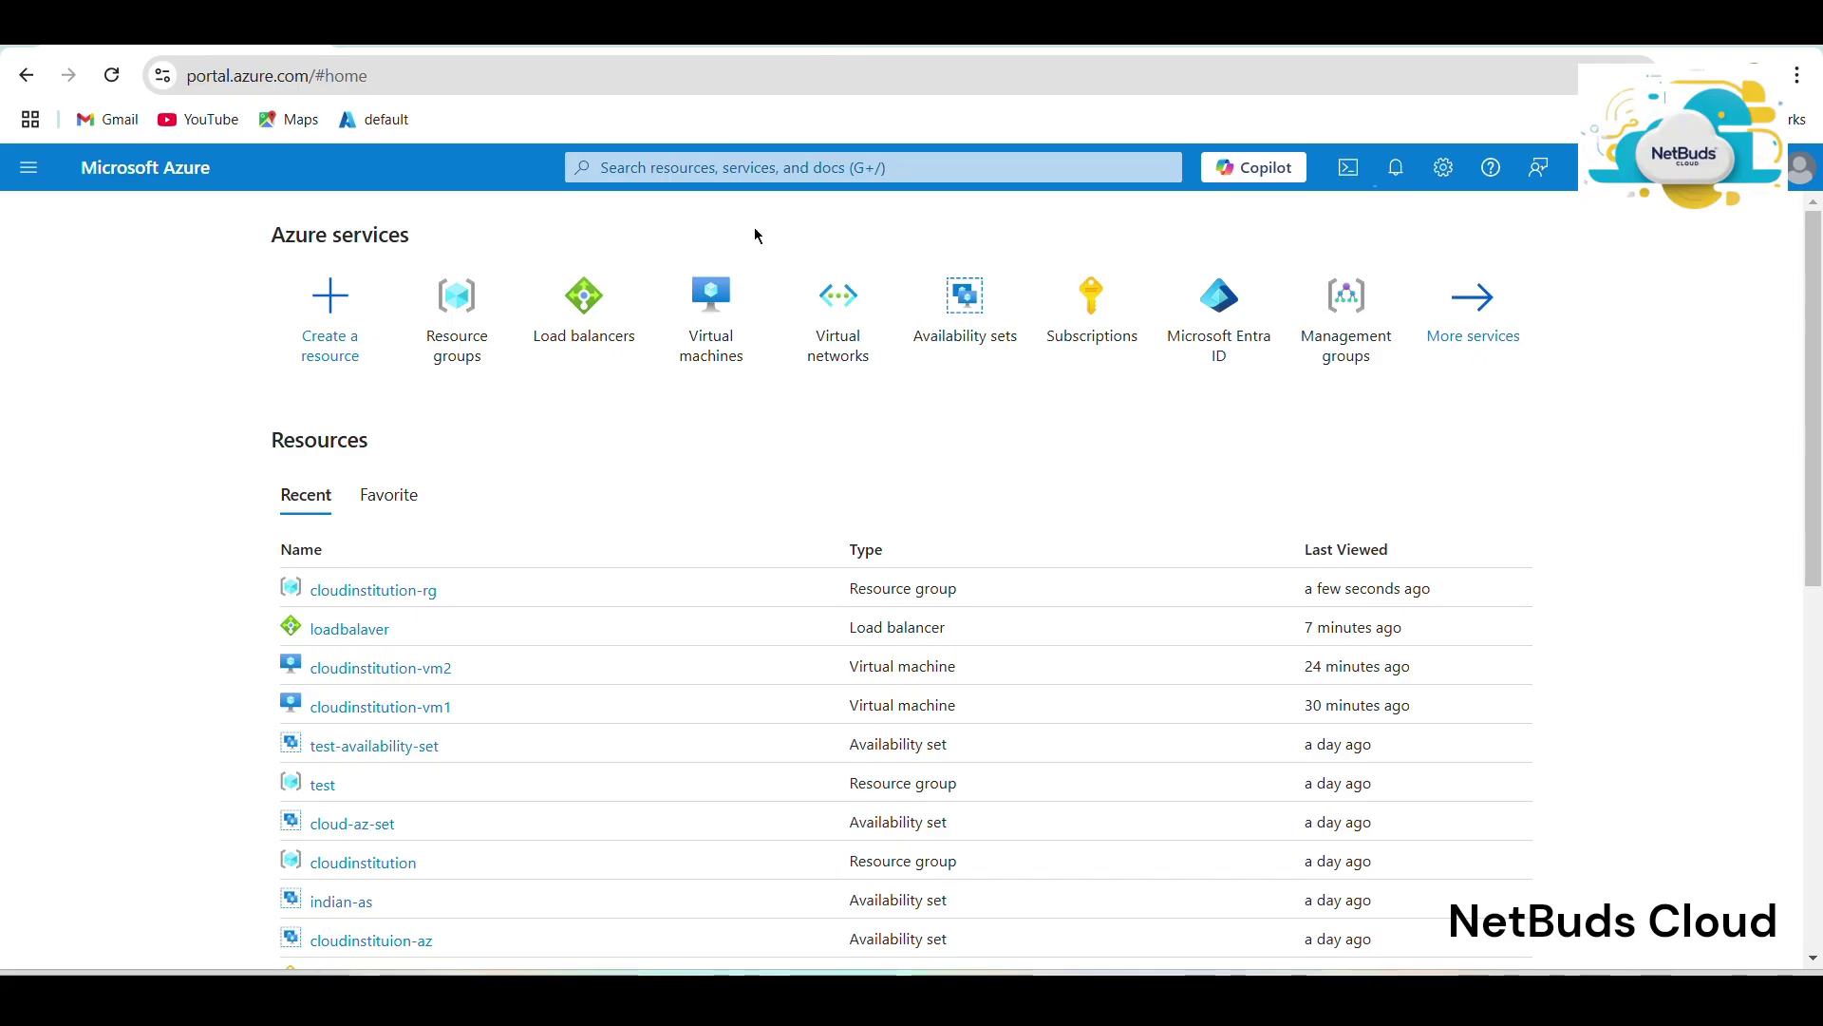
Start creating a new Azure virtual machine from the Virtual machines list.
click(714, 302)
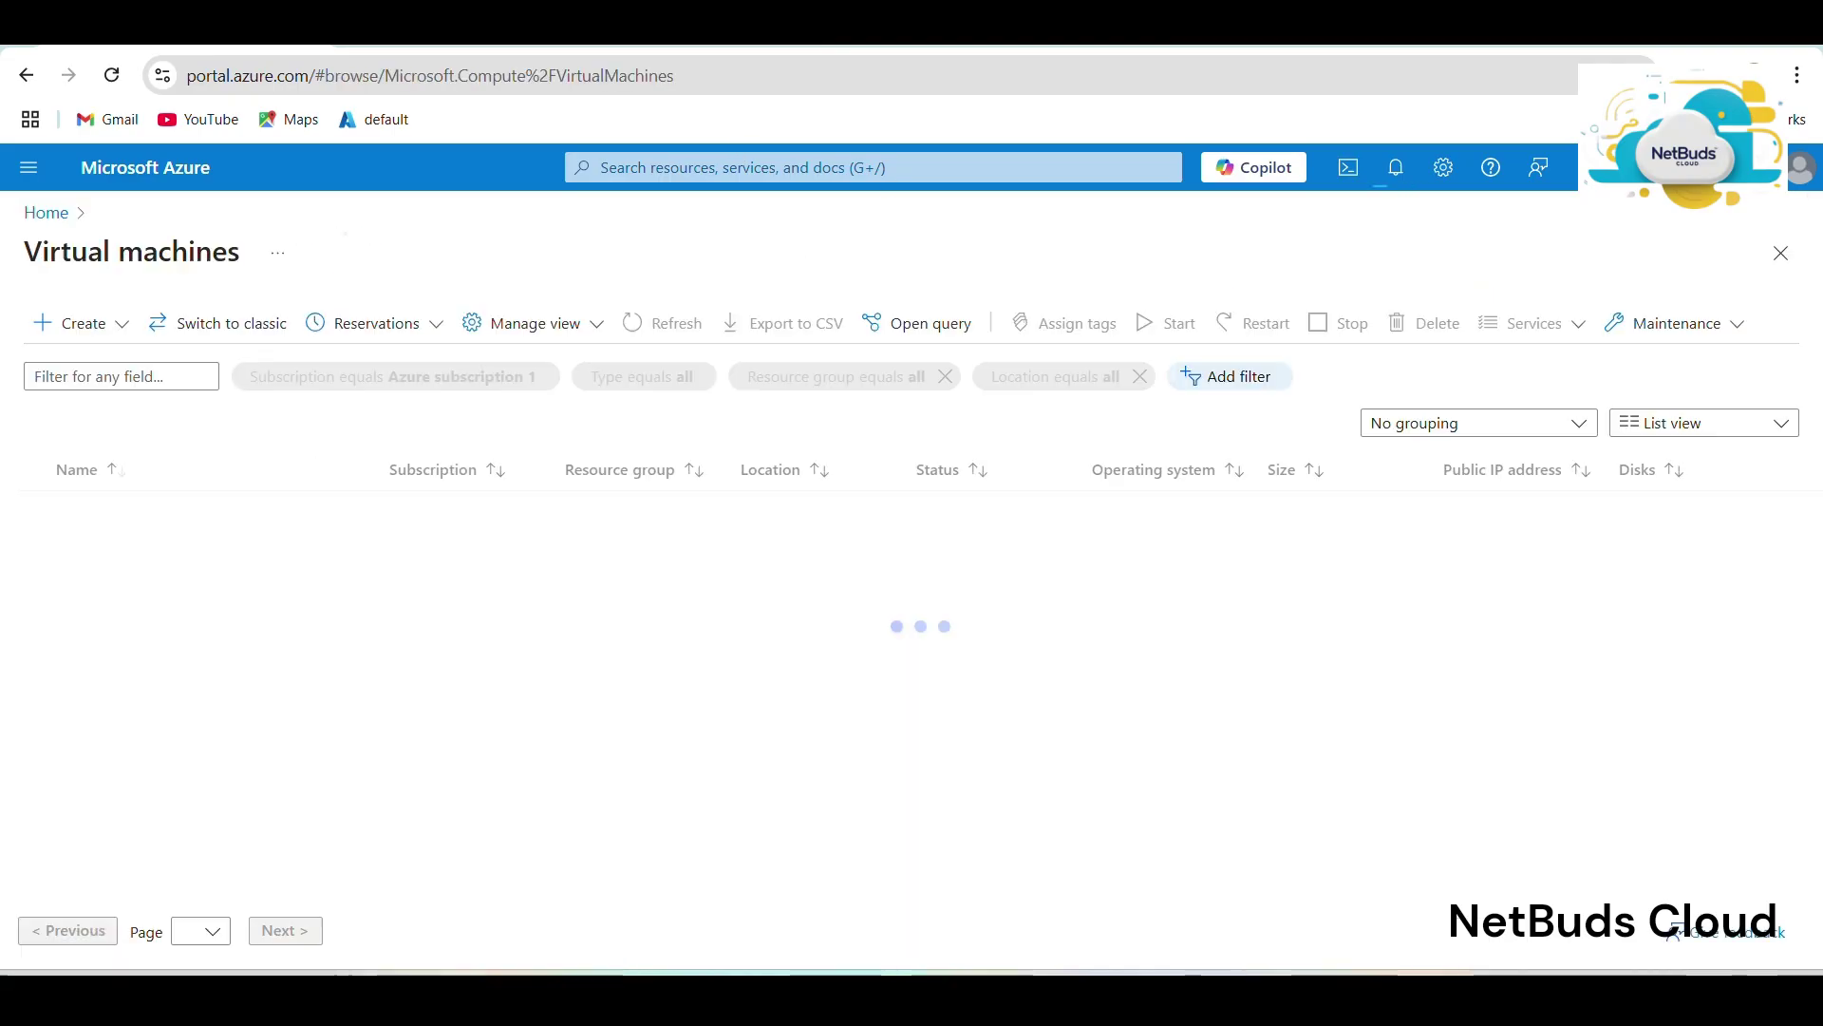
click(73, 326)
click(108, 377)
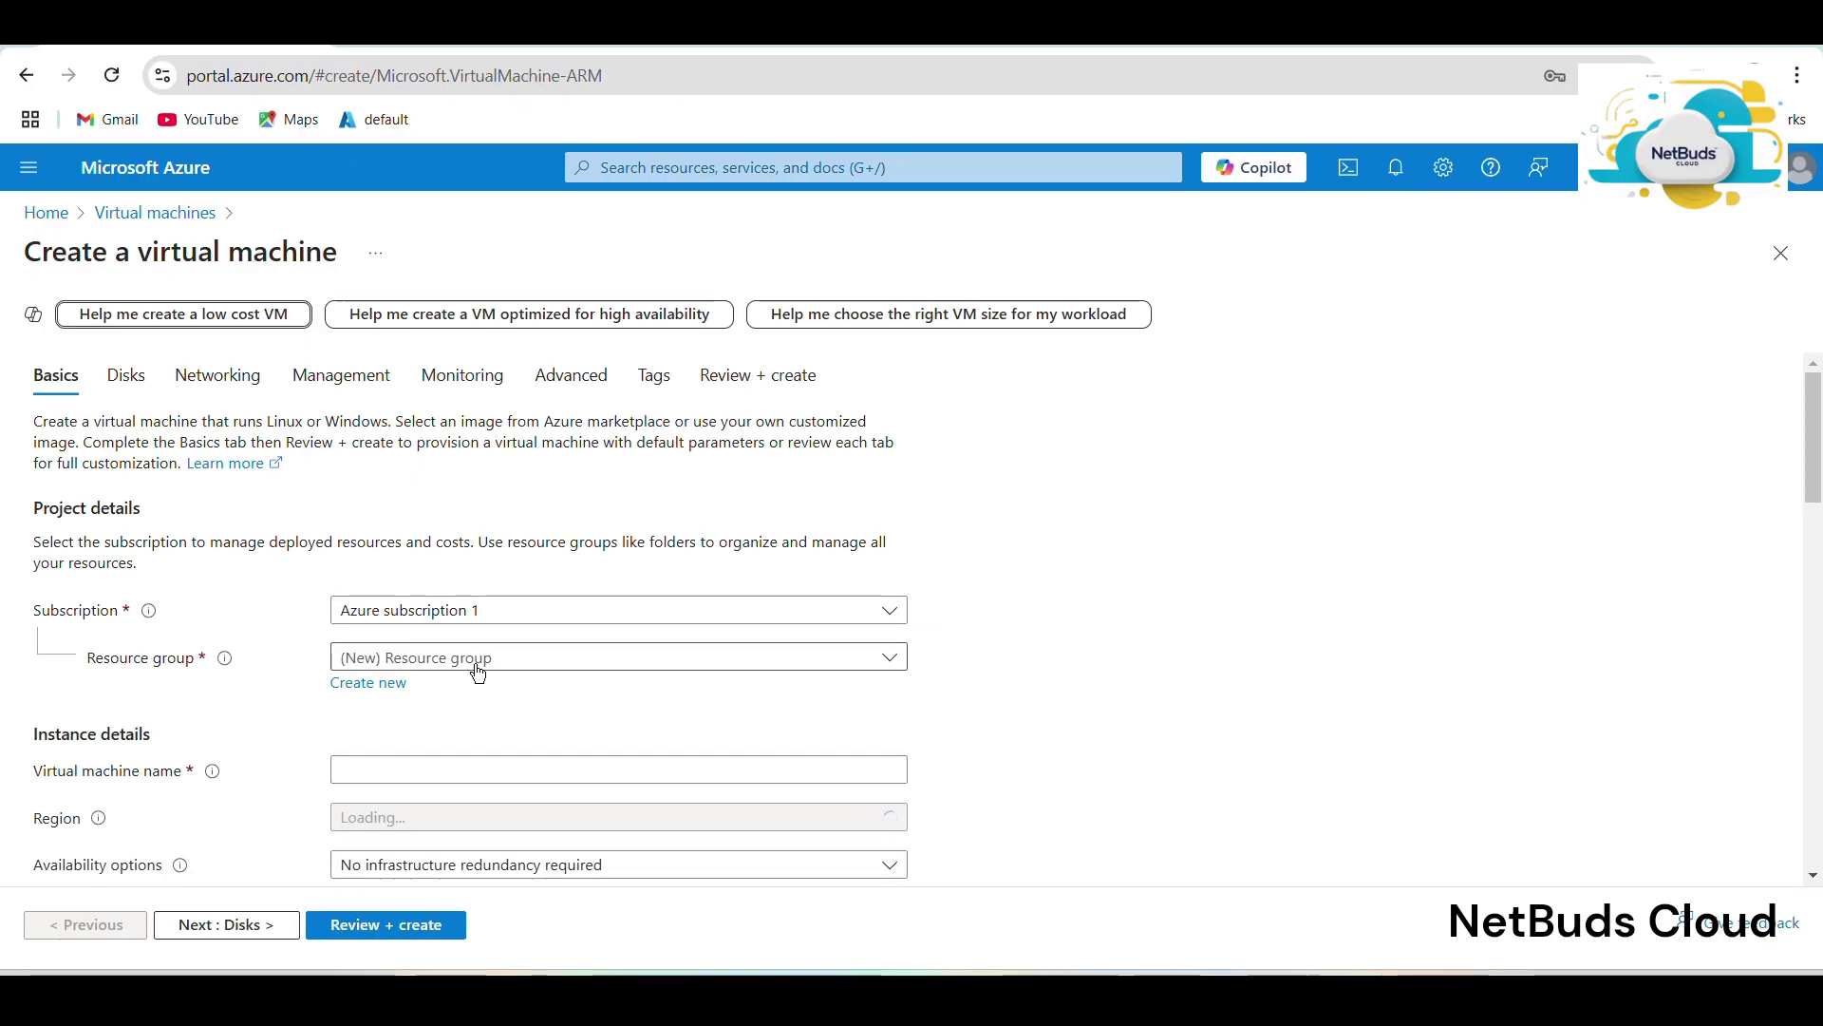
Create a new resource group named cloudinstitution1-rg for the VM.
click(480, 672)
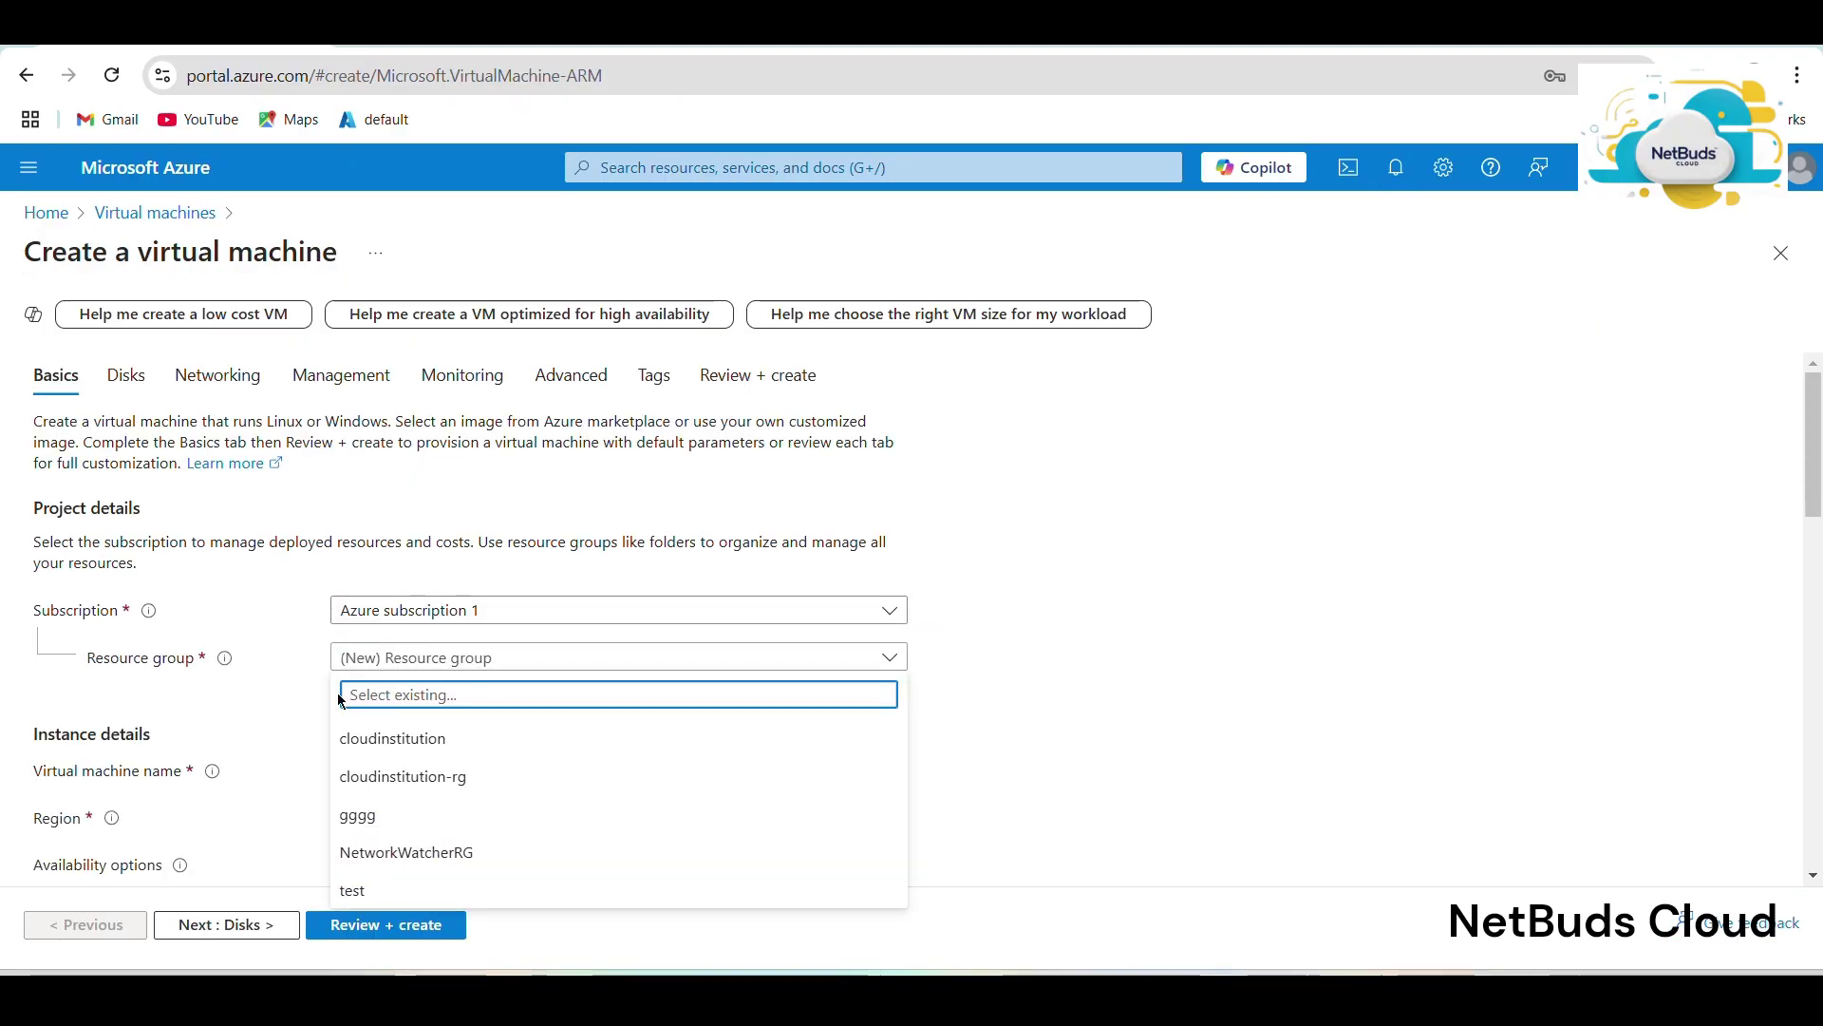
click(238, 770)
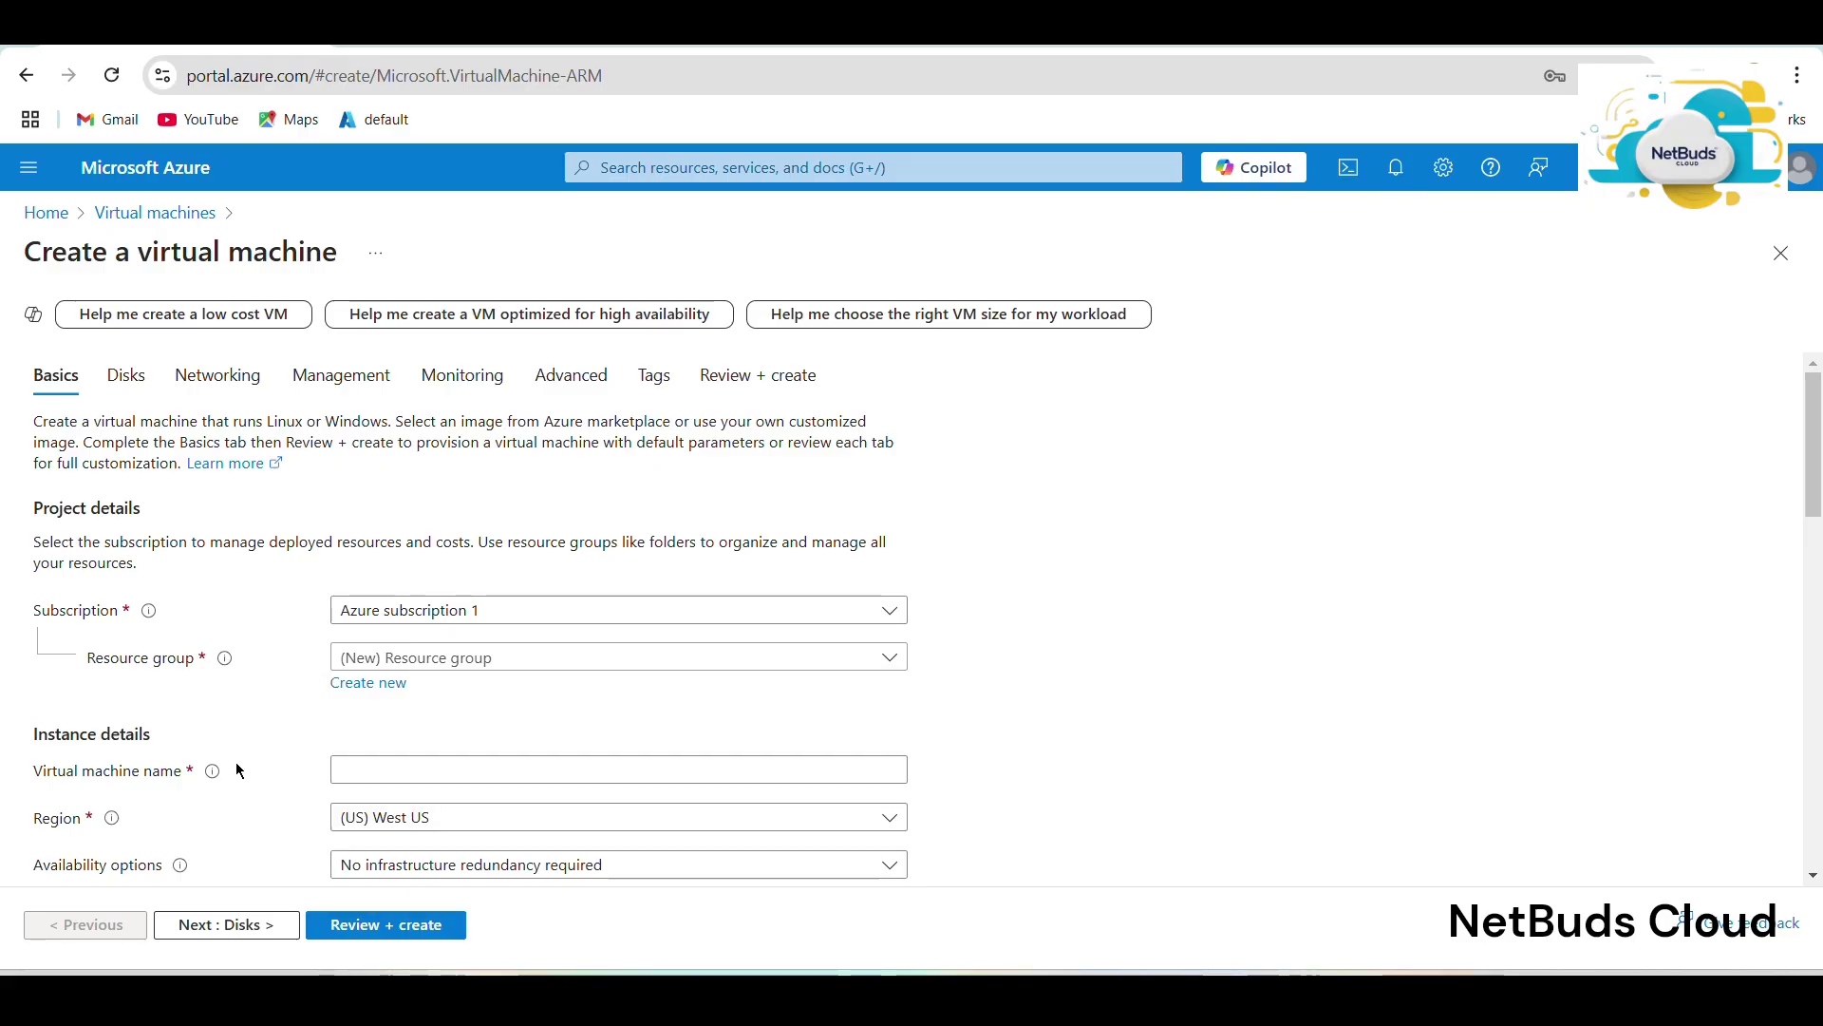
click(393, 687)
text(cl)
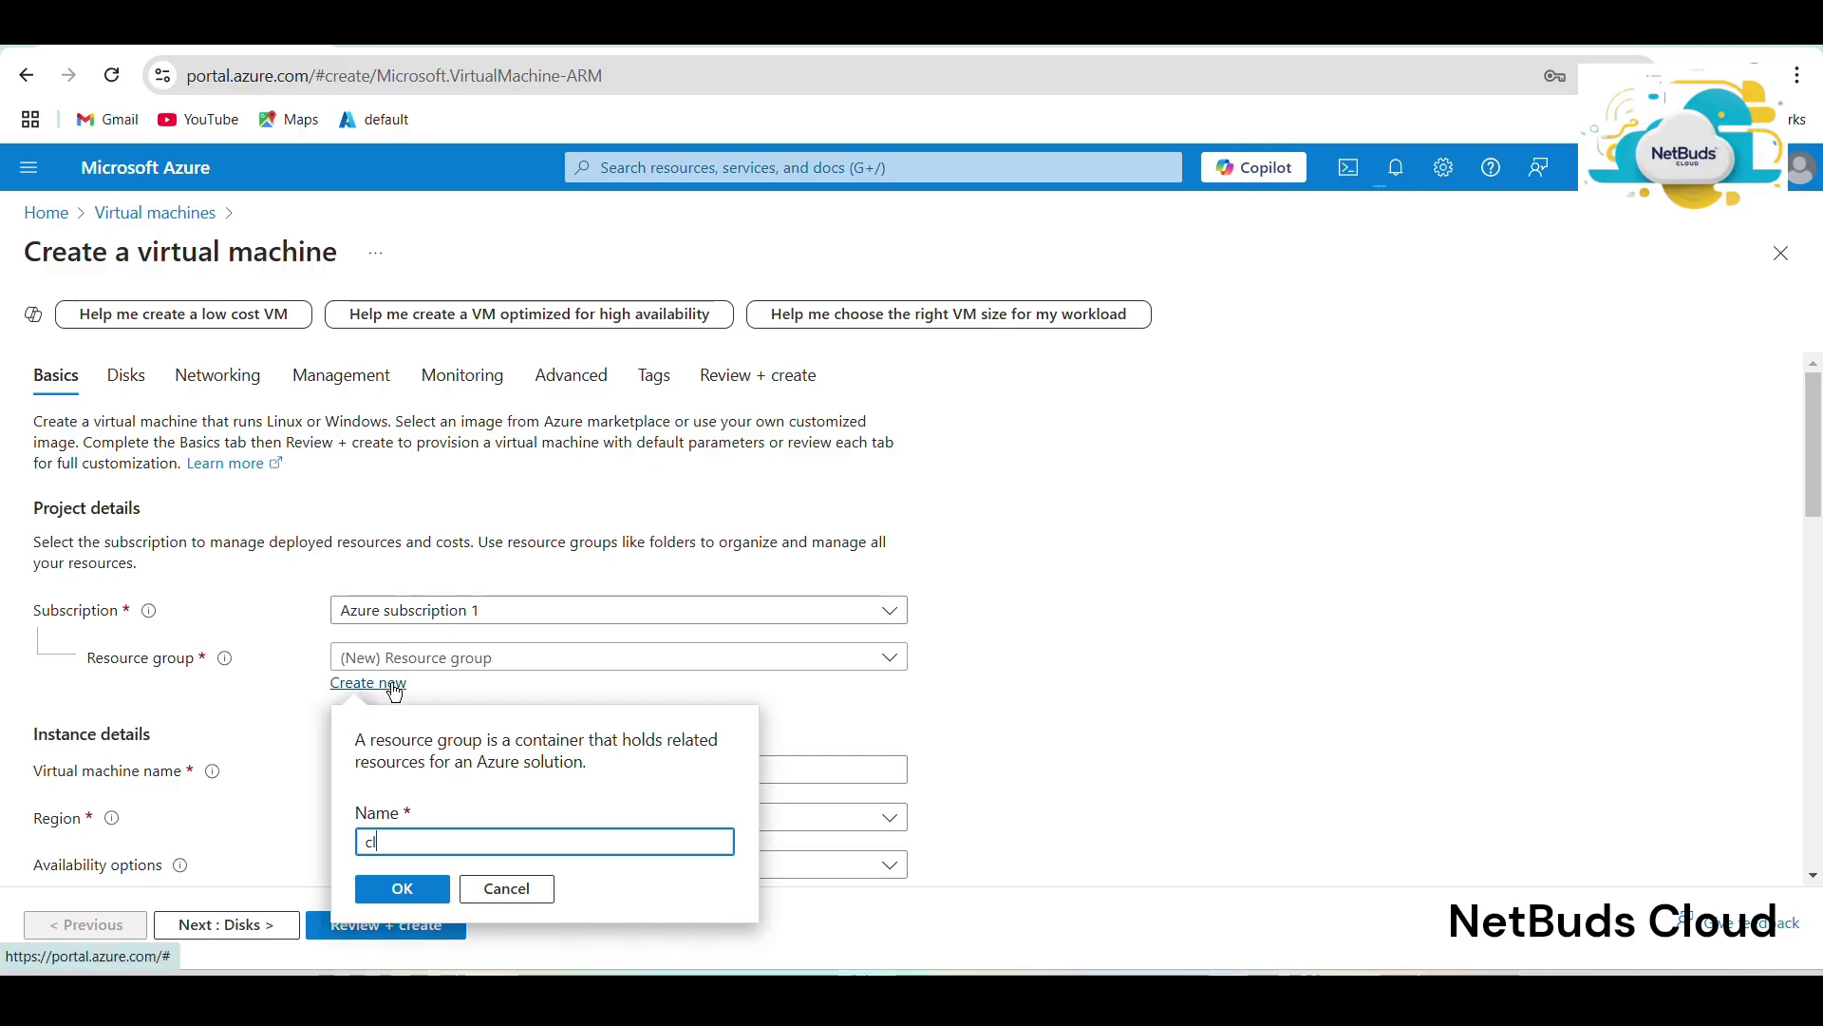
text(oudinst)
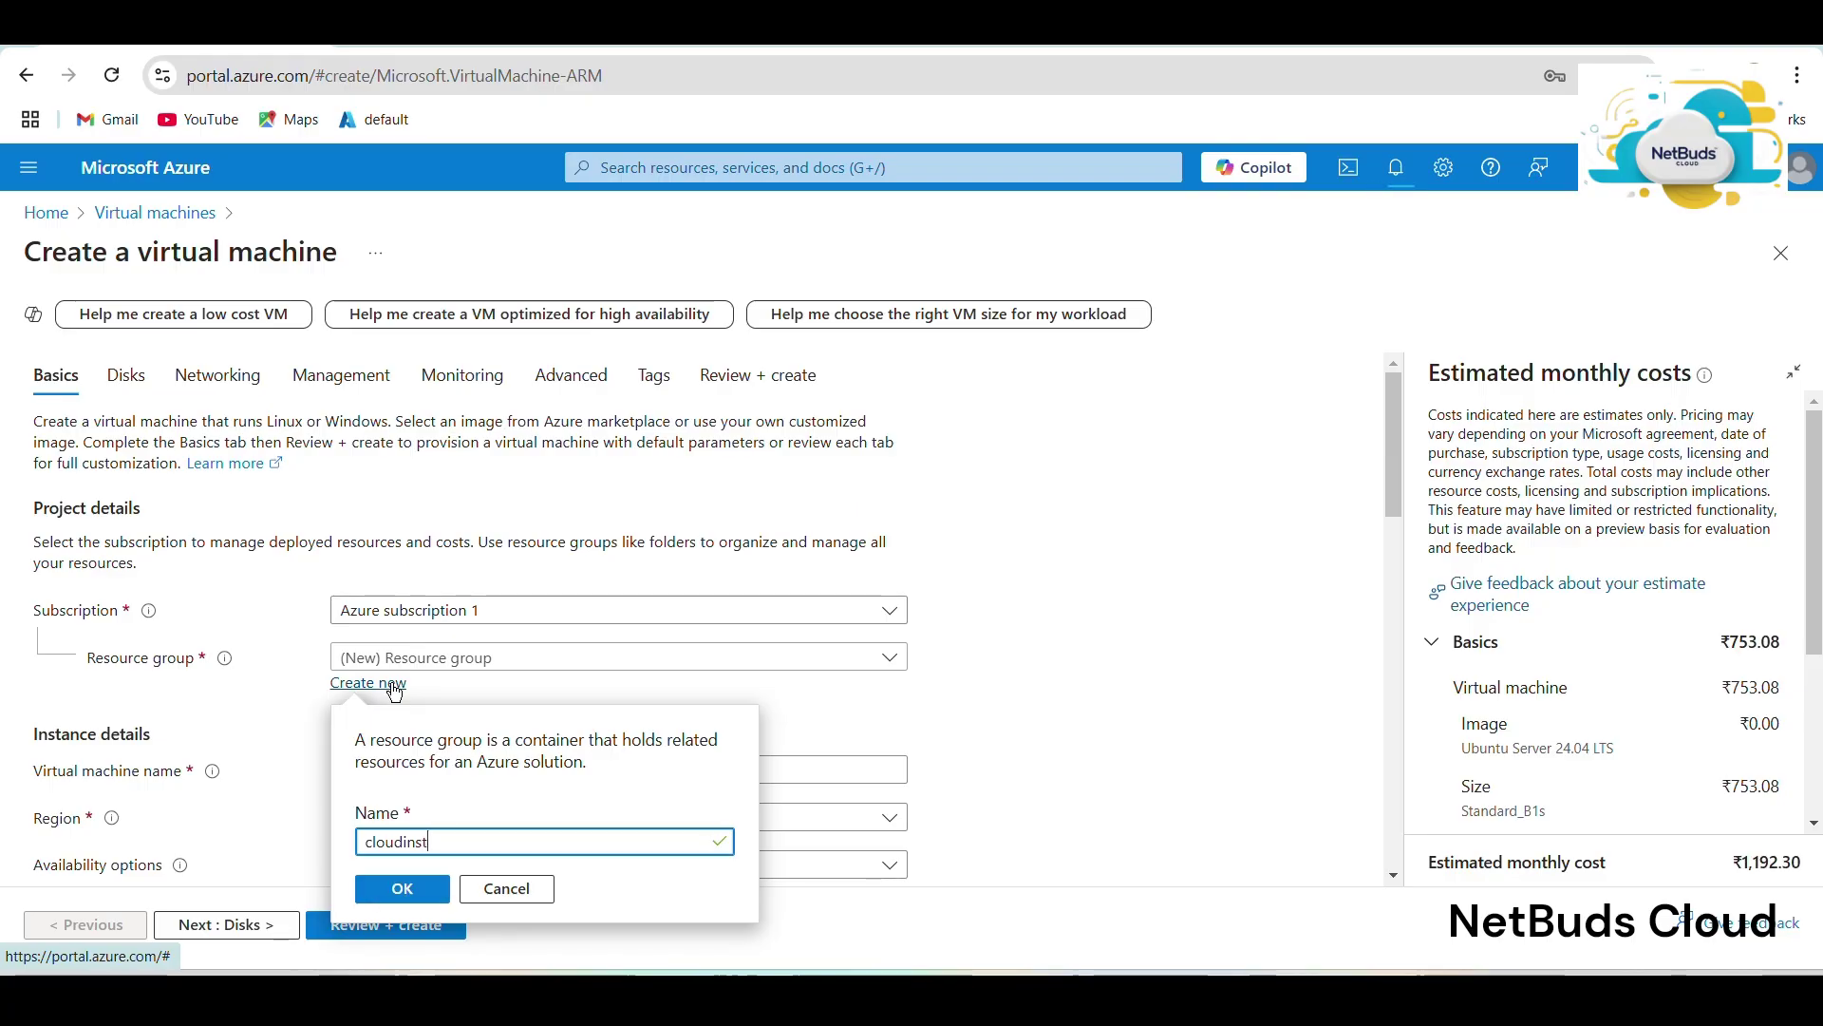
text(itution-rg)
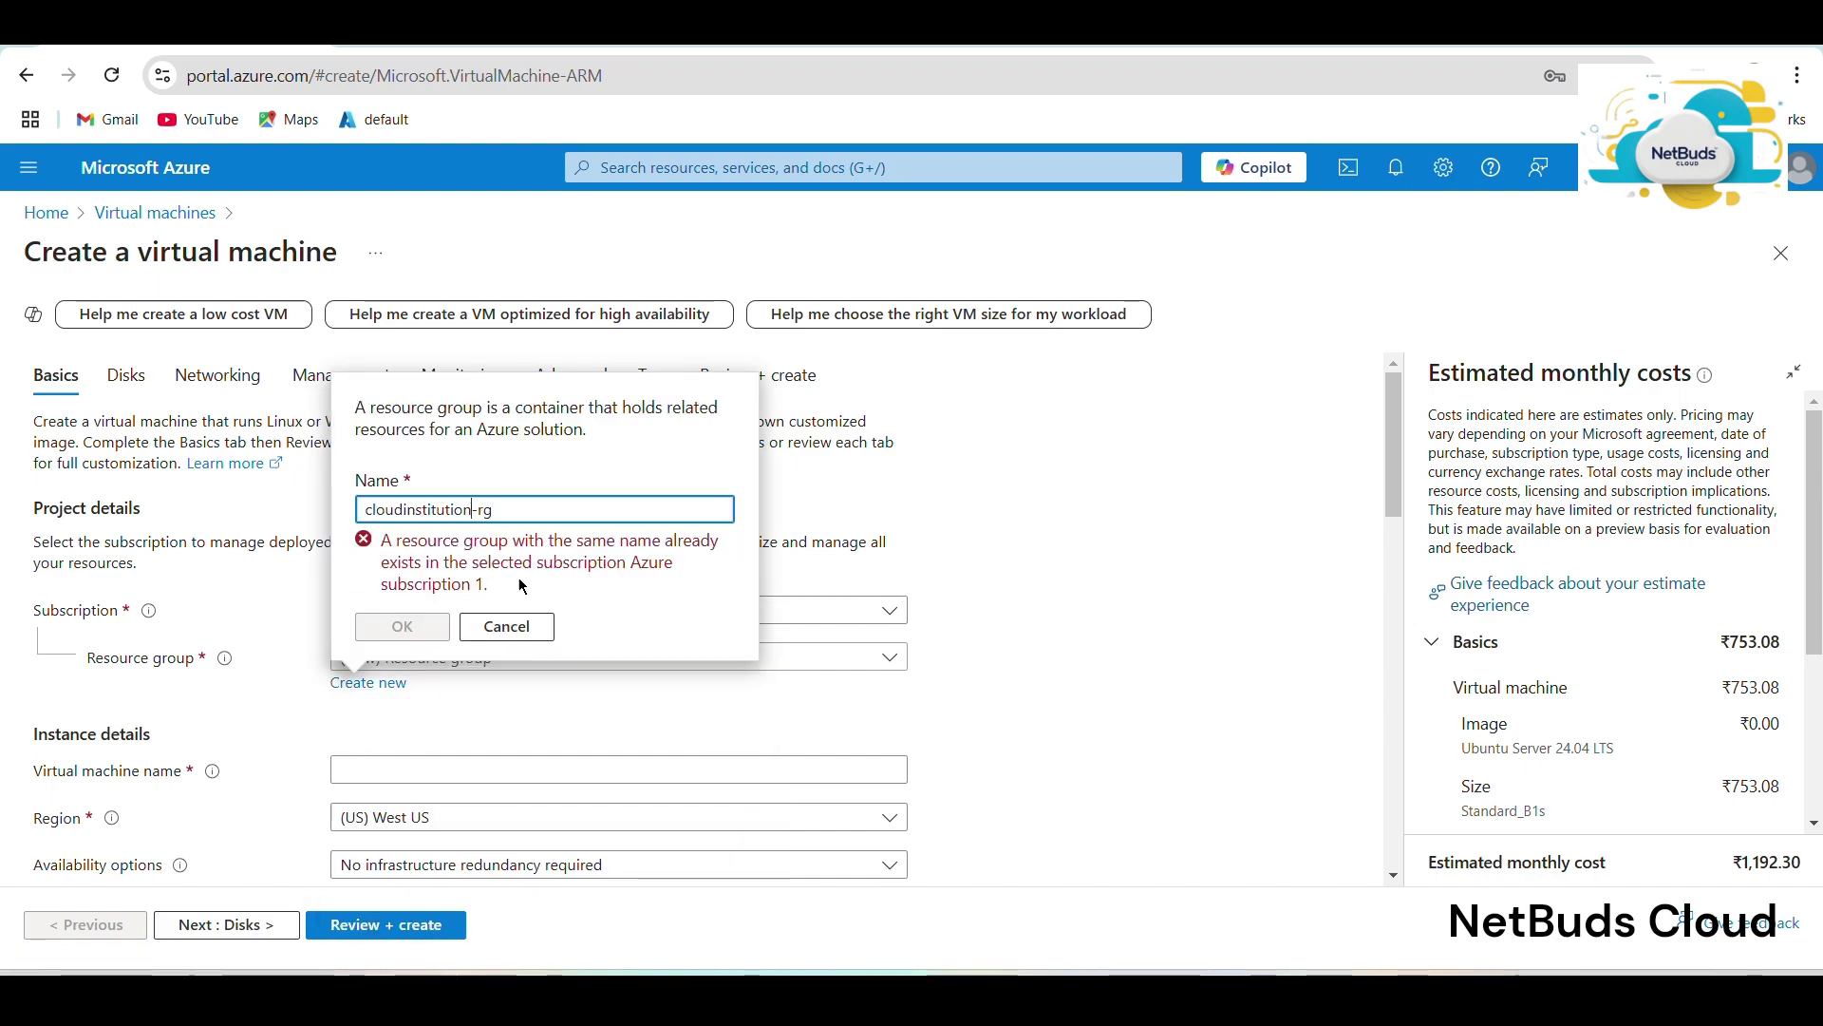
text(1)
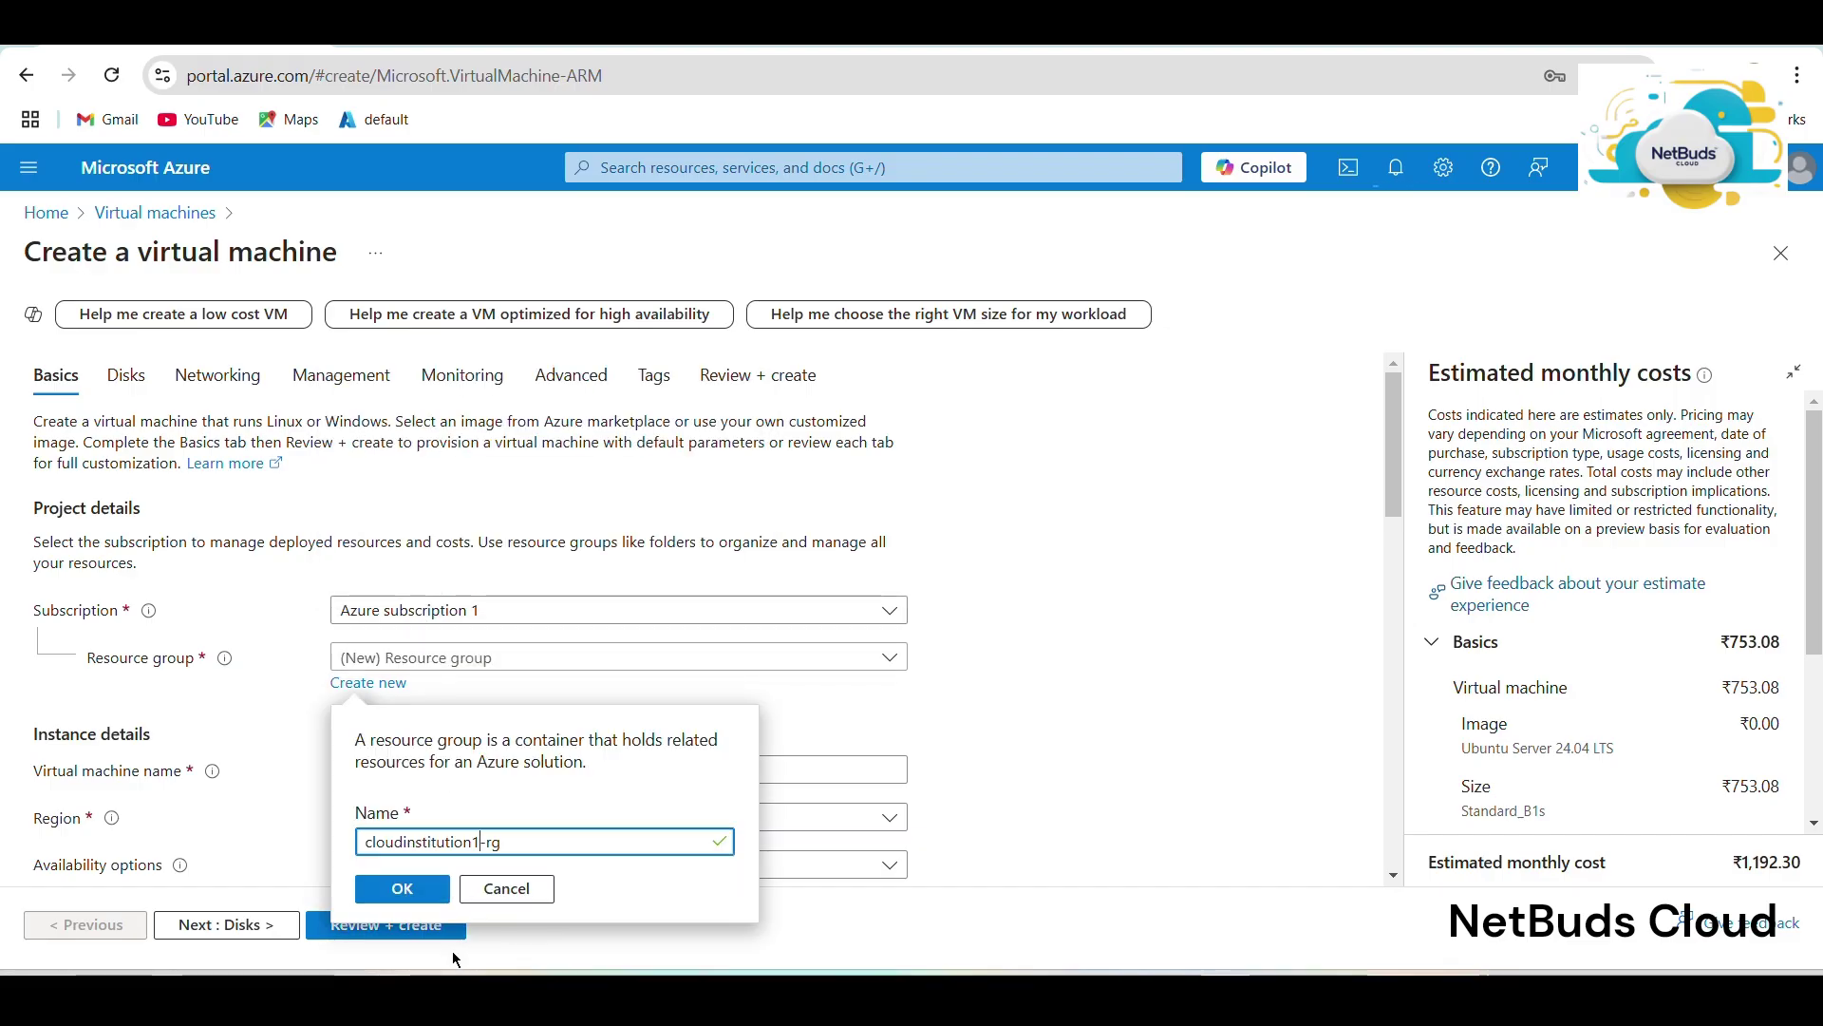
click(402, 888)
scroll(398, 759, down, 4)
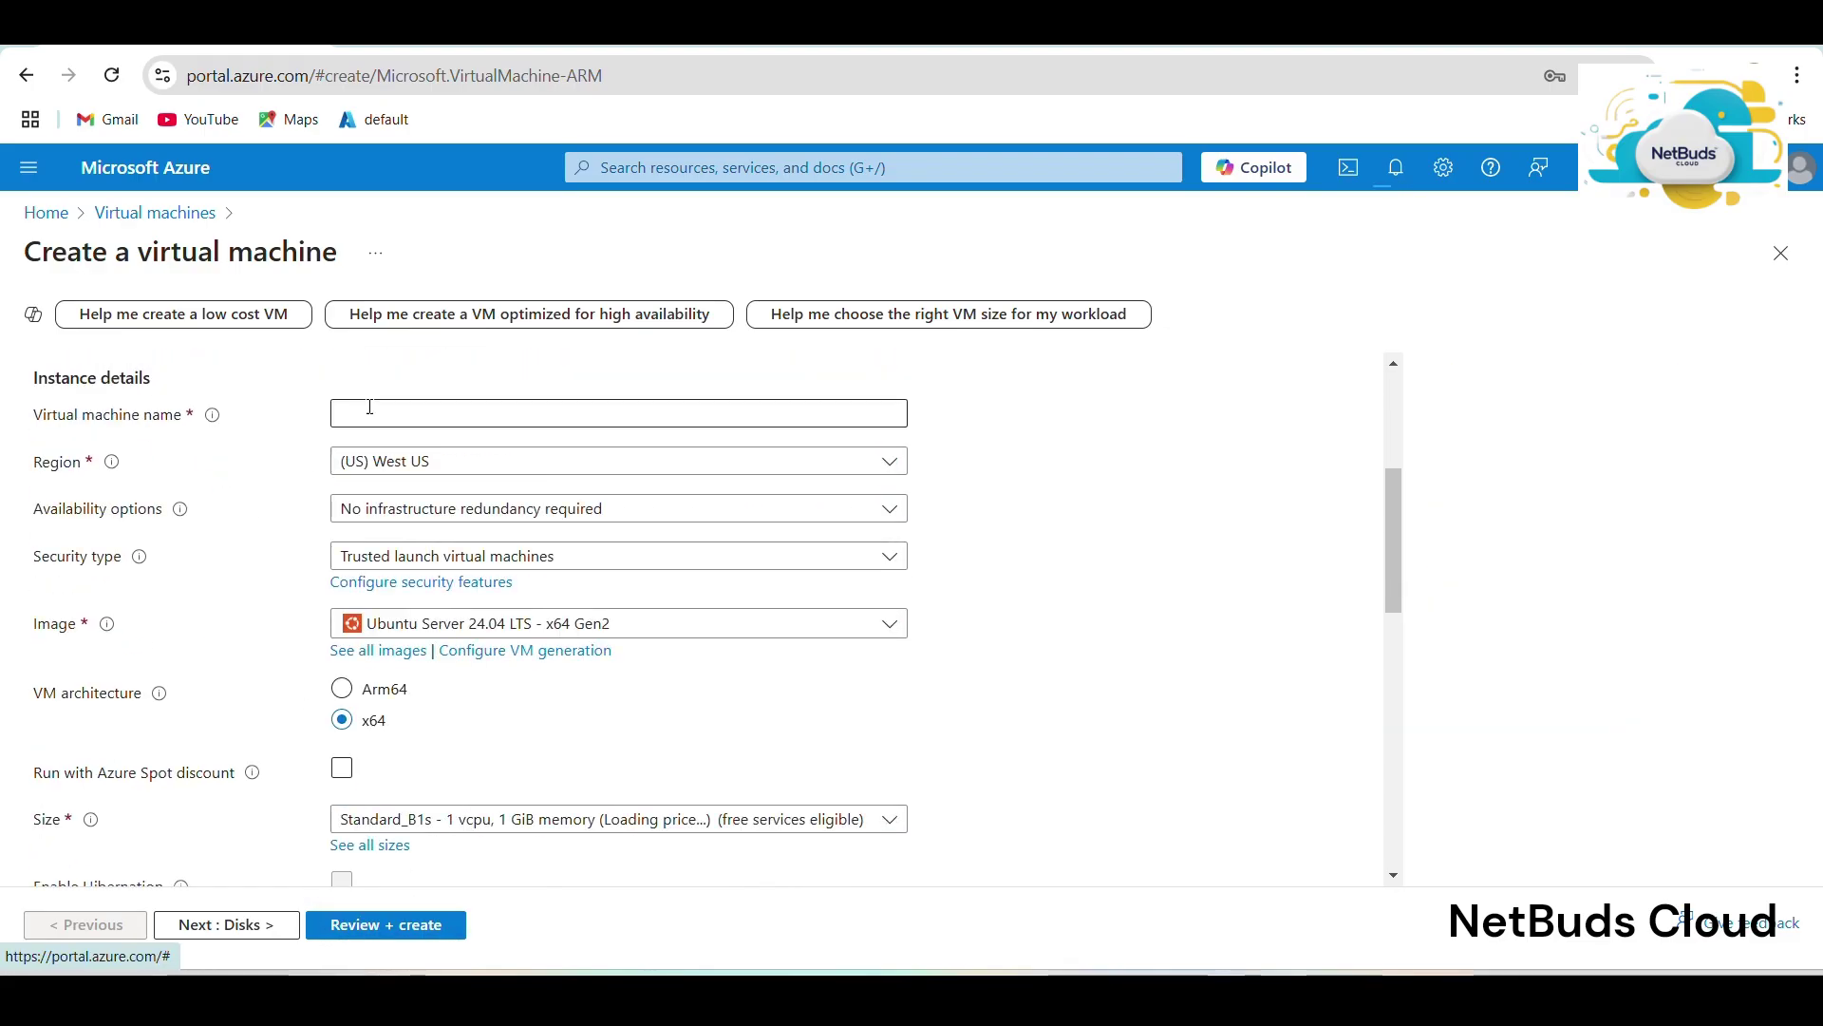
Enter cloudinstitution-vm01 as the virtual machine name.
click(440, 406)
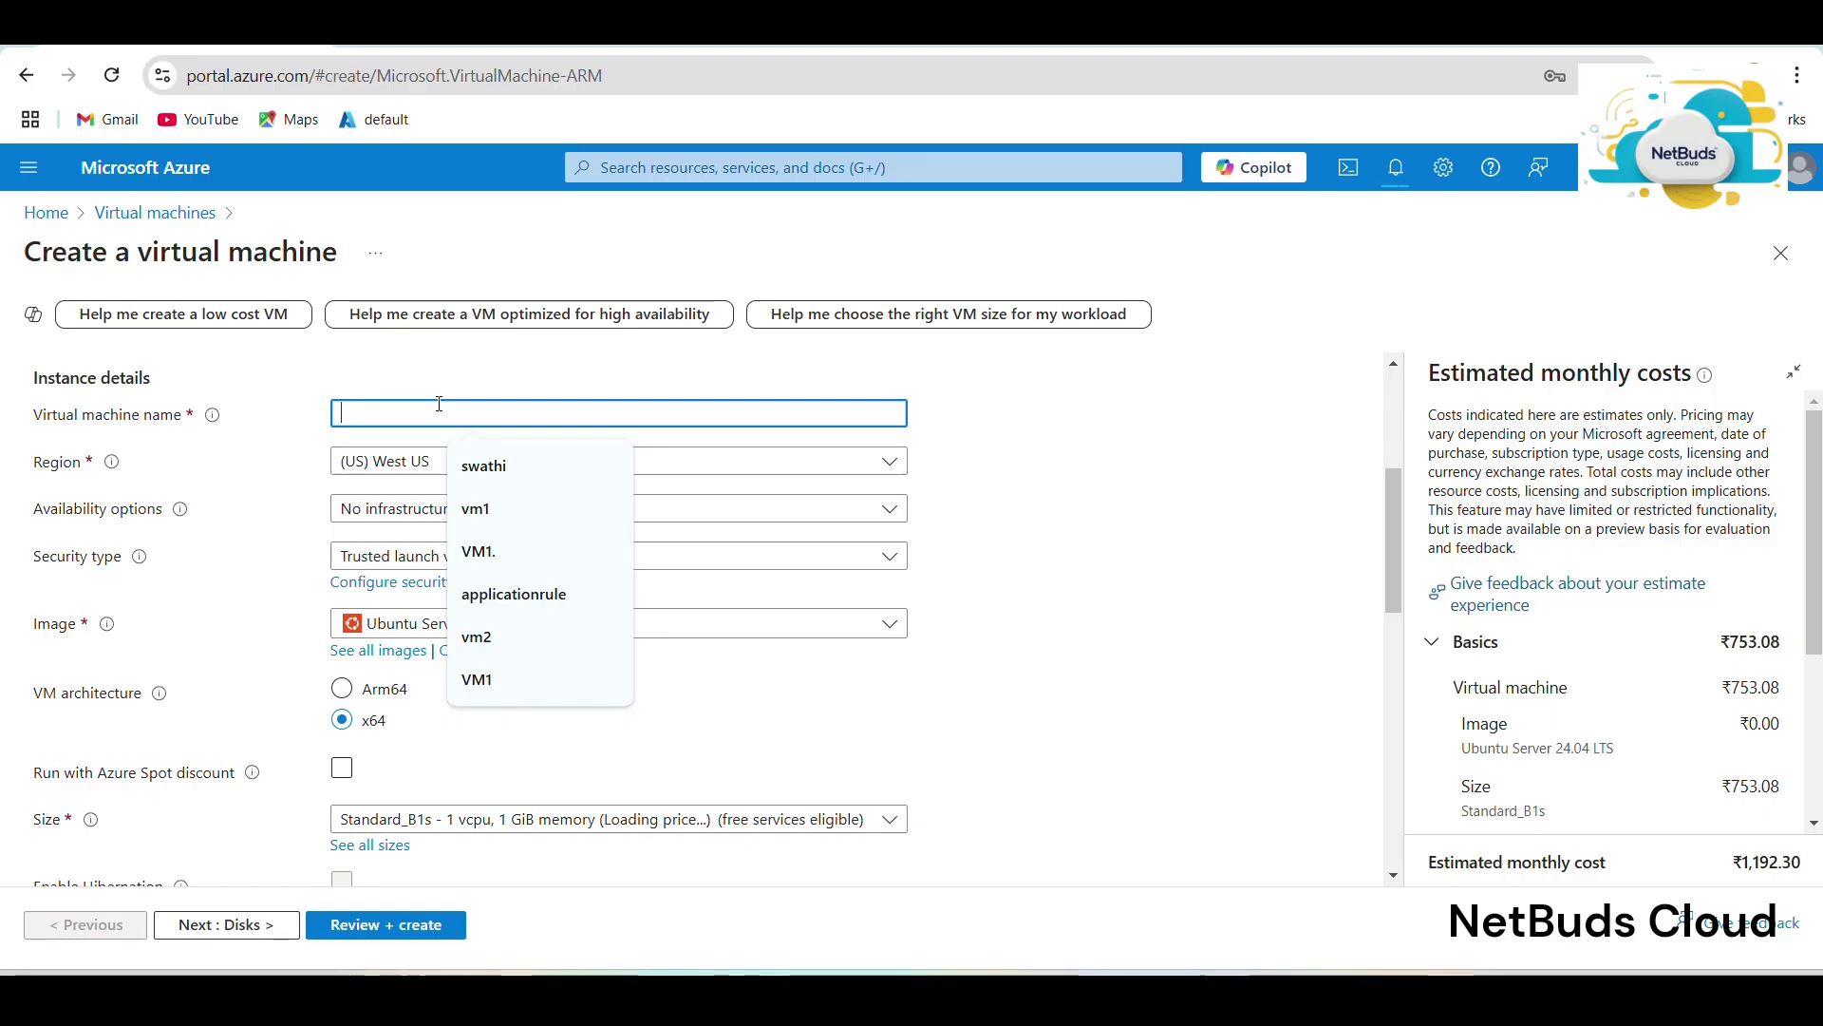
text(clou)
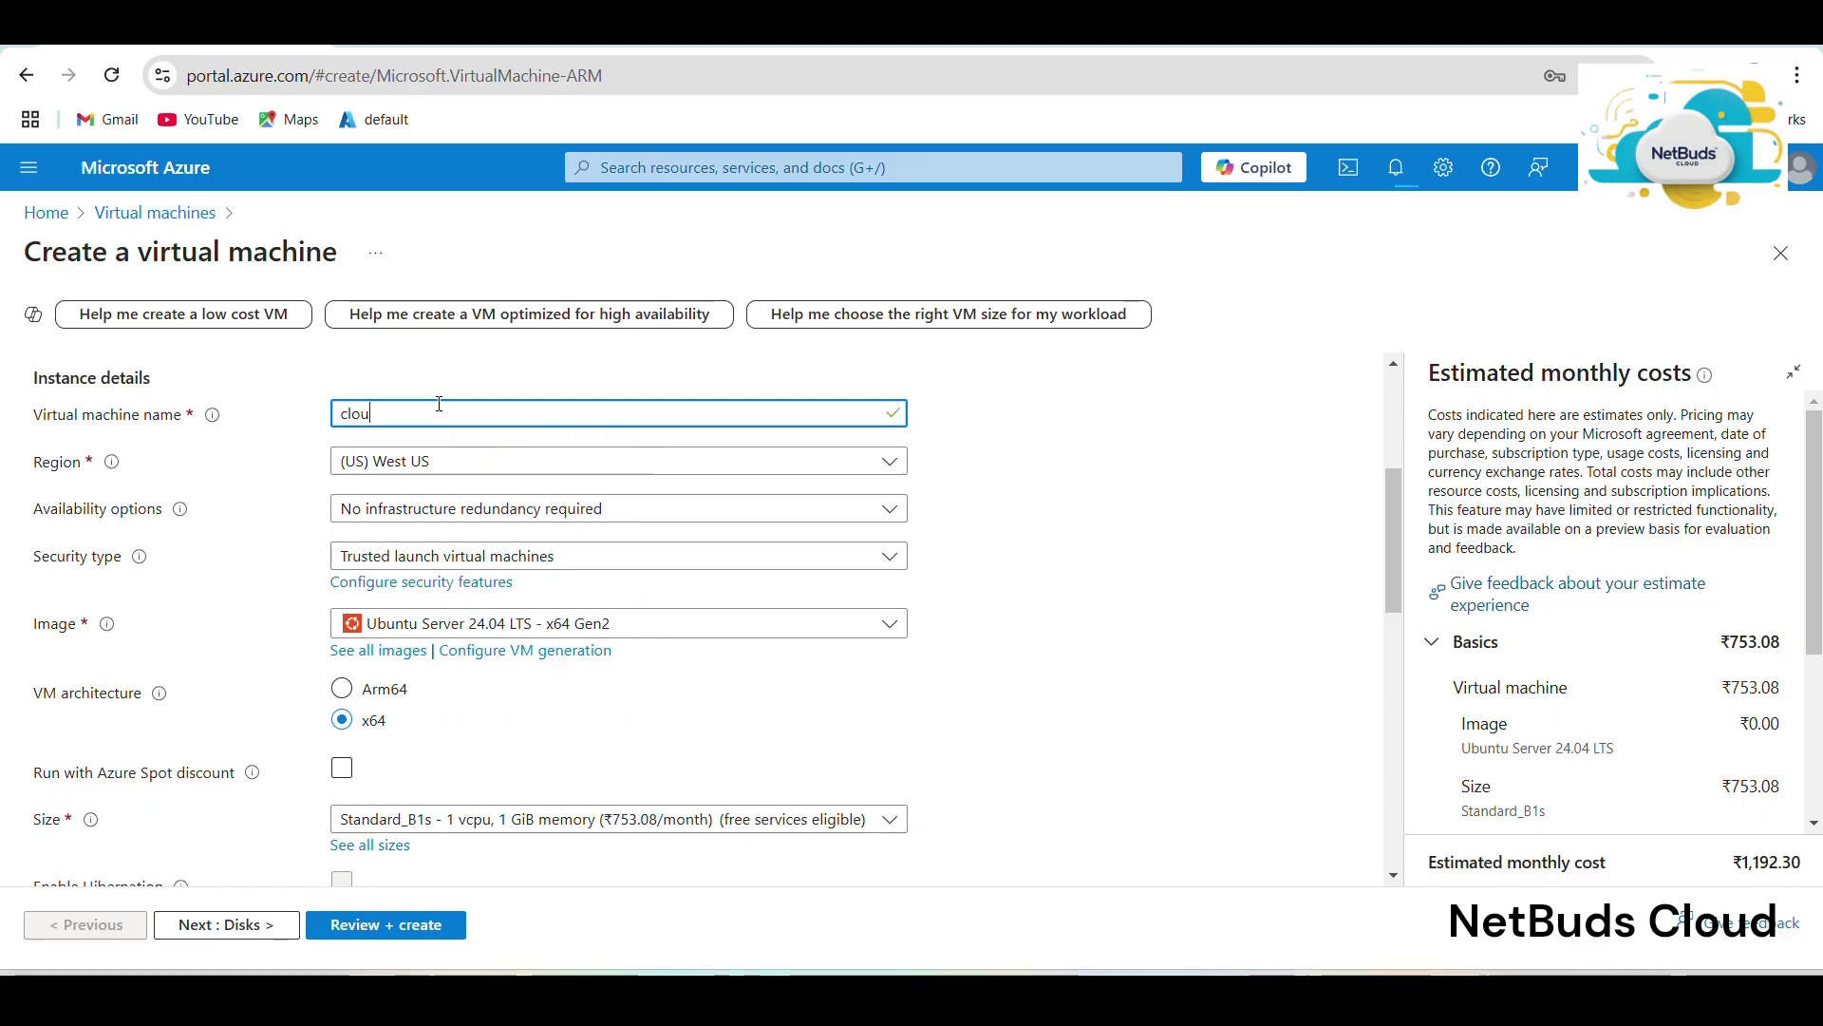
text(dinstitutio)
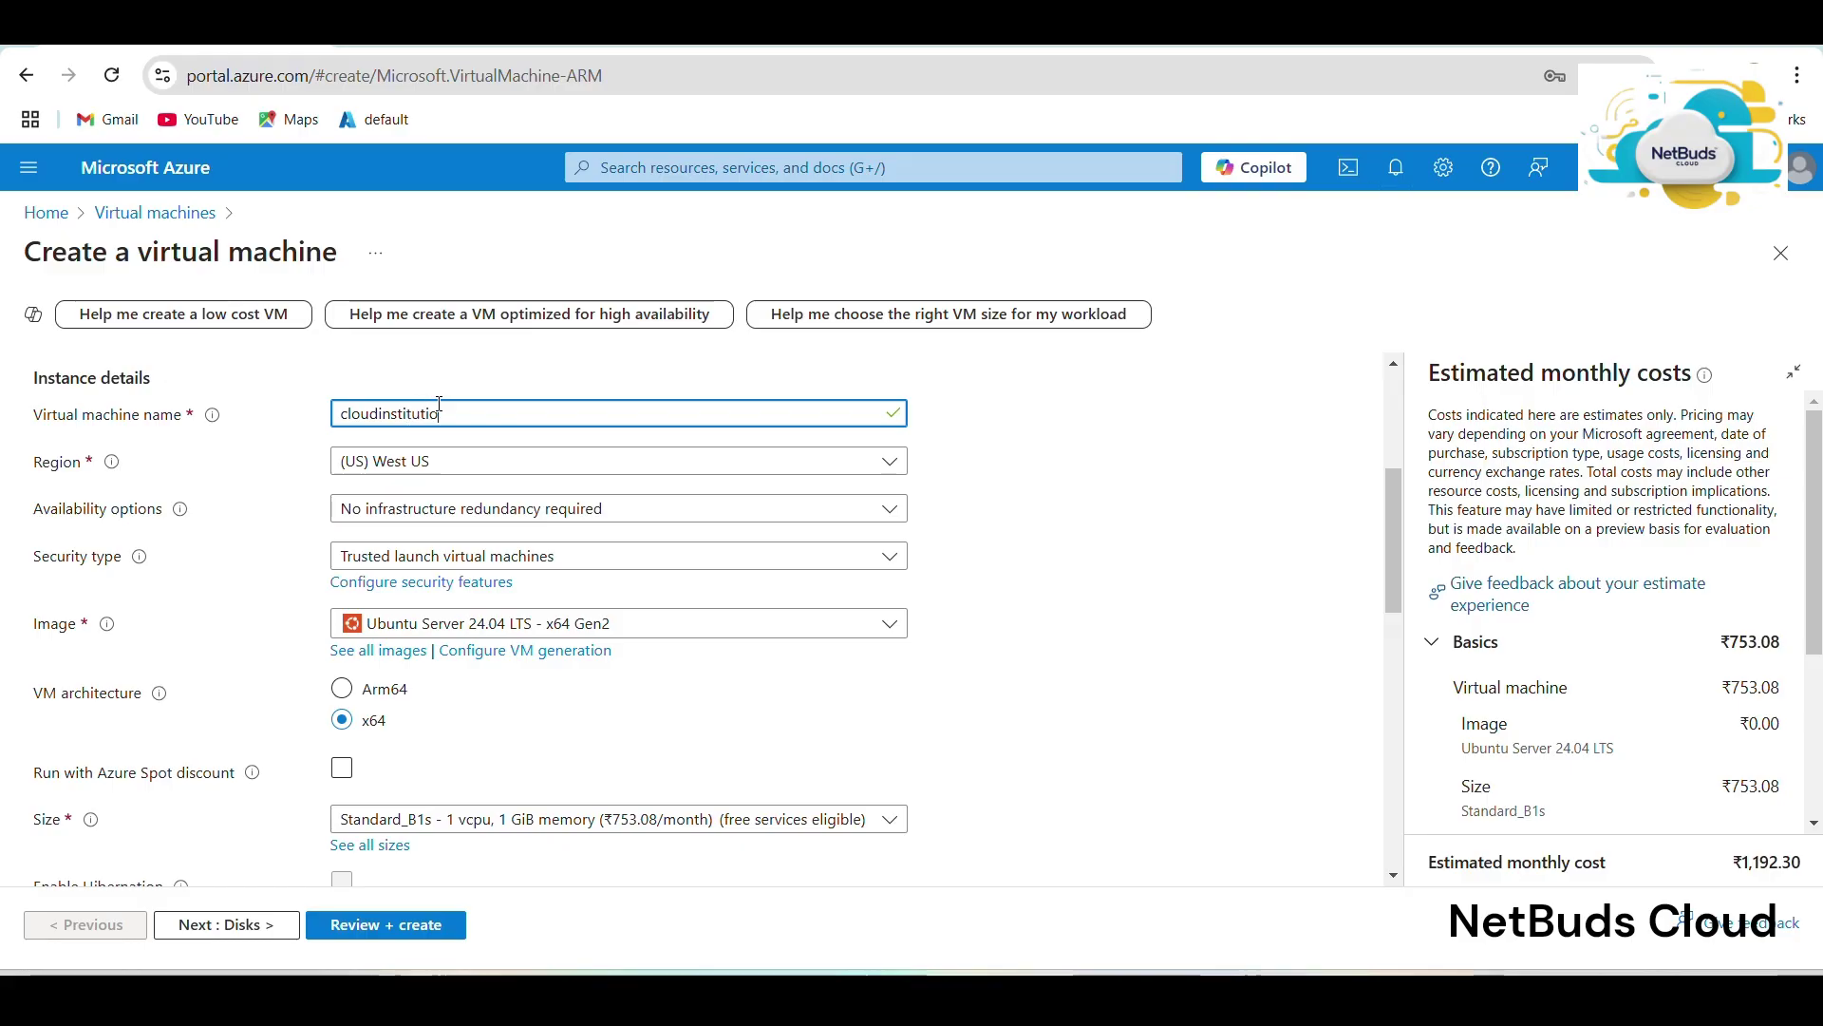
text(n-vm)
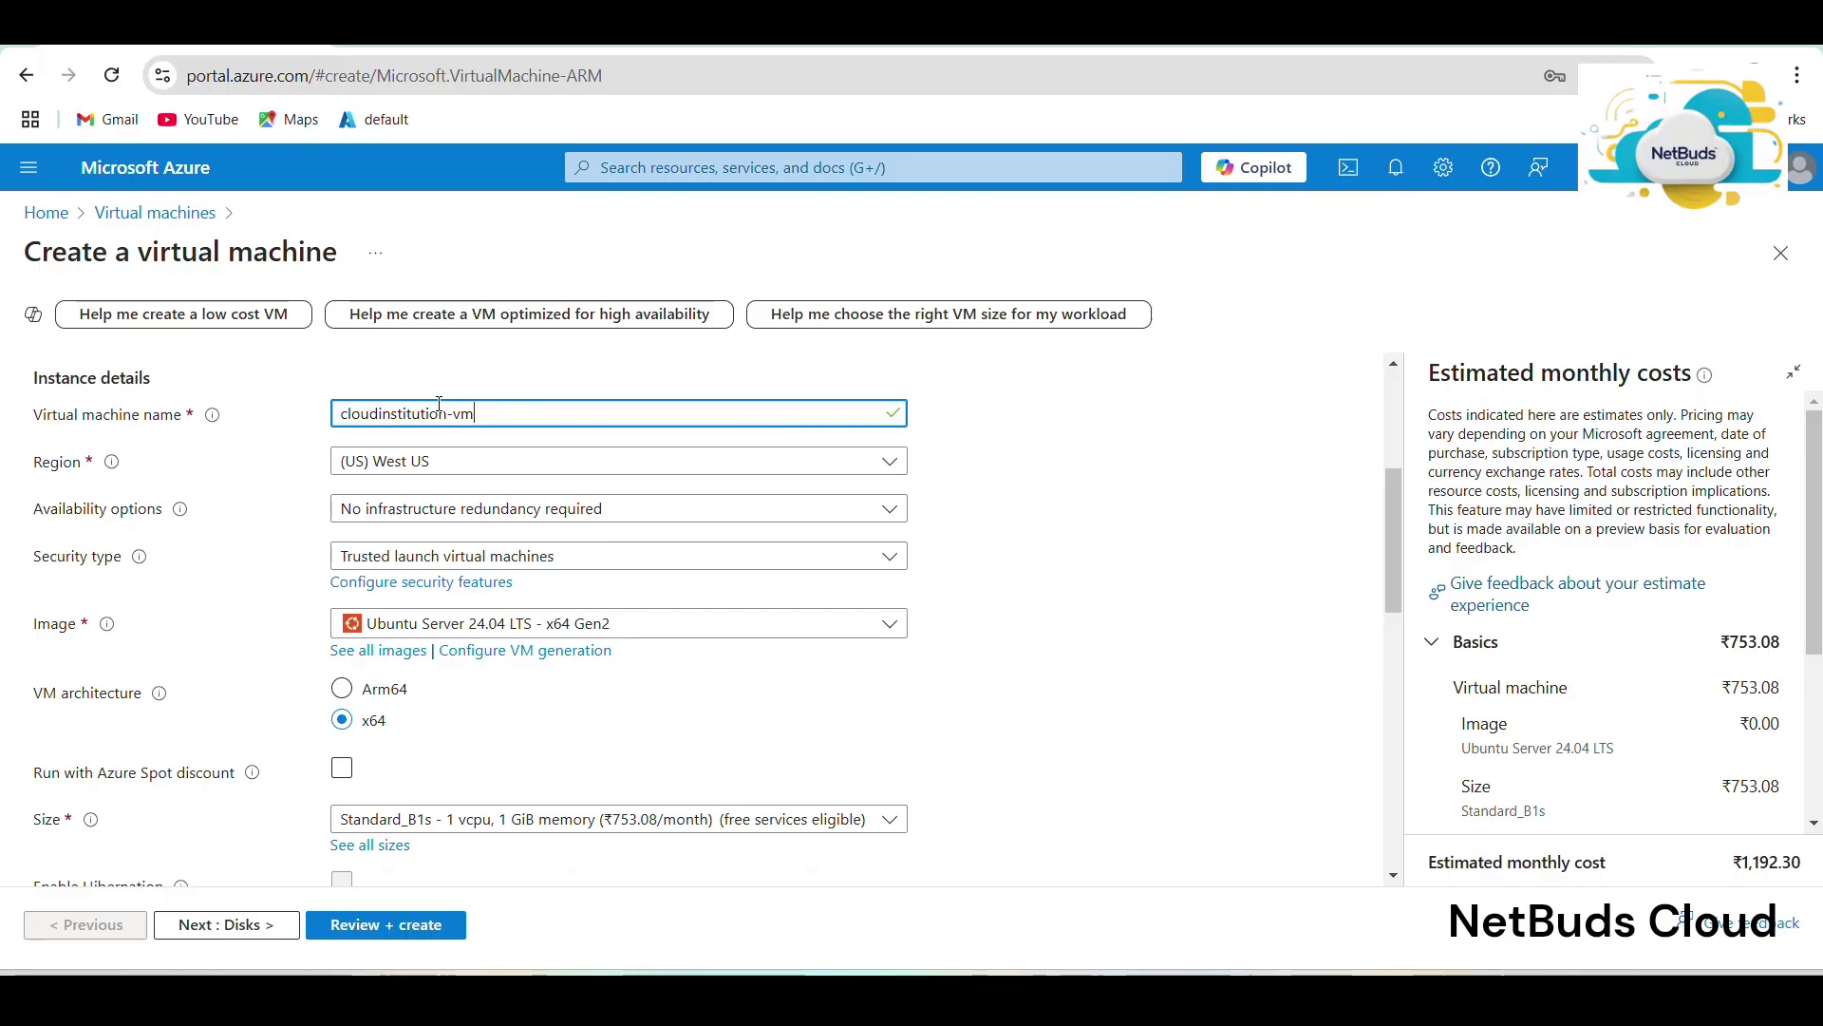
text(01)
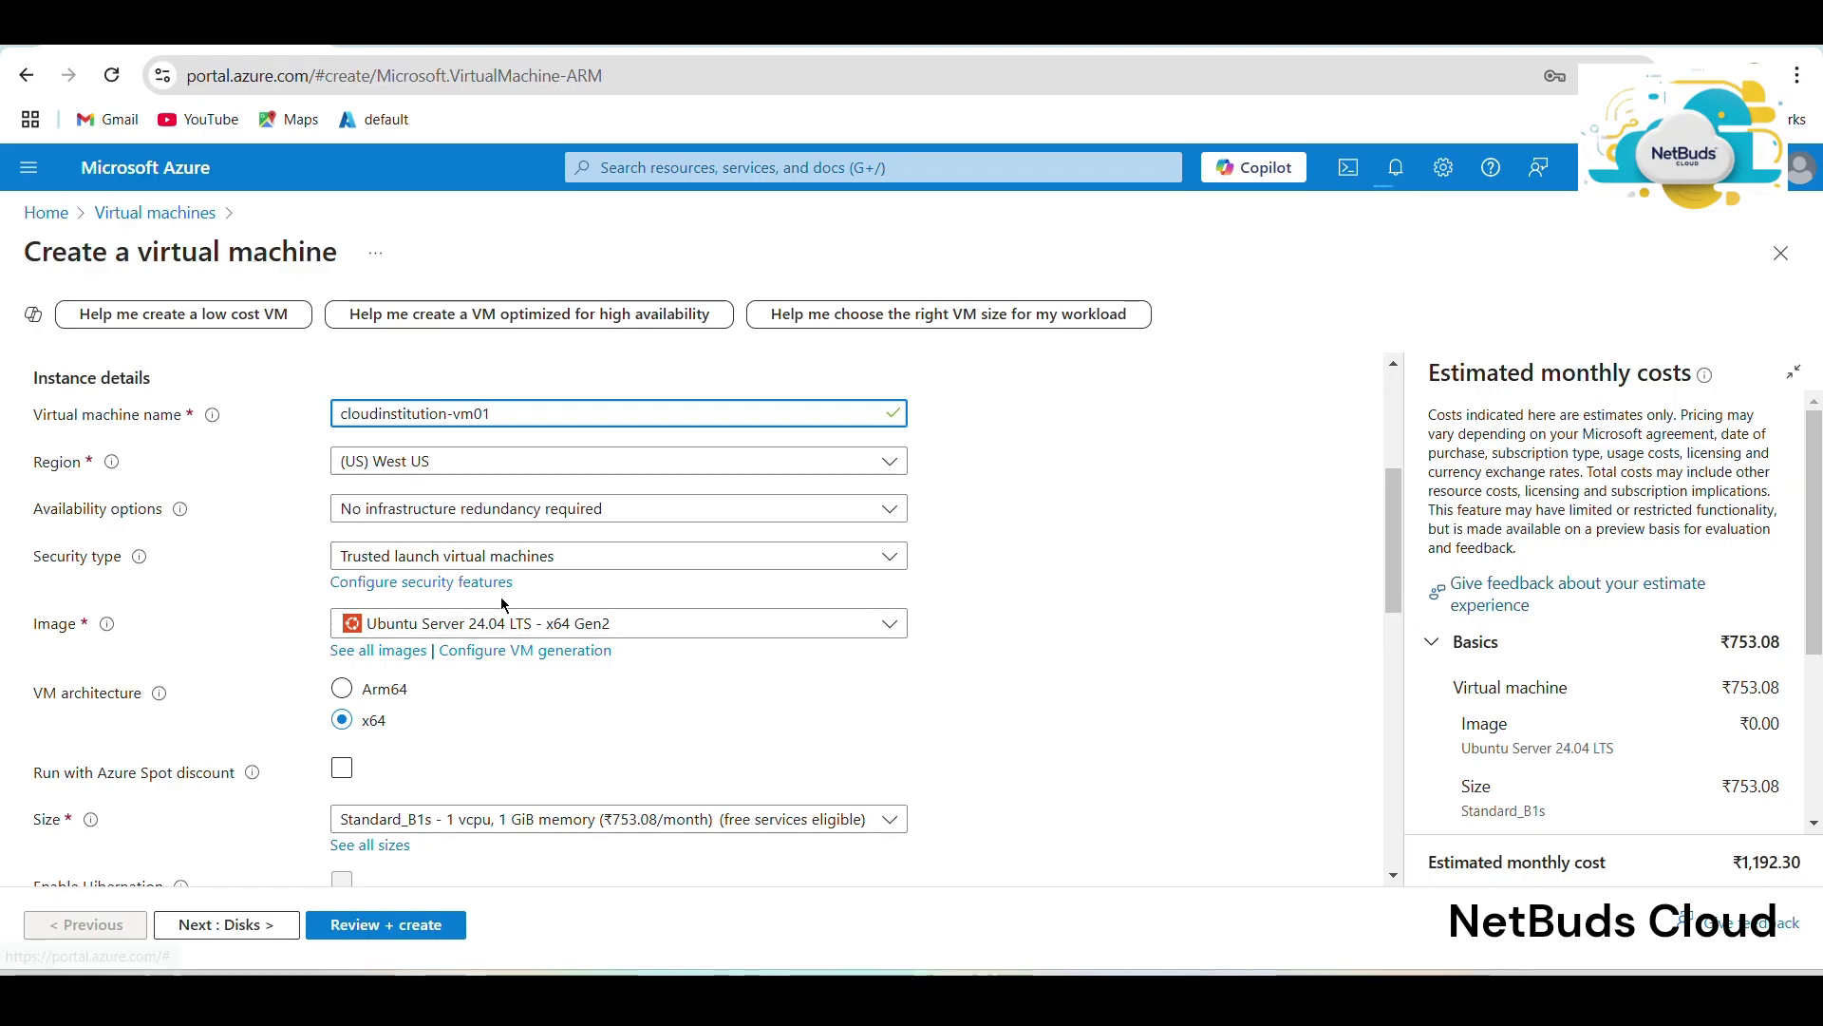
Switch the VM image to Ubuntu Server 22.04 LTS.
click(506, 622)
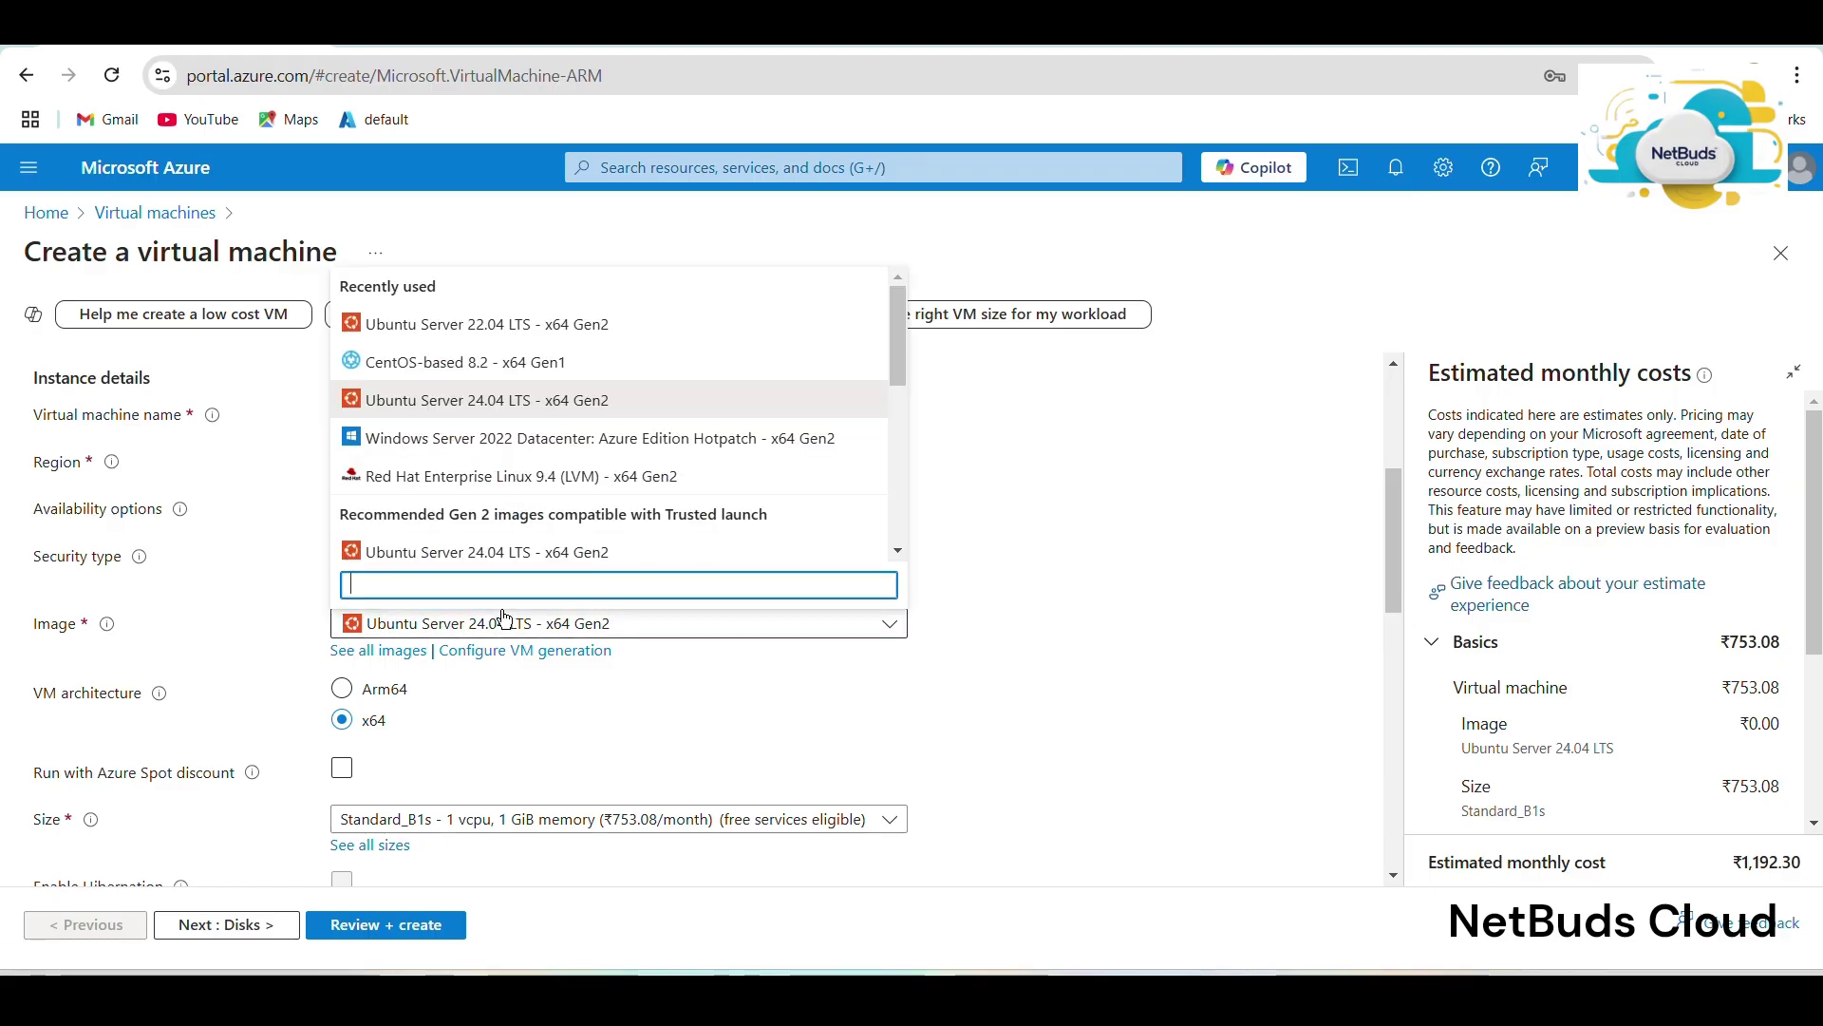
click(512, 328)
scroll(504, 623, down, 3)
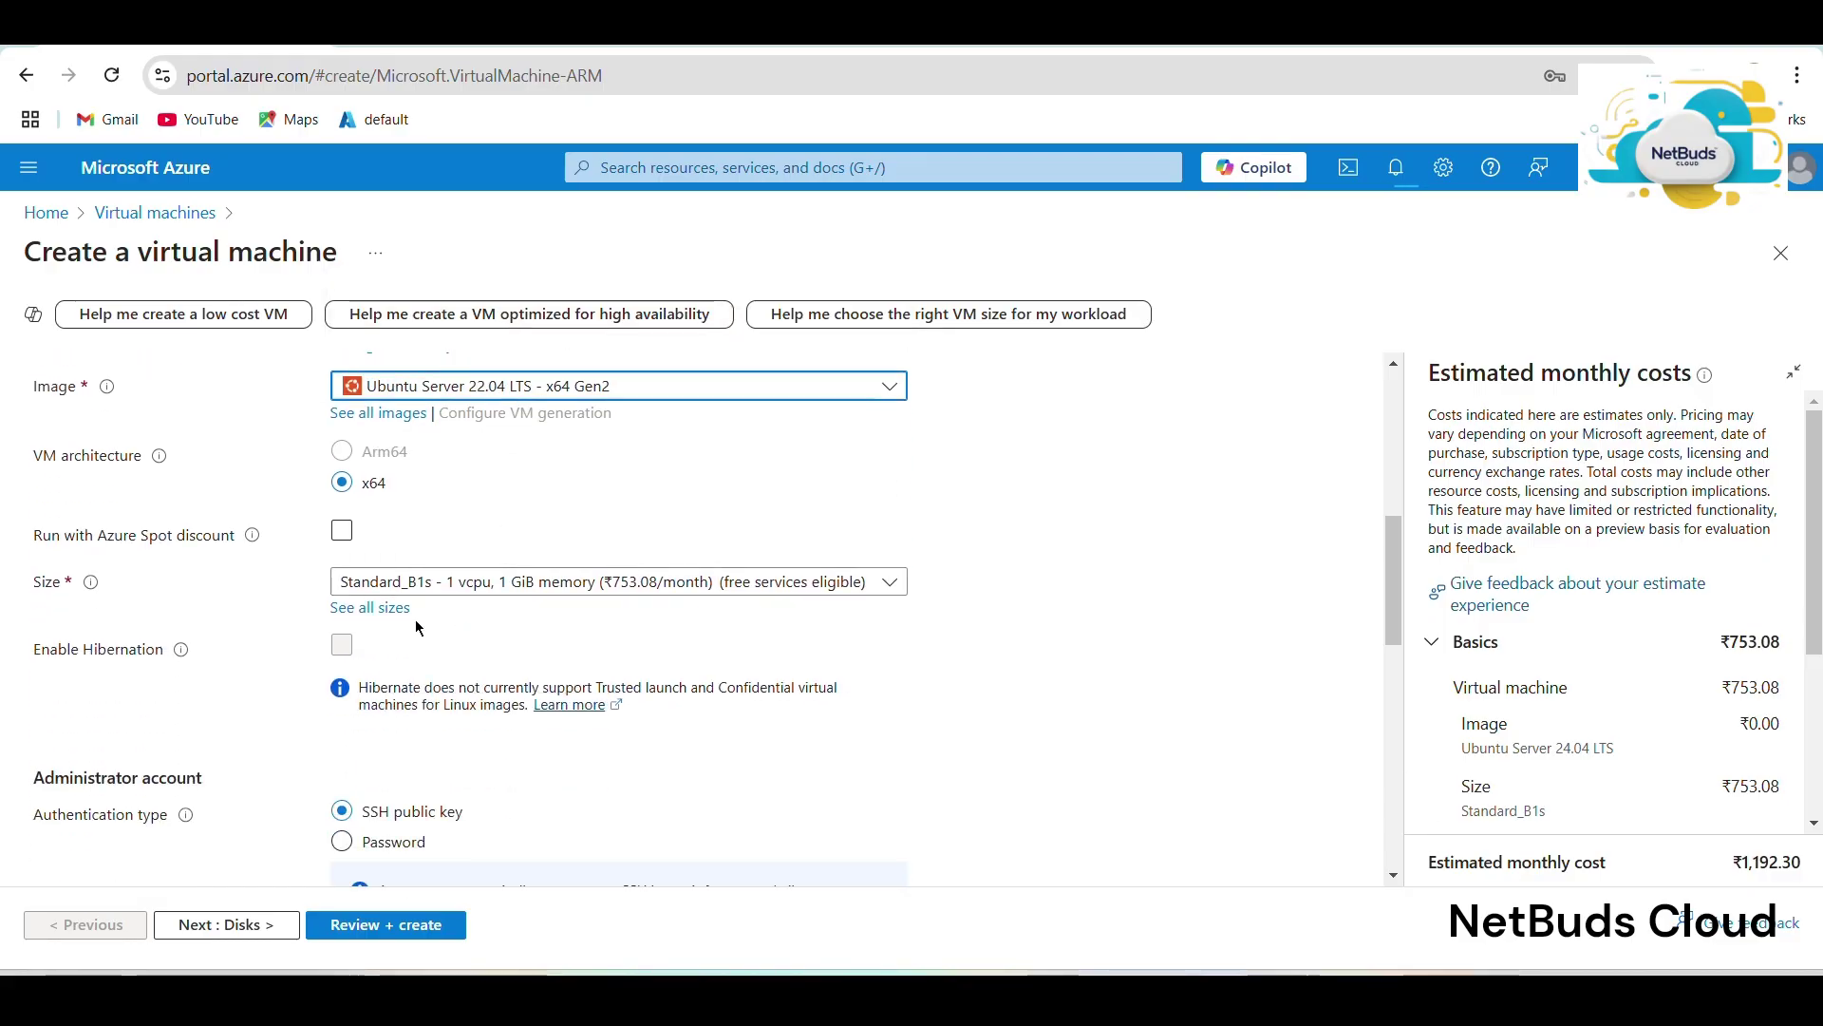
scroll(531, 604, down, 3)
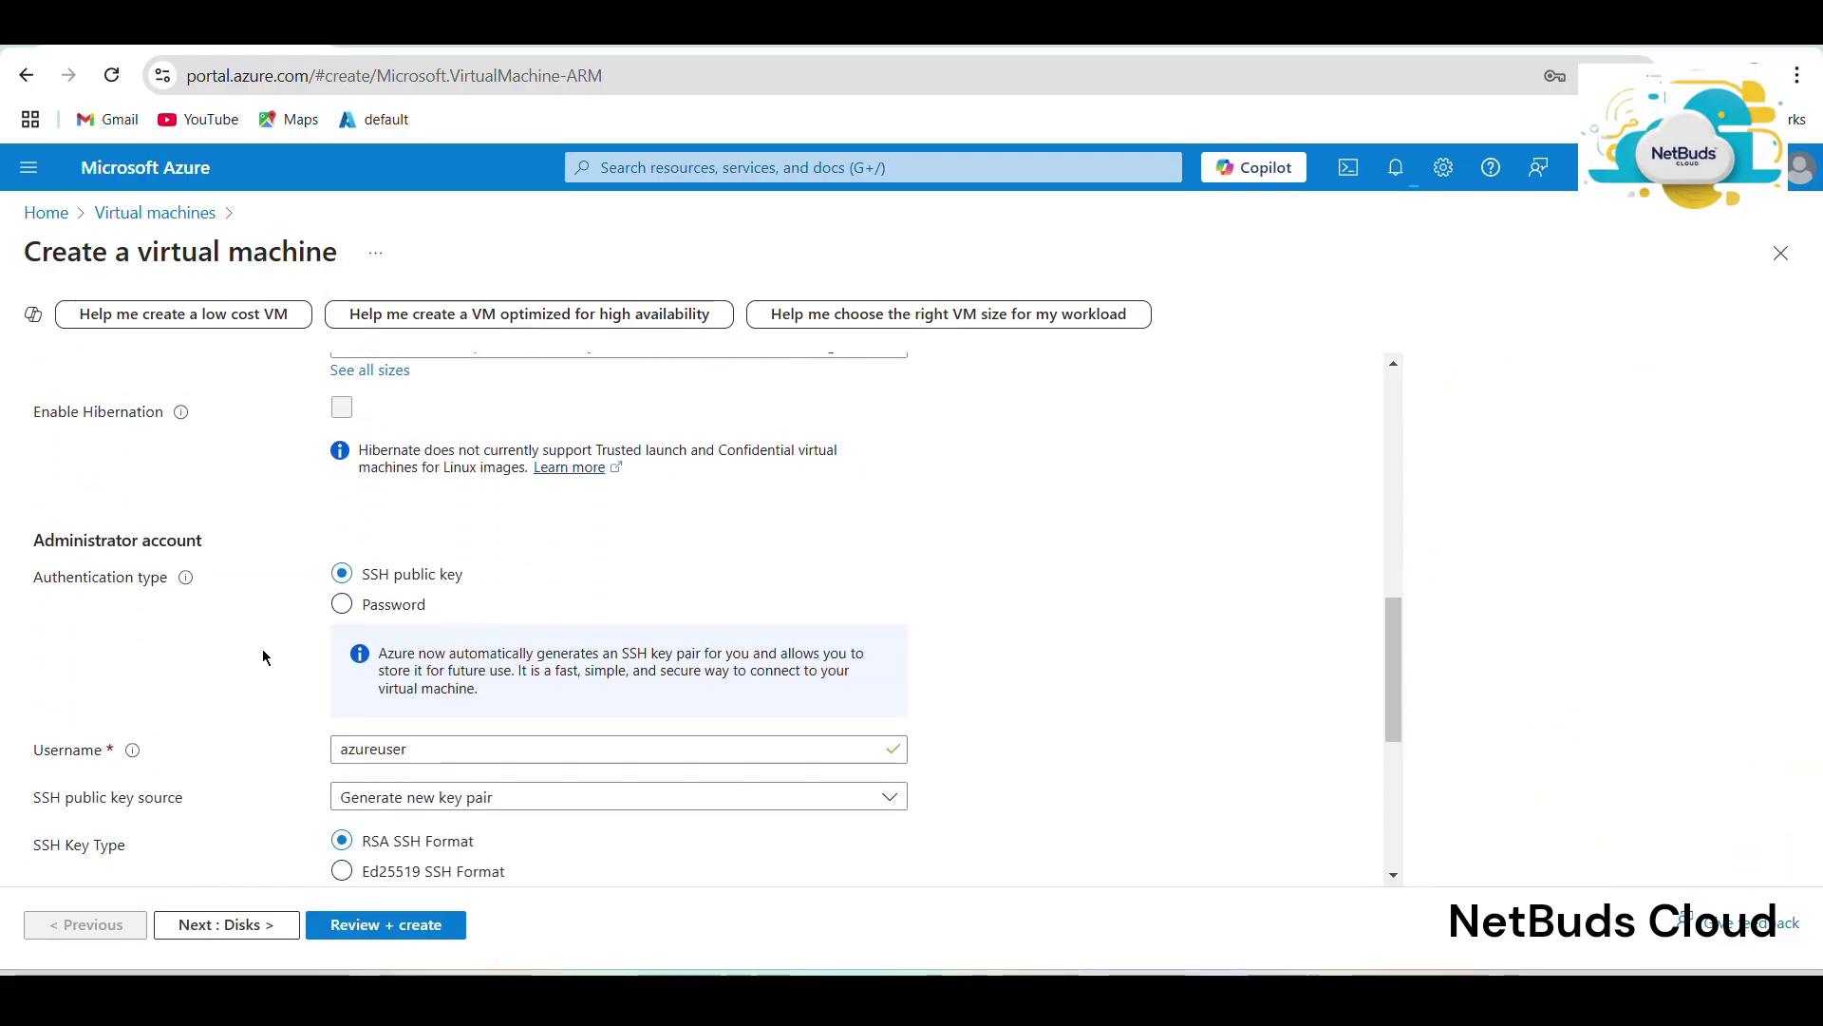
Use password authentication with admin username cloudinstitution and a confirmed password.
click(342, 604)
scroll(458, 583, down, 3)
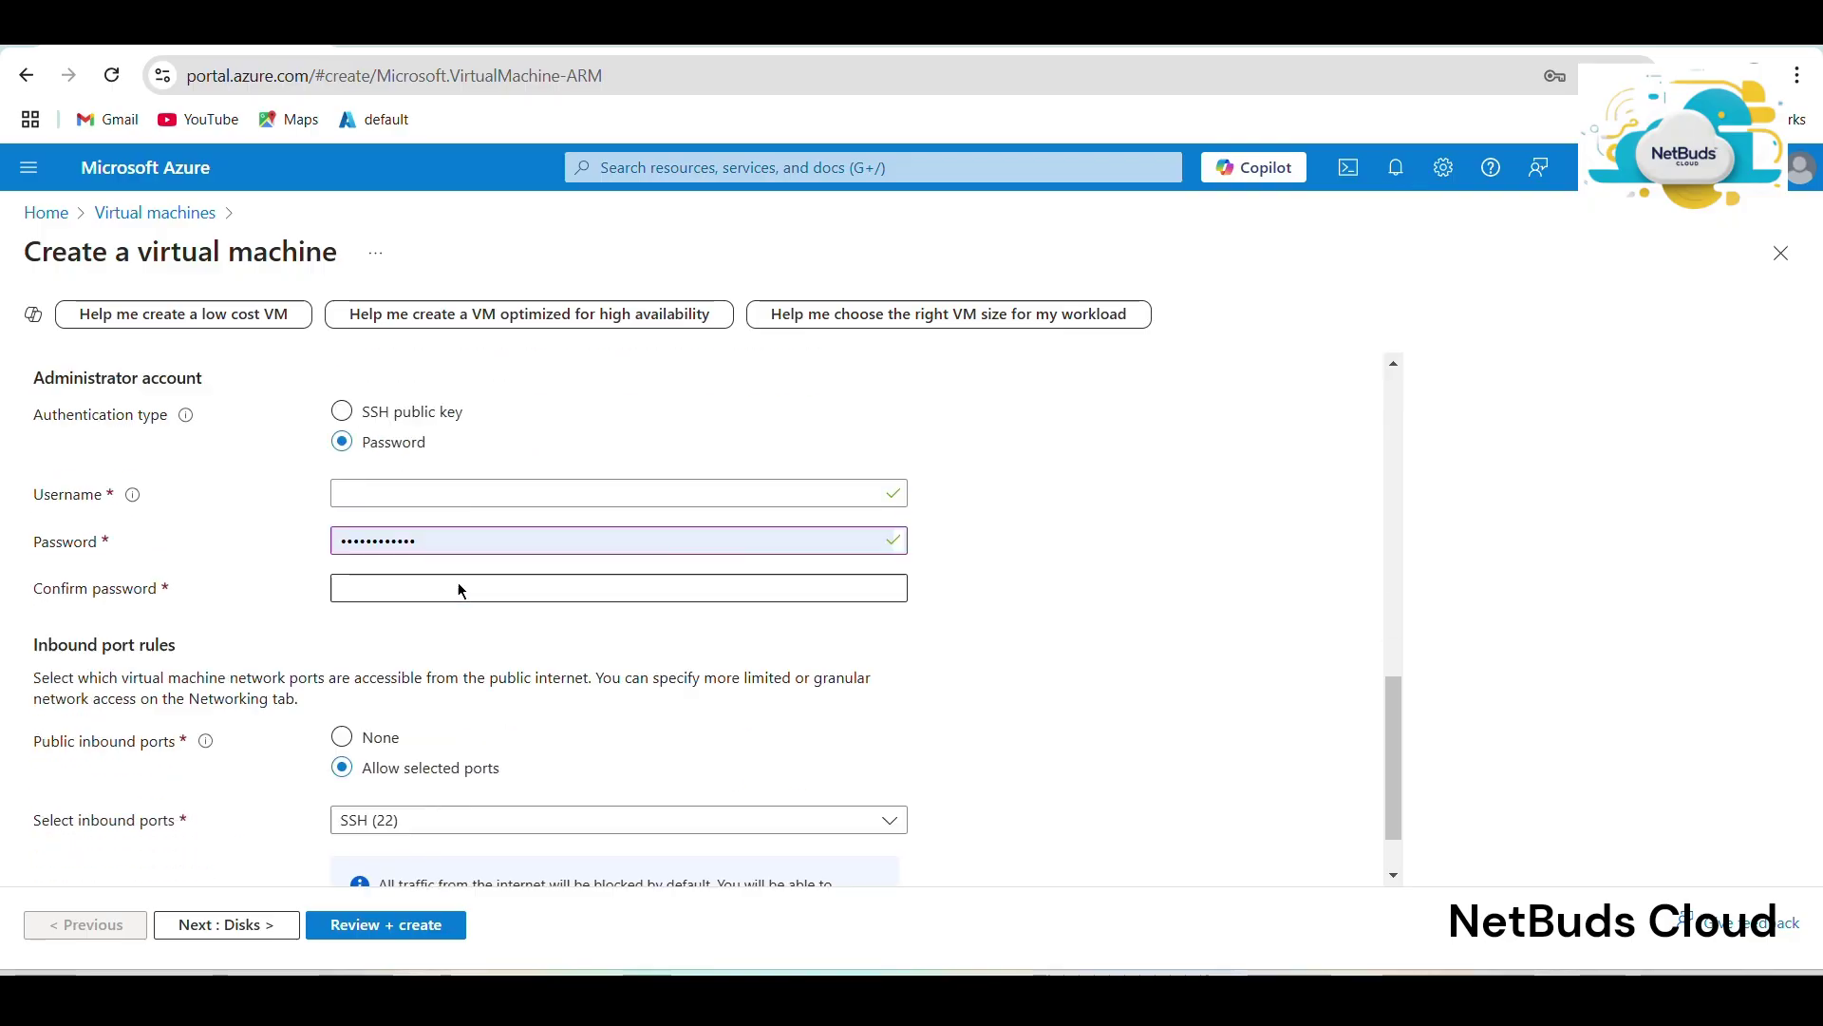
click(455, 419)
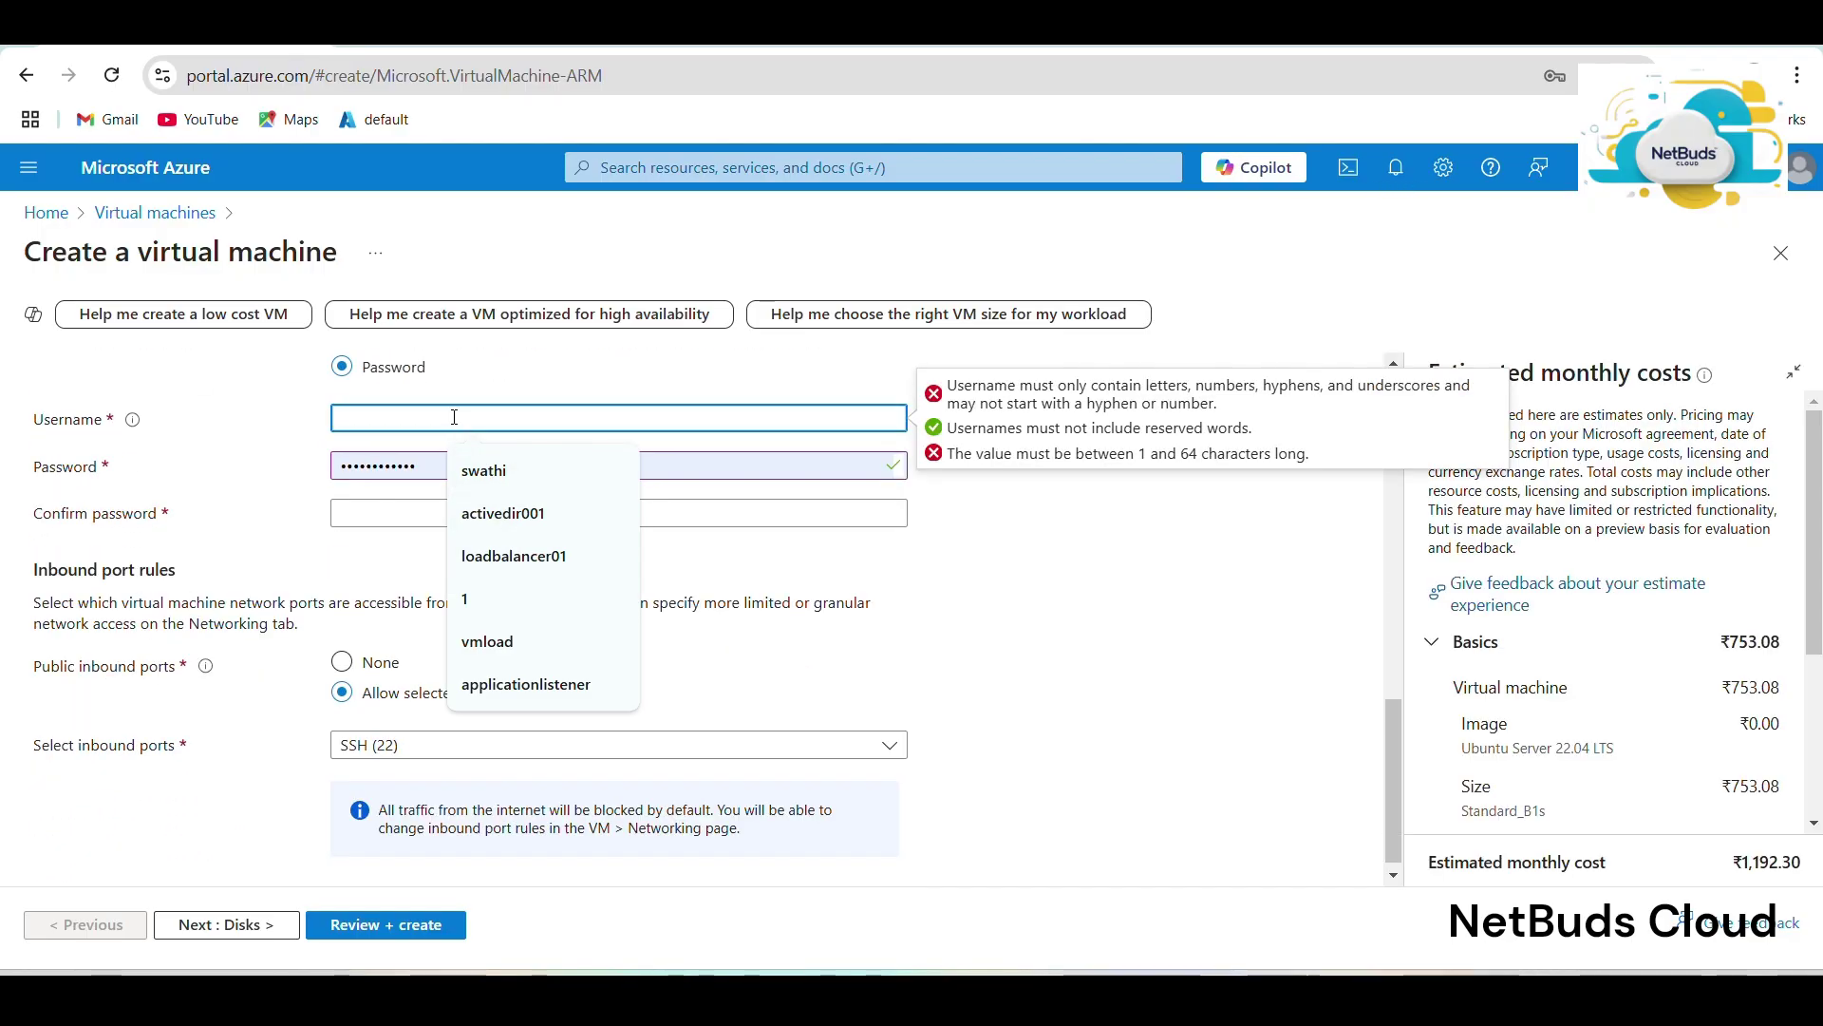
text(cl)
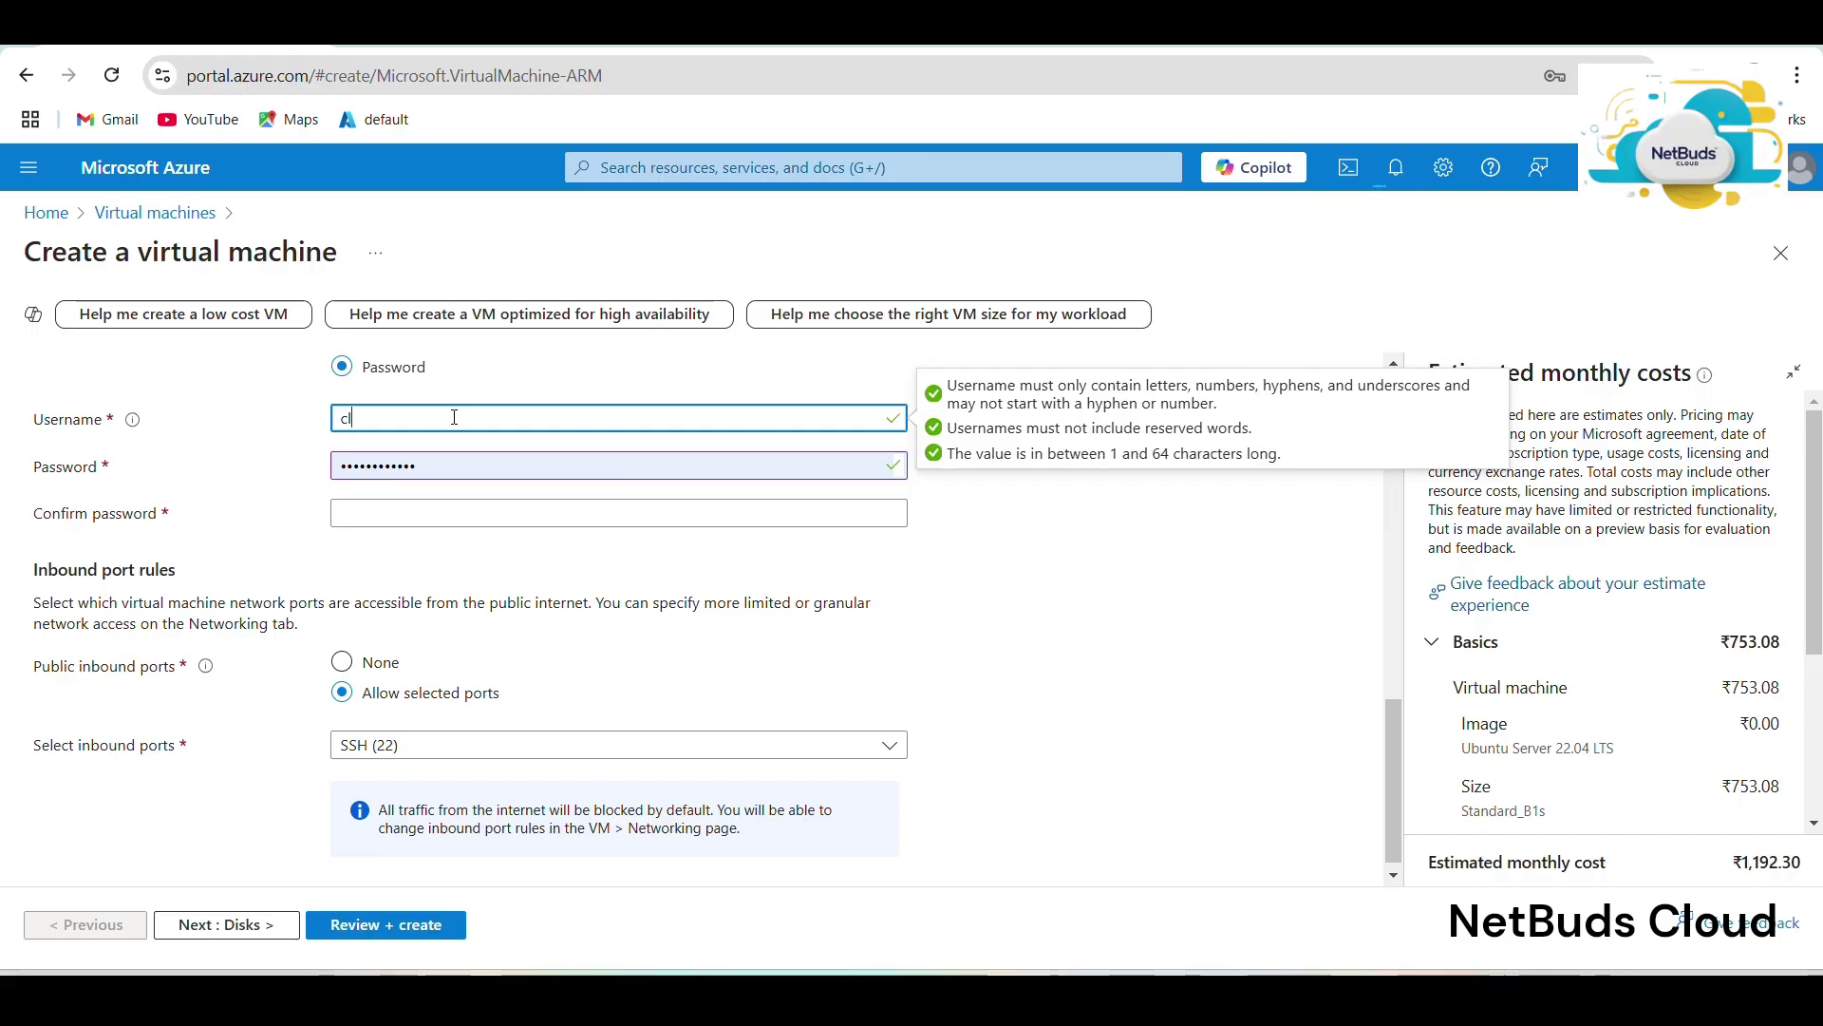
text(oudinsti)
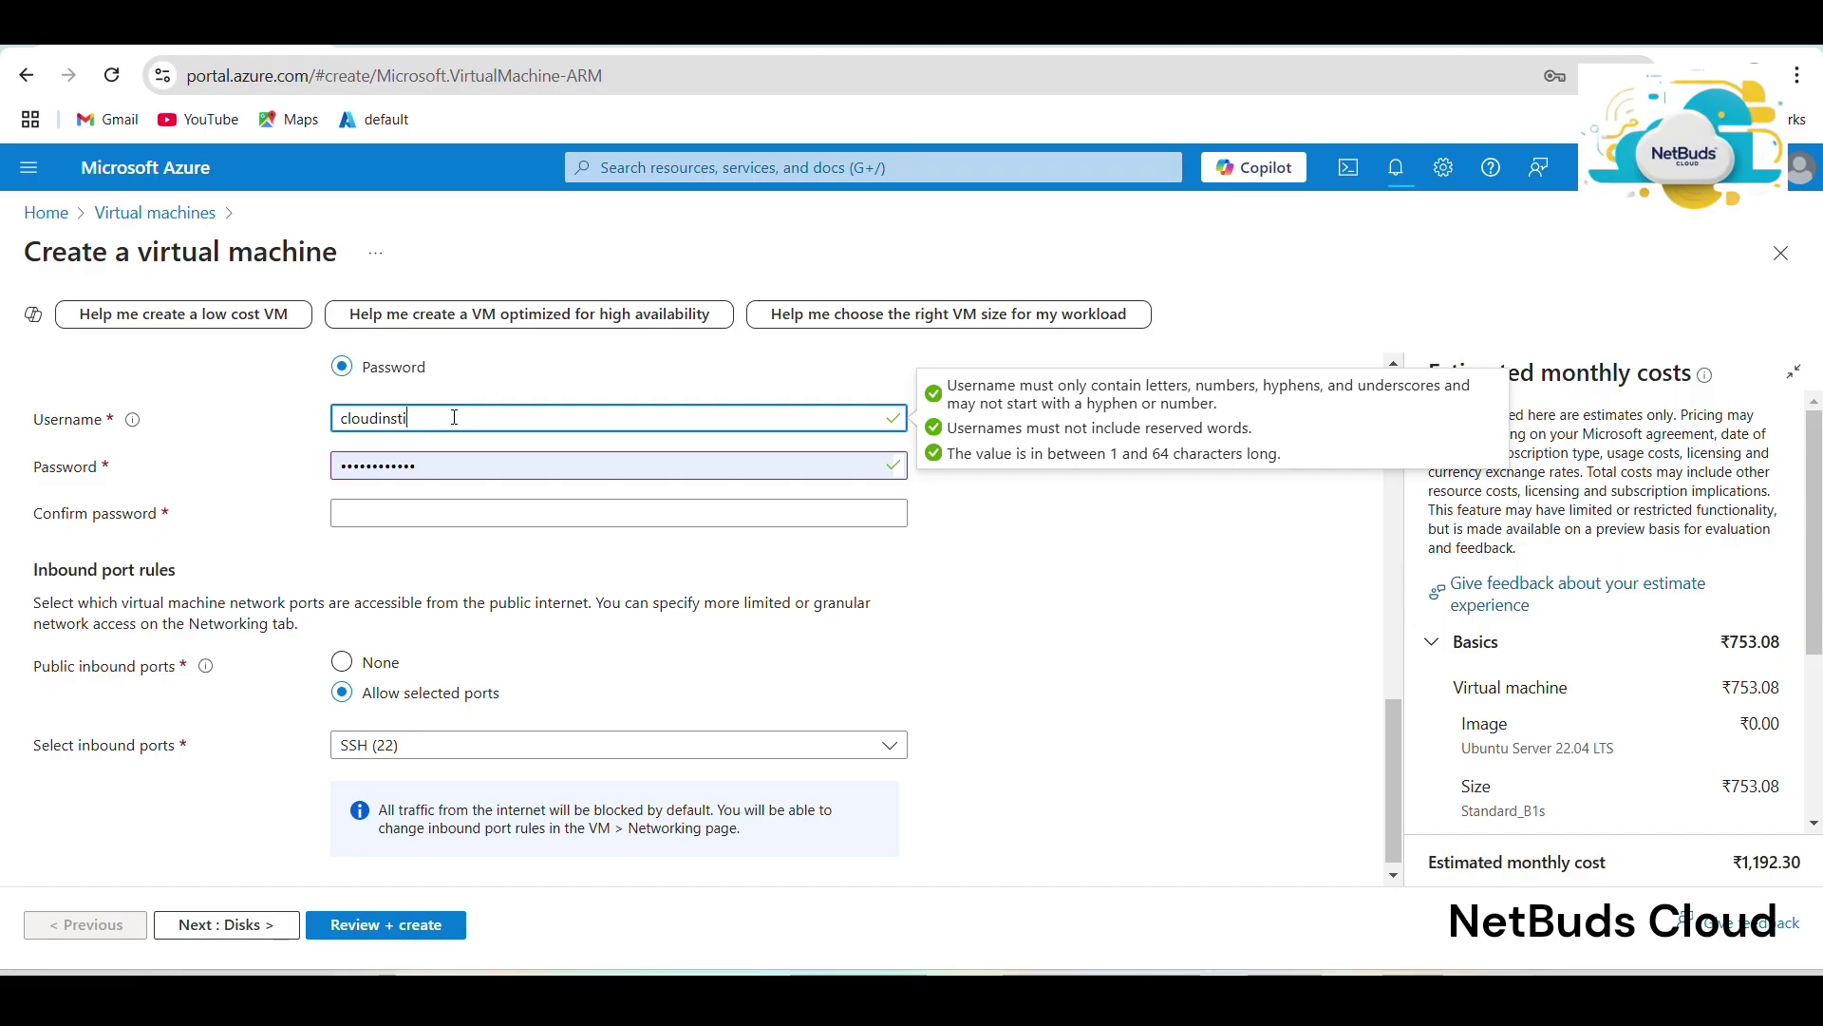
text(tution)
click(423, 517)
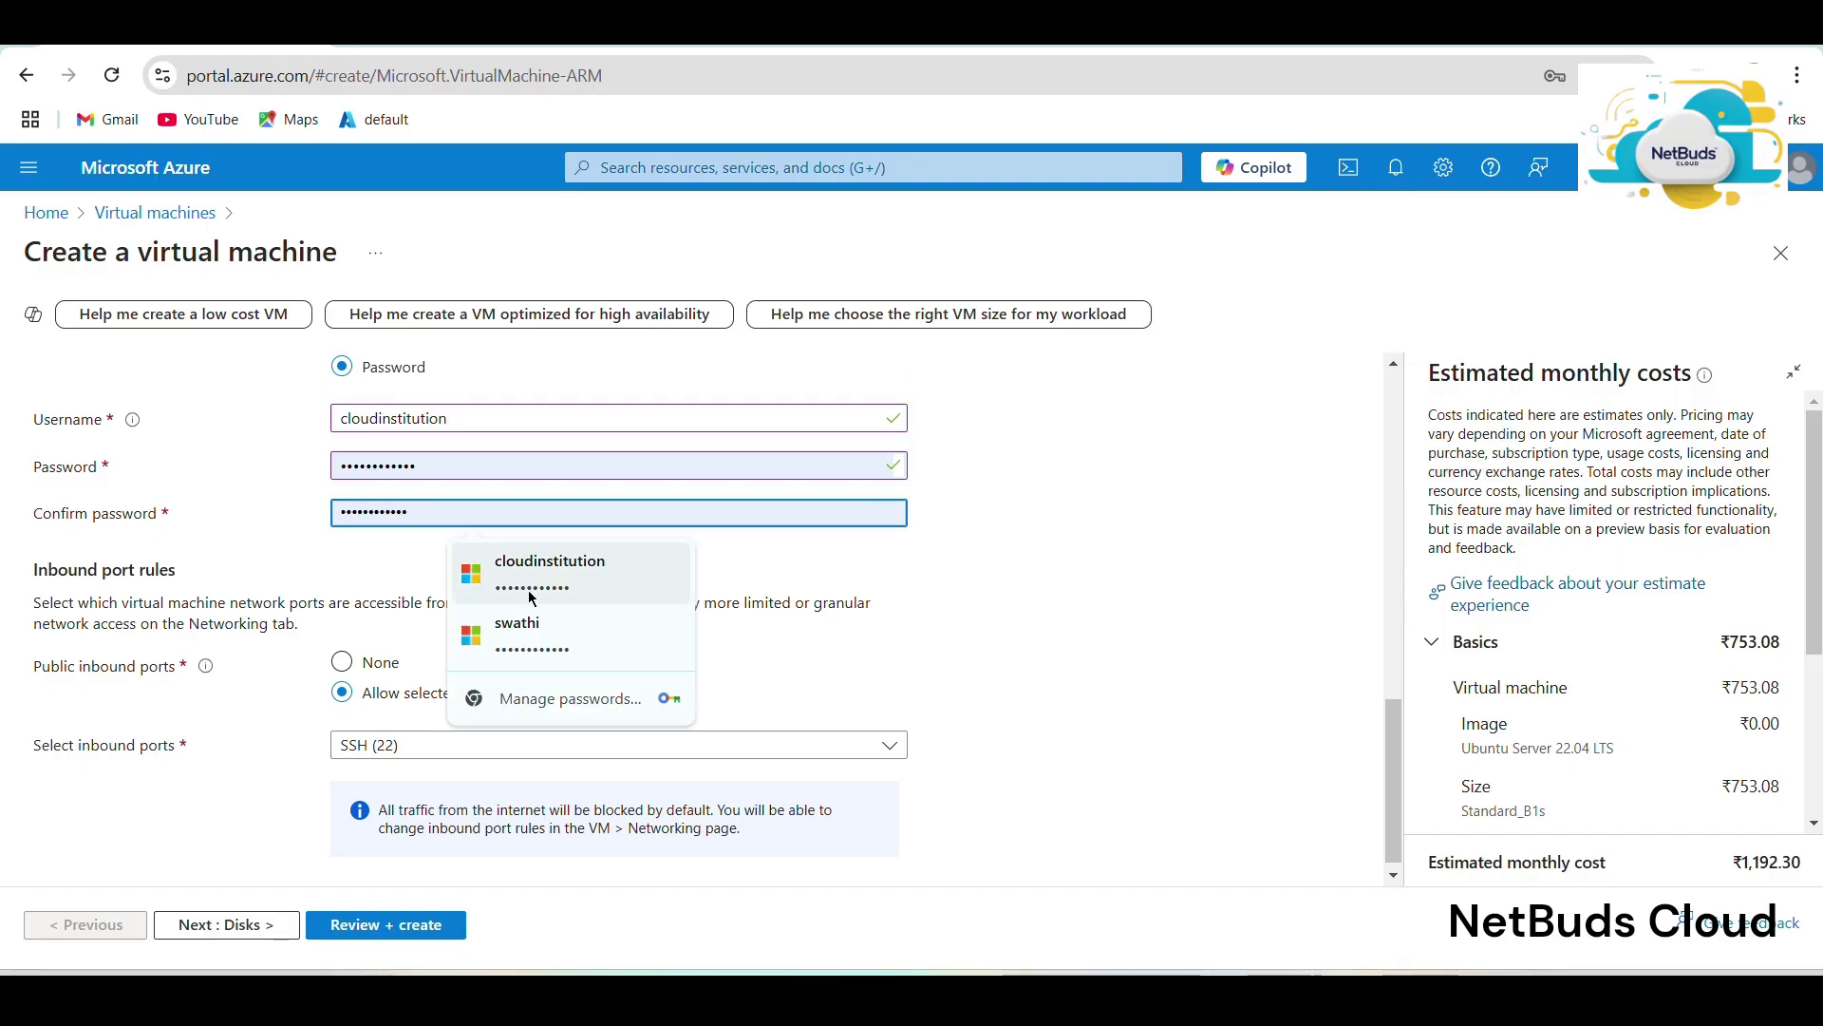
click(553, 577)
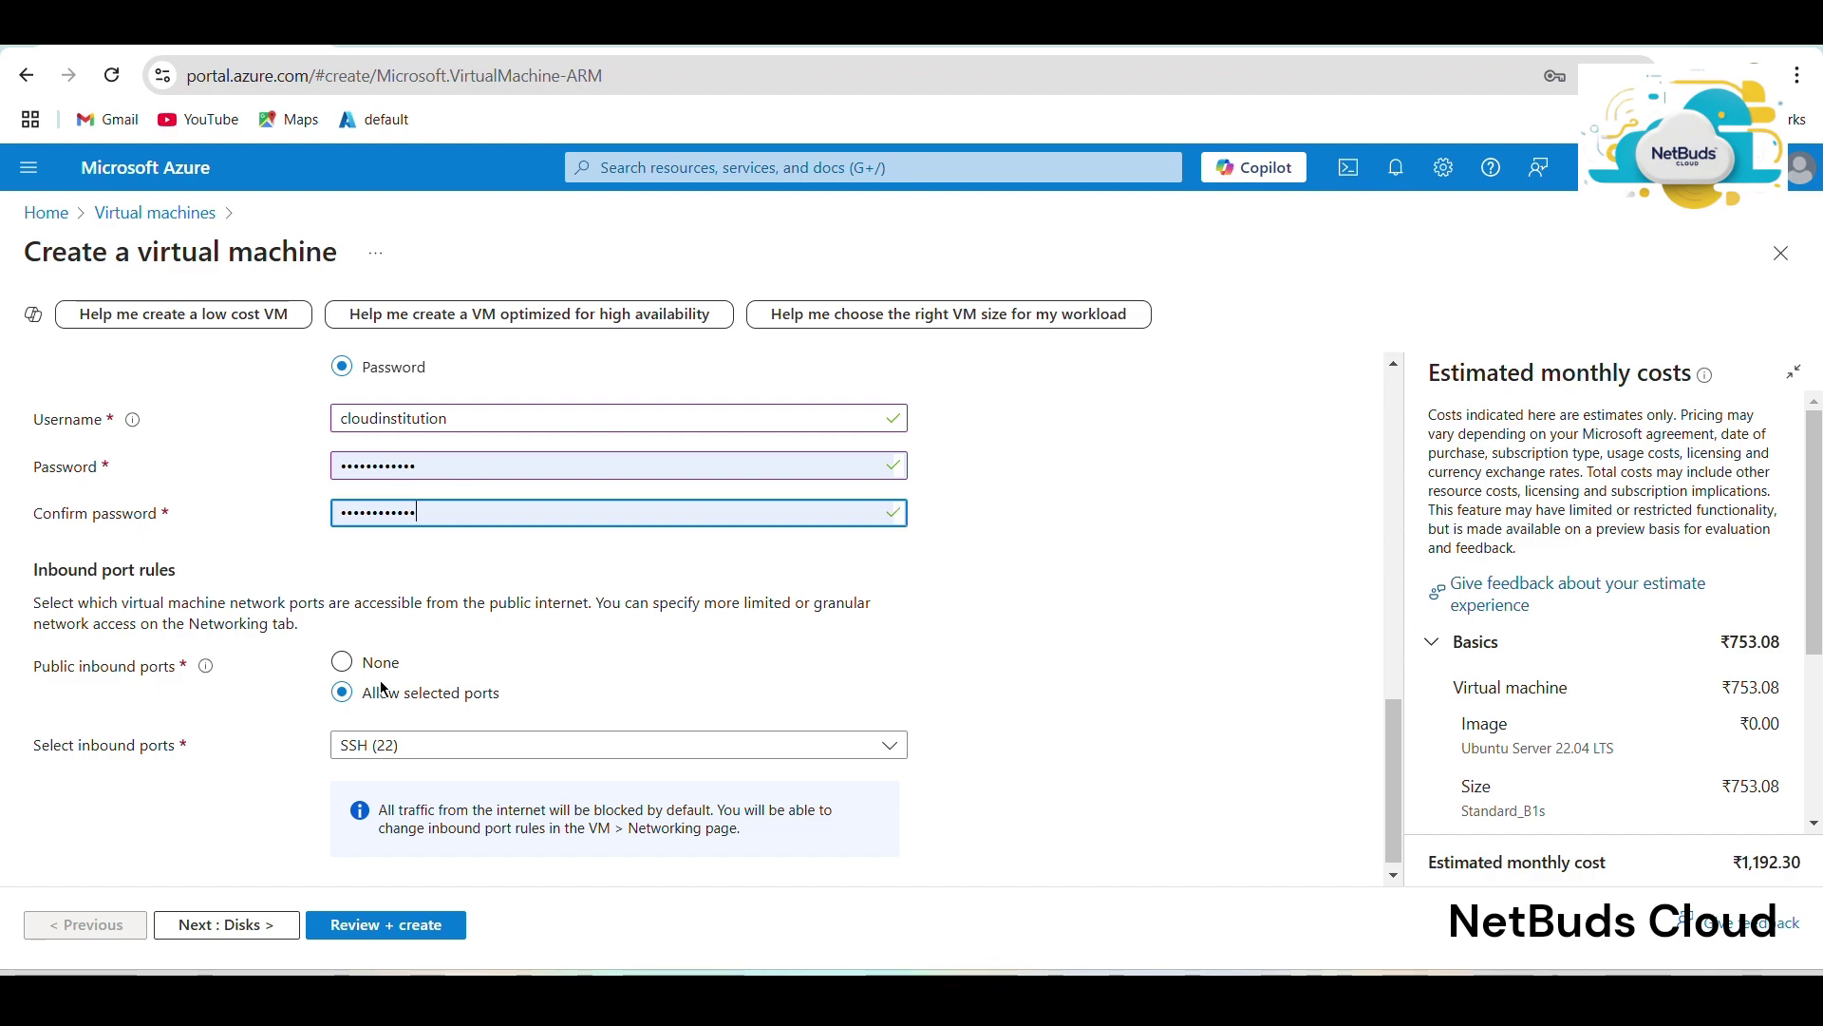
Allow inbound HTTP (80) alongside SSH (22), then move on to the Disks settings.
click(350, 755)
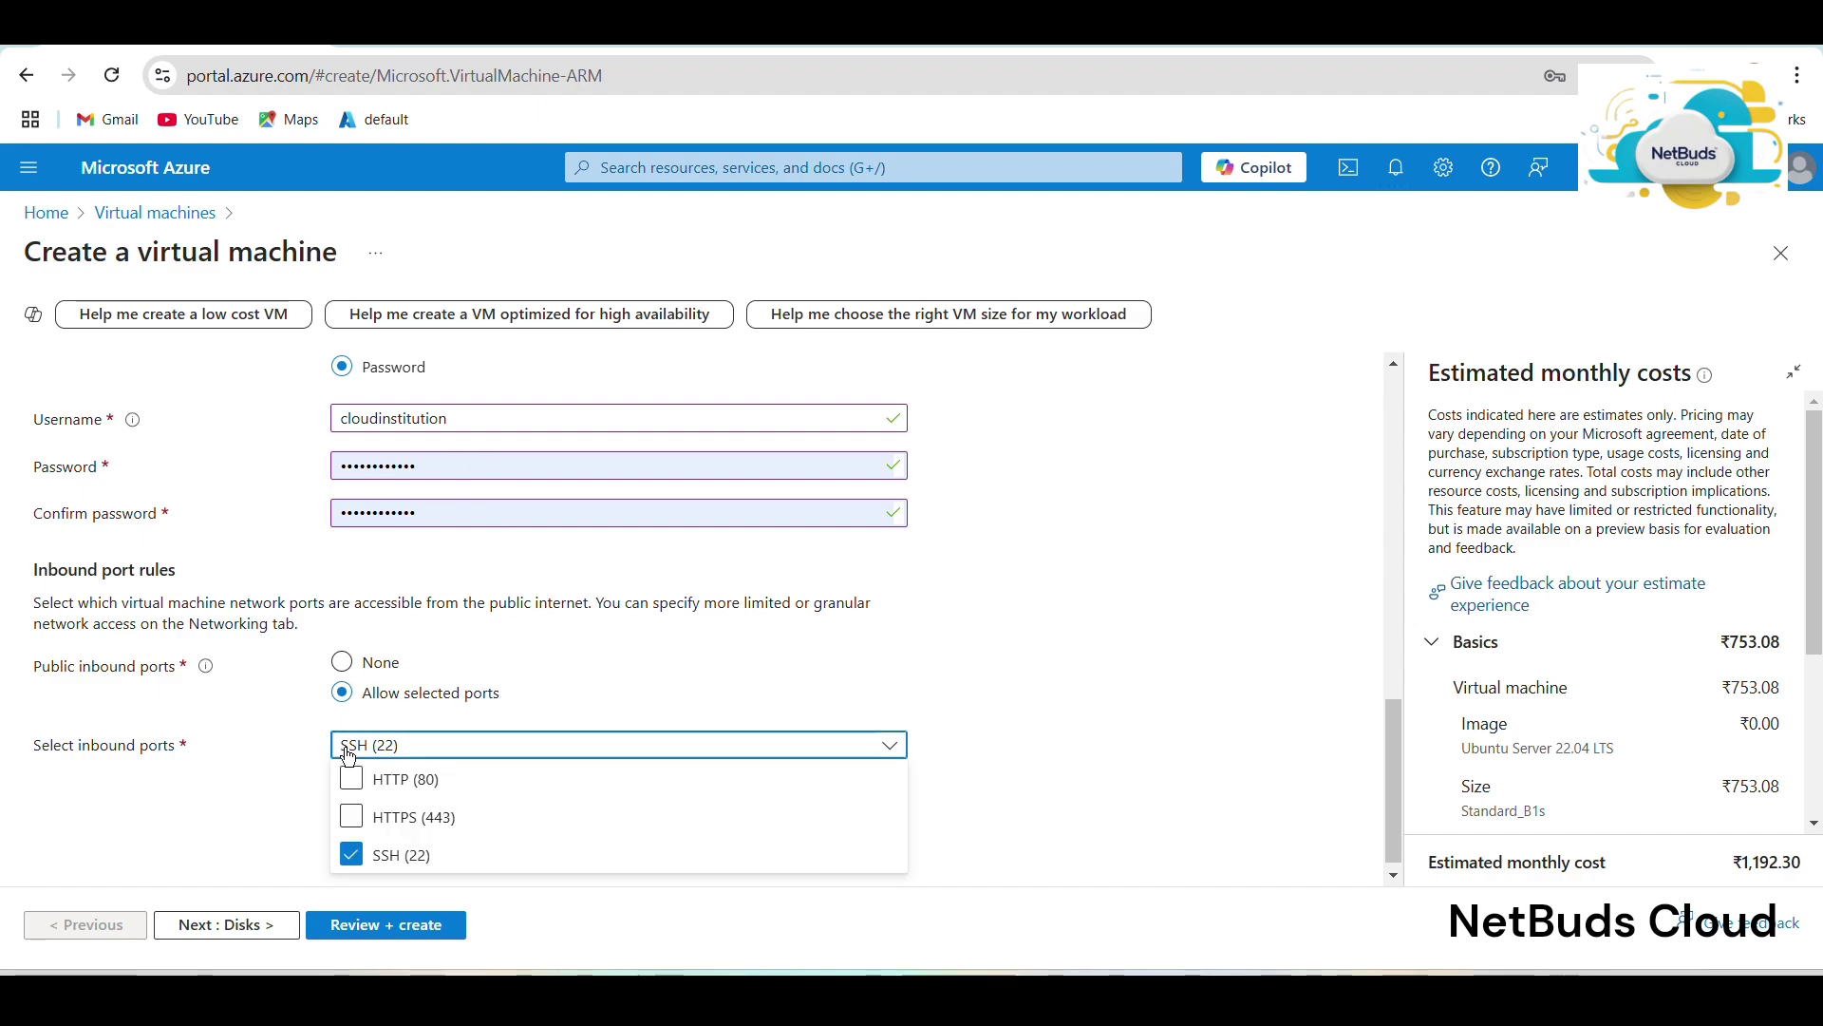
click(351, 777)
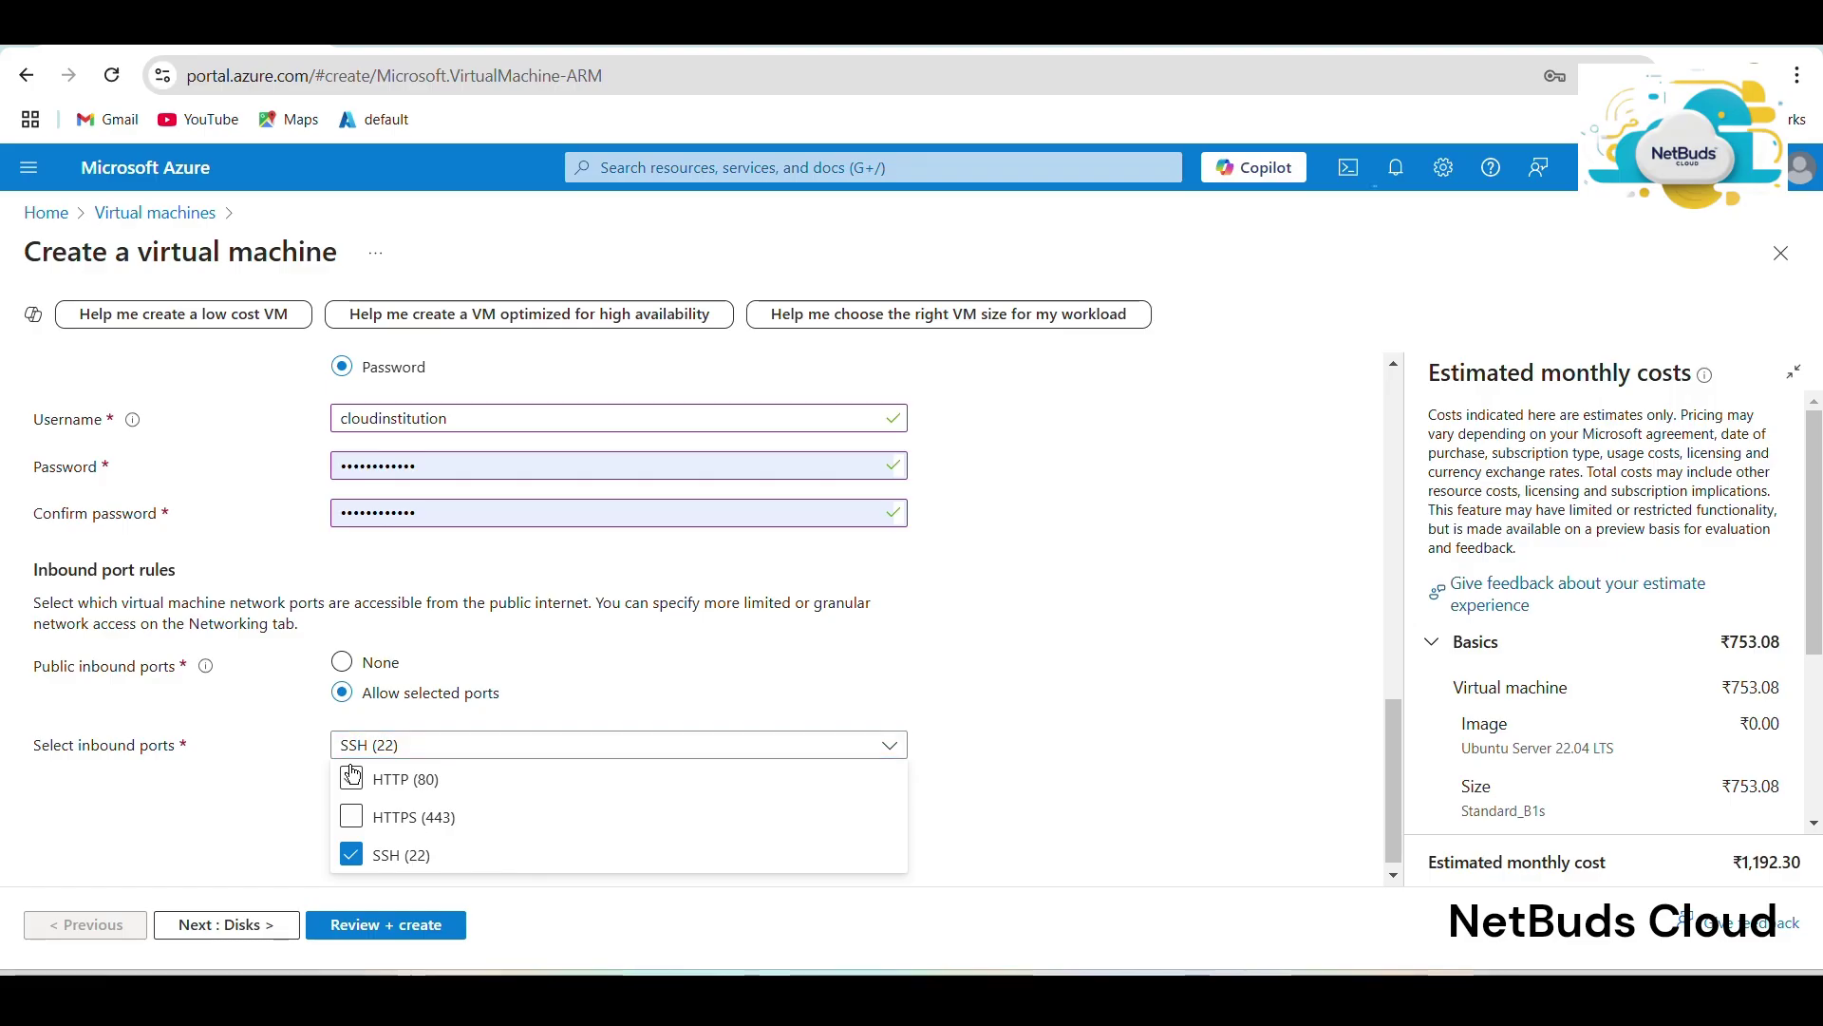
click(266, 933)
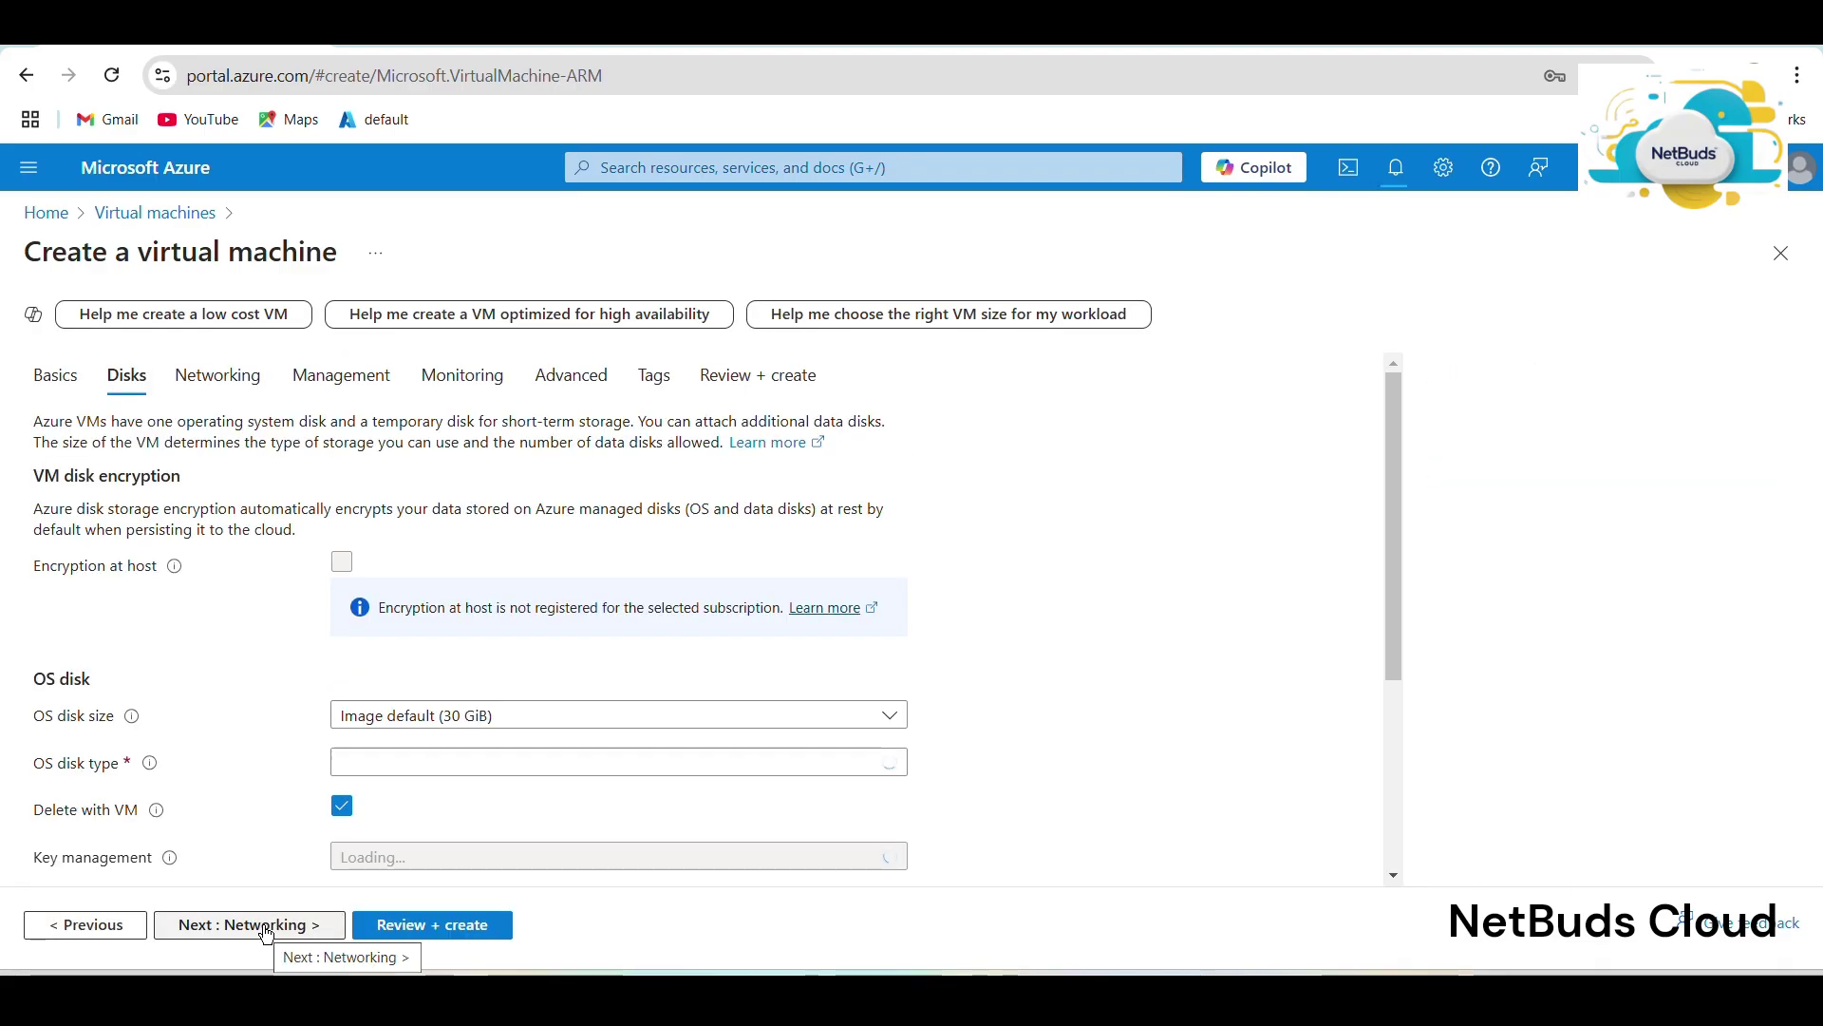
click(267, 932)
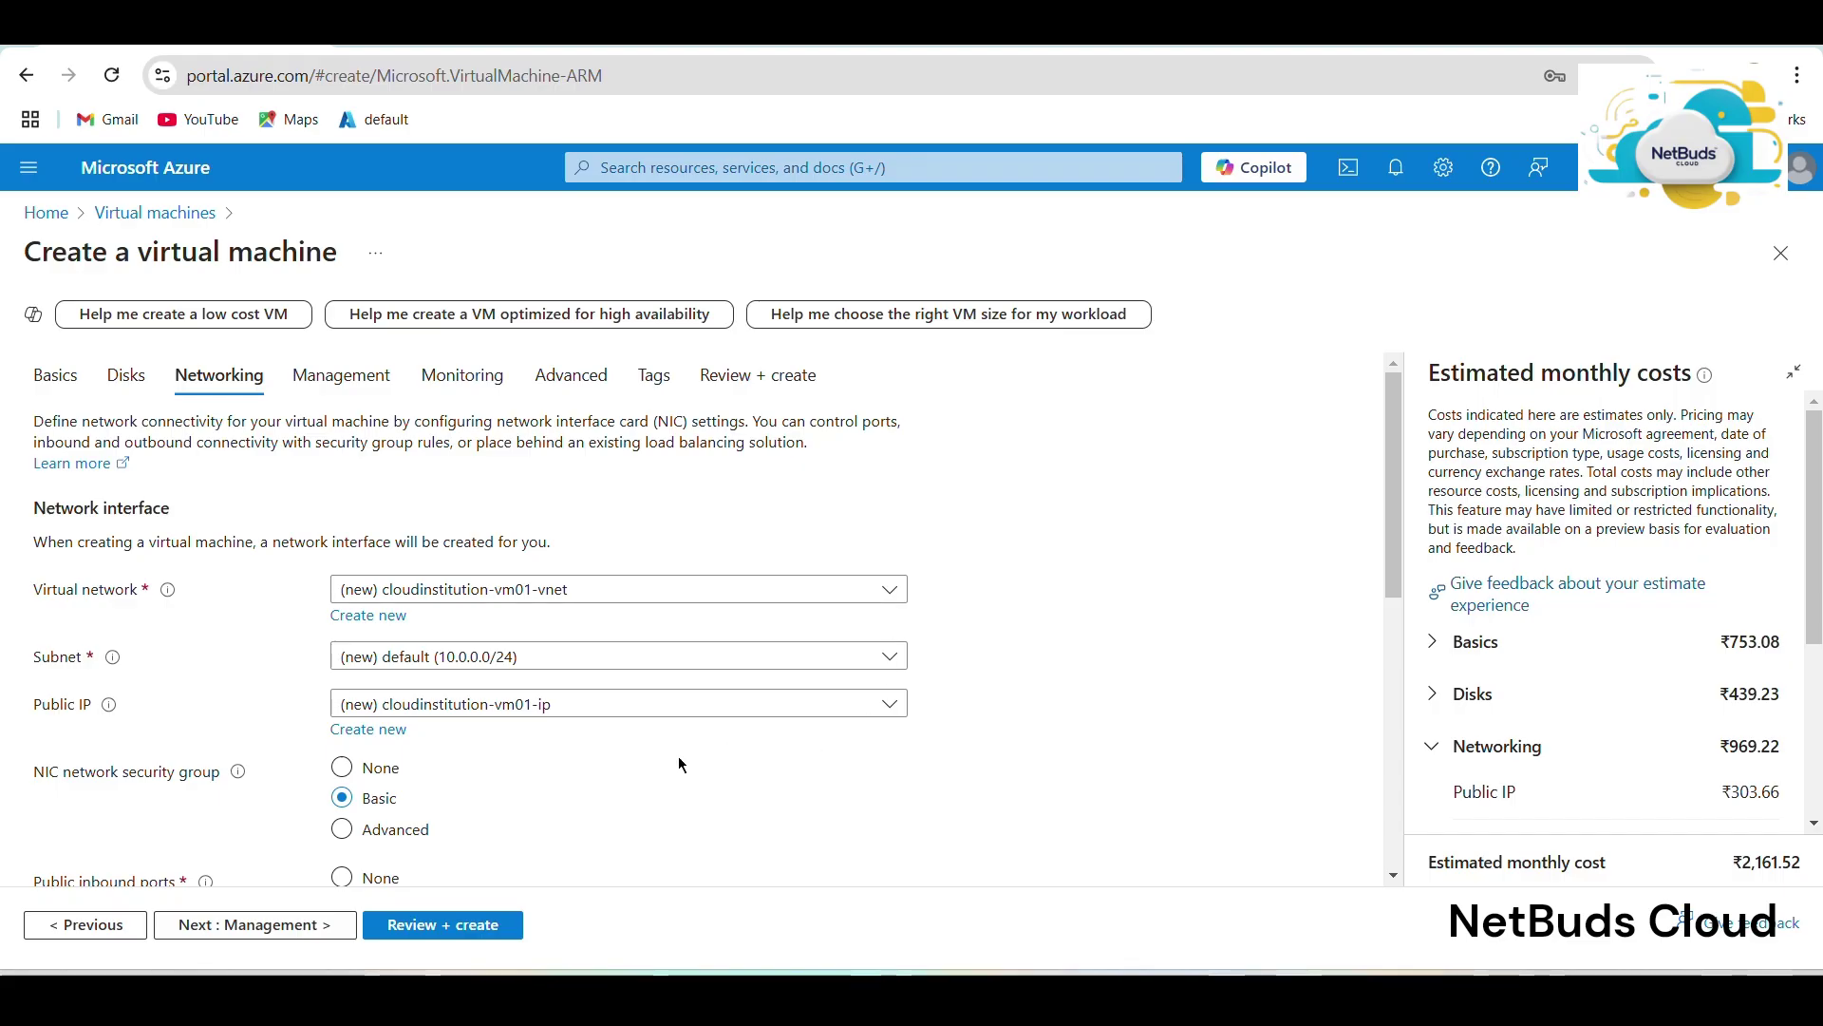
Keep default disk and network settings, pass Review + create validation, and start deployment.
click(475, 920)
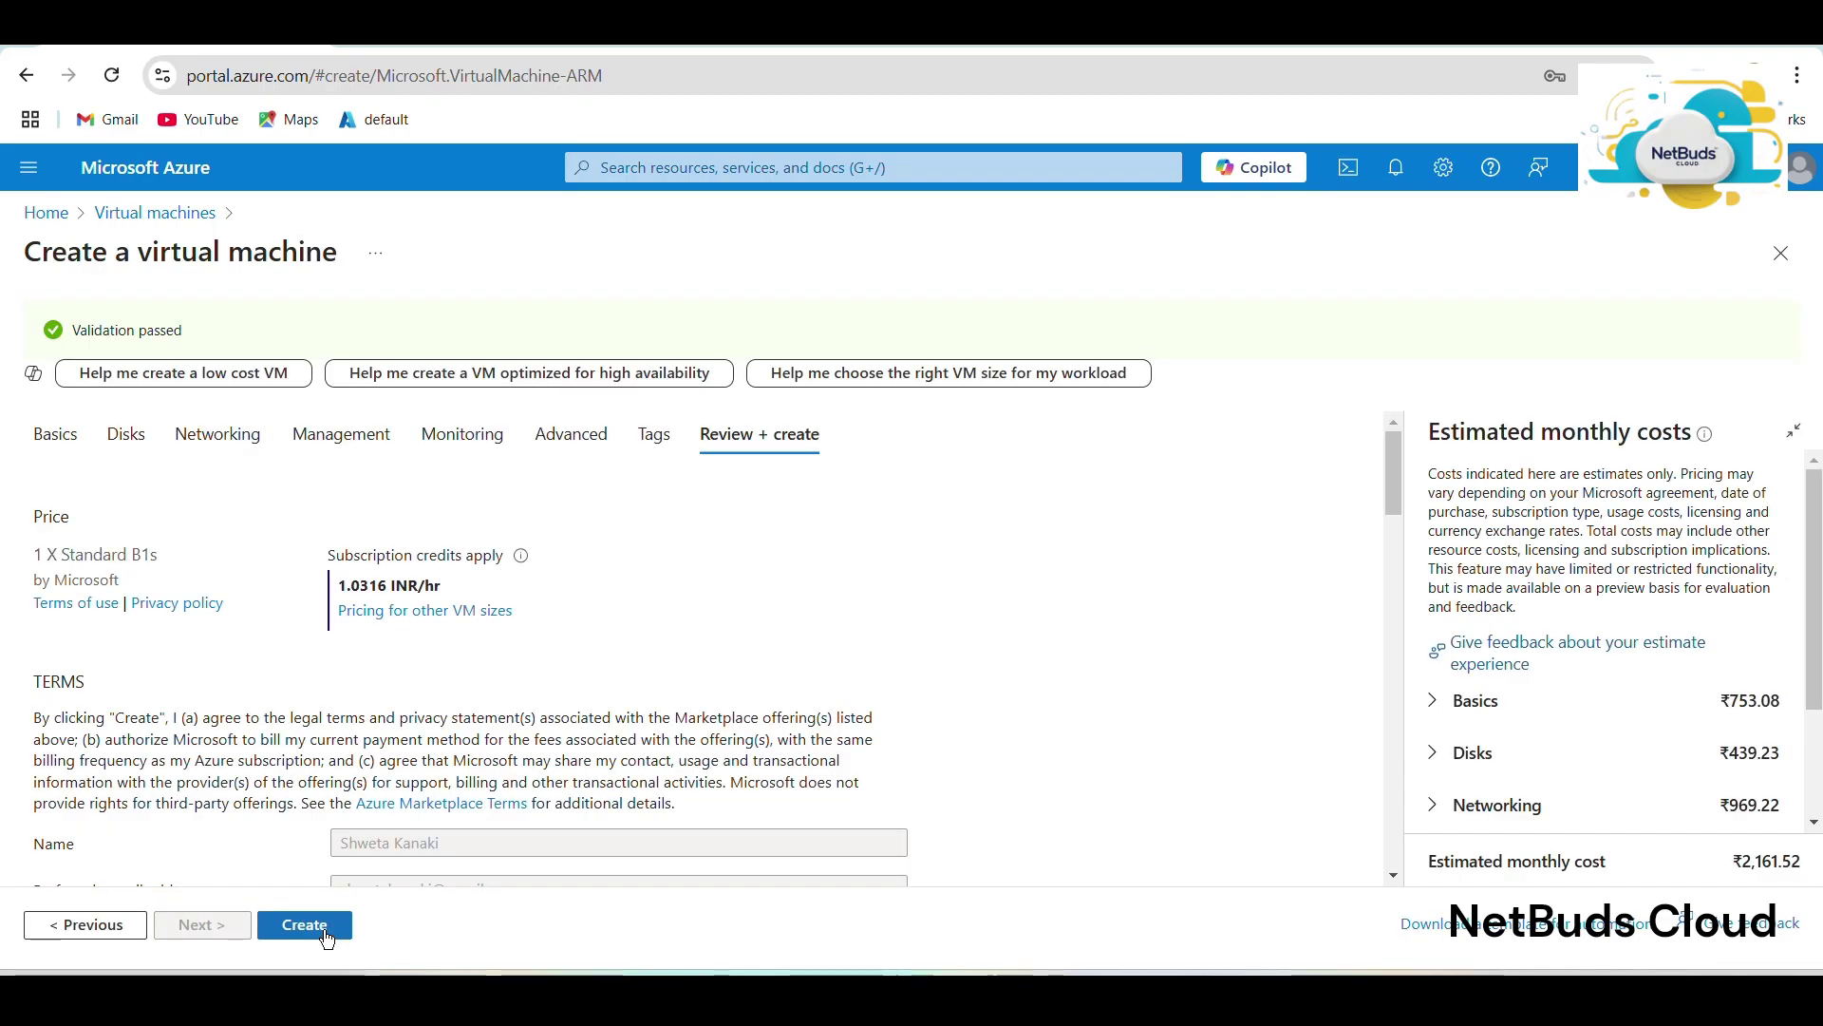
click(305, 925)
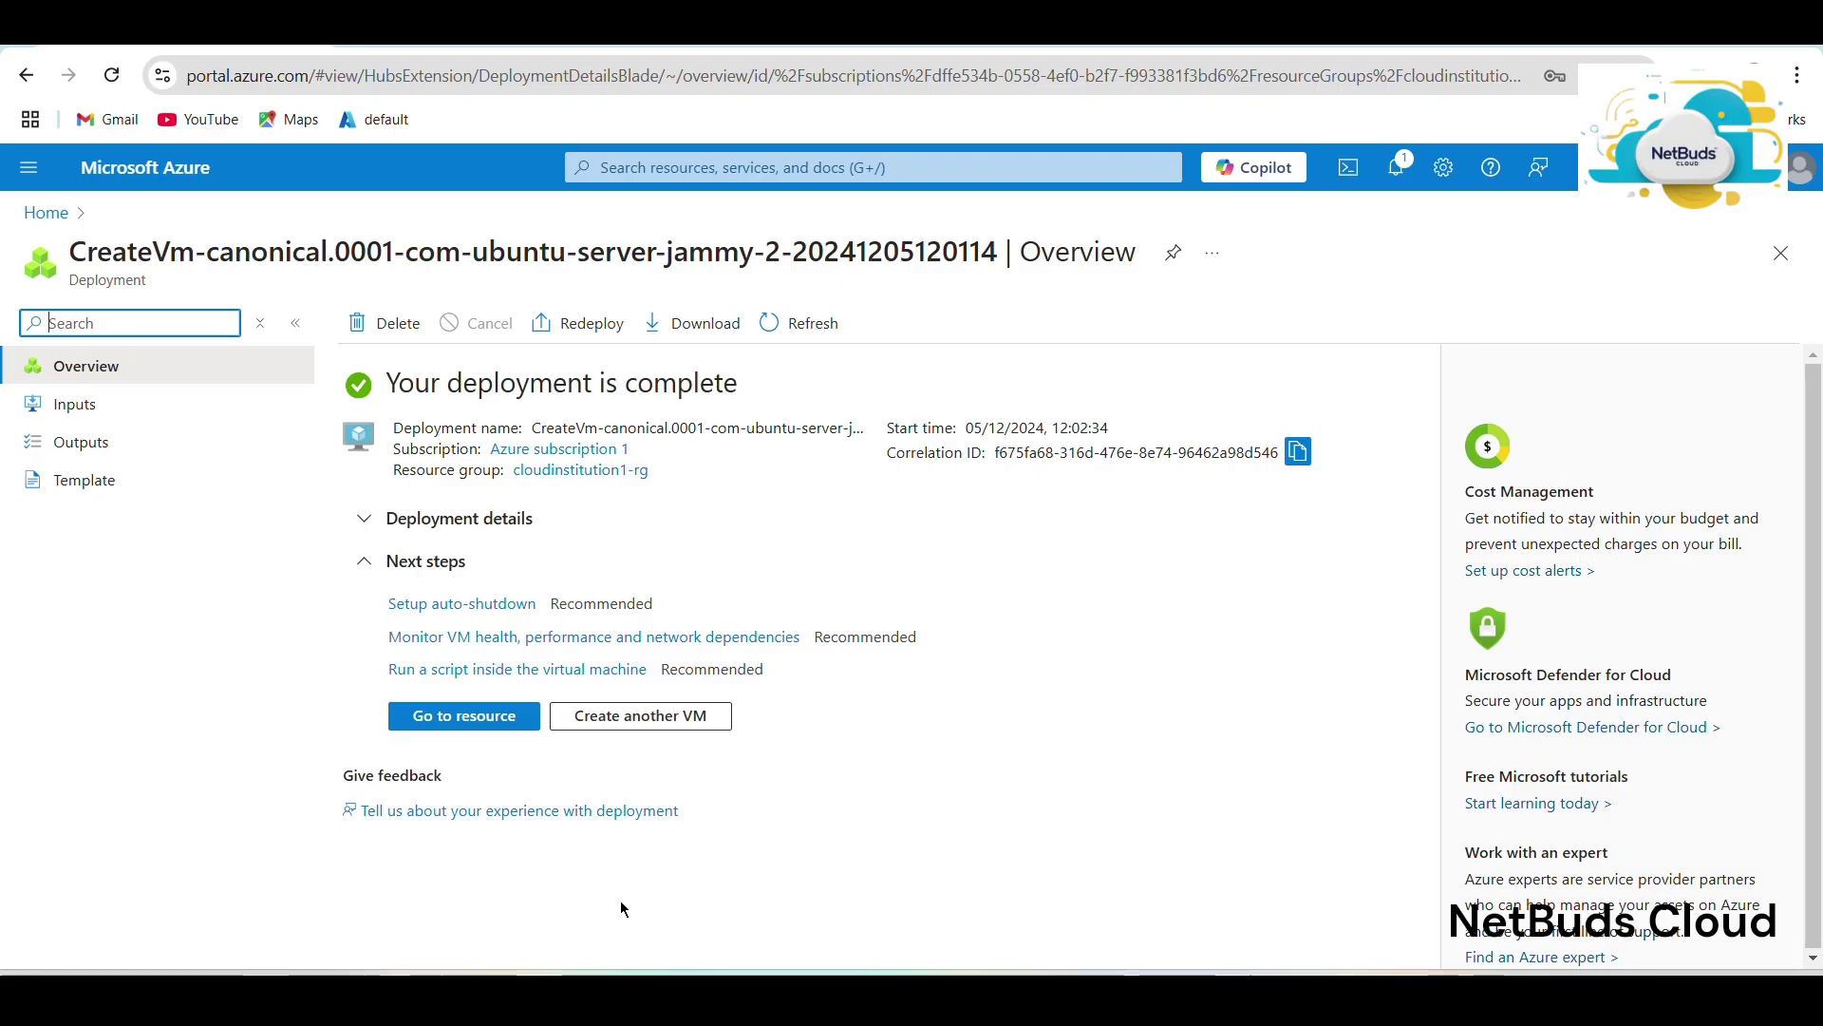
Start creating another Azure virtual machine from the Virtual machines list.
click(59, 211)
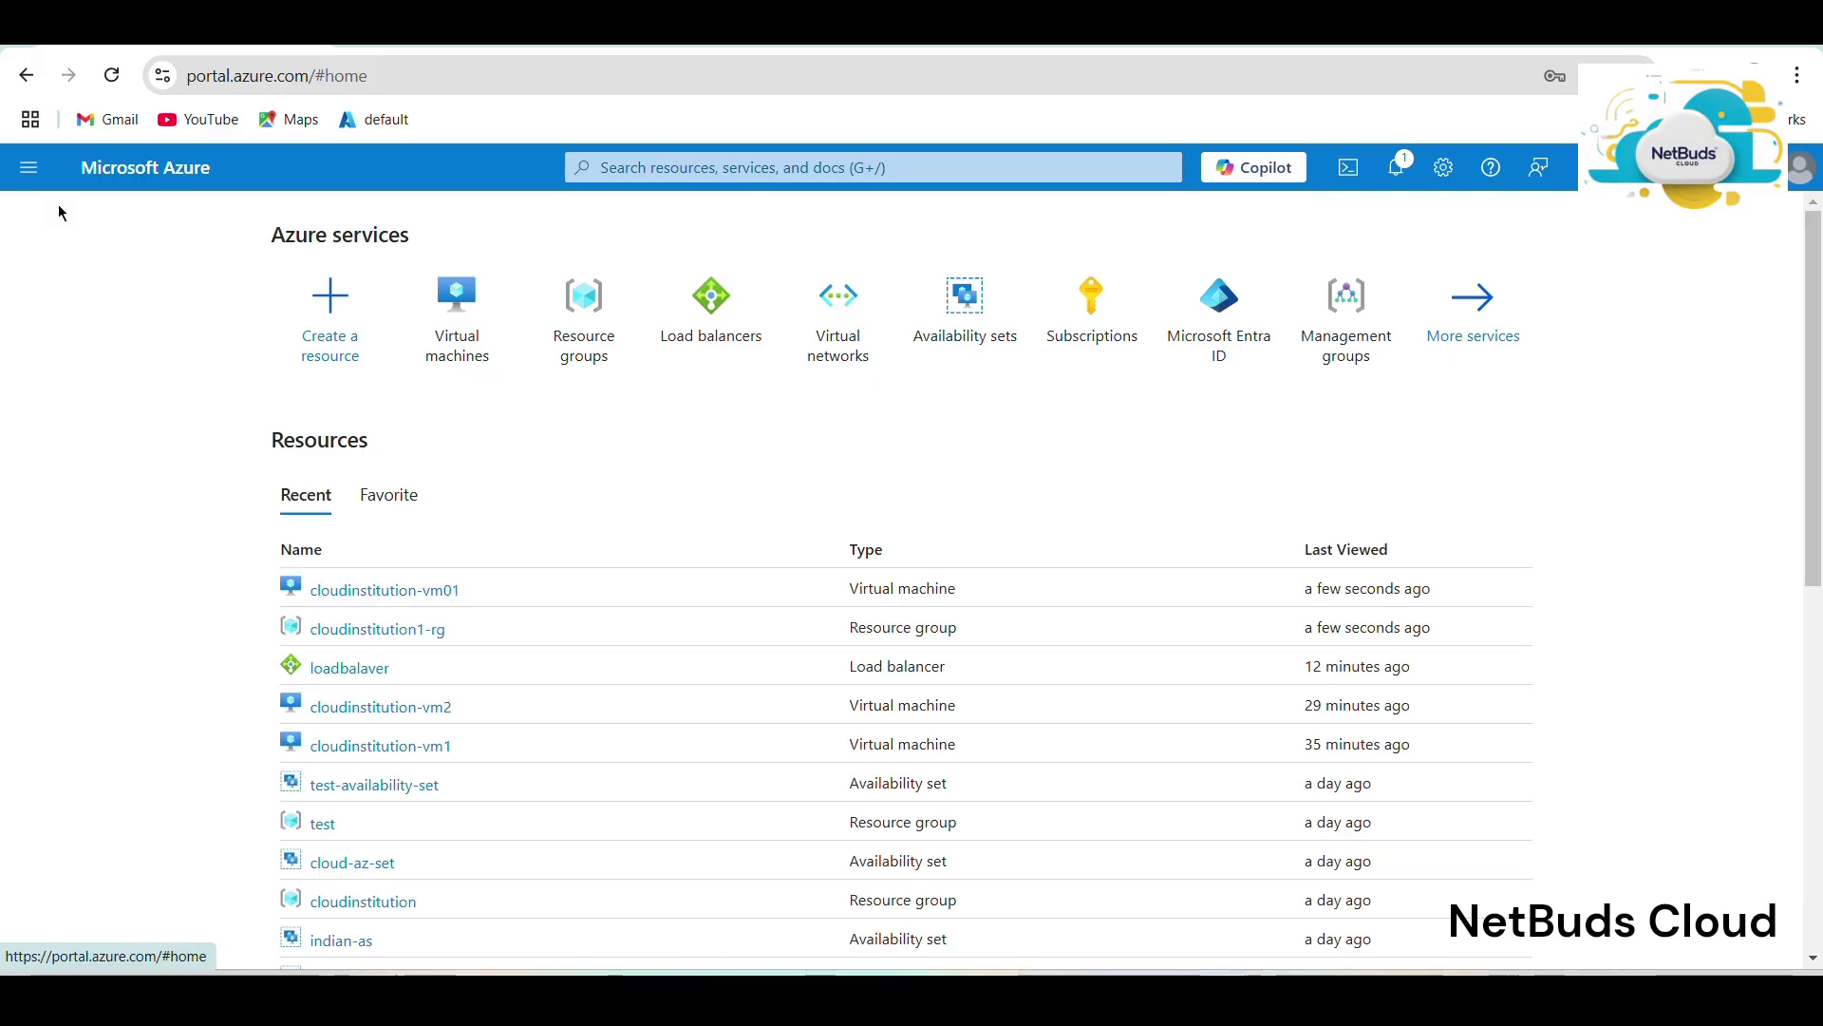
click(481, 353)
click(90, 328)
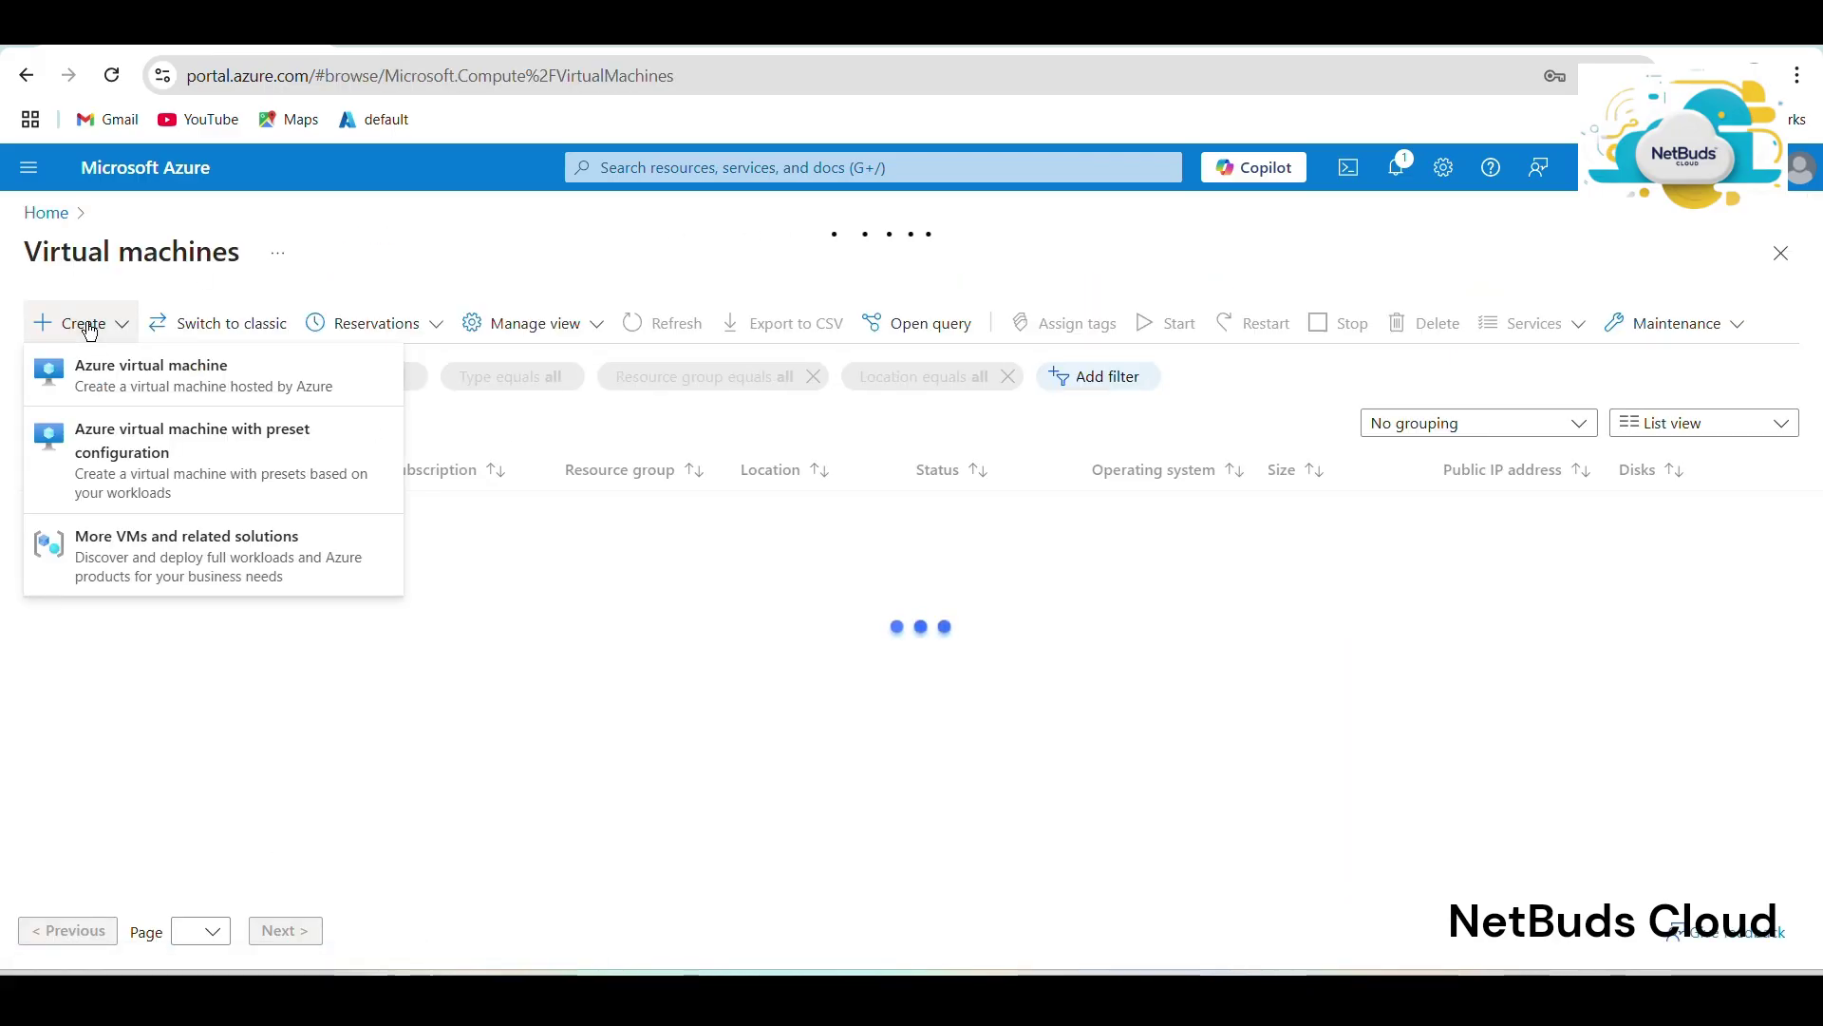
click(128, 378)
click(90, 323)
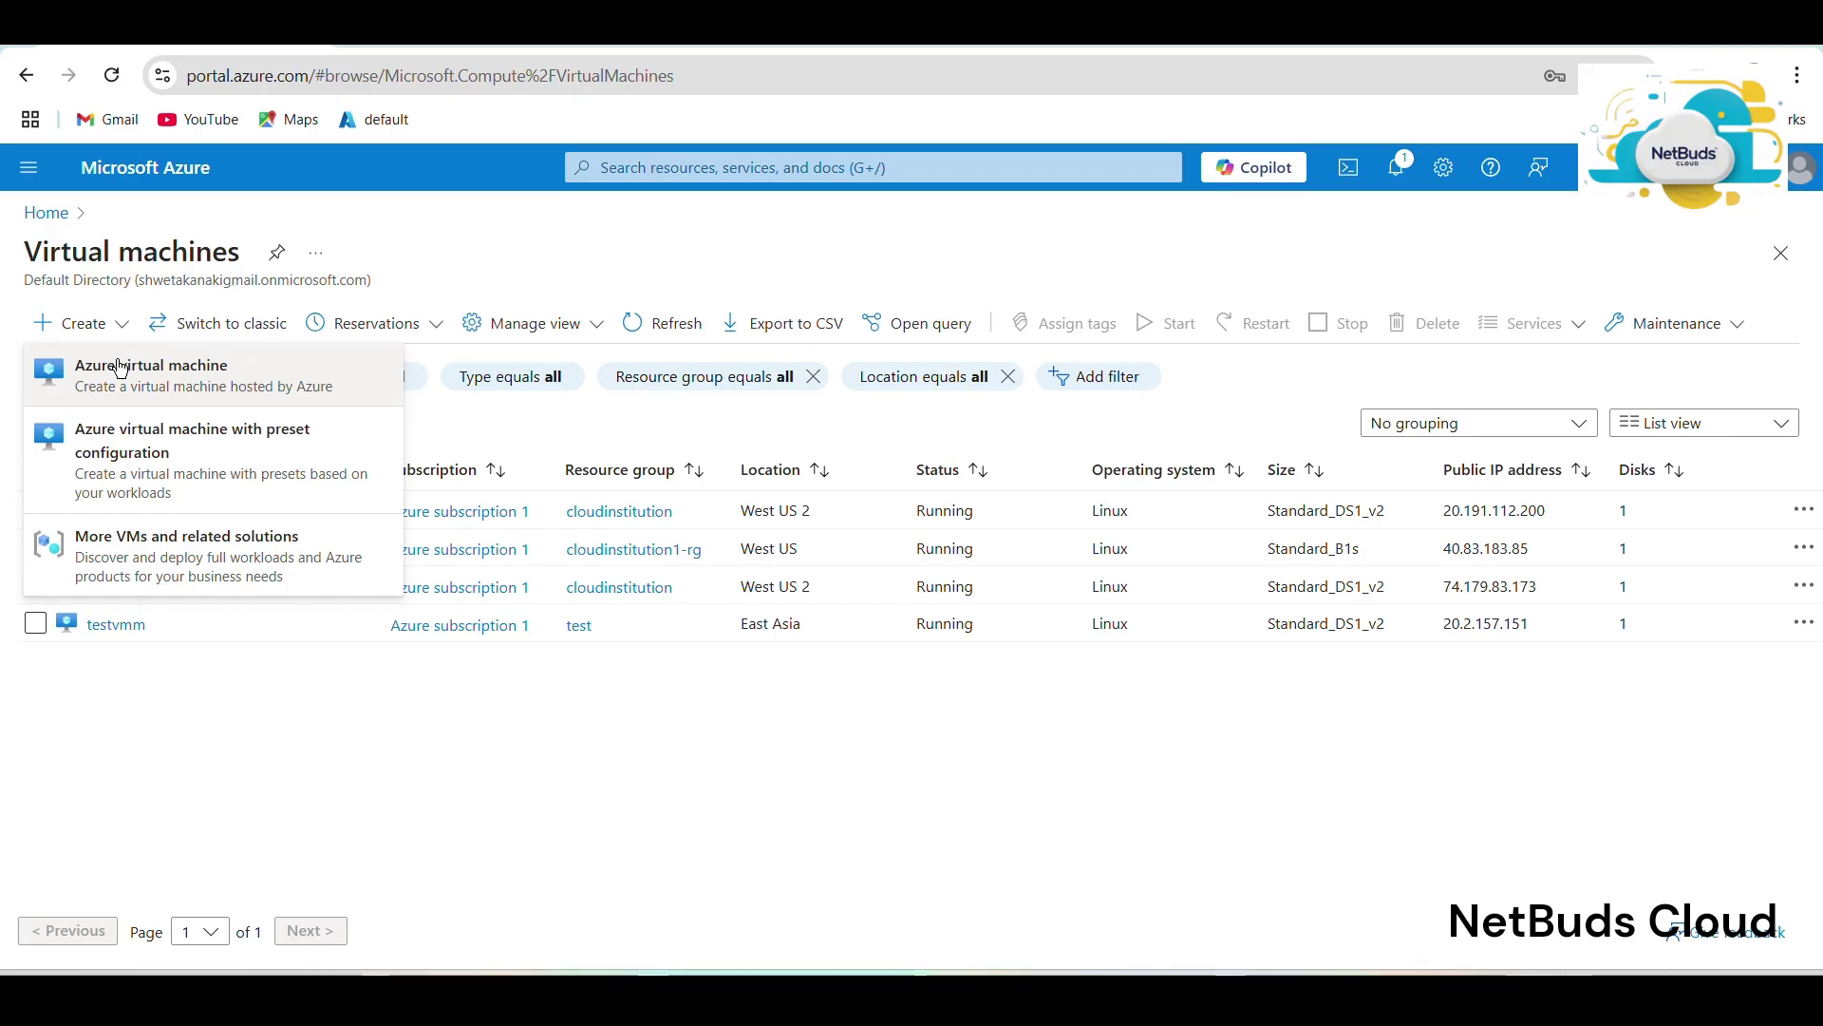
click(104, 361)
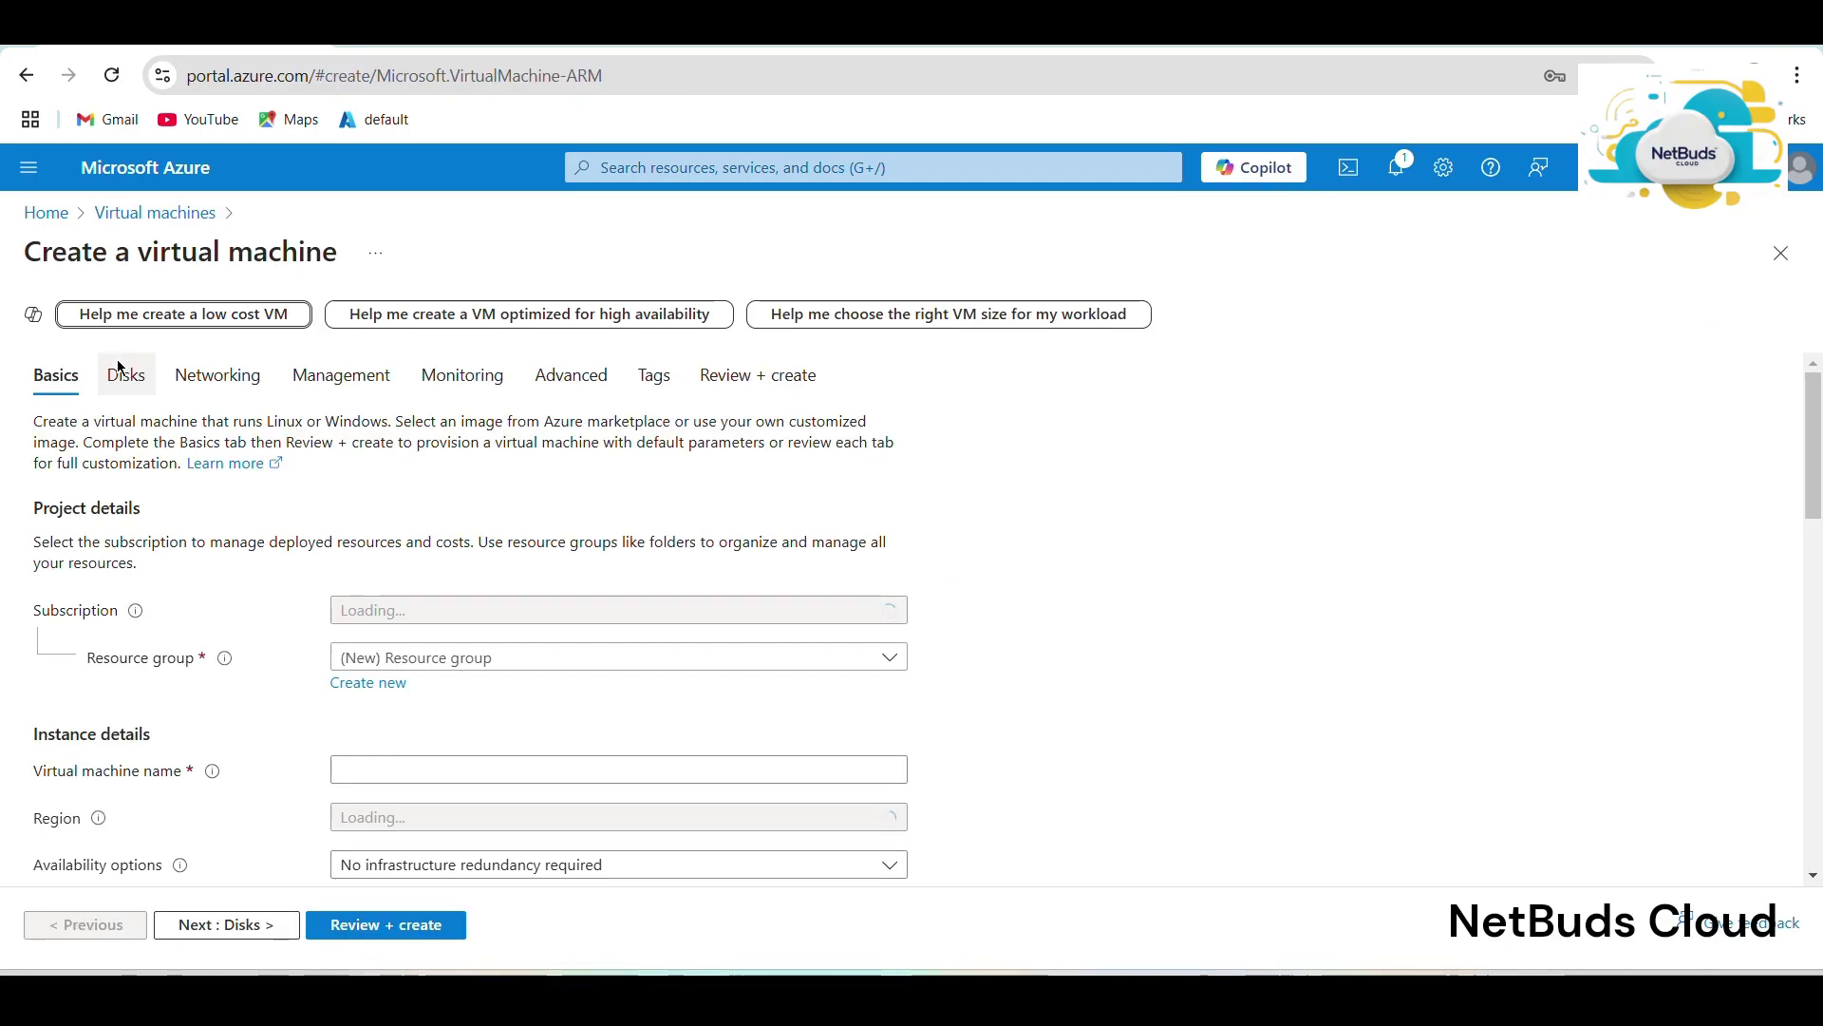
Place the VM in cloudinstitution1-rg and name it cloudinsttution-vm02.
click(422, 666)
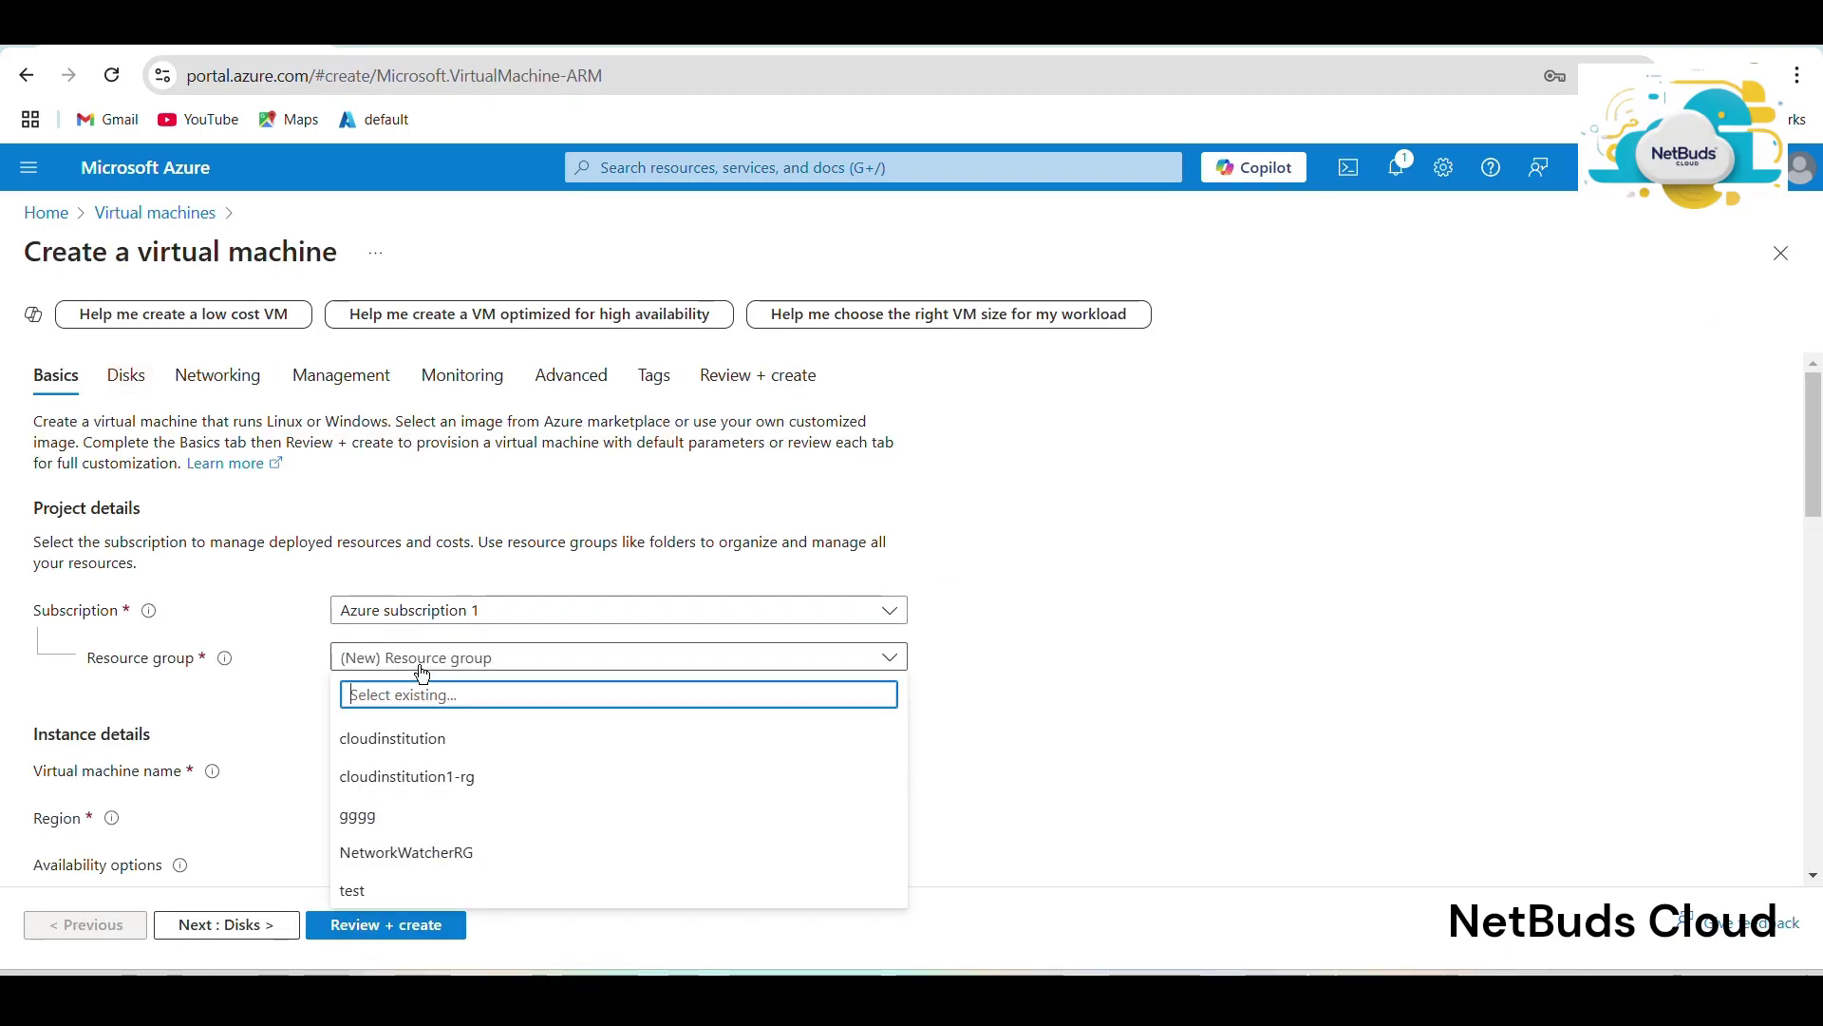
click(425, 790)
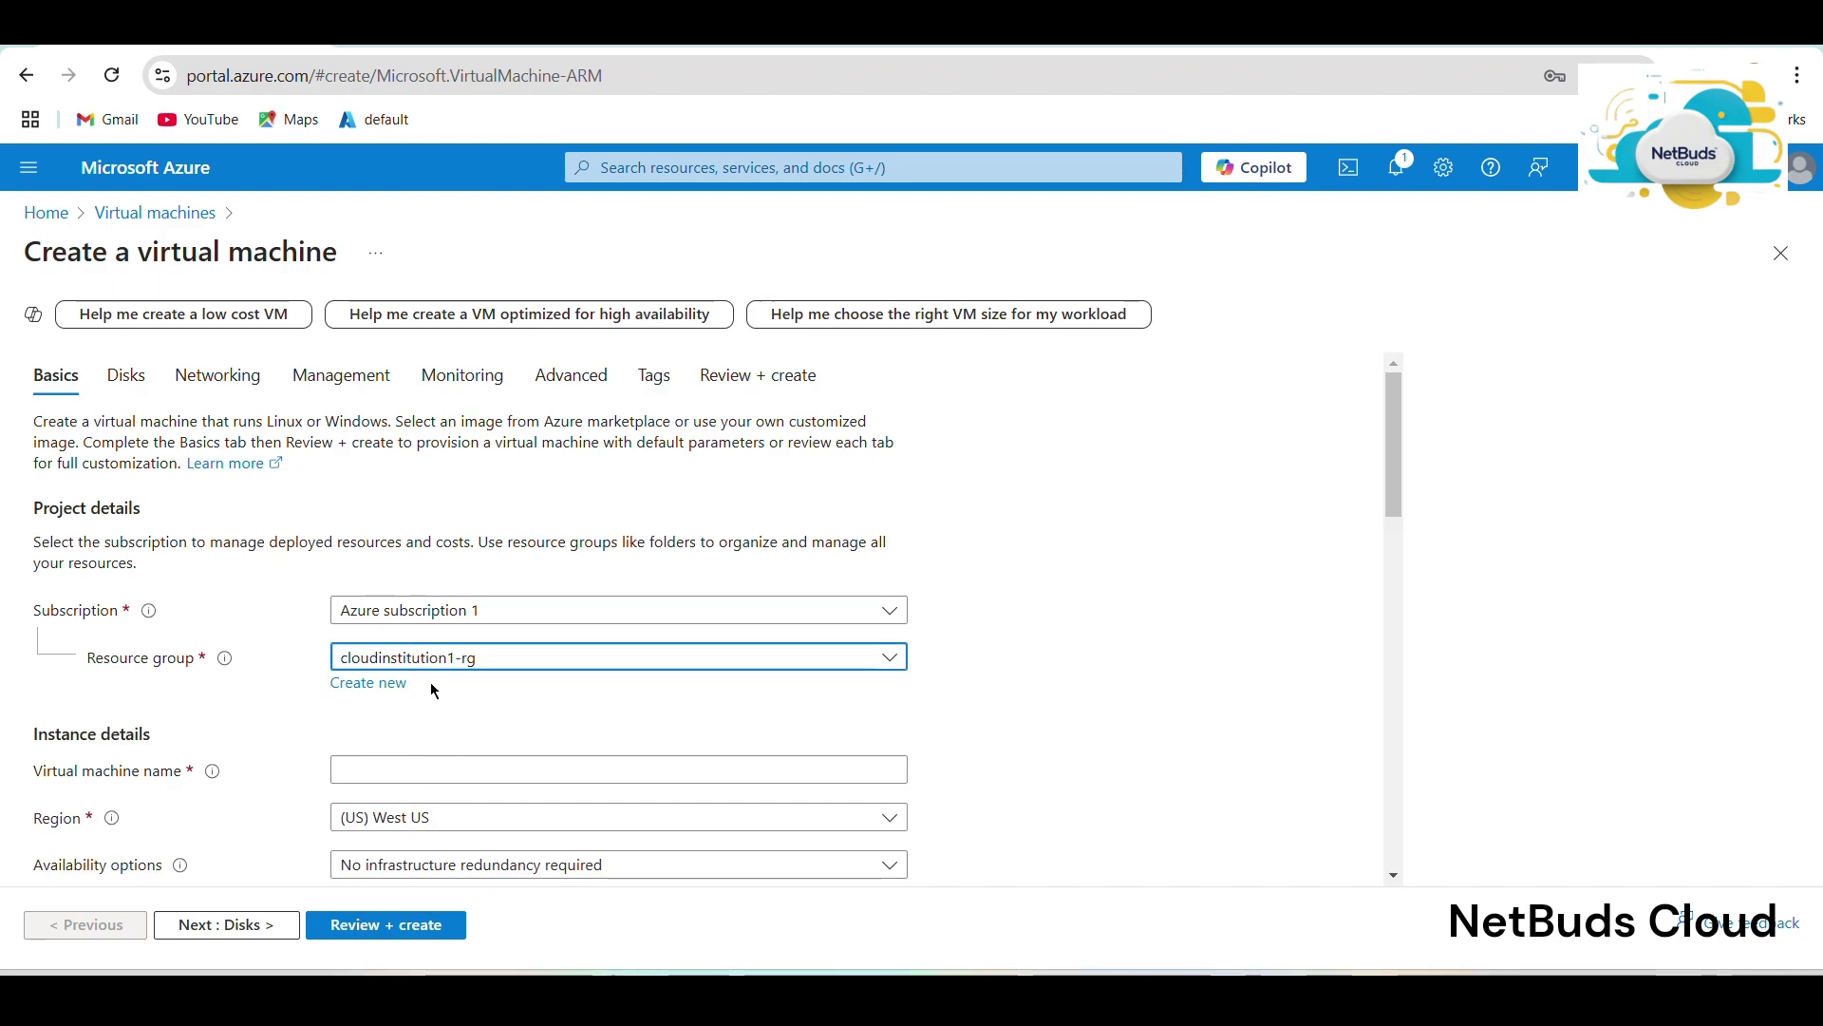
click(440, 774)
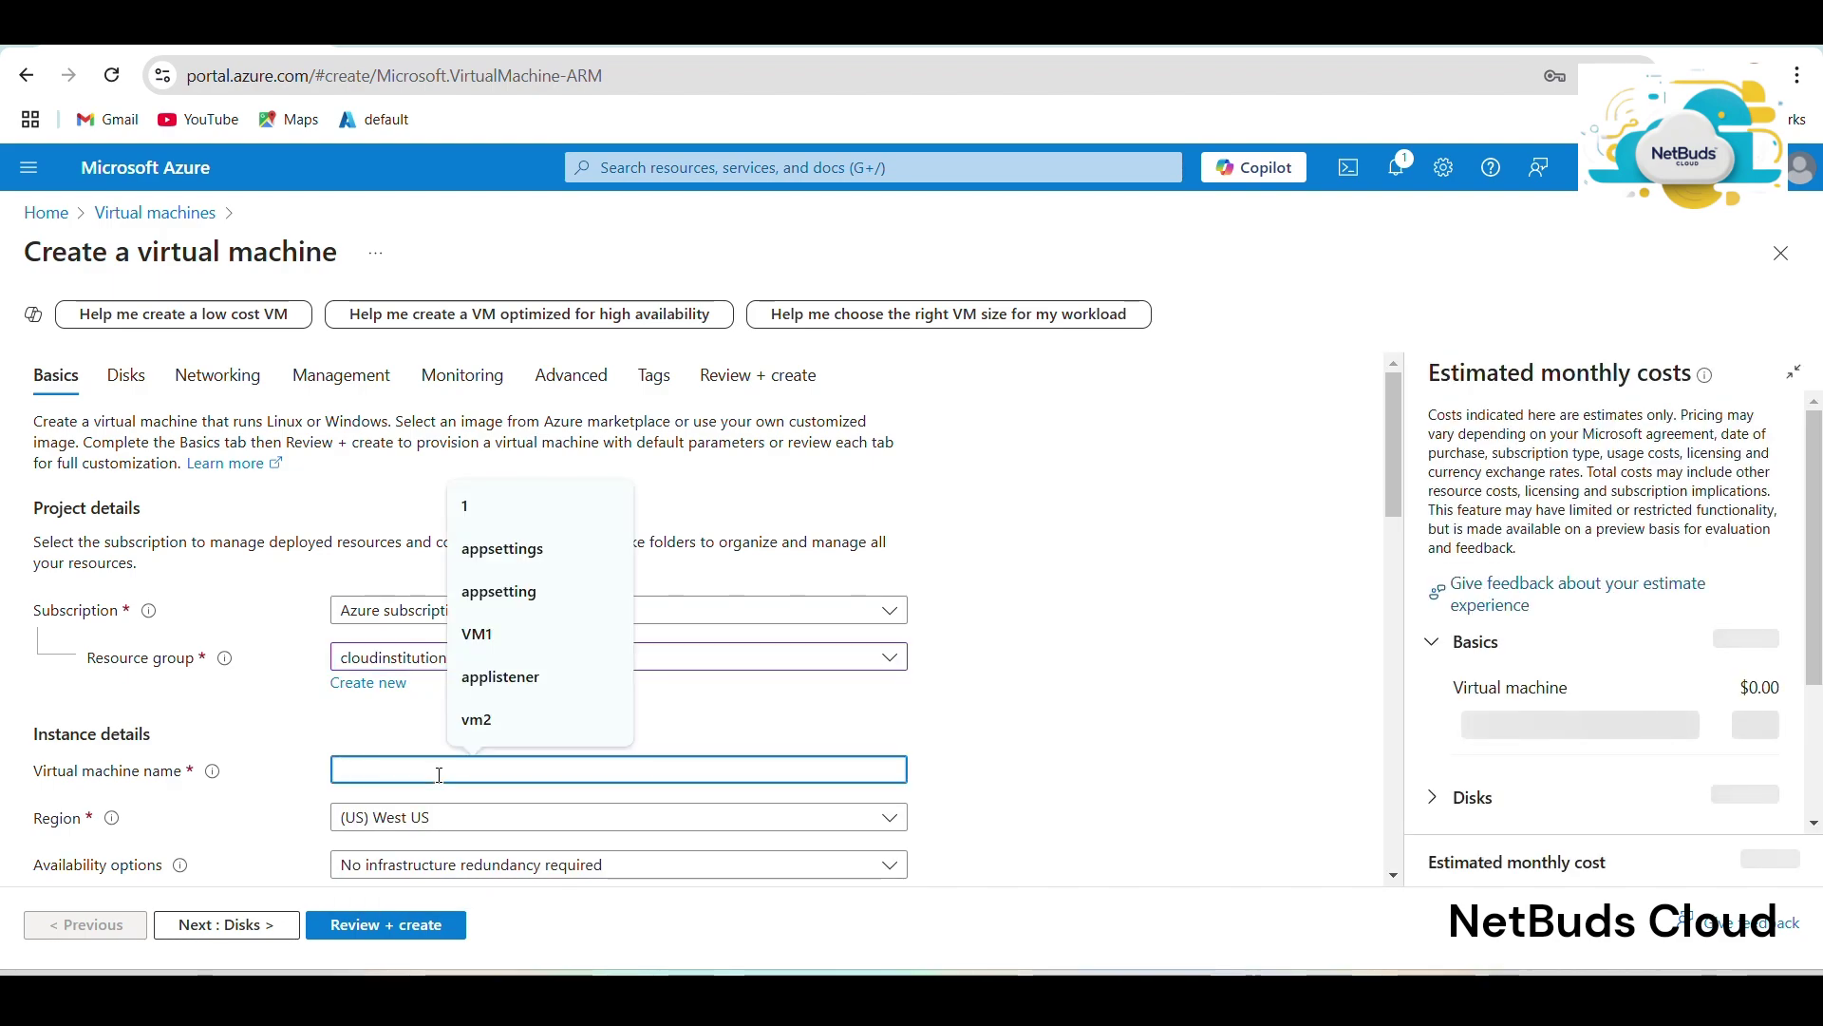
text(cloudi)
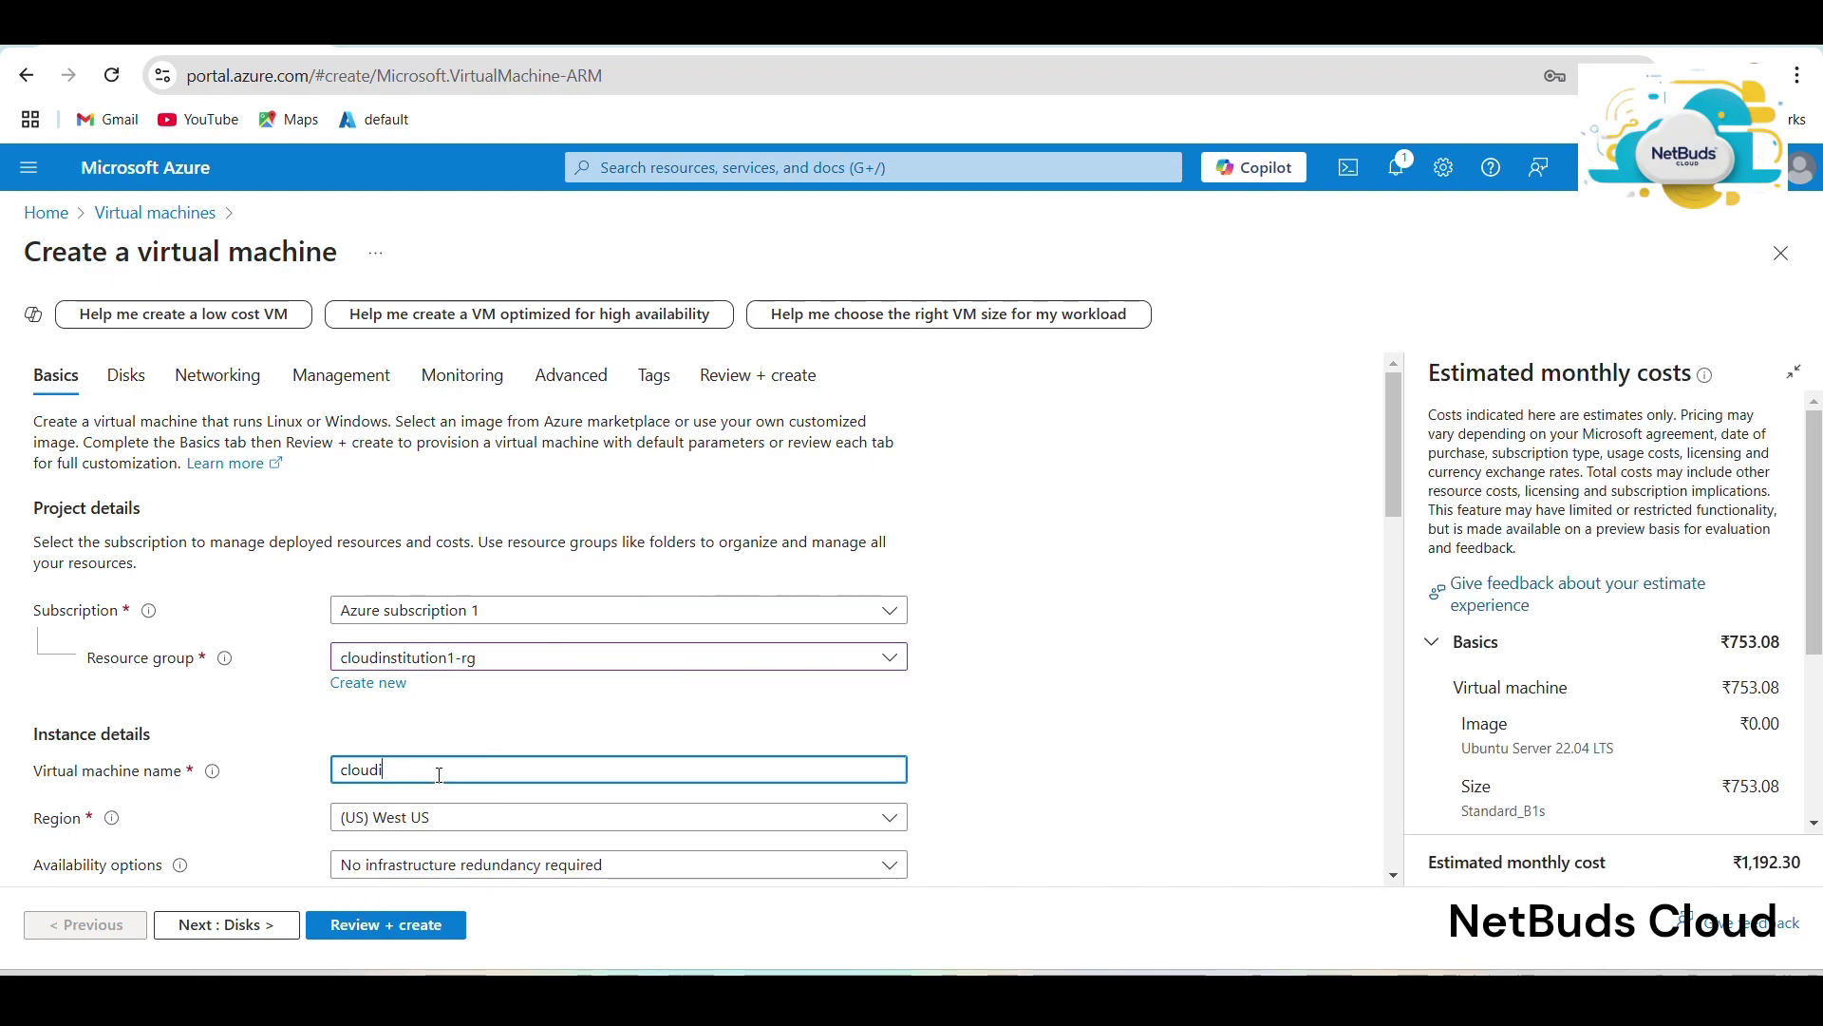
text(nst)
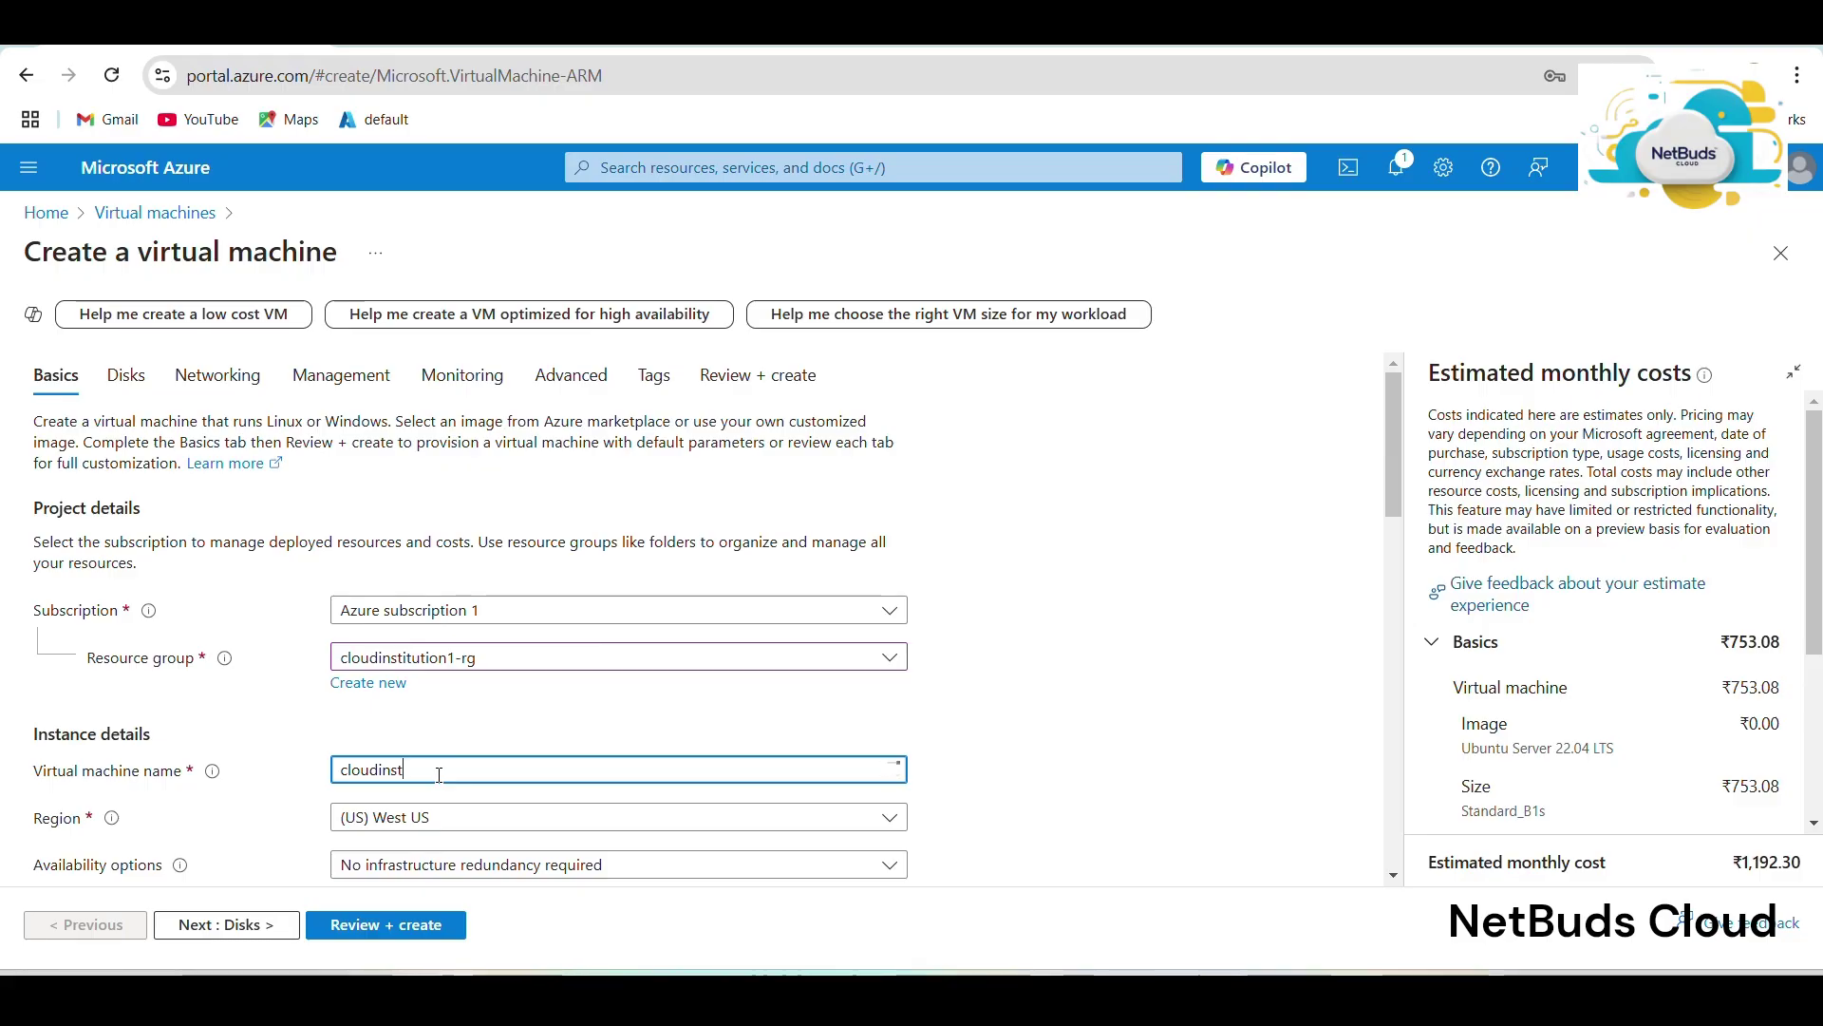
text(tution)
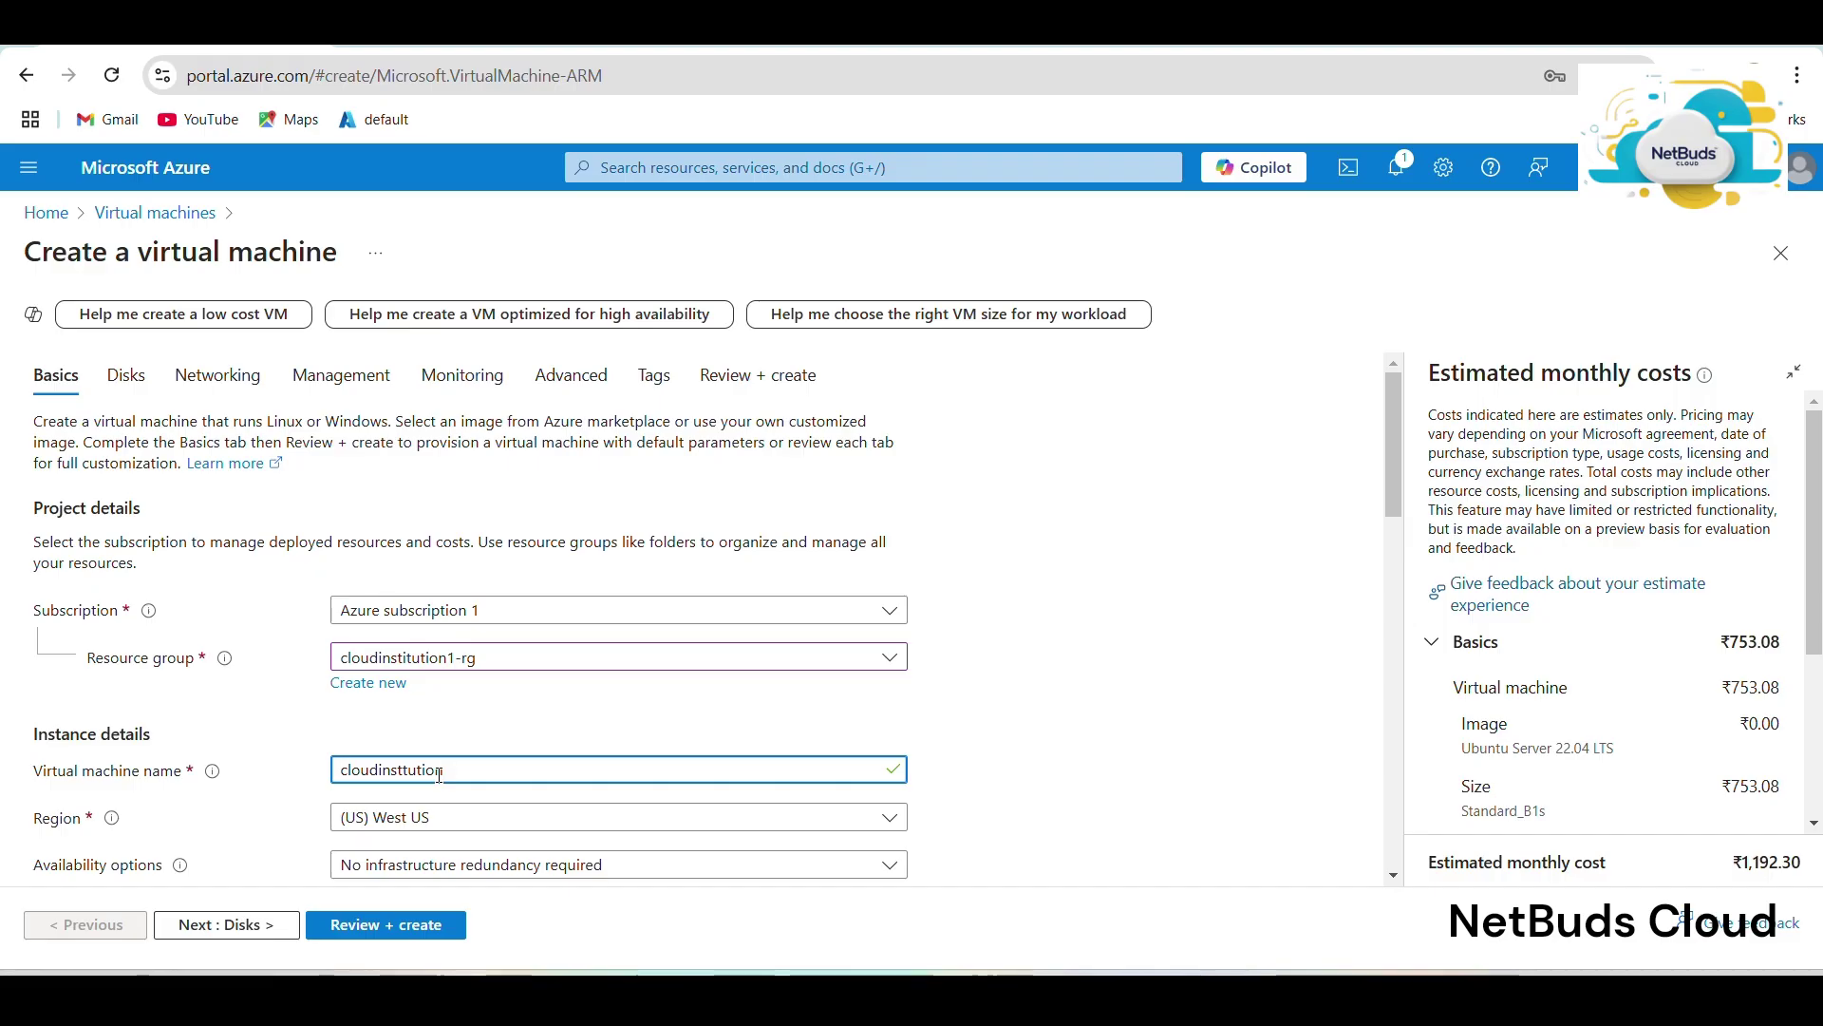
text(-vm)
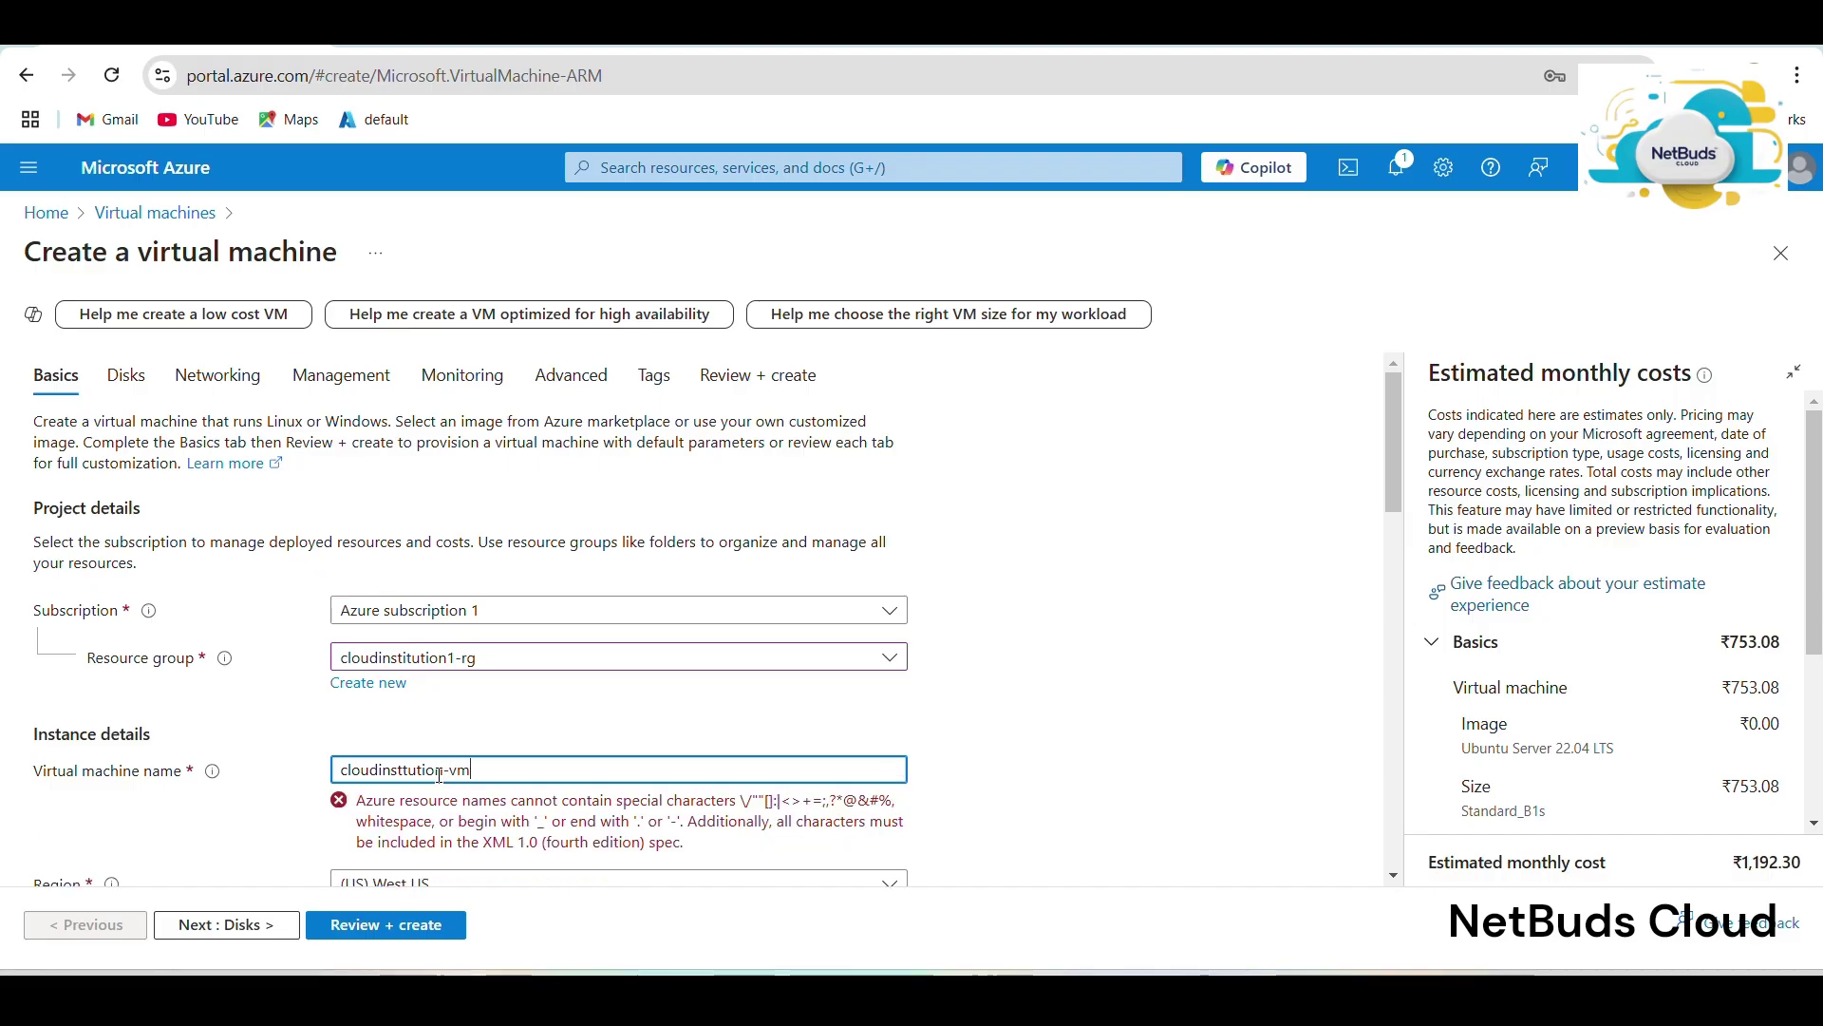
text(02)
Use password authentication with admin username cloudinstitution and the pasted confirmation password.
scroll(439, 774, down, 4)
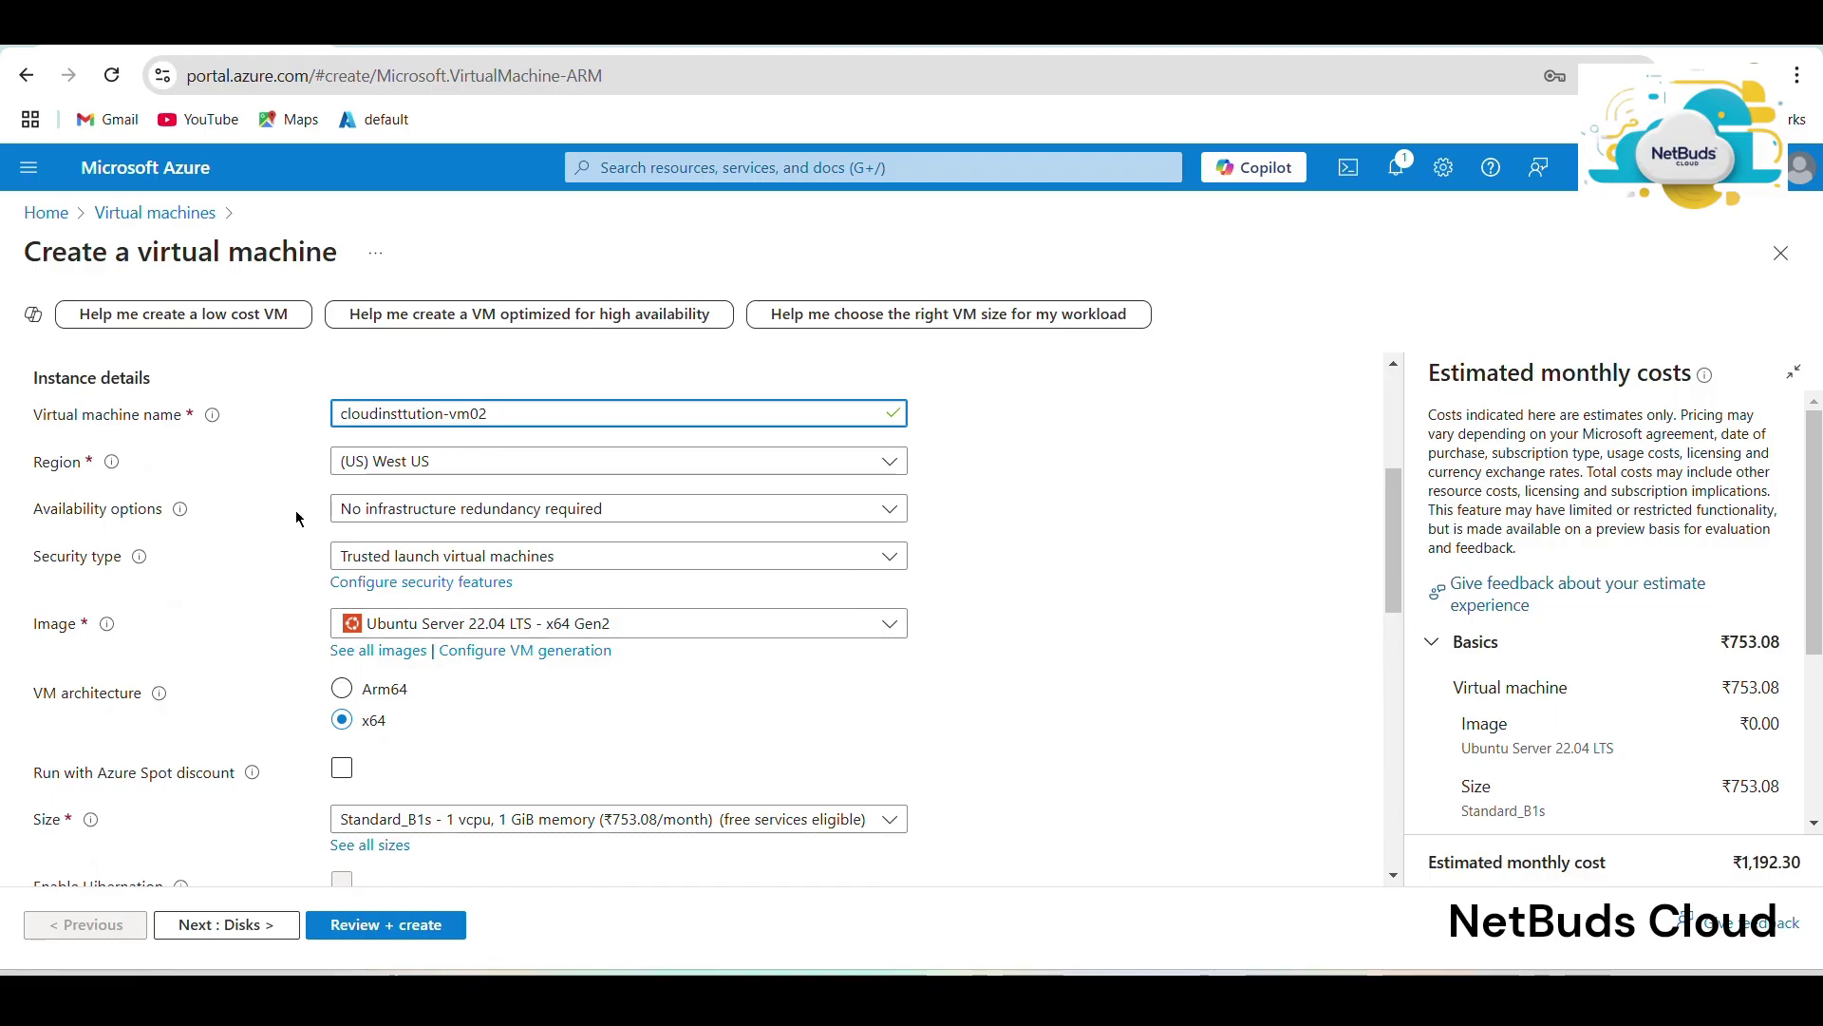
scroll(705, 642, down, 1)
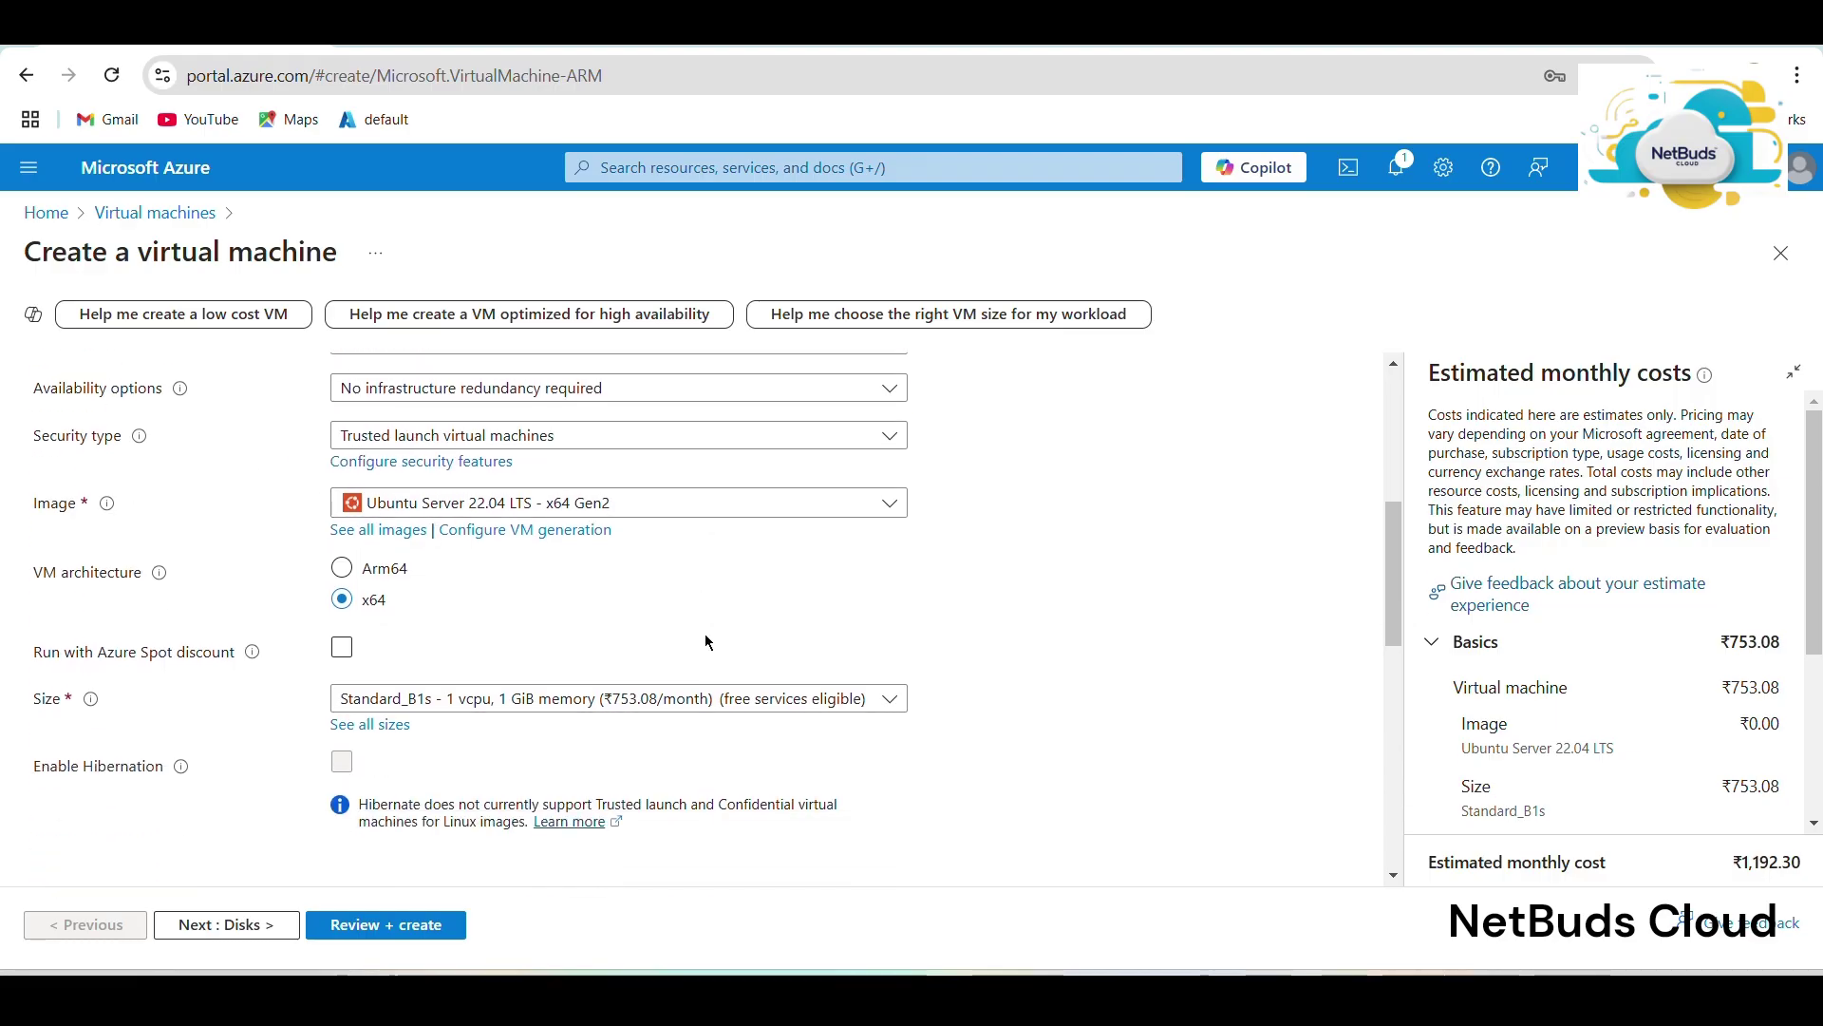
scroll(705, 641, down, 4)
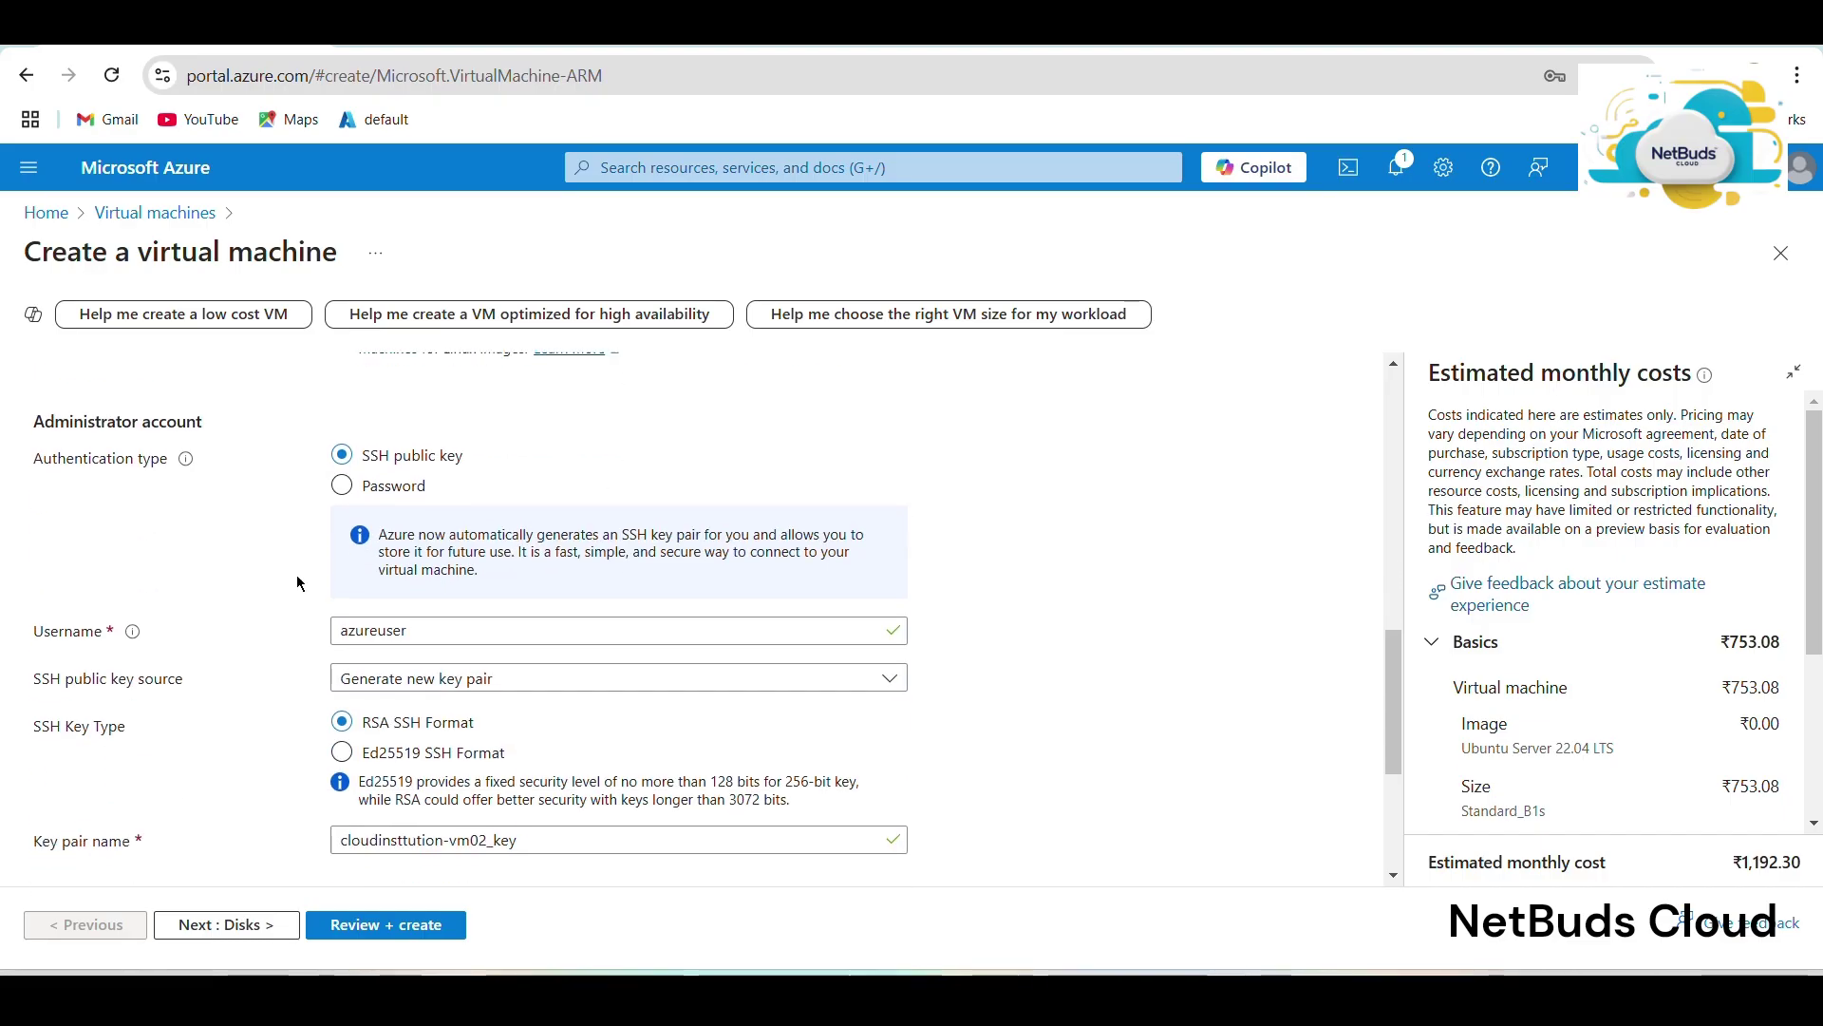
click(411, 488)
click(447, 538)
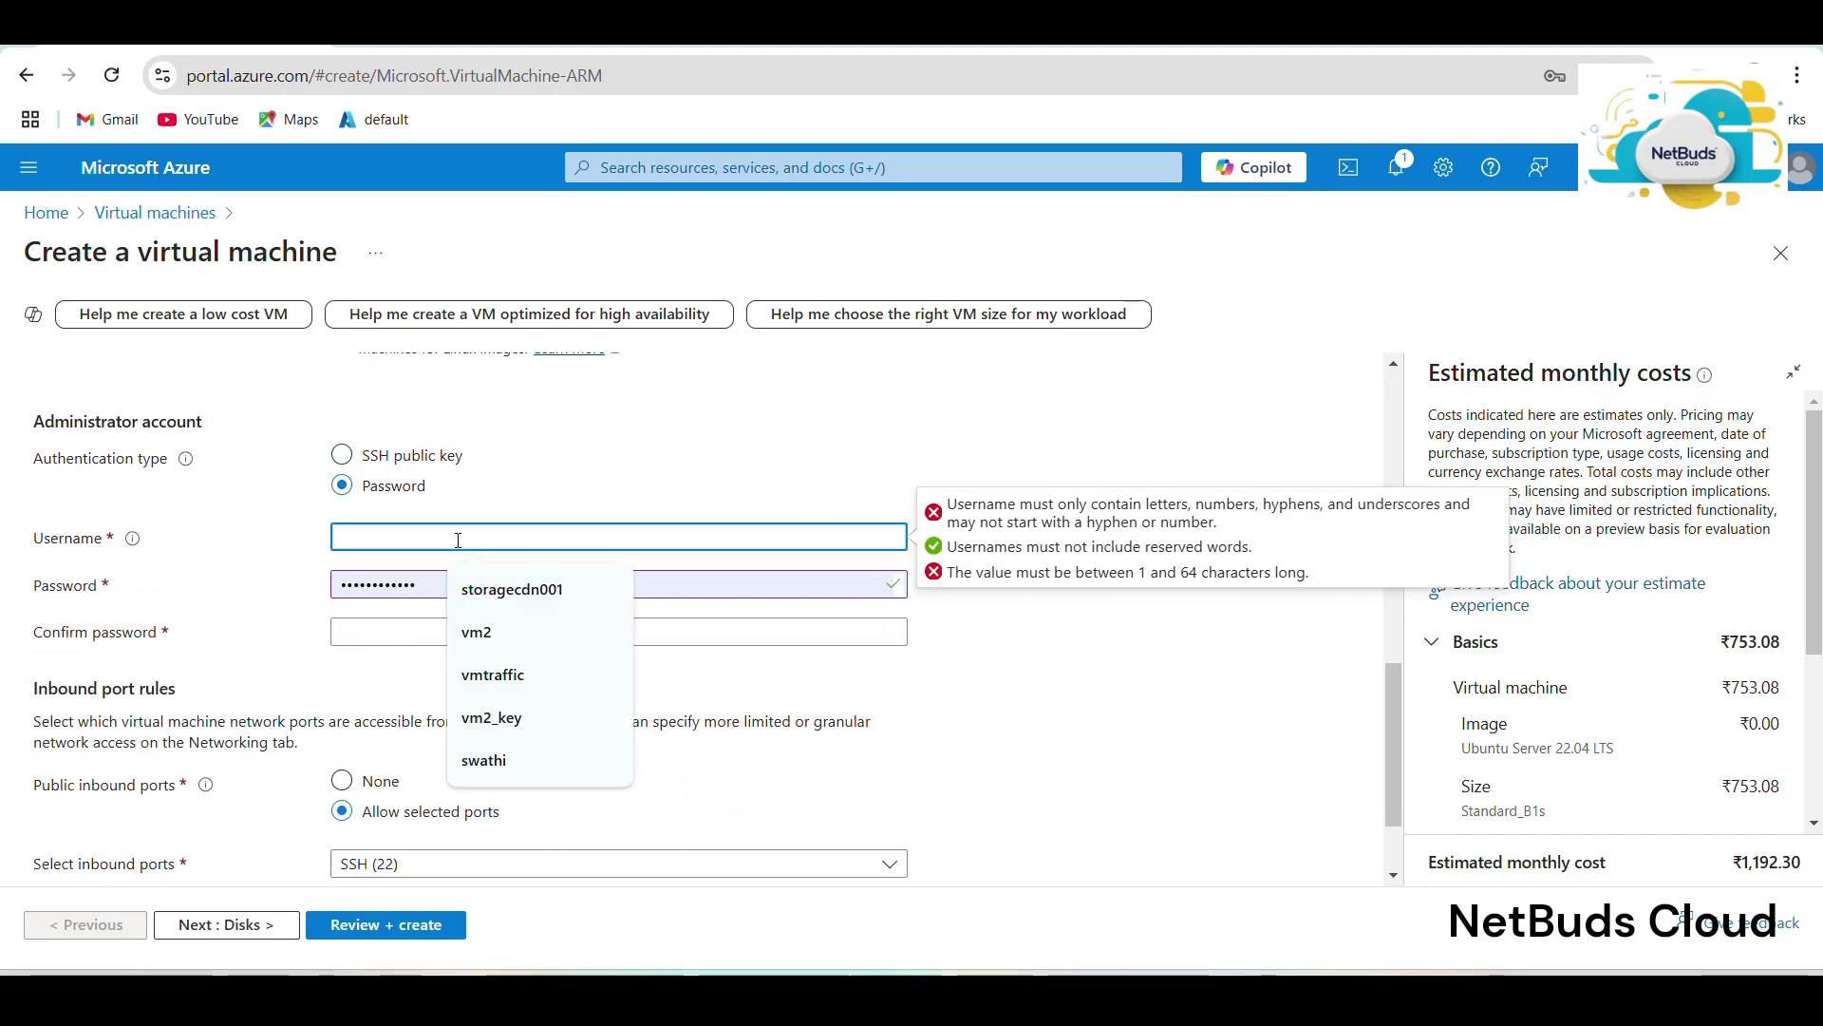
text(cloudin)
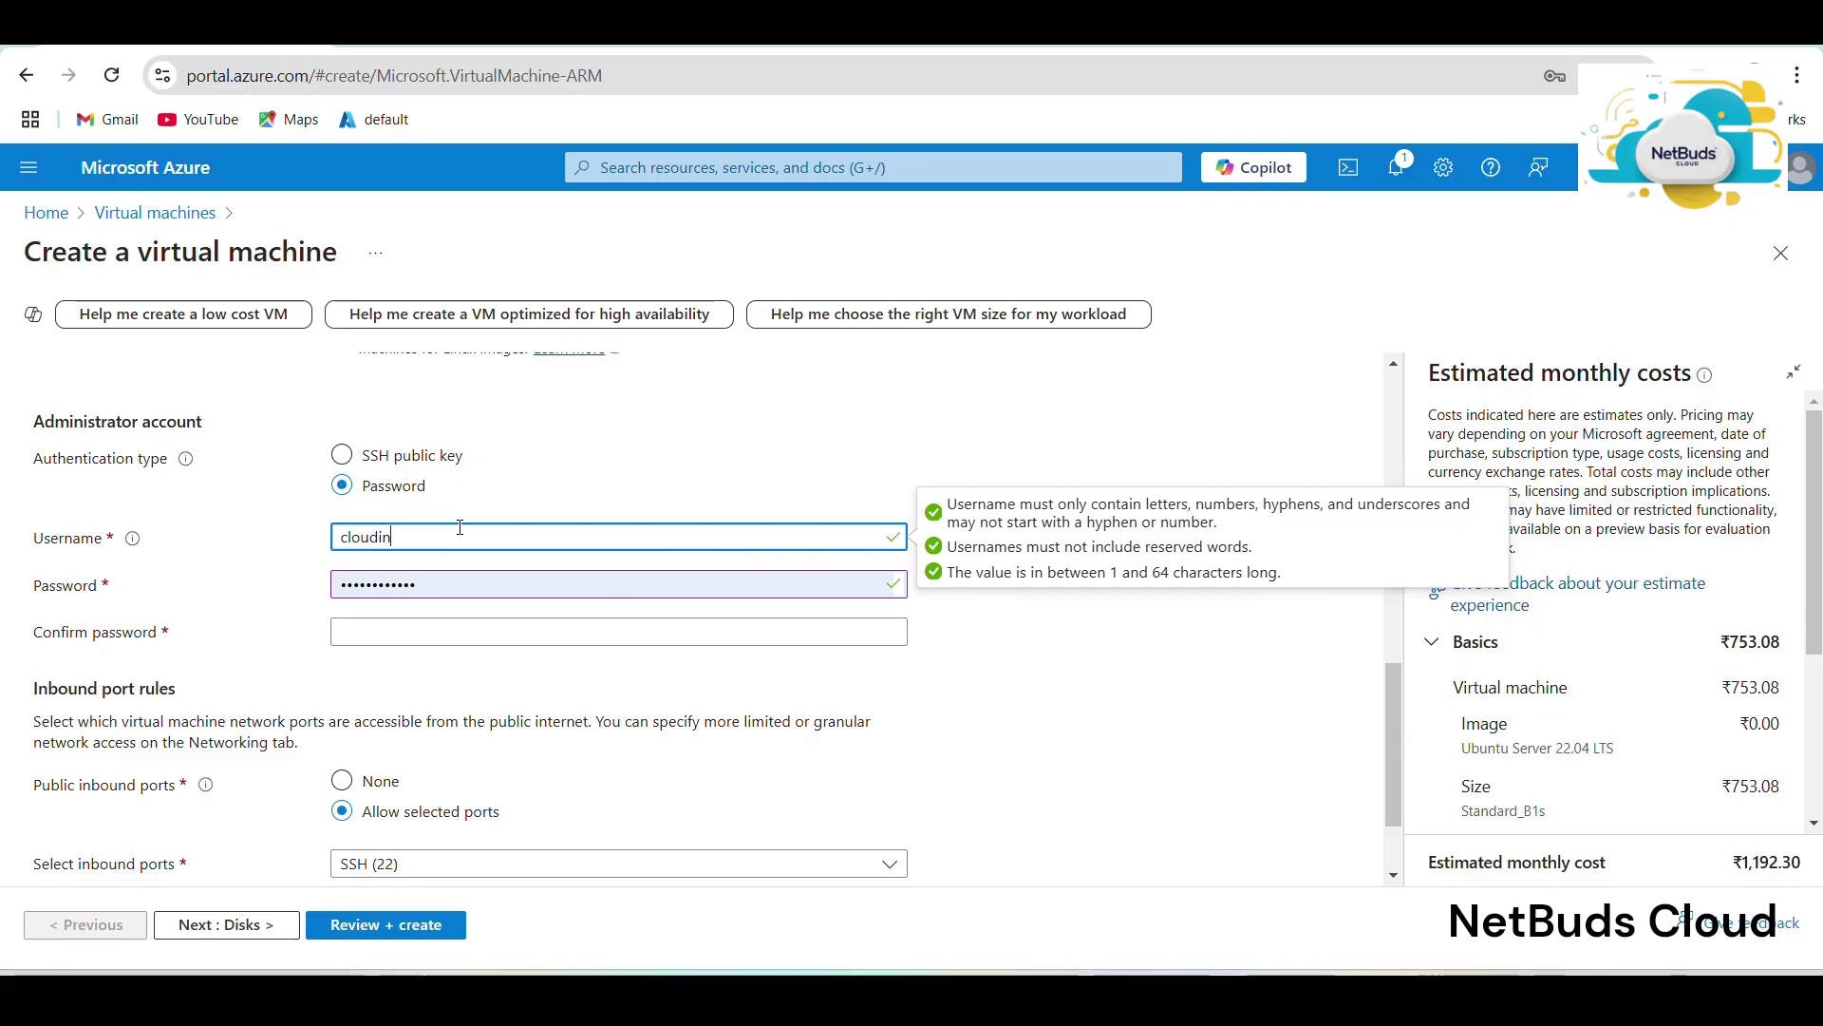
text(stitution)
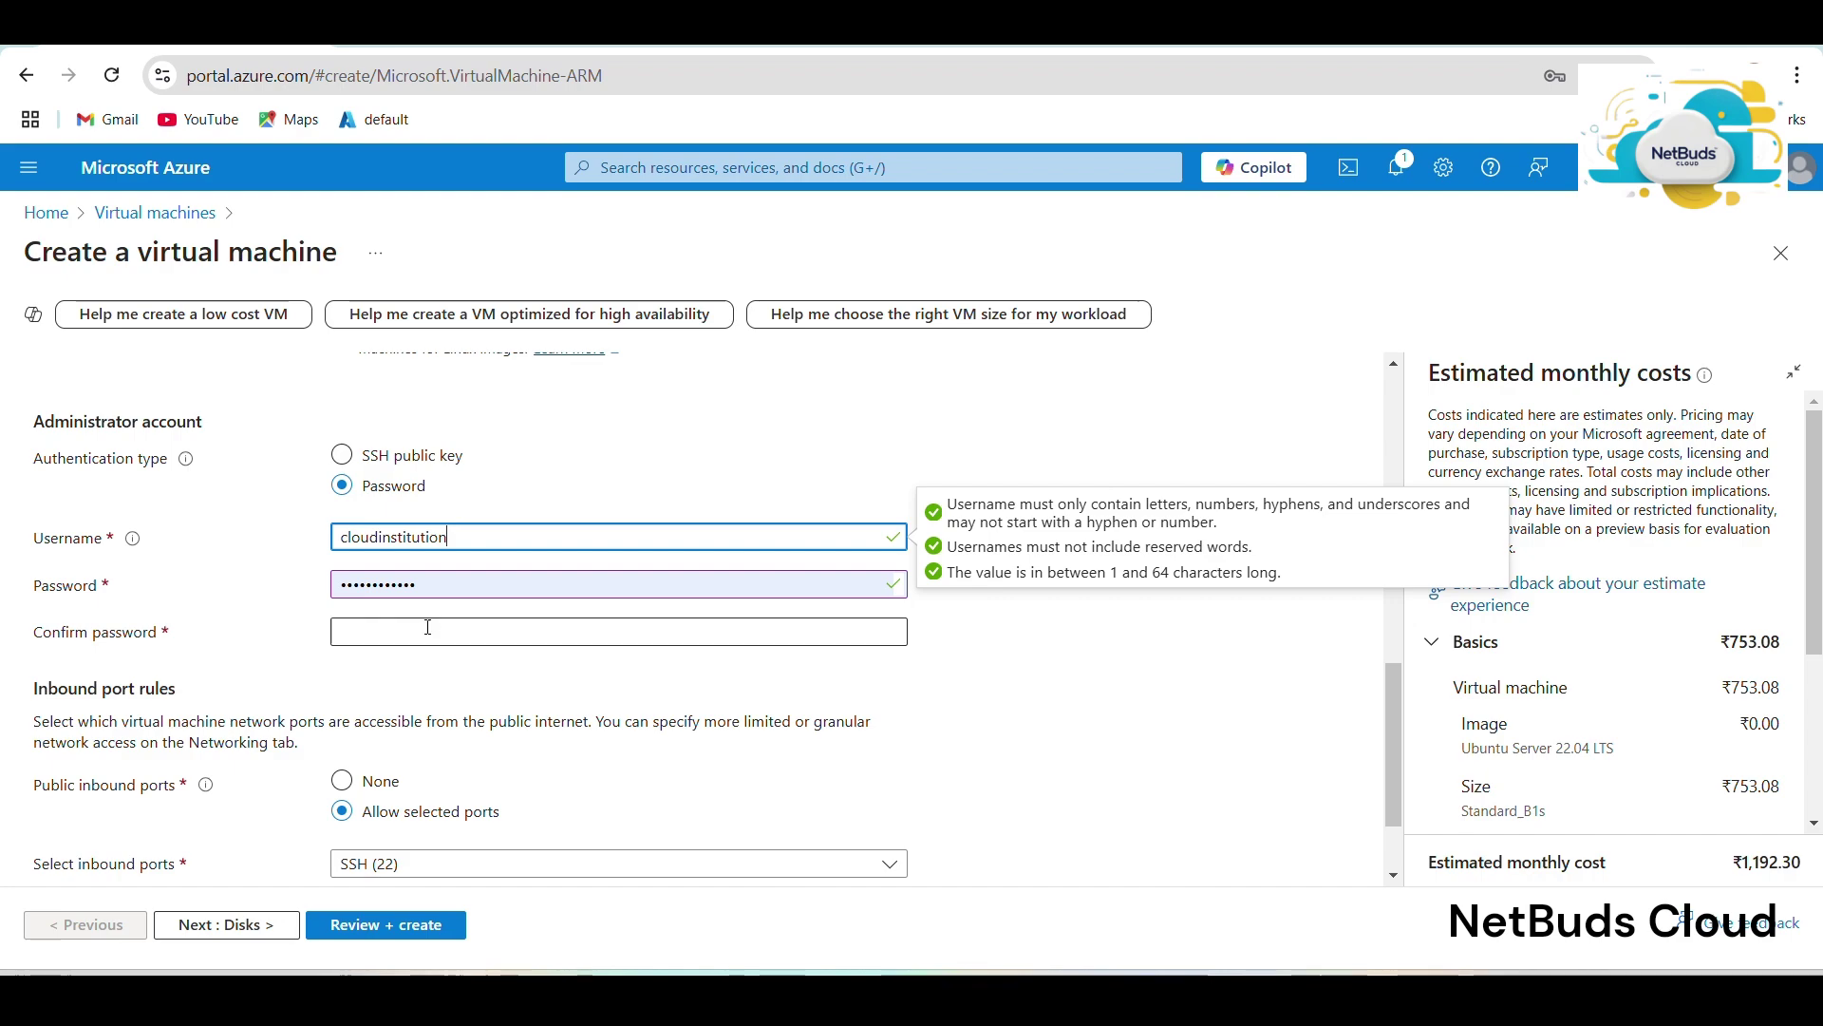
click(429, 626)
key(ctrl+v)
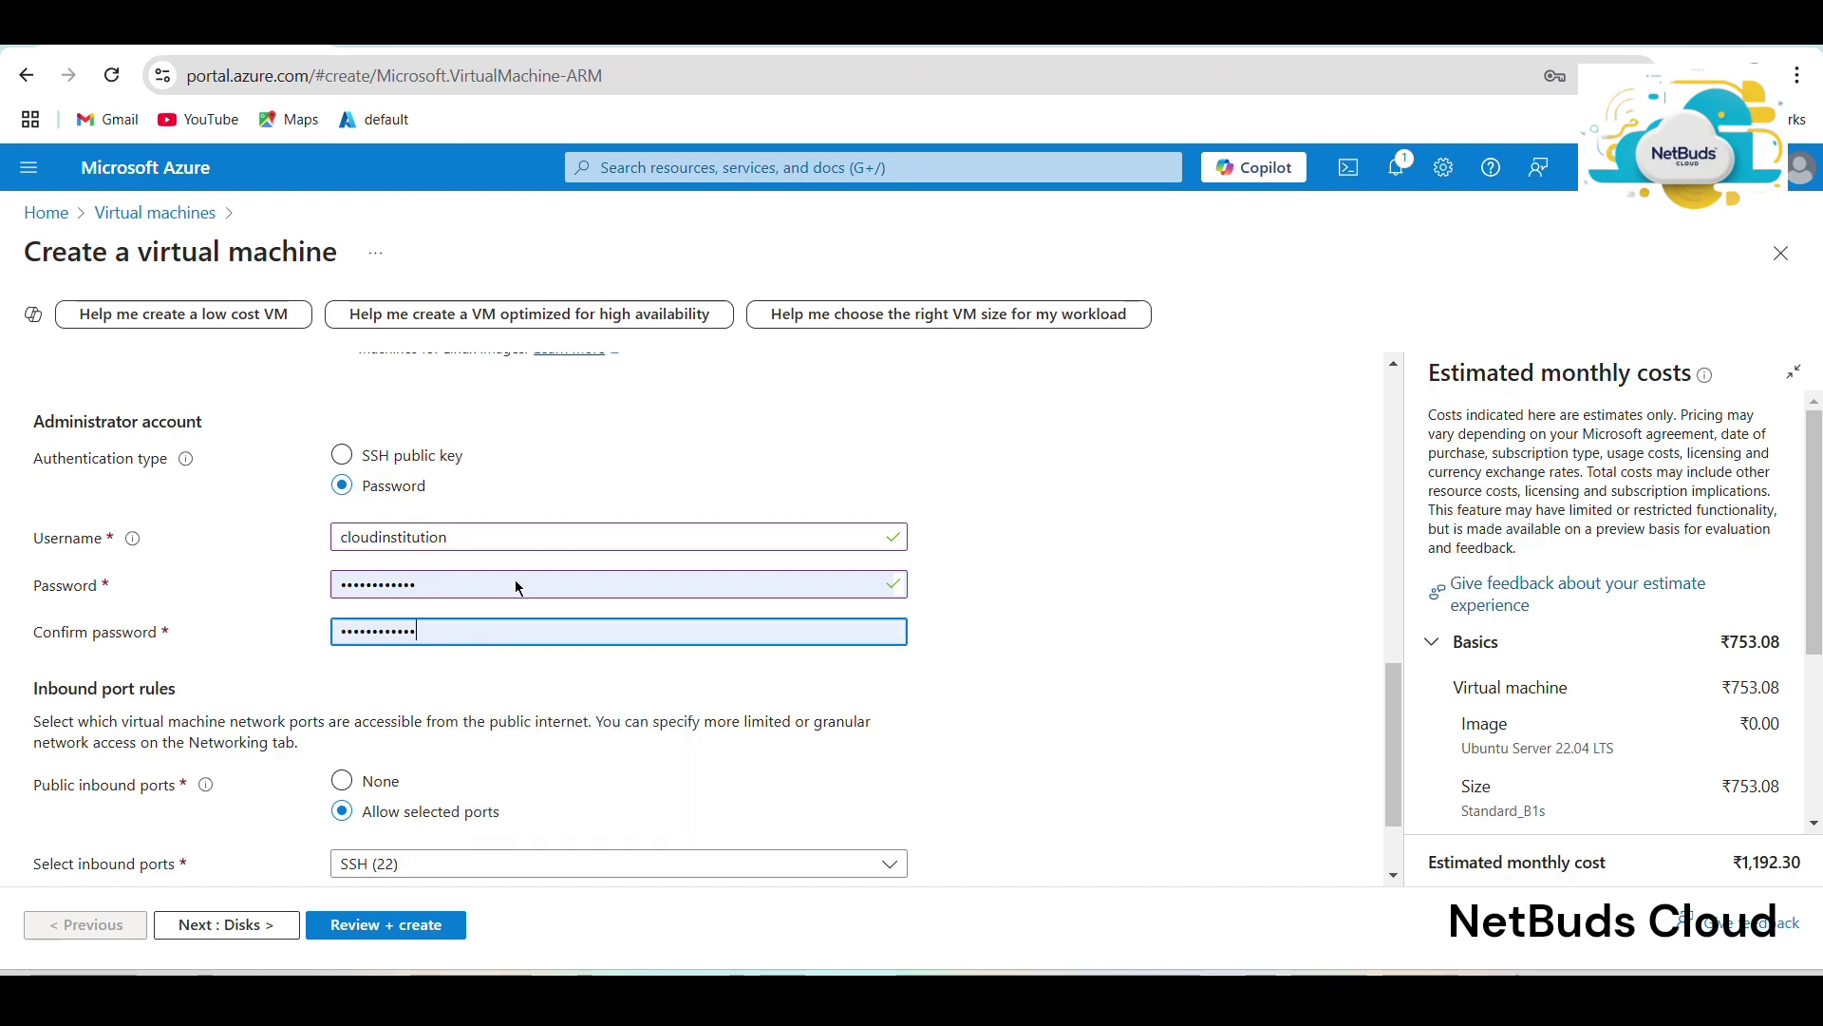
Allow inbound HTTP (80) alongside SSH (22), then move on to the Disks settings.
scroll(381, 752, down, 2)
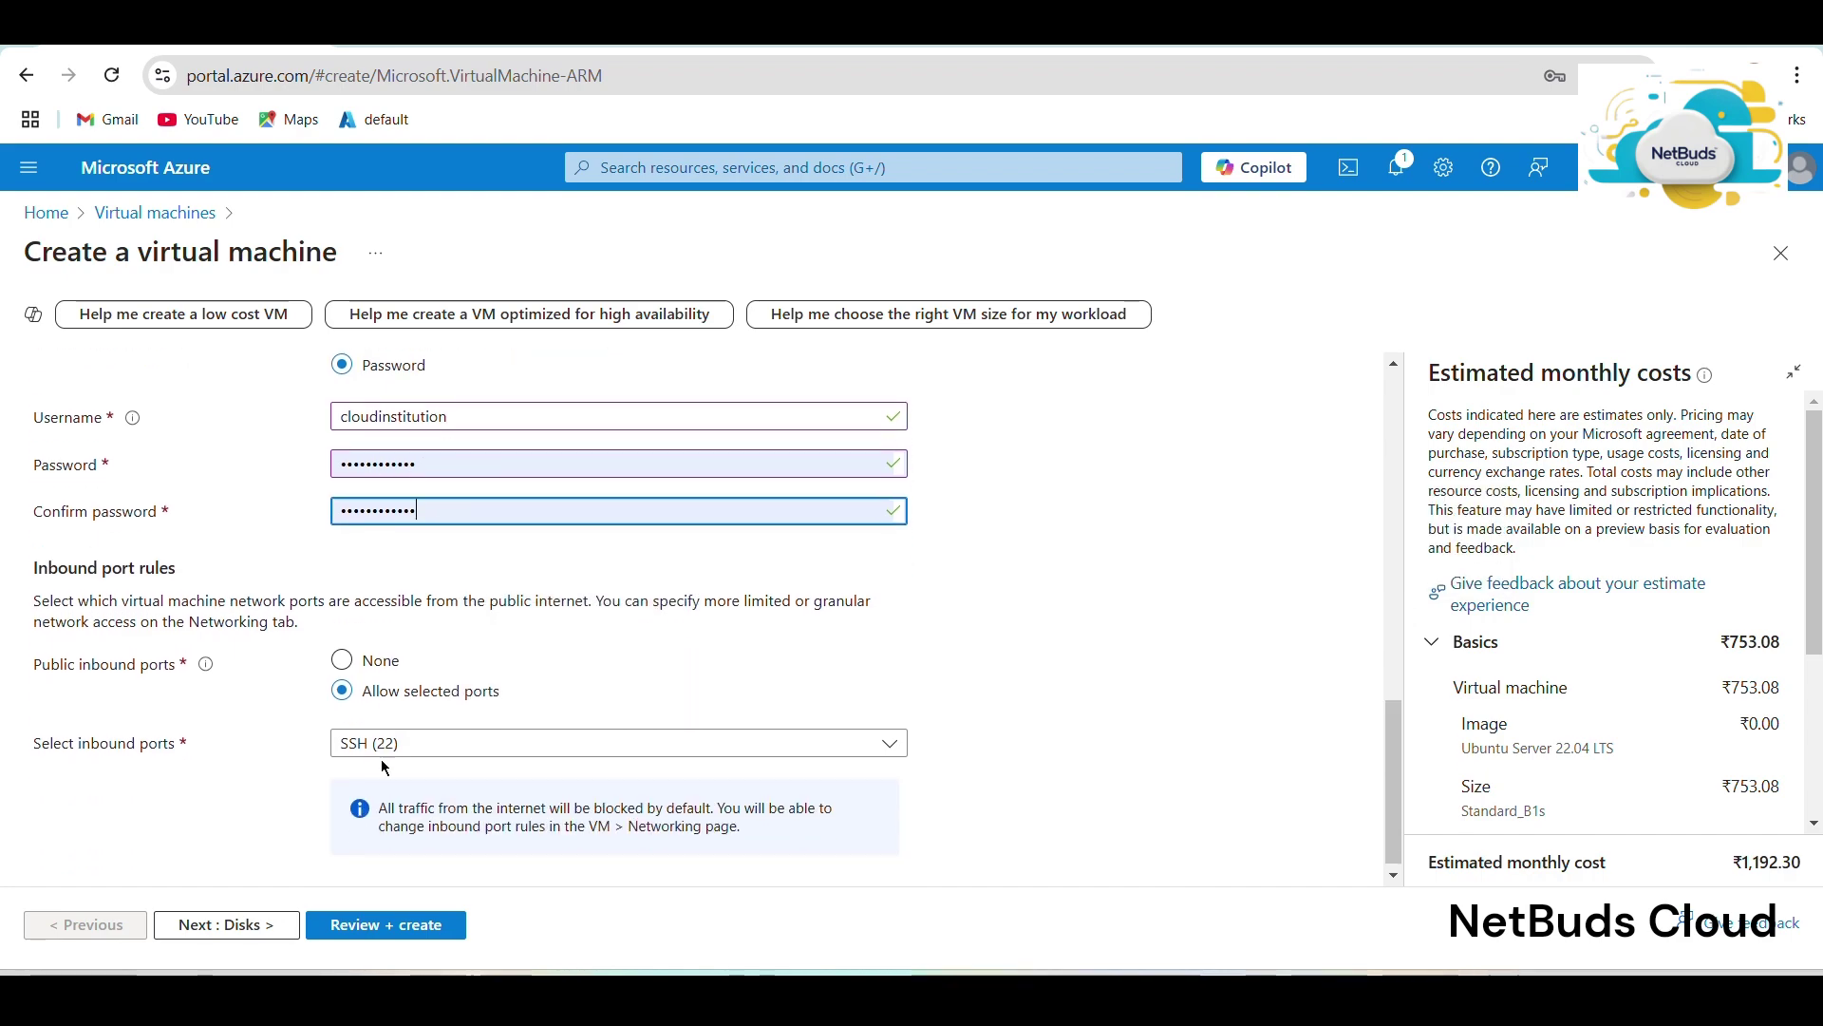
click(407, 737)
click(384, 776)
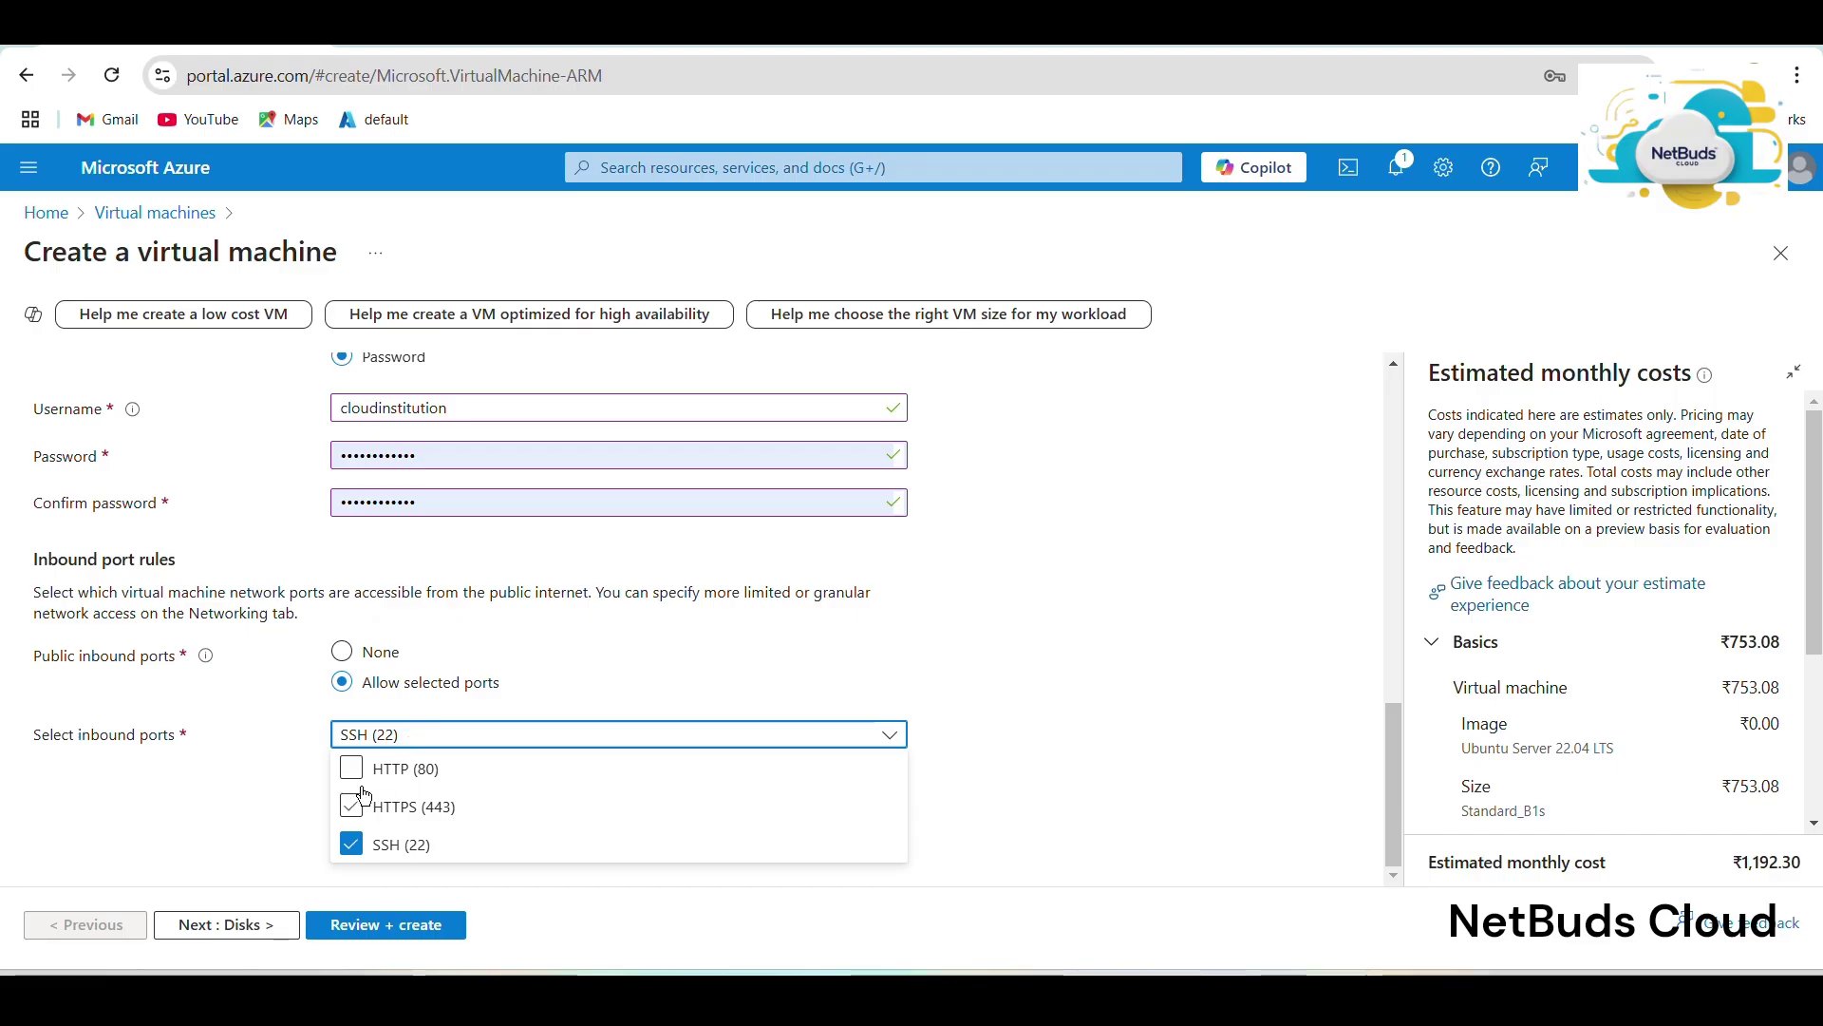
click(351, 769)
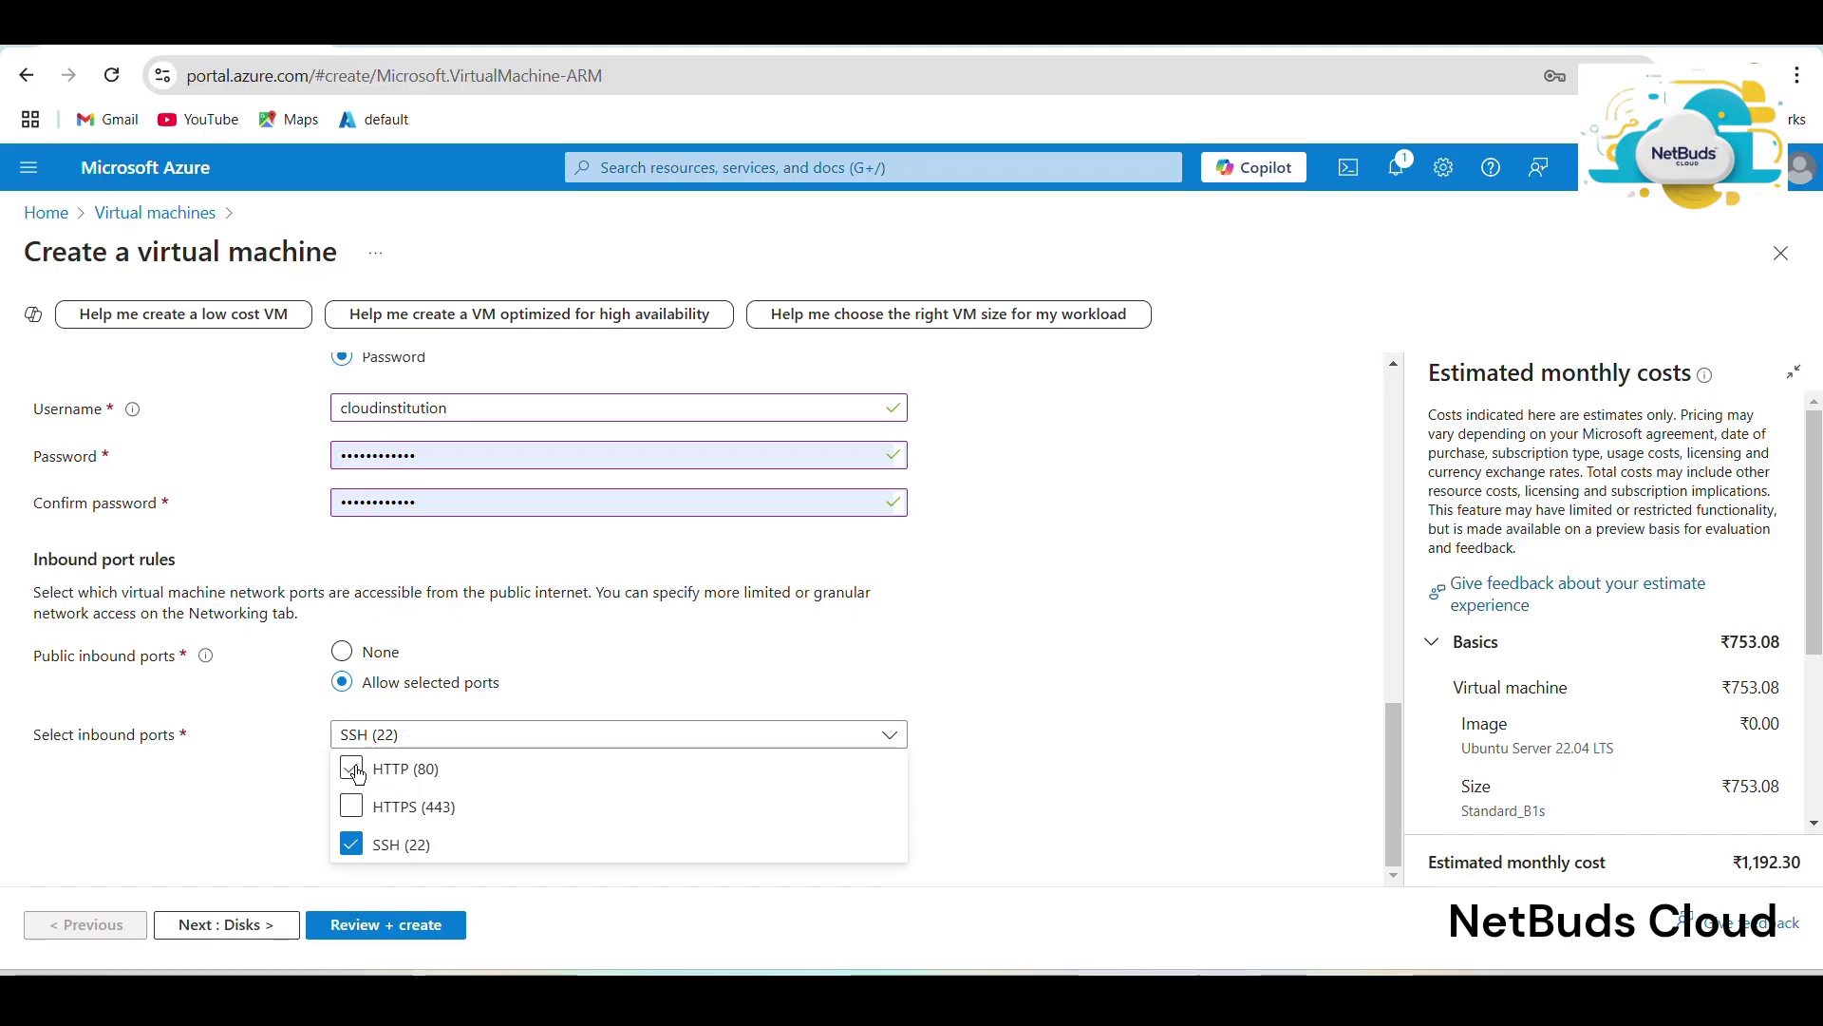
click(257, 940)
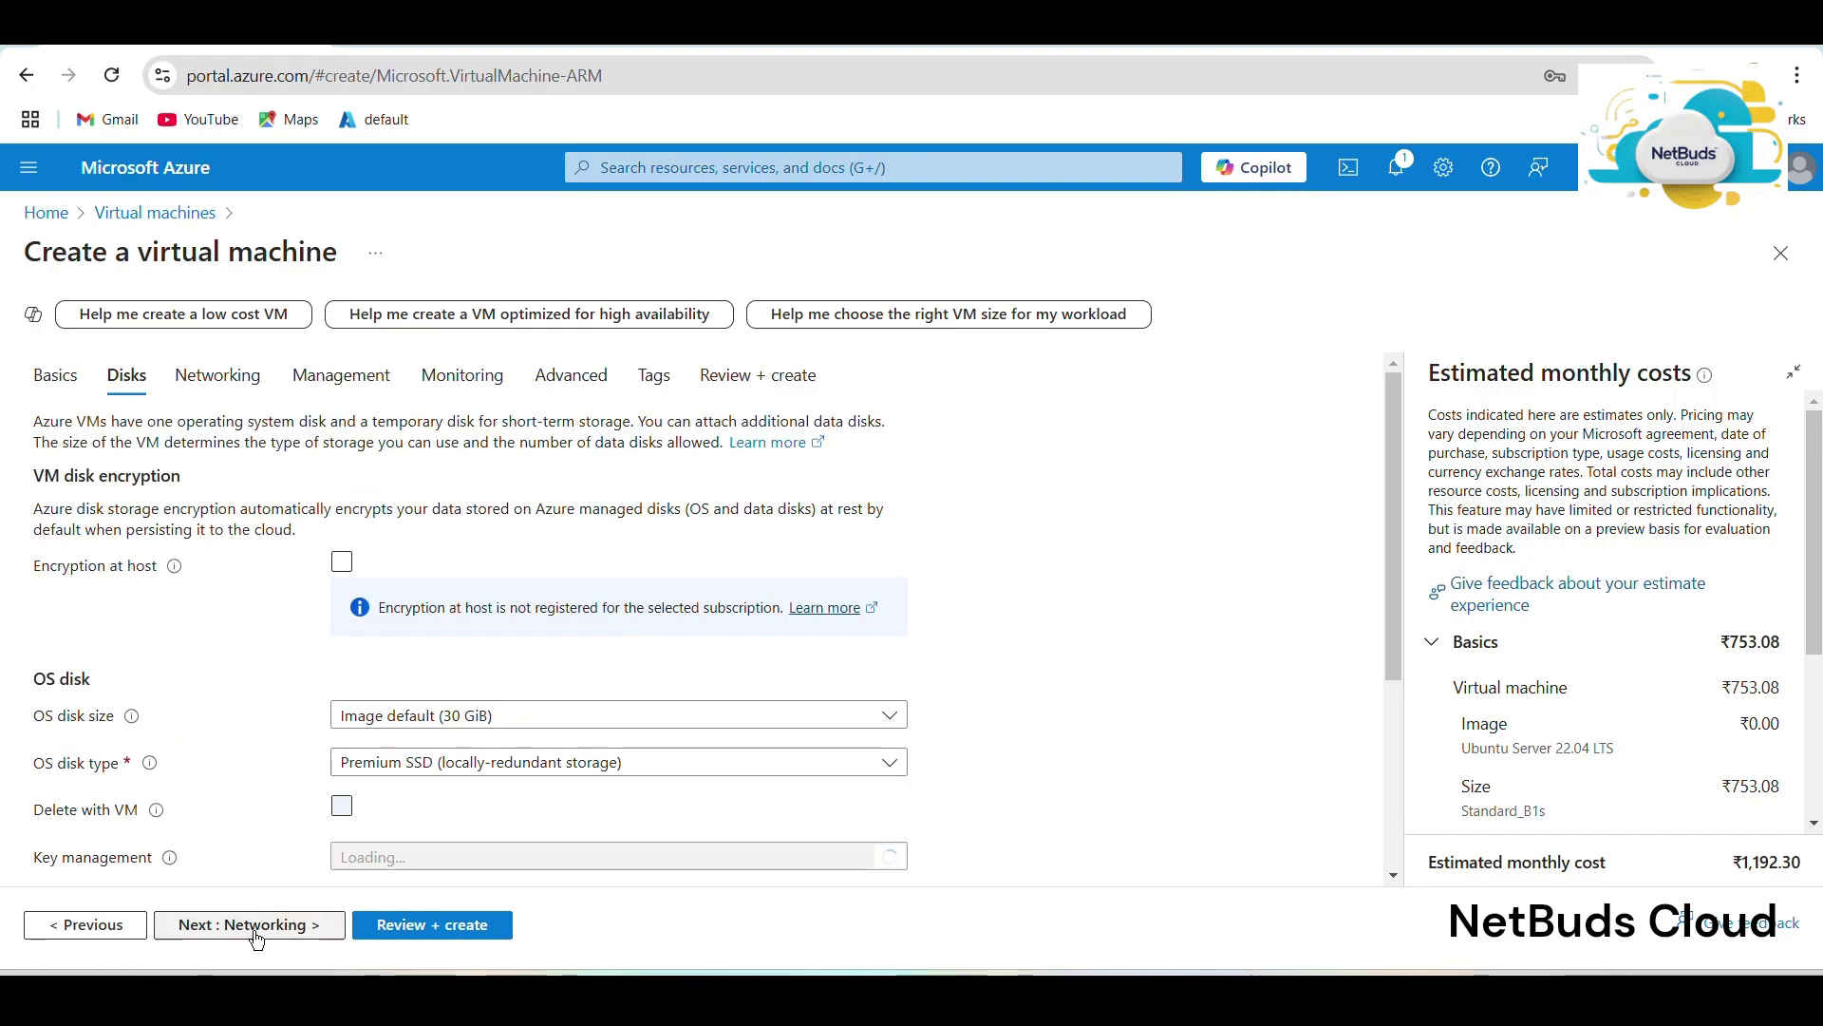
Check the virtual network choices on Networking, then reload to reset the VM form.
click(256, 925)
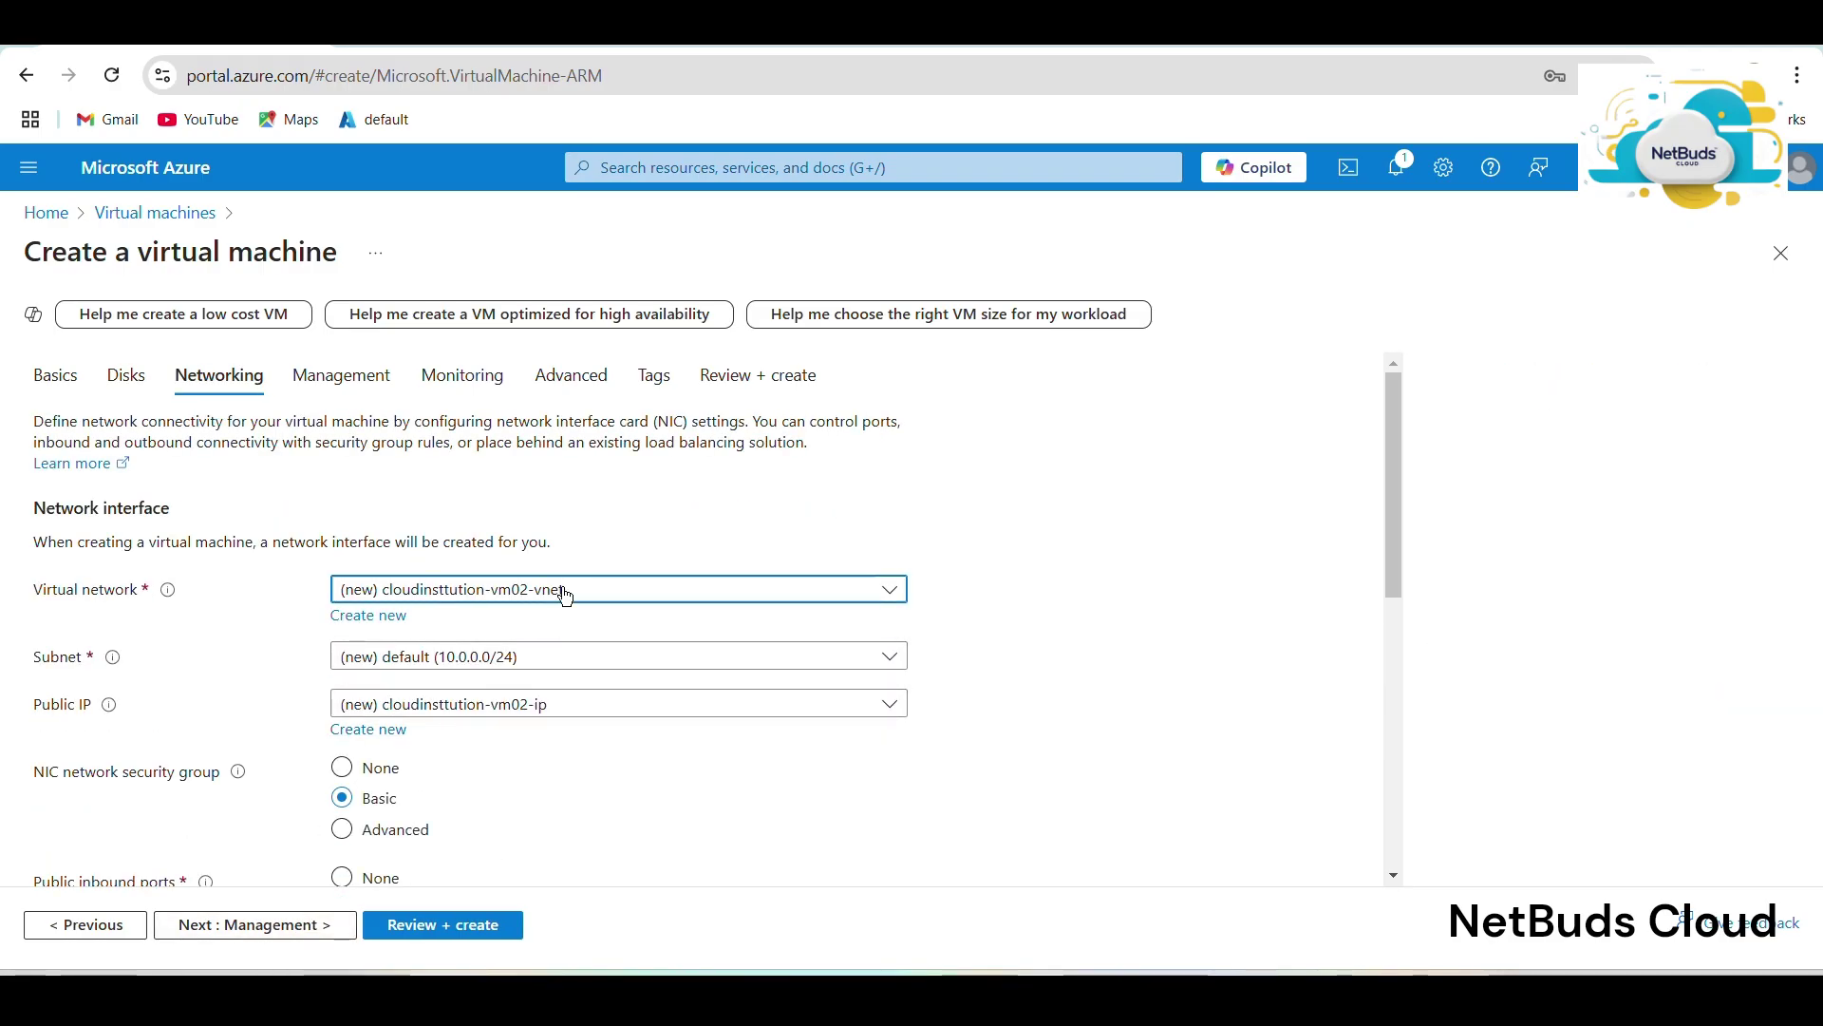
click(567, 591)
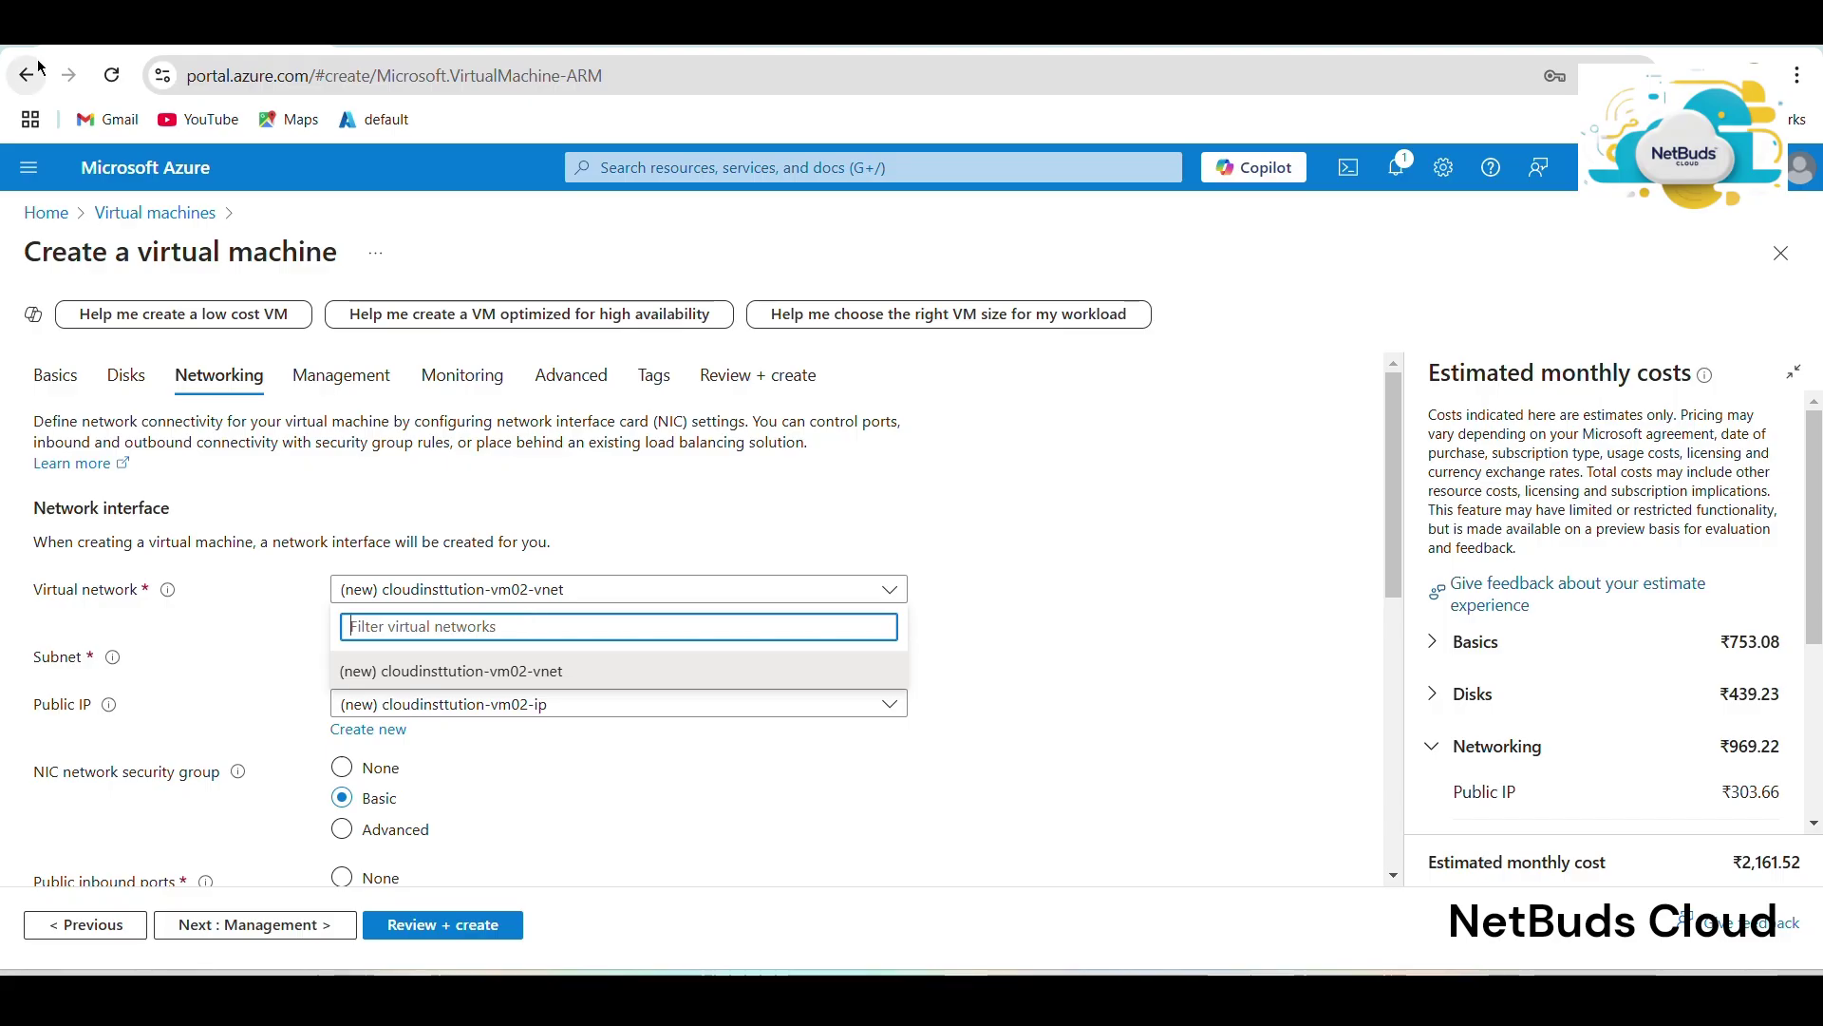
click(113, 84)
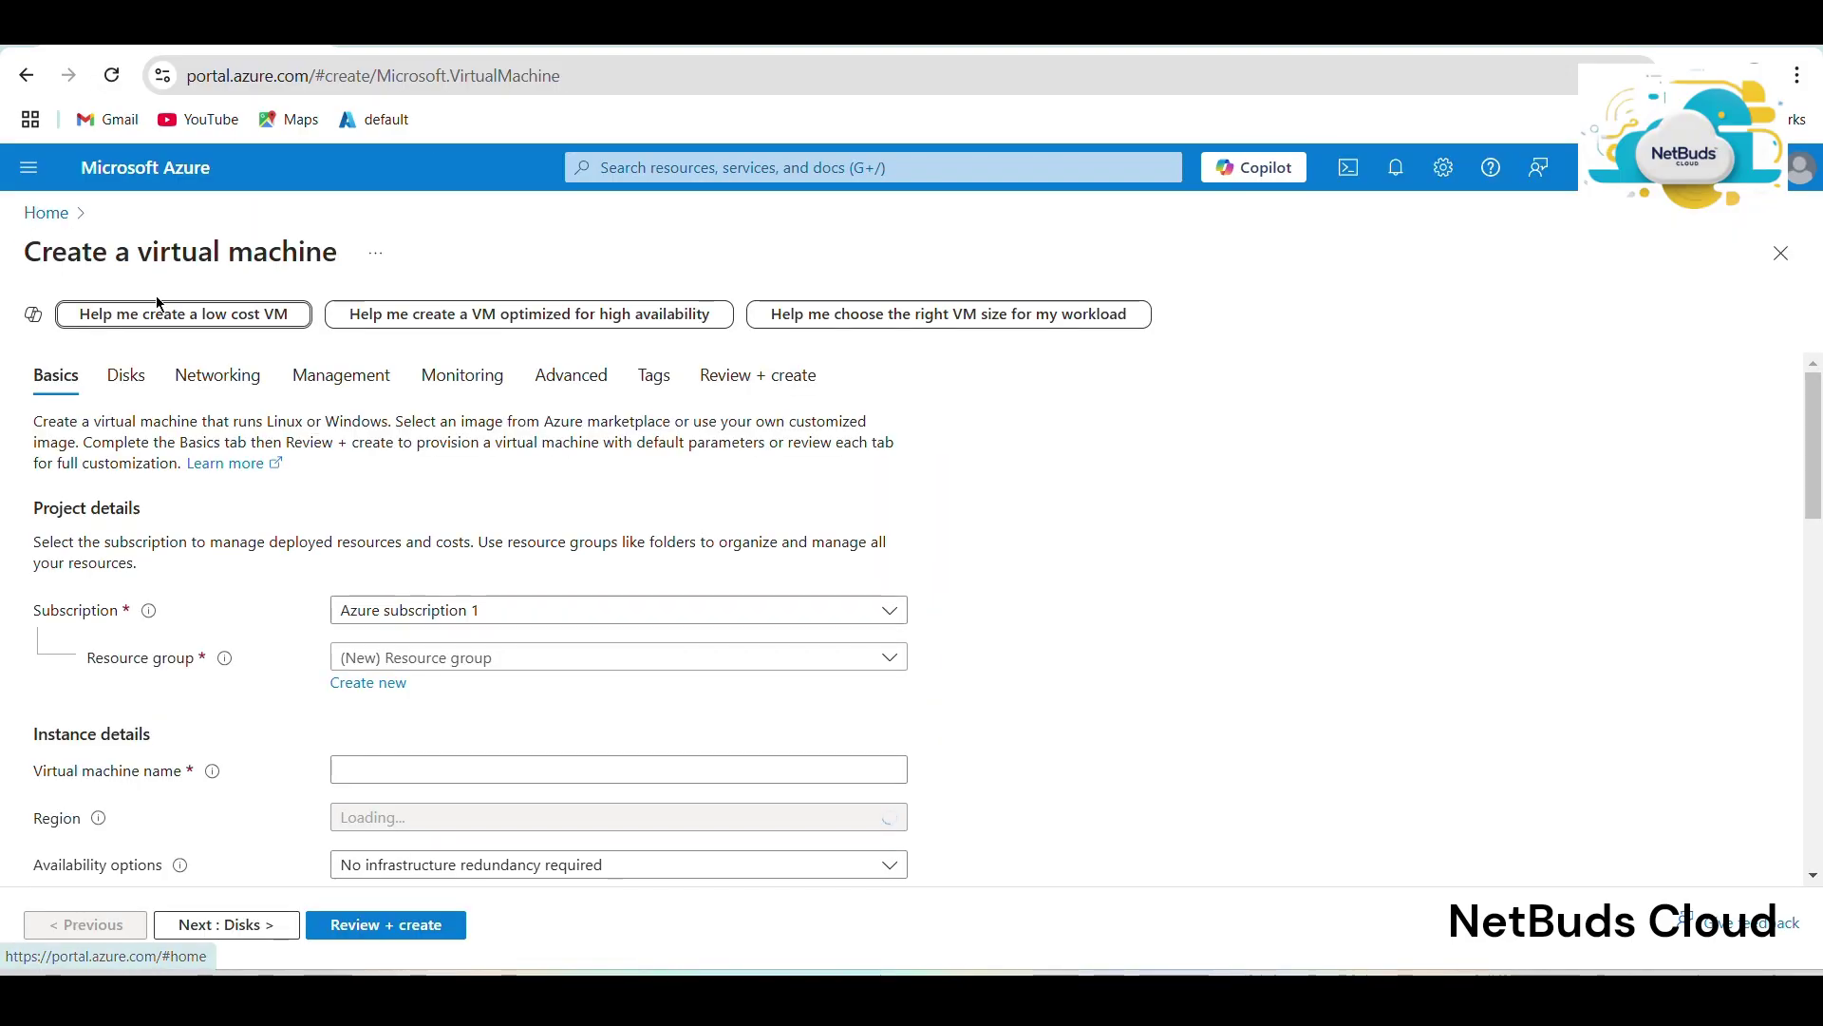
Place the VM in cloudinstitution1-rg and name it cloudinstitution-vm02.
click(484, 657)
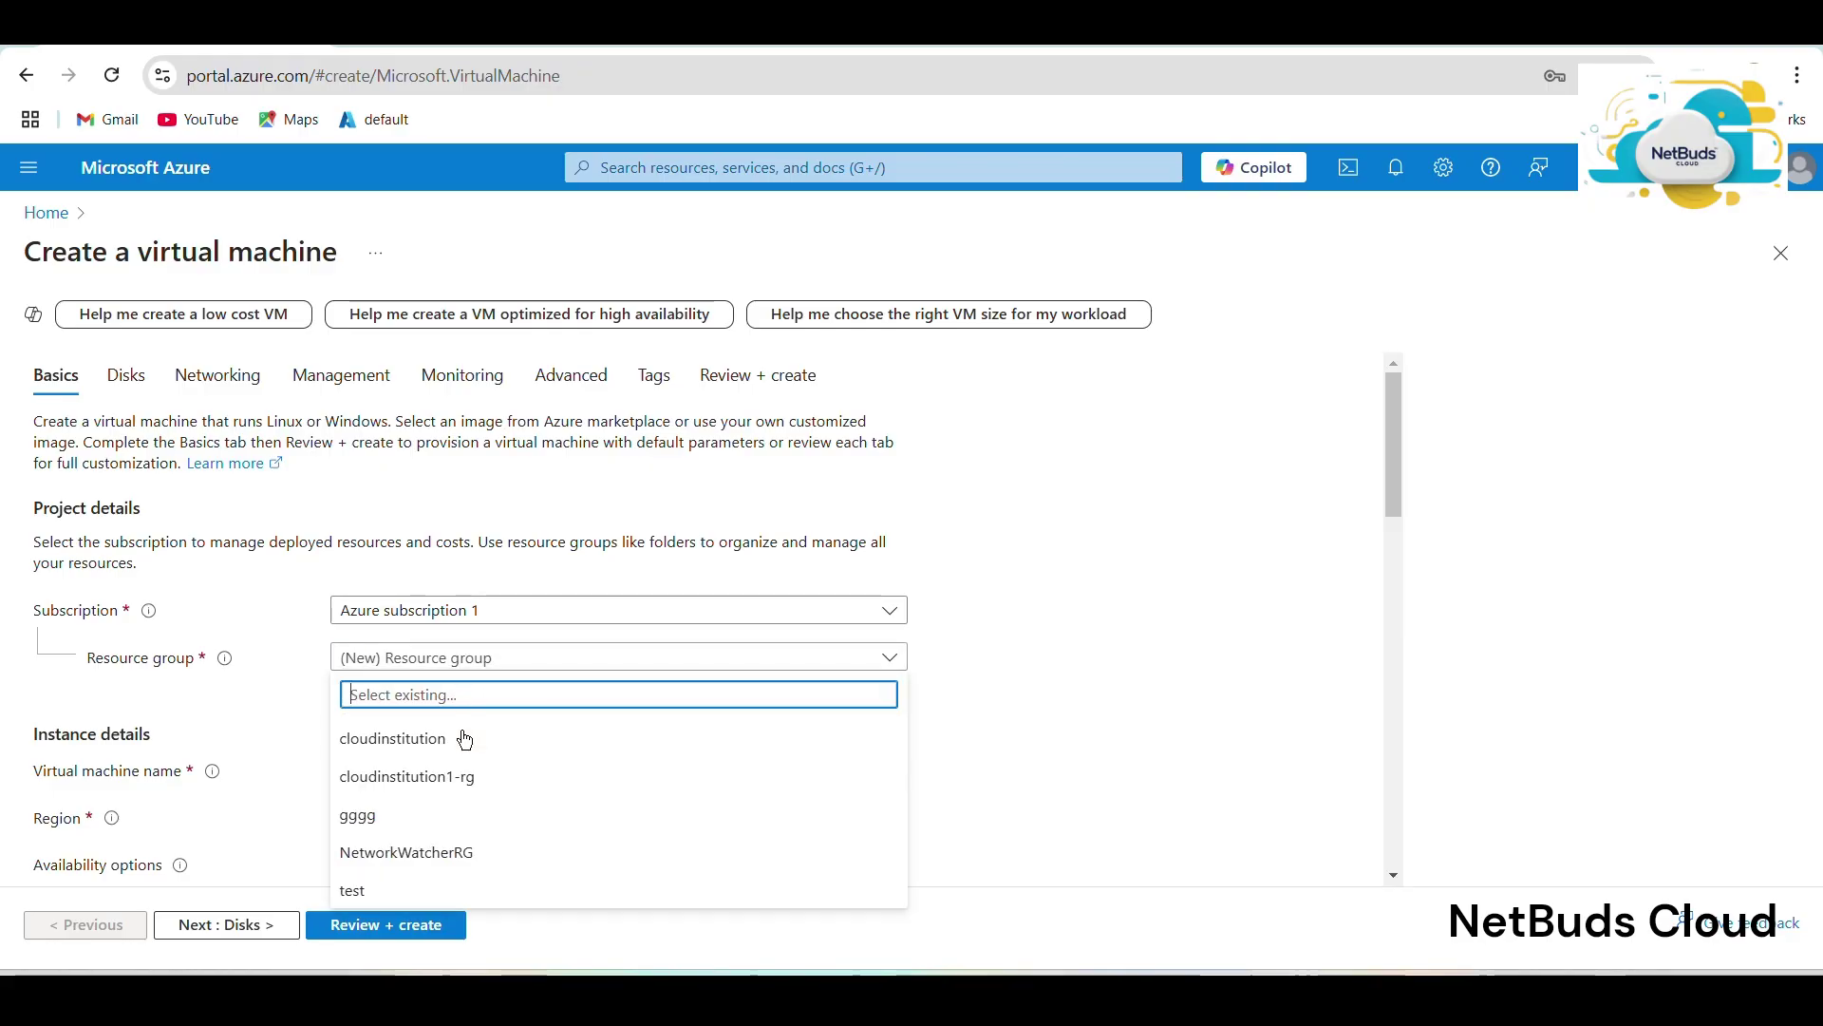
click(464, 774)
scroll(485, 627, down, 3)
click(450, 529)
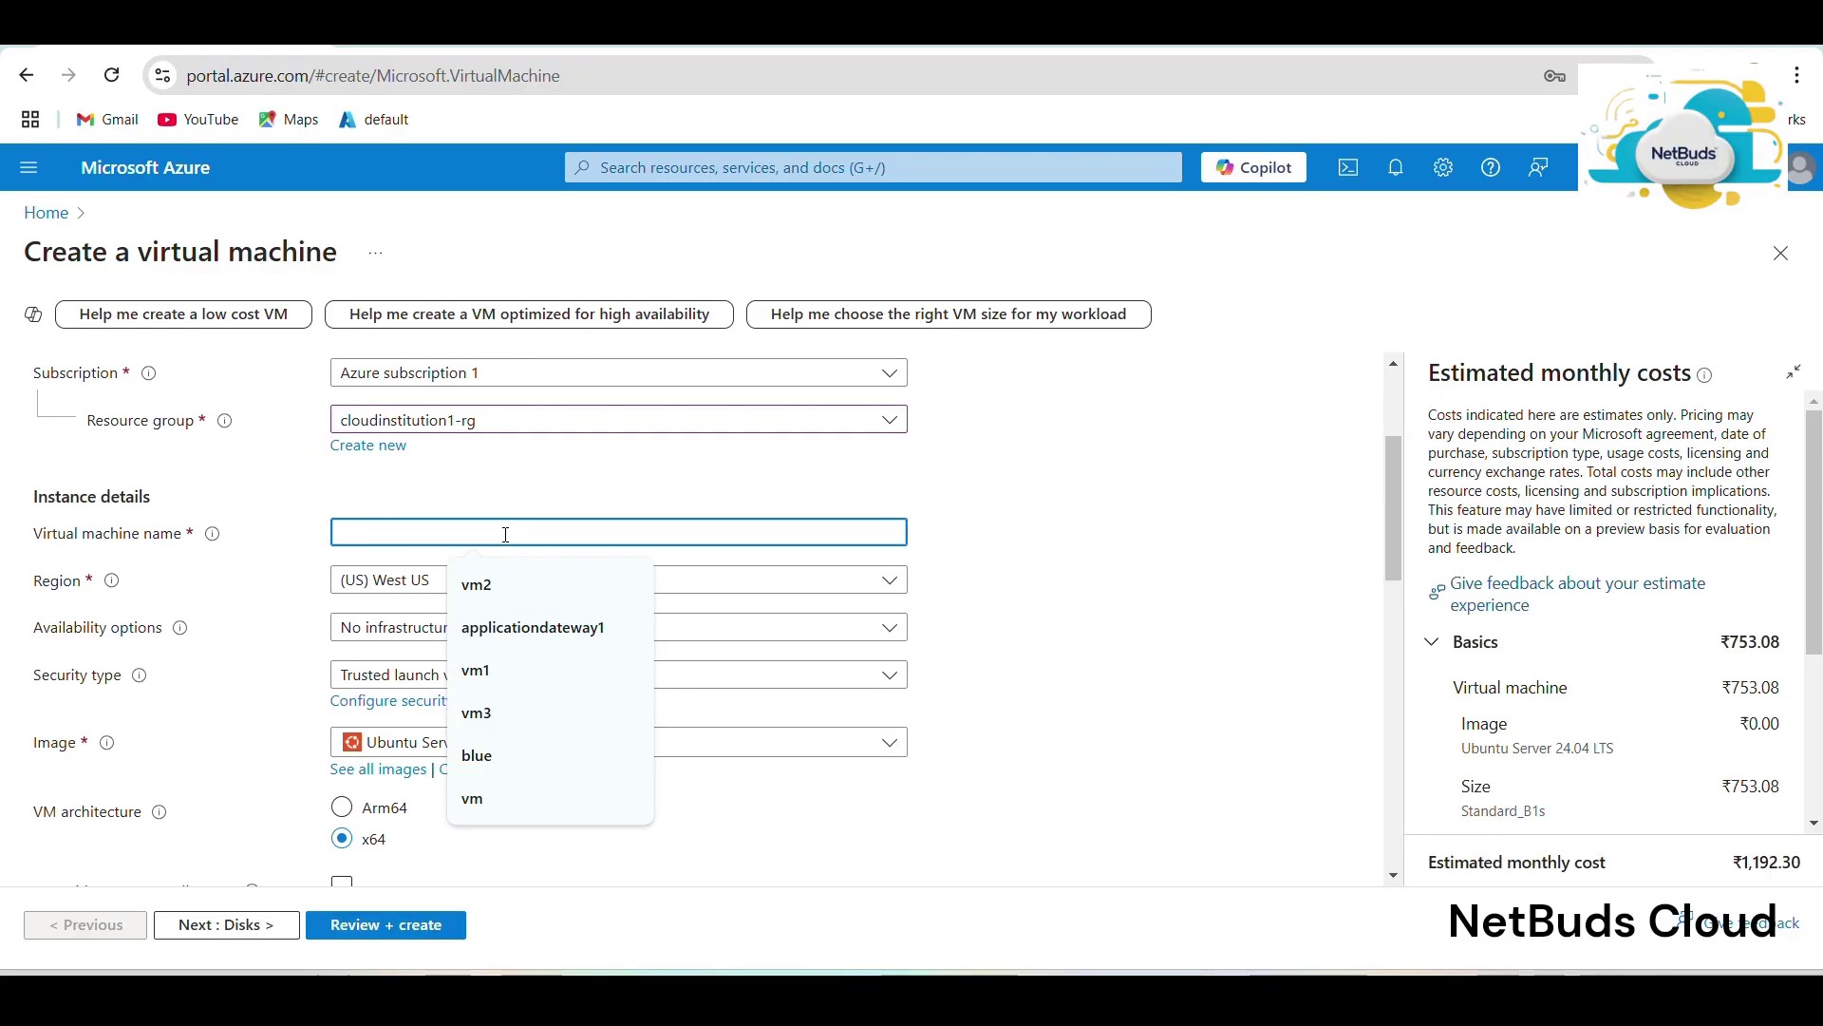
text(cloudin)
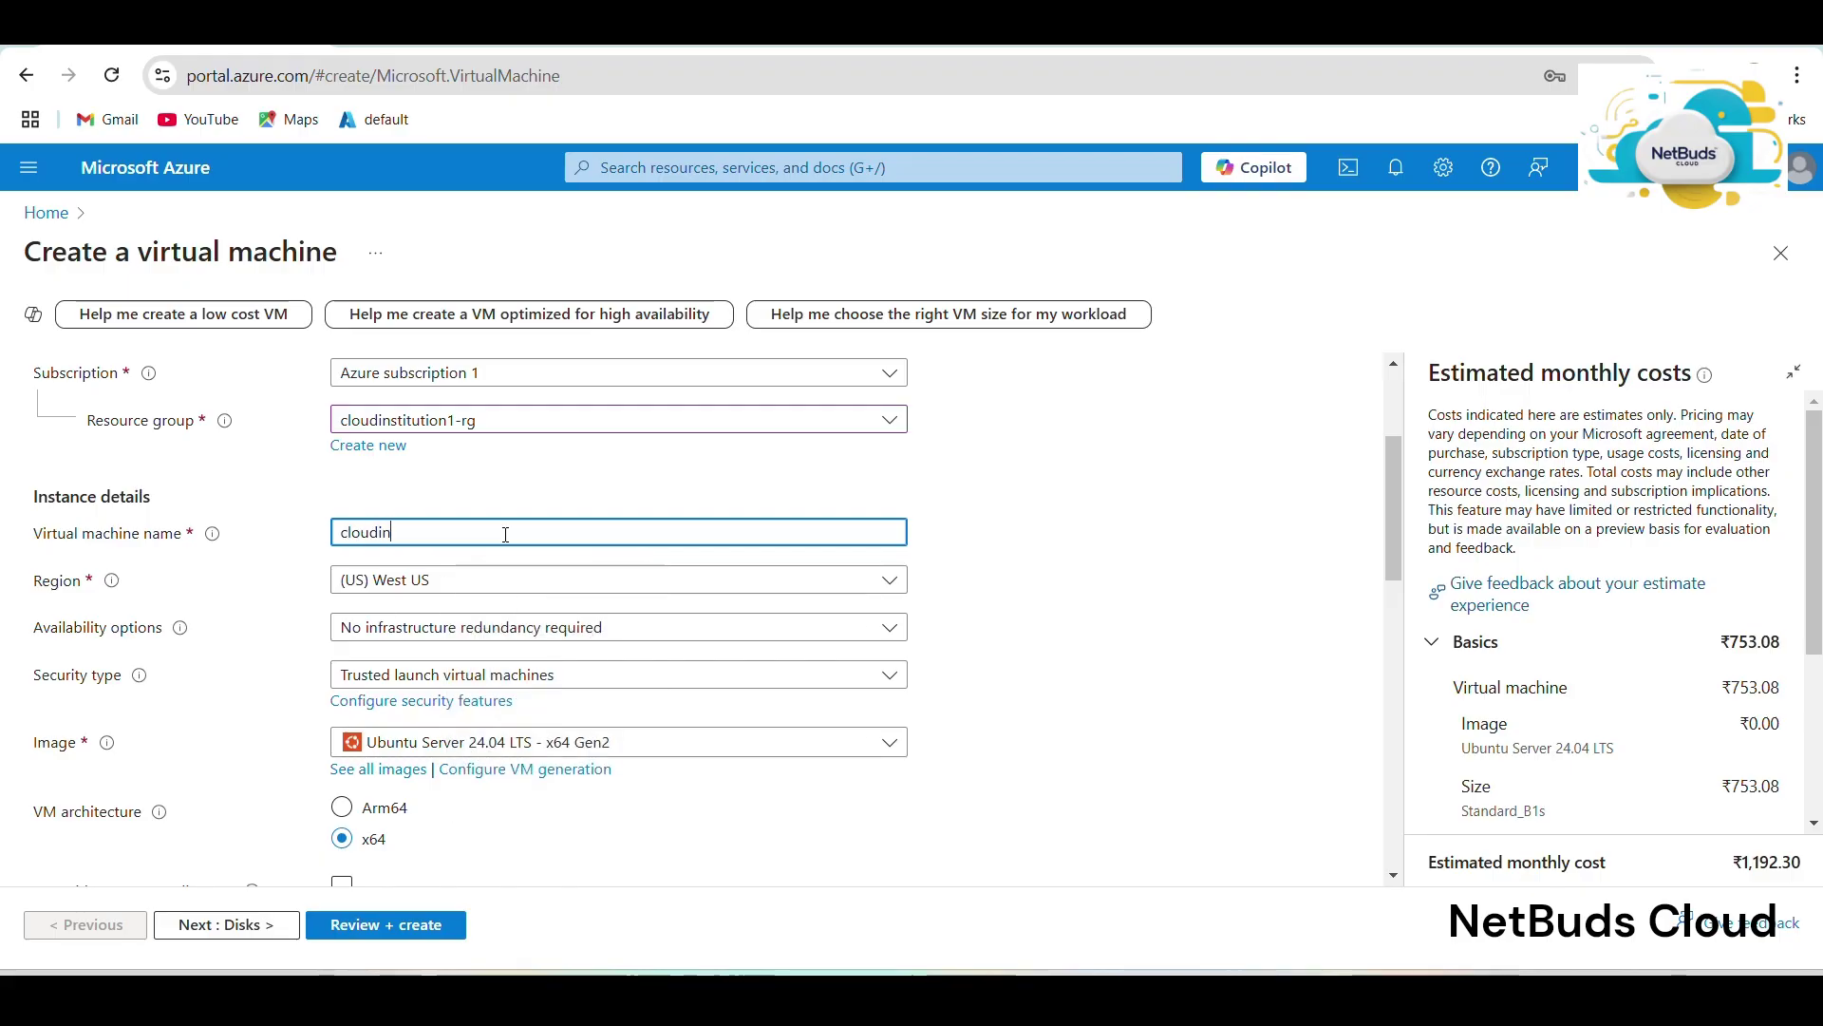
text(stitution)
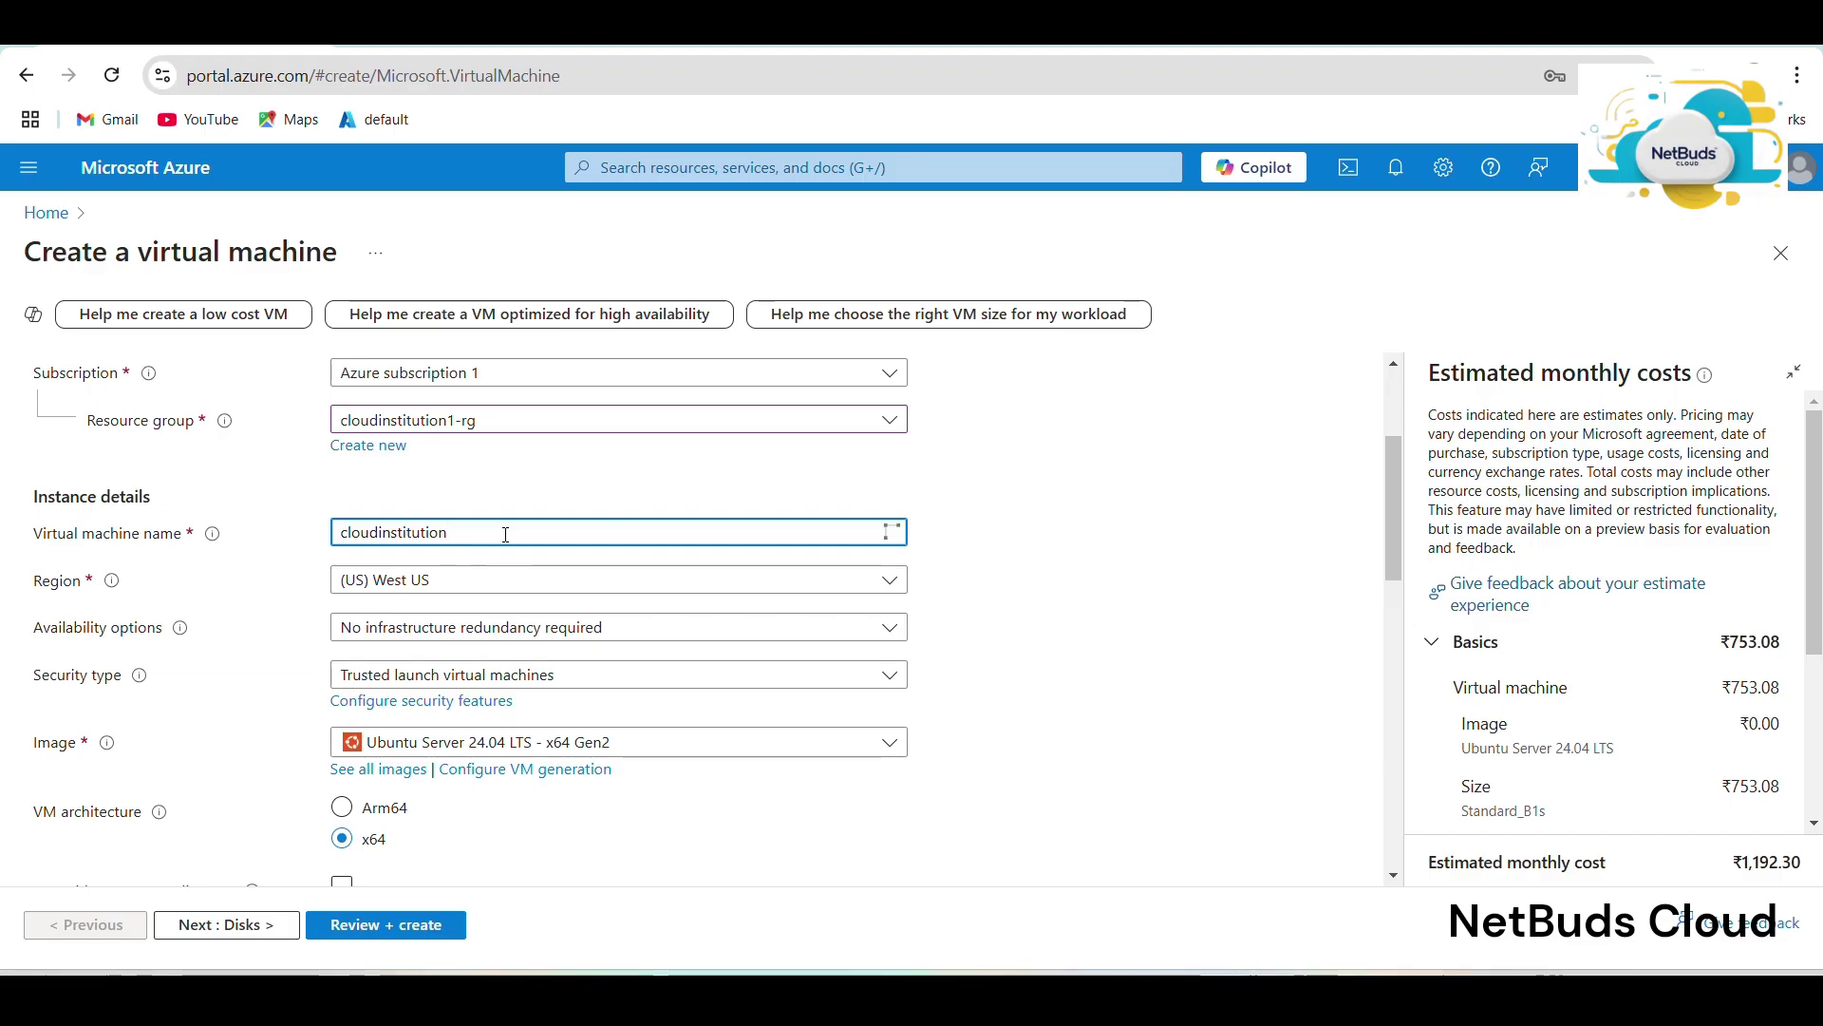
text(-vm02)
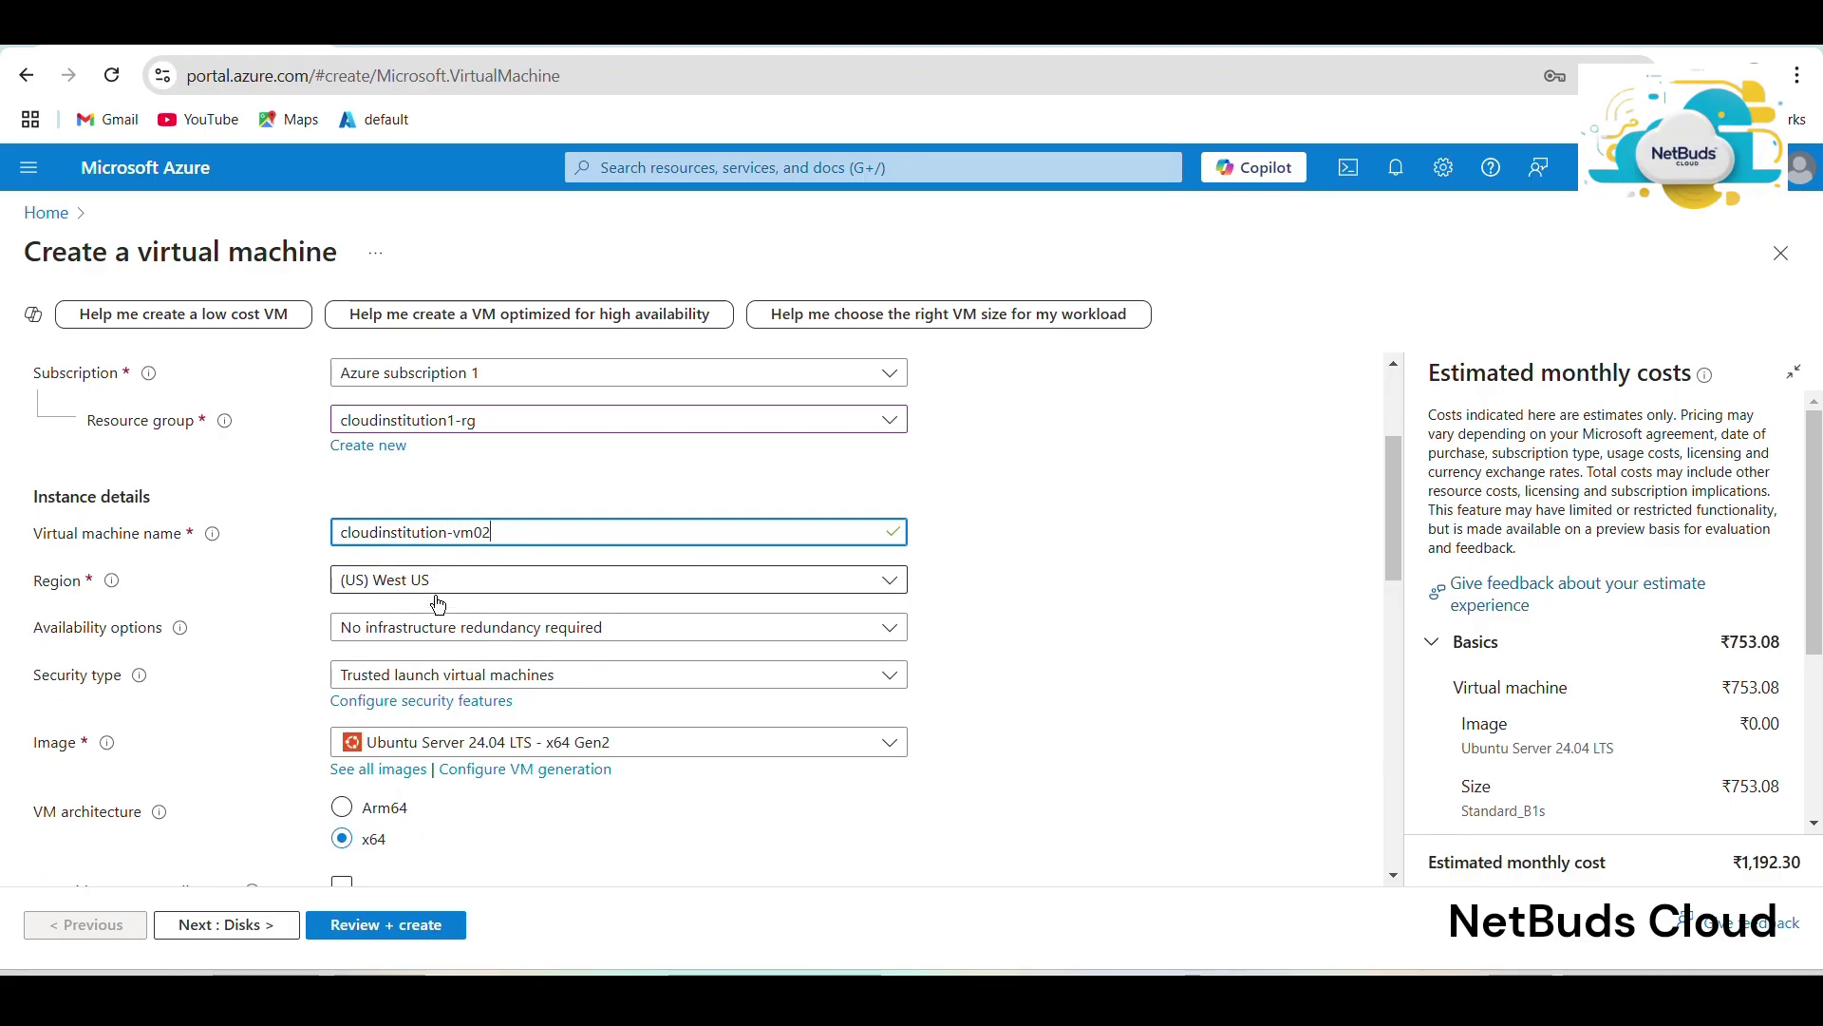
scroll(504, 626, down, 1)
Switch the VM image to Ubuntu Server 22.04 LTS.
click(503, 631)
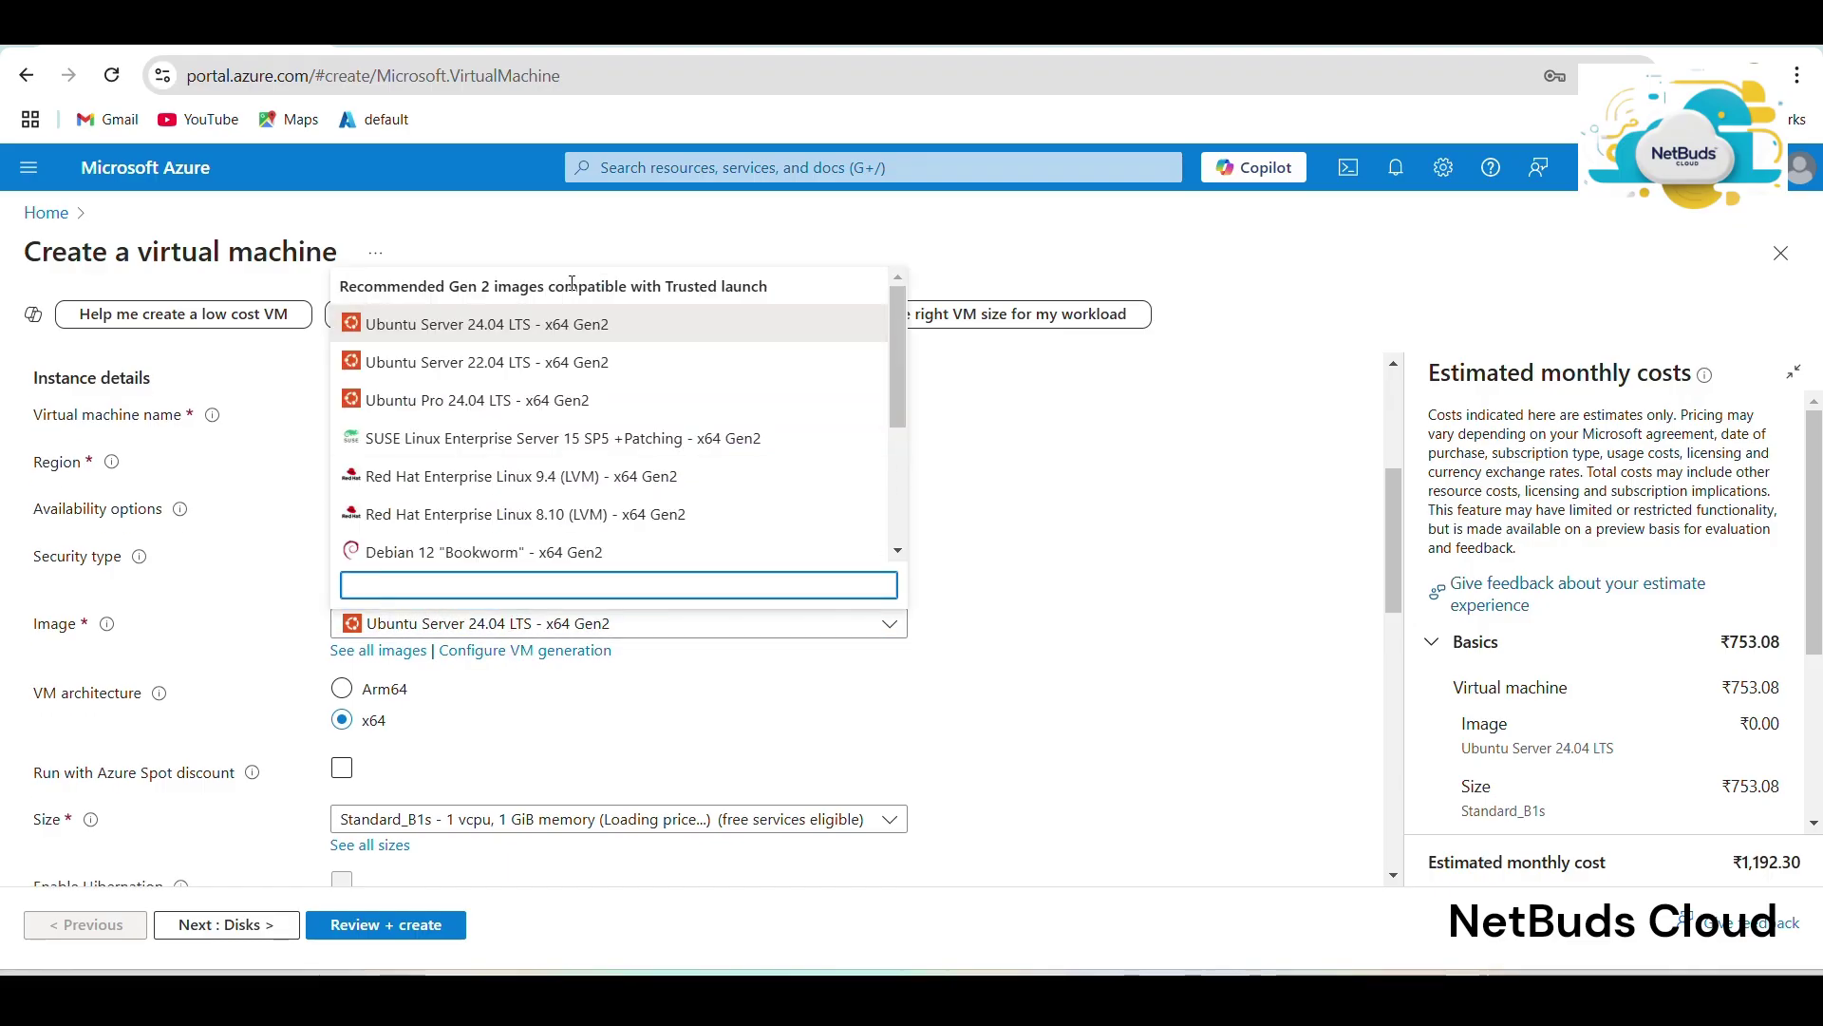
click(525, 362)
scroll(518, 593, down, 2)
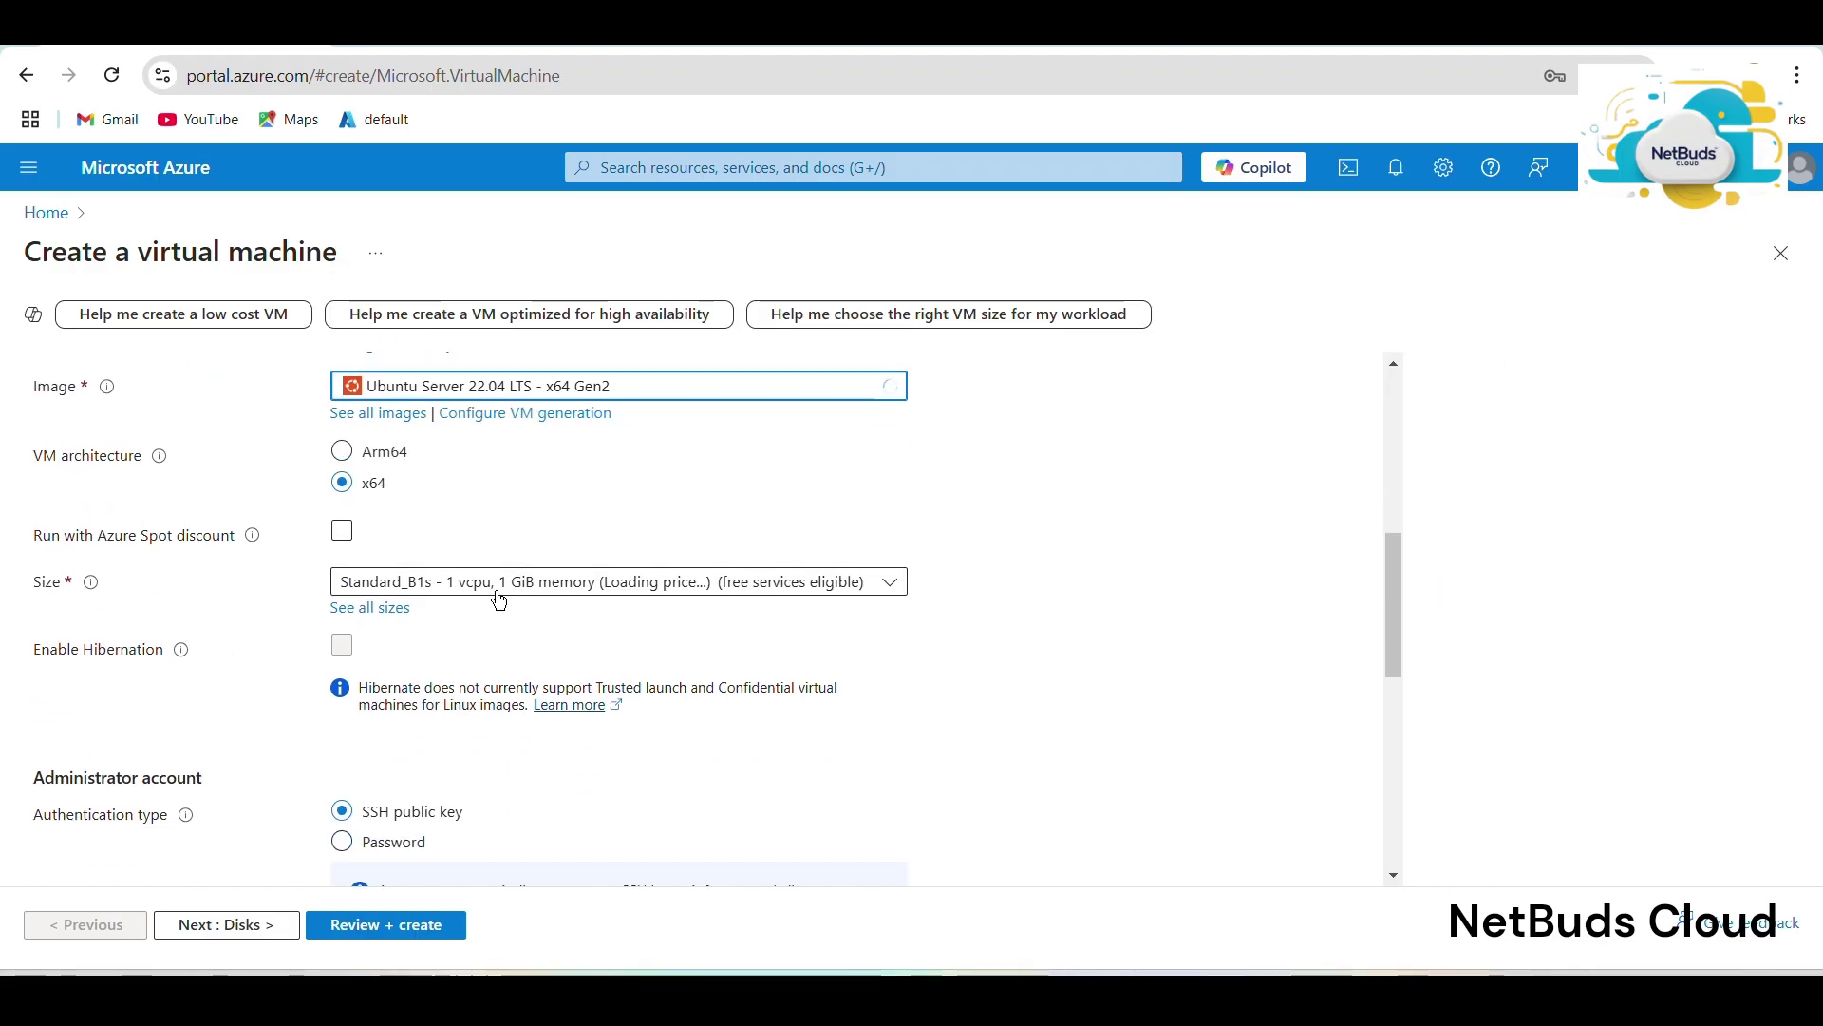
scroll(495, 596, down, 2)
Use password authentication with admin username cloudinstitution and the account password confirmed.
click(383, 600)
click(452, 656)
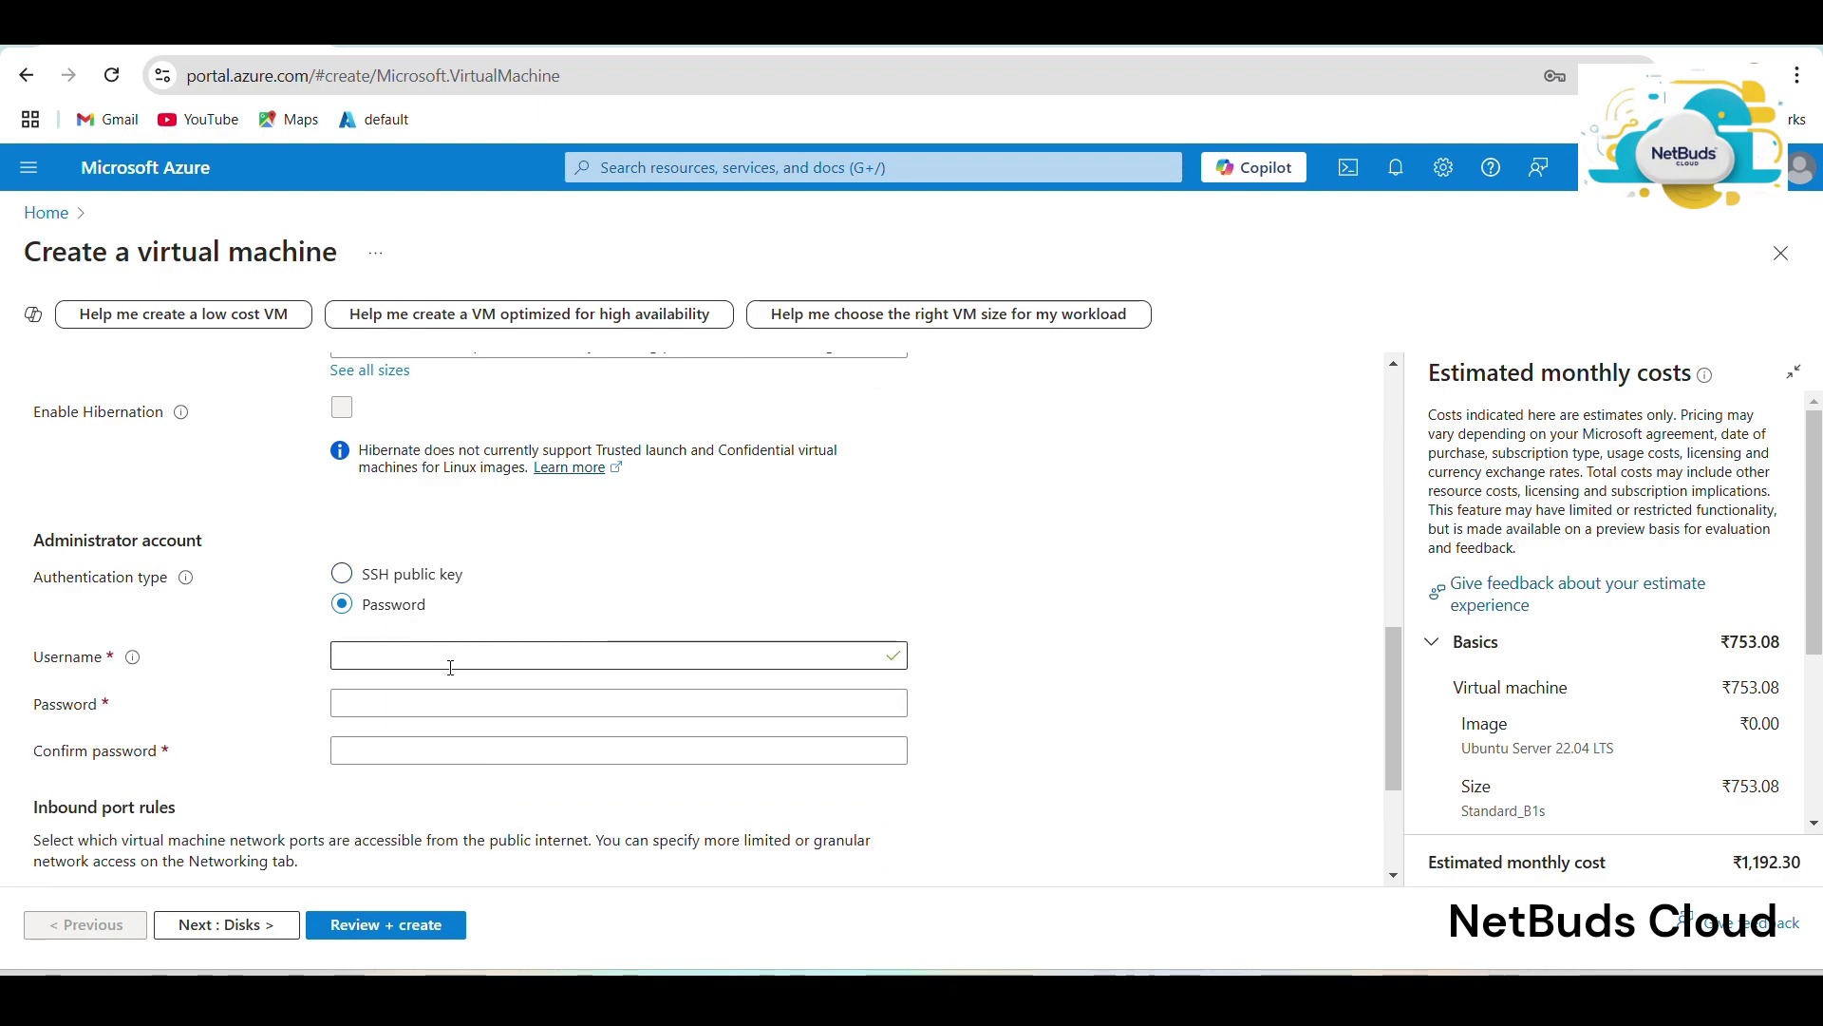
text(c)
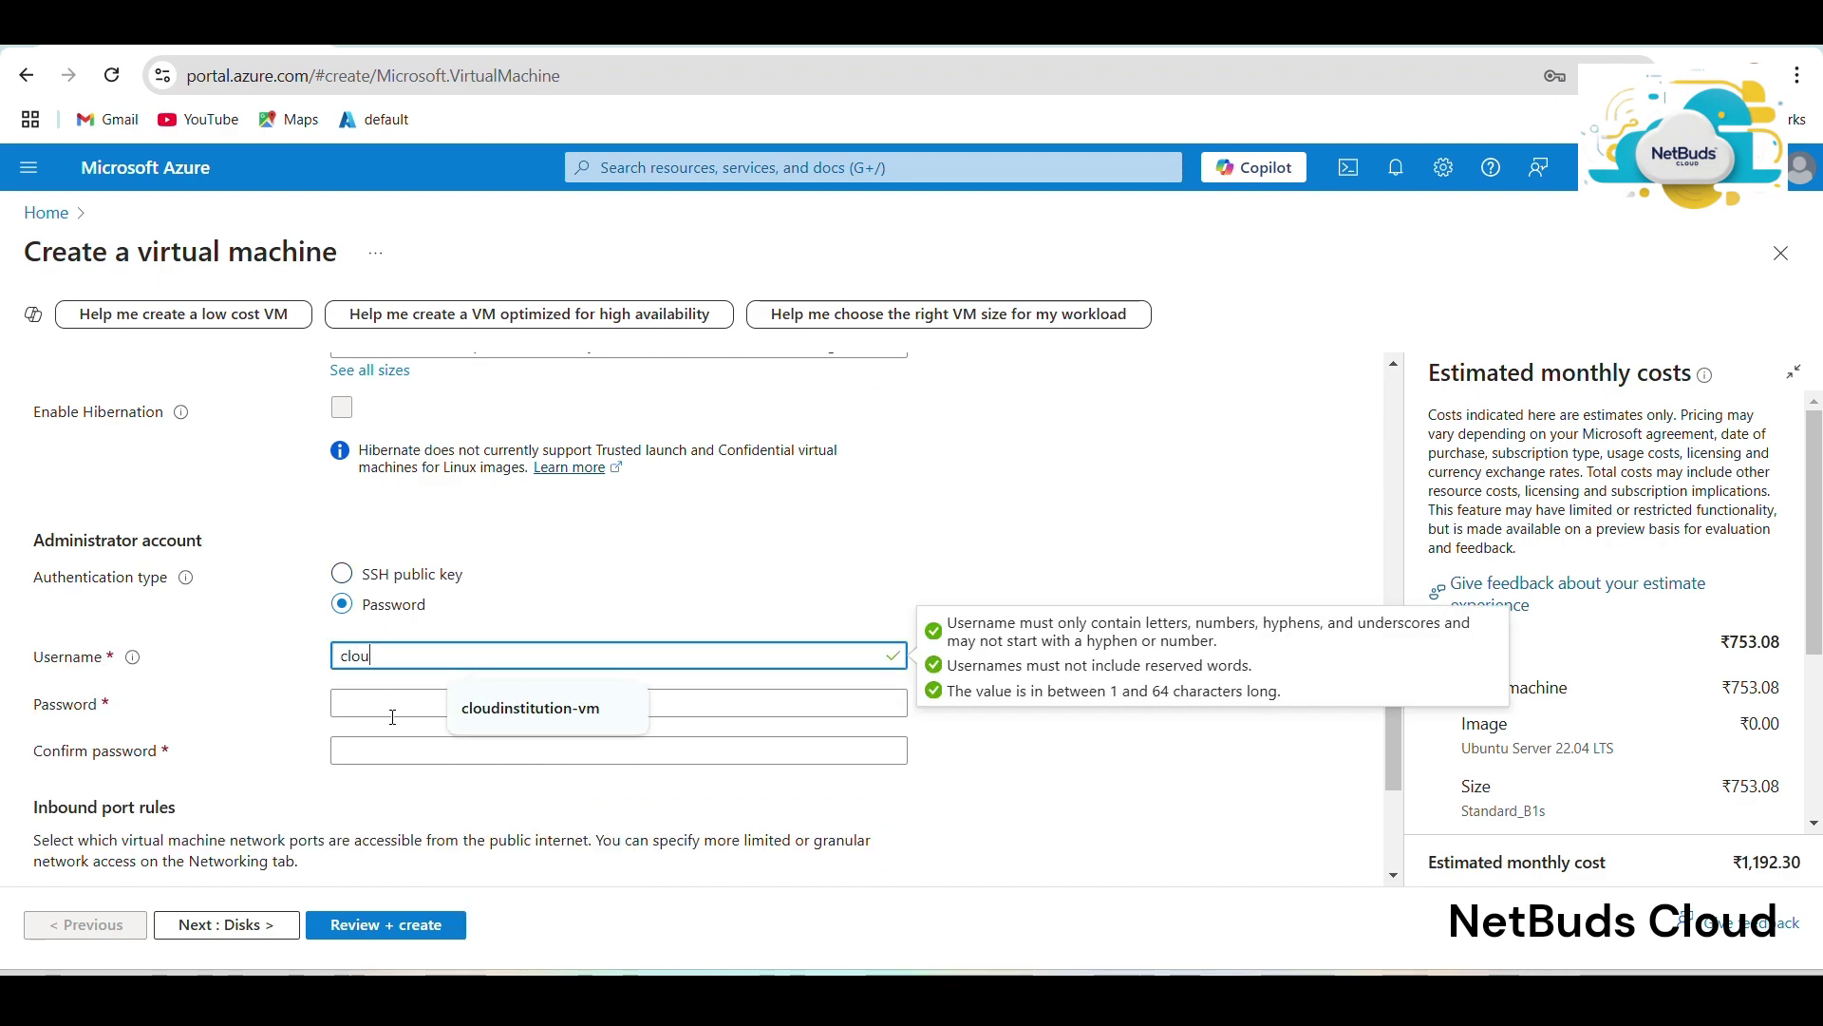
text(lou)
click(530, 708)
key(BackSpace)
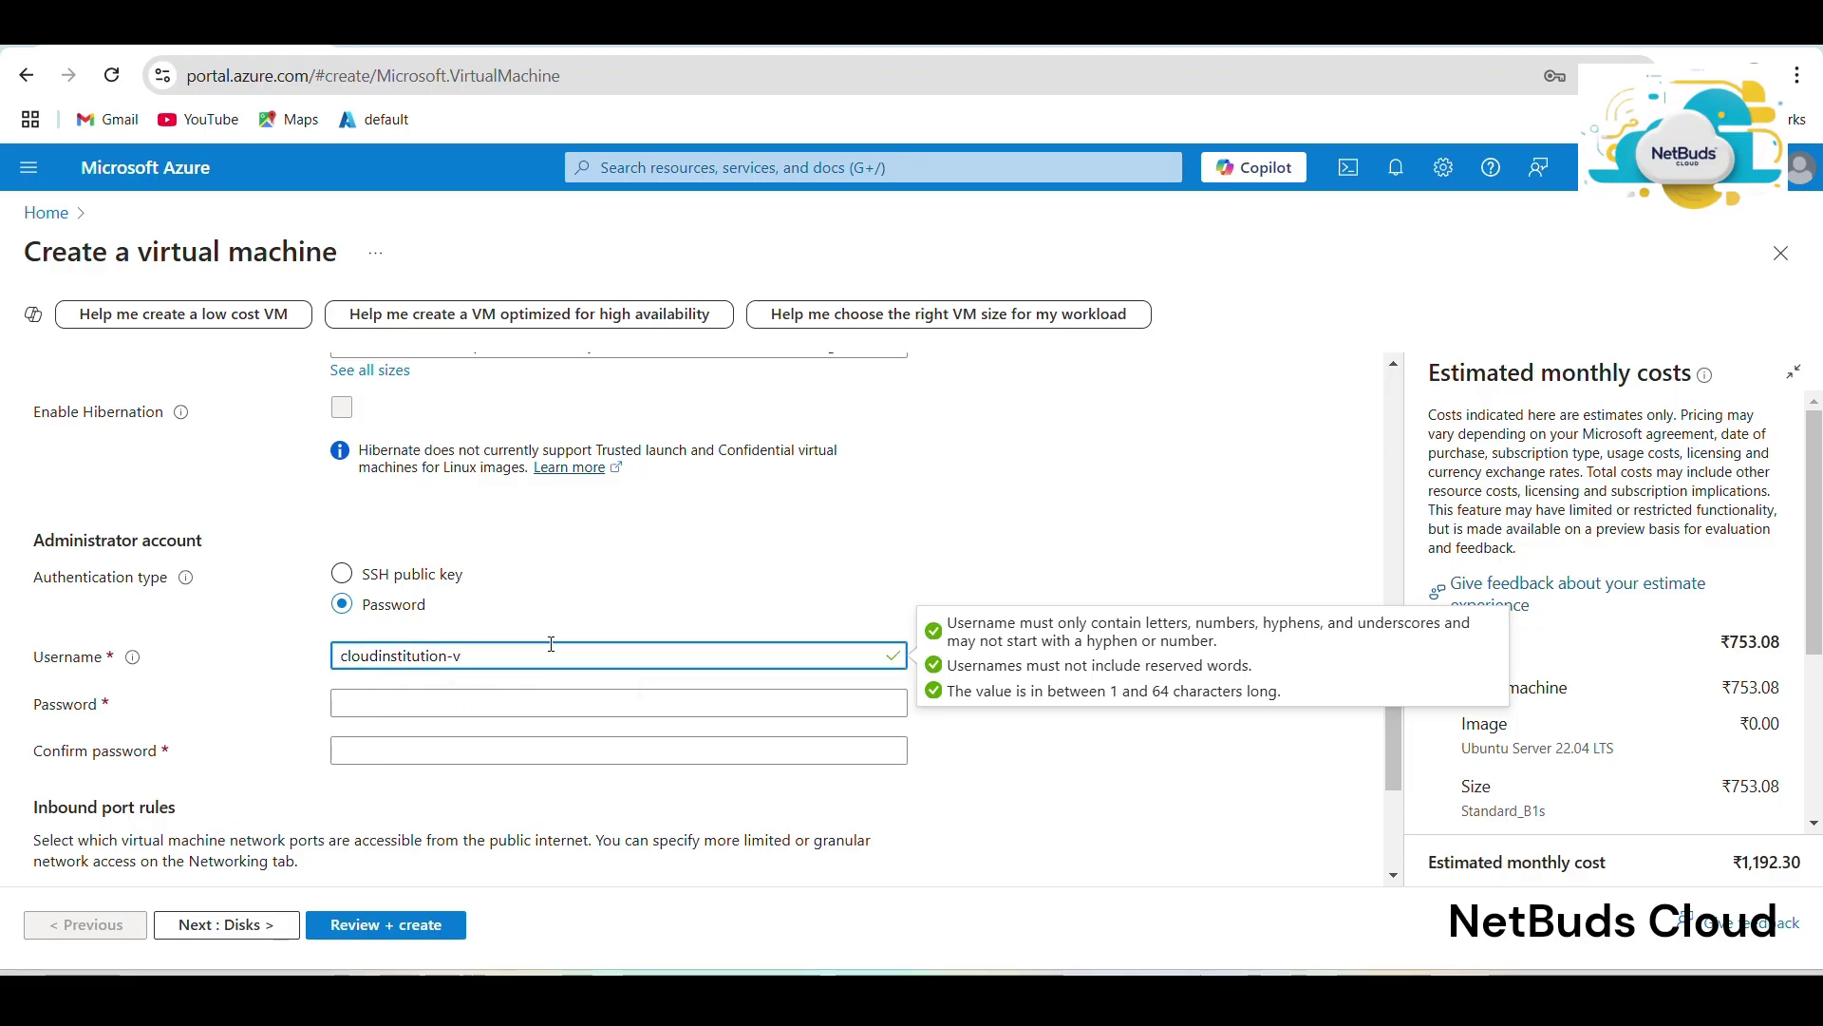
key(BackSpace)
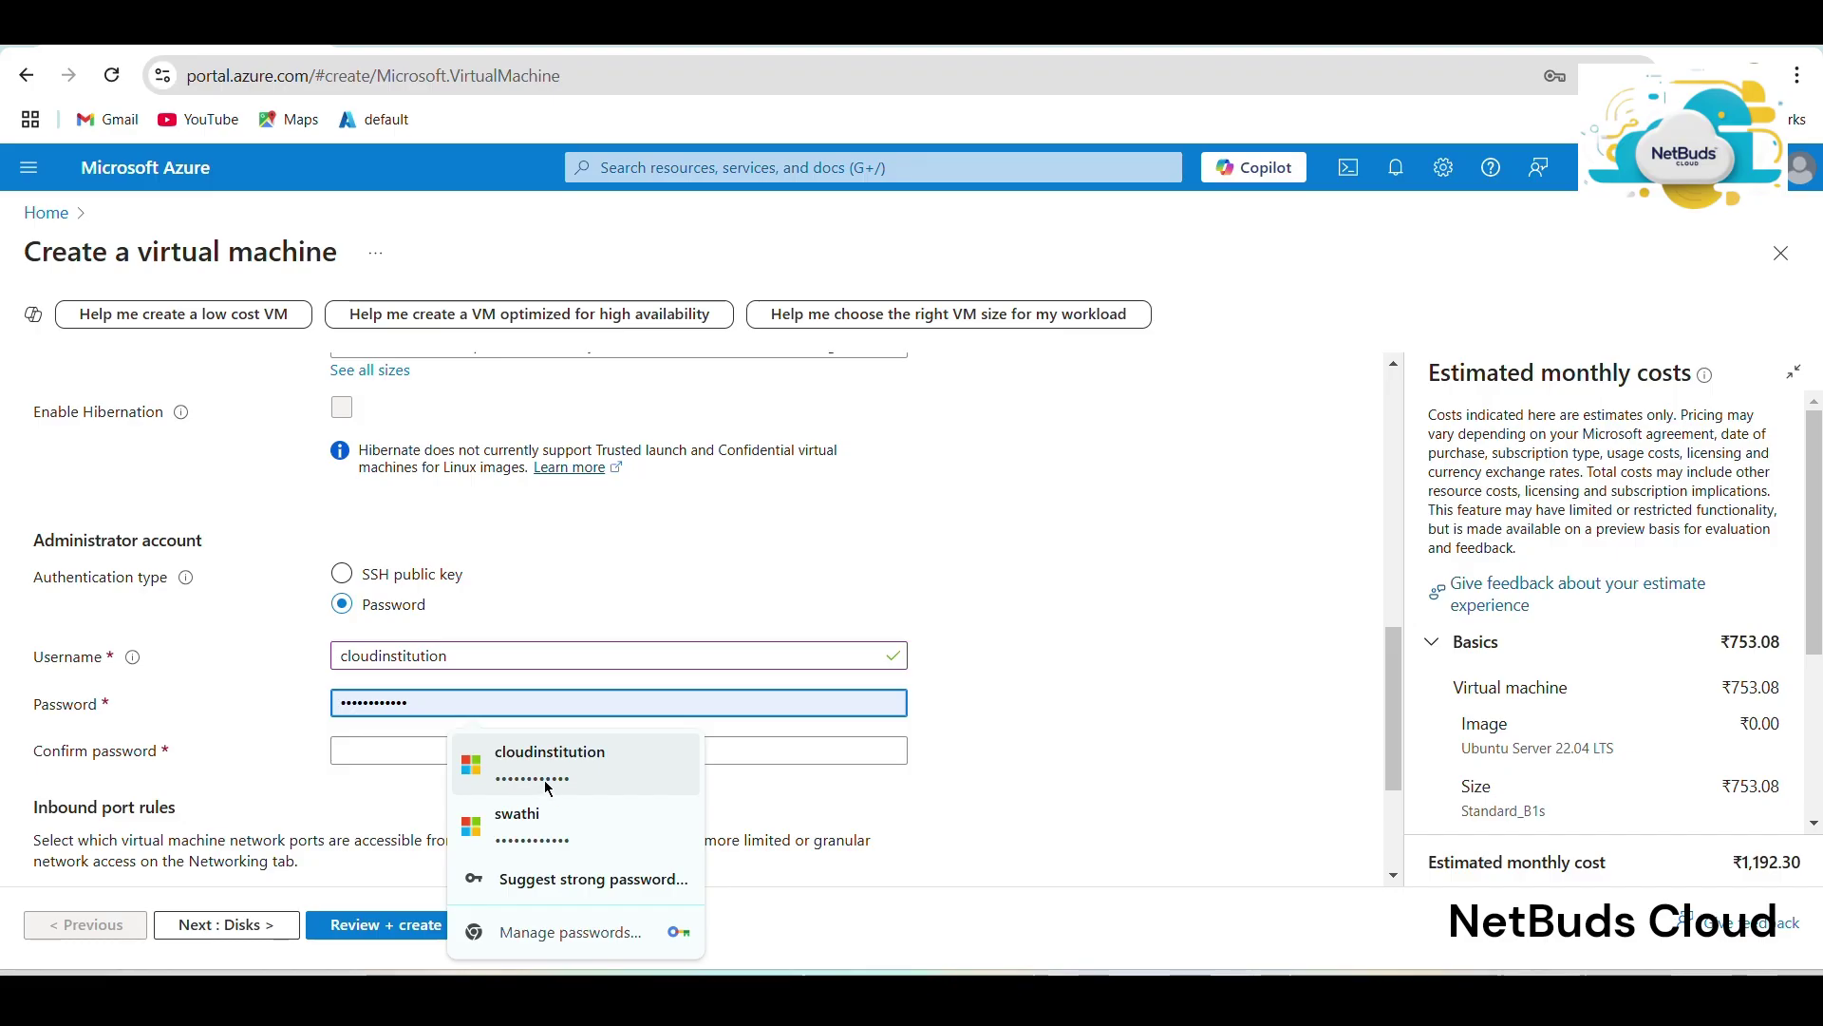
click(546, 787)
click(447, 755)
text(Password)
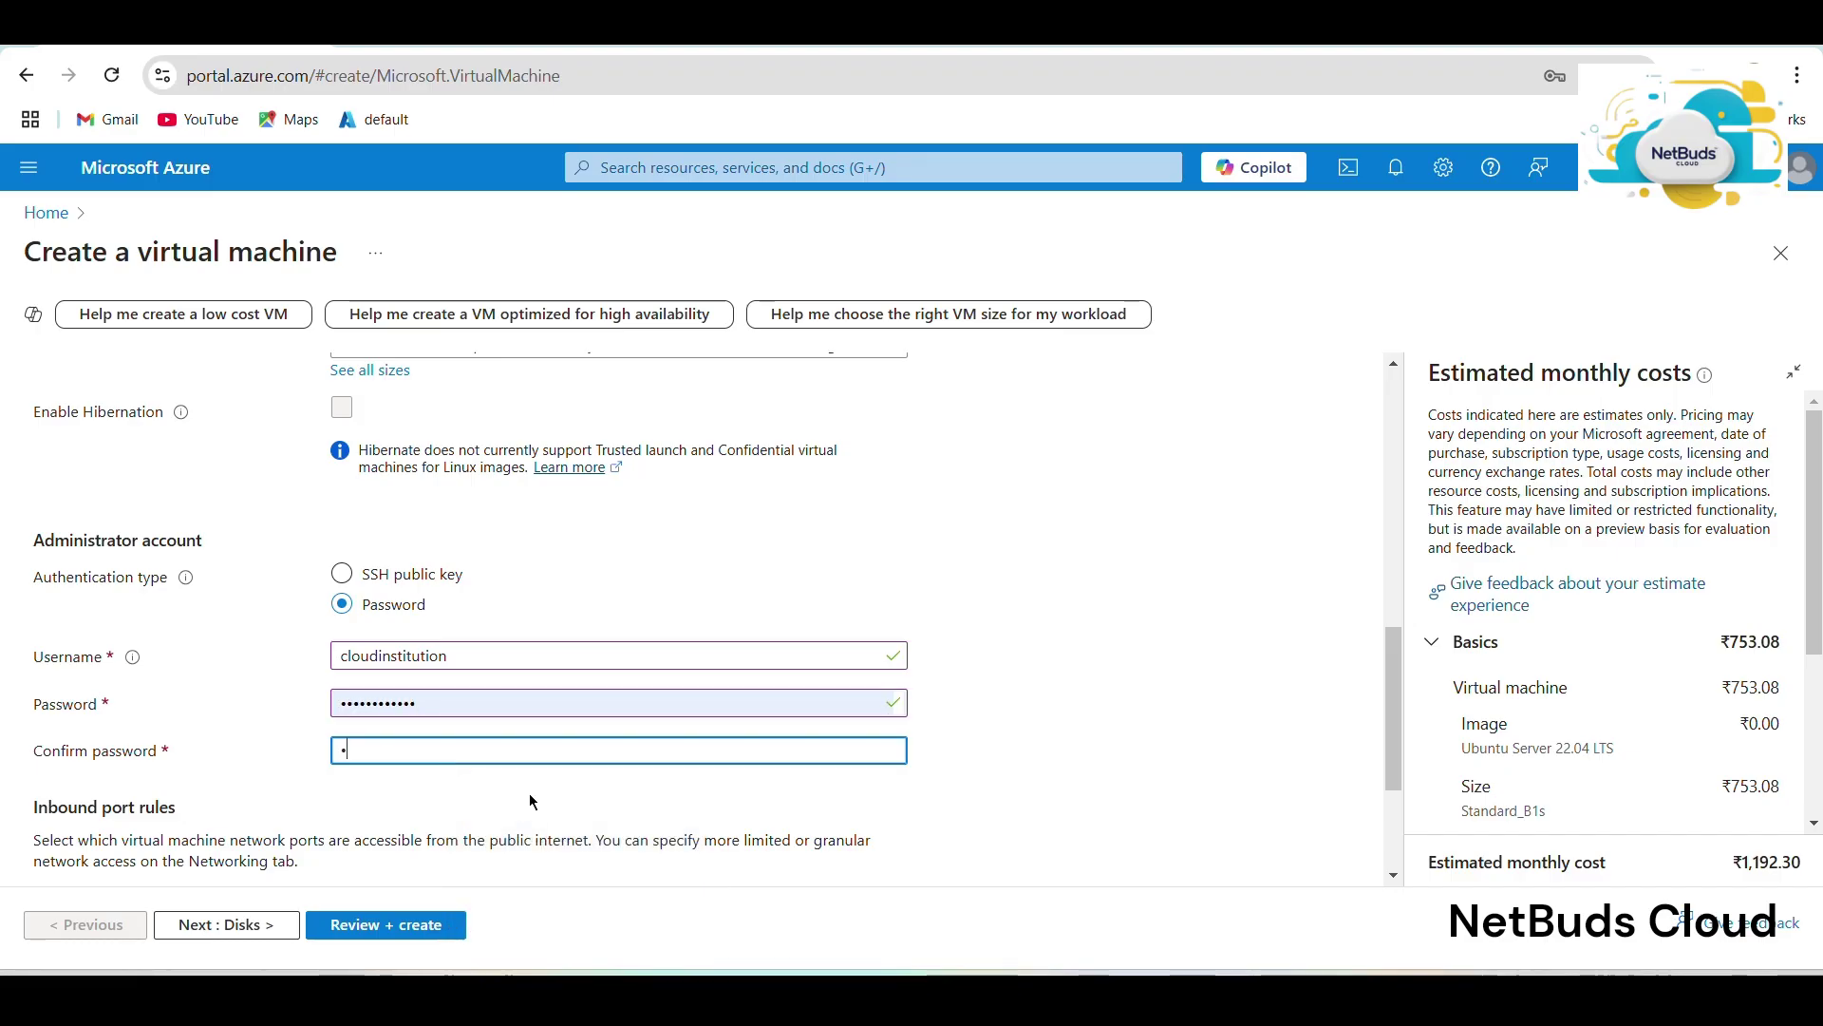
text(@123)
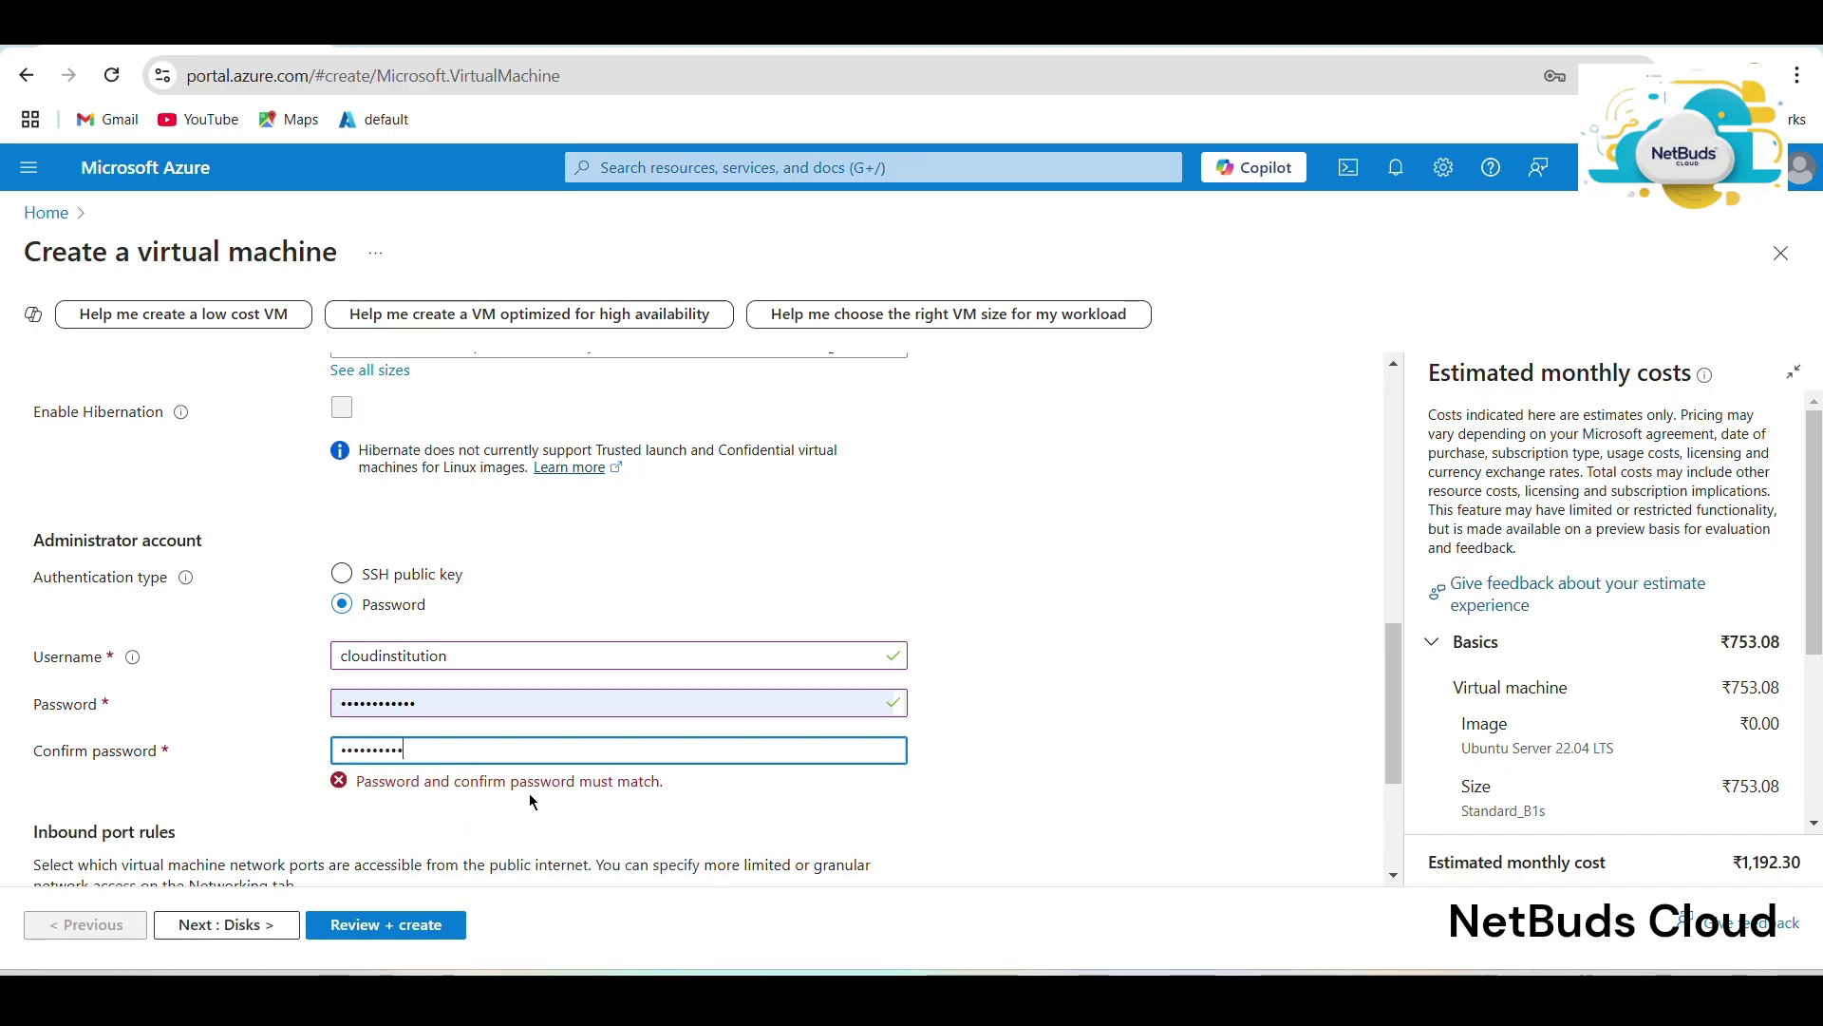
Allow inbound HTTP (80) alongside SSH (22), then move on to the Disks settings.
scroll(547, 776, down, 3)
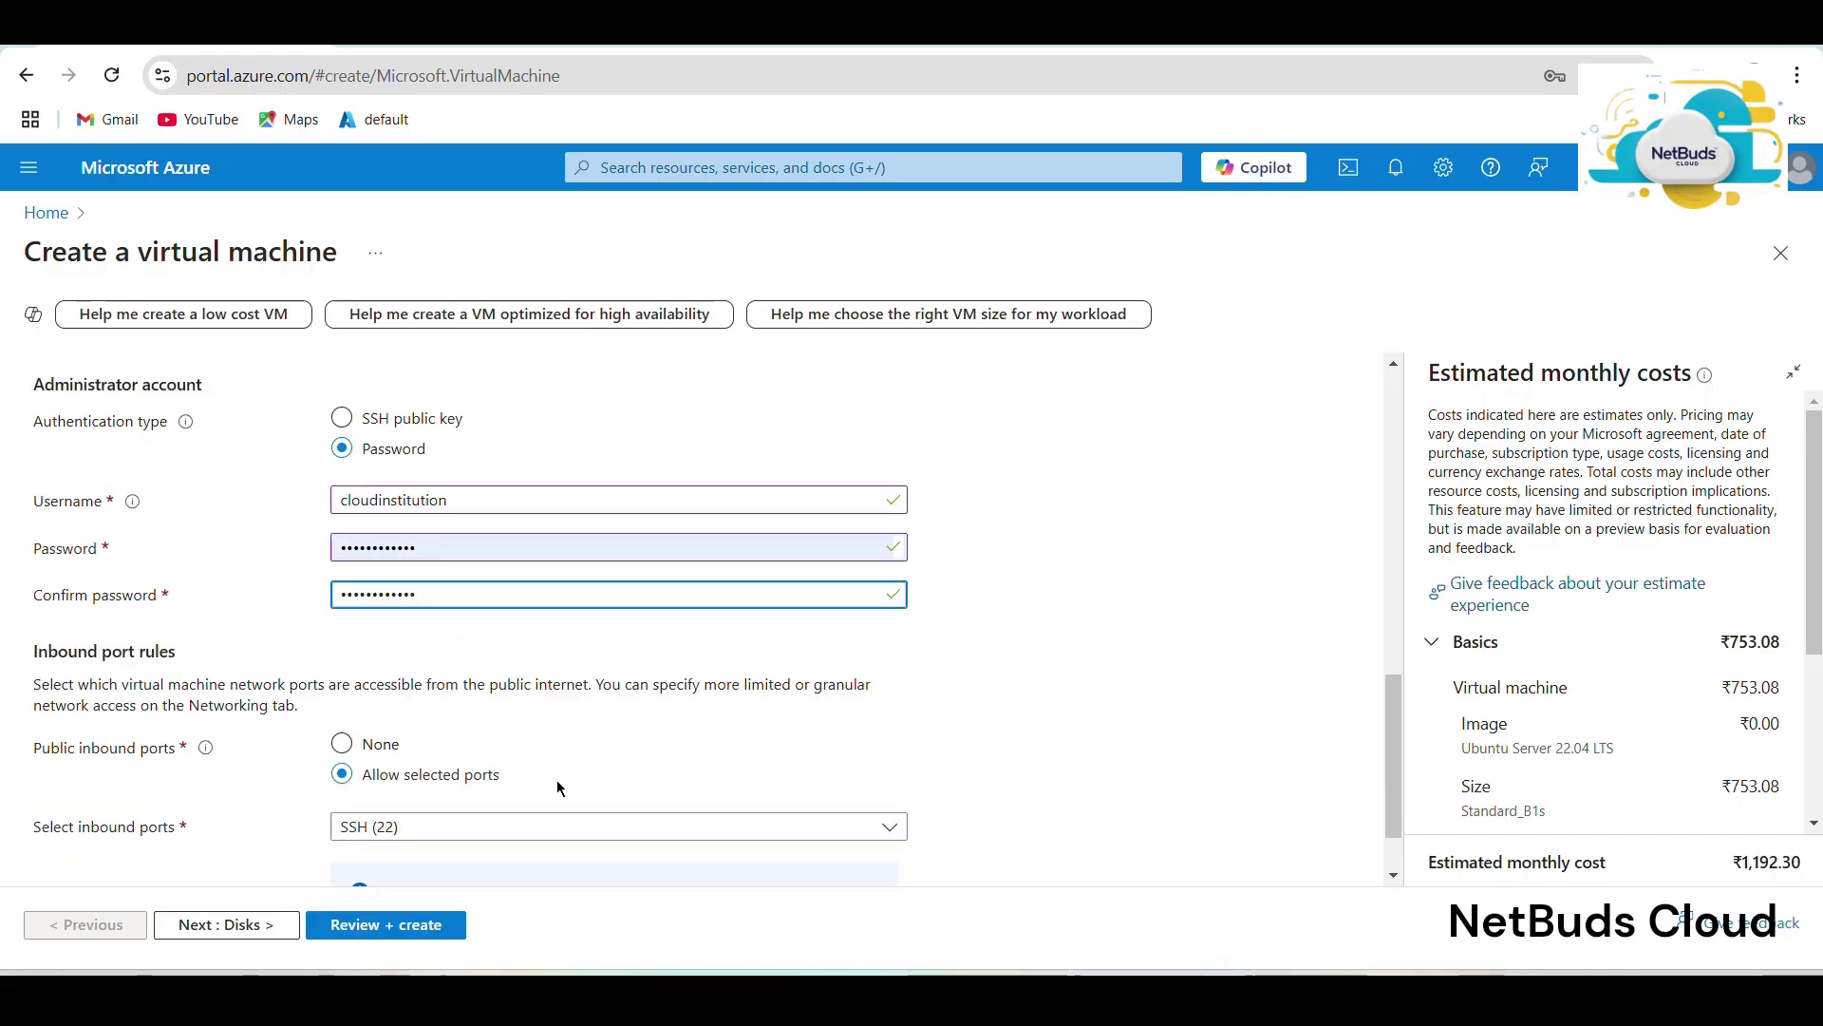
click(382, 734)
click(358, 774)
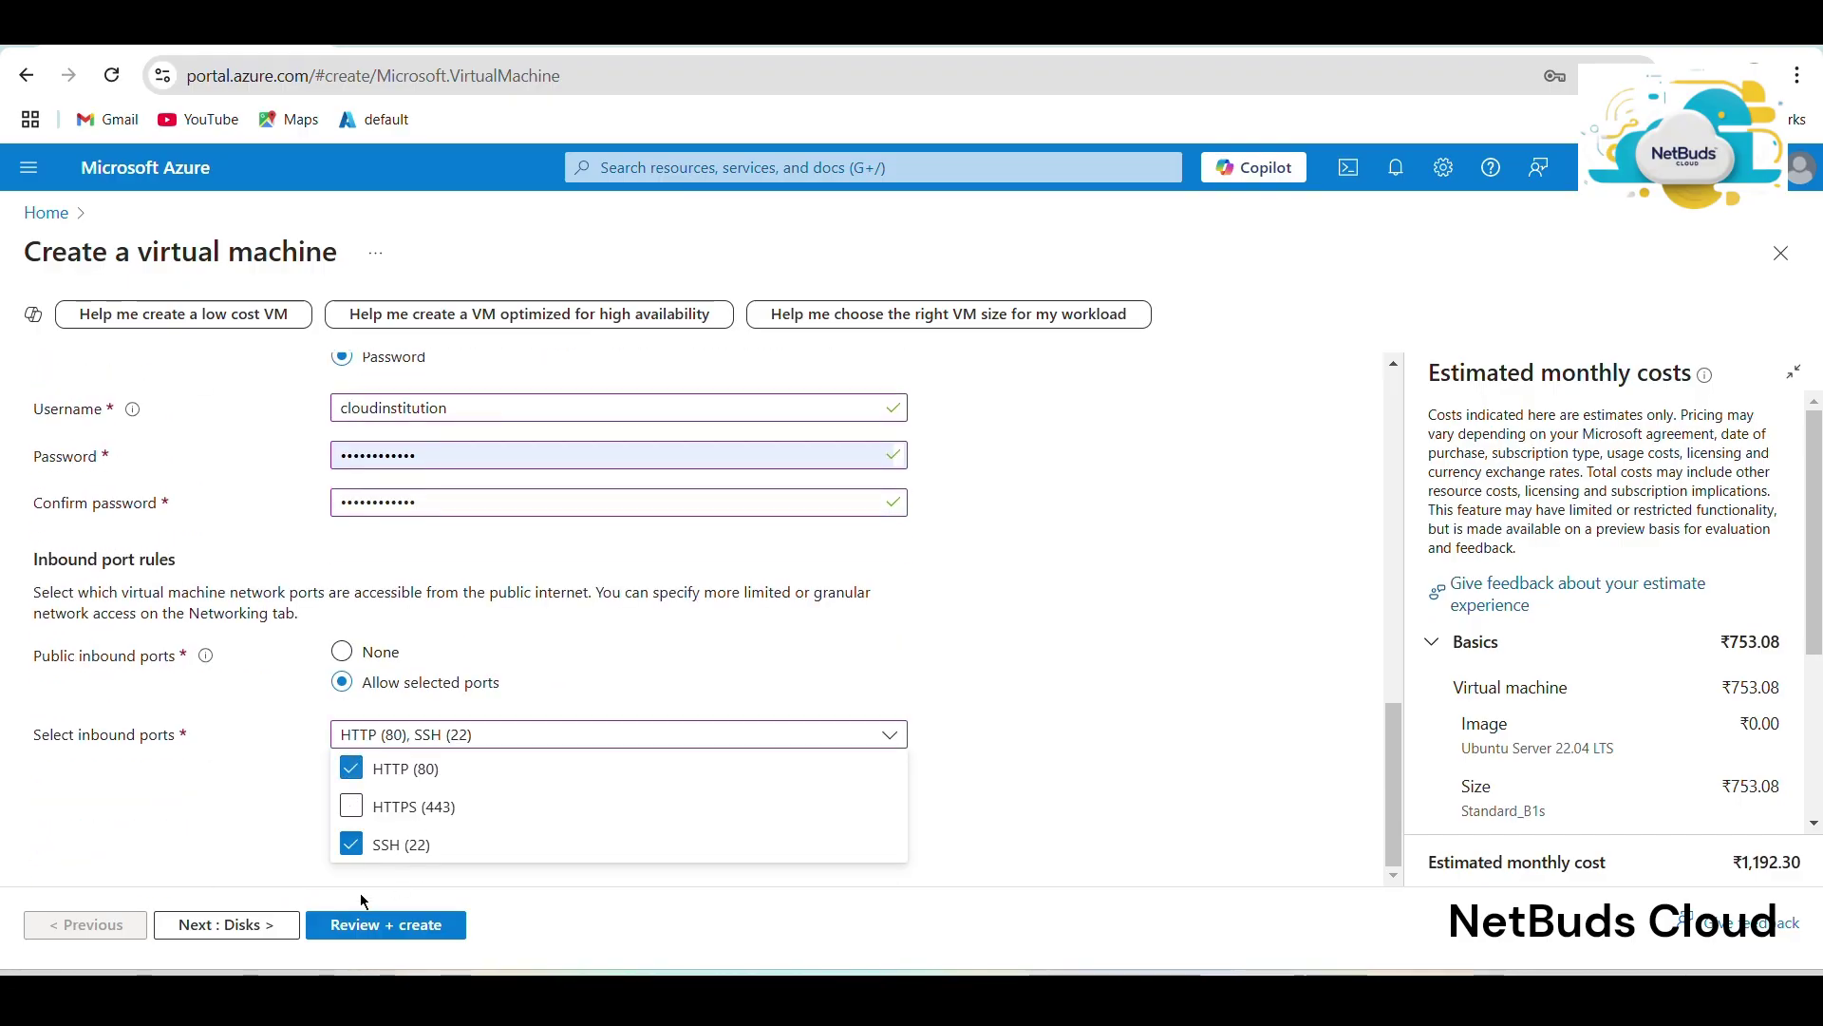
click(242, 921)
Validate and create the second VM, then duplicate the browser tab.
click(270, 927)
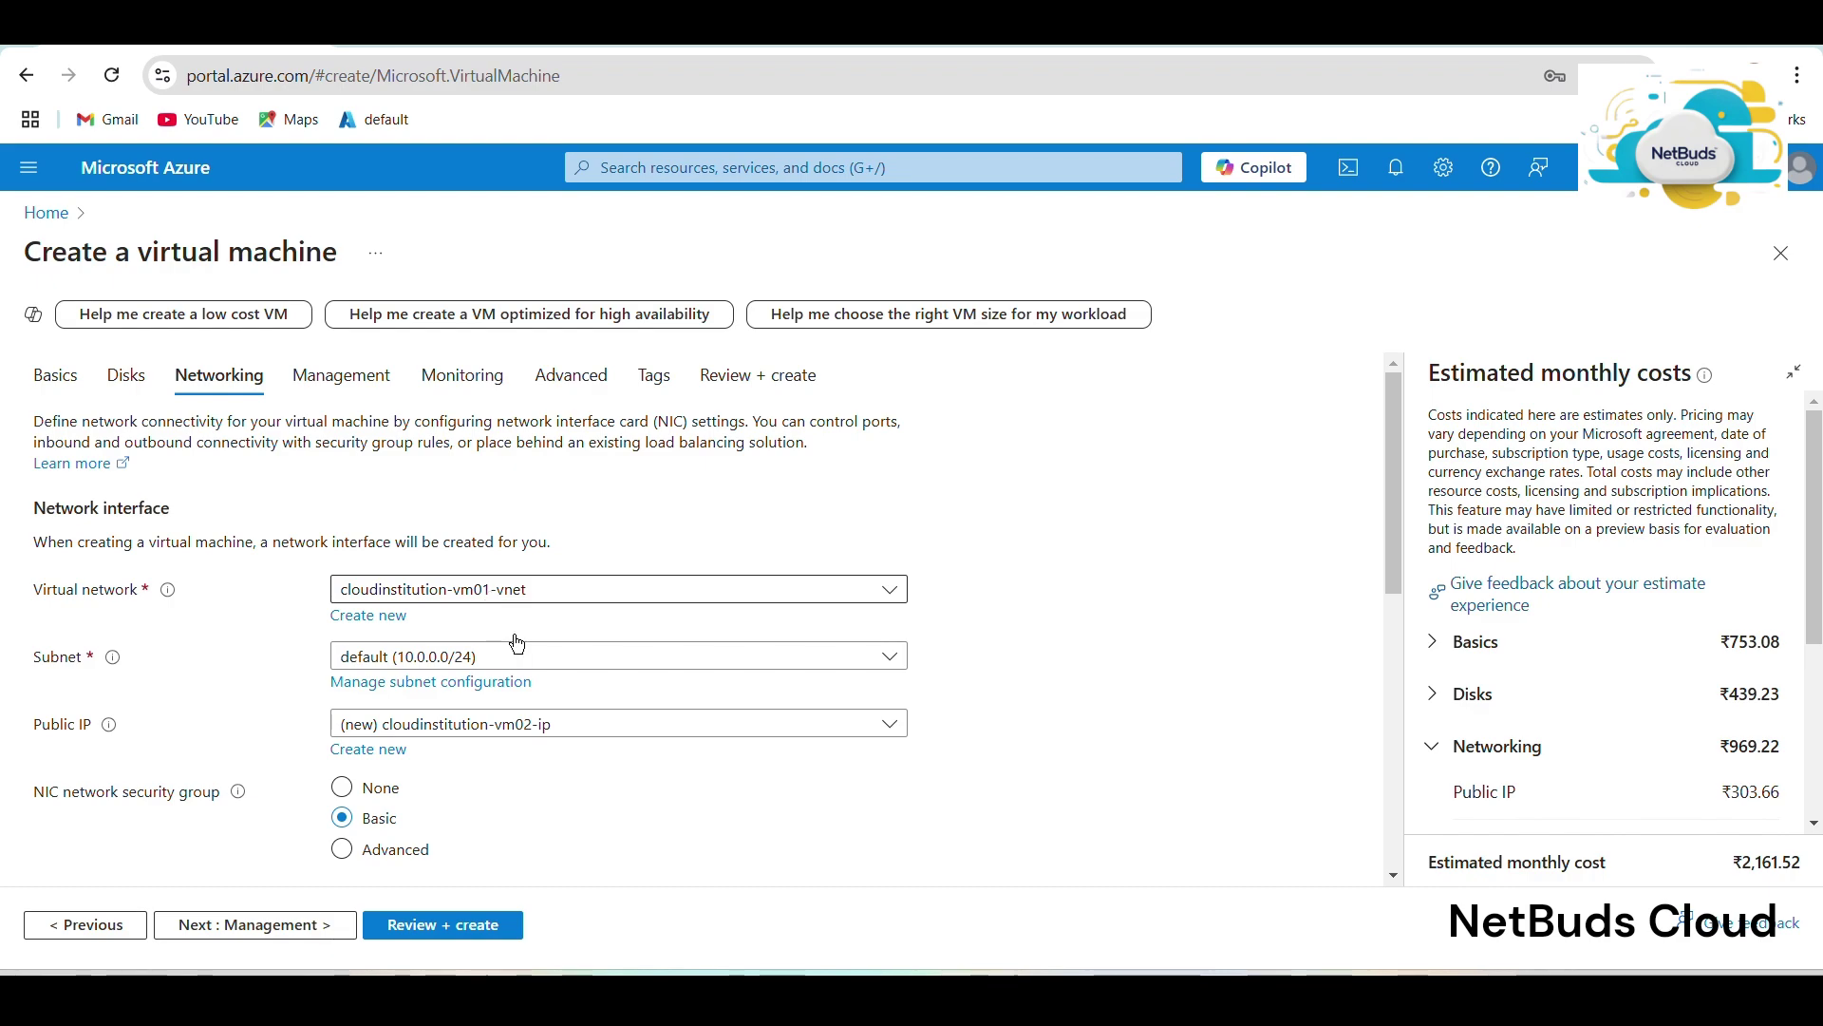
click(429, 926)
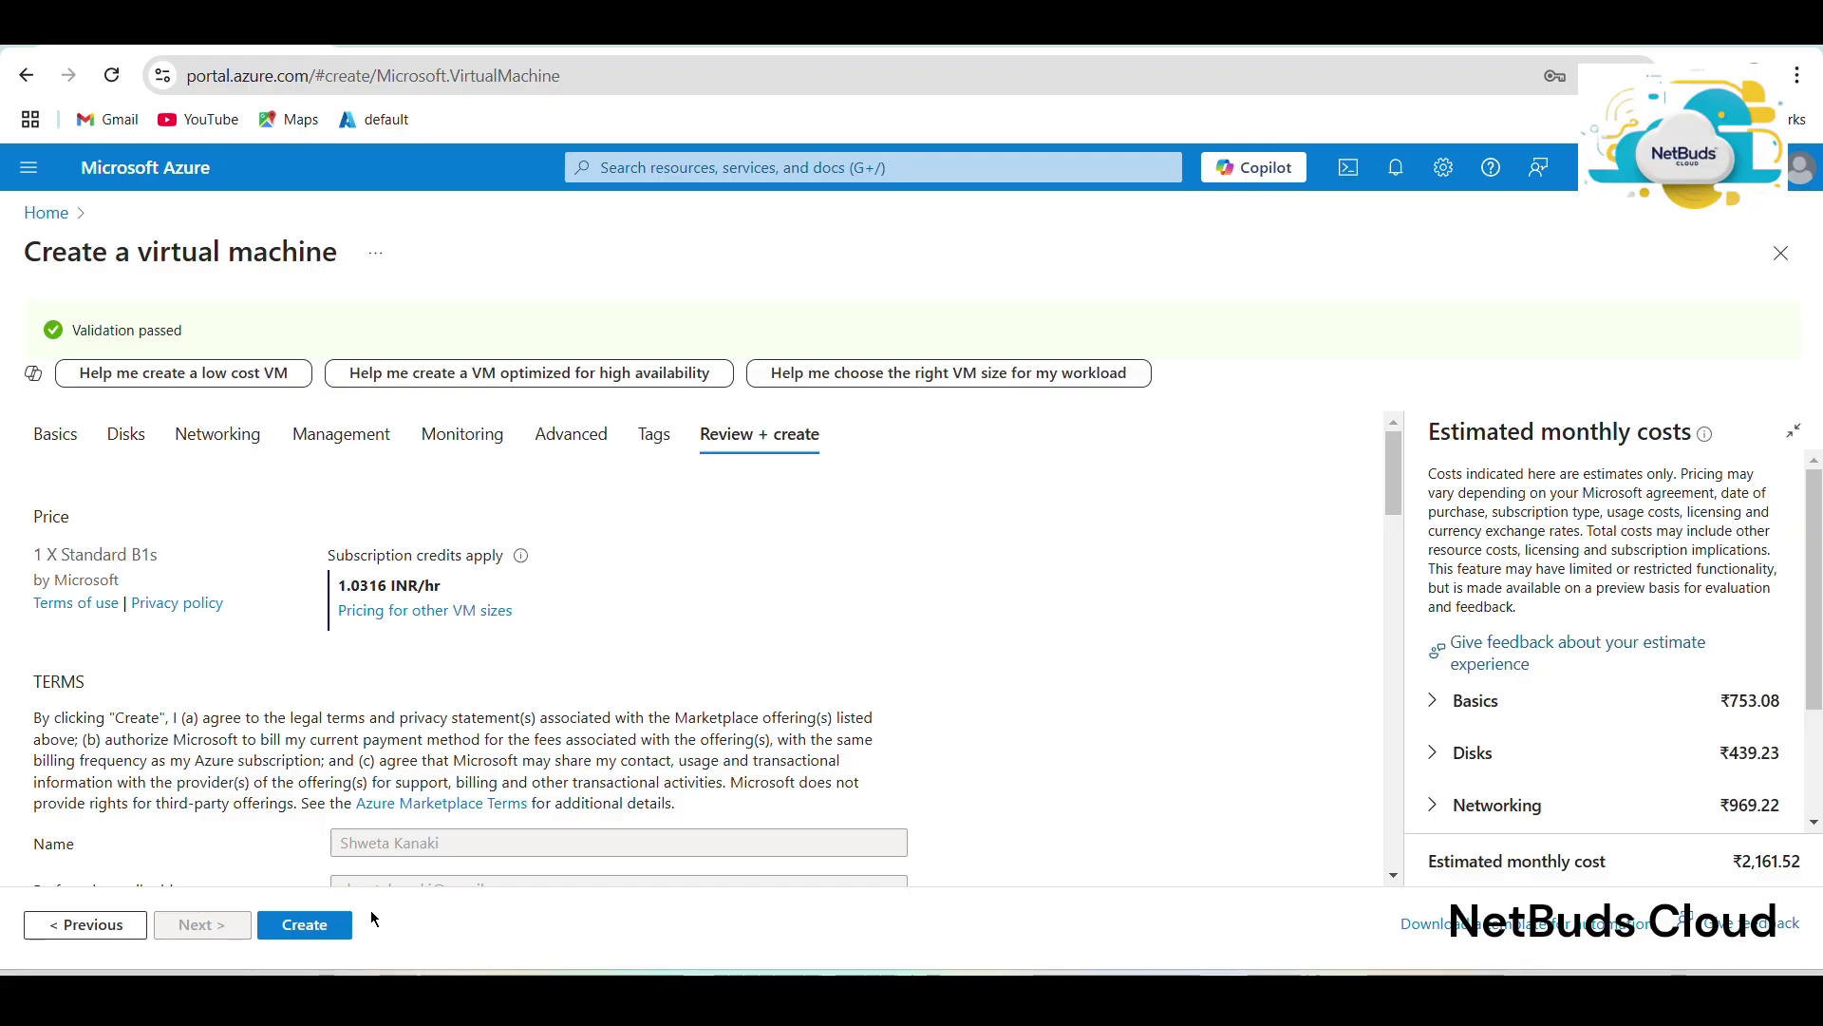
click(329, 928)
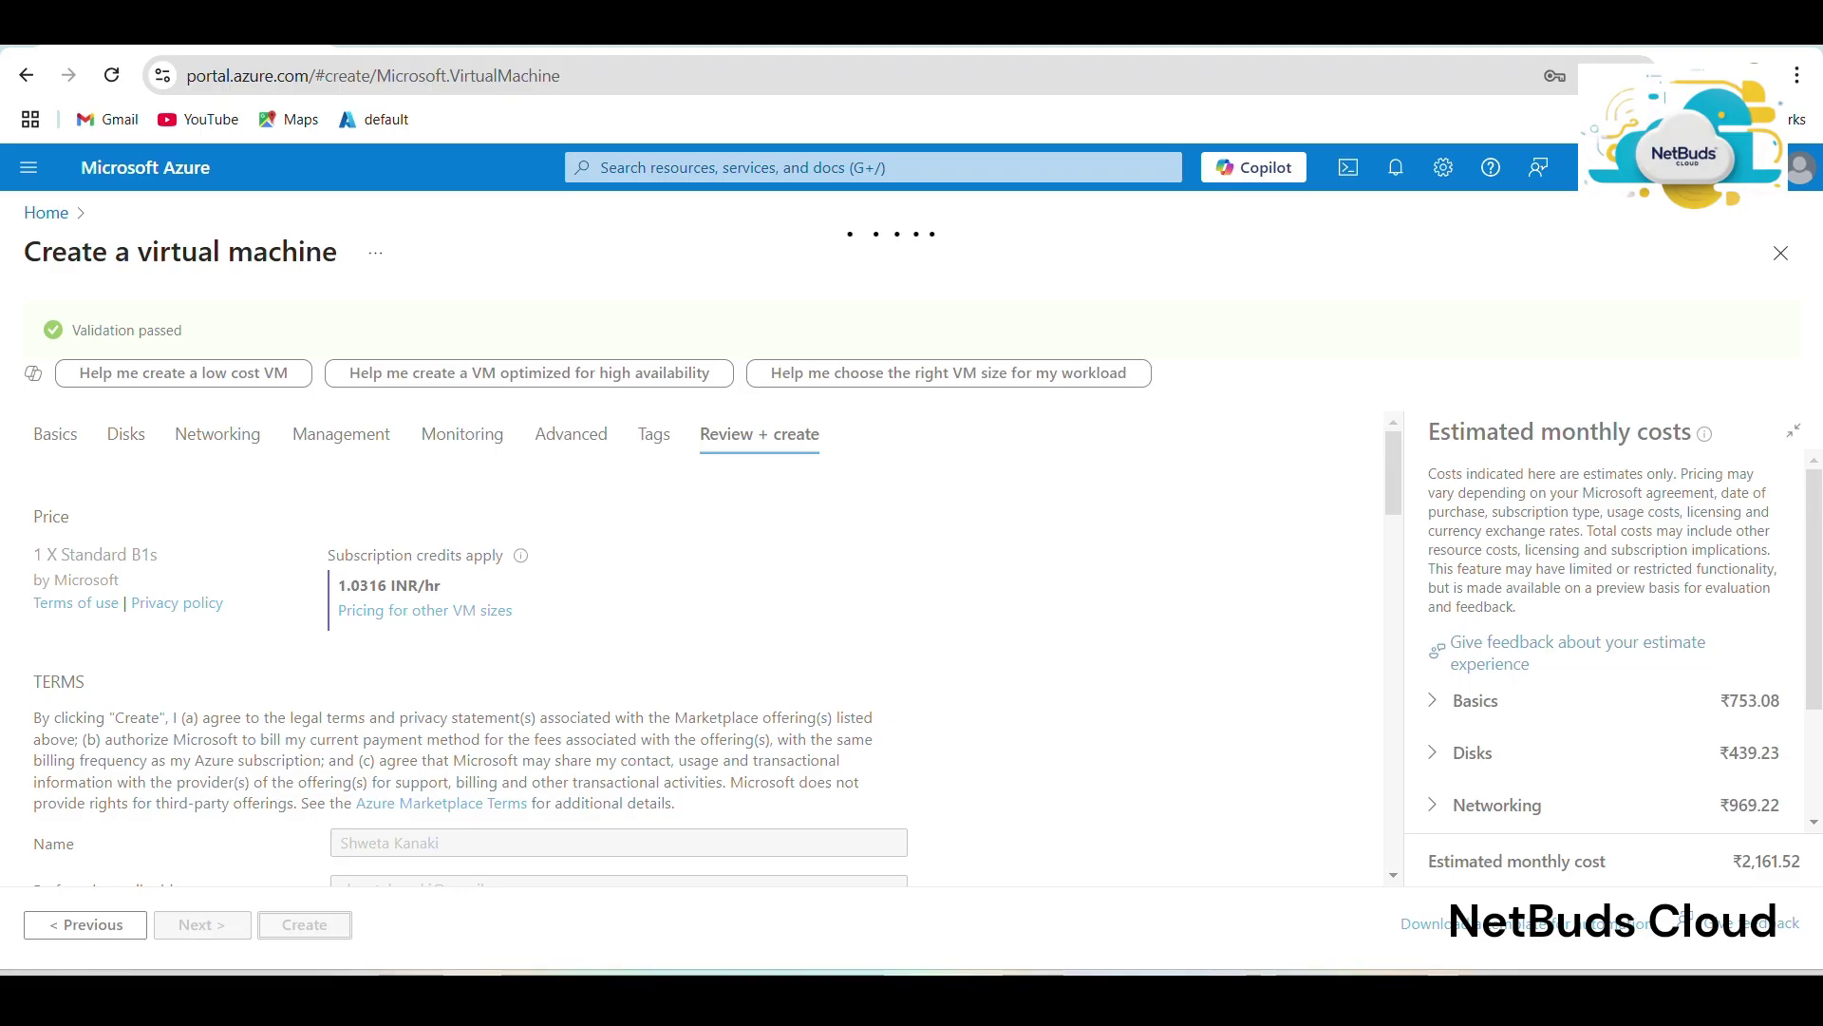
right_click(160, 33)
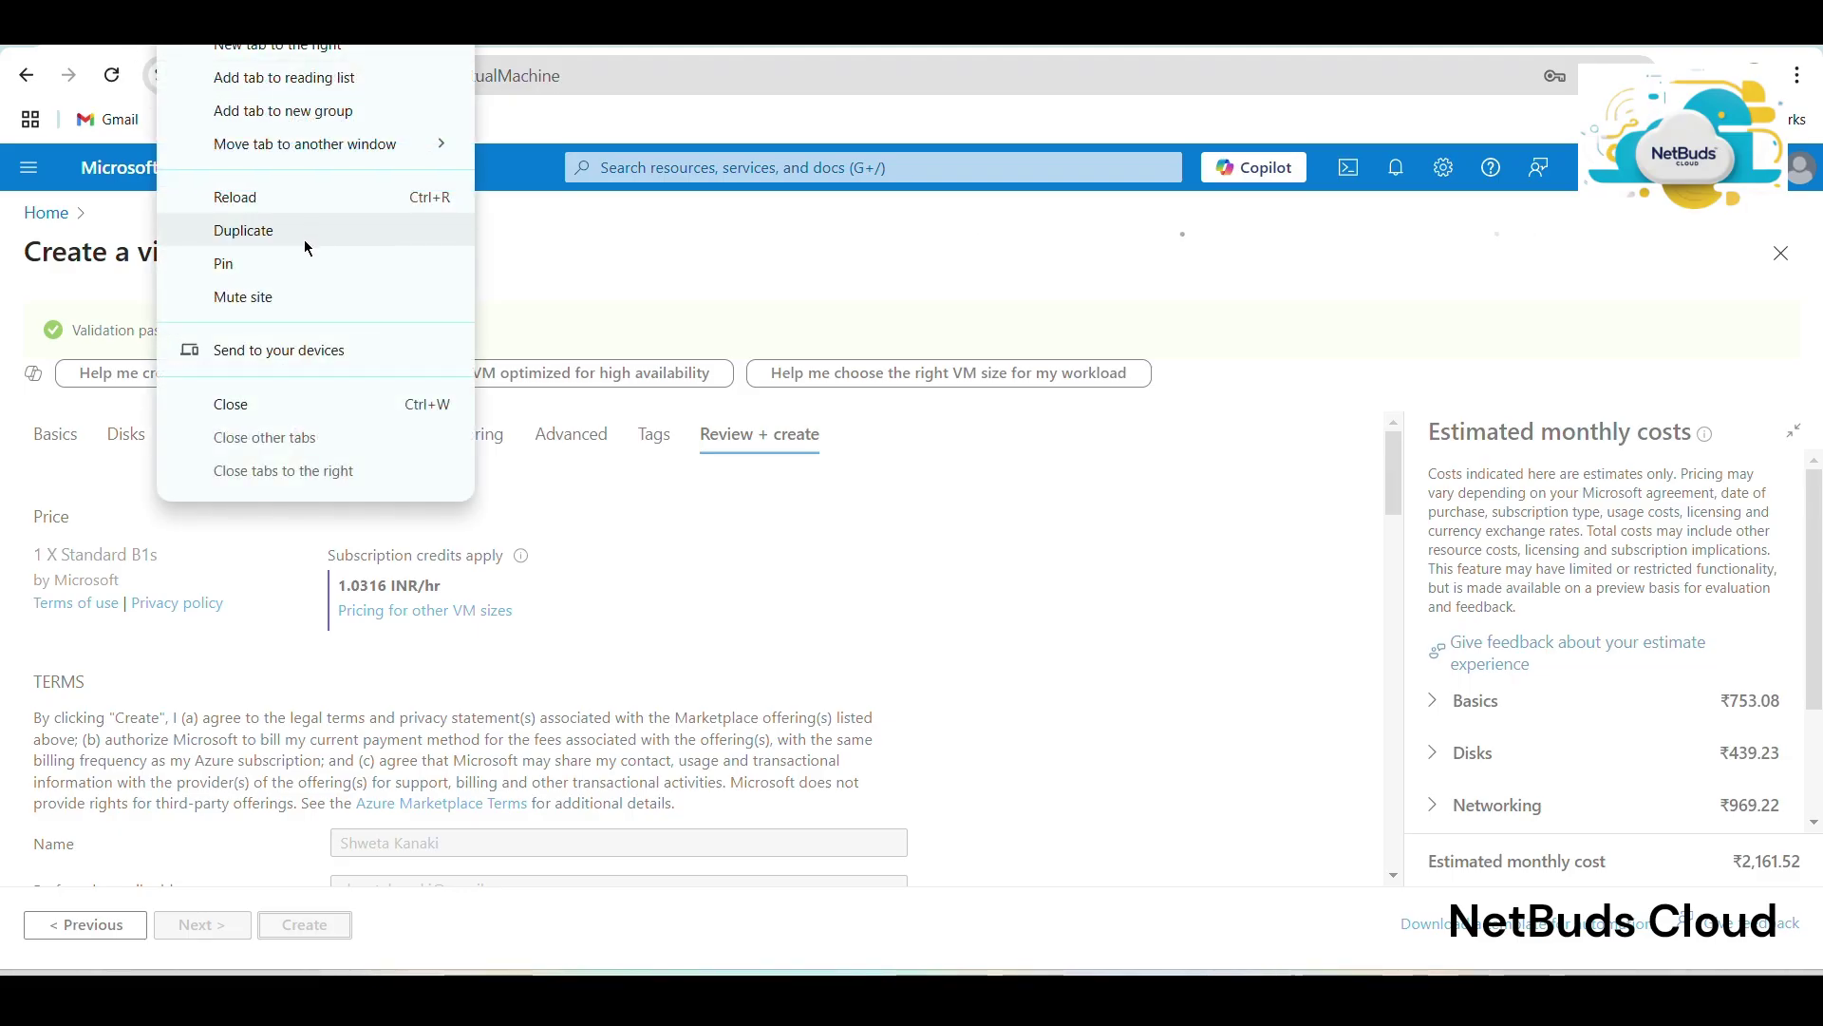
click(305, 245)
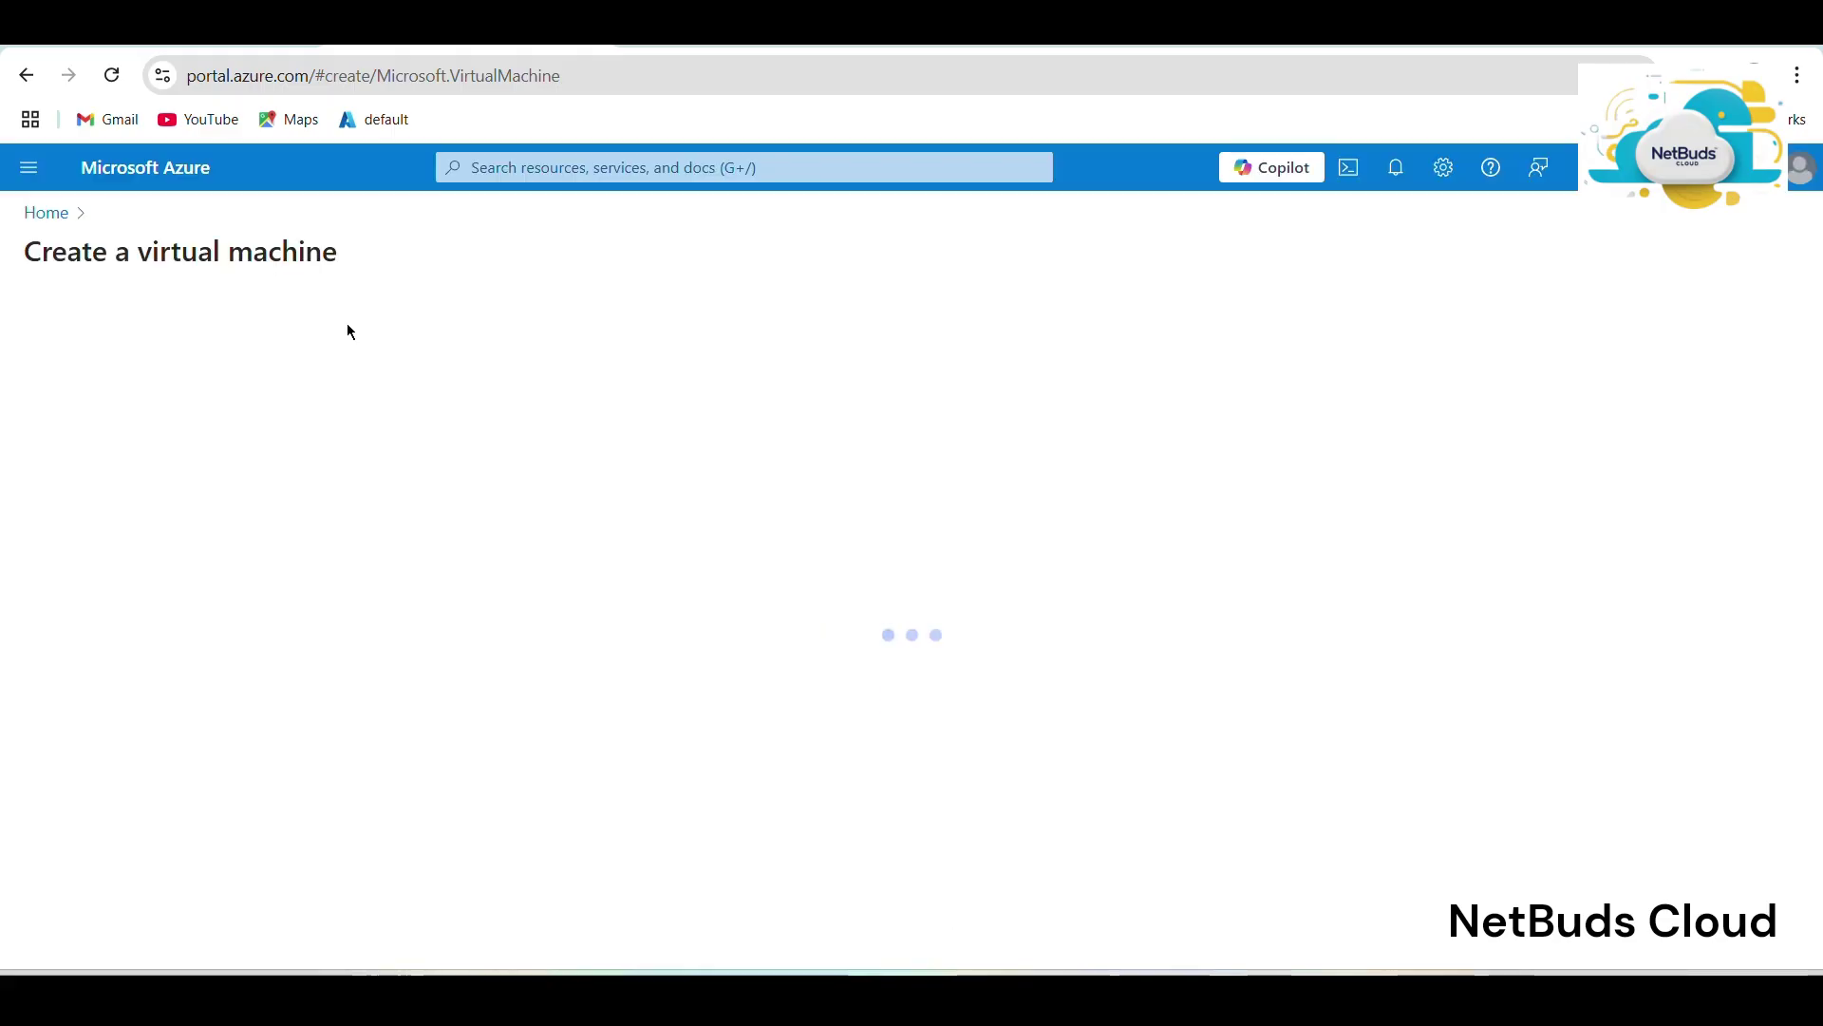
Open cloudinstitution-vm01's overview and copy its public IP 40.83.183.85.
click(34, 212)
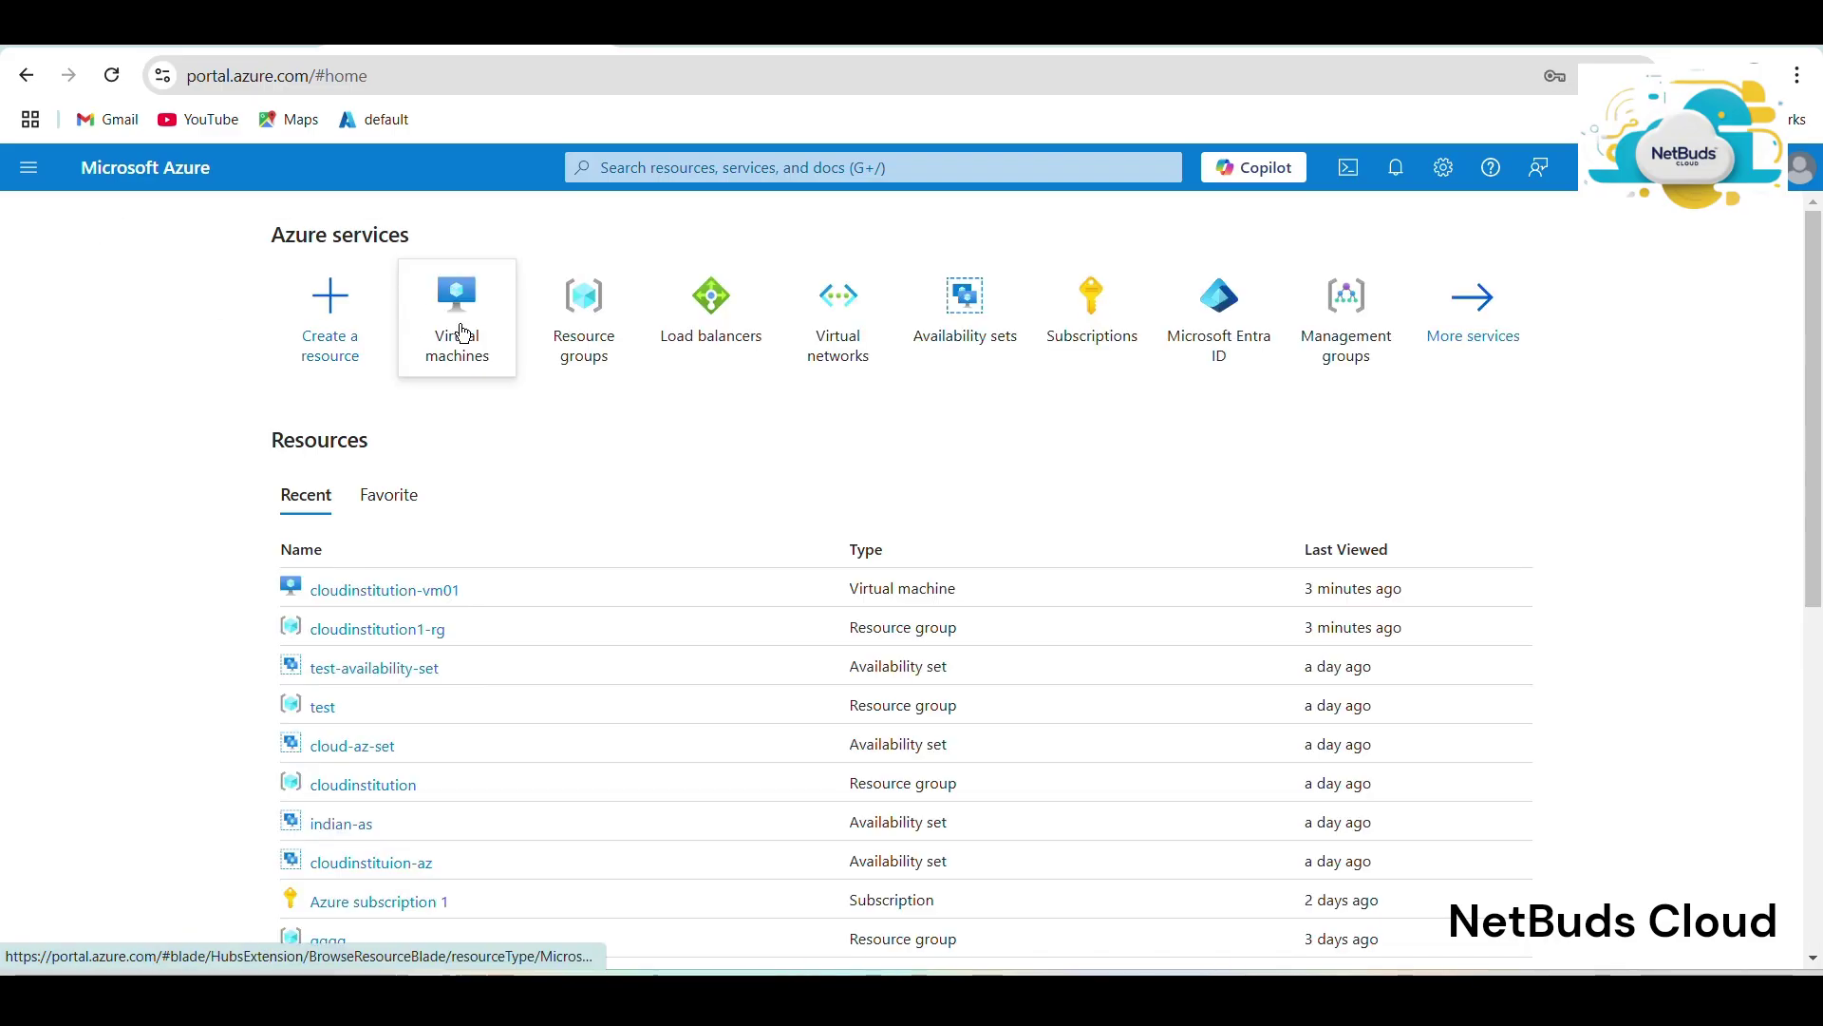
click(461, 331)
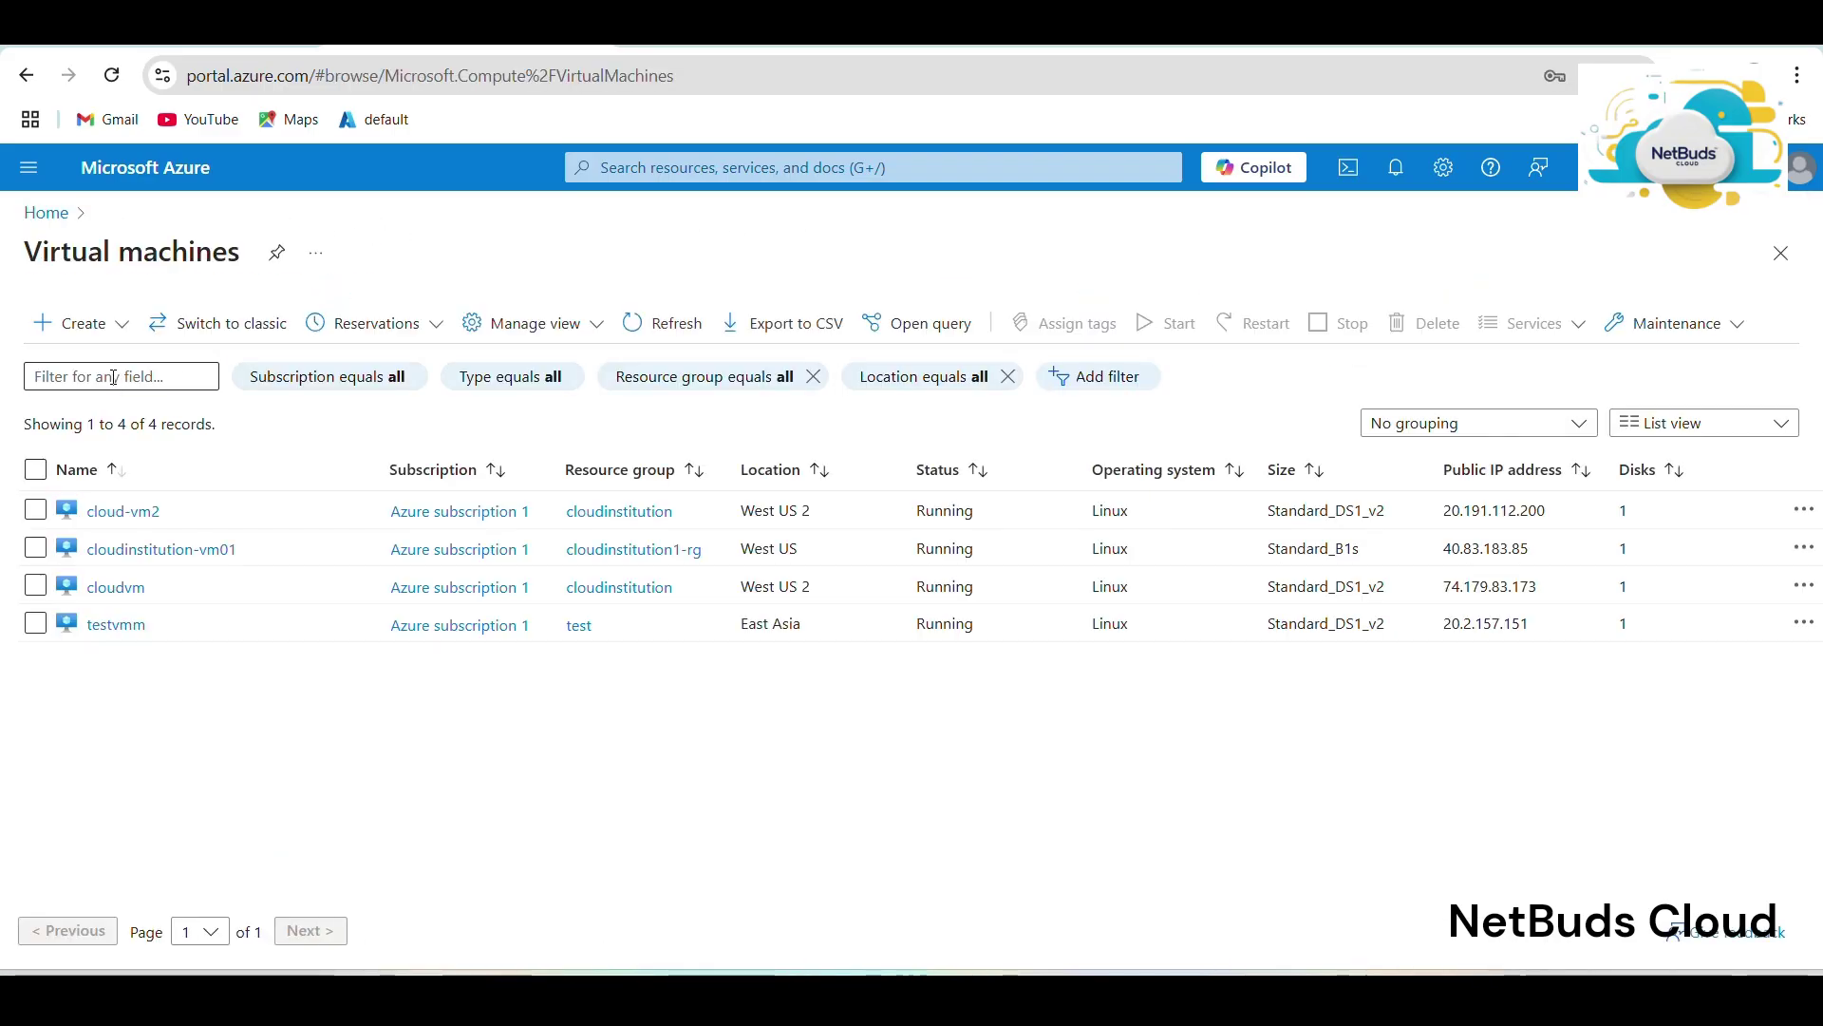
click(150, 550)
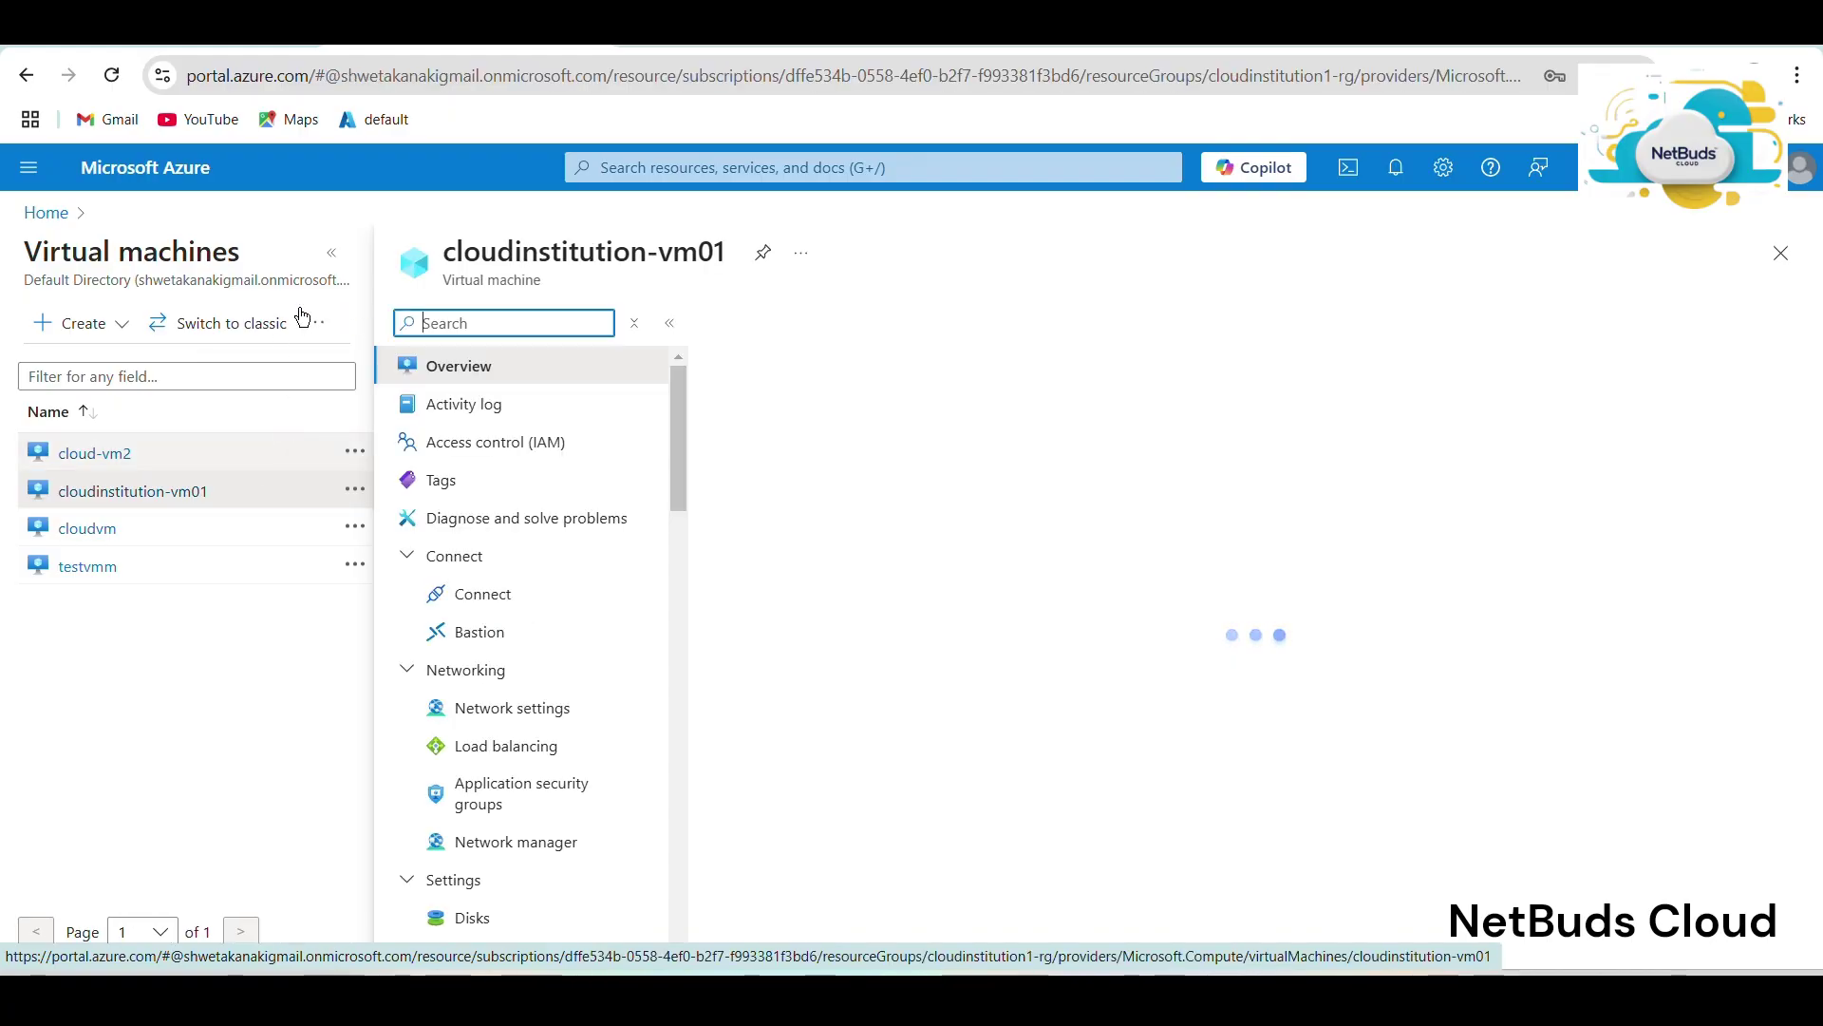
click(329, 253)
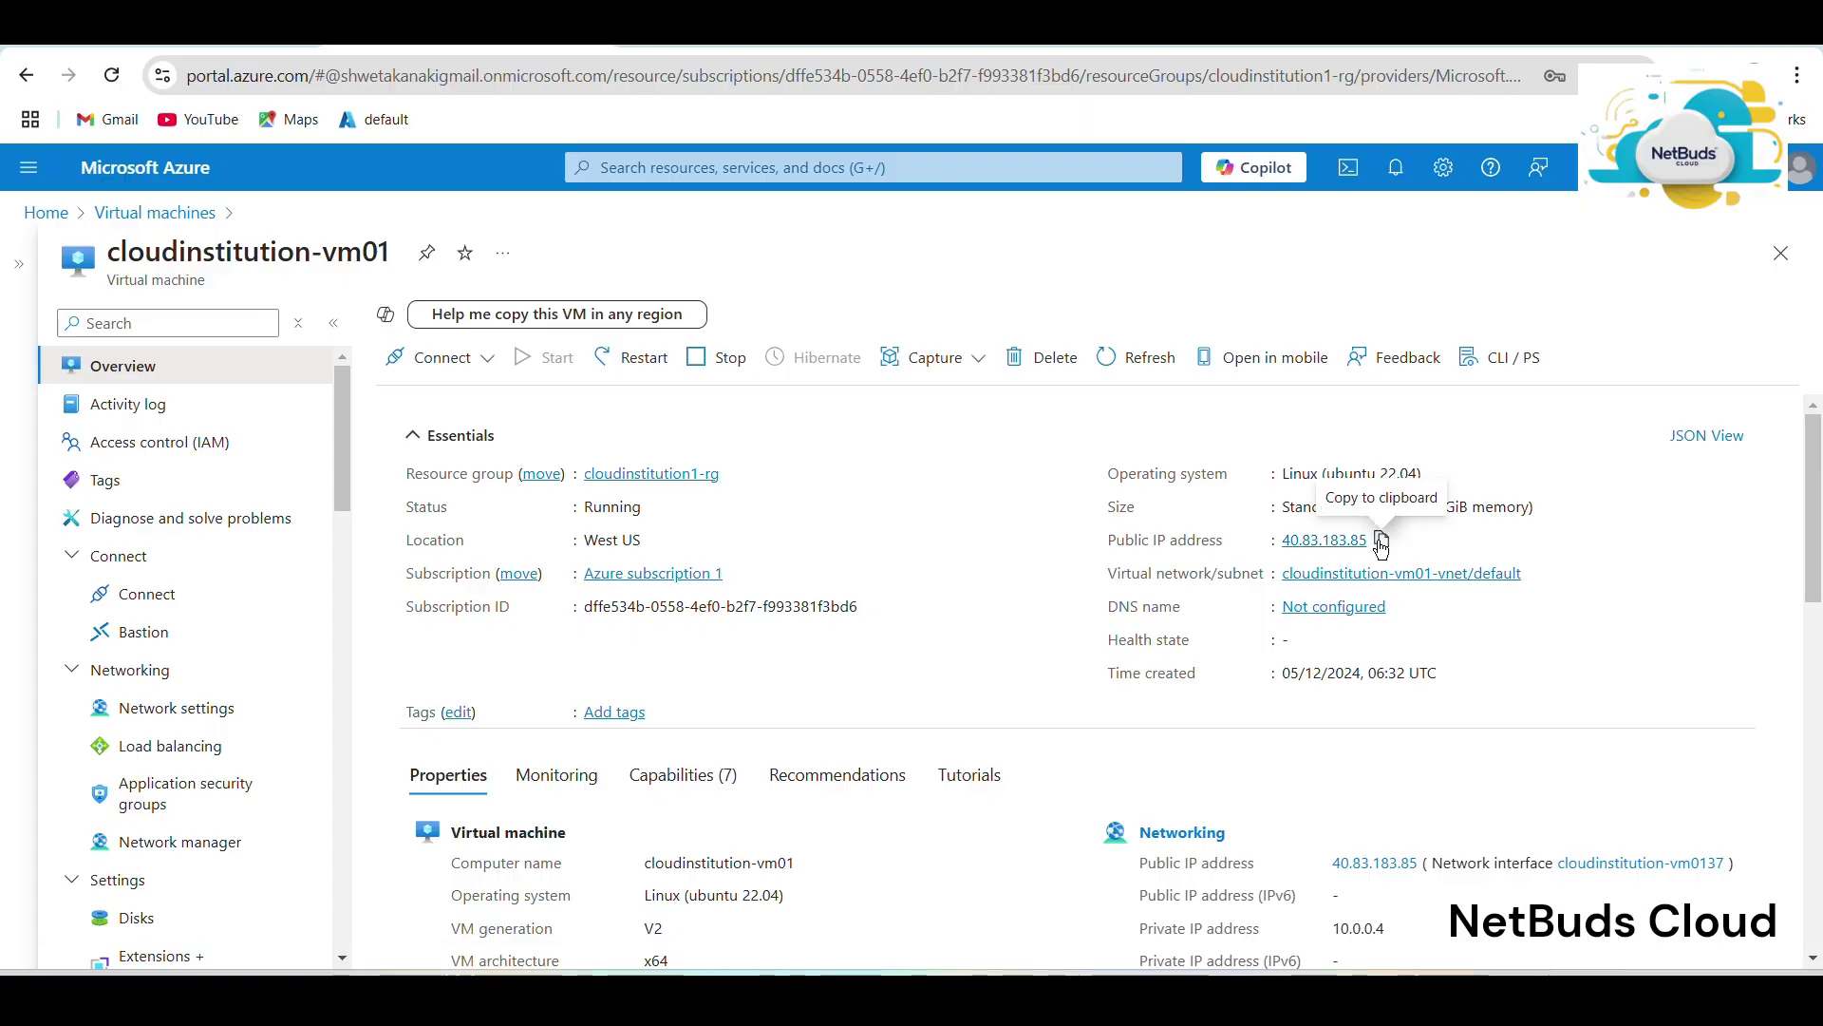
click(1381, 541)
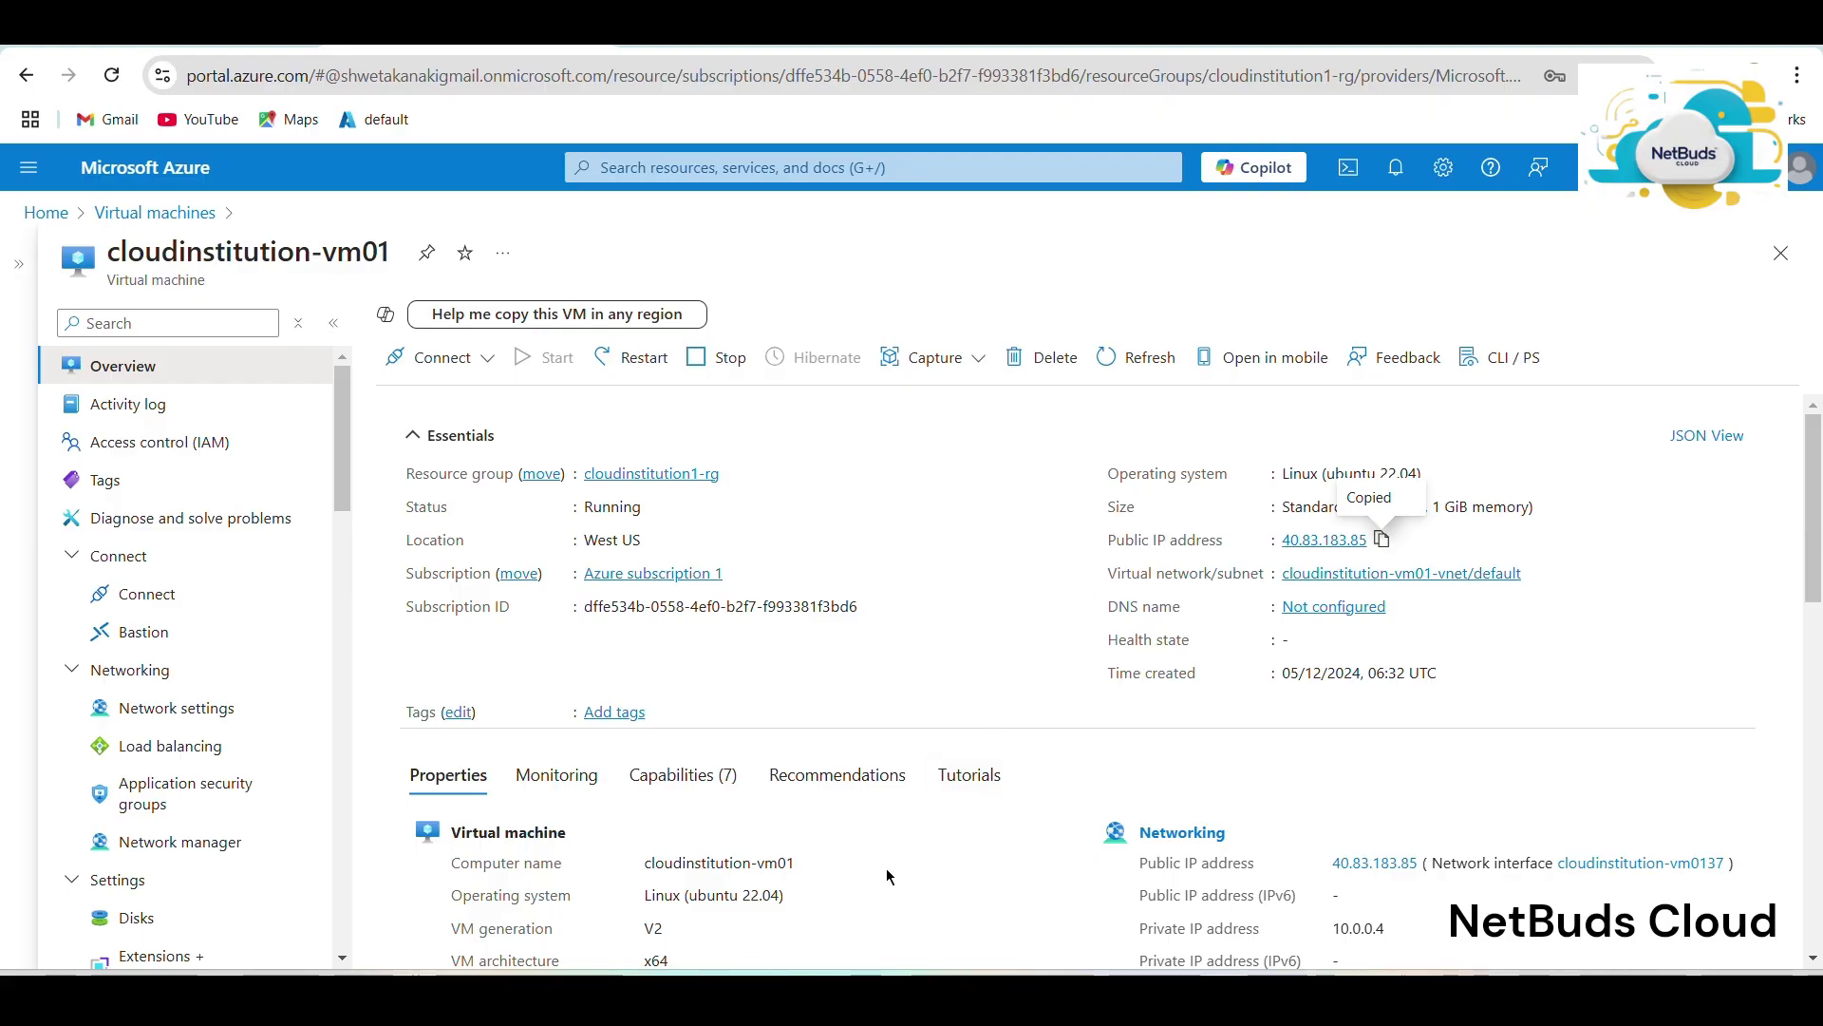
click(668, 994)
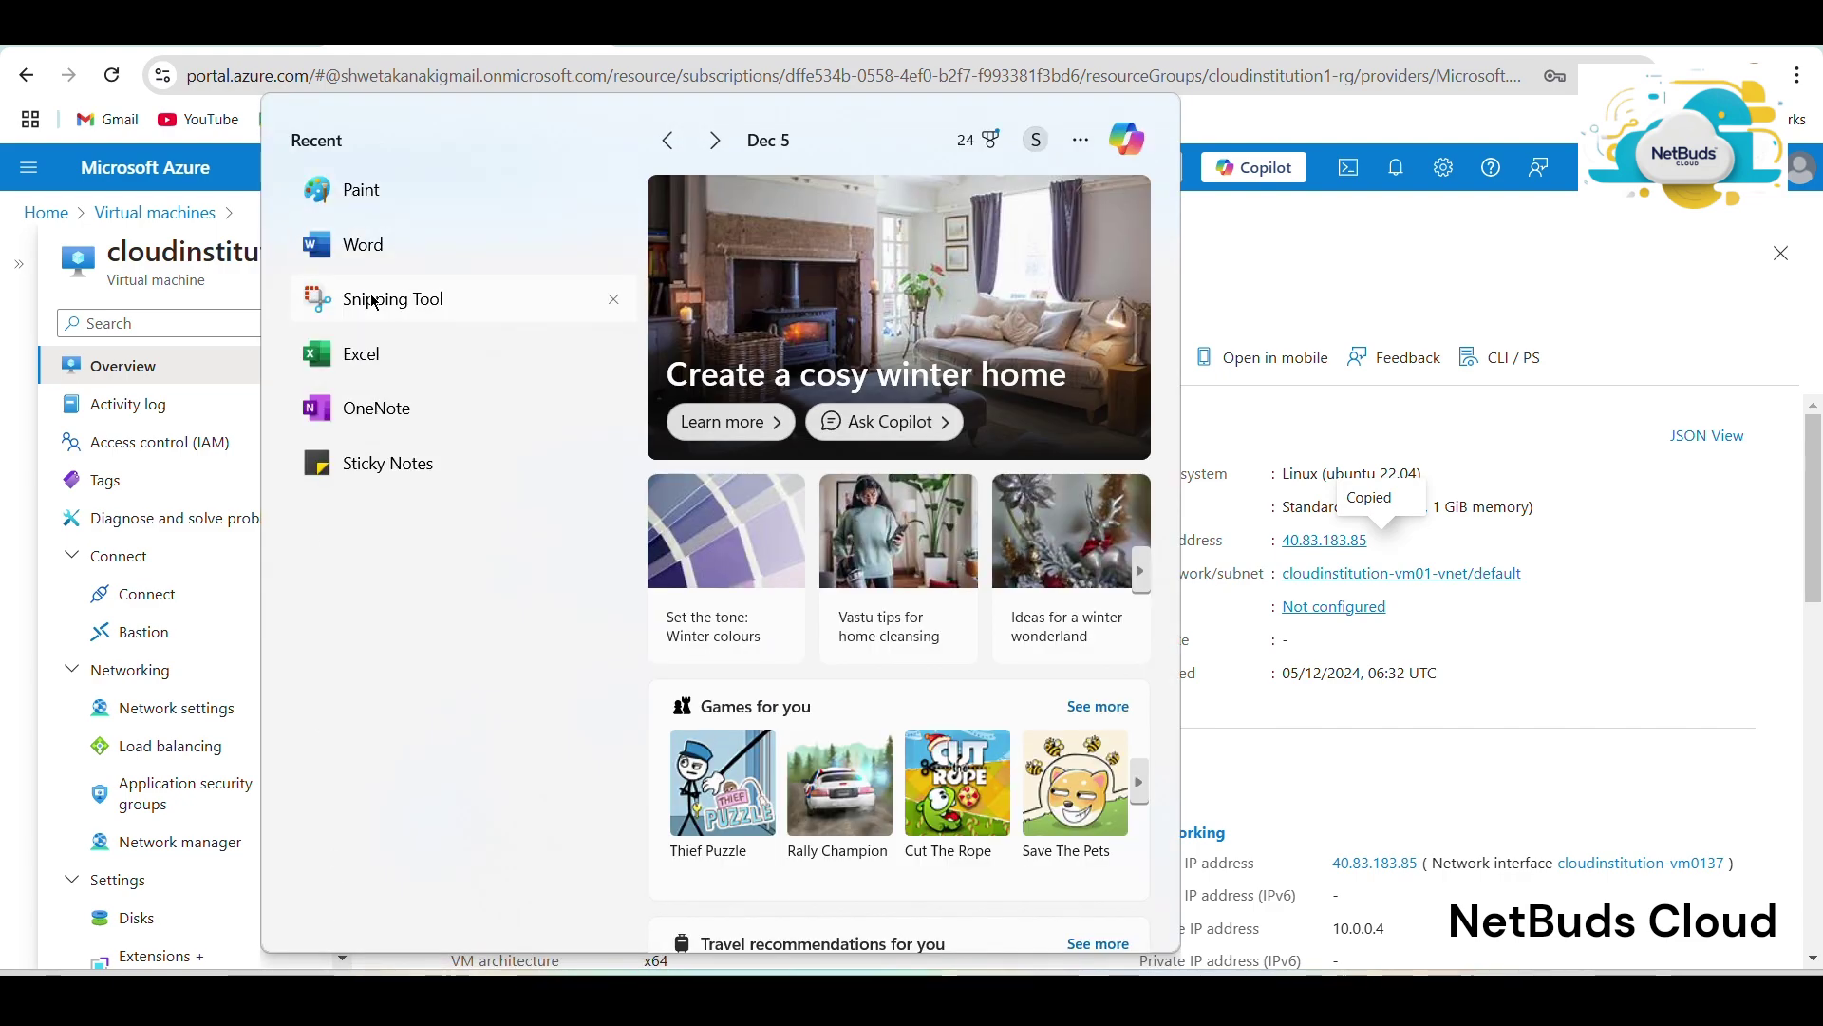
text(cmd)
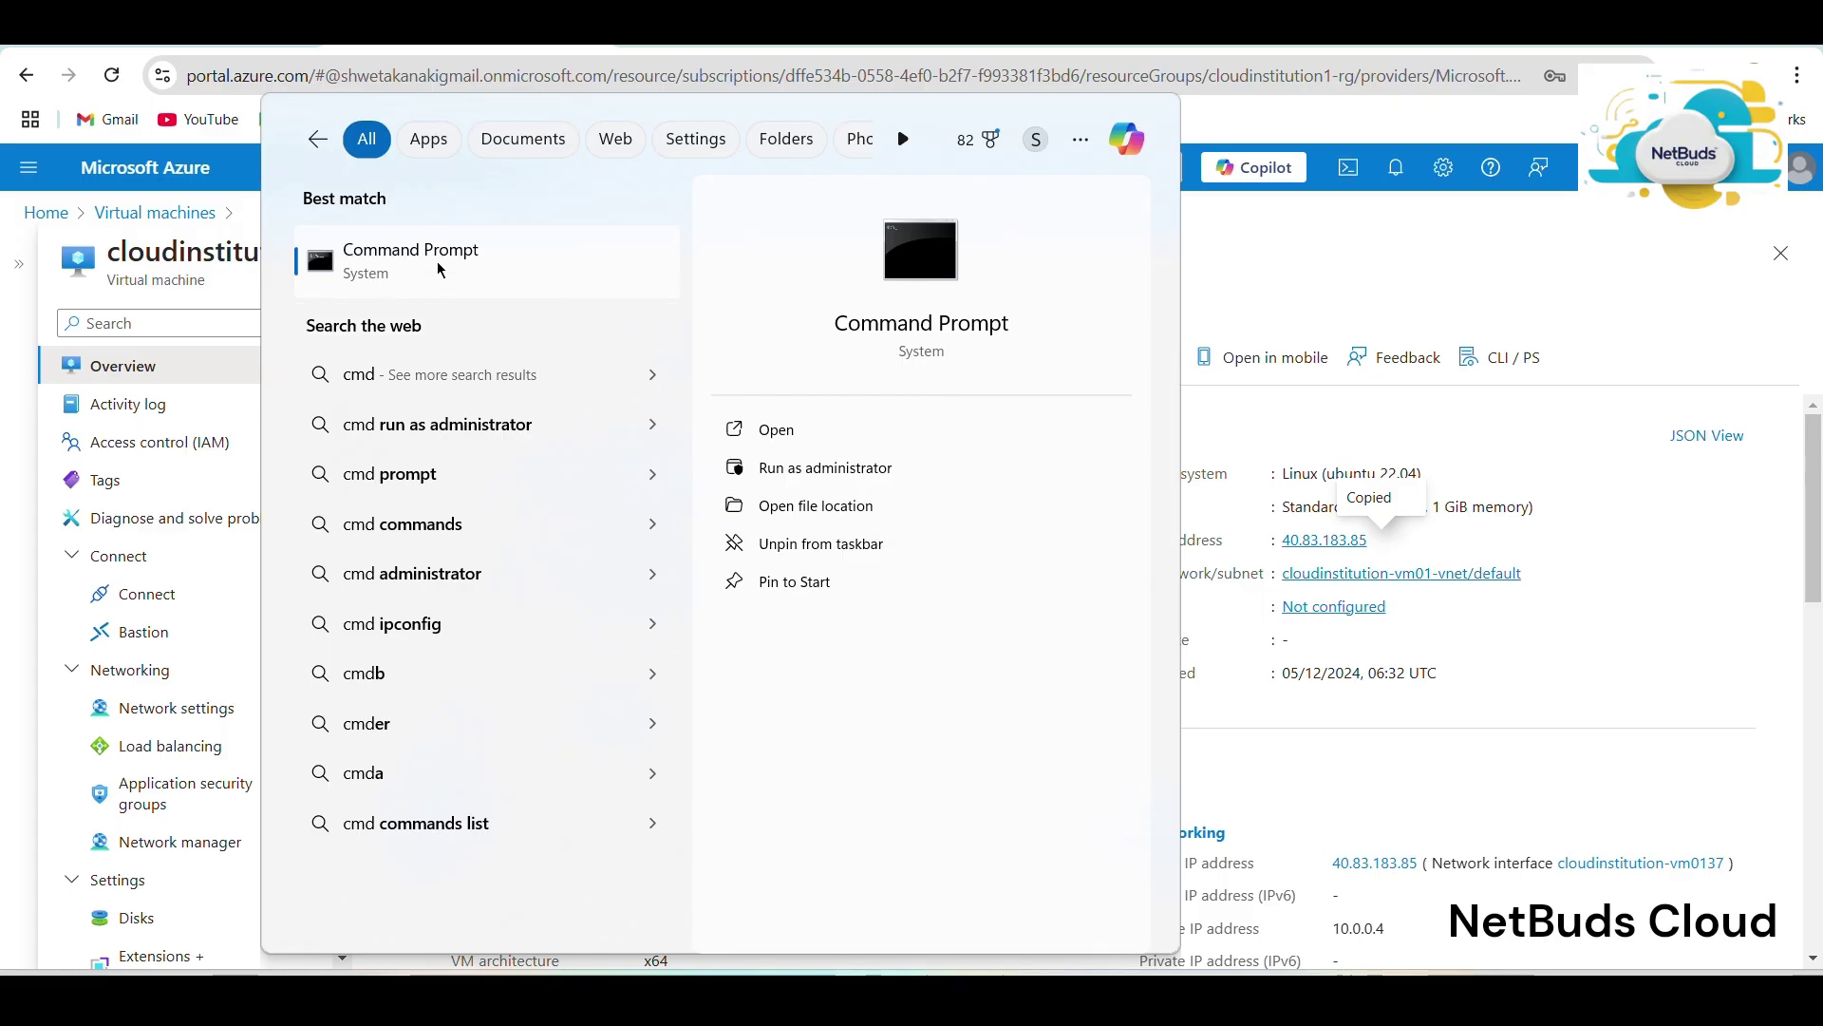
click(436, 260)
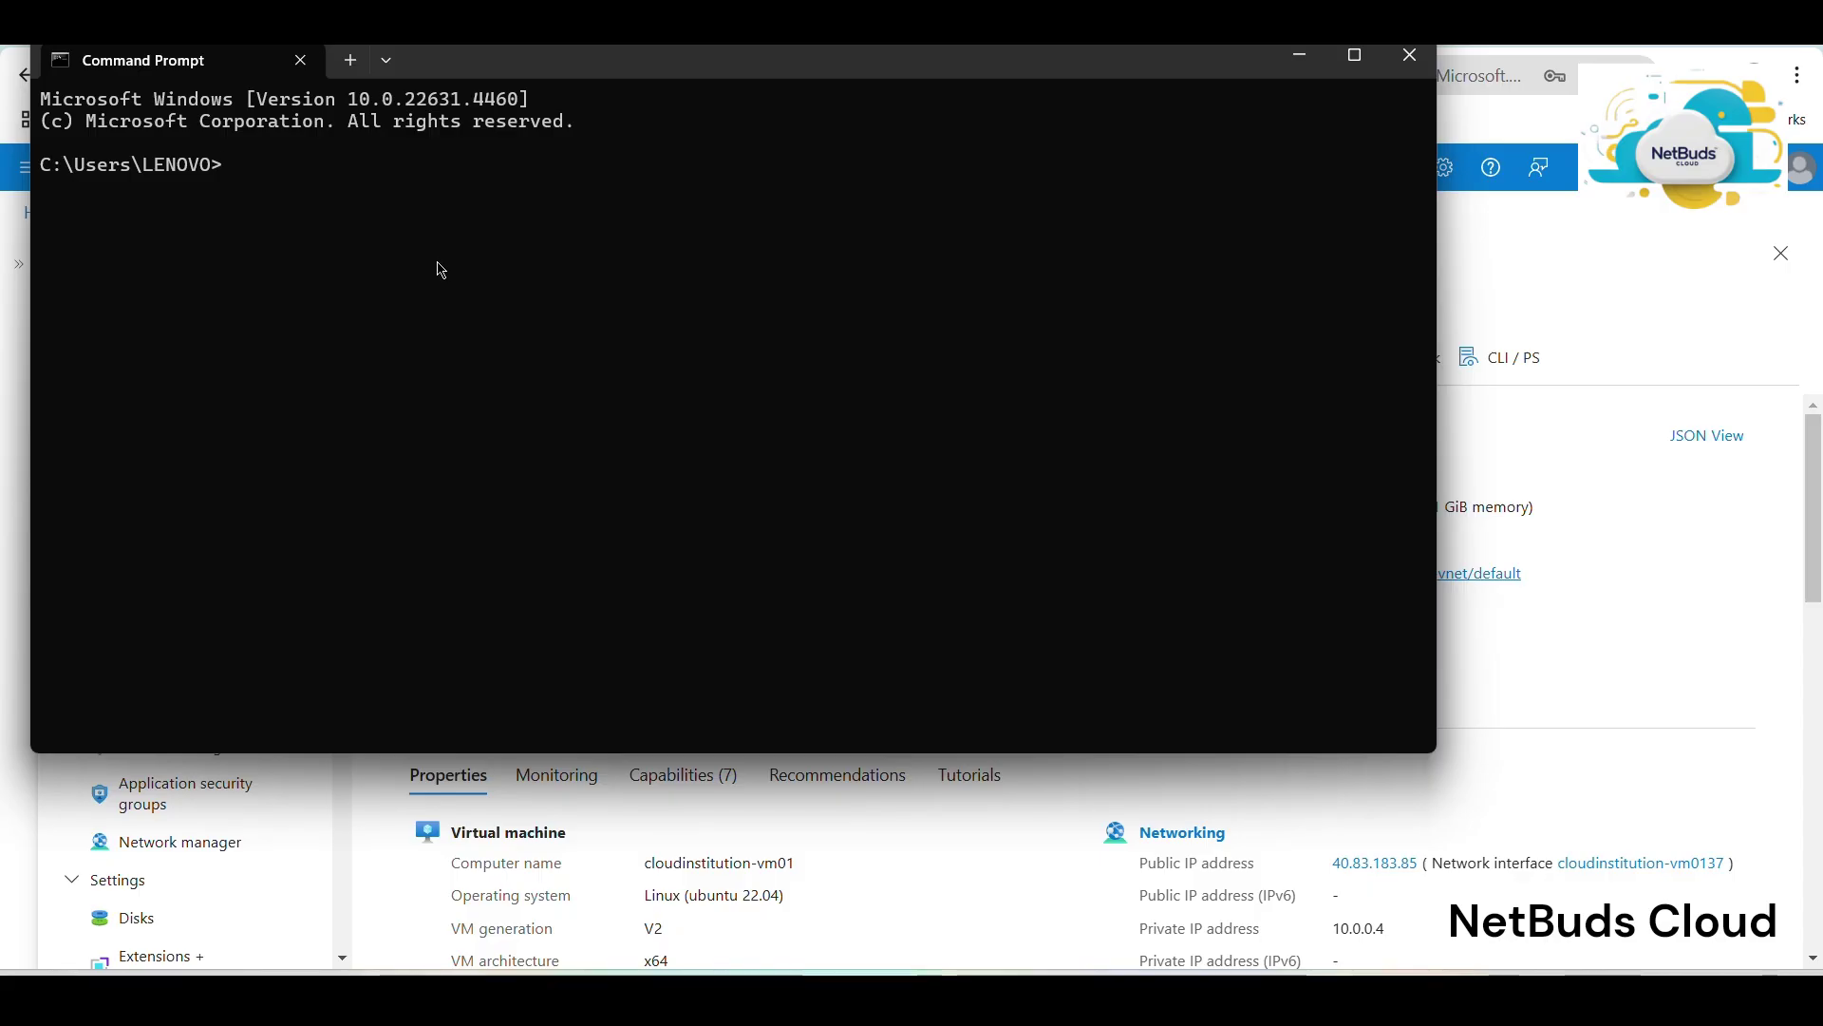
text(ssh clo)
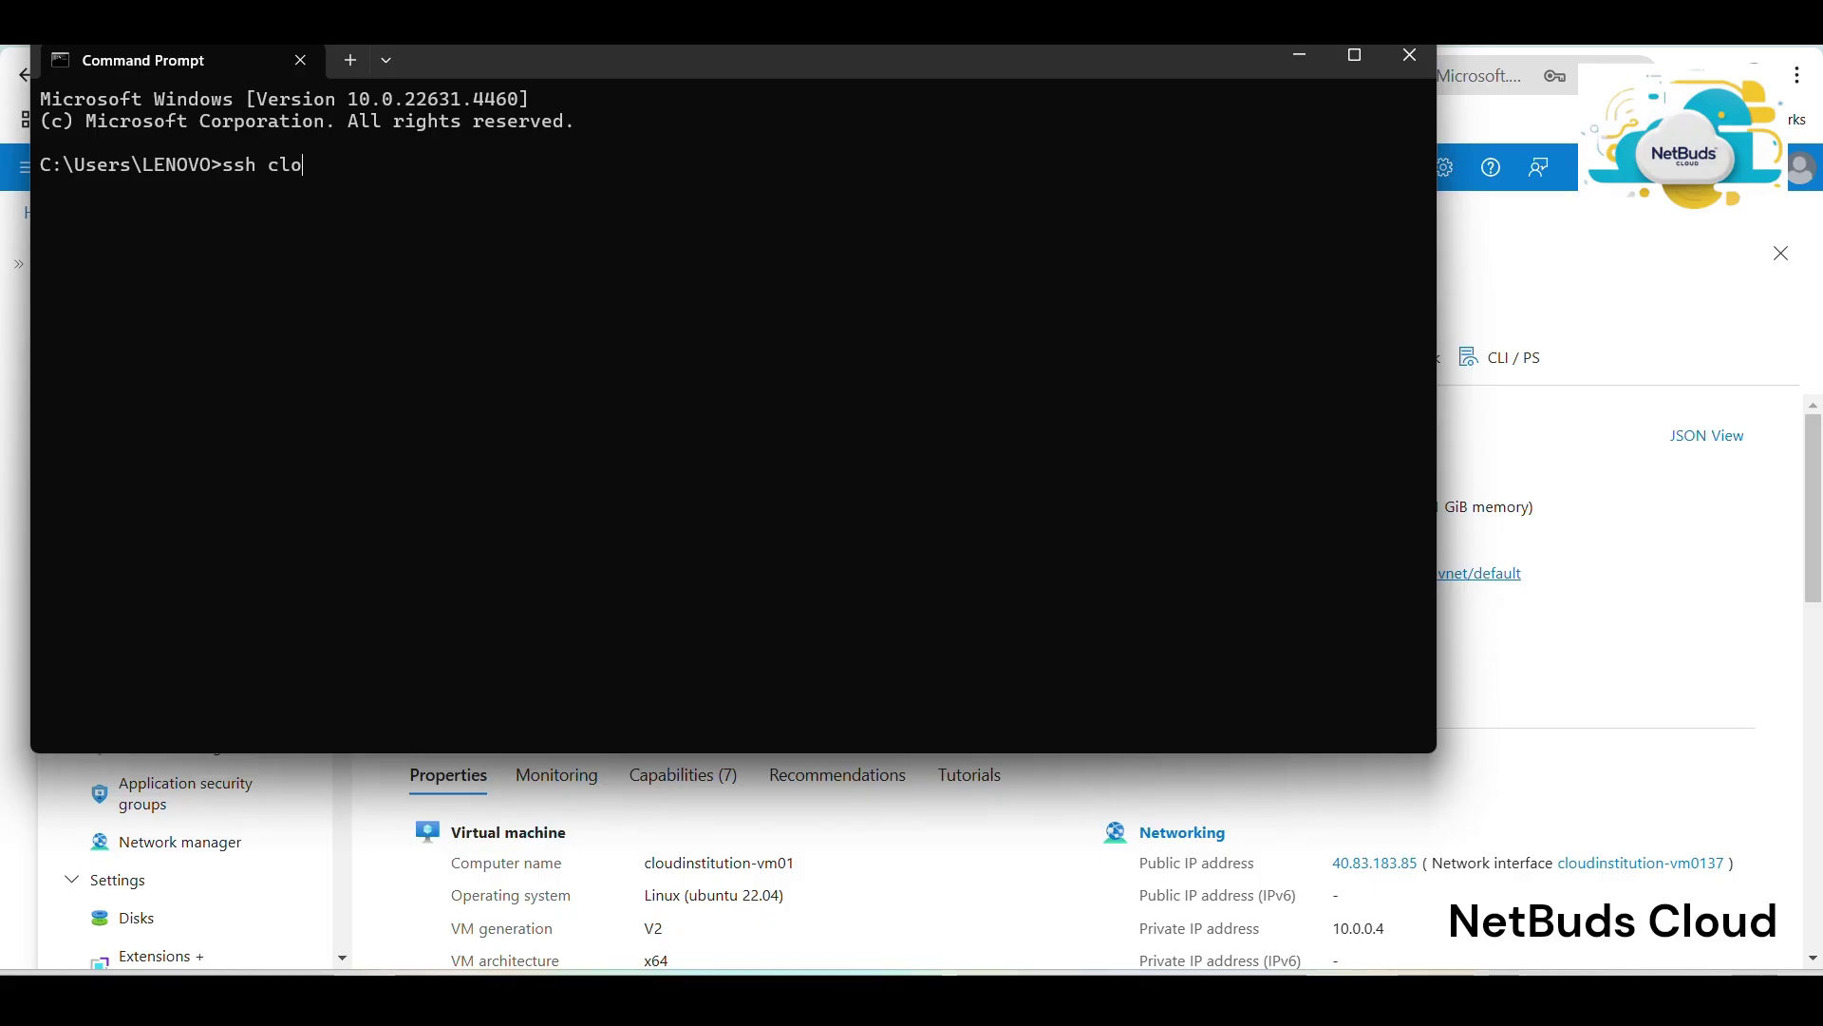
text(udinstitution)
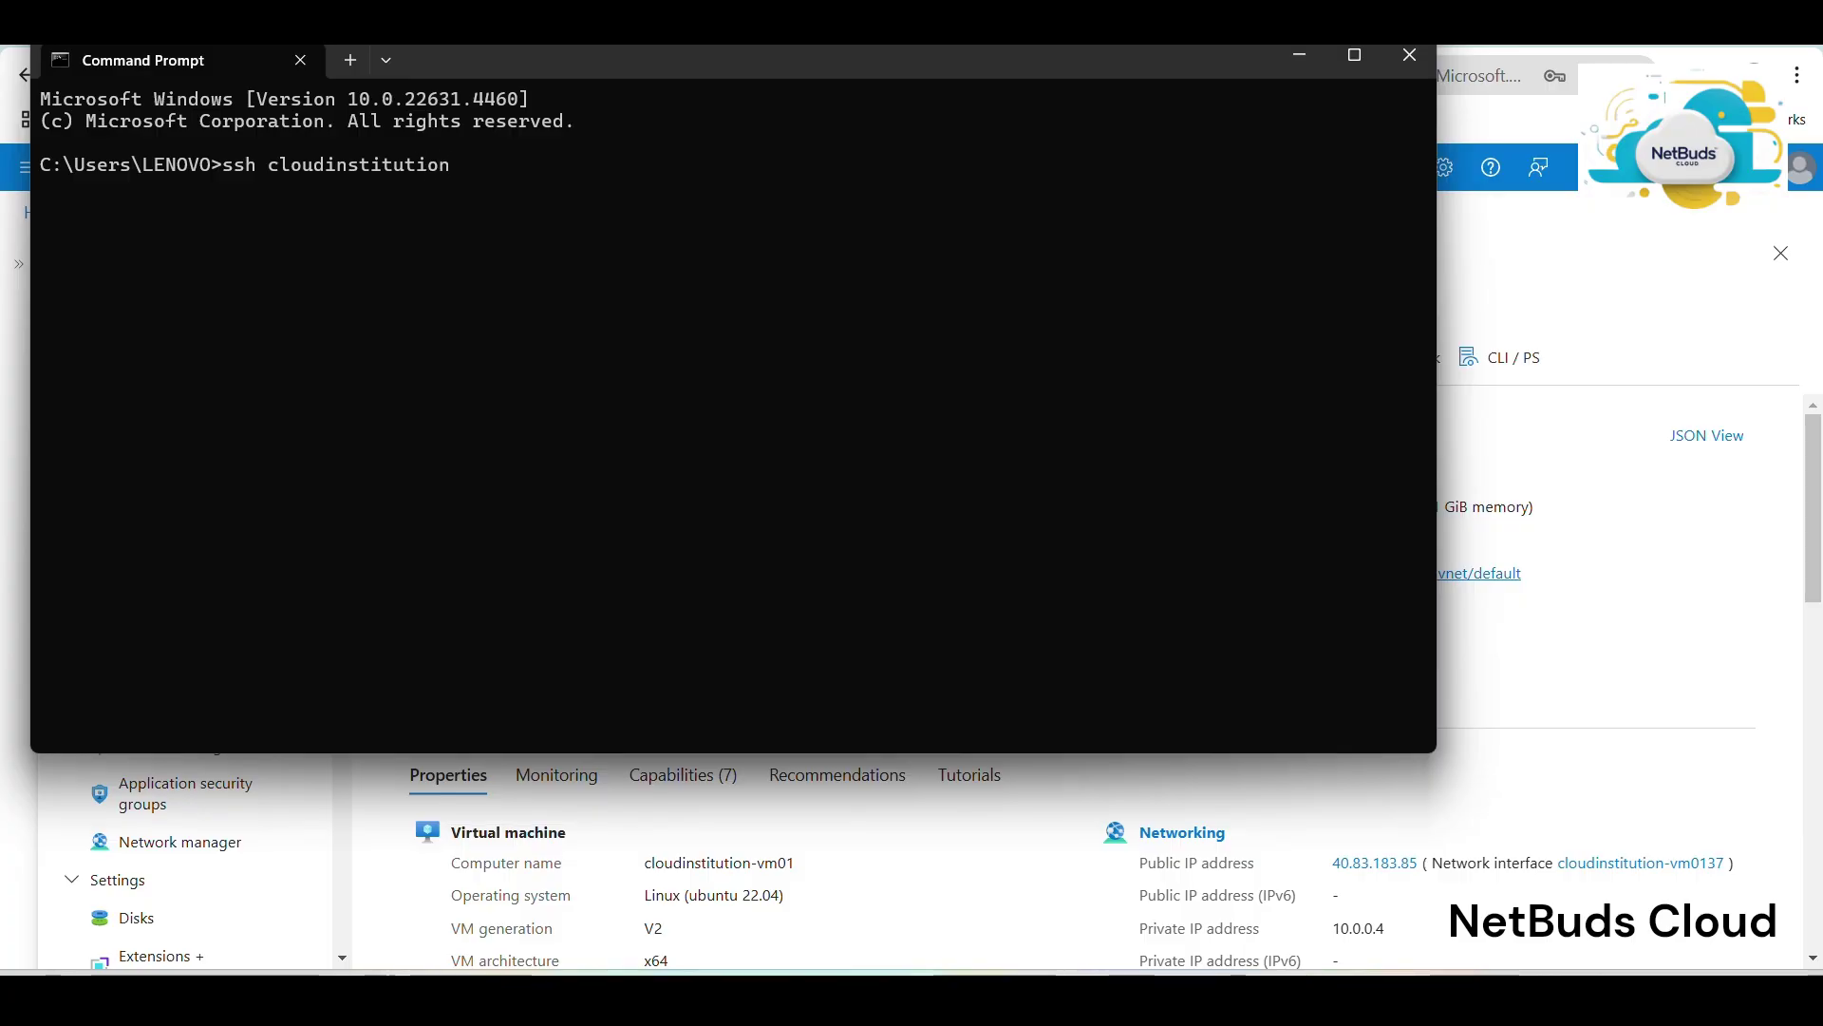
text(@)
key(ctrl+v)
key(Return)
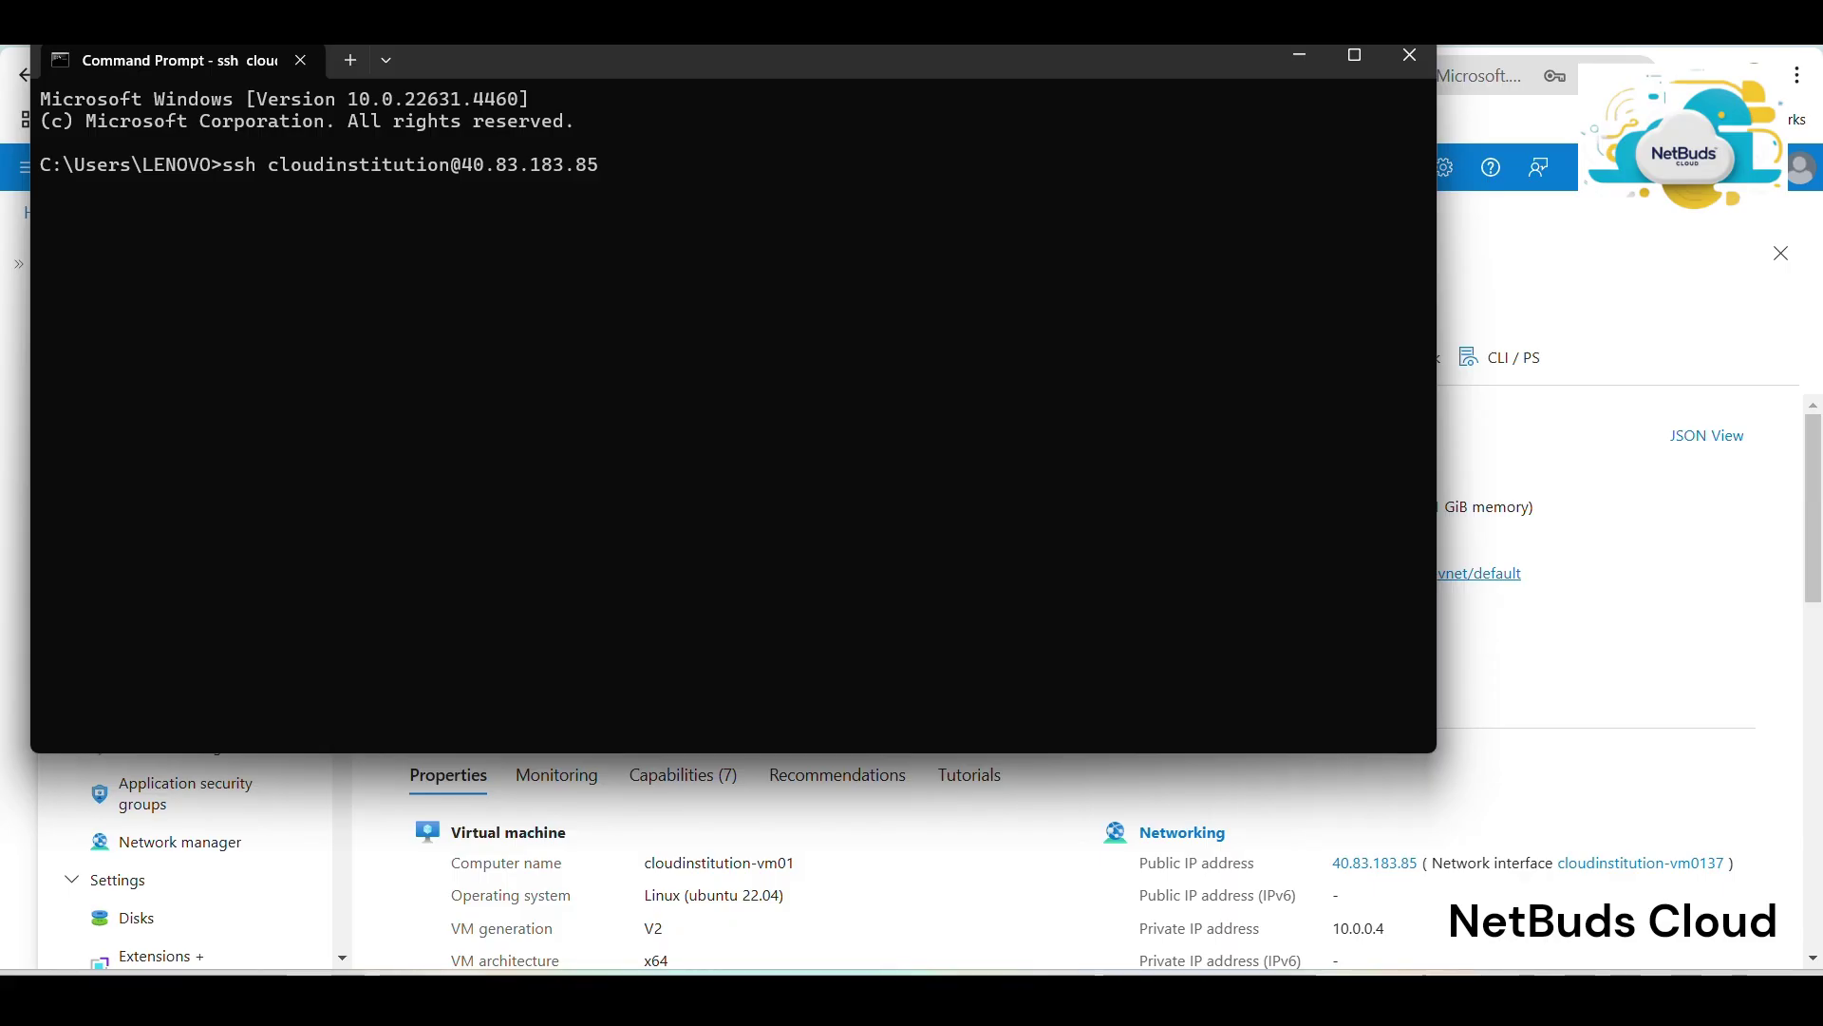
text(yes)
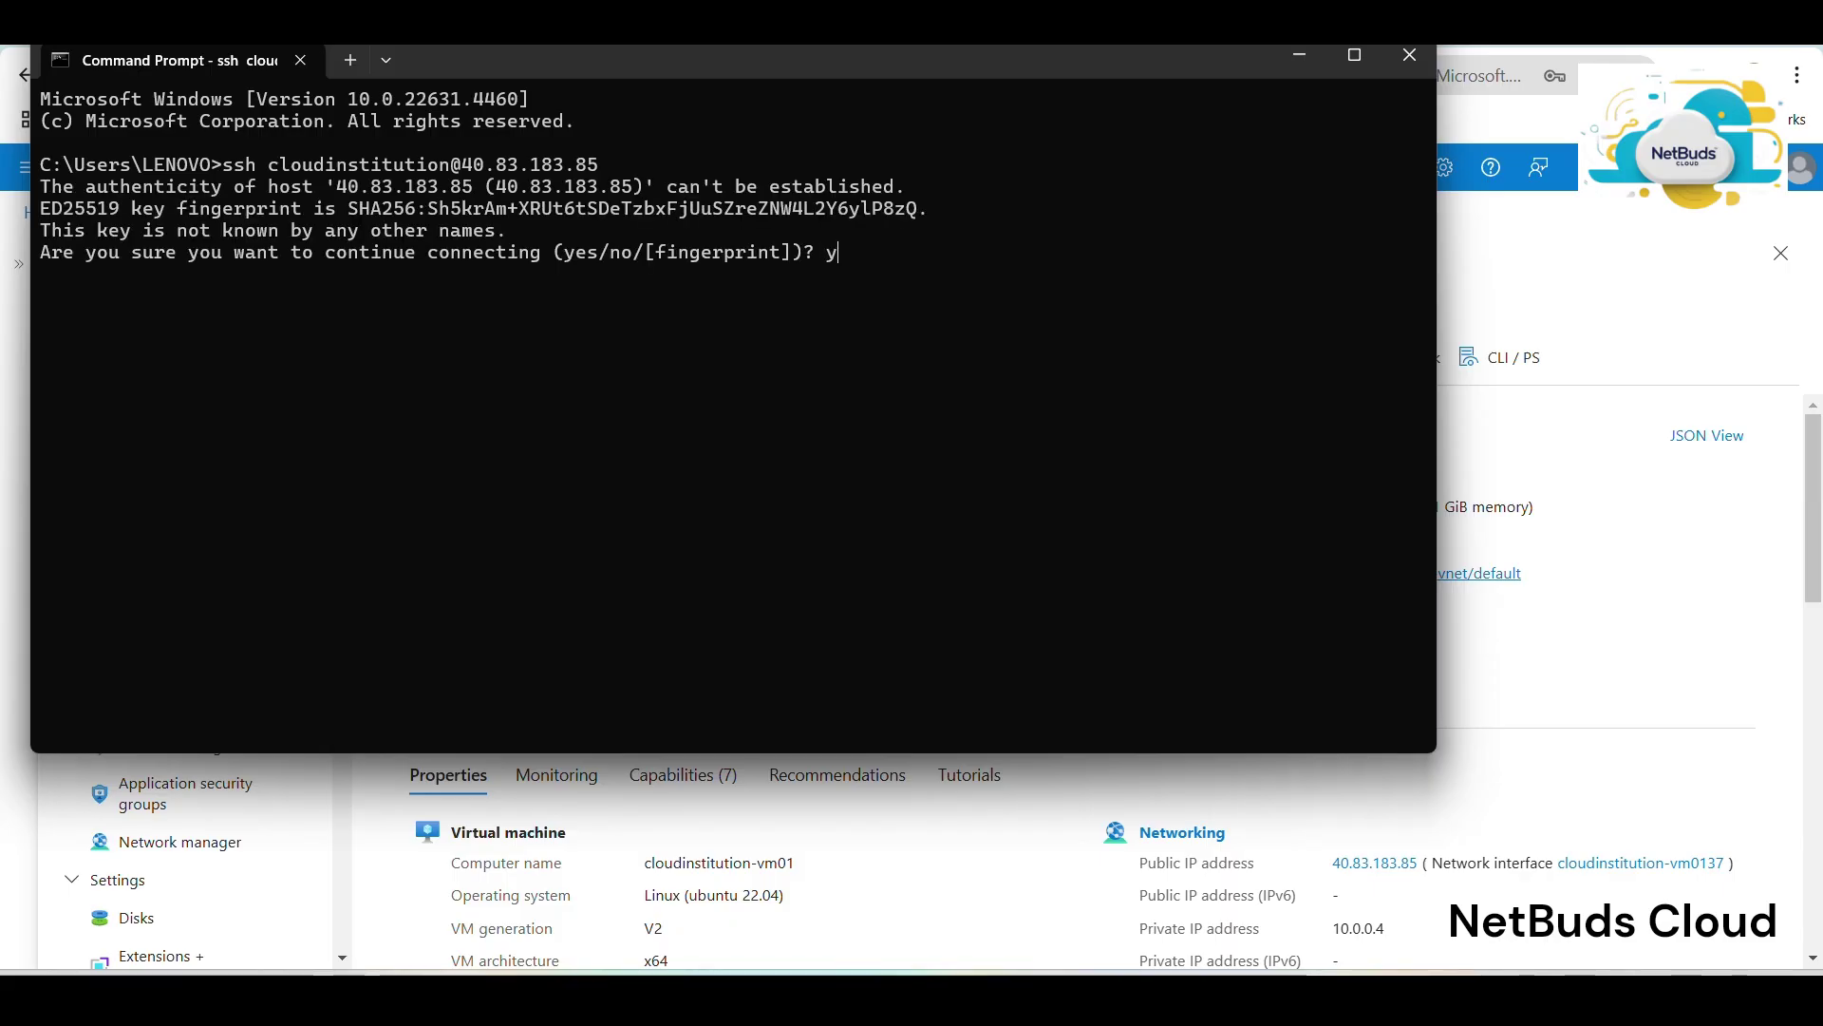
key(Return)
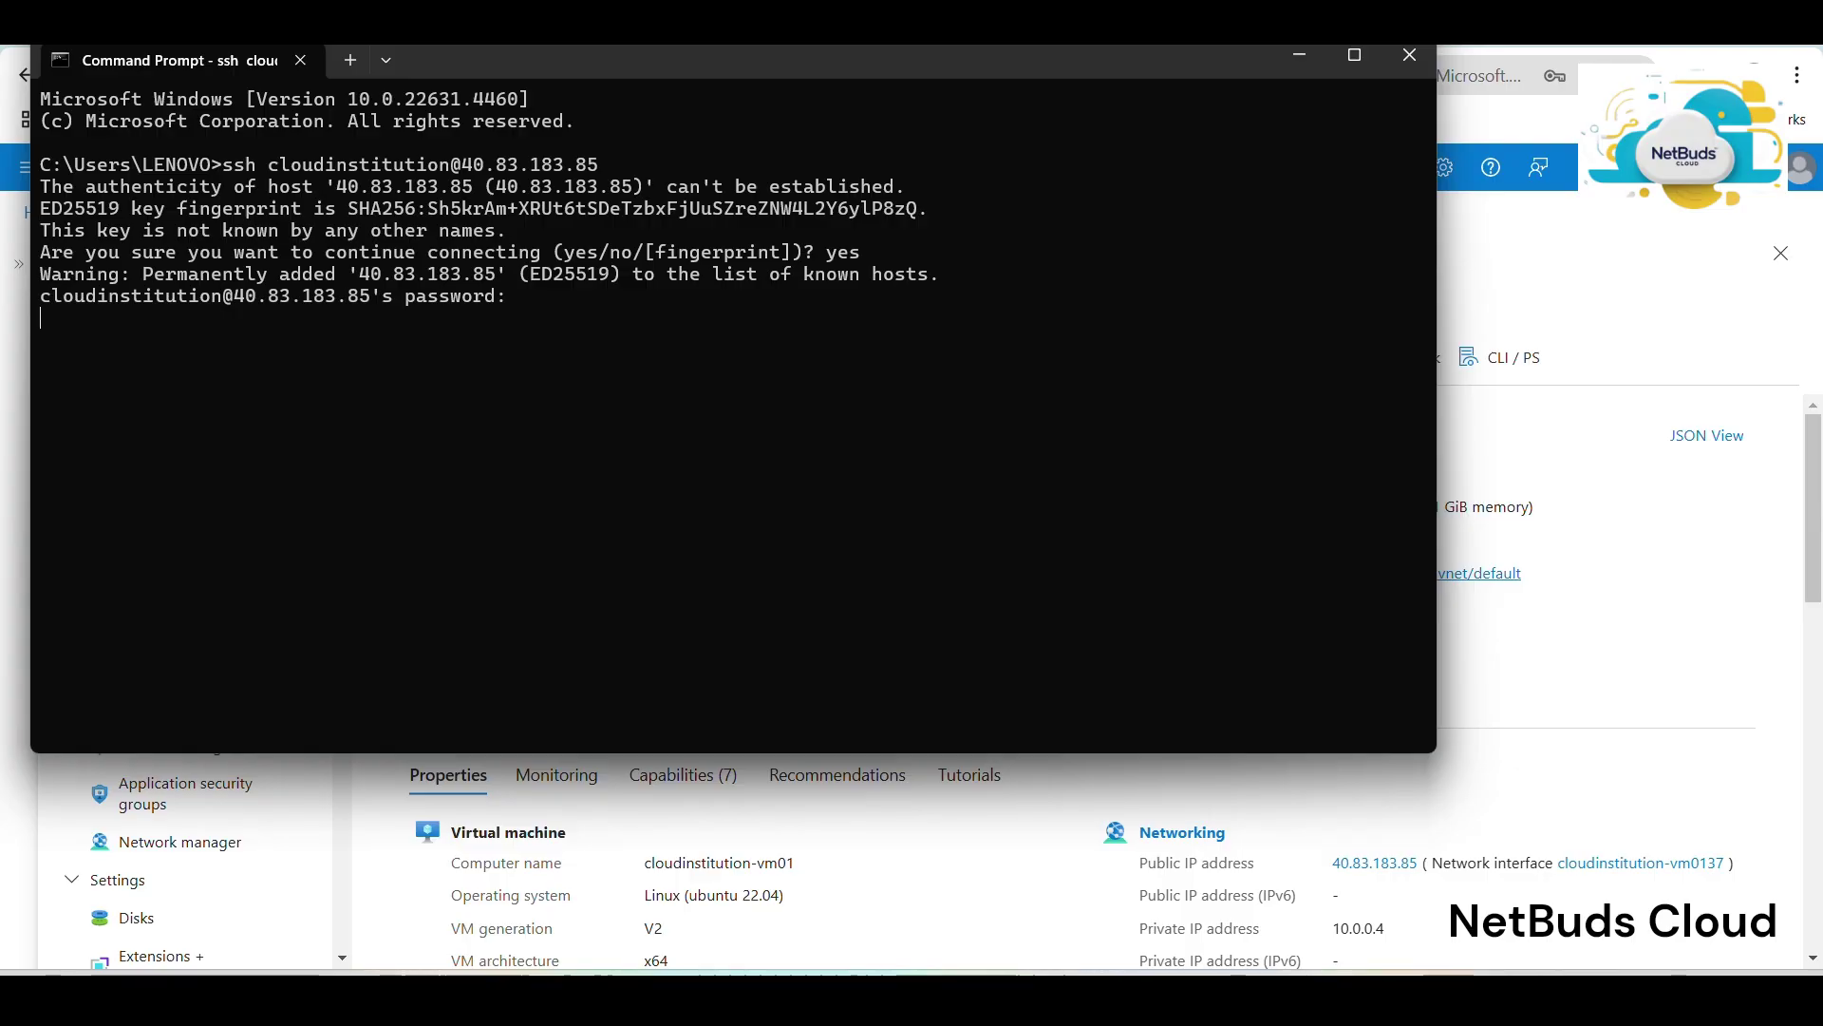
key(Return)
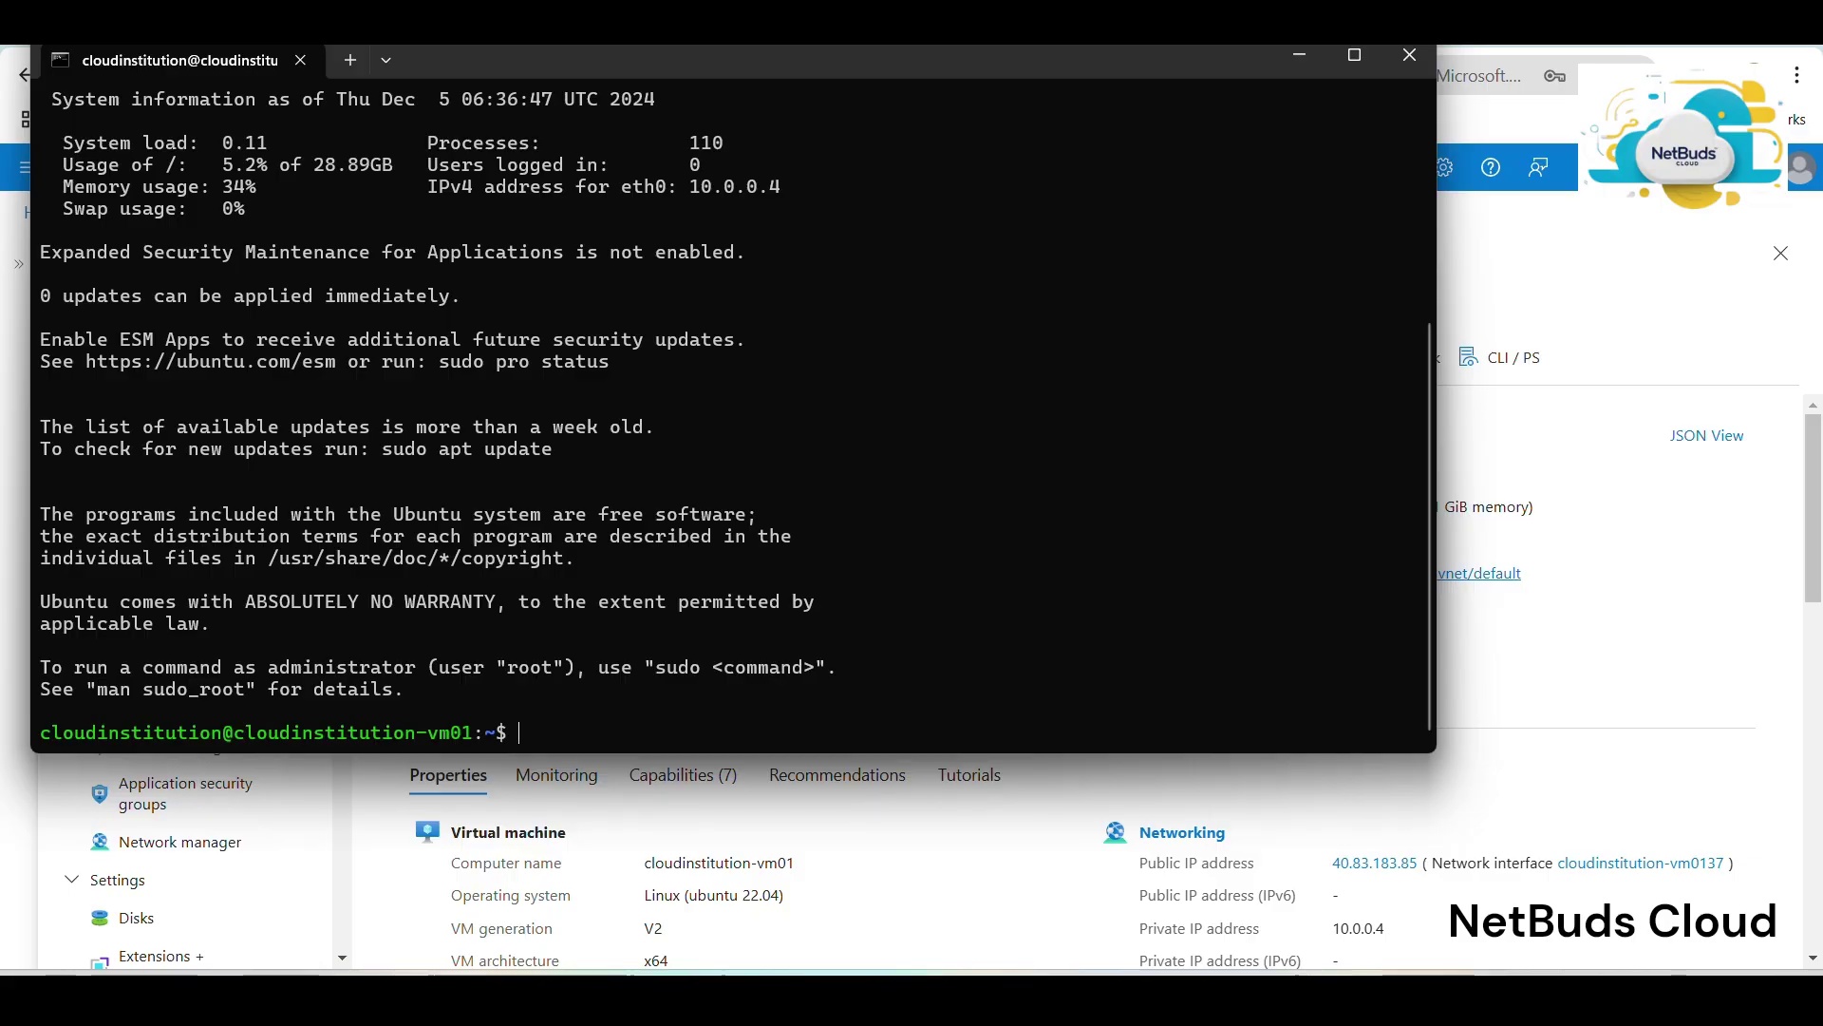
On cloudinstitution-vm01, become root with sudo su and install Apache2 using 'apt install apache2 -y'.
text(sudo su)
key(Return)
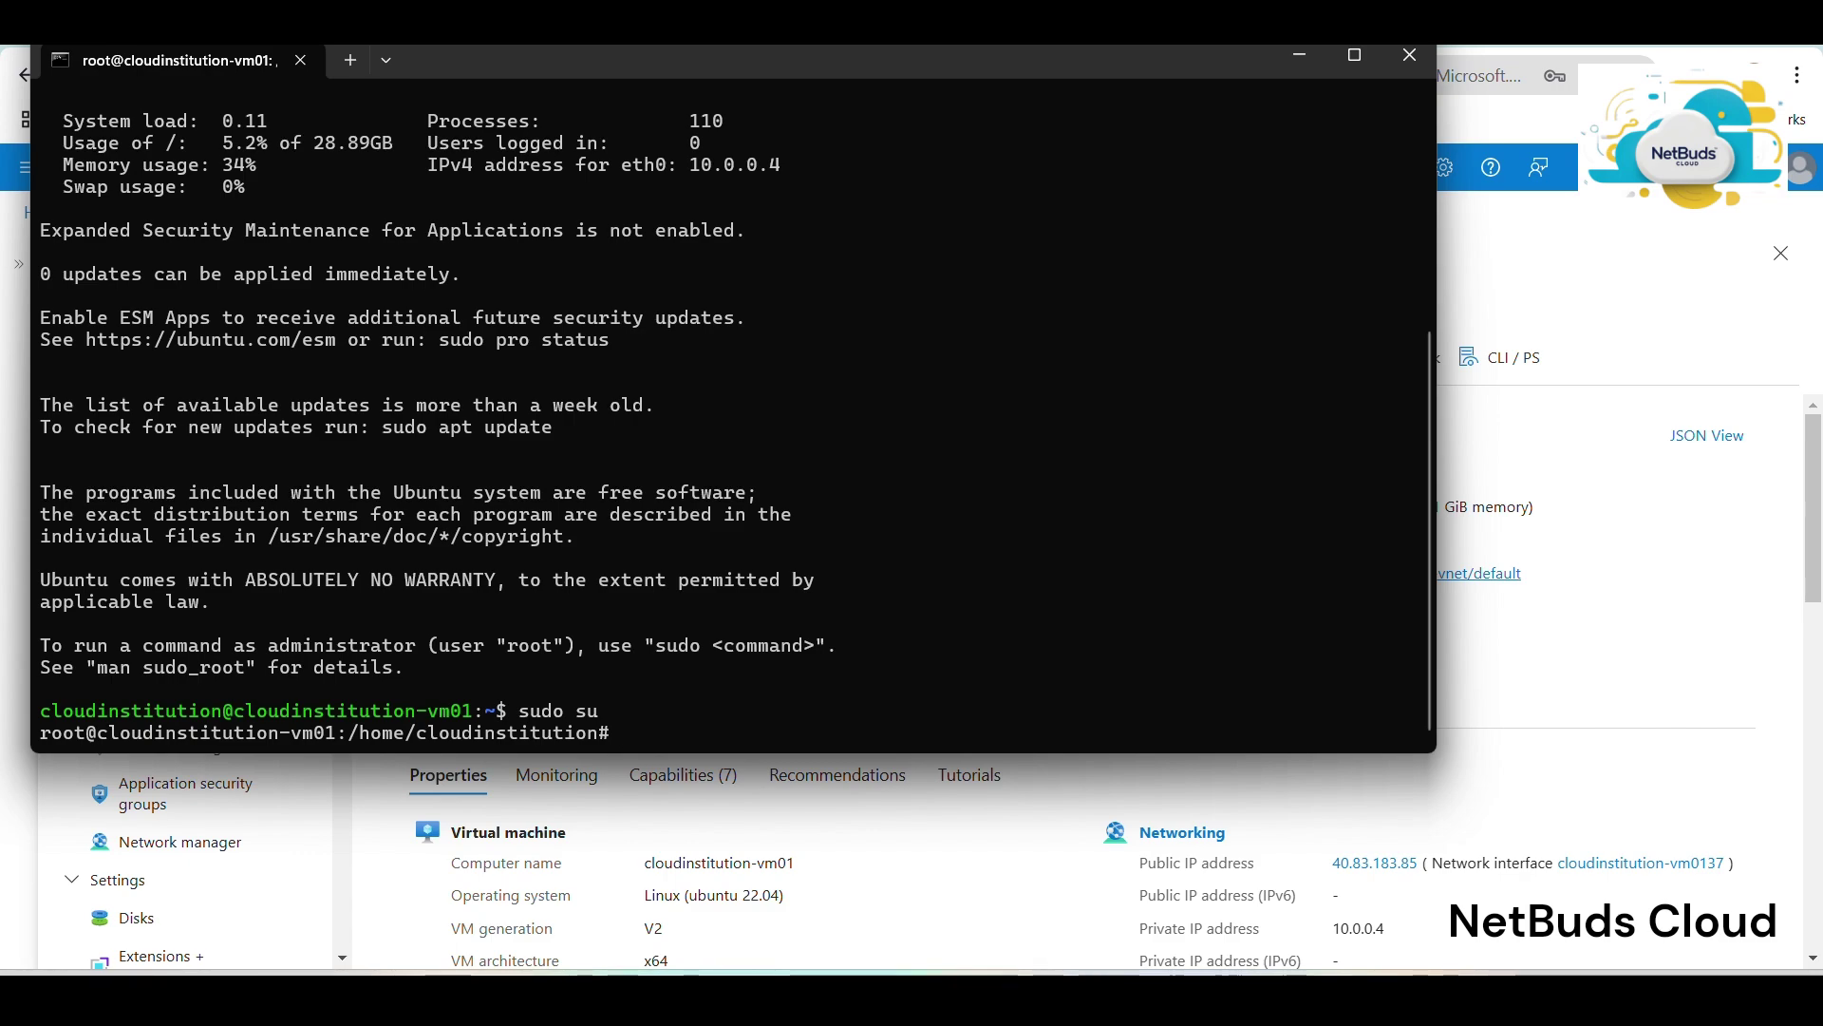
text(apt)
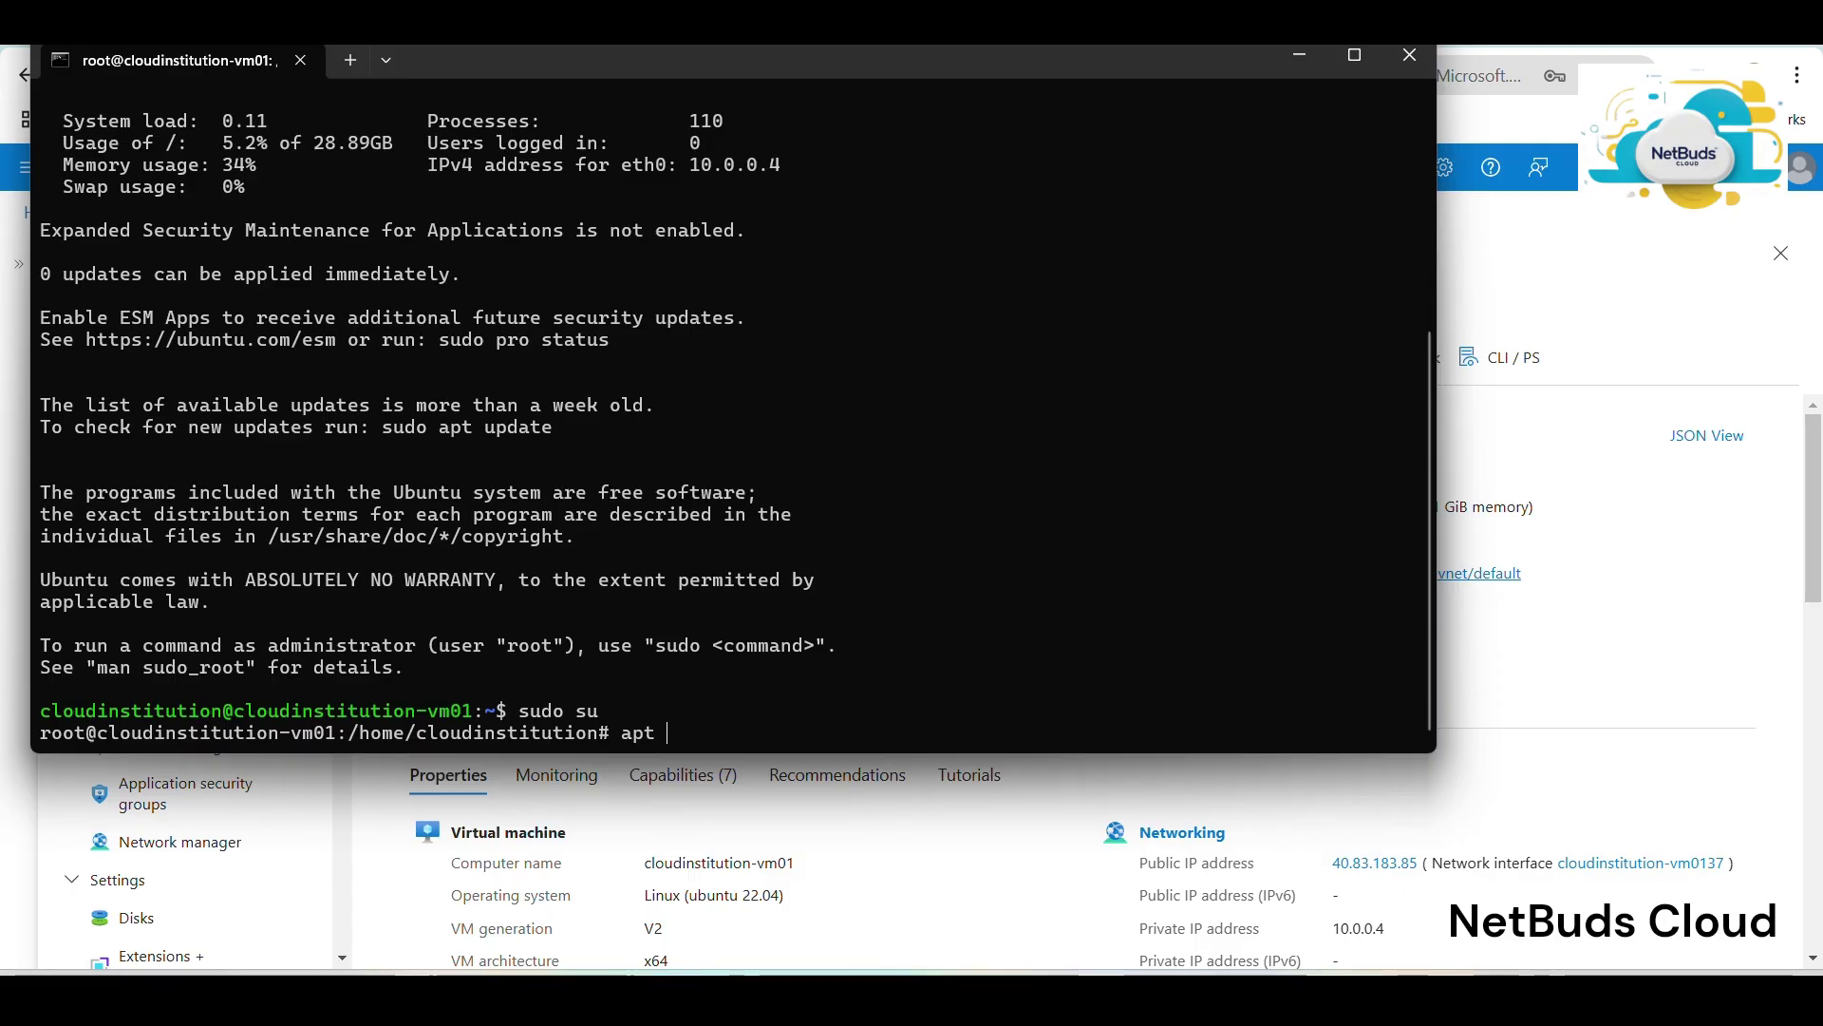
text( install apache2 -)
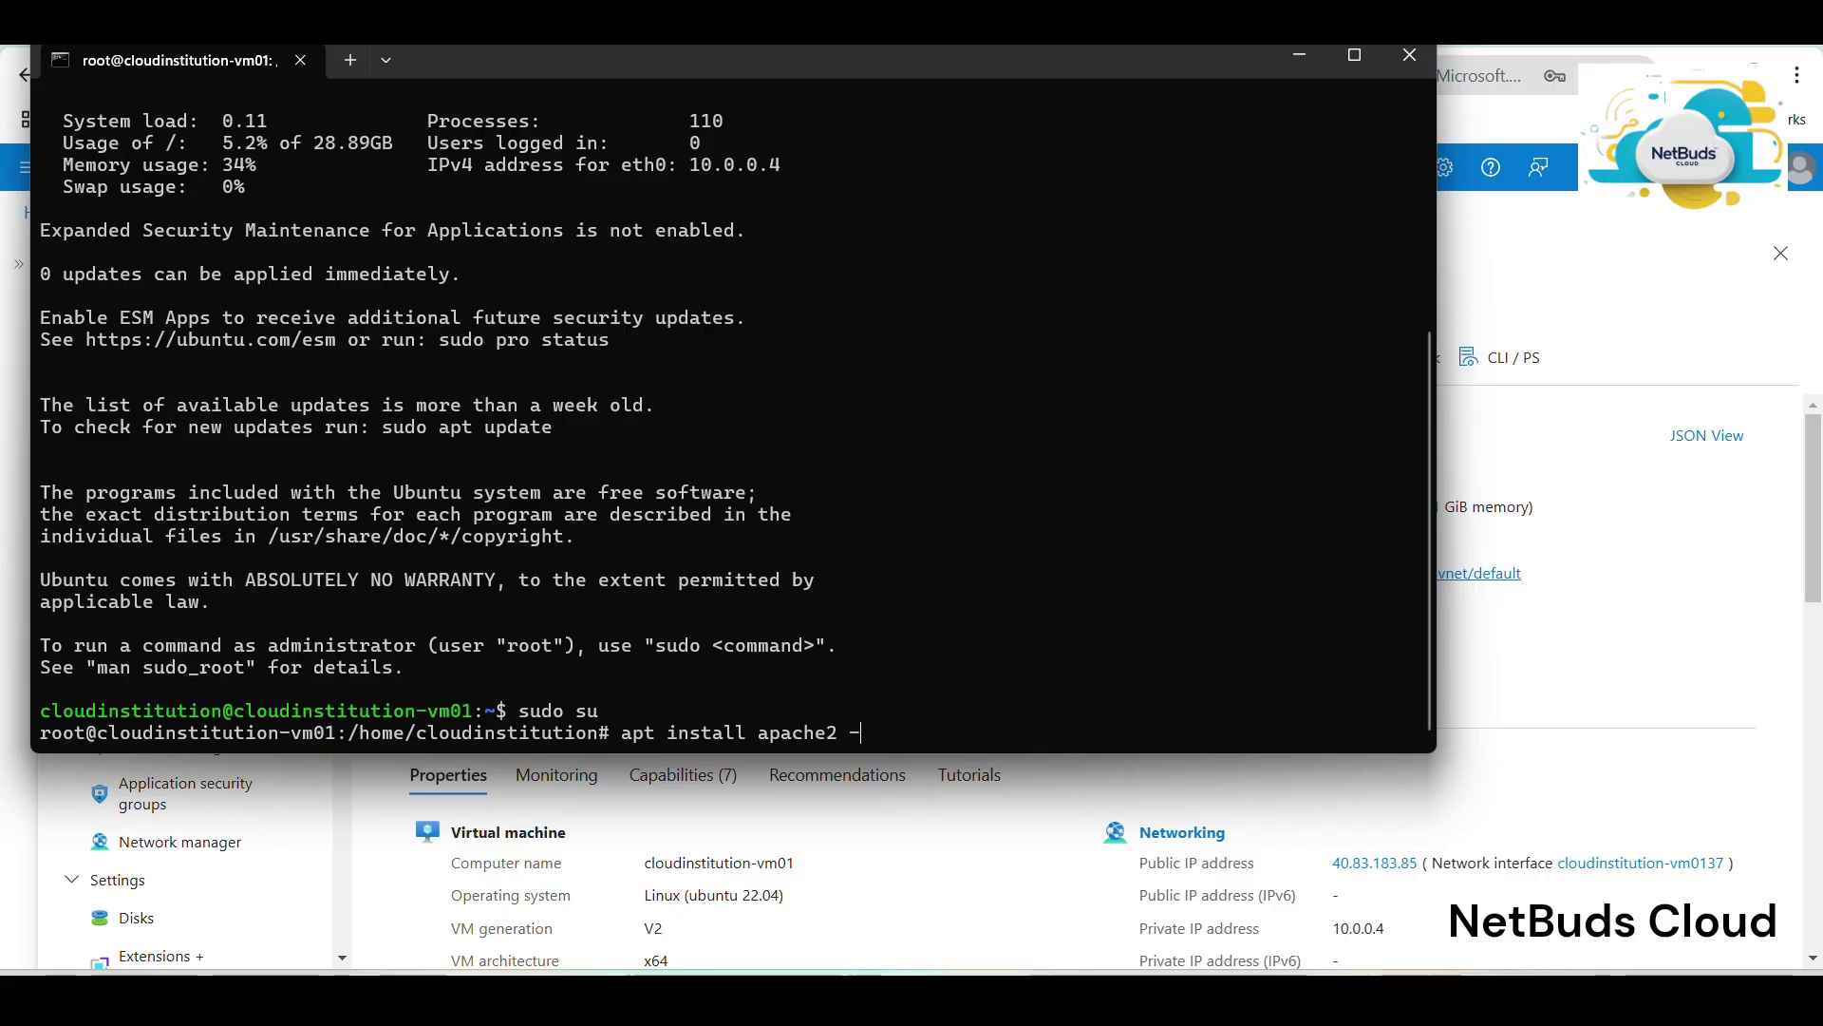
text(y)
key(Return)
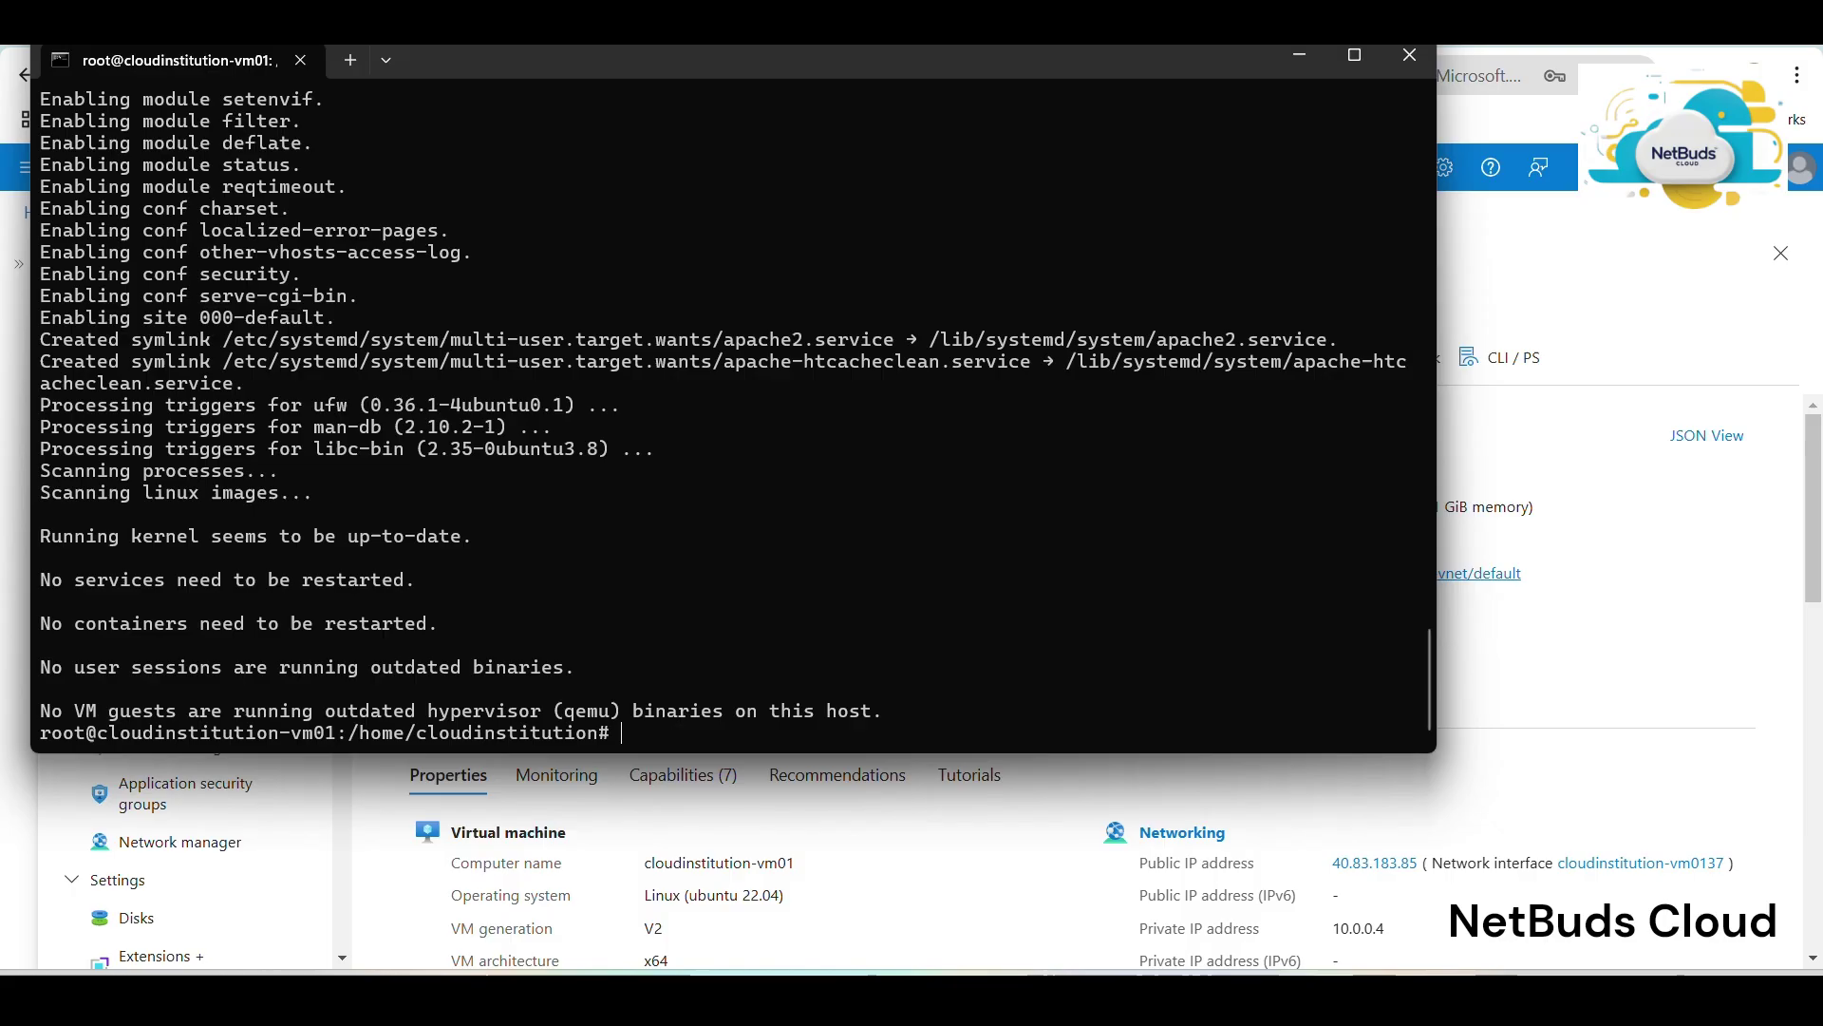
click(1299, 55)
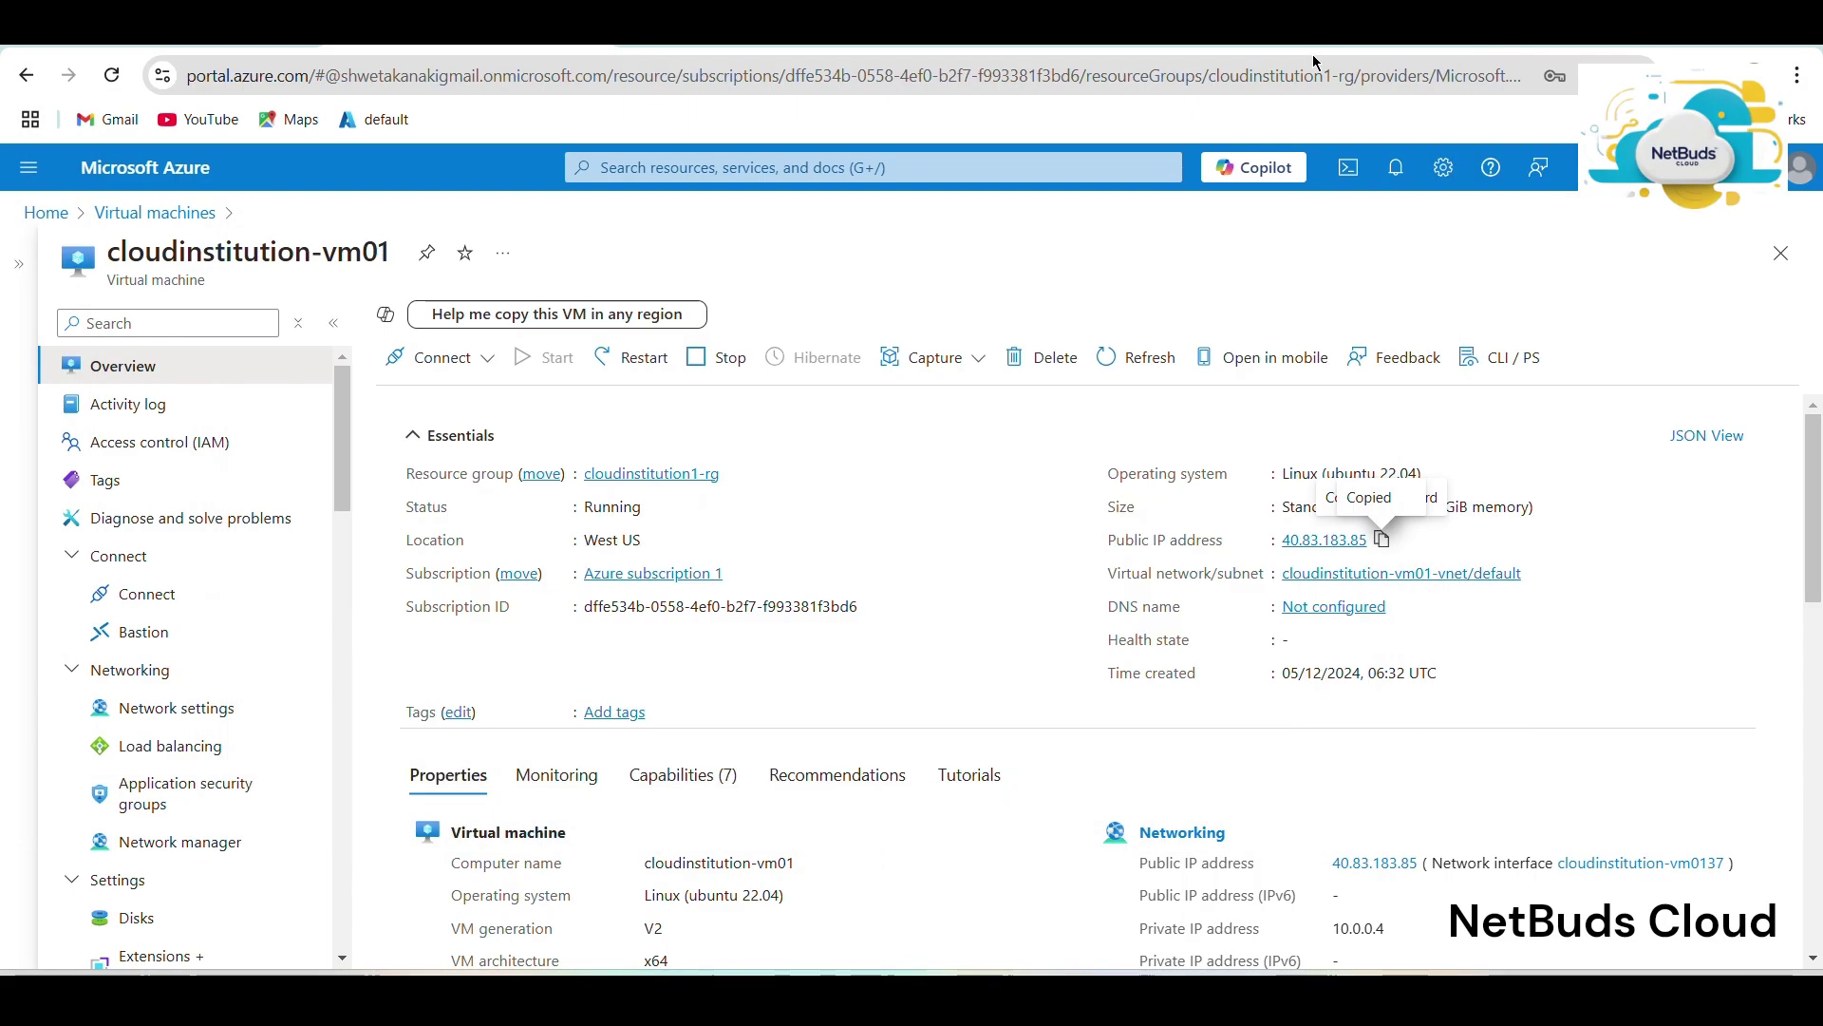
Copy the VM's public IP 40.83.183.85 and load it in a new tab, retrying twice after it times out.
click(1382, 538)
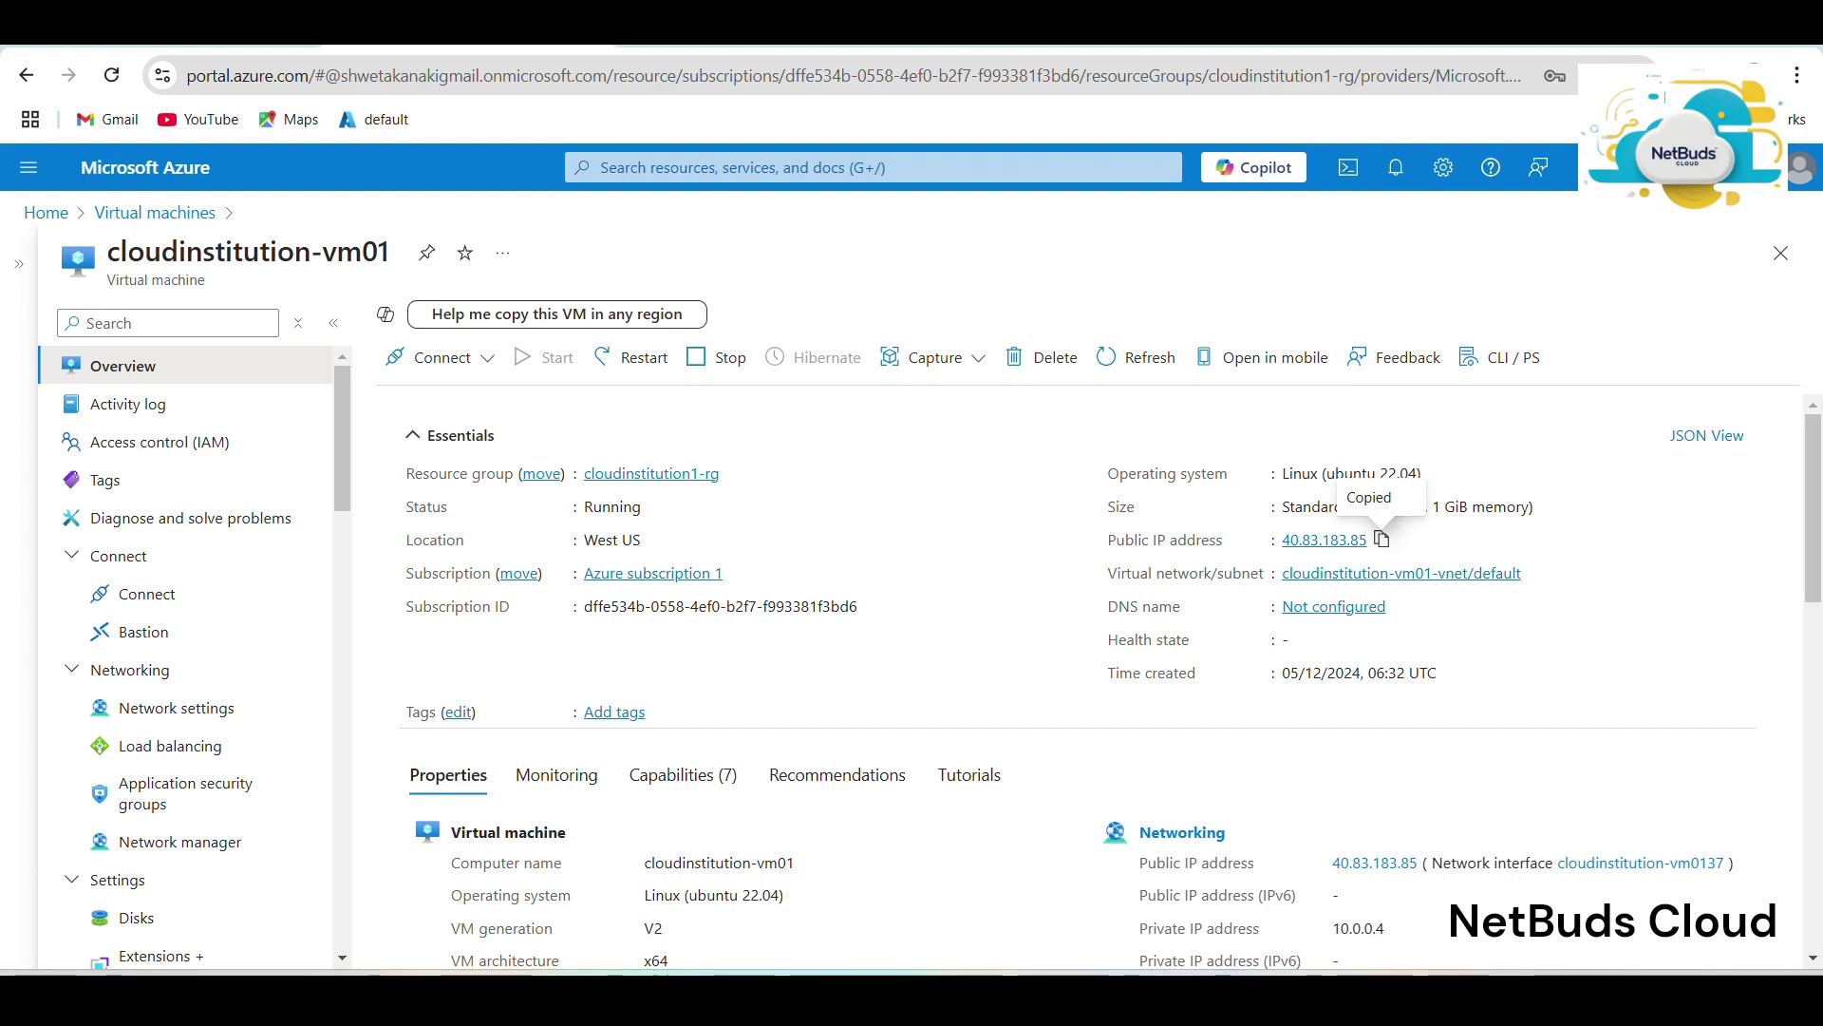
click(635, 38)
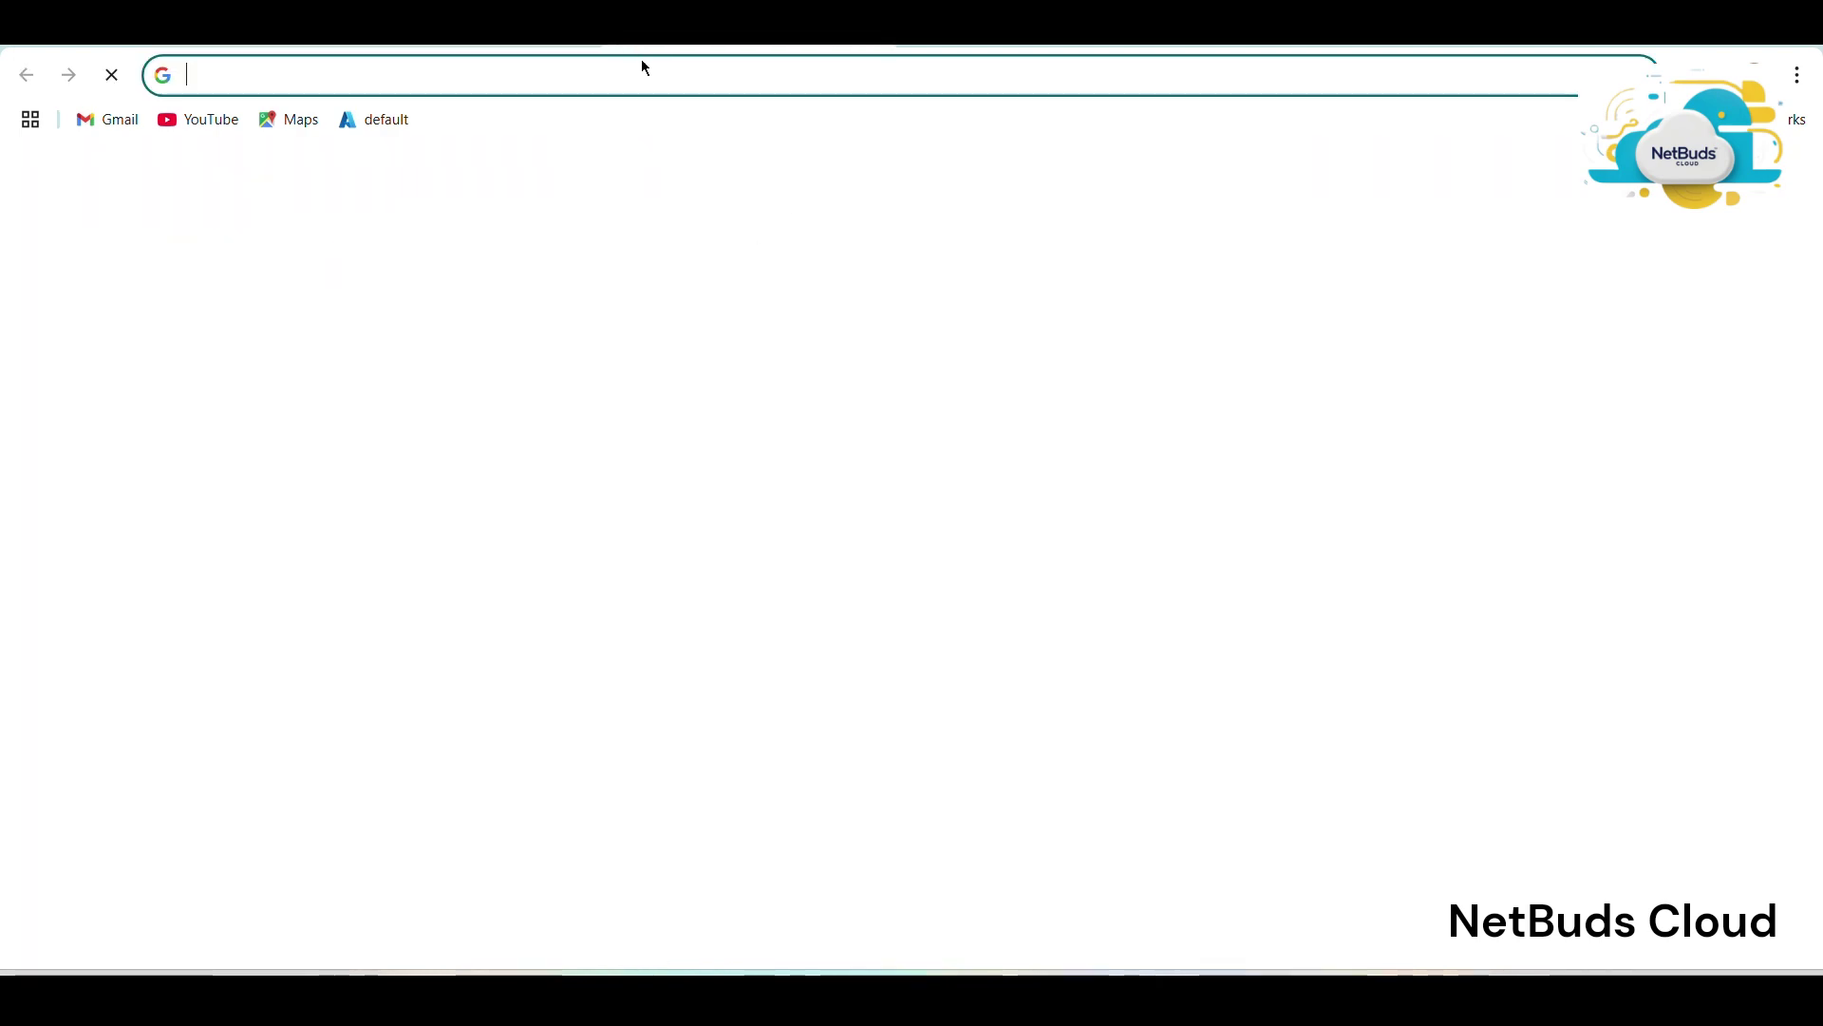
key(ctrl+v)
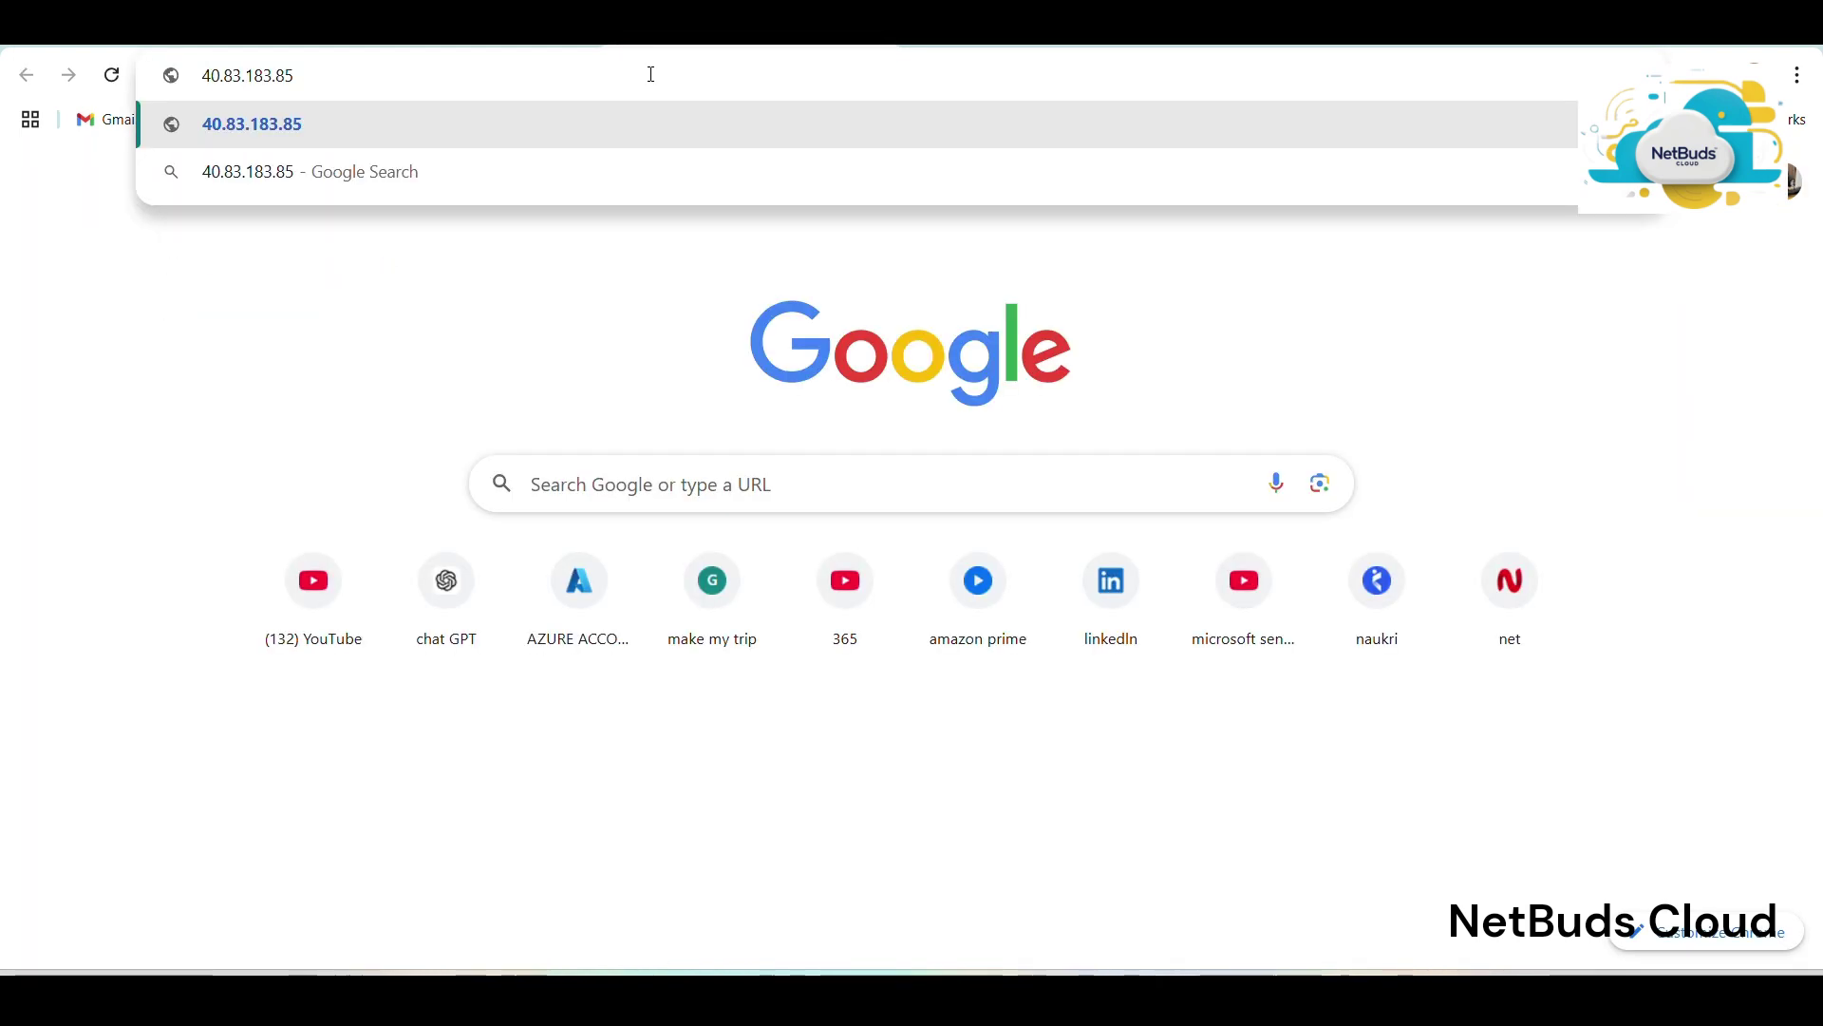
key(Return)
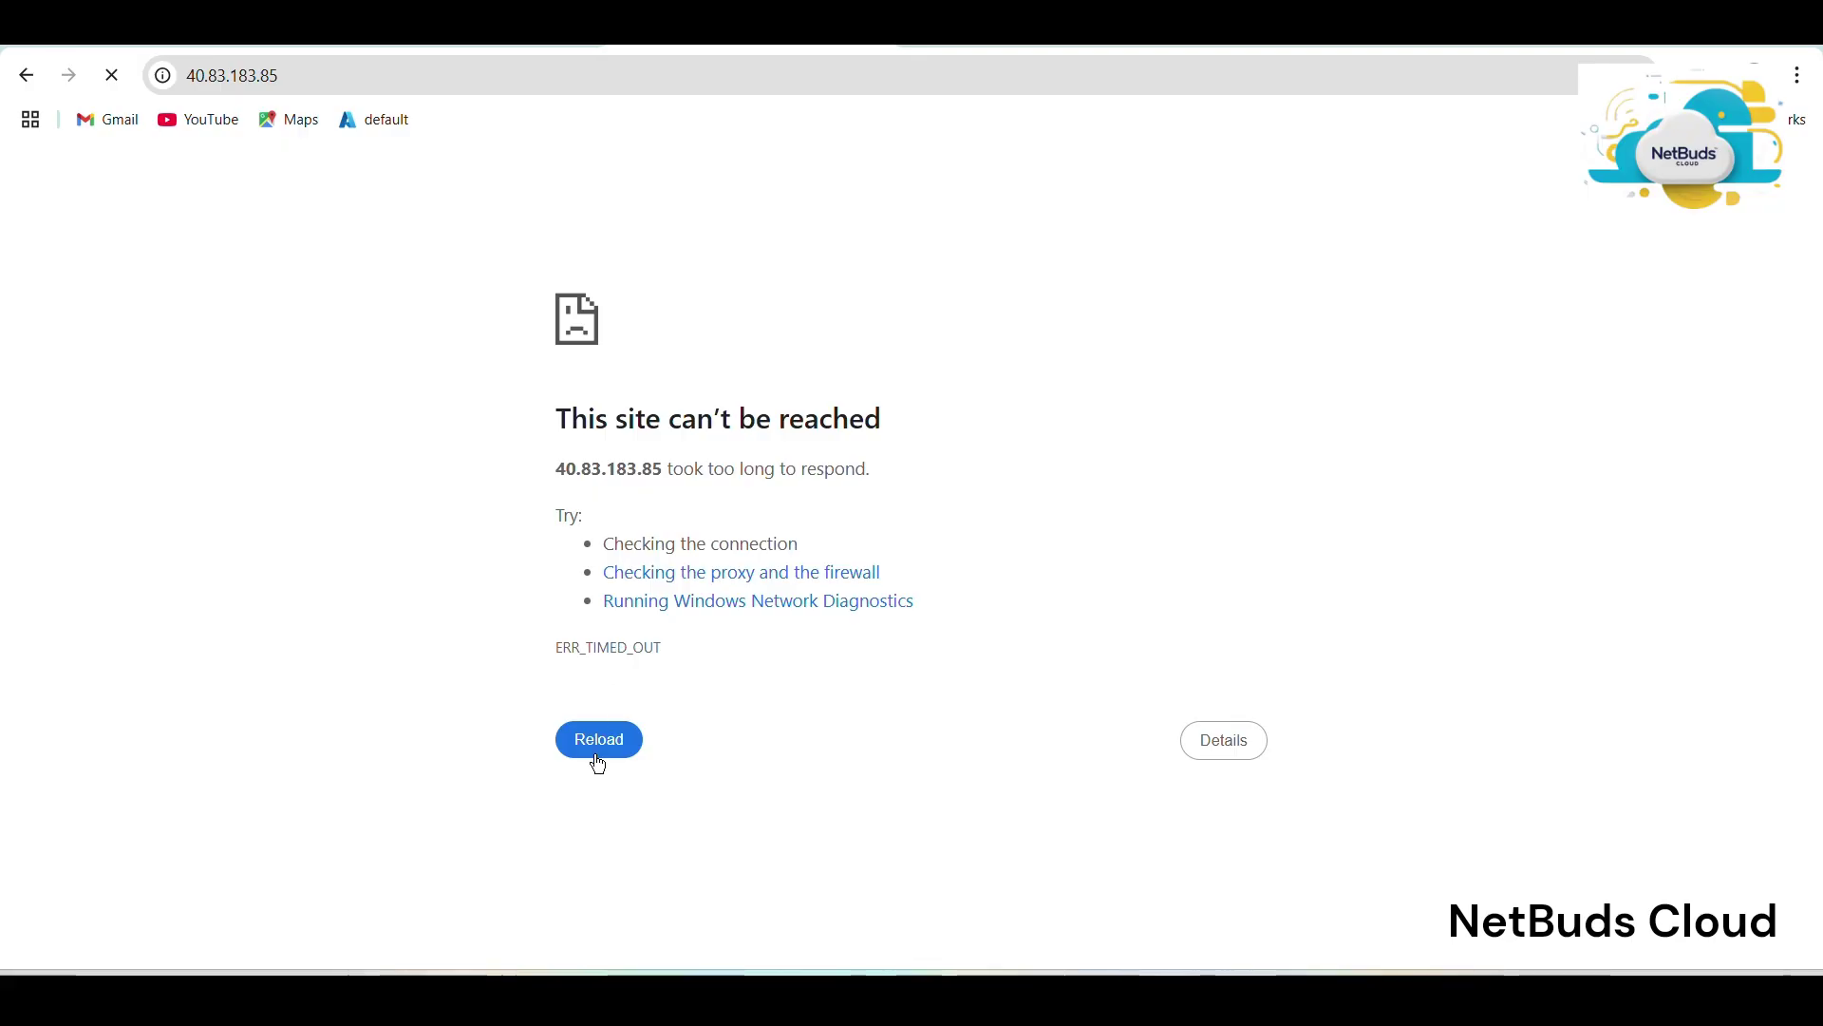
click(599, 759)
click(610, 748)
Load 40.83.183.85 in a new Incognito window and continue past the HTTPS warning to the Apache page.
click(1800, 75)
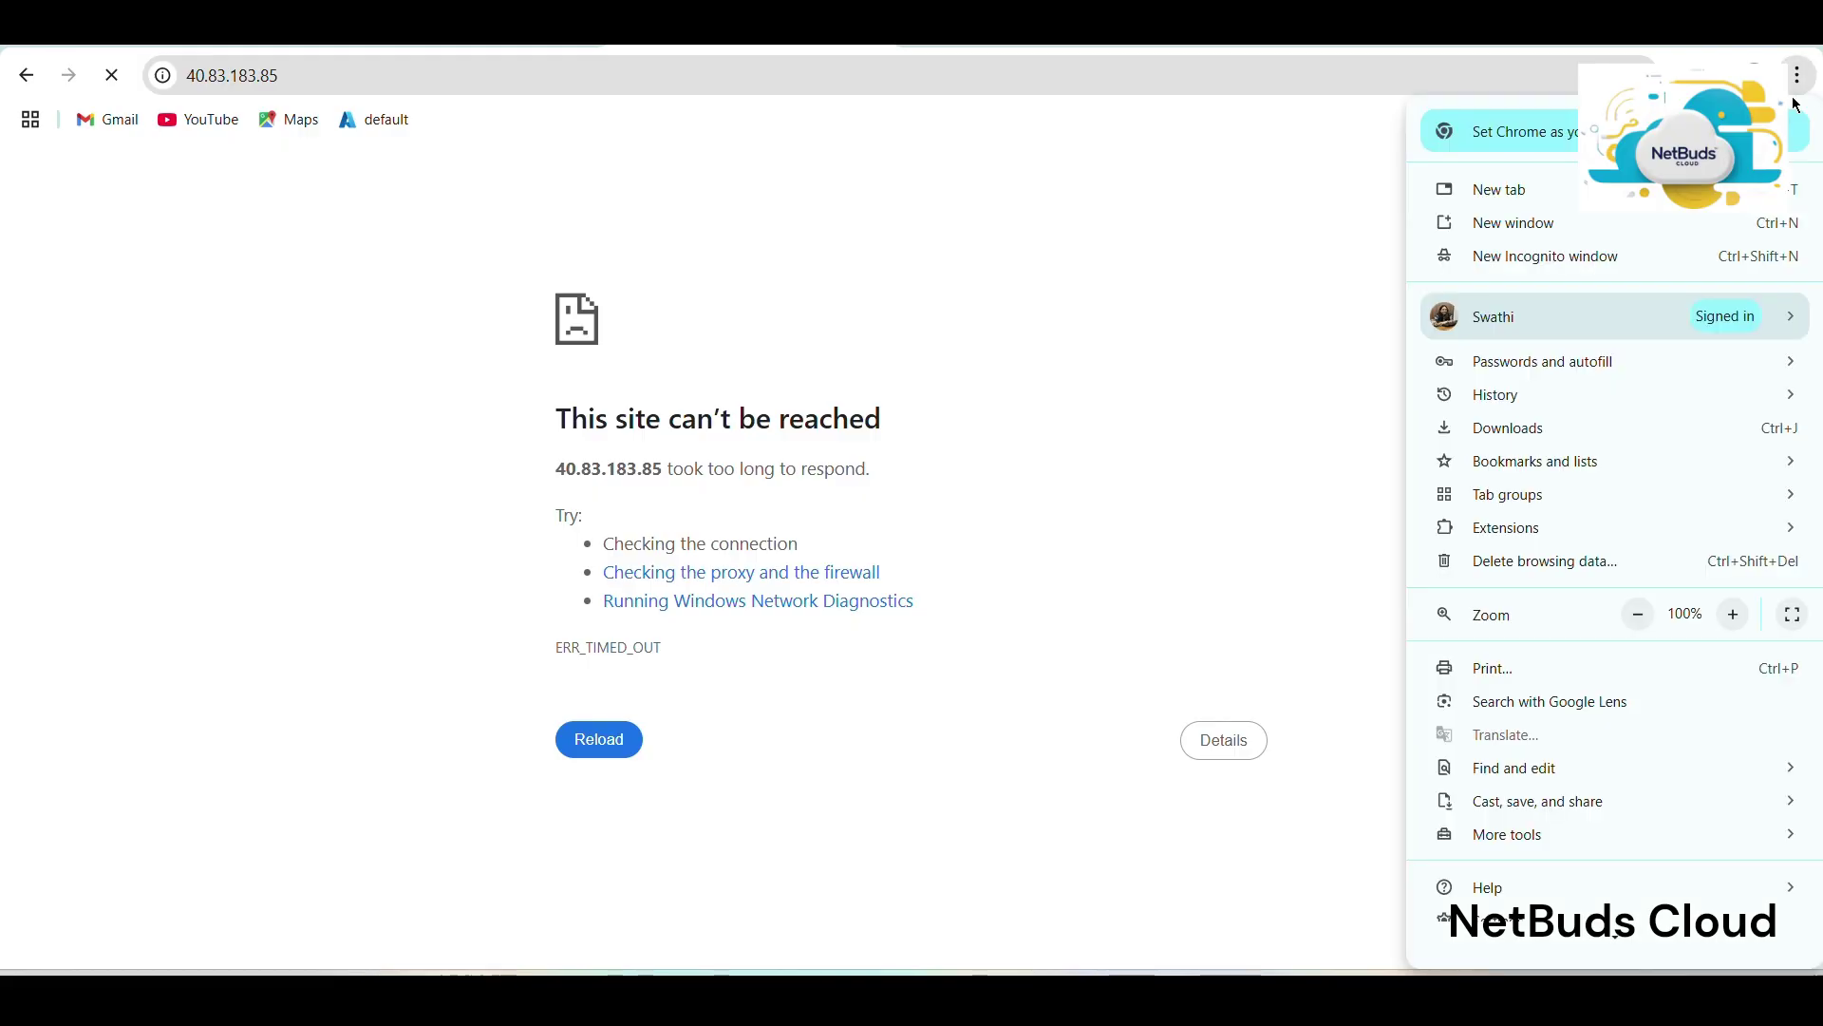
click(1597, 259)
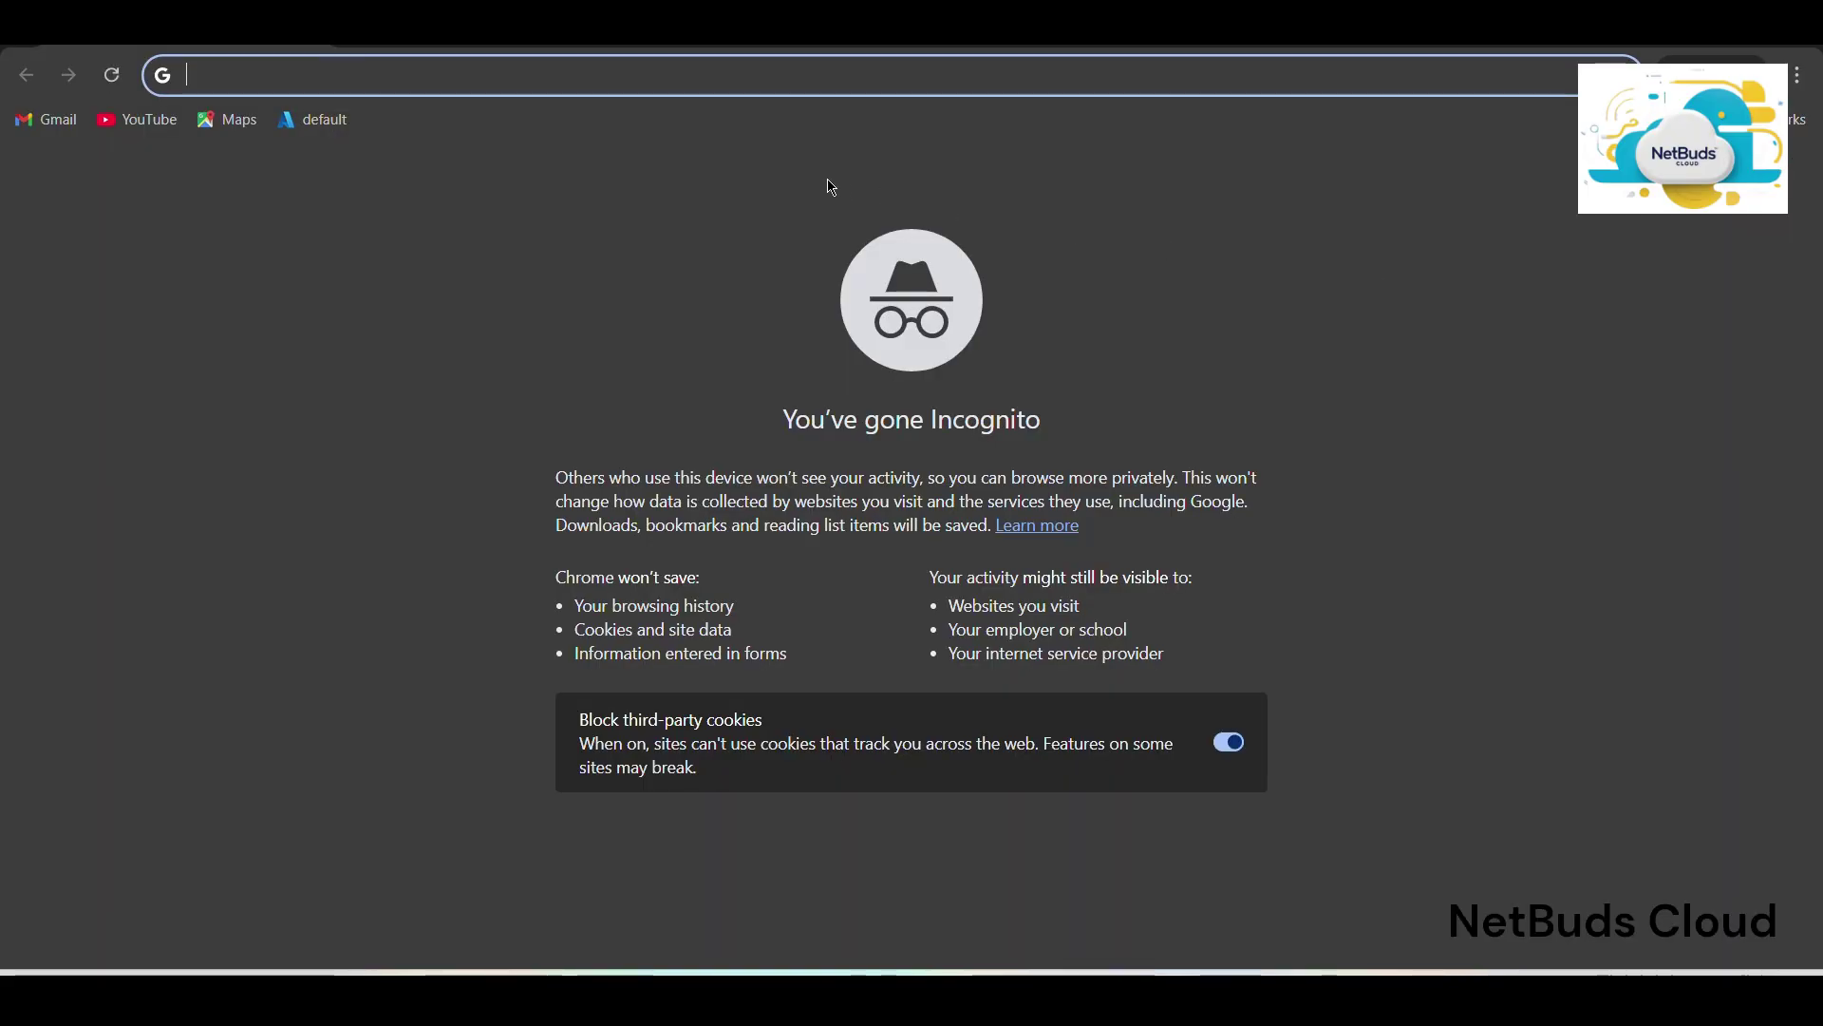
key(ctrl+v)
key(Return)
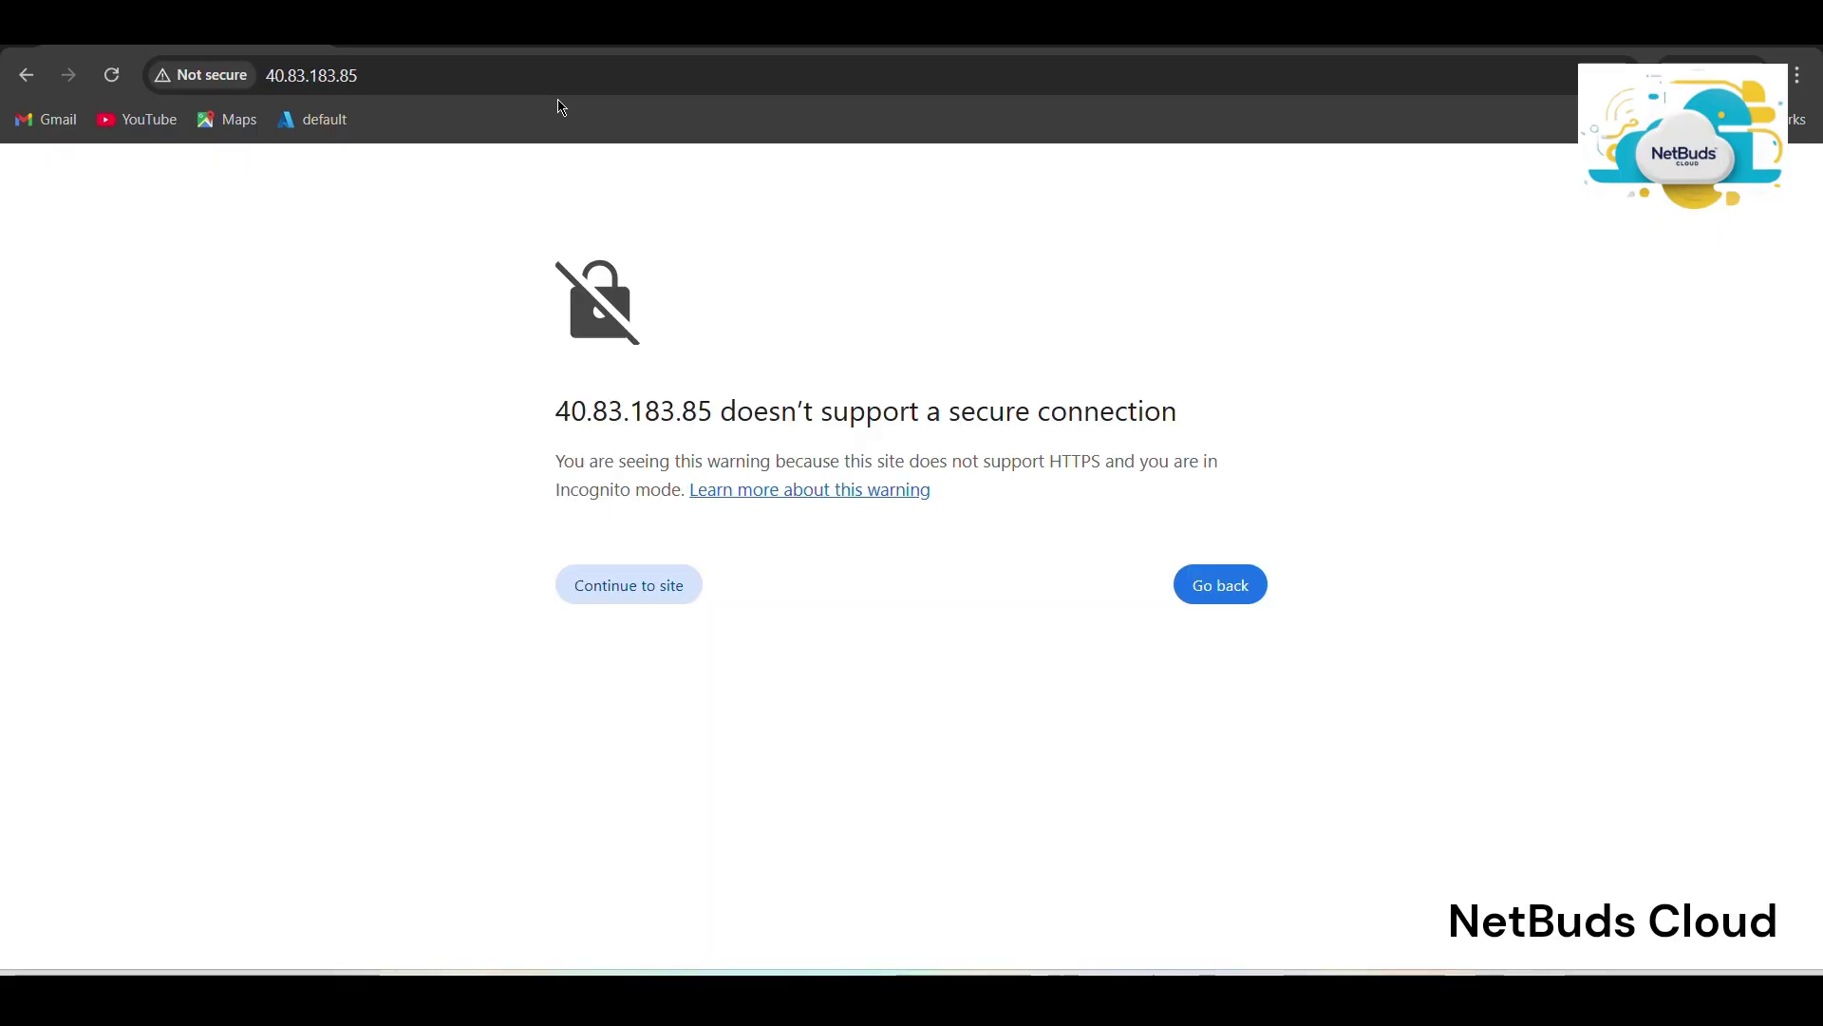
click(616, 597)
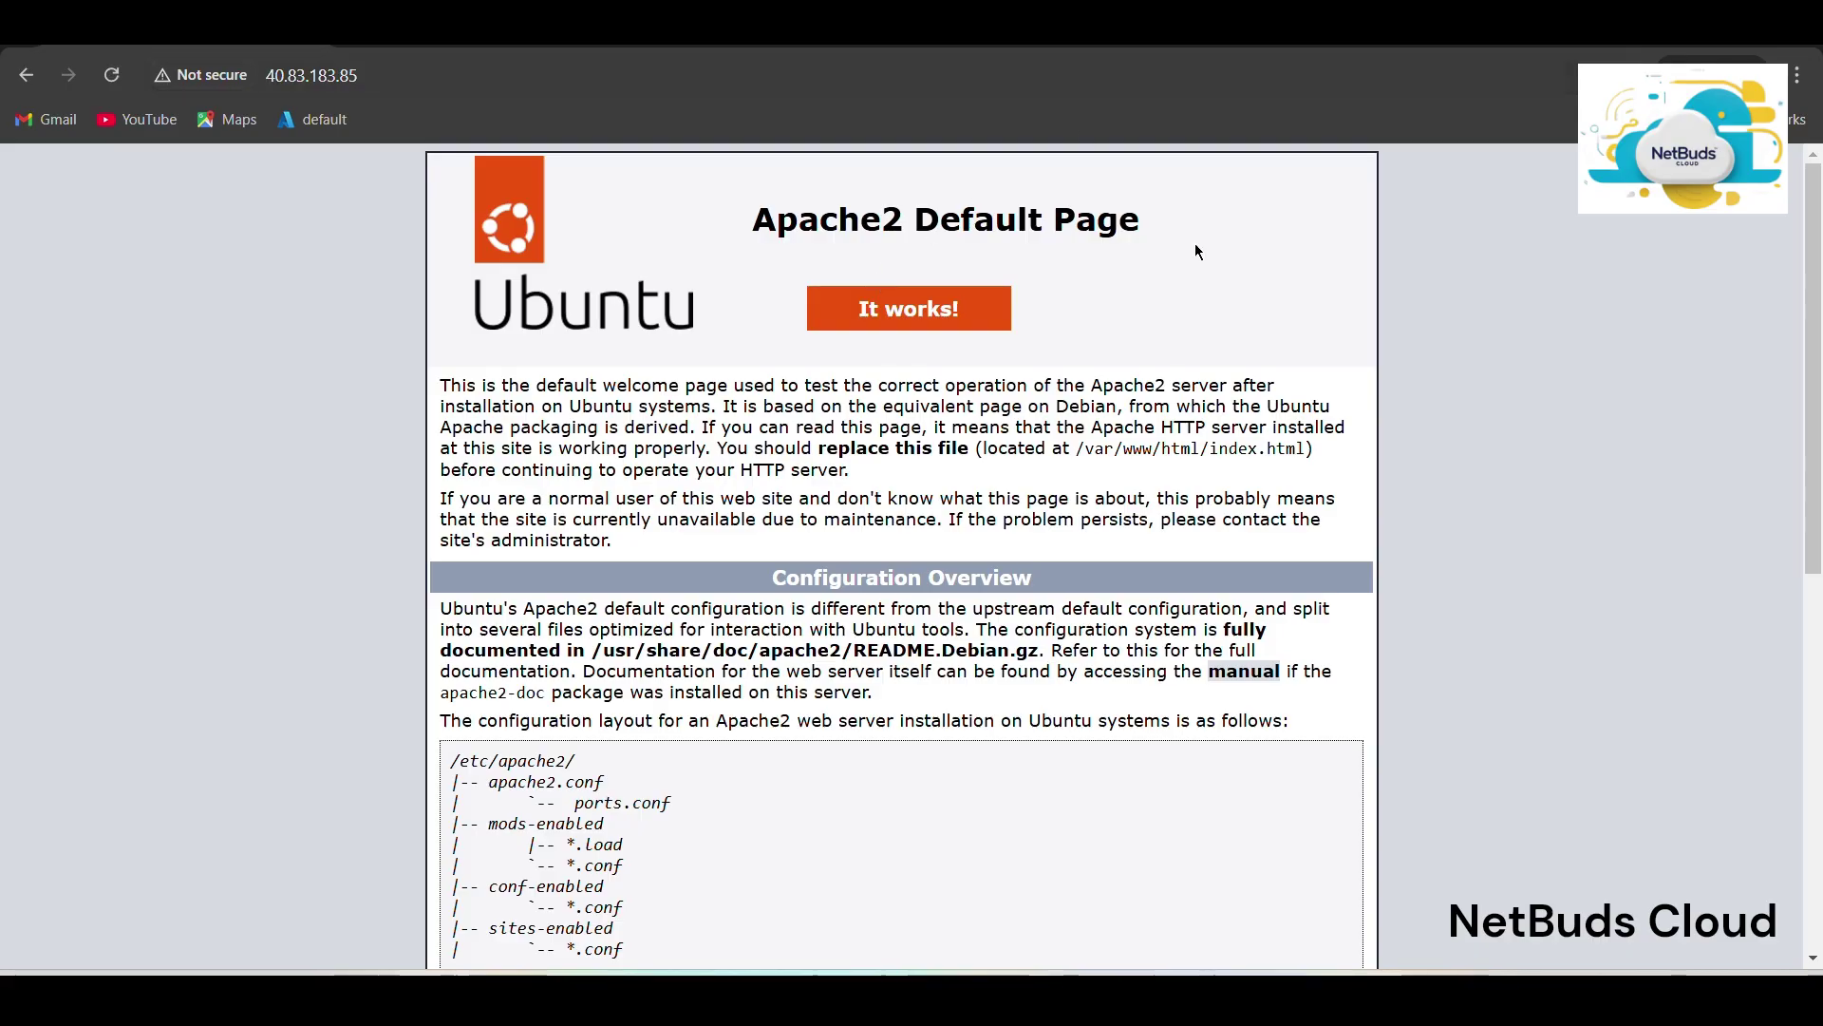
In the vm01 terminal session, change to the web root /var/www/html.
mouse_move(1331, 997)
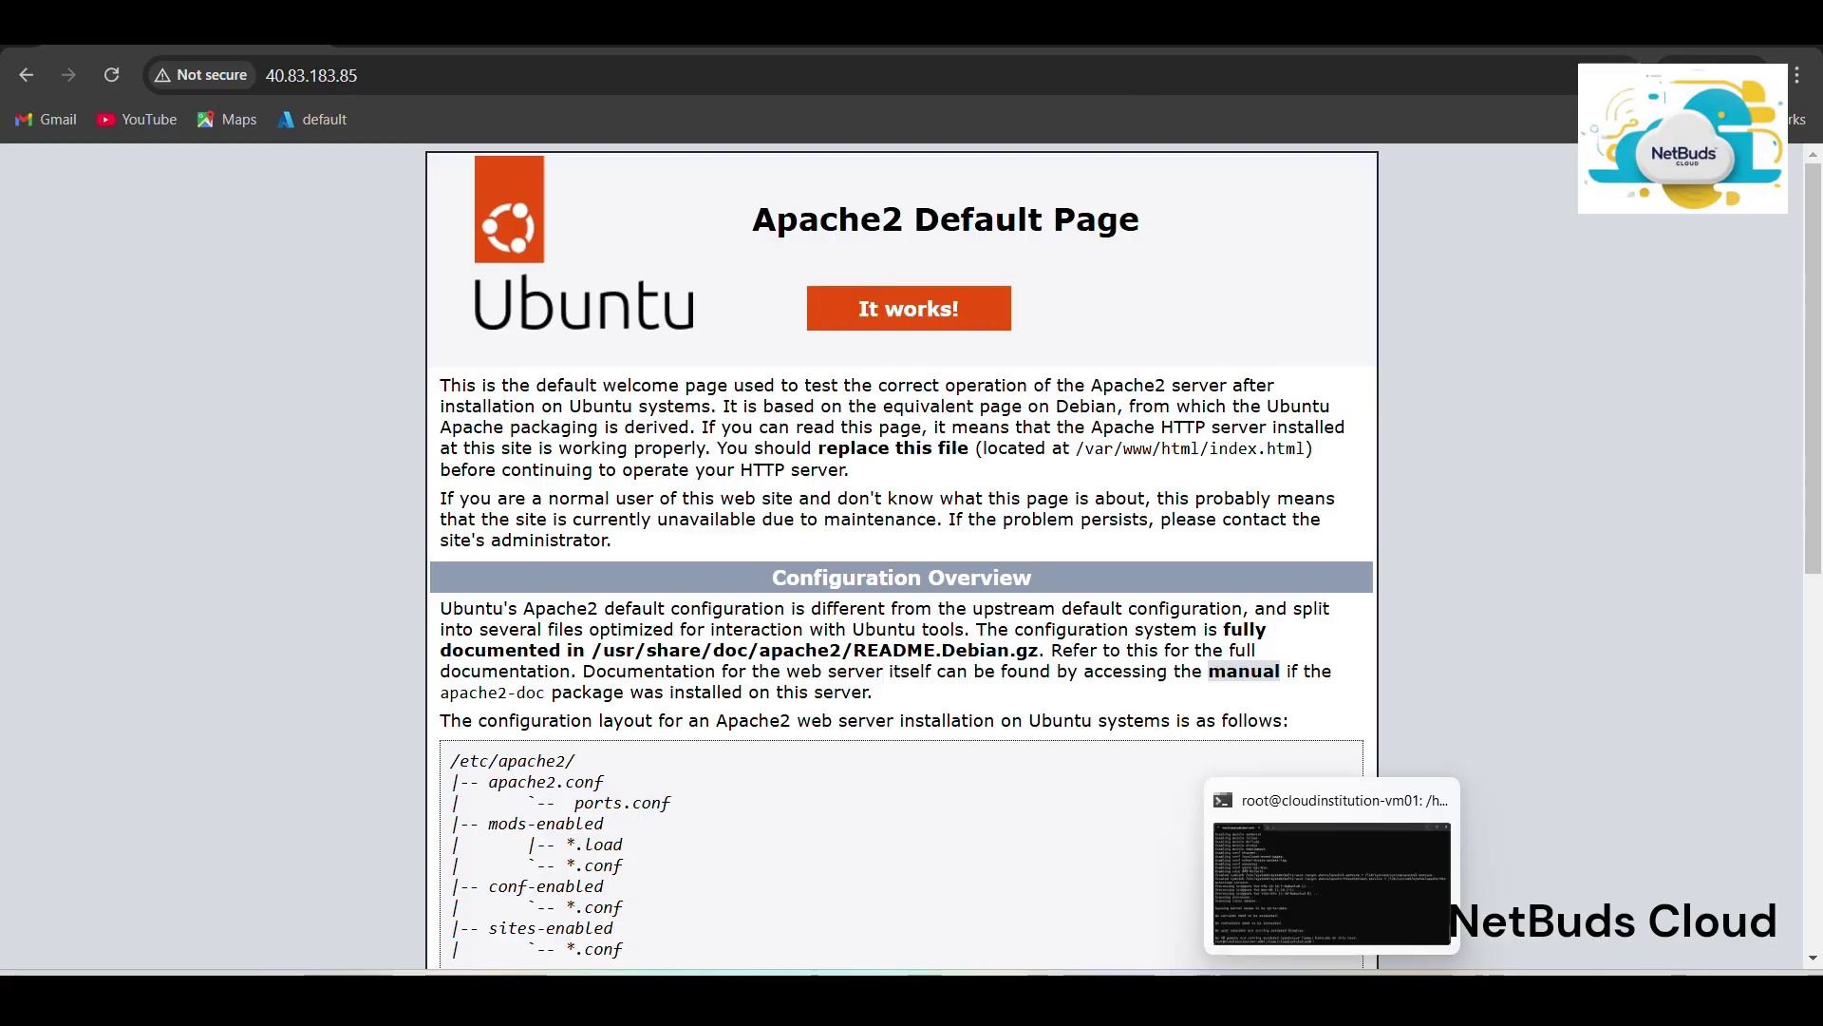
click(1332, 883)
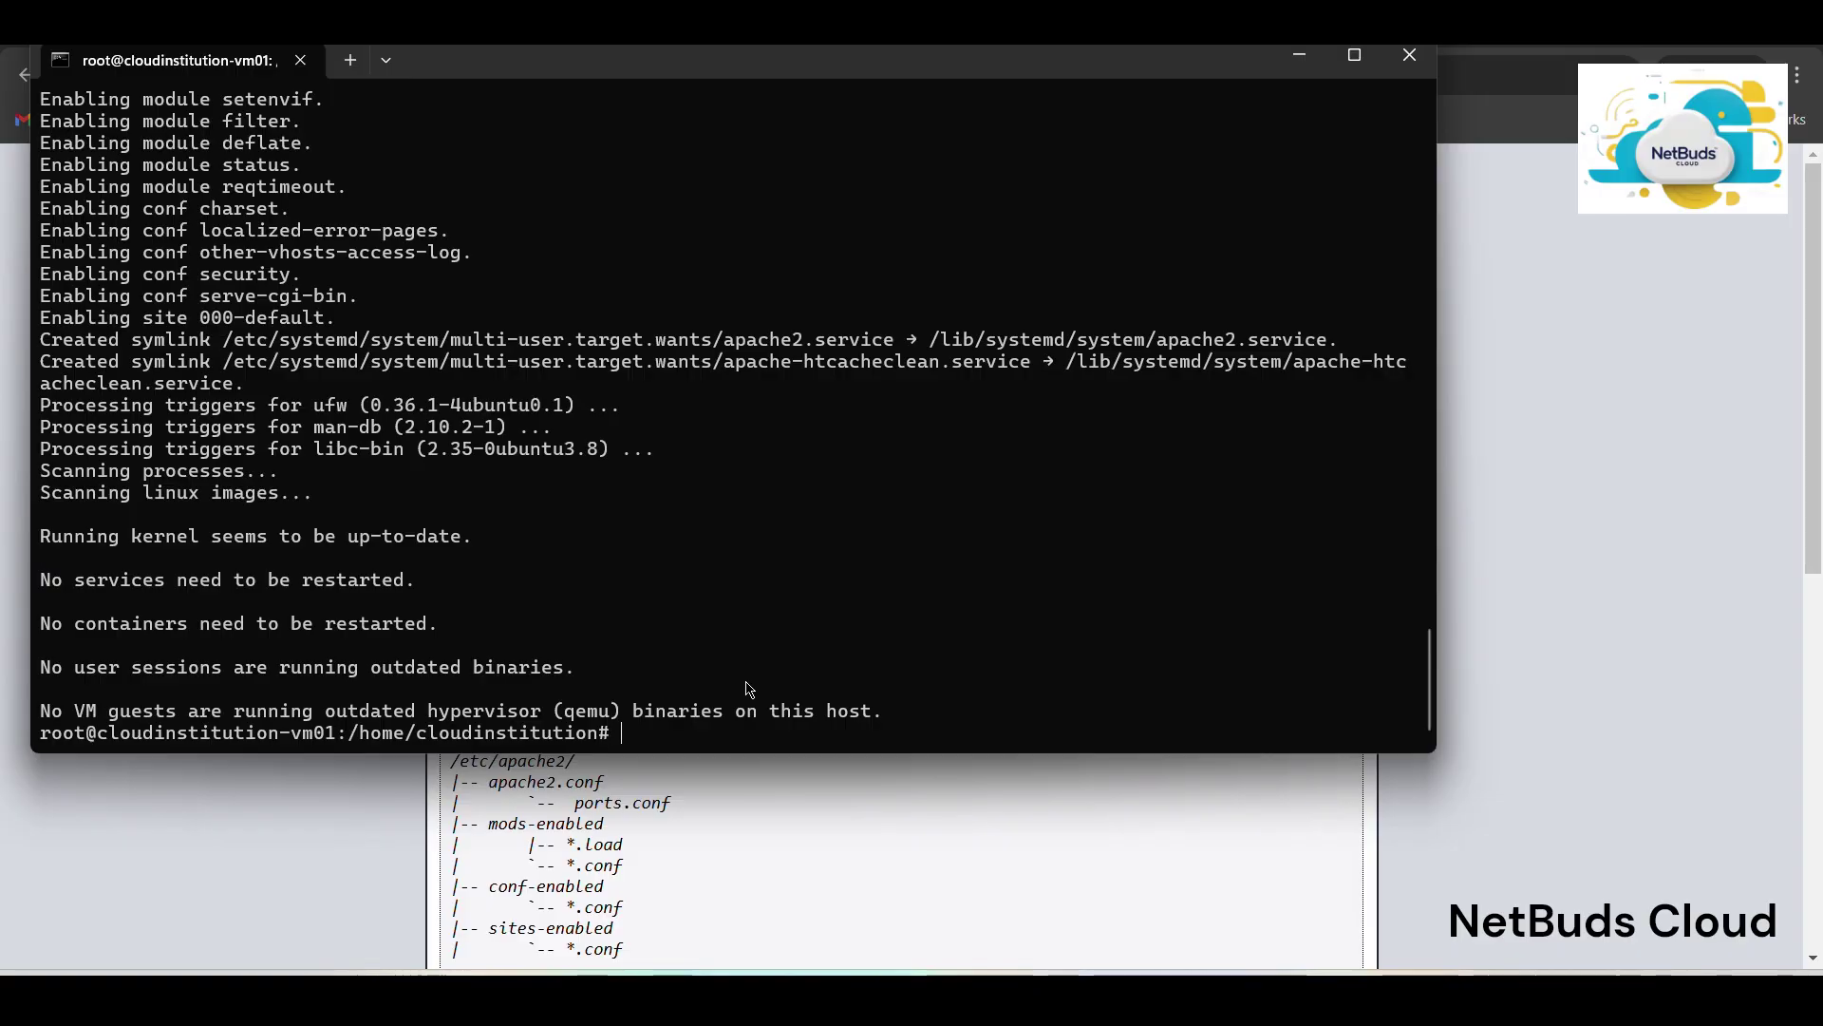
text(cd /var/w)
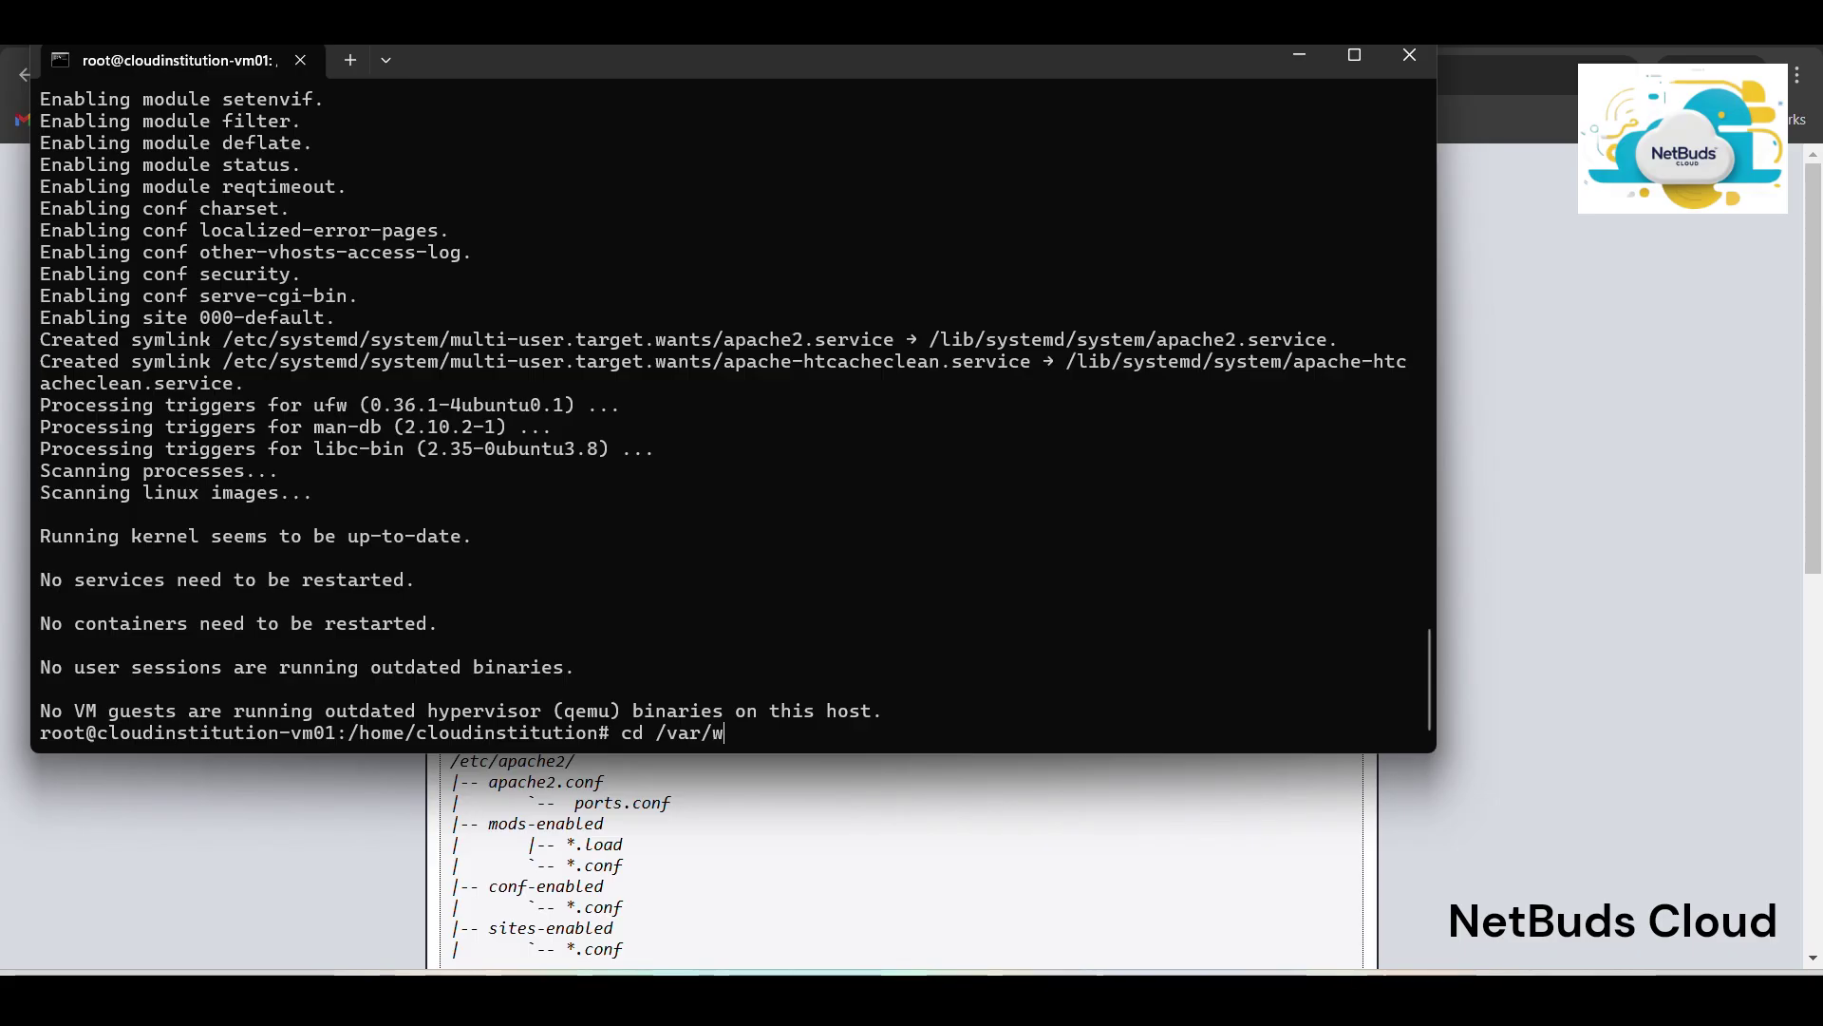
text(ww/html/)
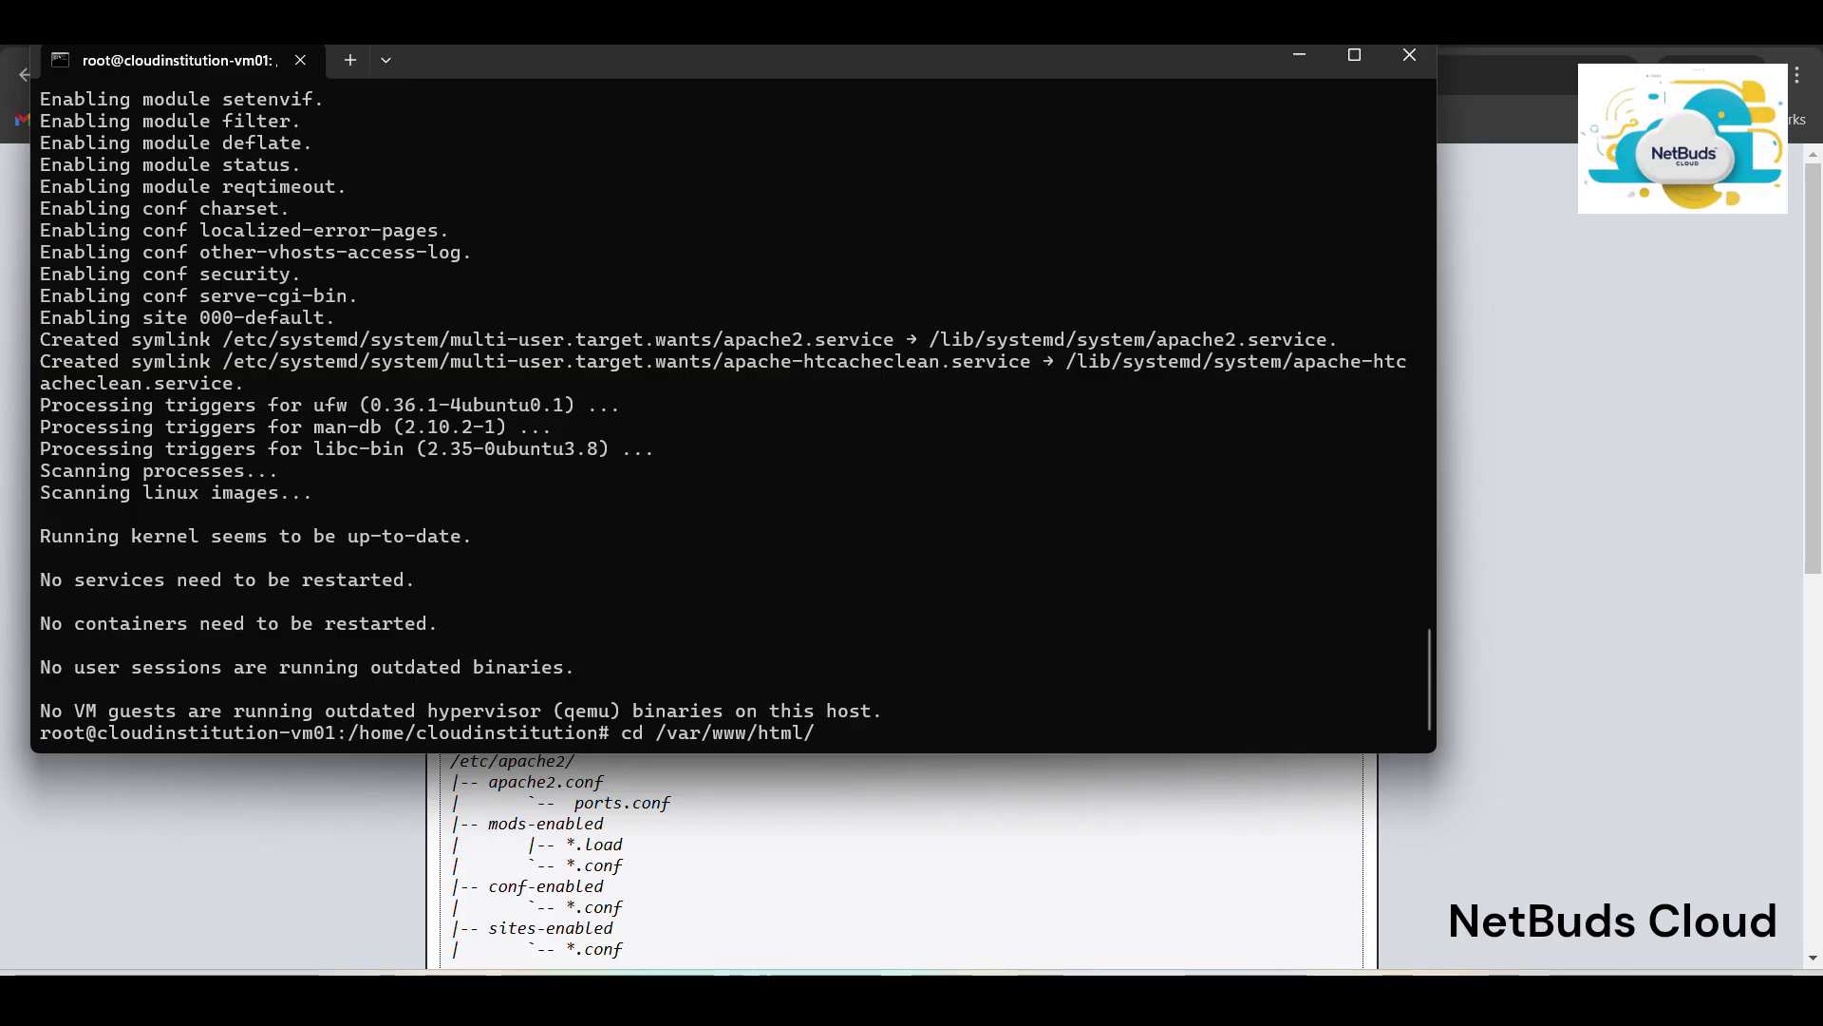
key(Return)
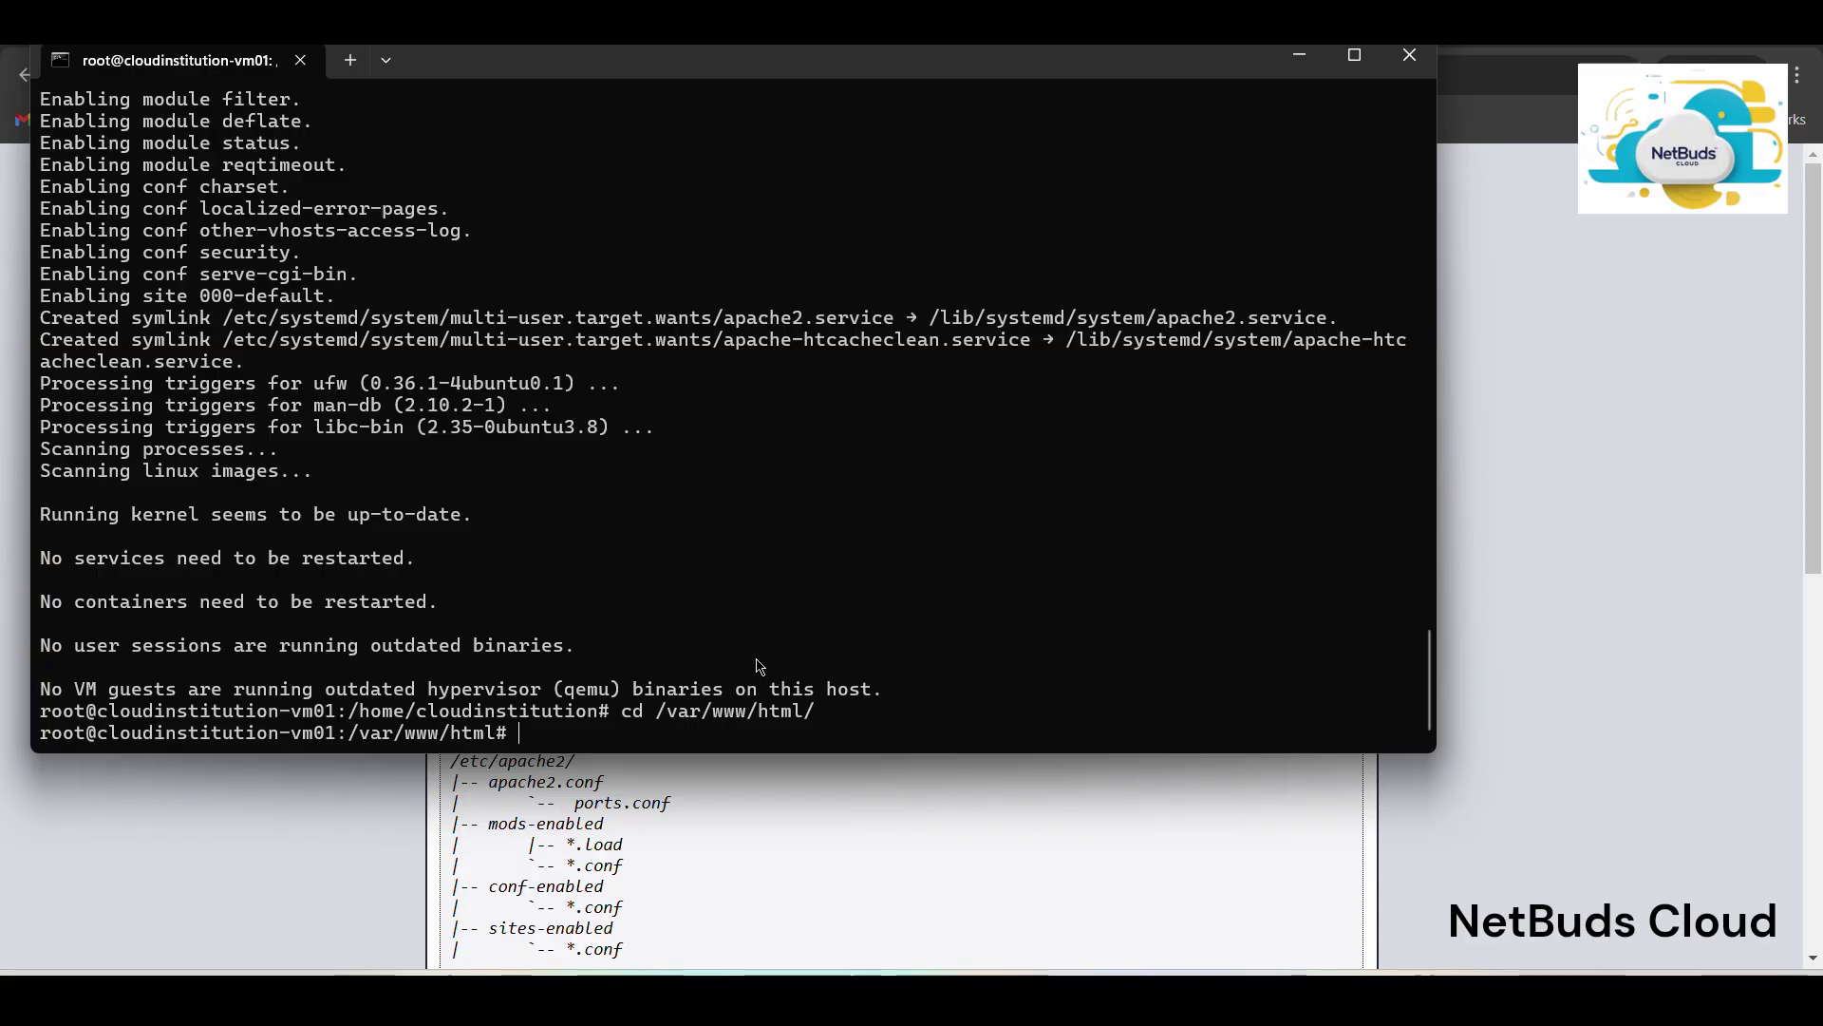
Edit index.html in nano, replace all its content with 'hai', and save it.
text(na)
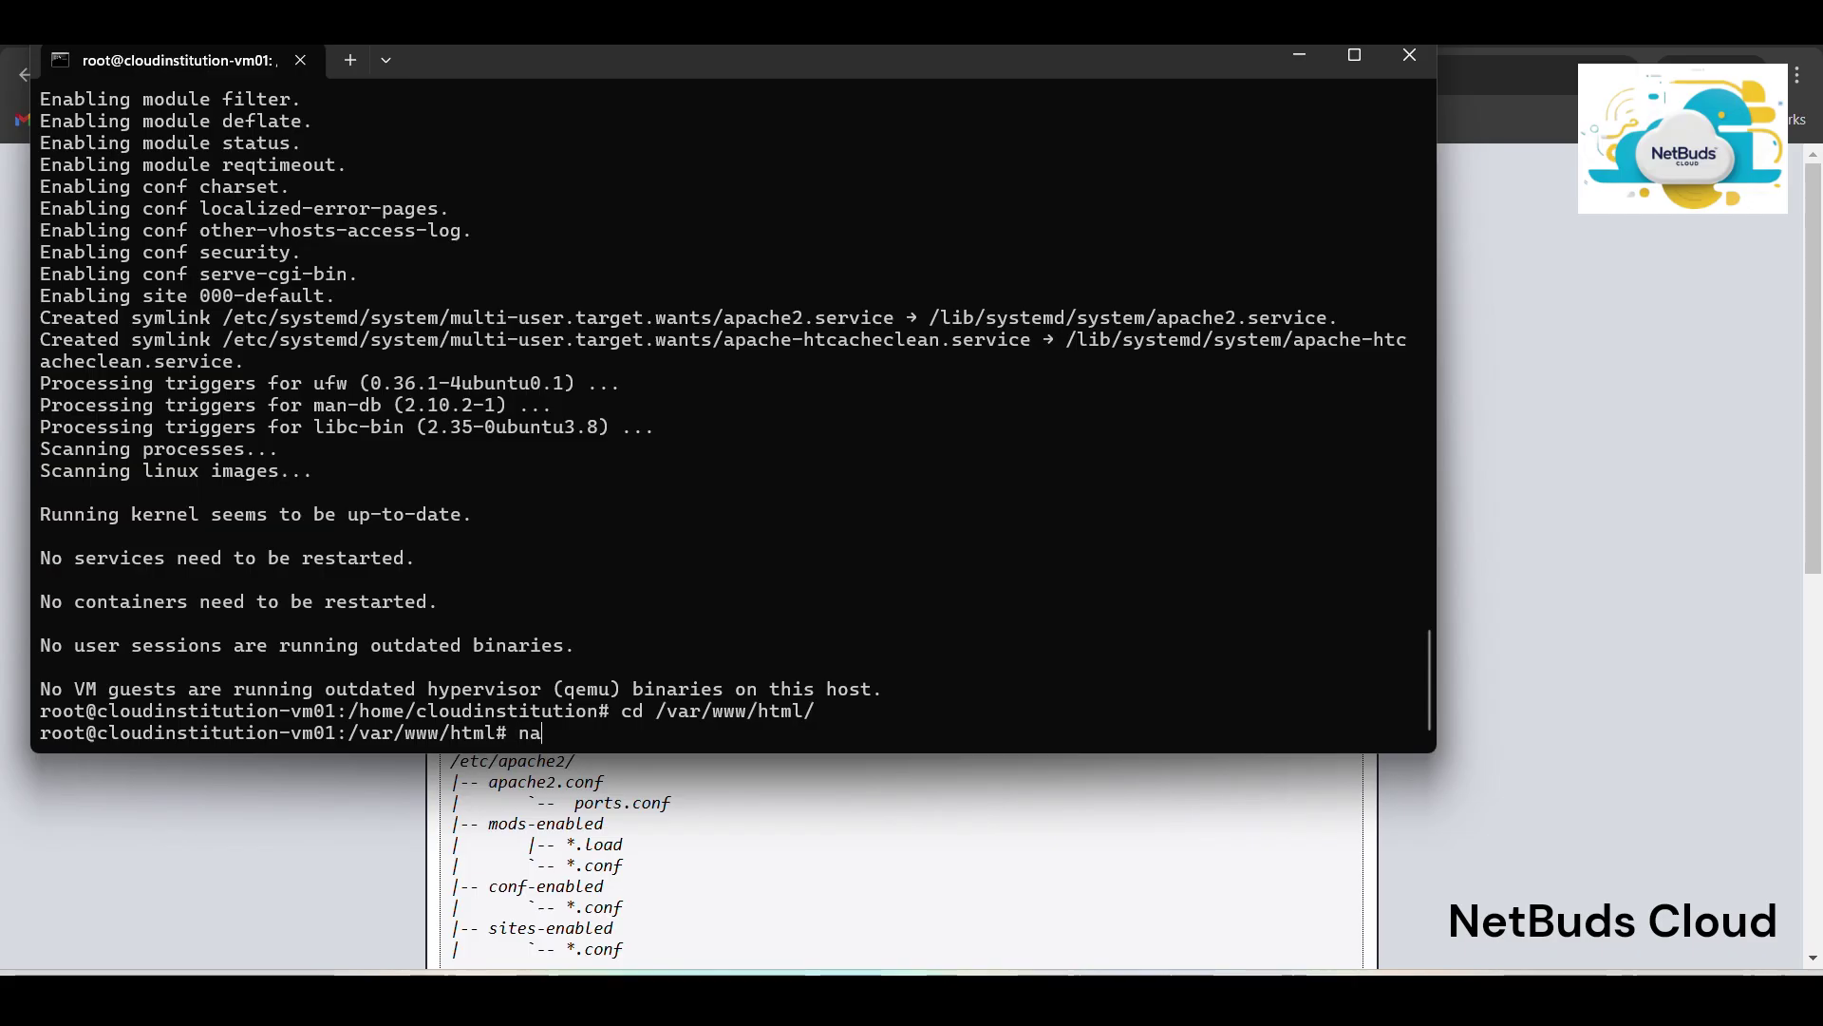
text(no index.html)
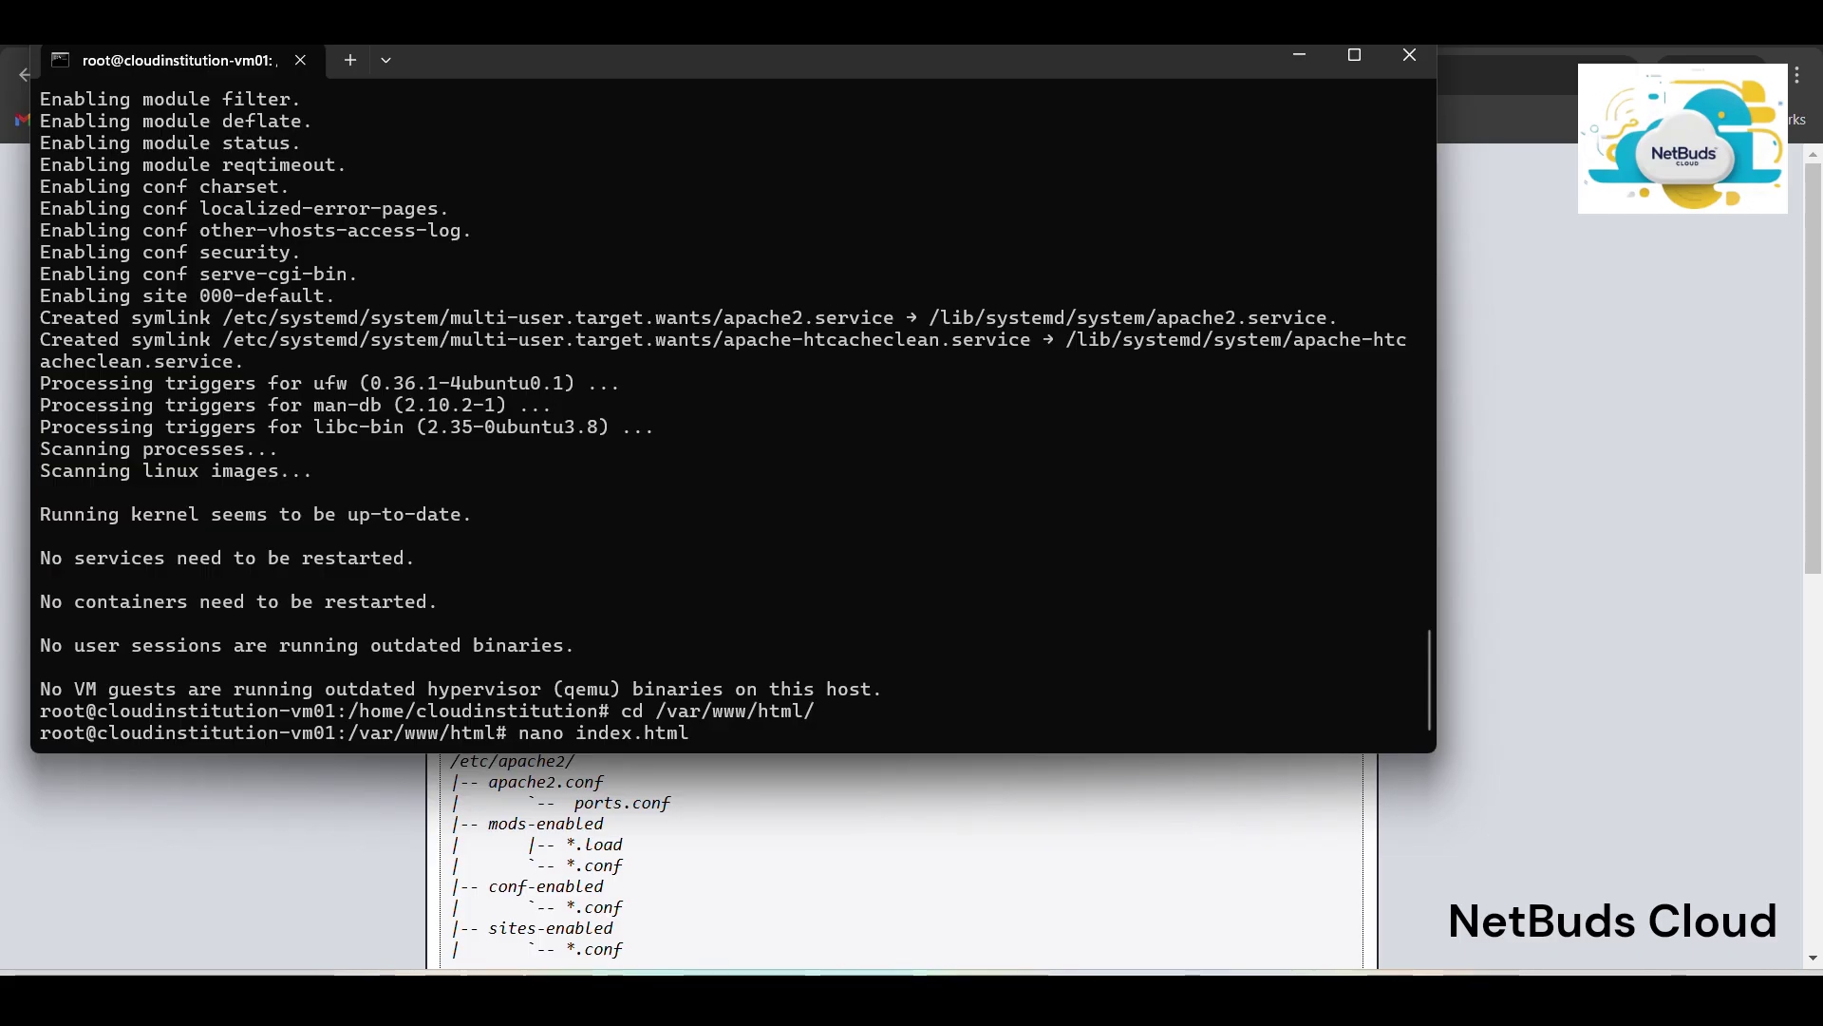
key(Return)
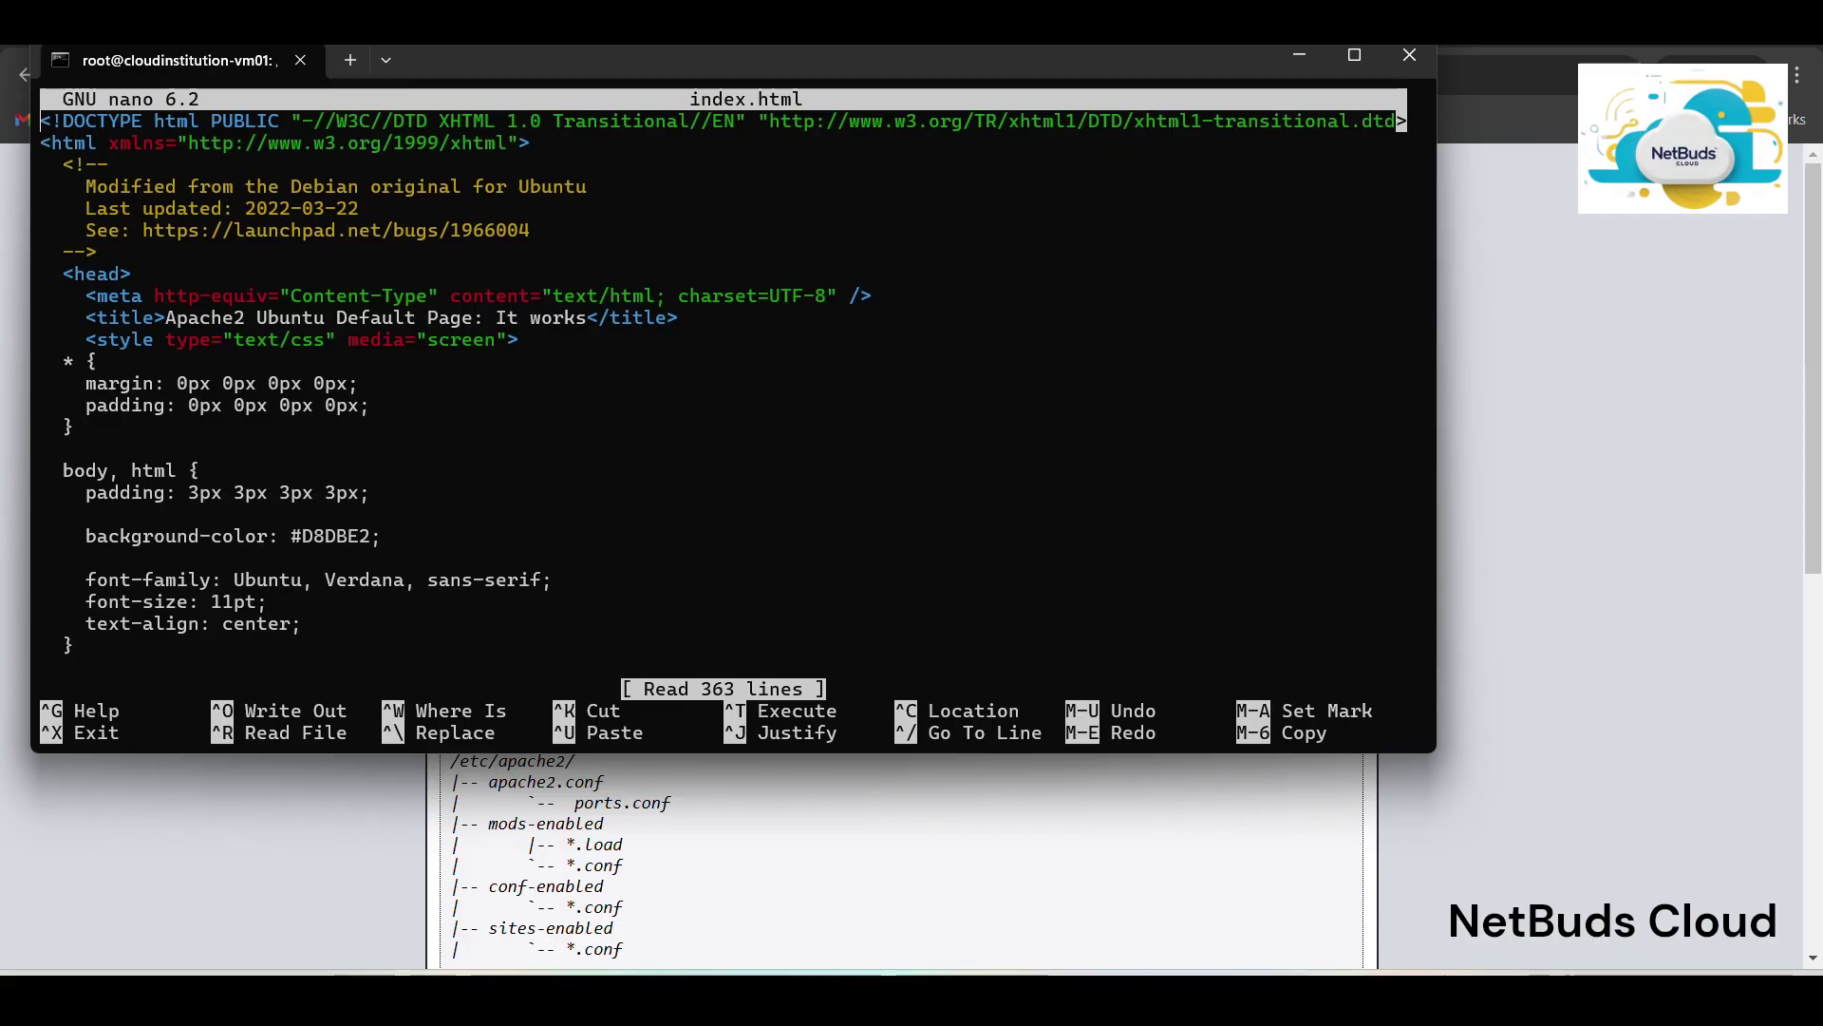
key(alt+t)
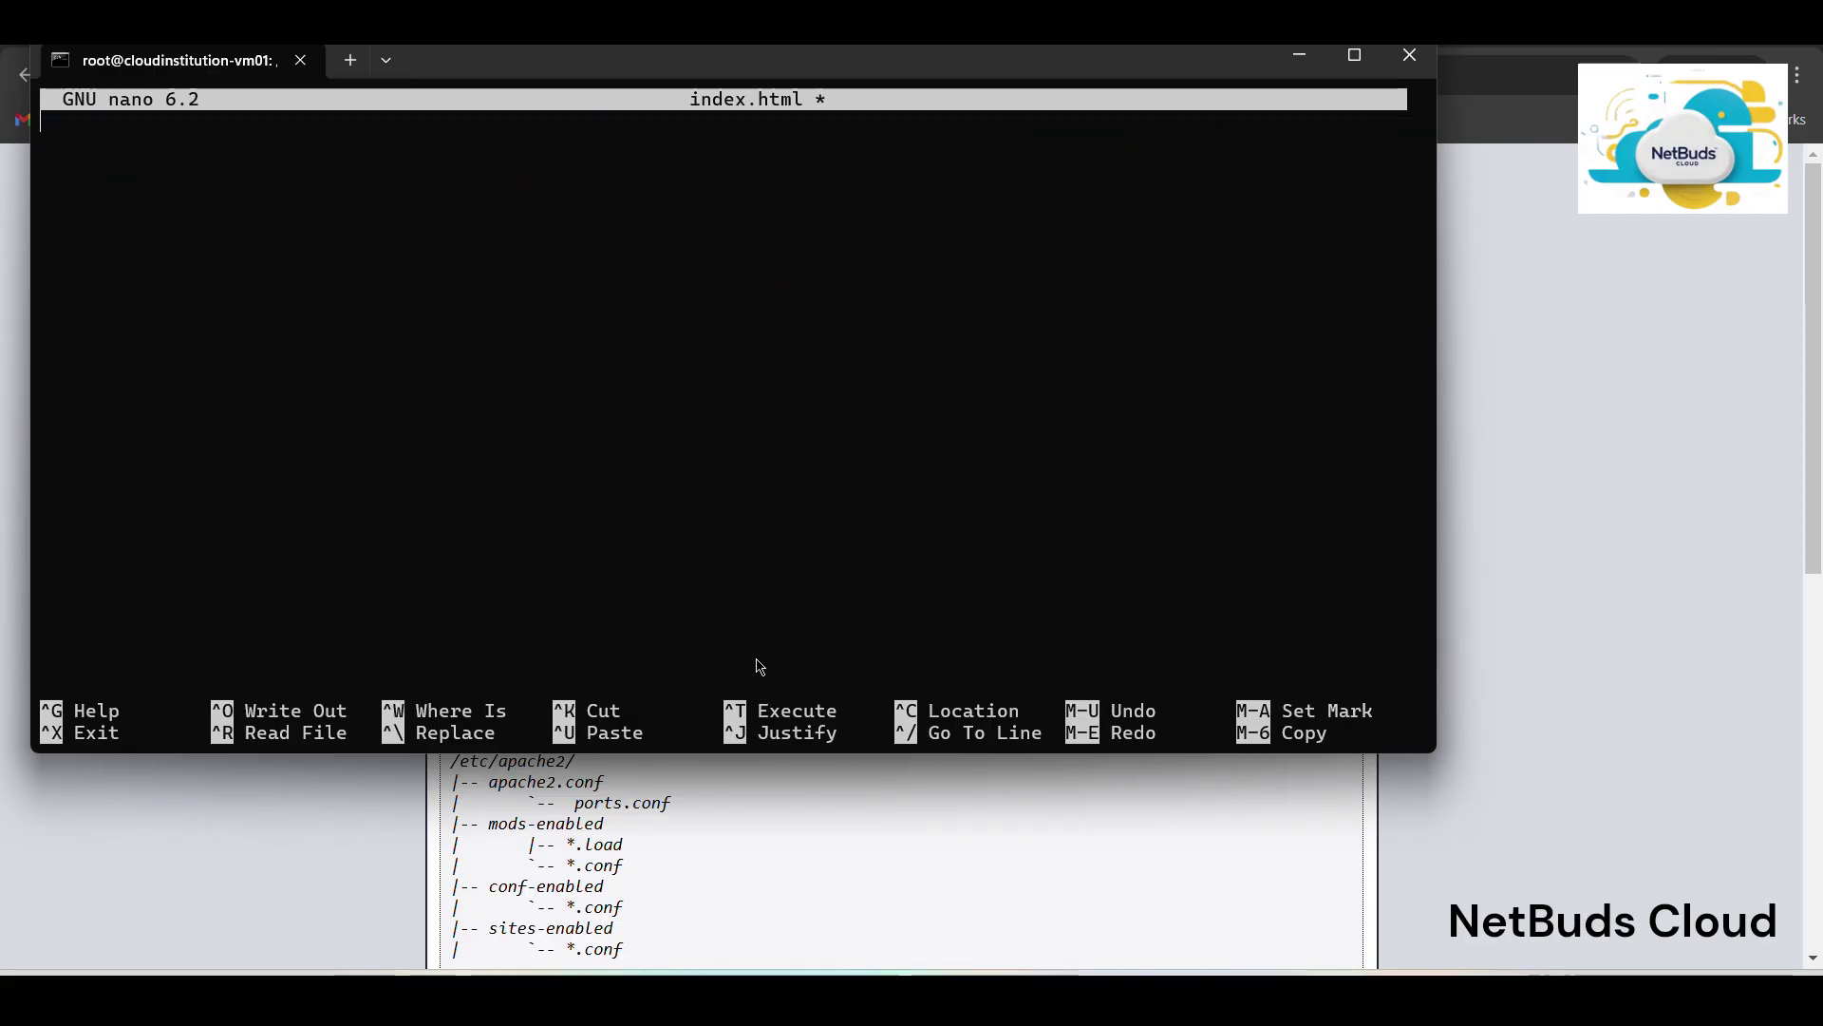
text(hai)
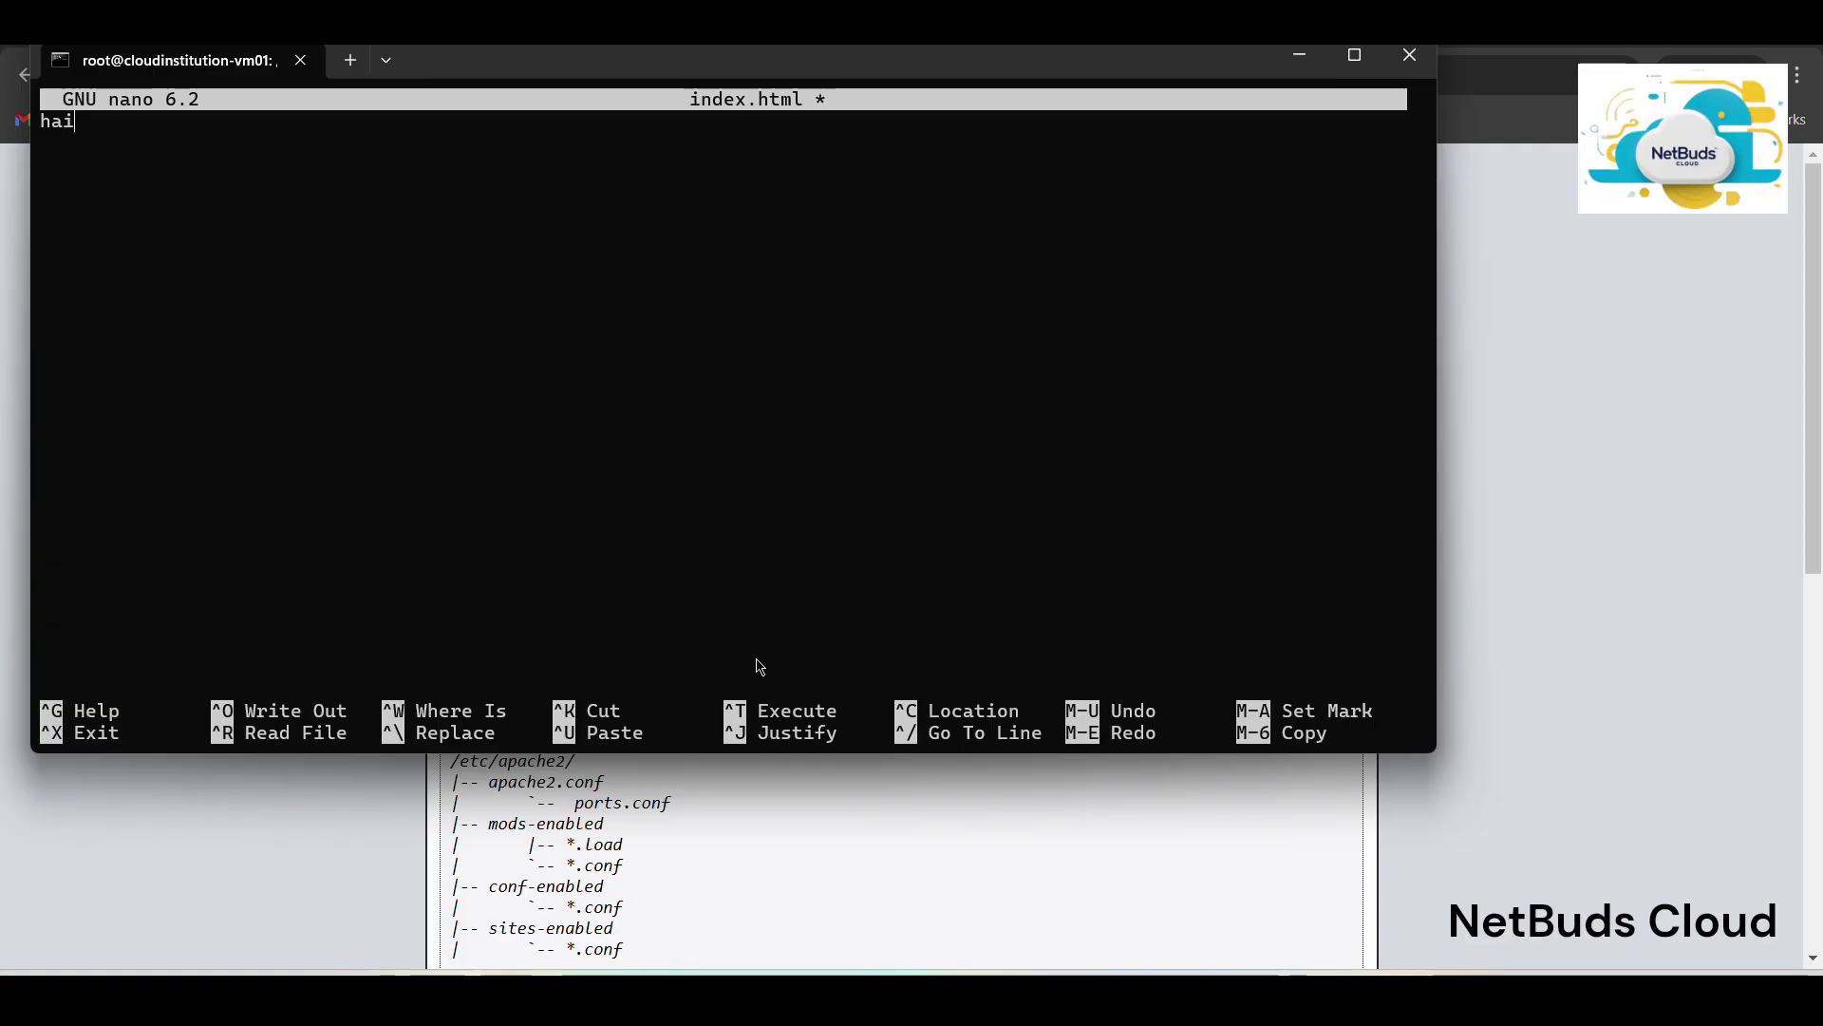
key(ctrl+x)
key(y)
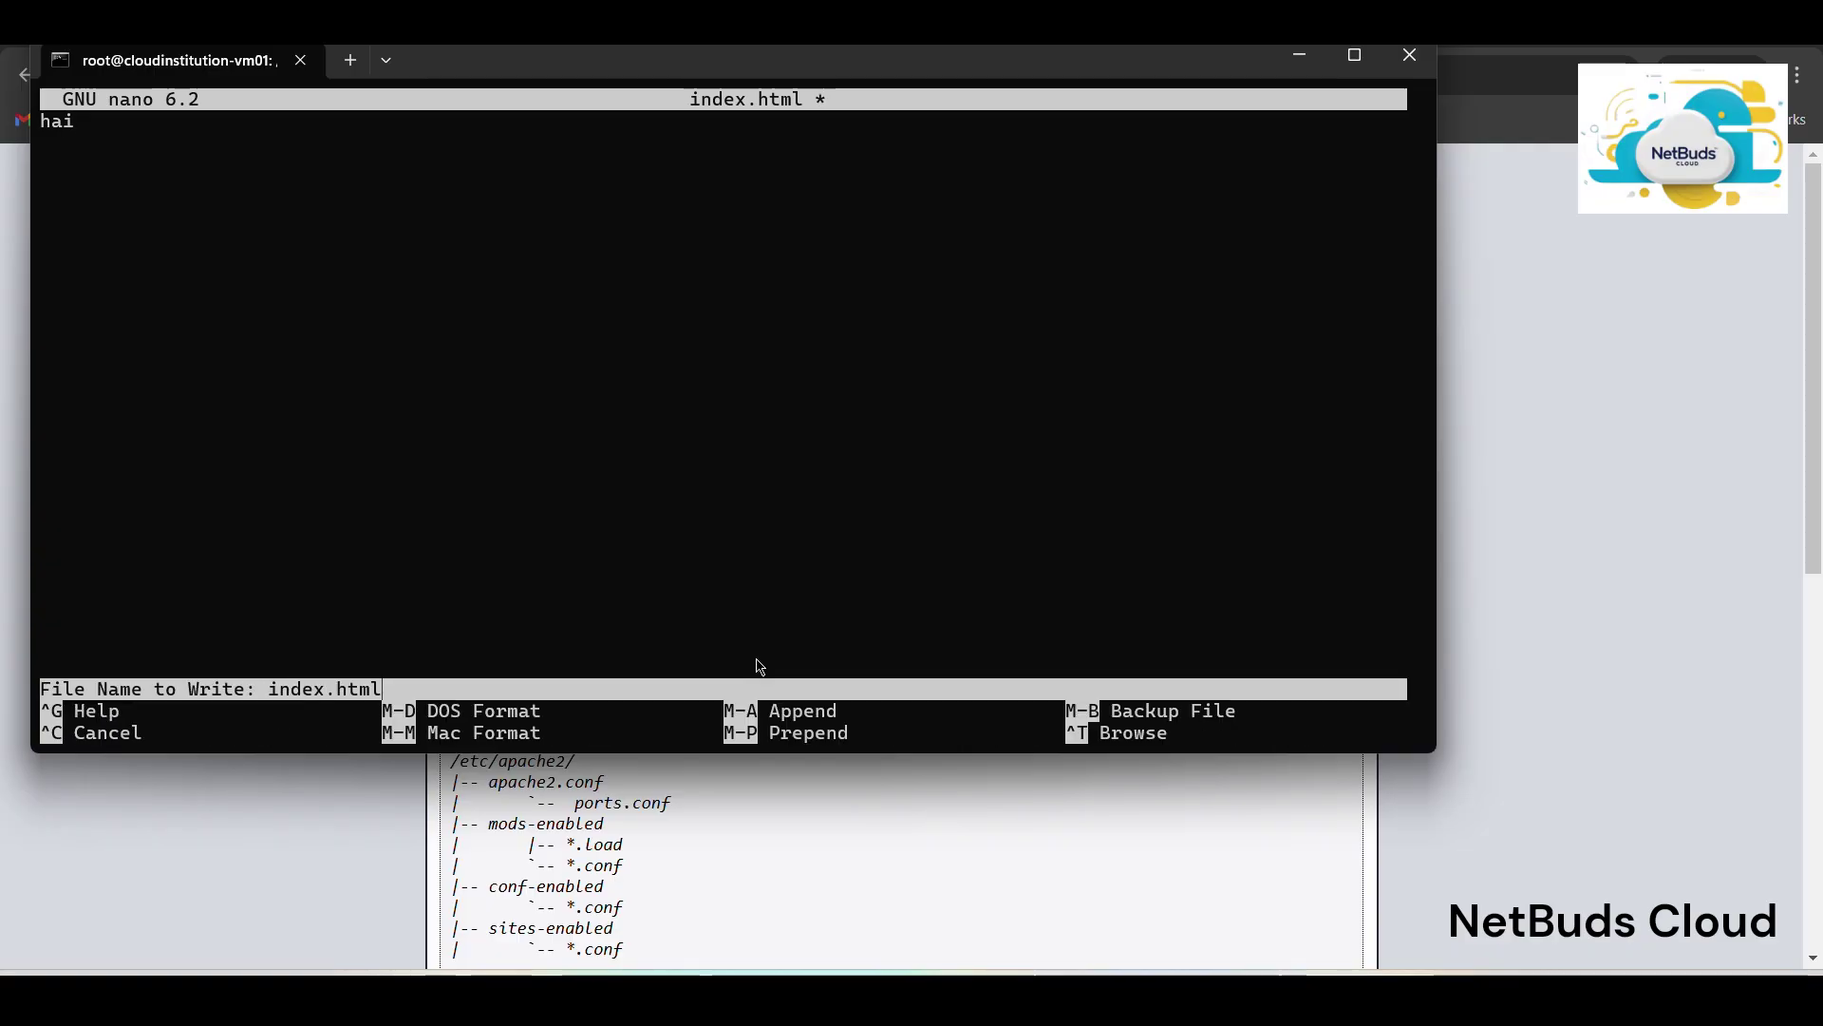
key(Return)
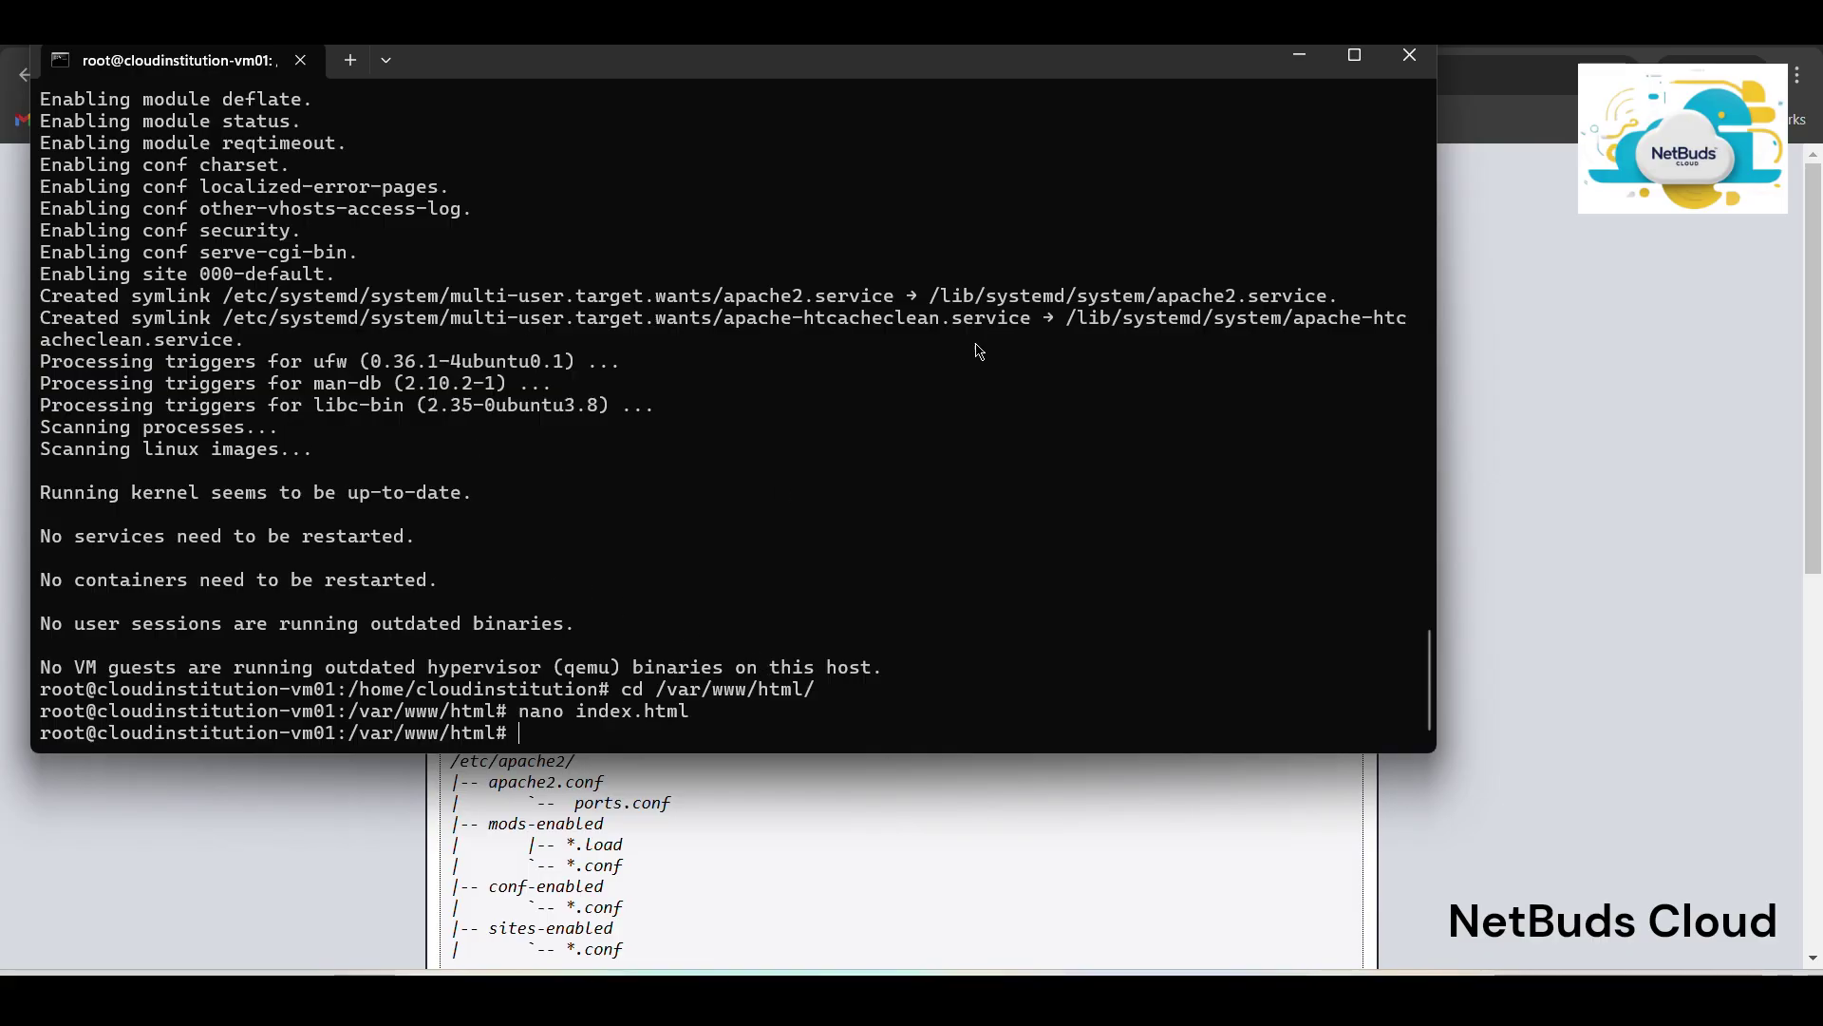
click(1707, 373)
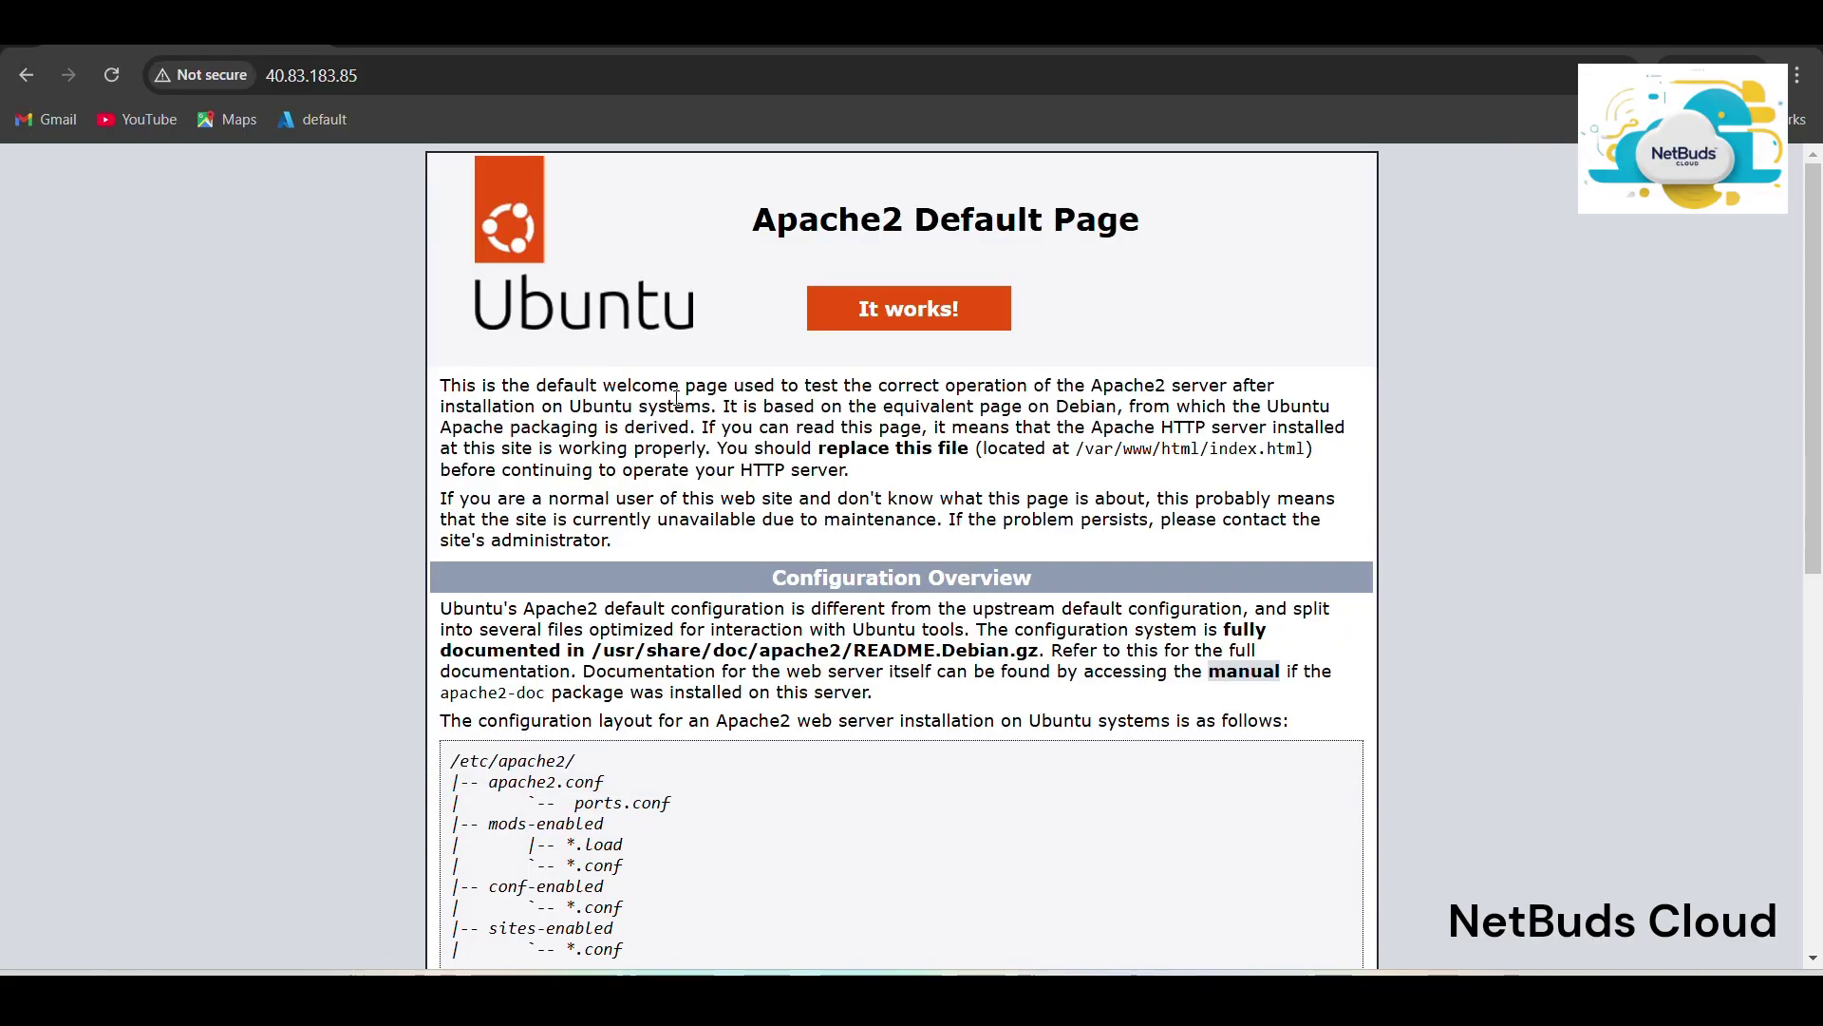
Reload 40.83.183.85 in the Incognito window so it shows the 'hai' page.
click(113, 85)
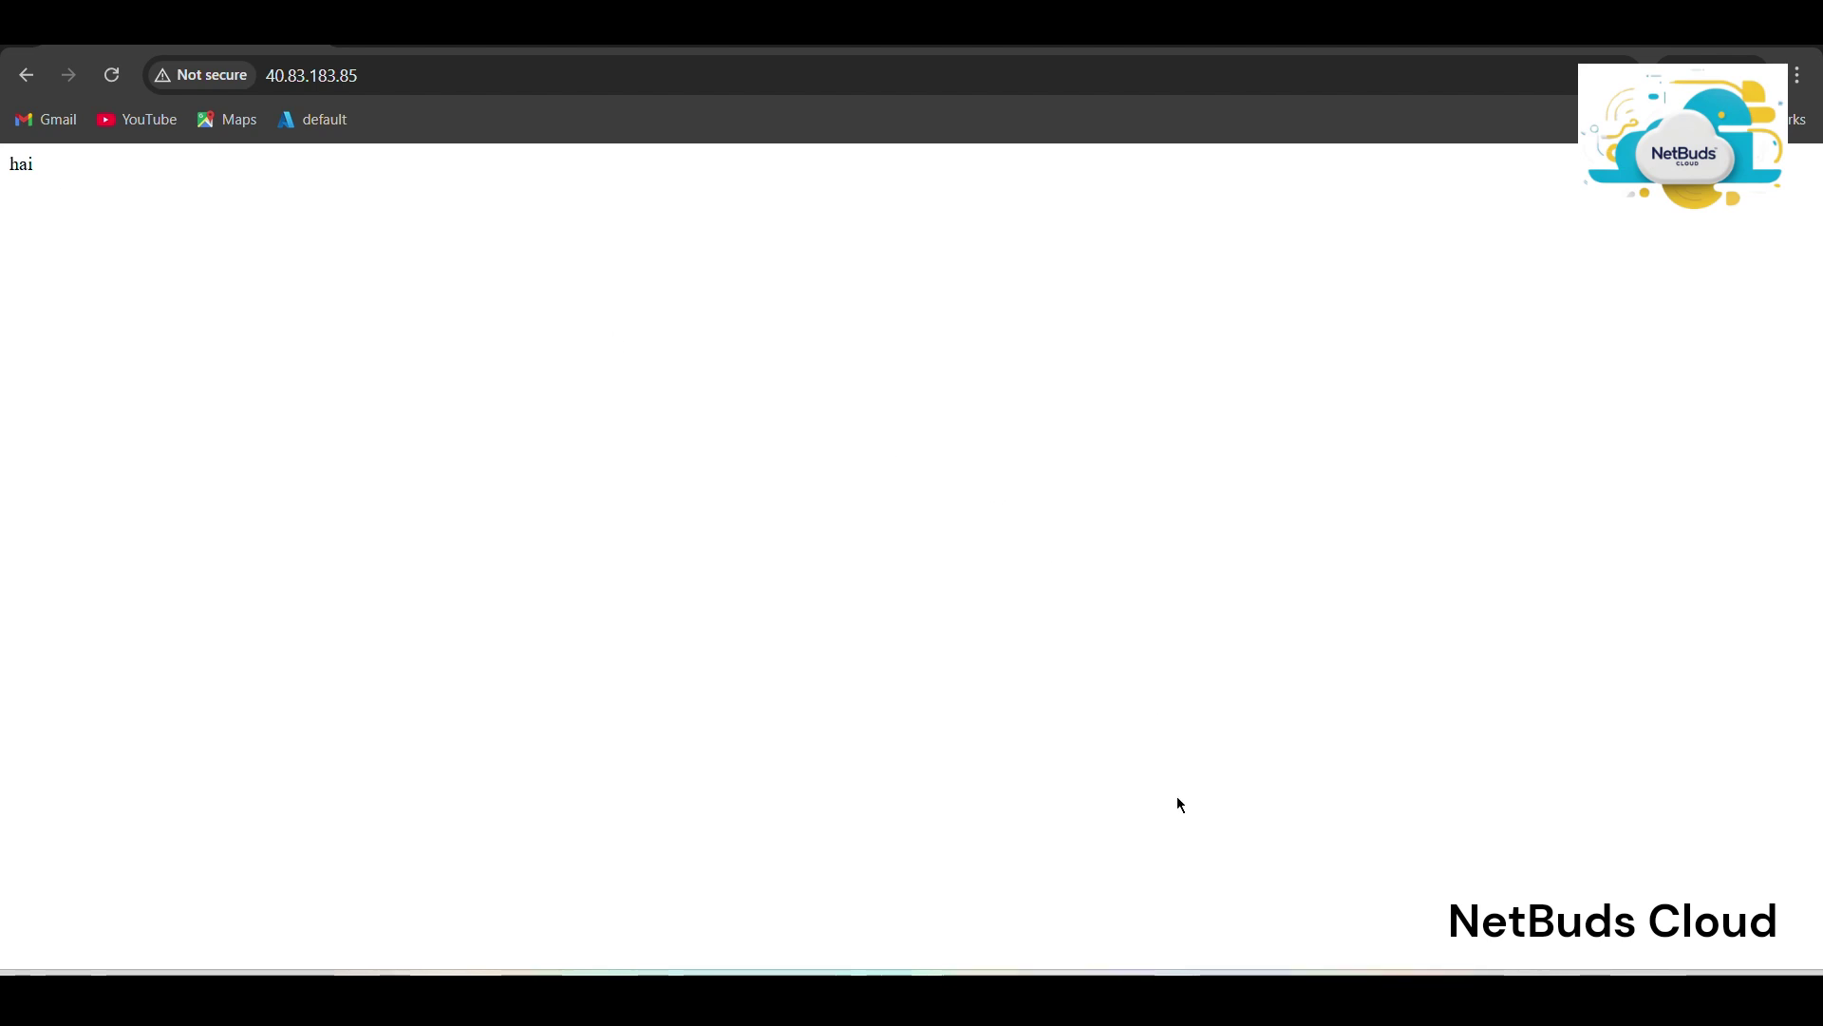
mouse_move(1176, 993)
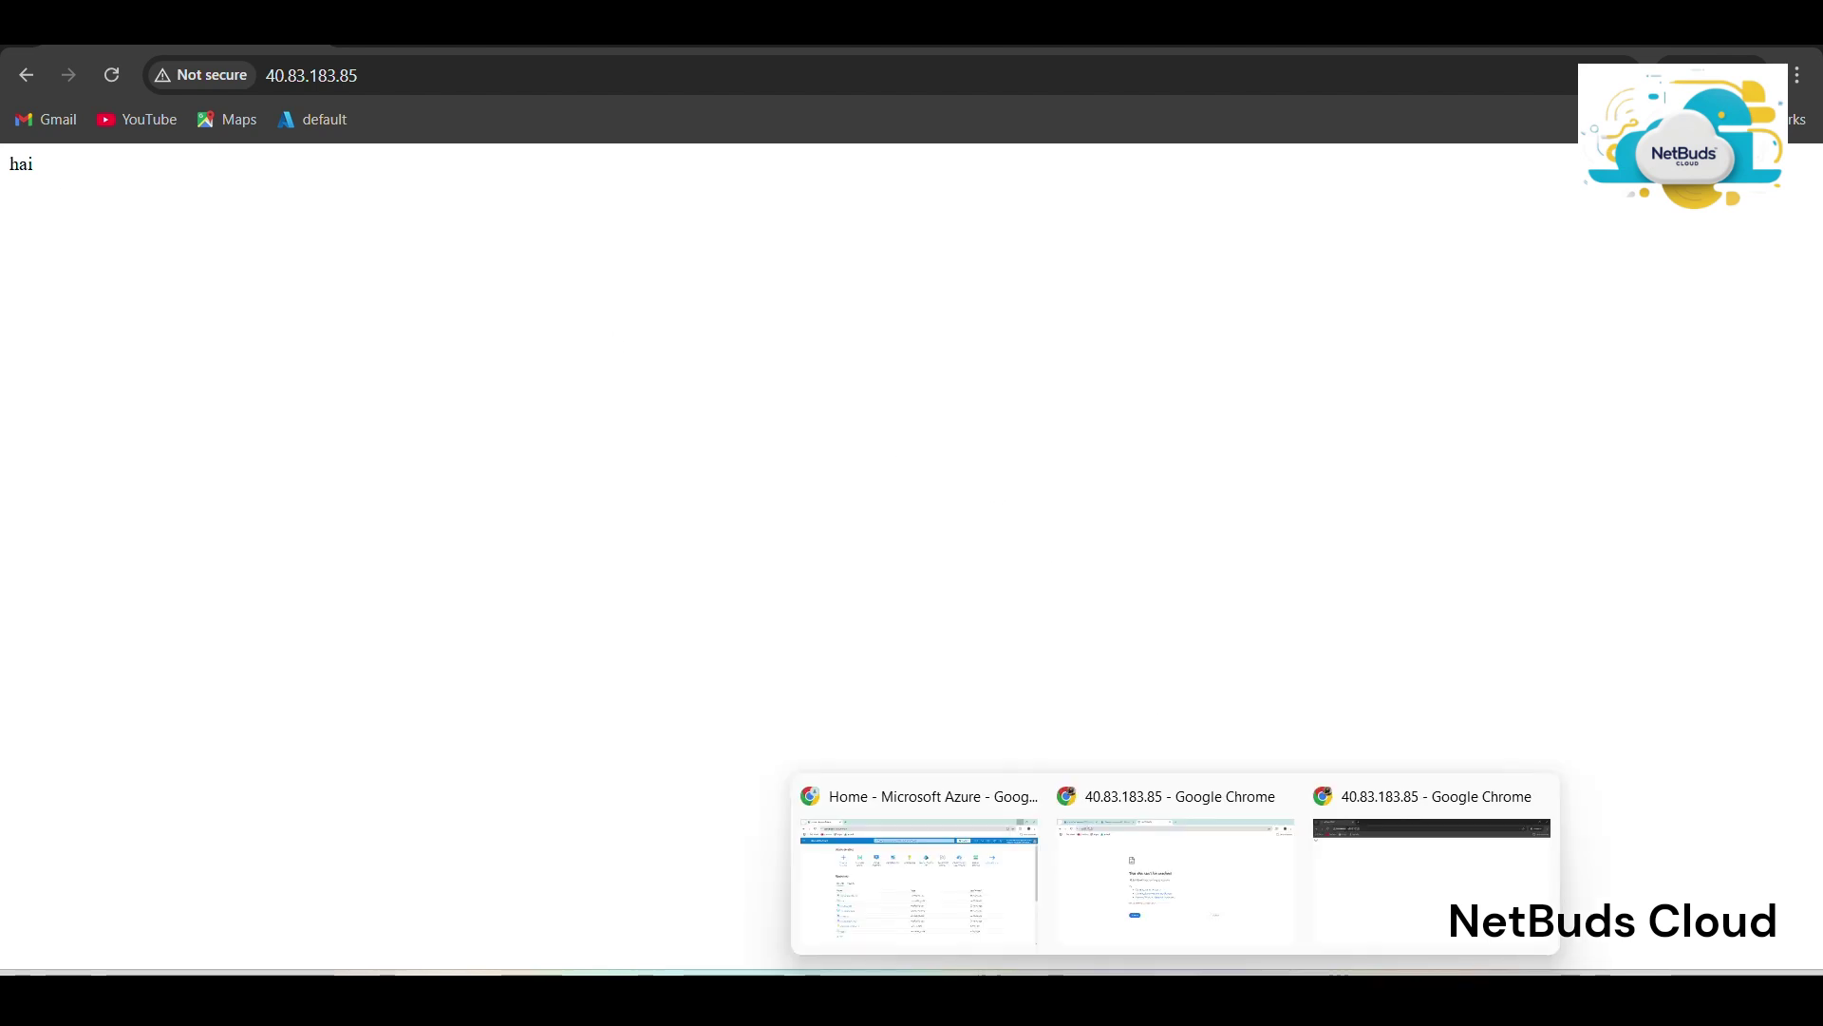
Open cloudinstitution-vm02's overview in the portal and copy its public IP 40.118.207.184.
click(947, 899)
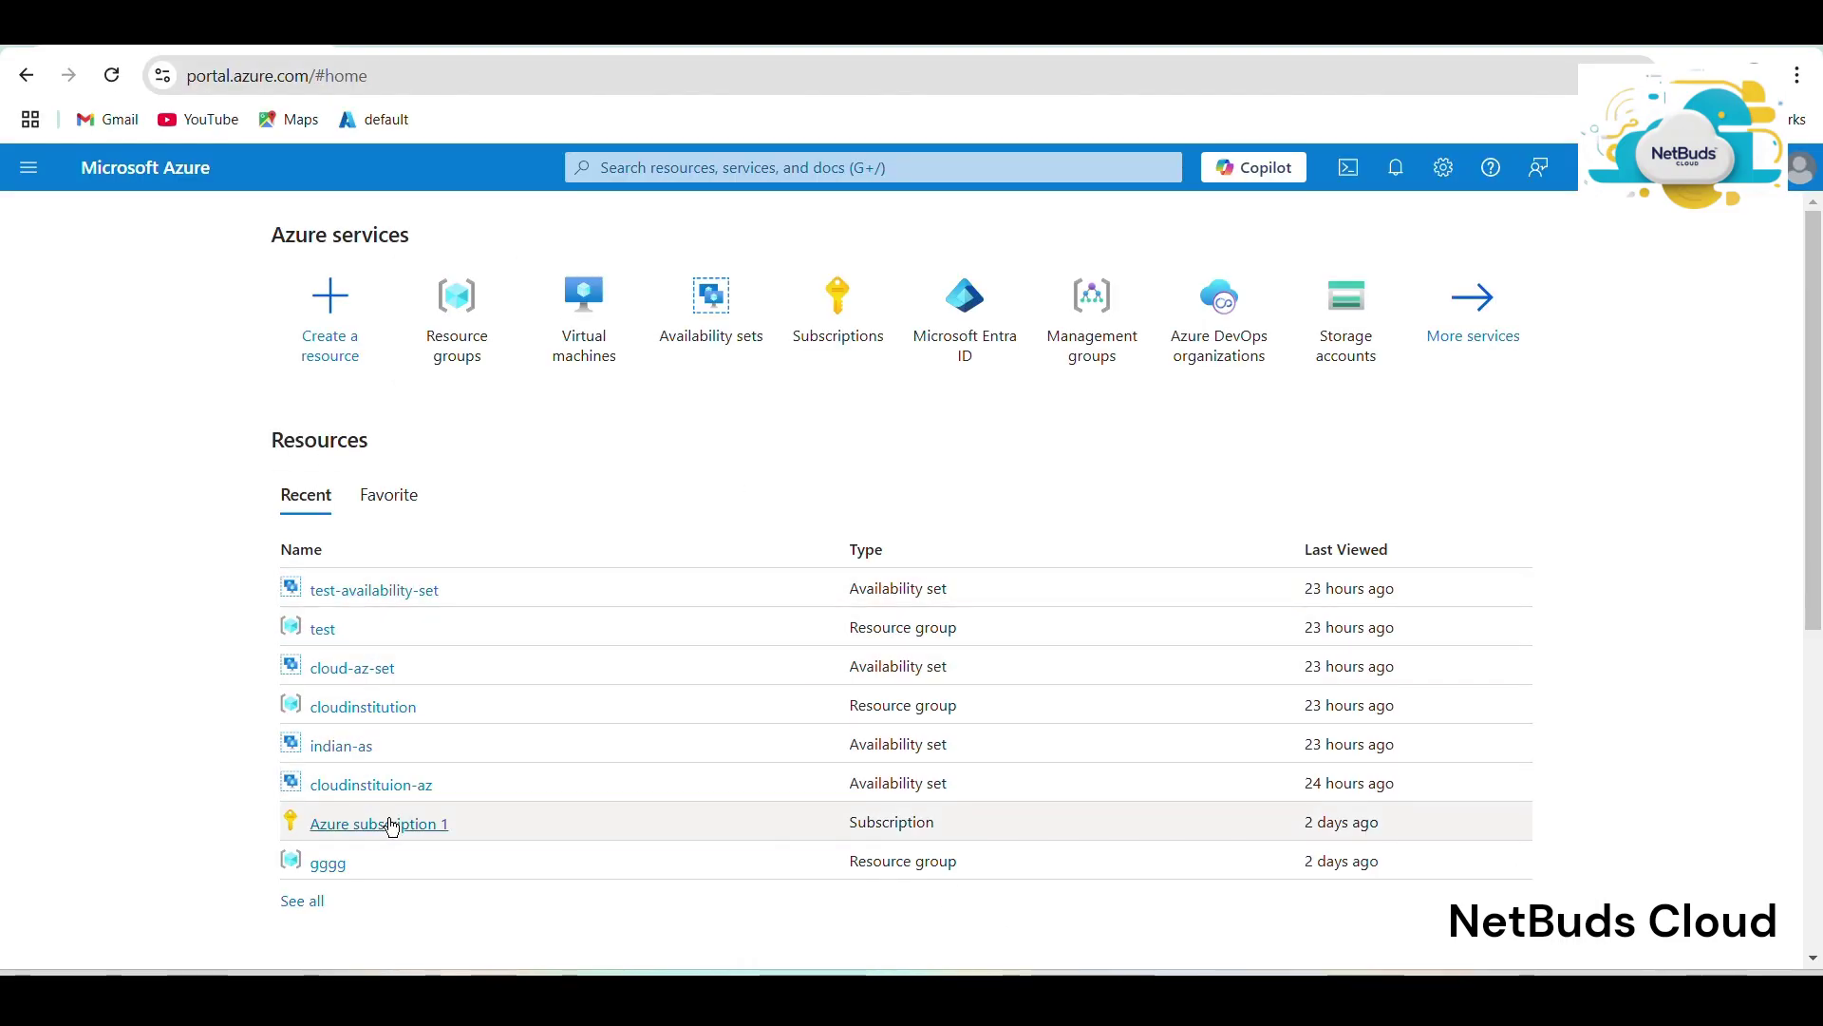
click(629, 325)
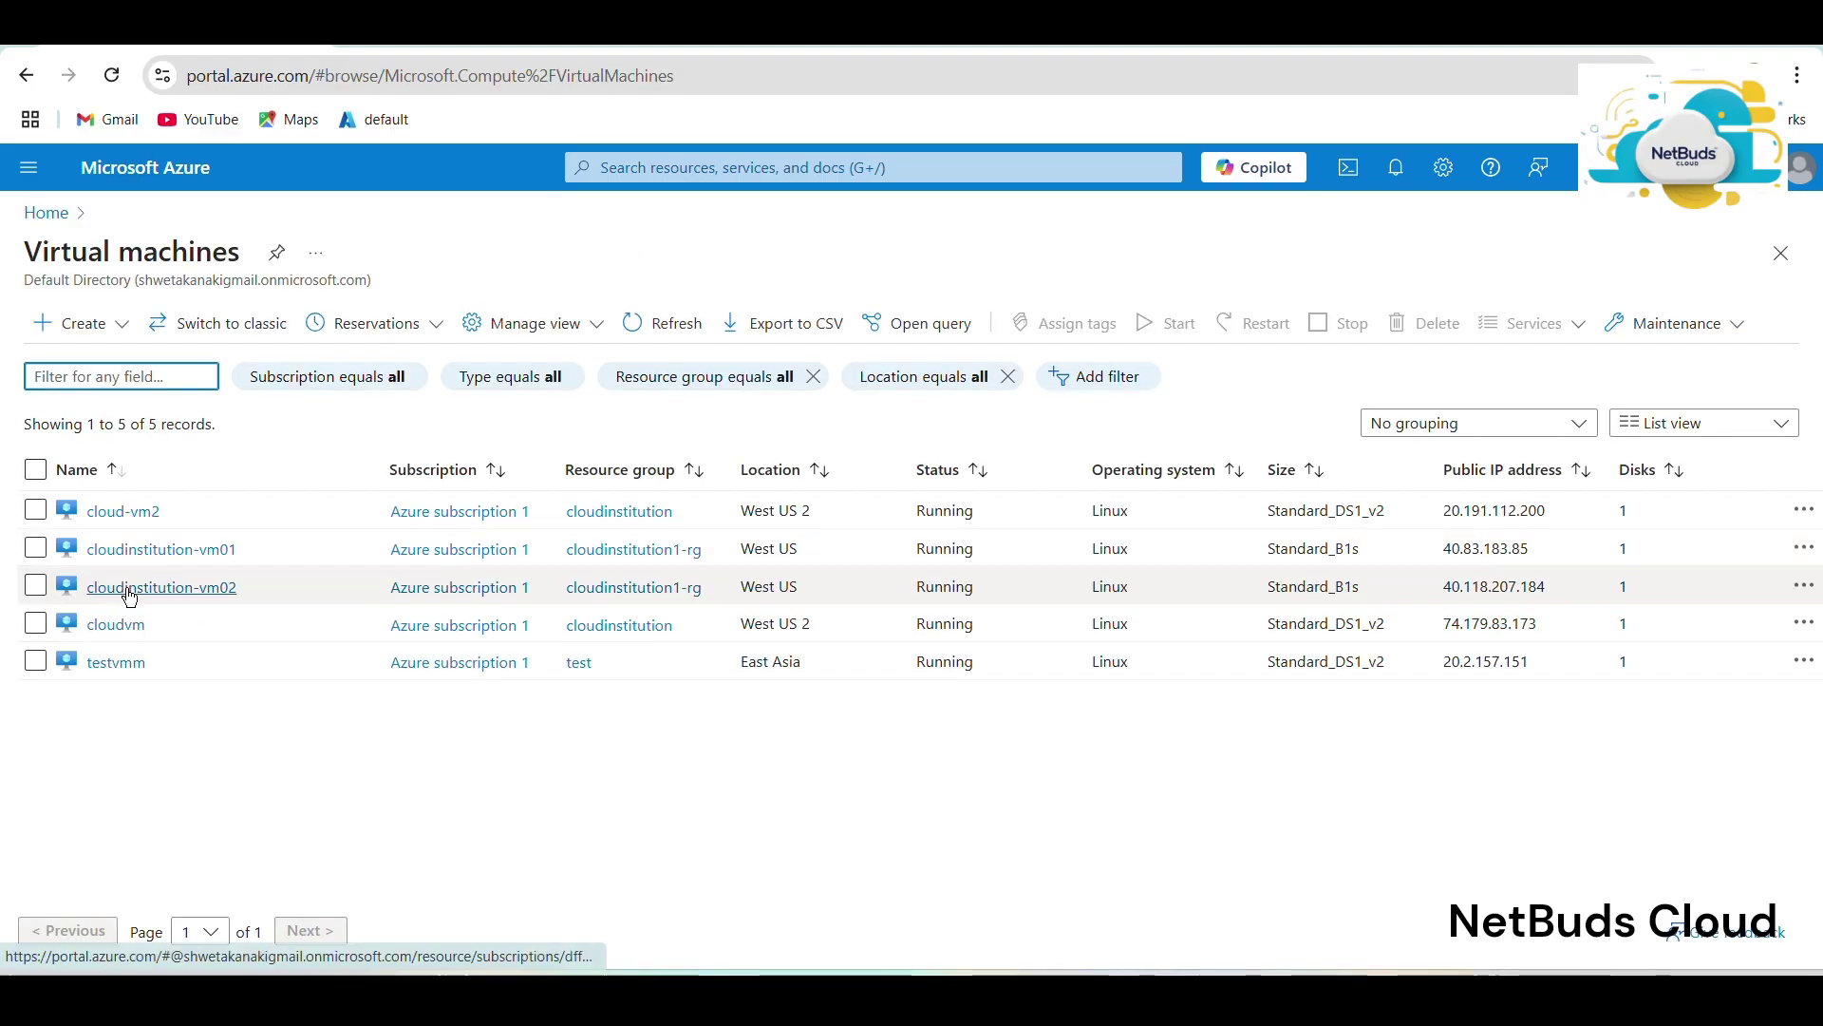
click(130, 589)
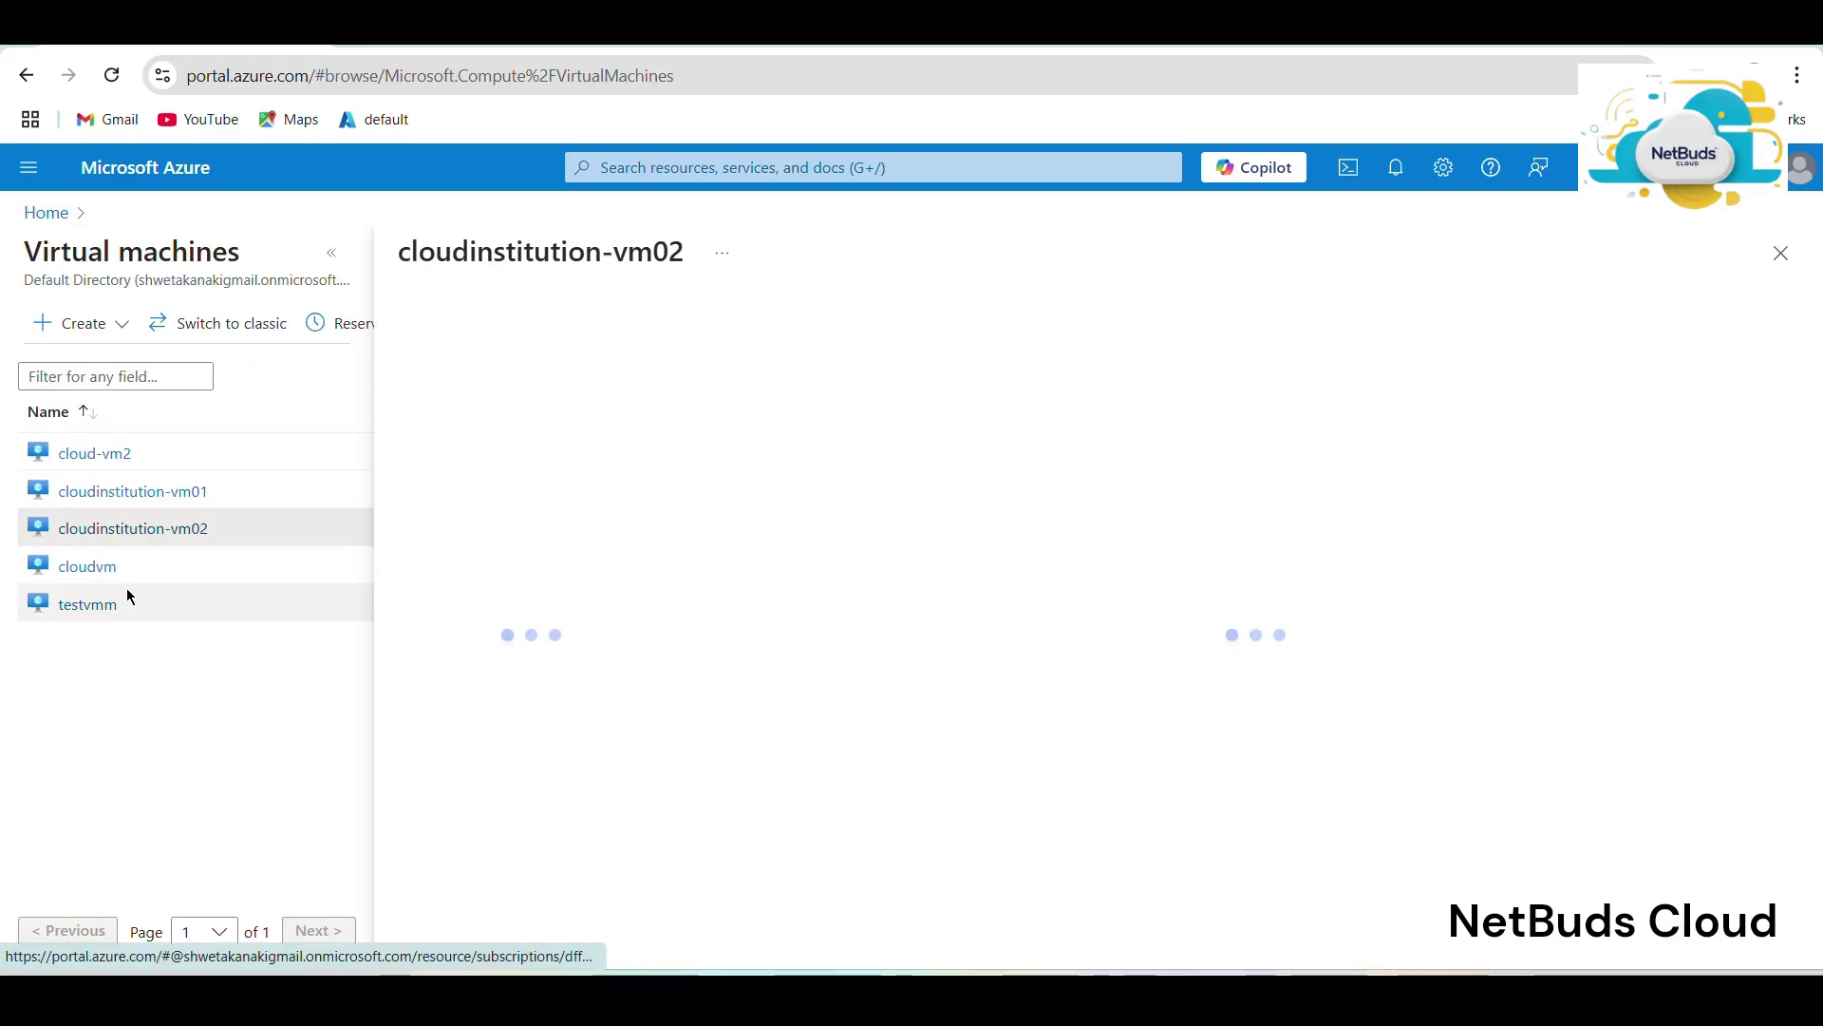
click(344, 252)
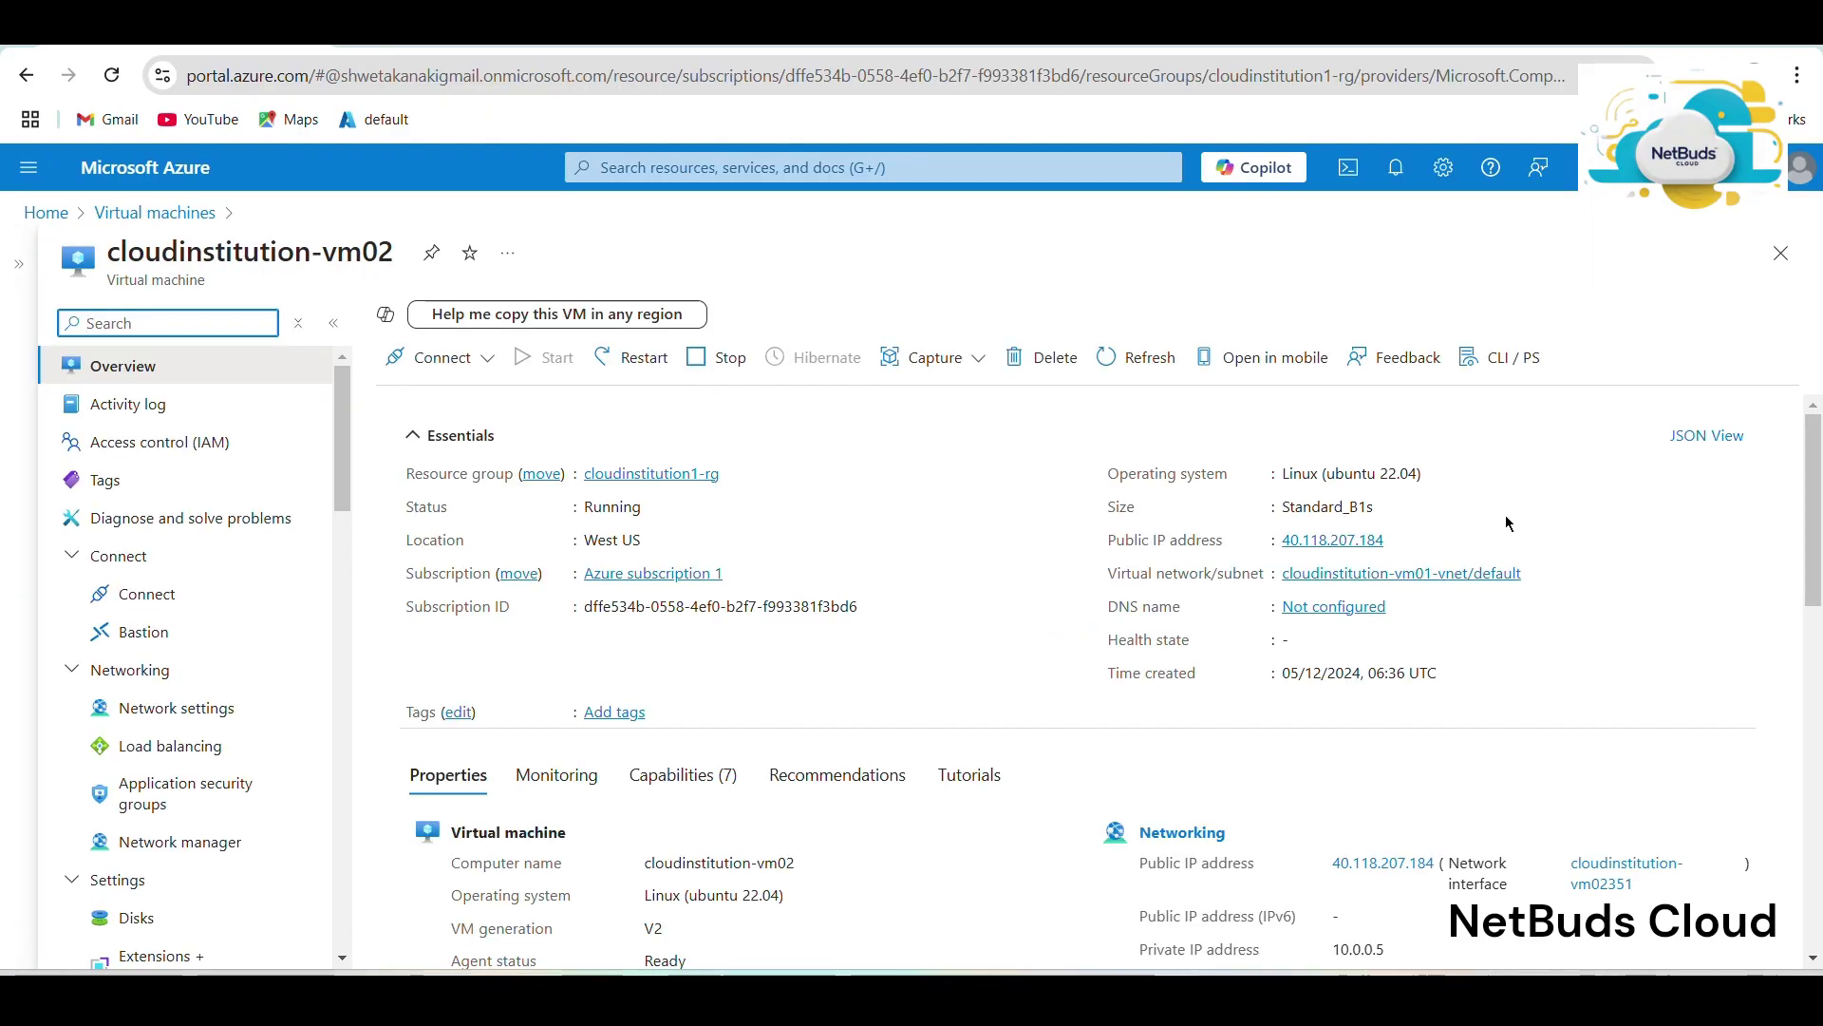
click(1400, 540)
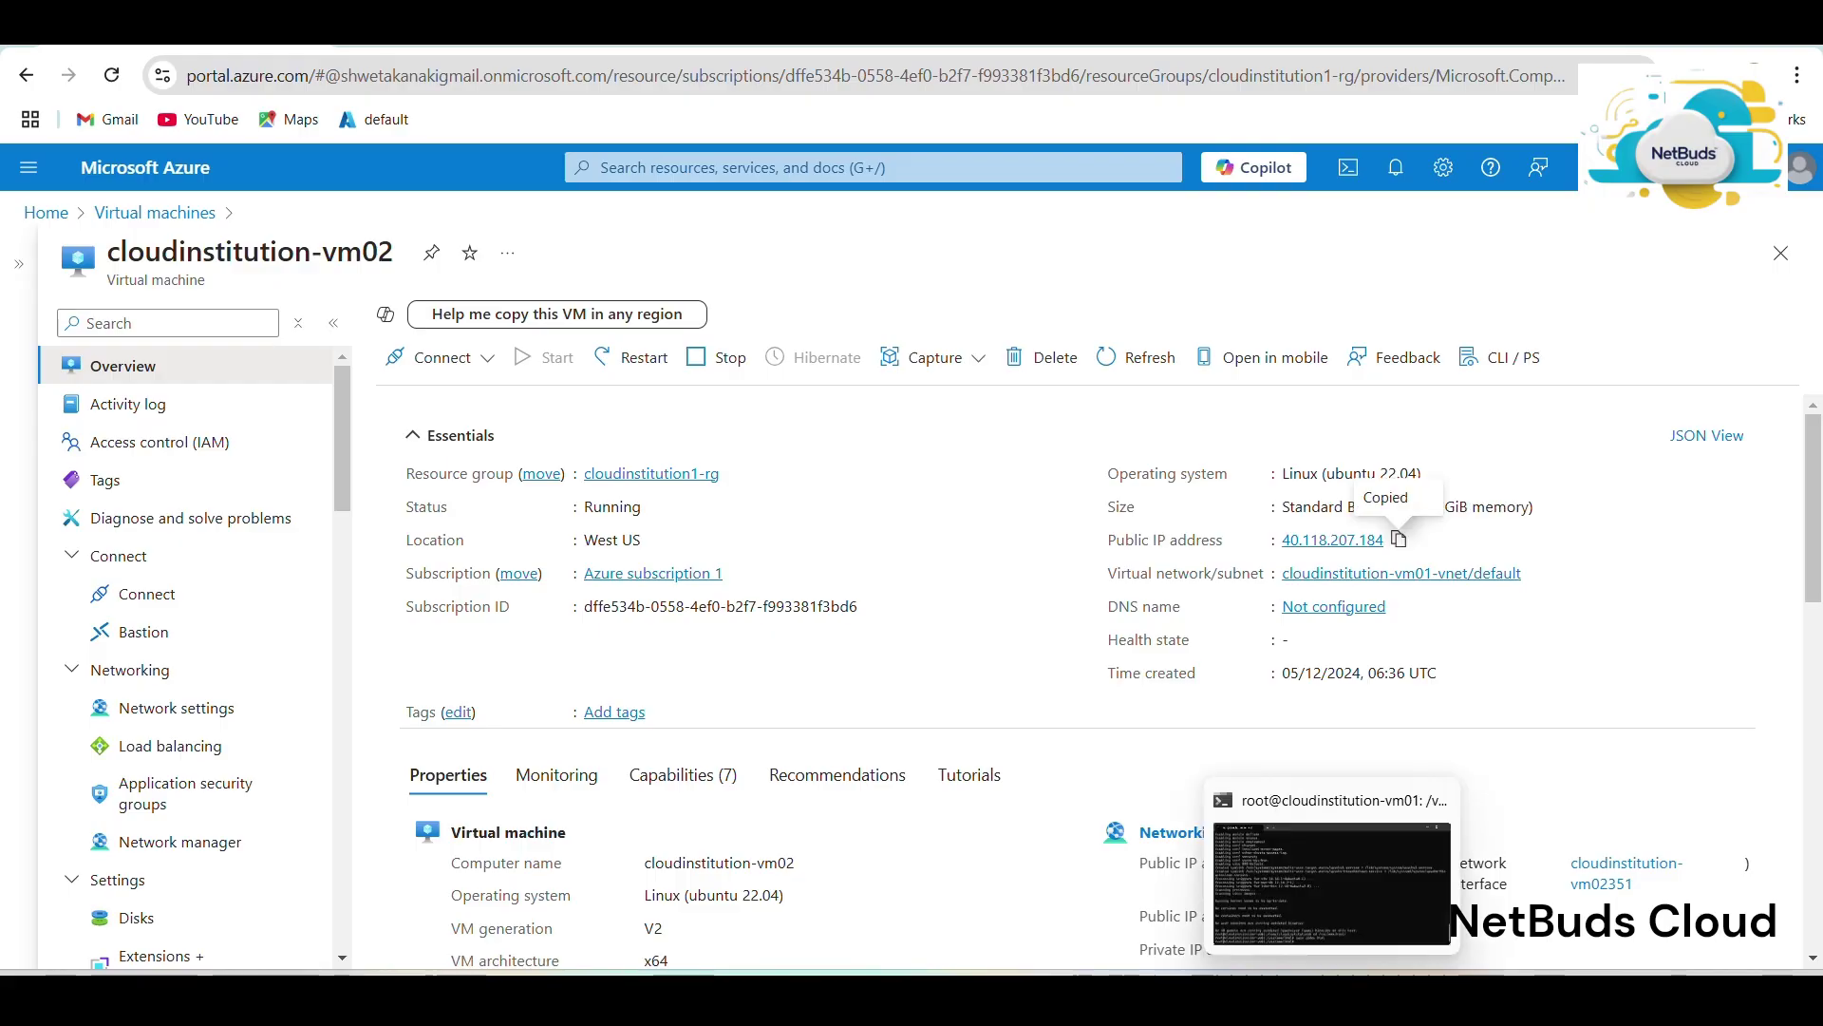
Open a new terminal window from the taskbar.
mouse_move(1332, 997)
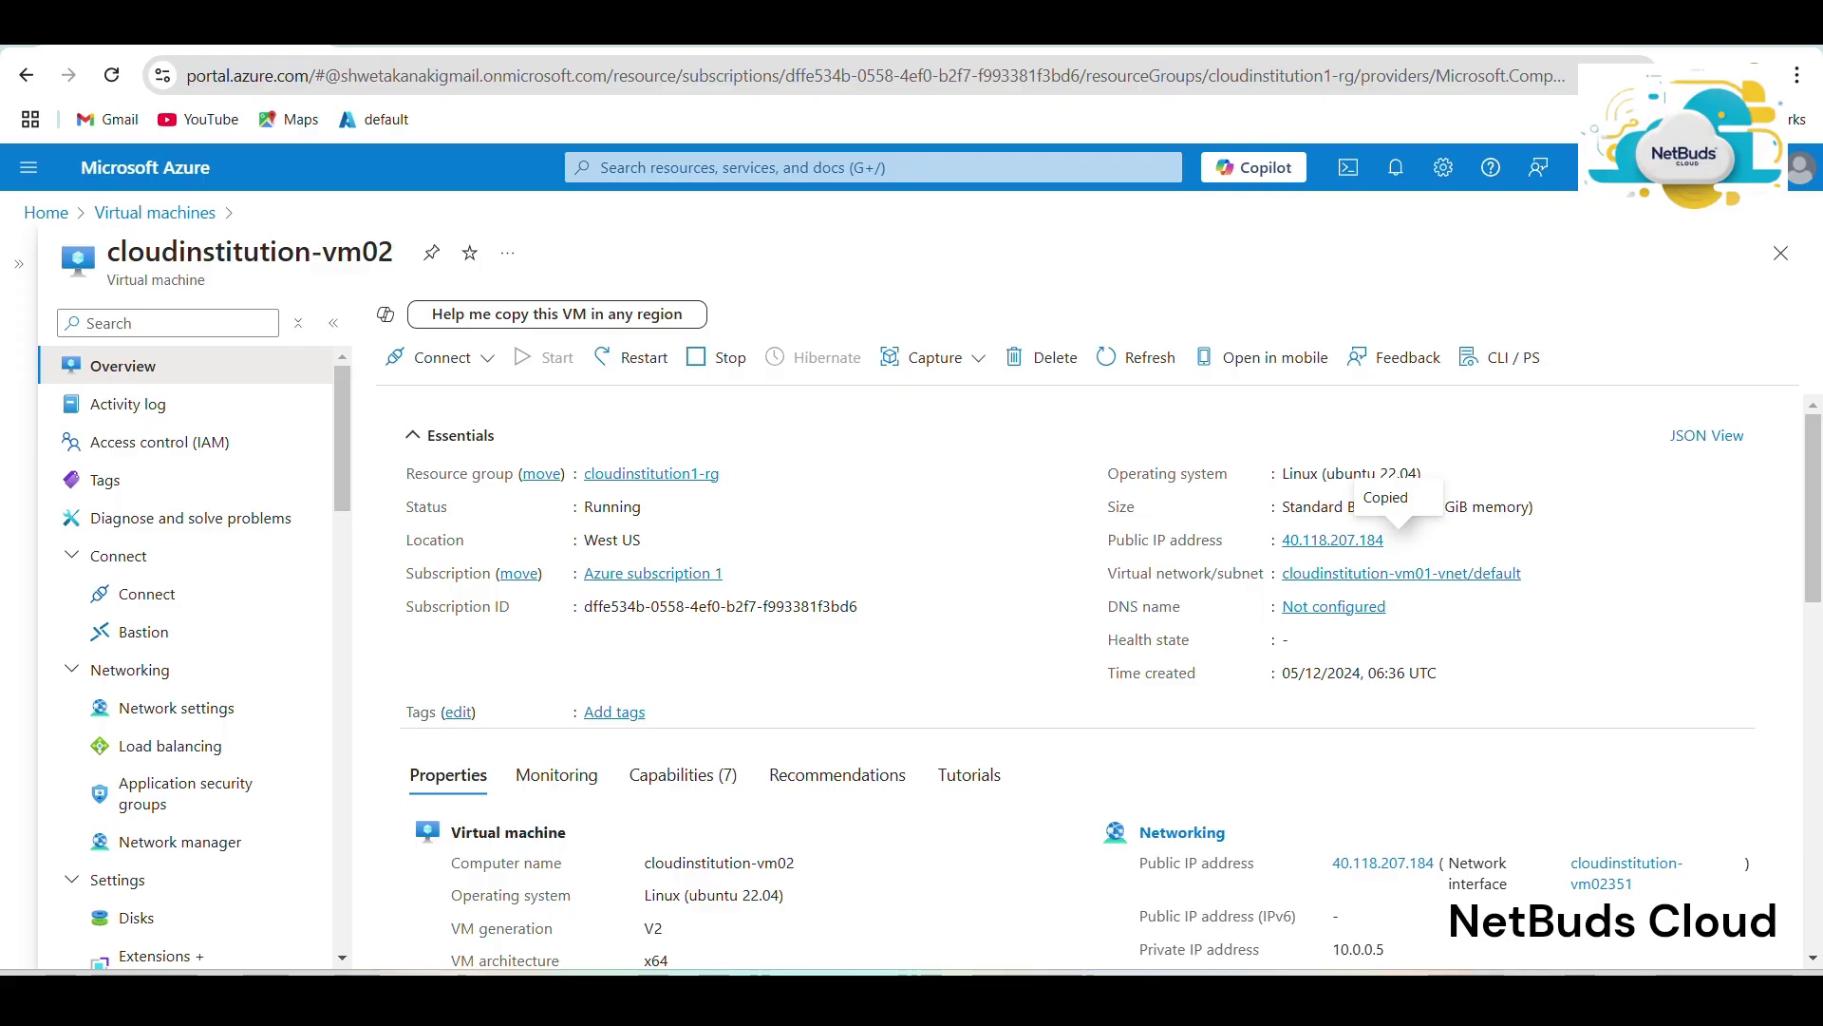
click(1692, 23)
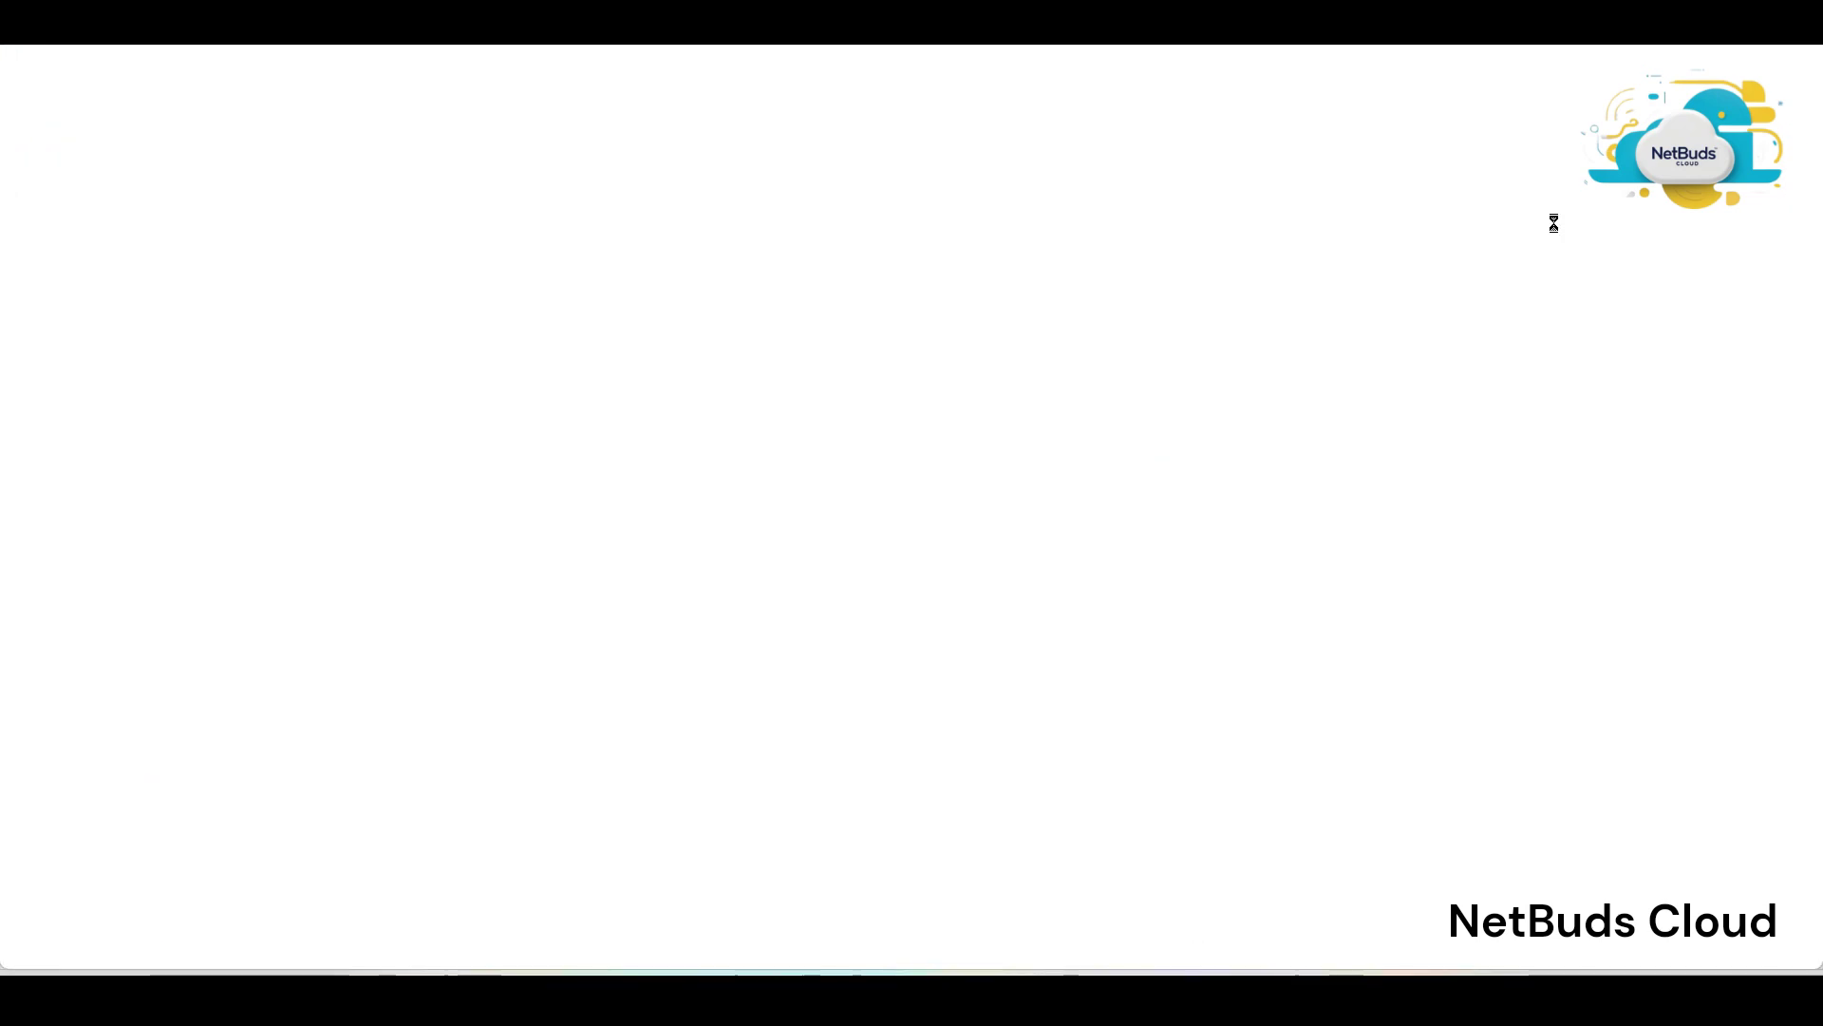
click(758, 997)
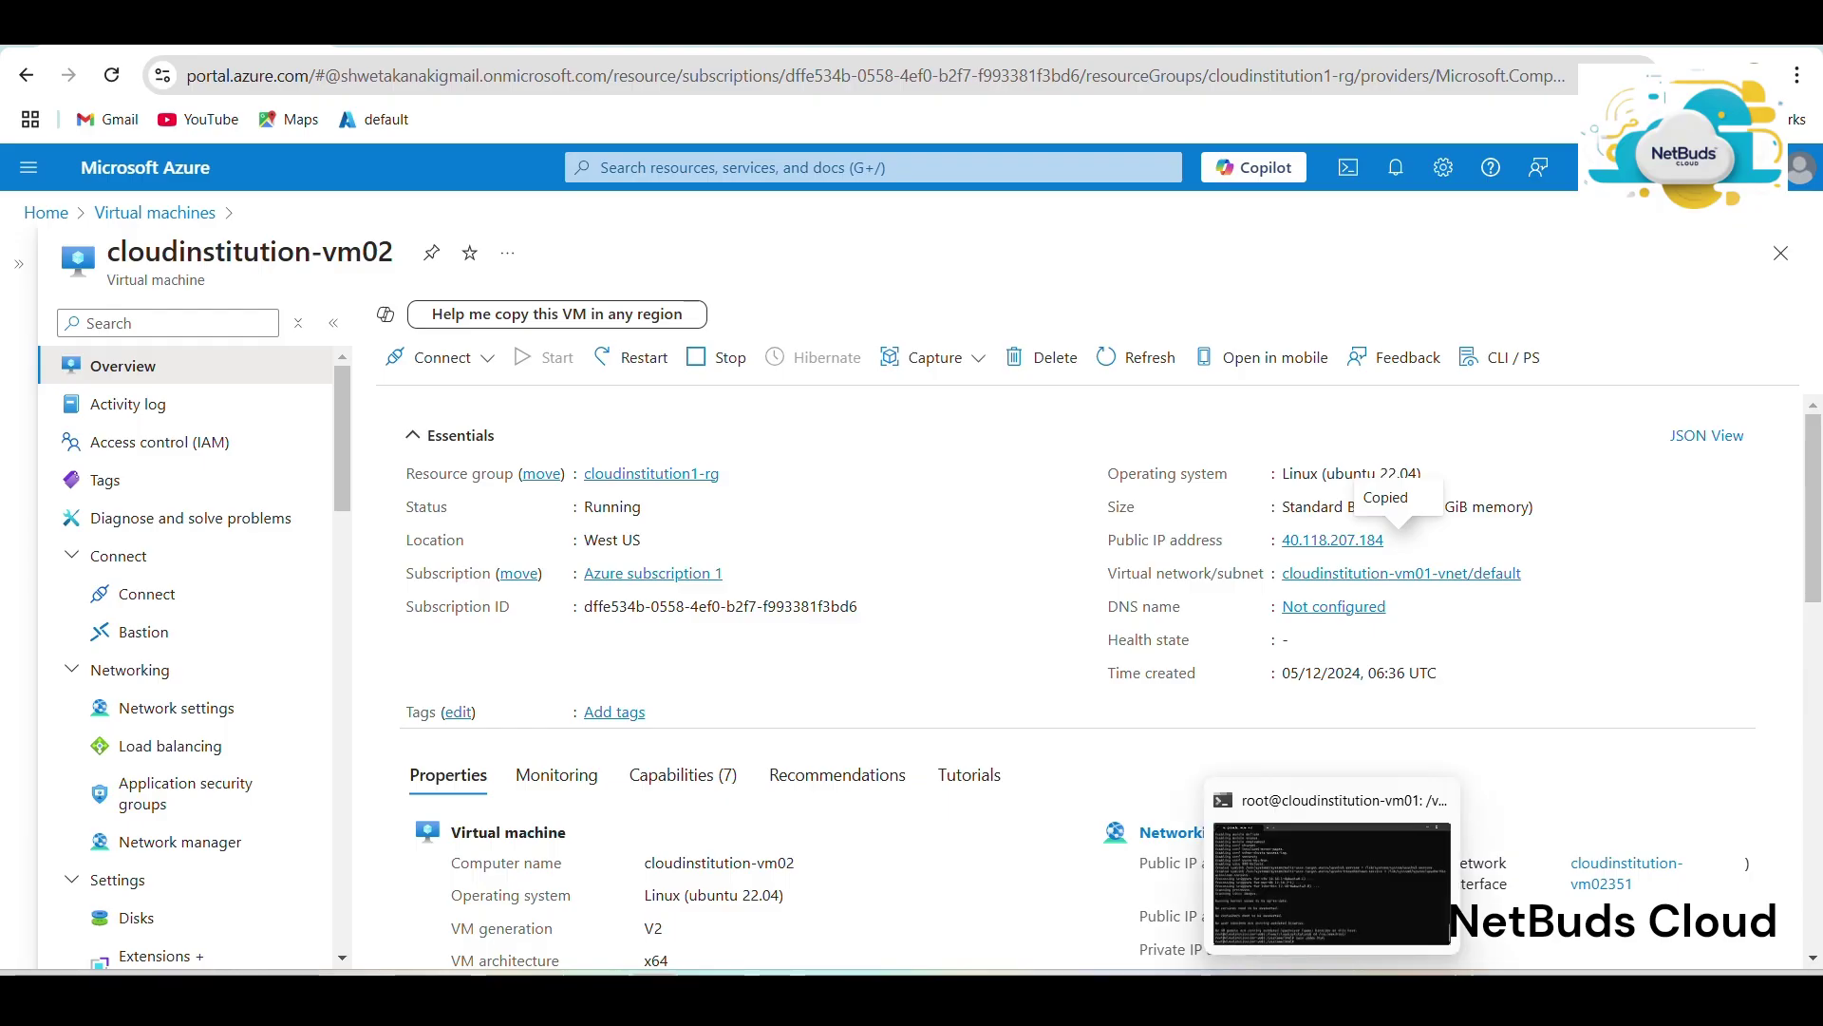
click(1371, 936)
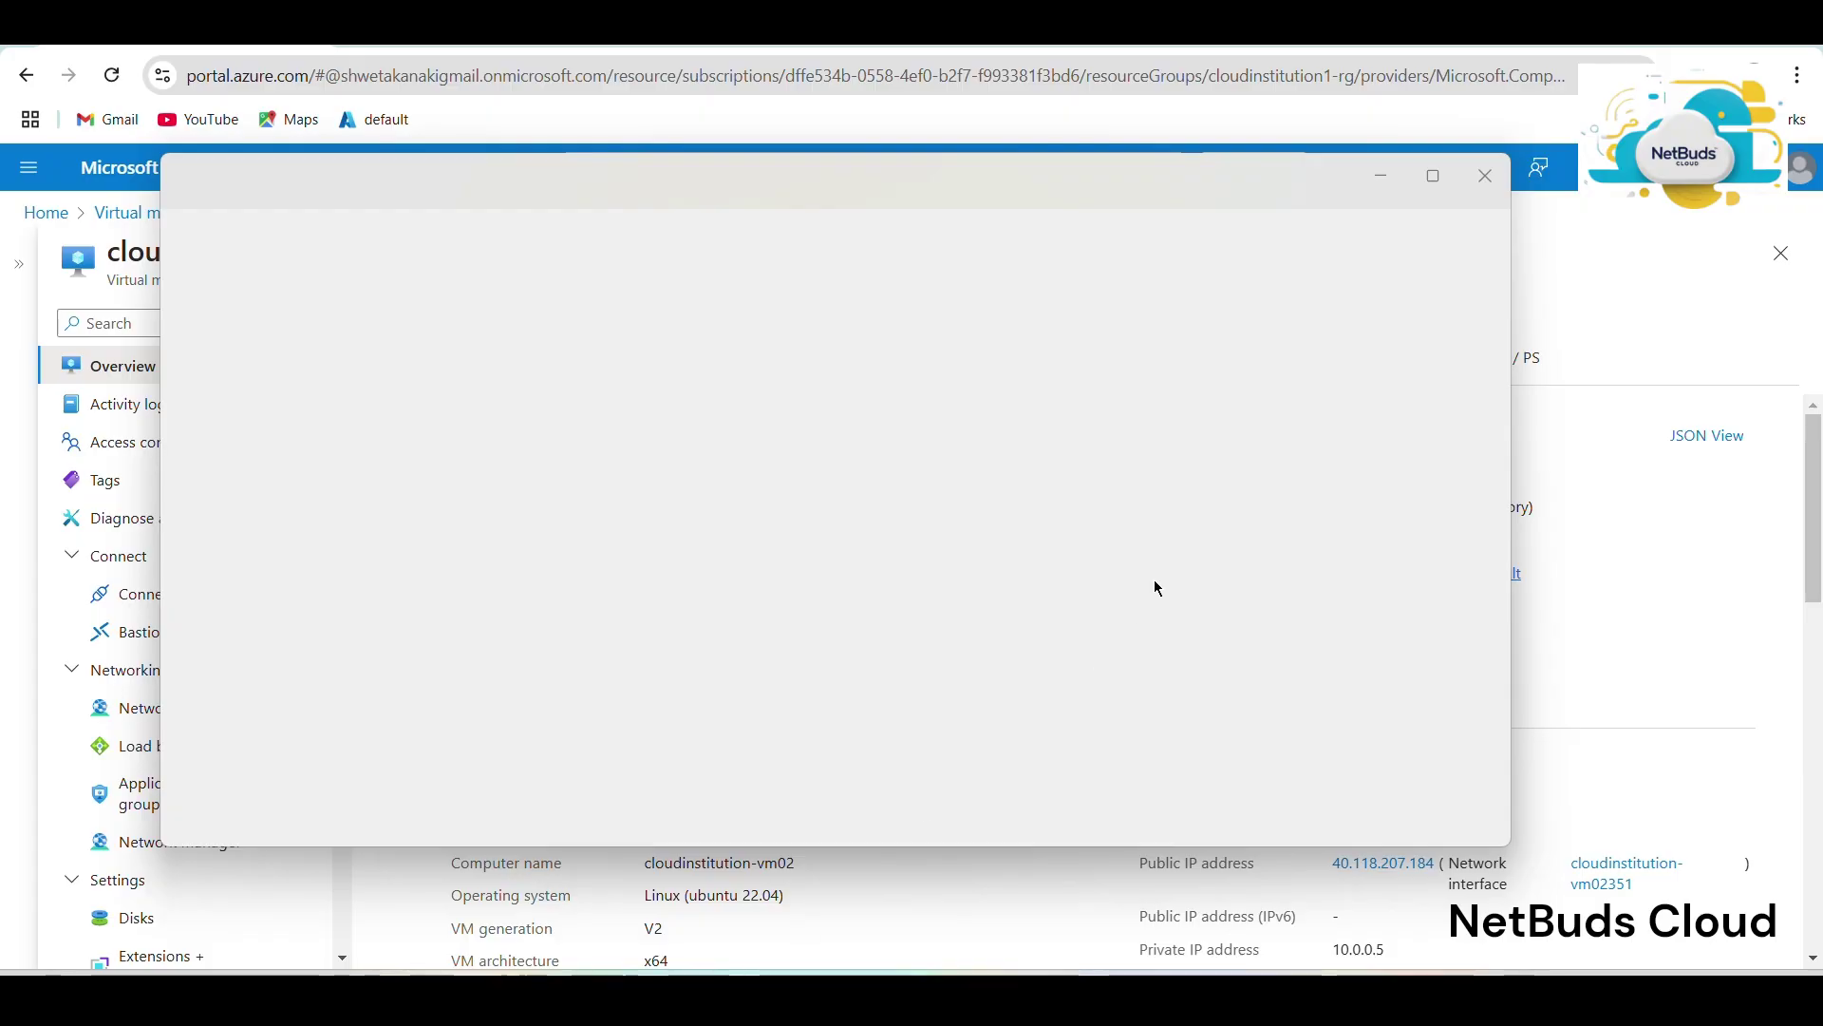
Close the empty window and attempt ssh to 40.118.207.184, rejecting the unknown host key.
click(1486, 176)
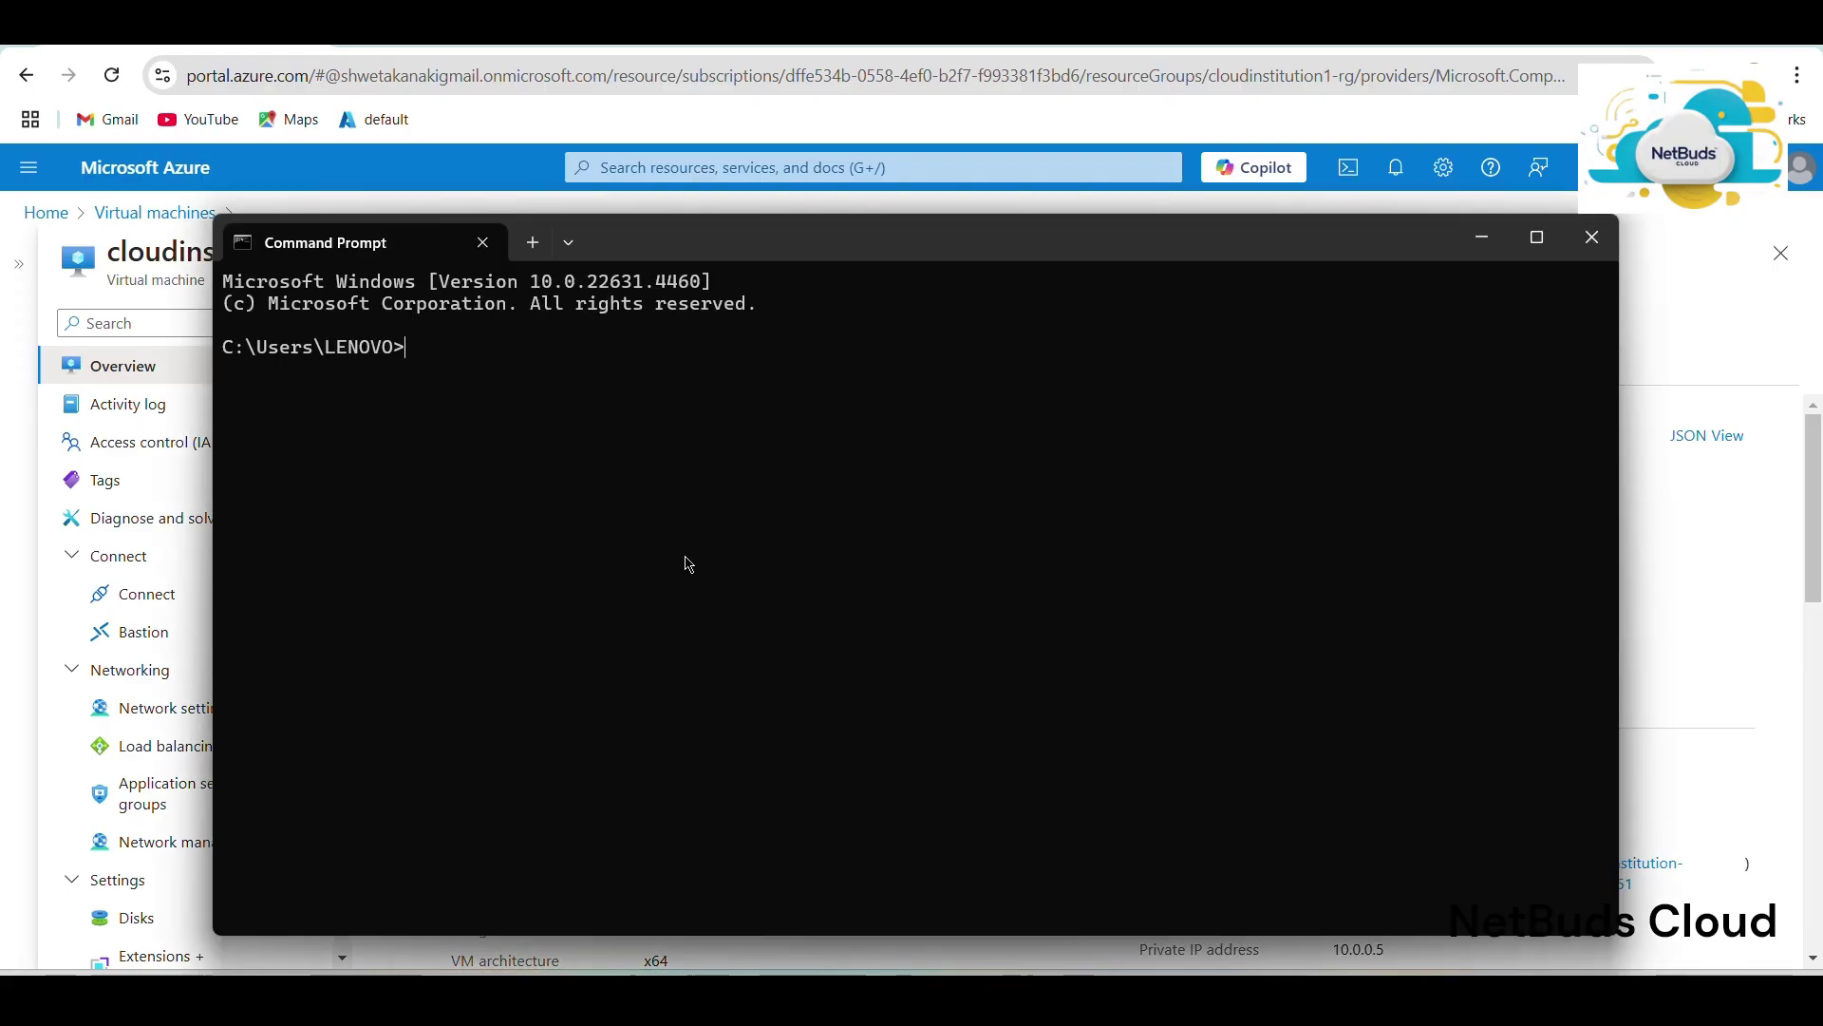
text(ssh swathi@)
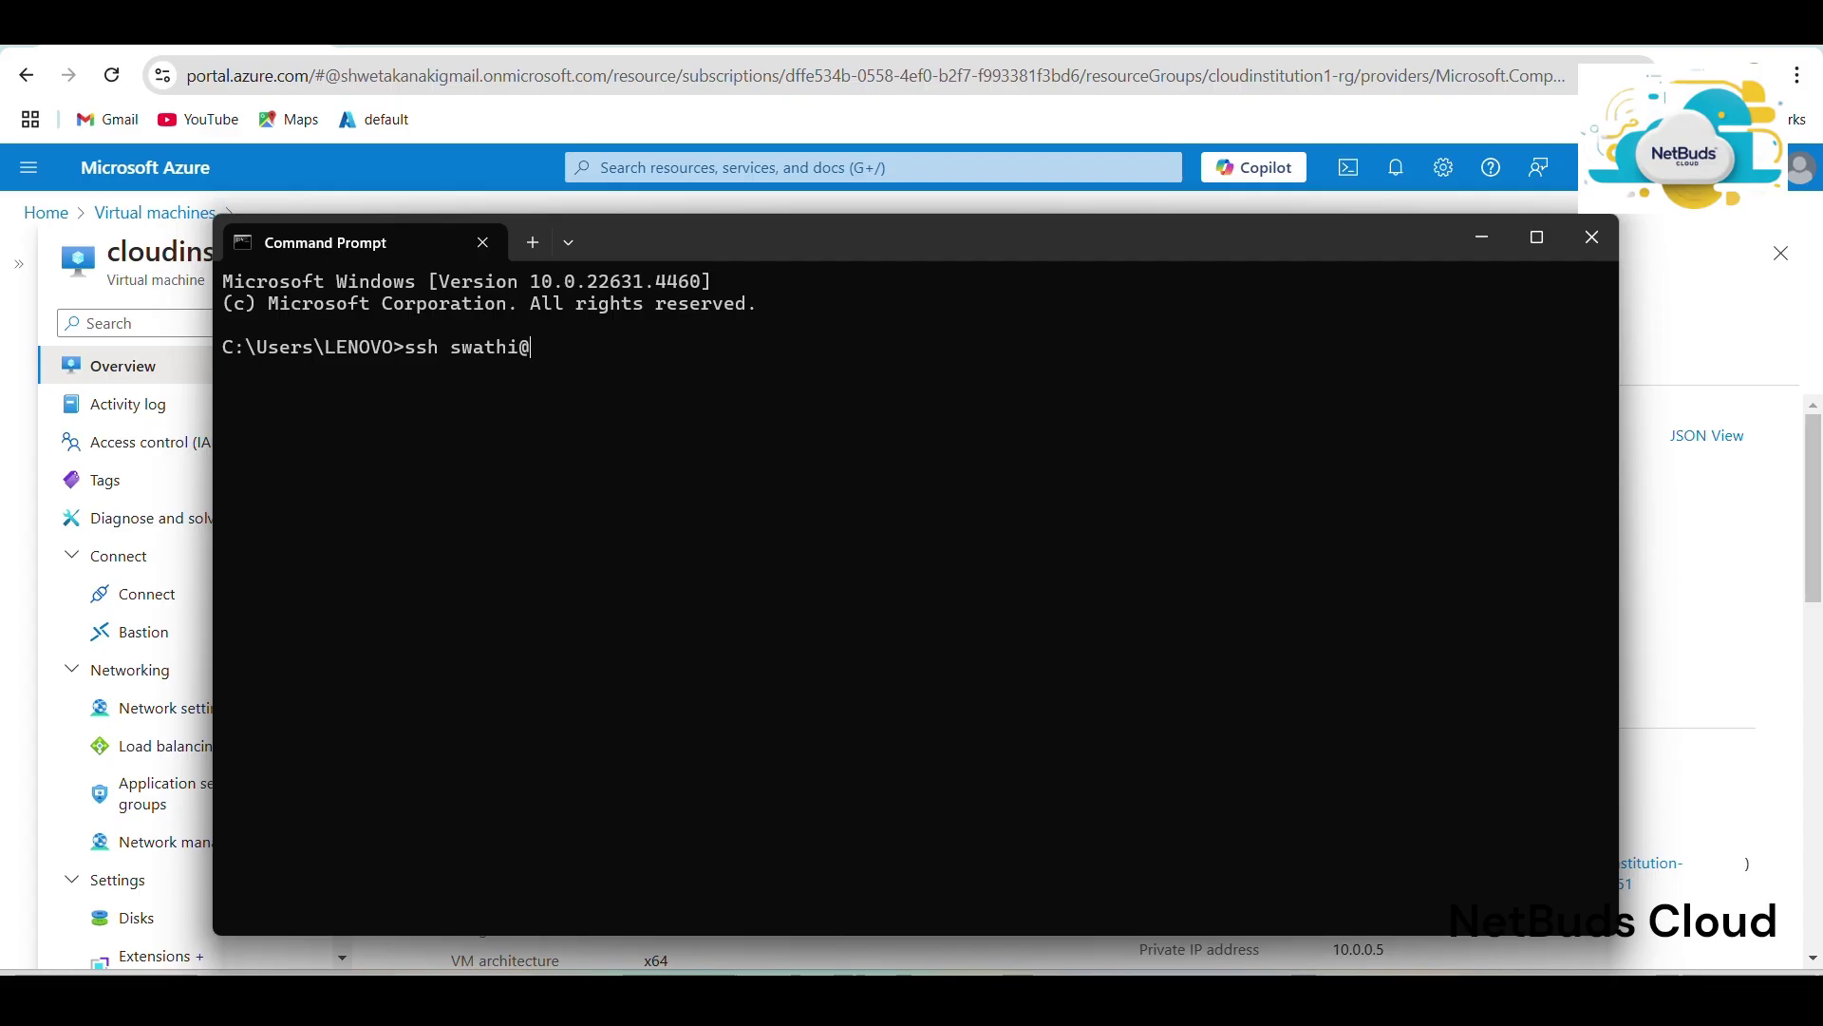
key(ctrl+v)
key(Return)
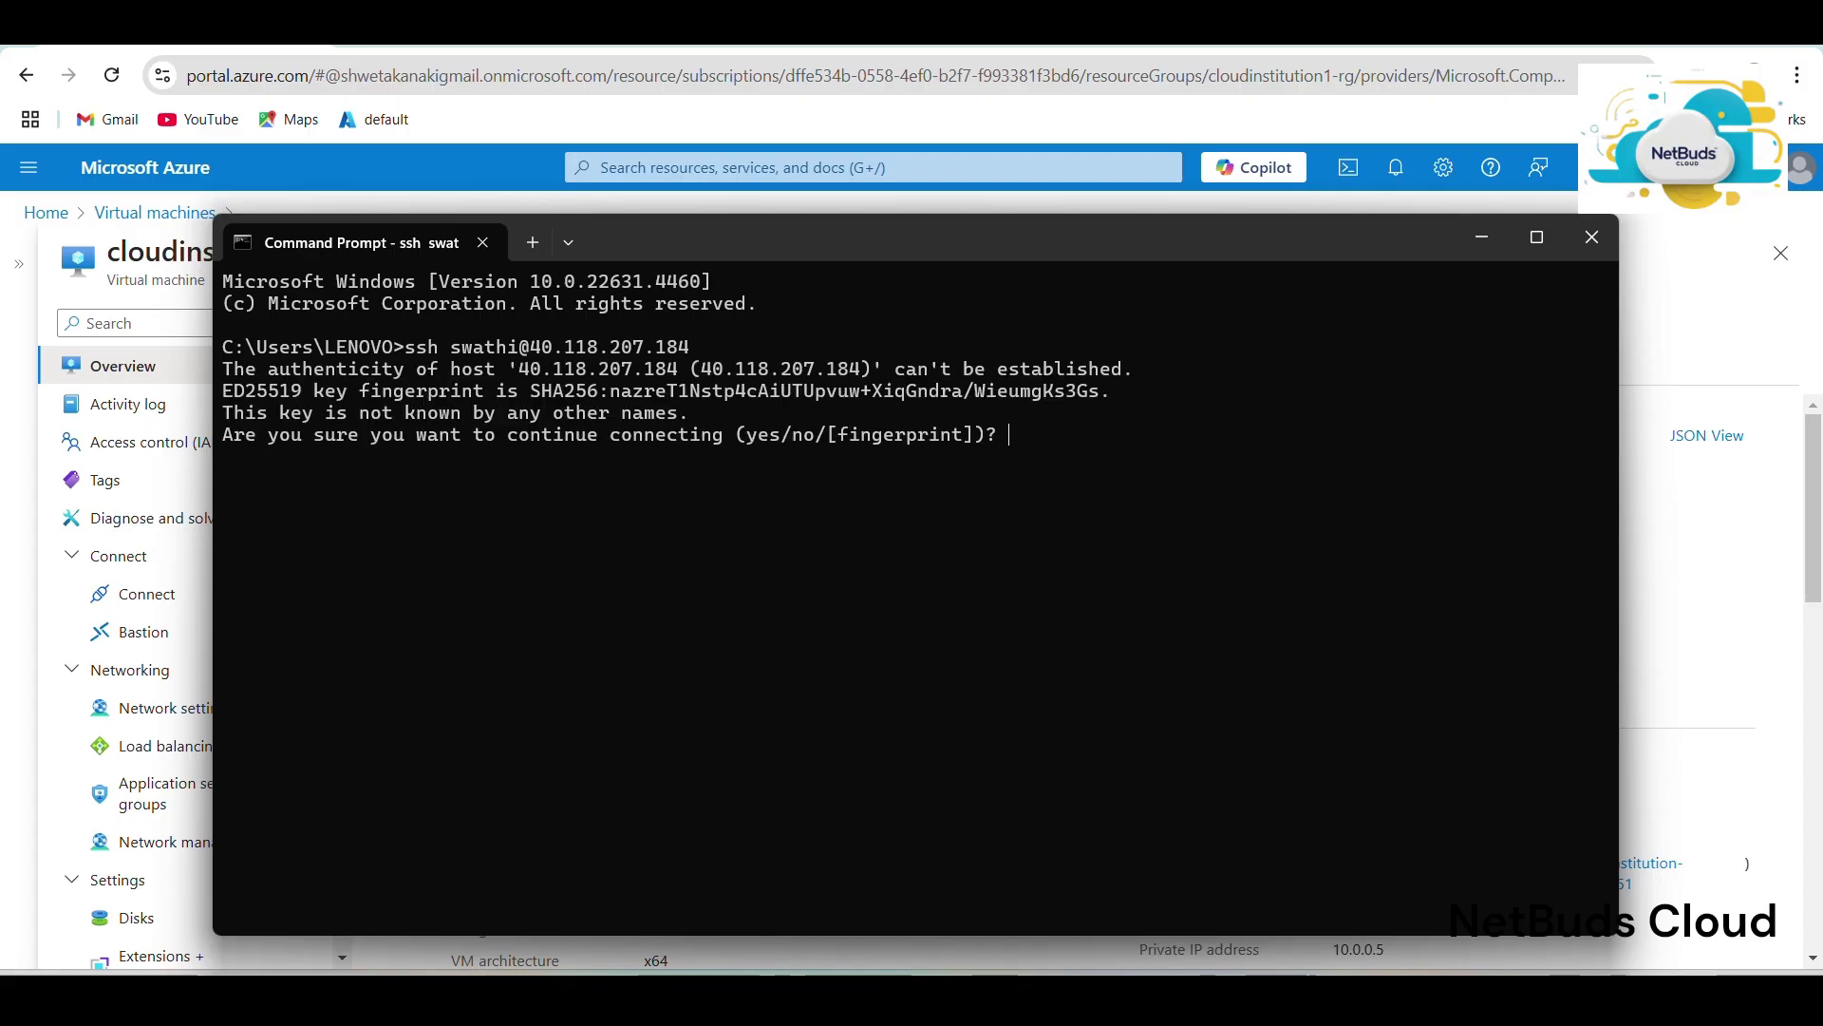
text(no)
key(Return)
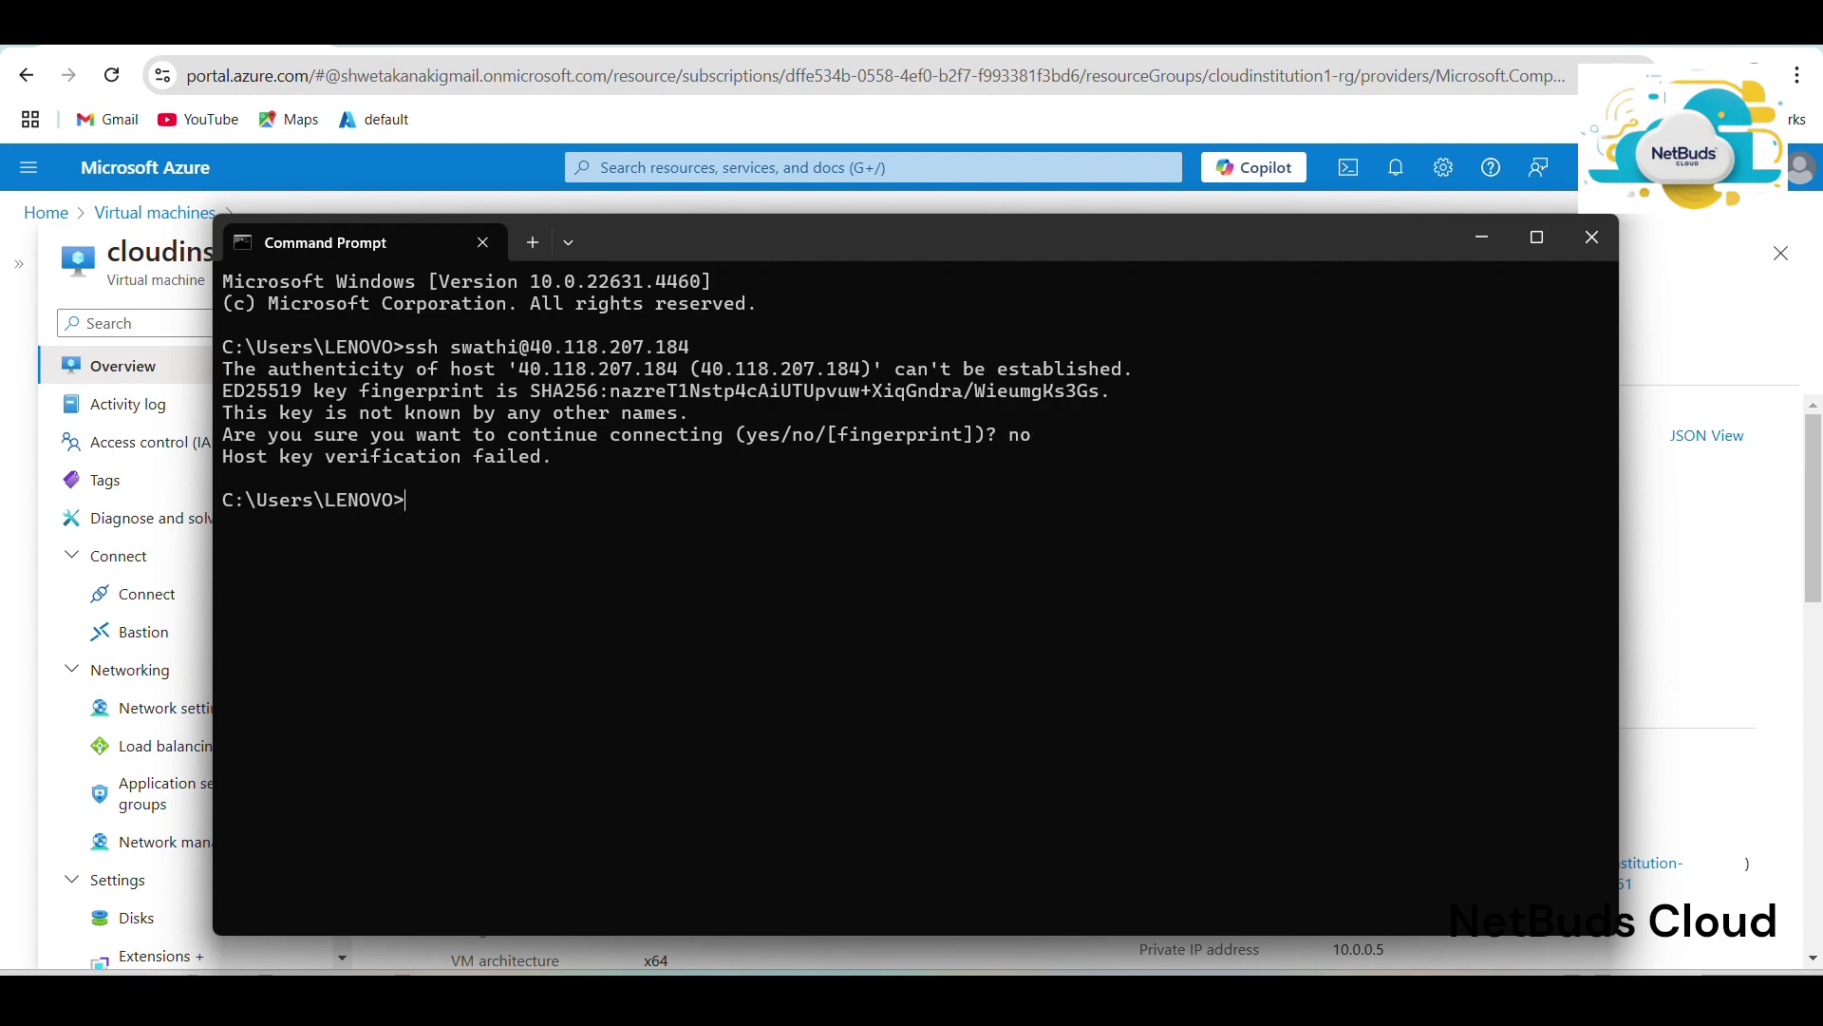
SSH to 40.118.207.184 with the corrected admin username, trust the host key, and enter the password.
text(ssh cloudinst)
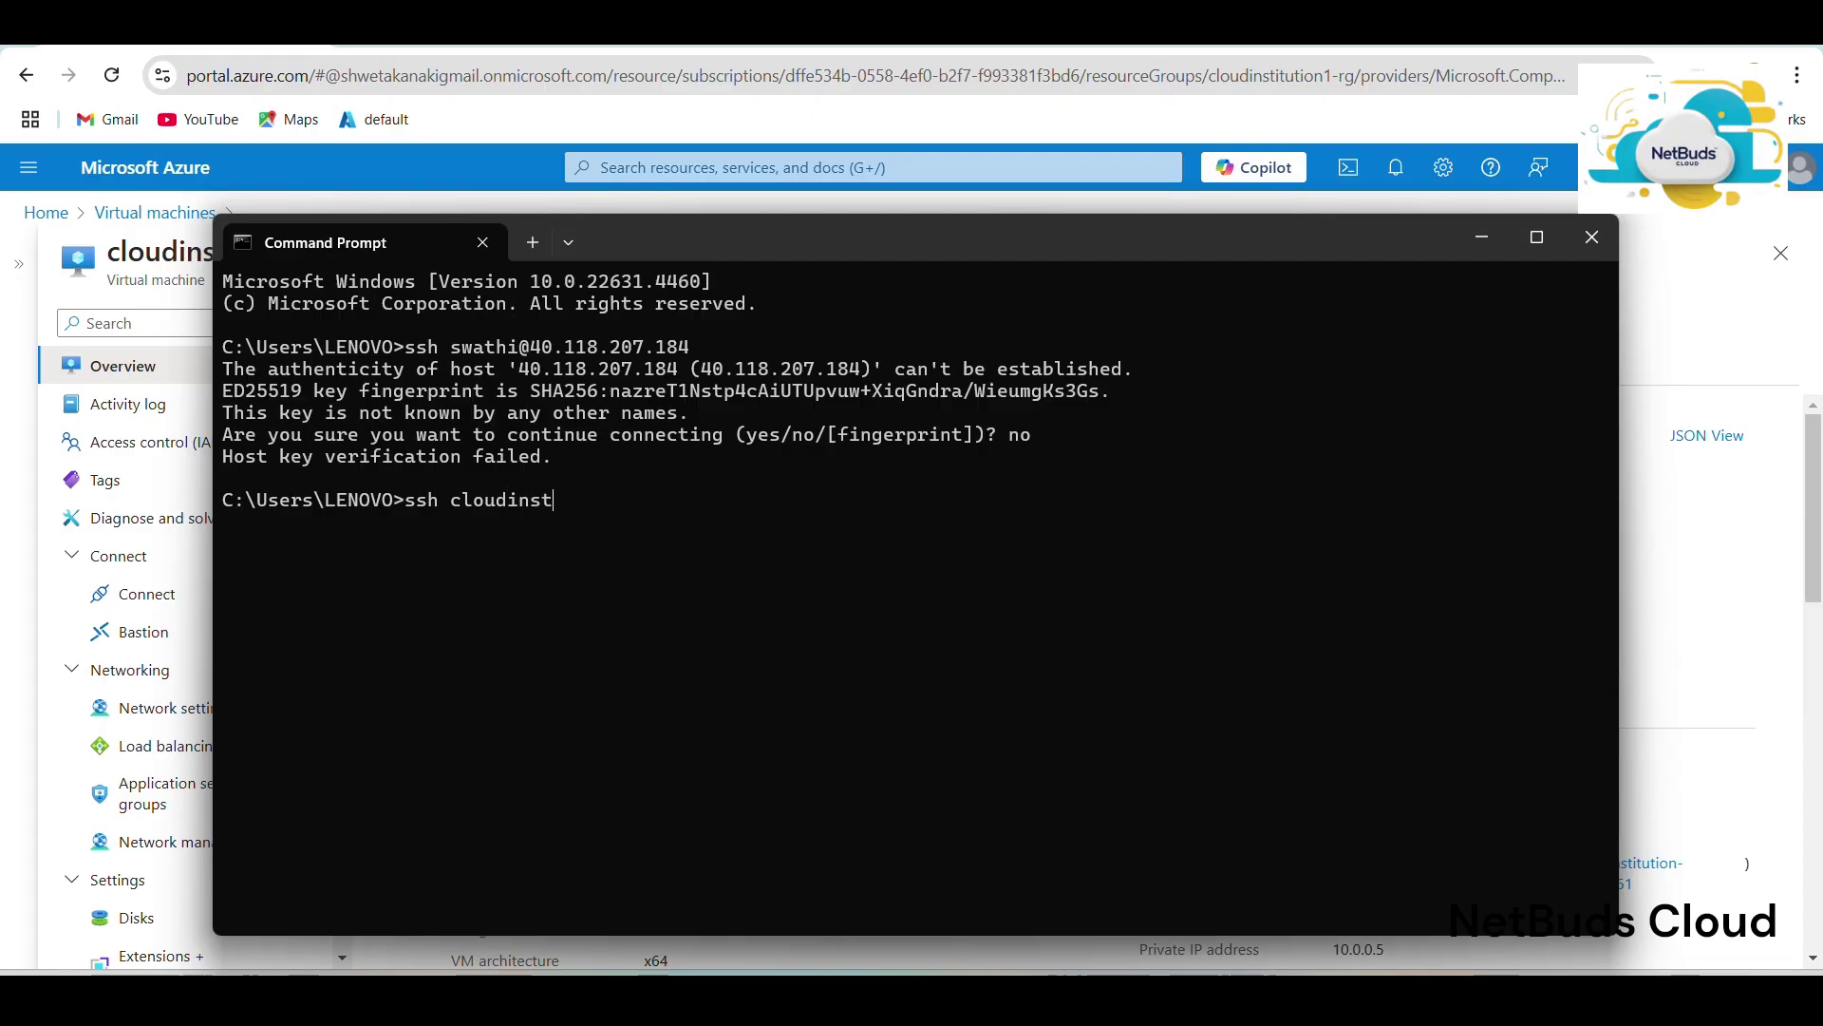
text(itution@)
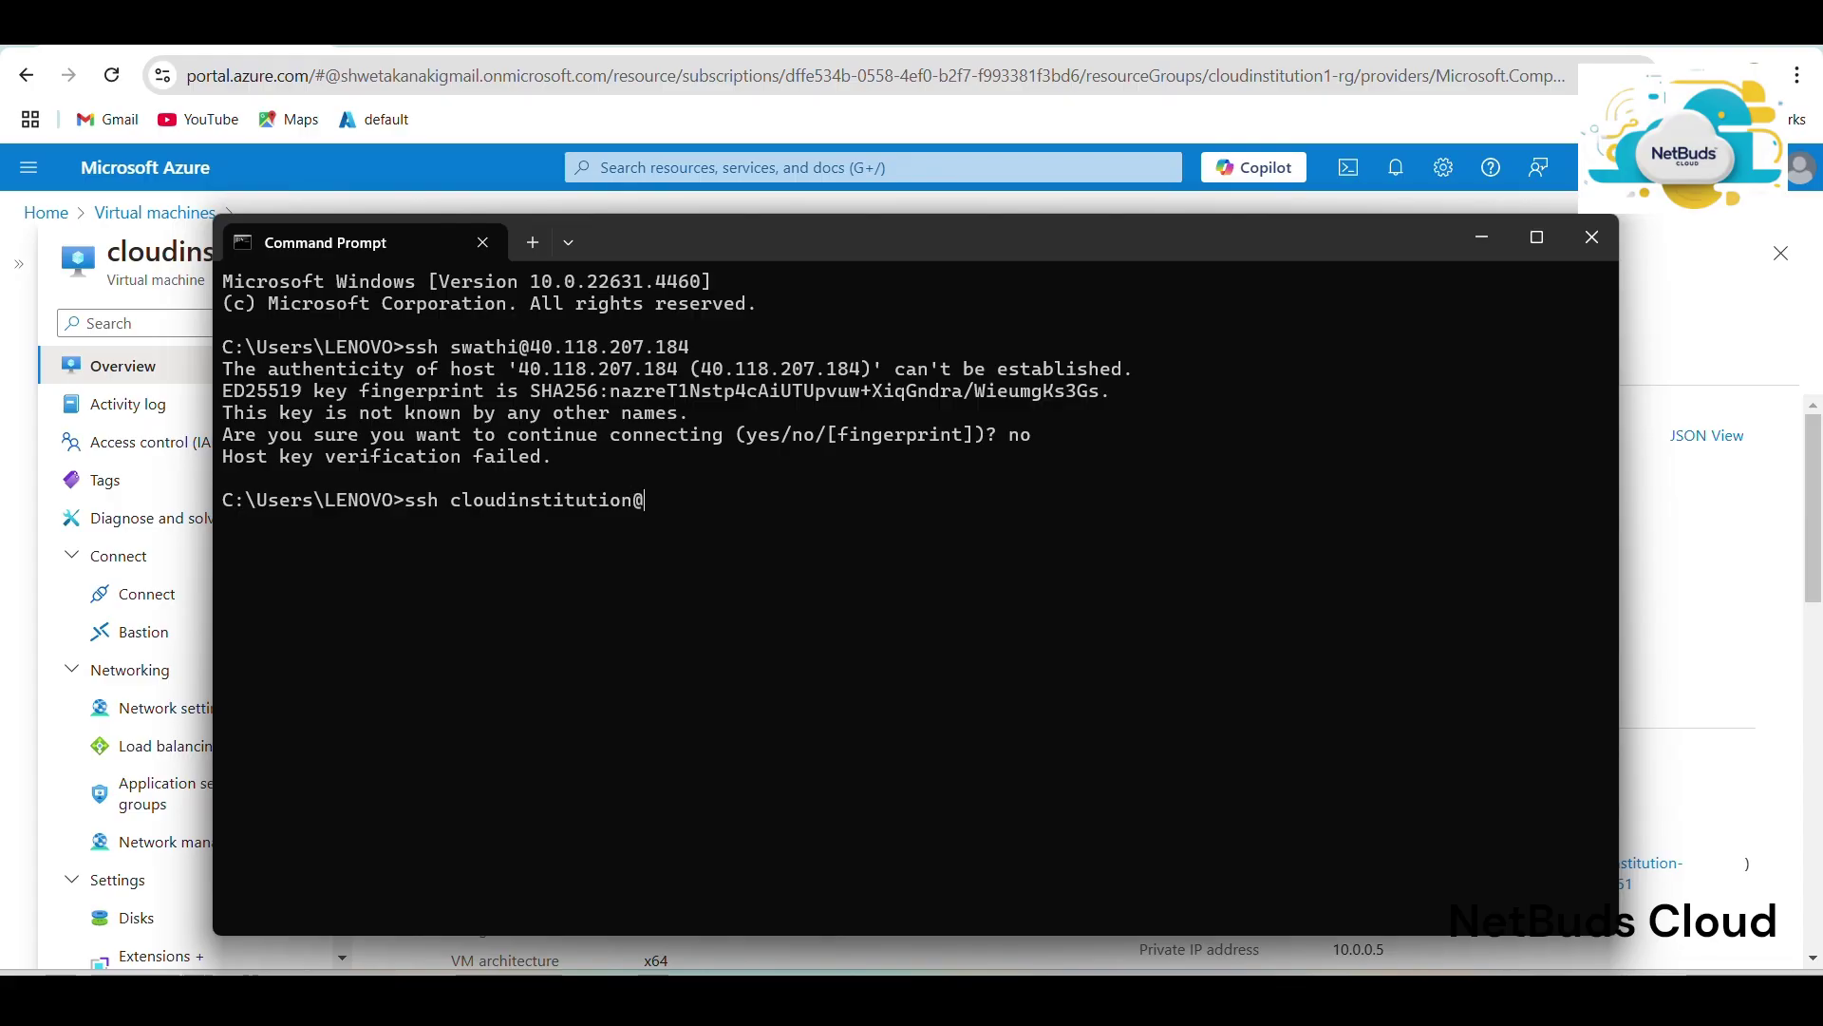
right_click(814, 514)
key(Return)
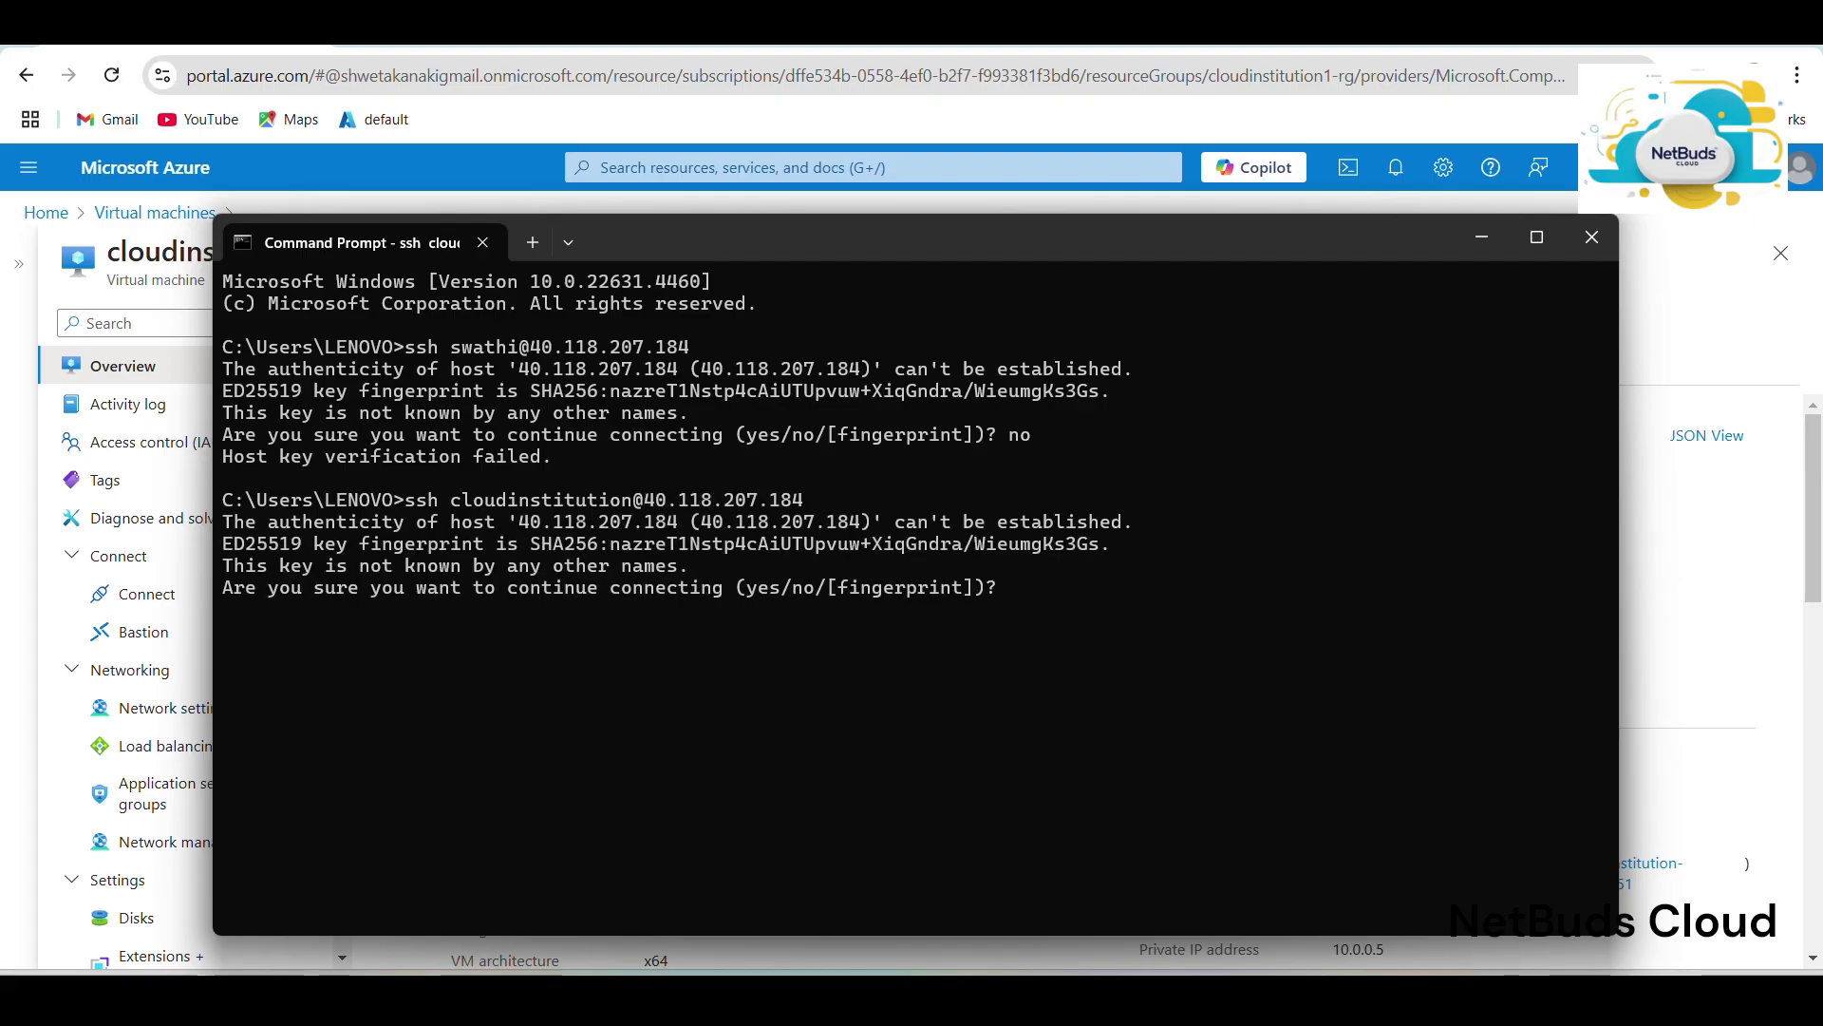
text(yes)
key(Return)
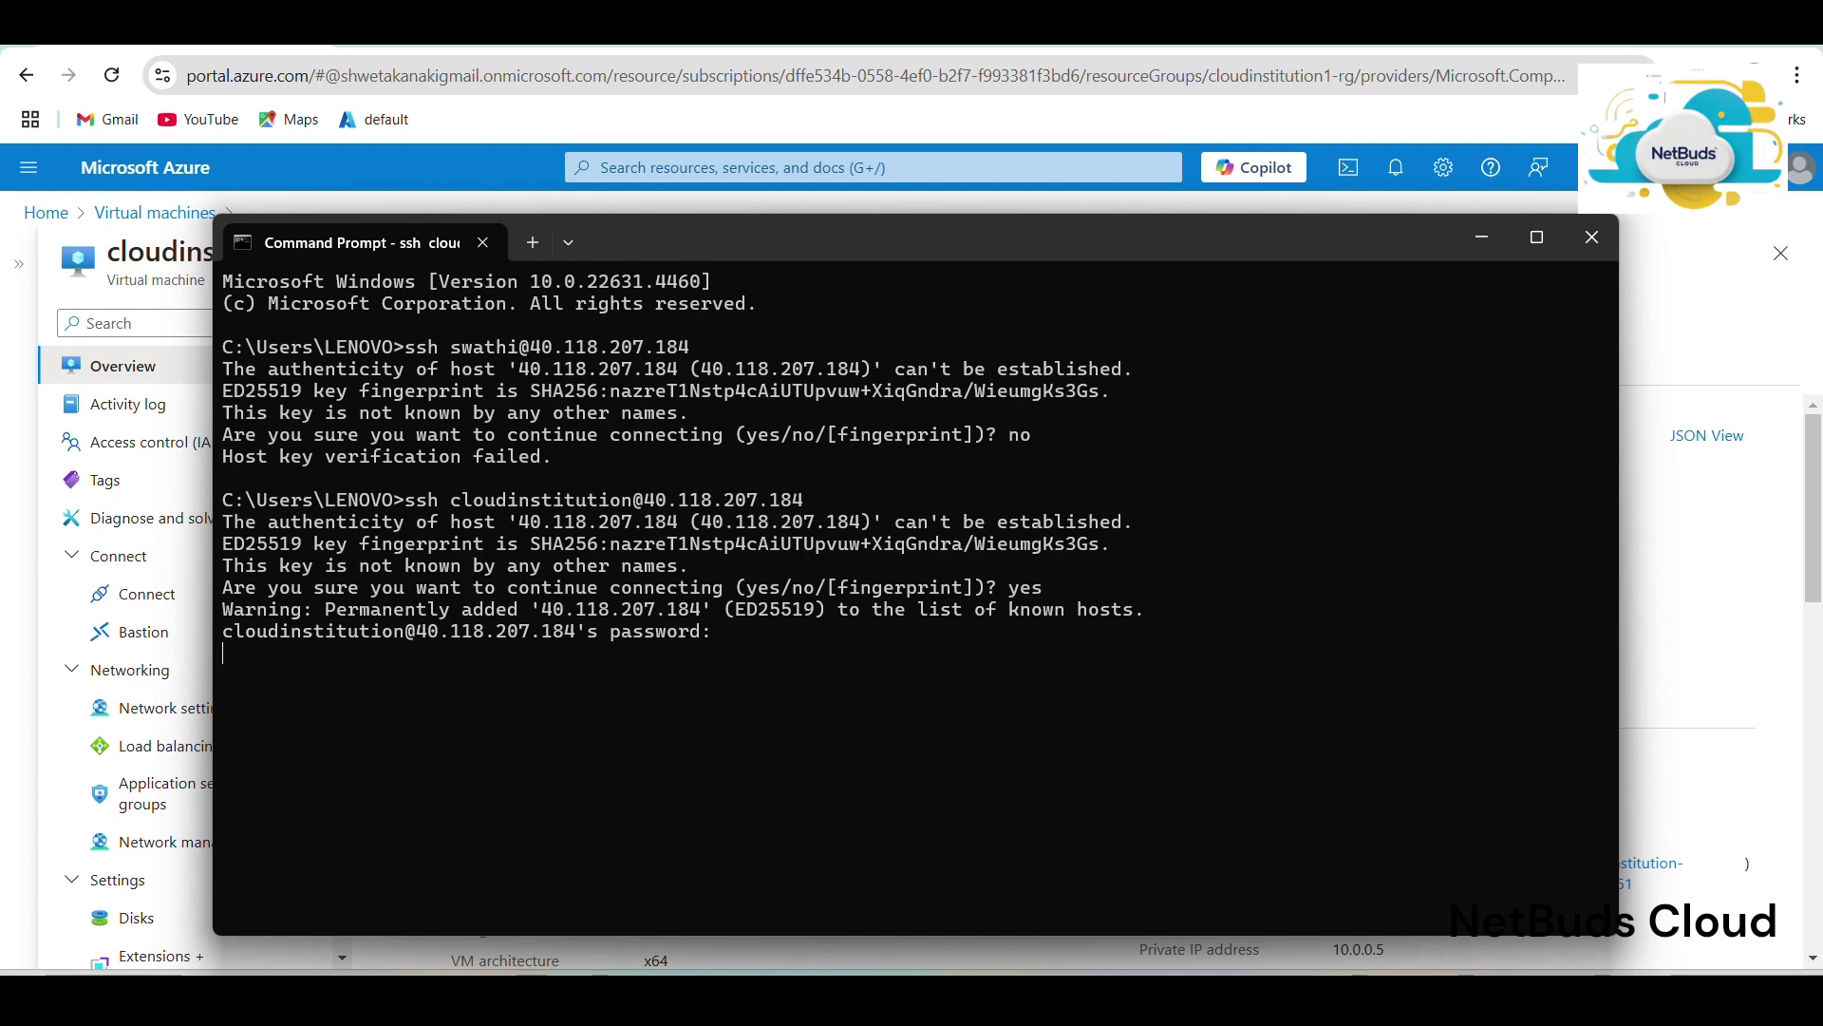
key(Return)
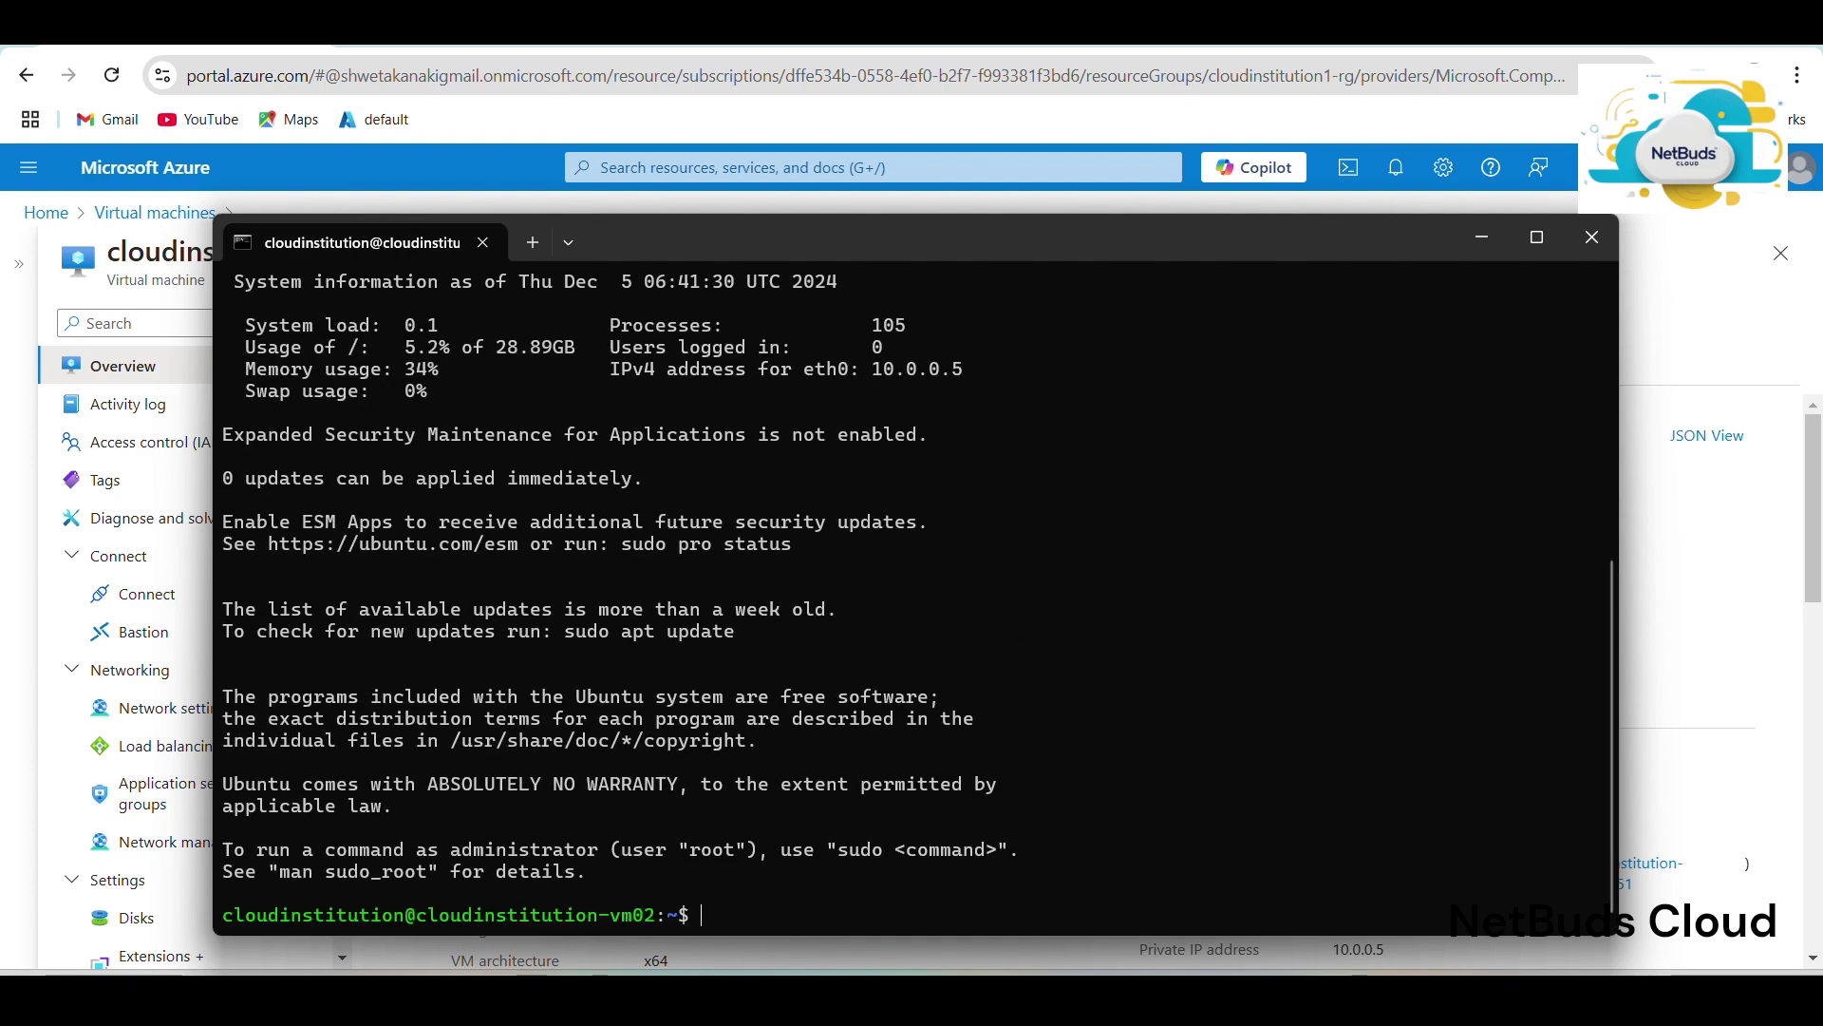
On cloudinstitution-vm02, become root with sudo su and install Apache2 using 'apt install apache2 -y'.
text(sudo su)
key(Return)
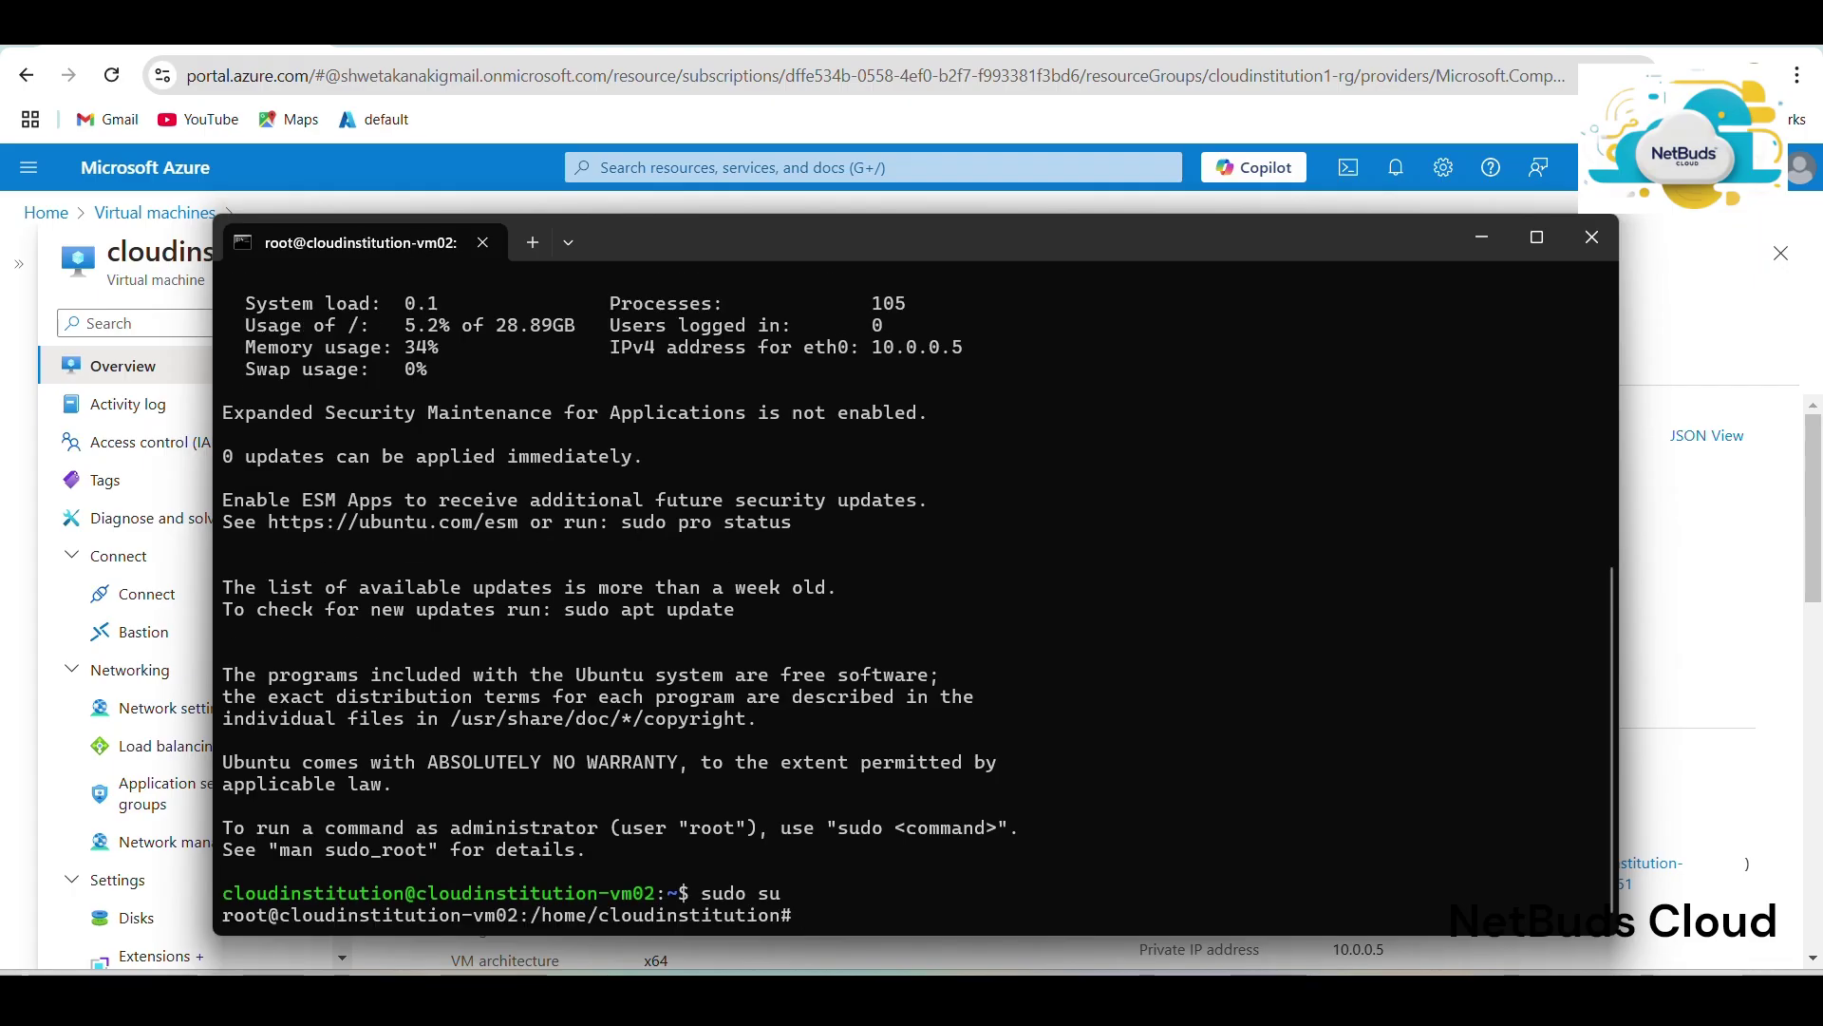
text(apt install apache)
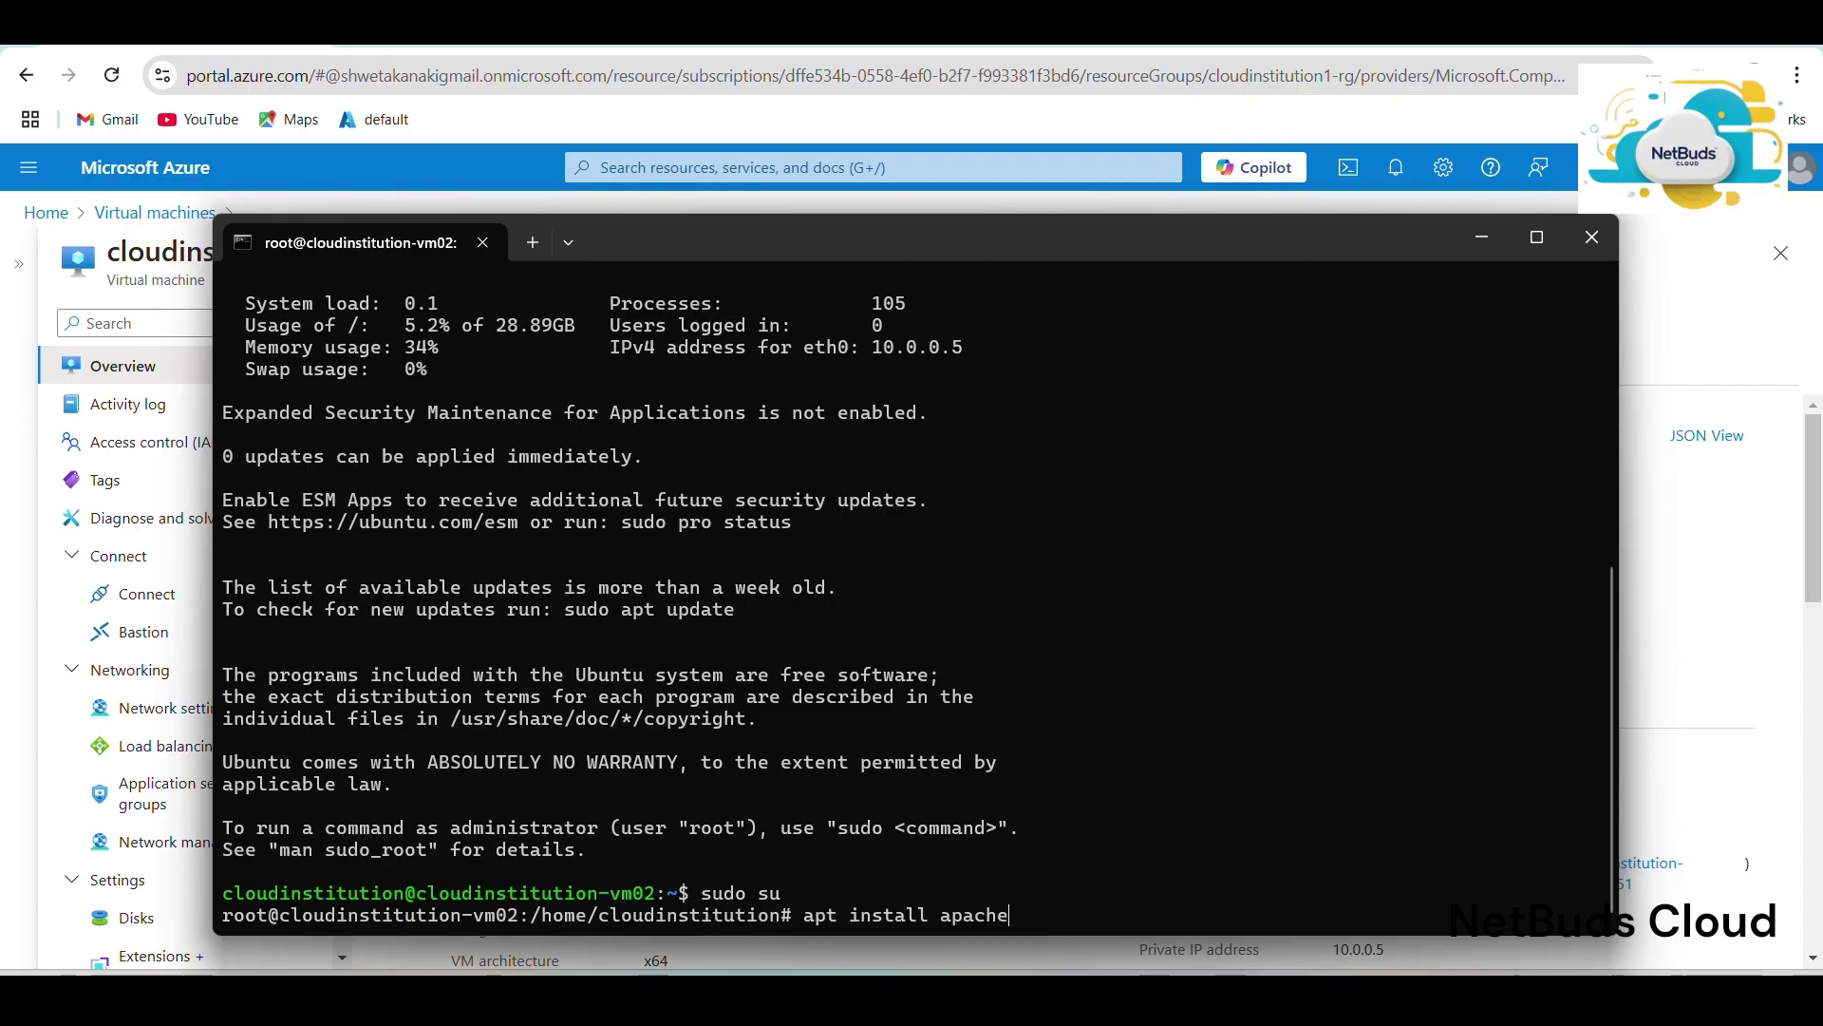
text(2 -y)
key(Return)
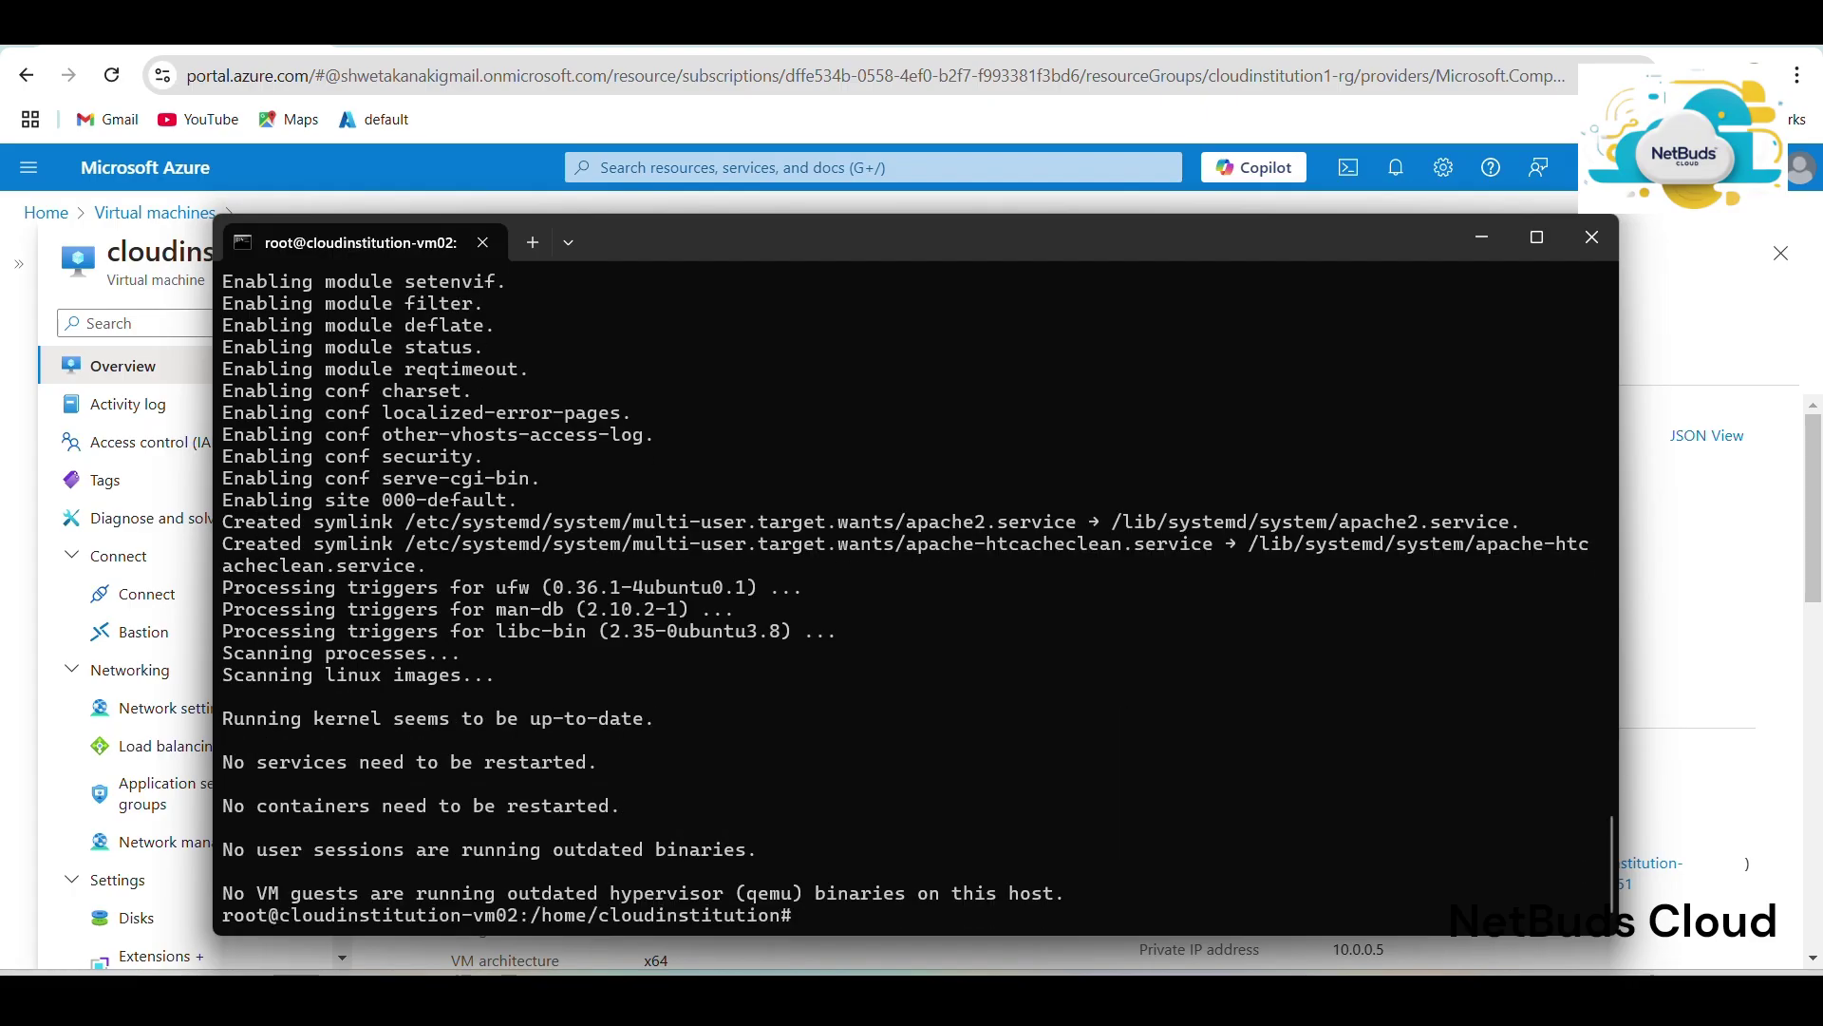
Change to /var/www/html on vm02, where a bare 'index.html' command fails to open the file.
text(cd /var/www/html)
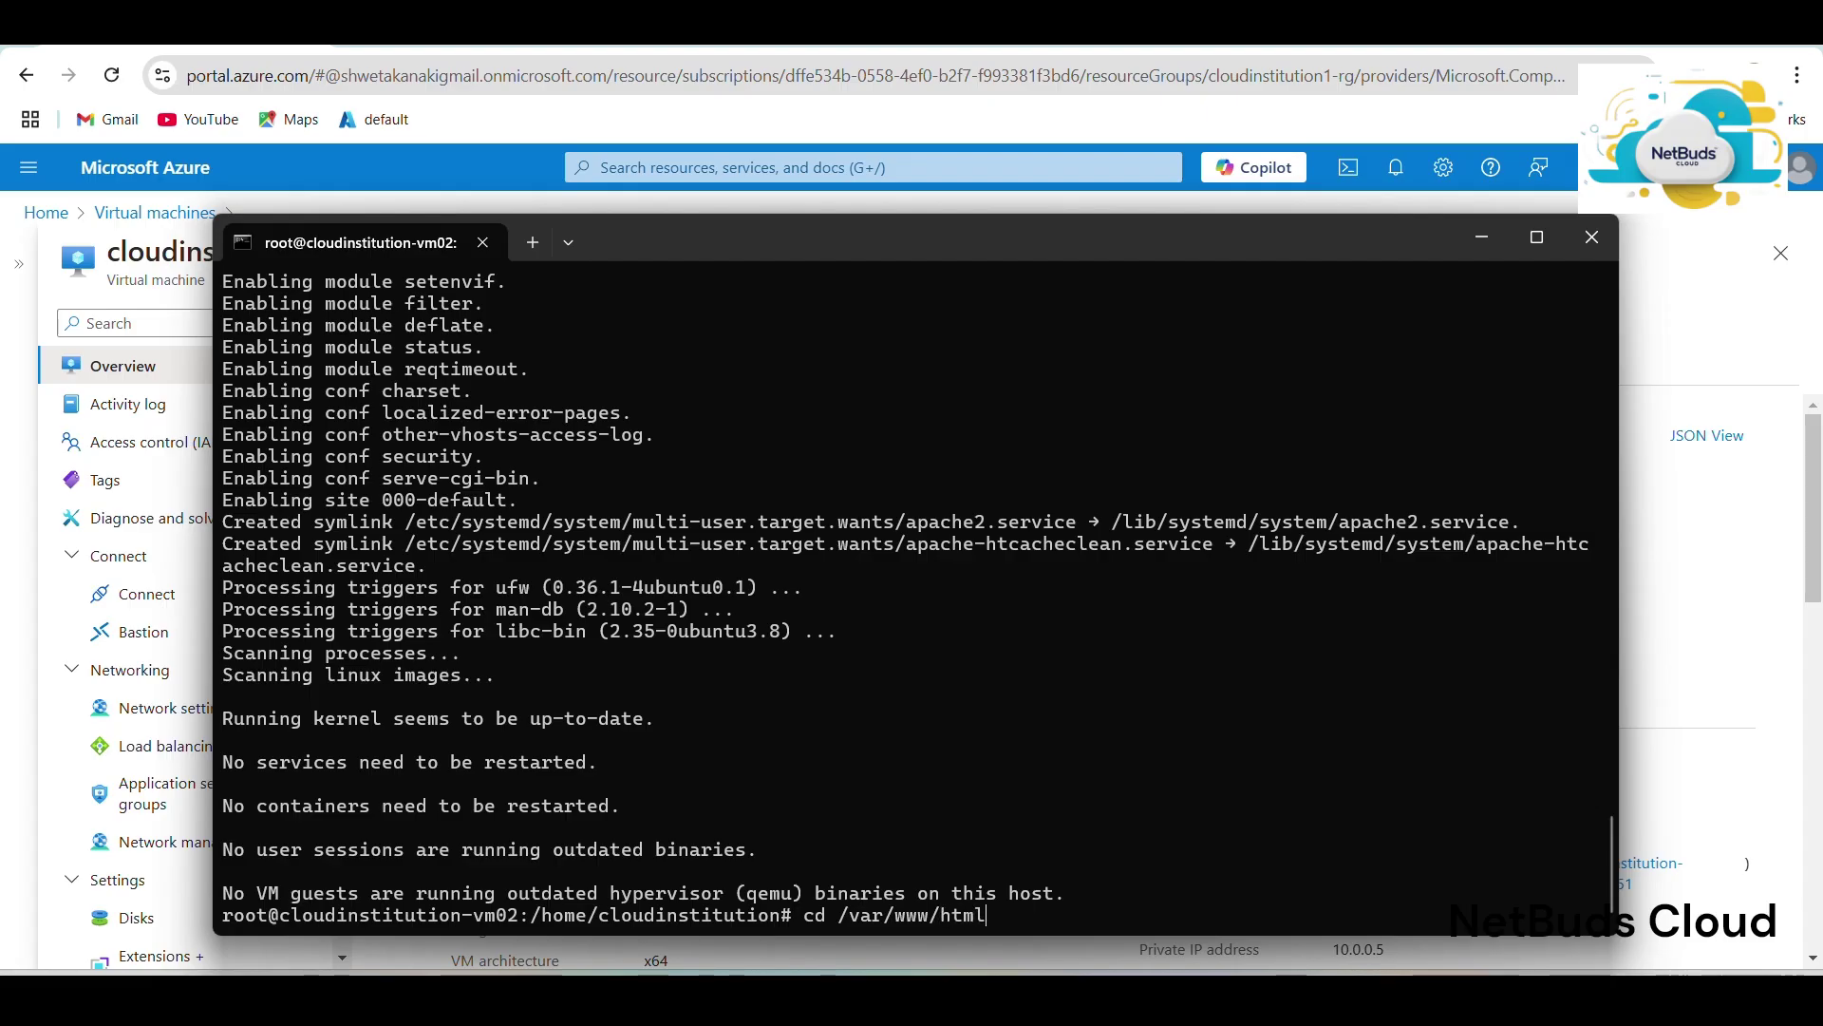
key(Return)
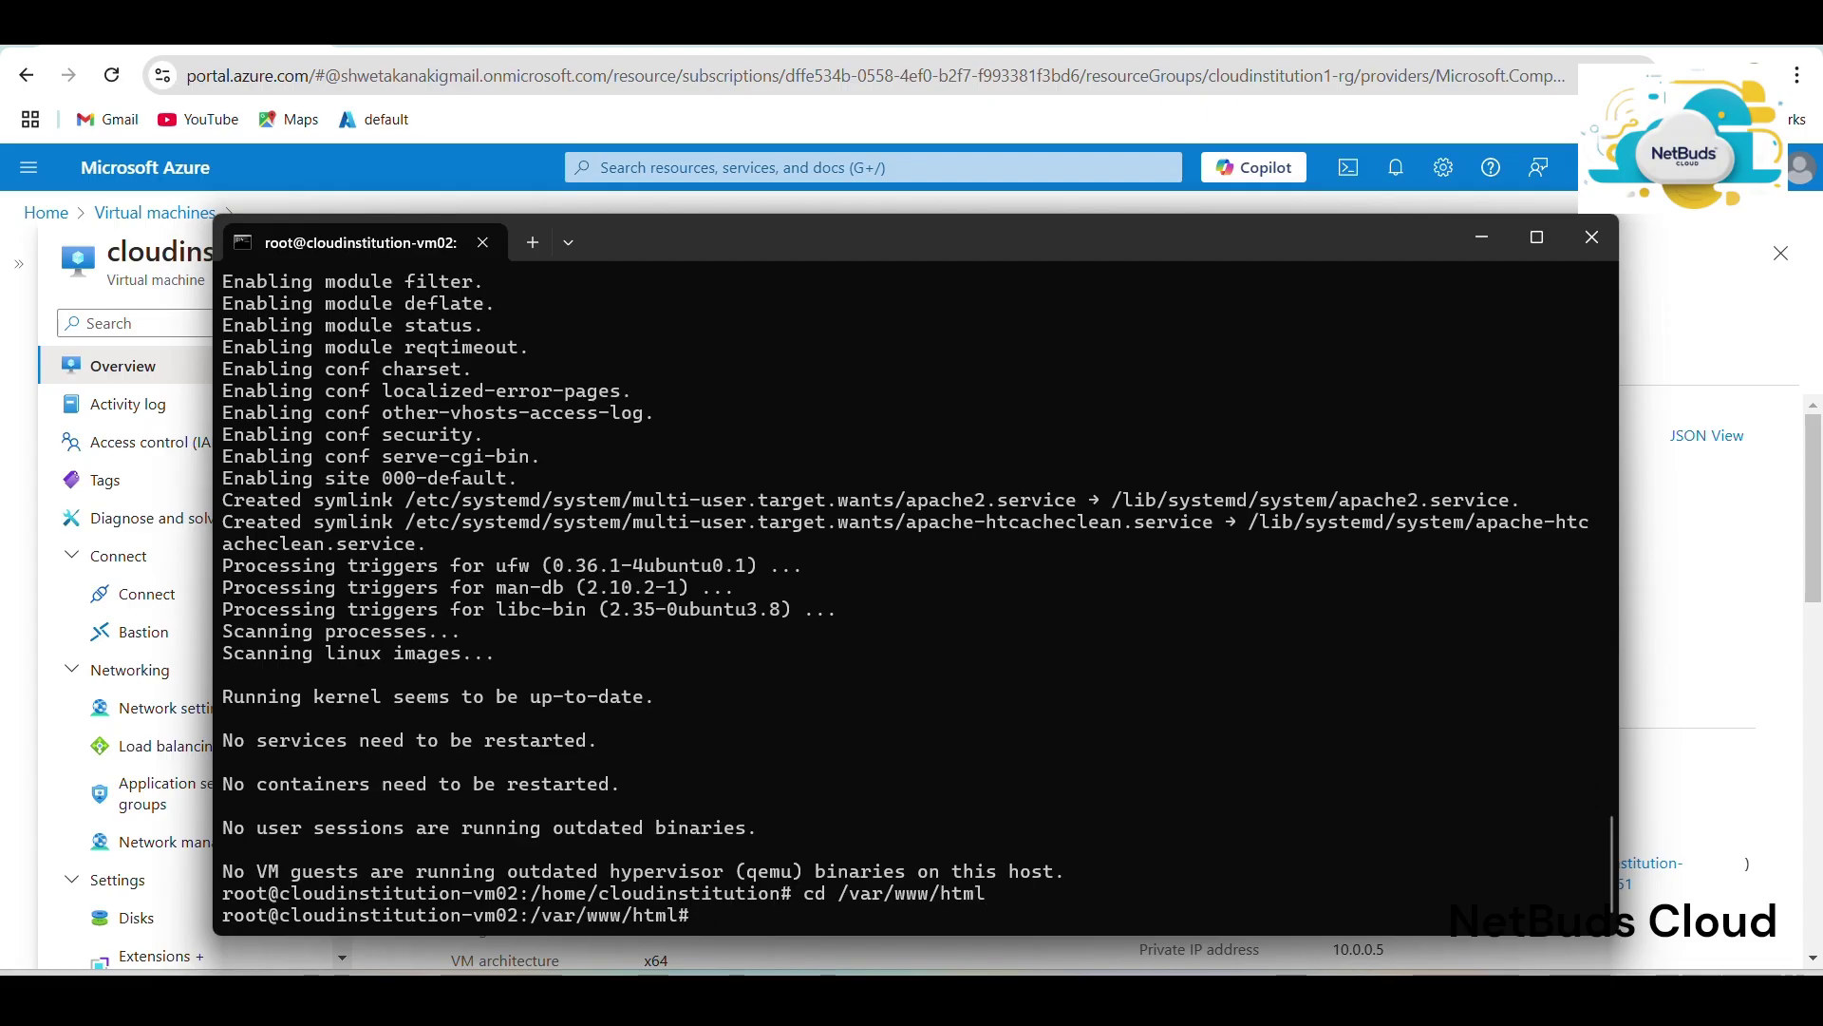
text(index.html)
key(Return)
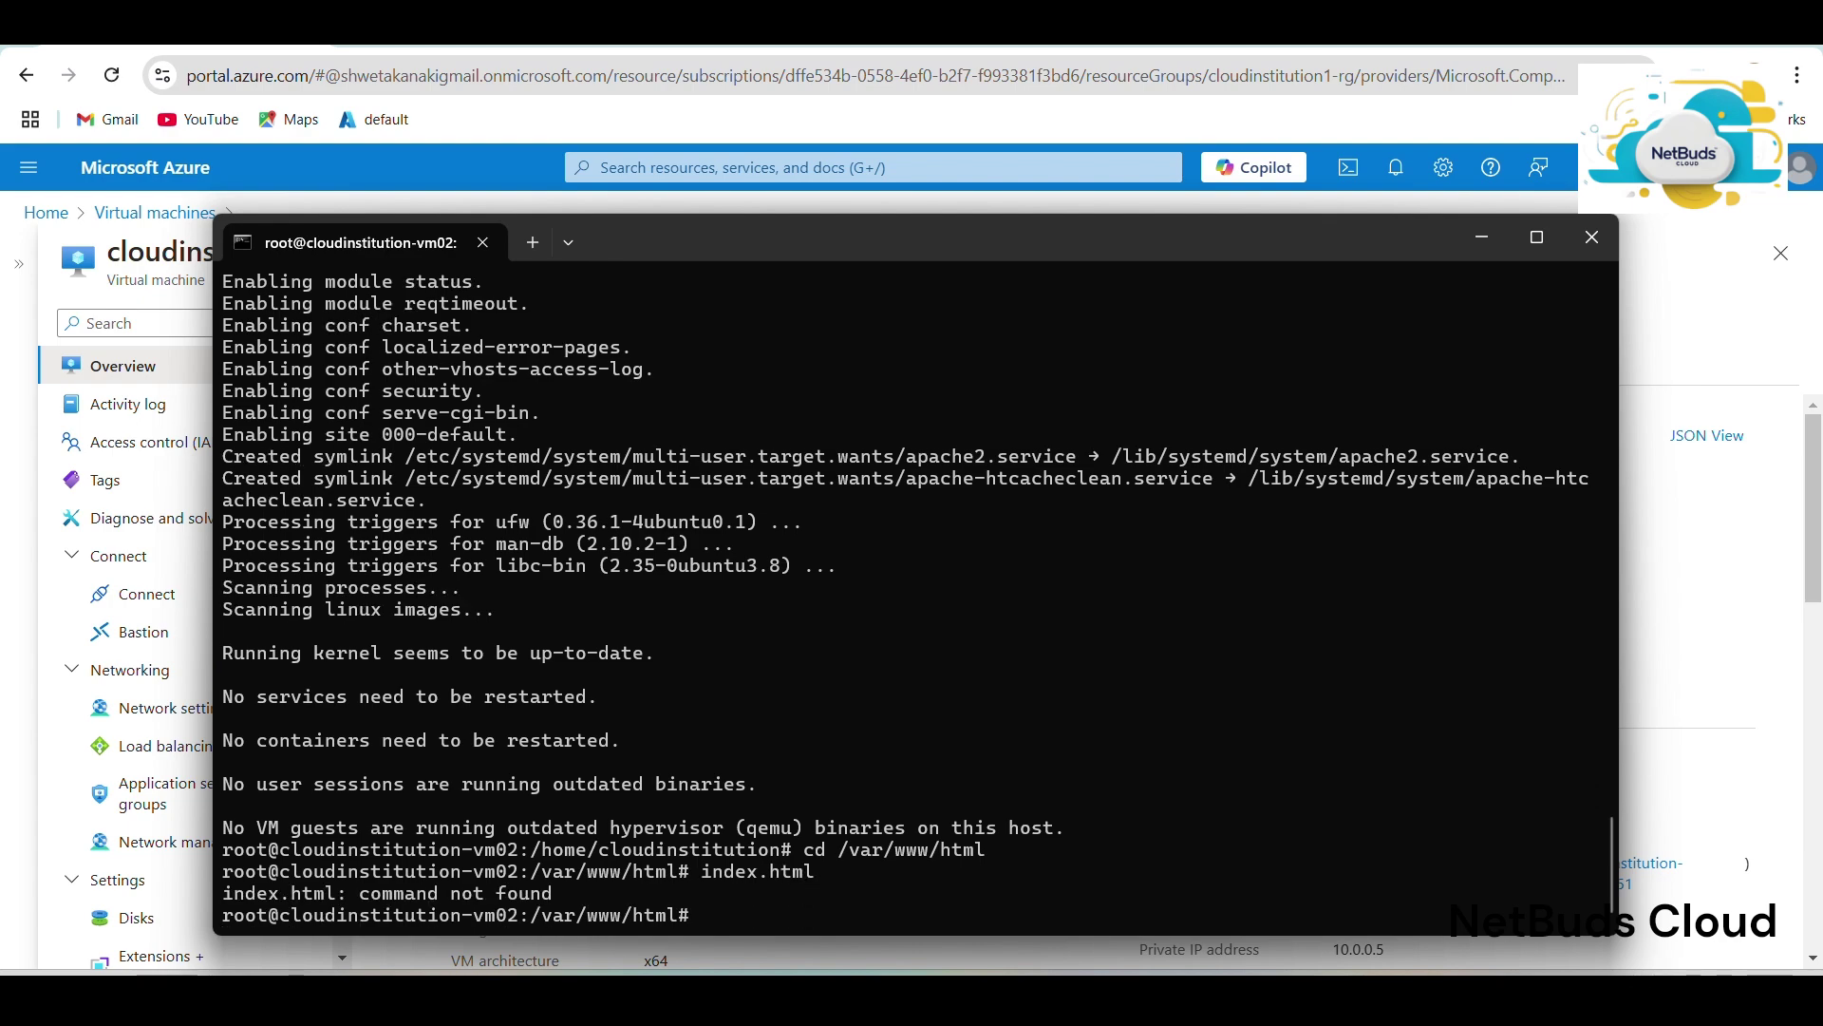
Edit index.html in nano, replace all its content with 'helllo', and save it.
text(nano indec)
key(BackSpace)
text(x)
text(.ht)
text(ml)
key(Return)
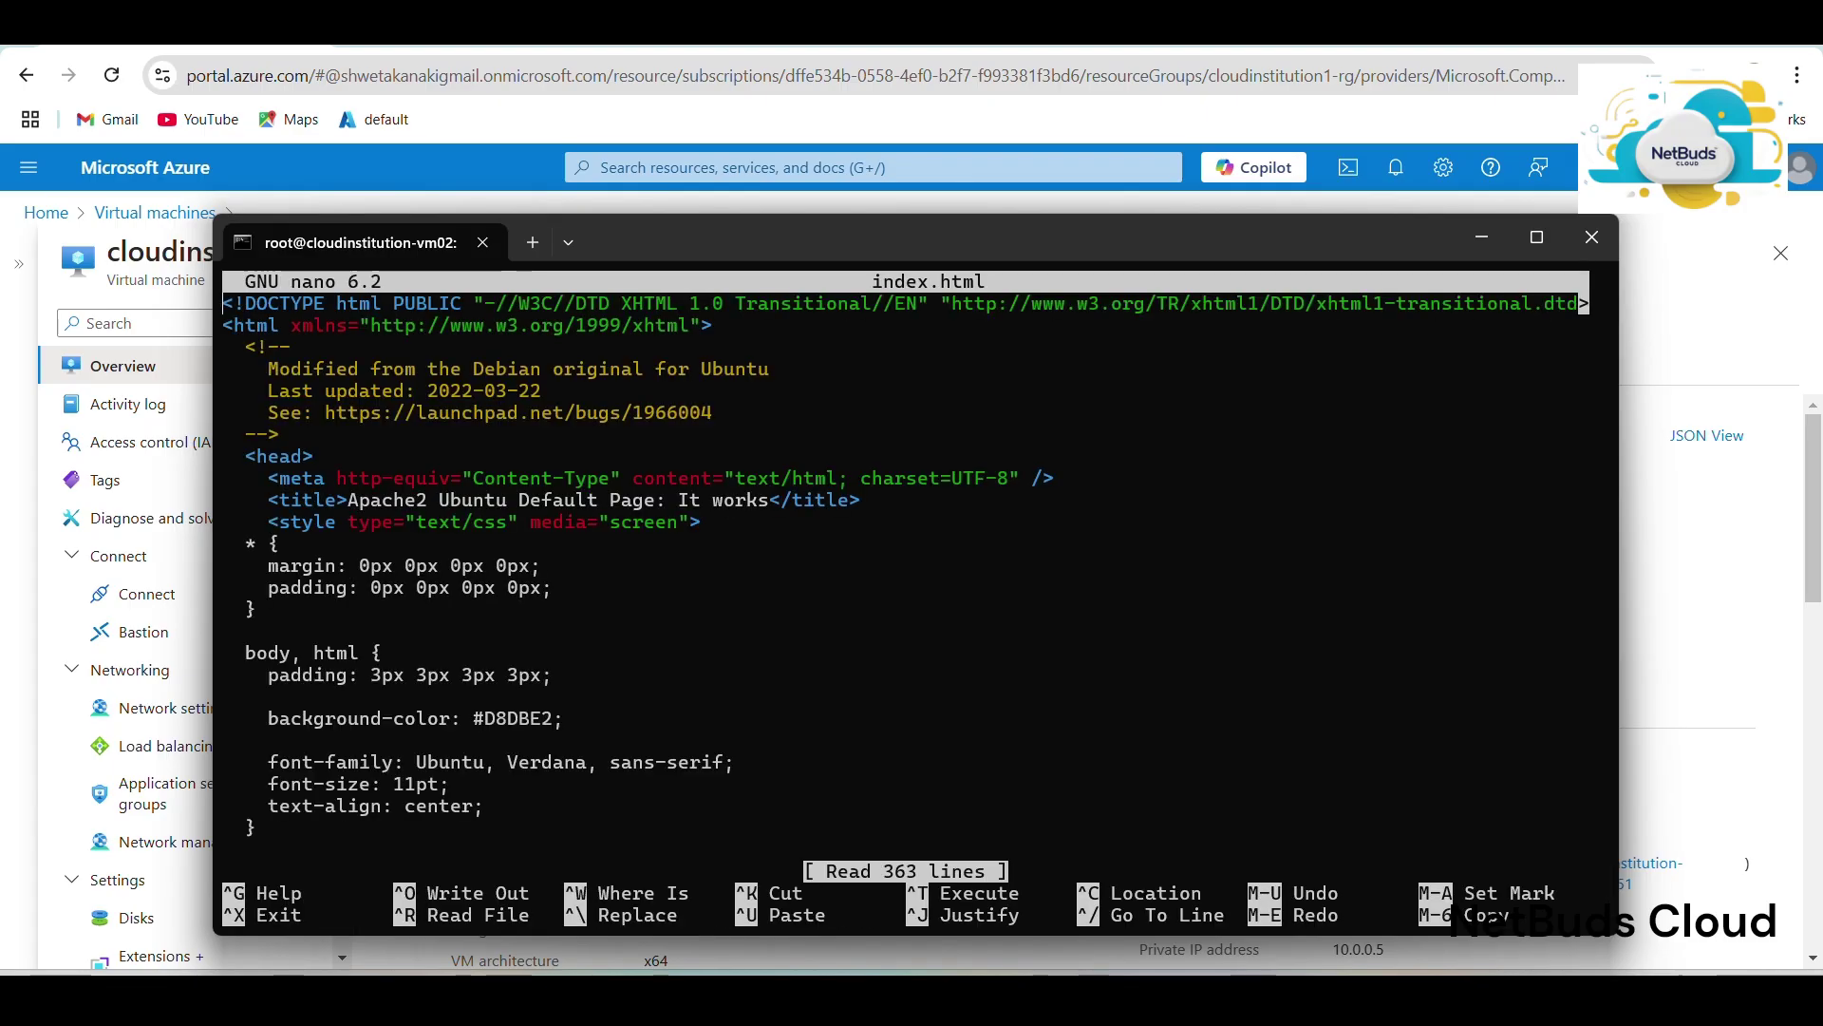
key(alt+t)
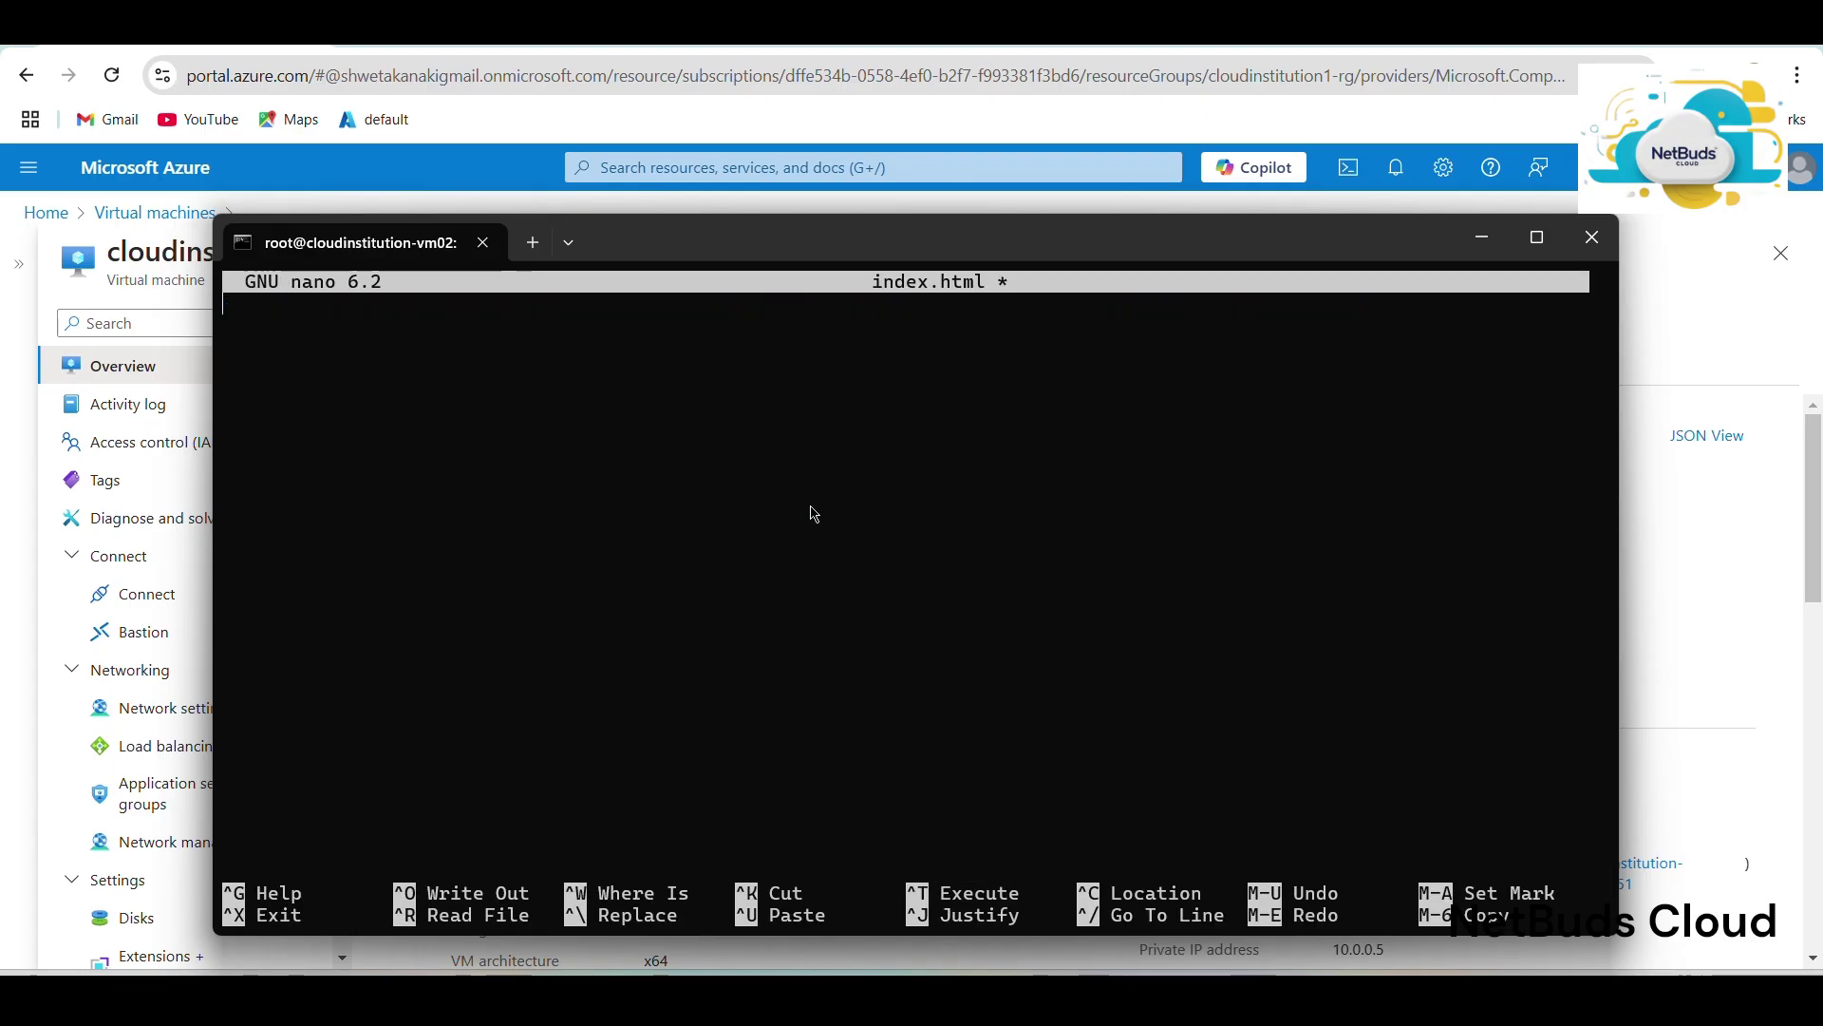
text(helllo)
key(ctrl+x)
key(y)
key(Return)
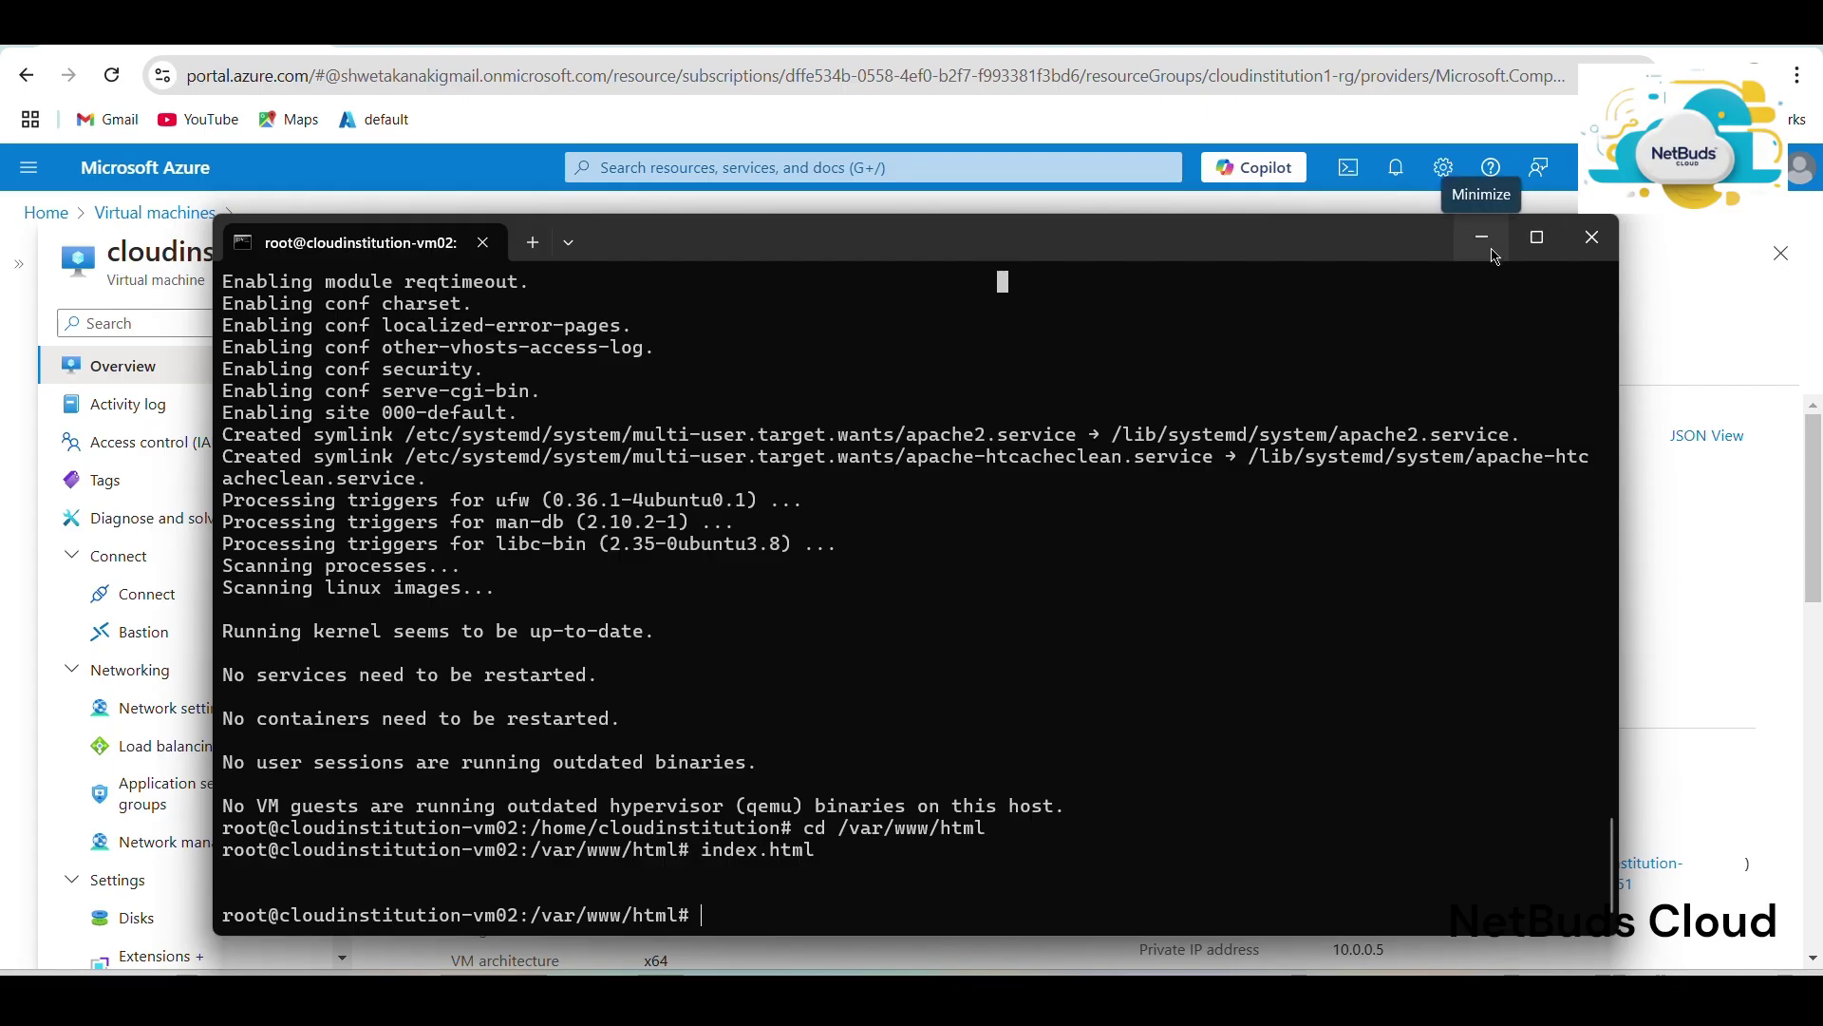
click(1482, 238)
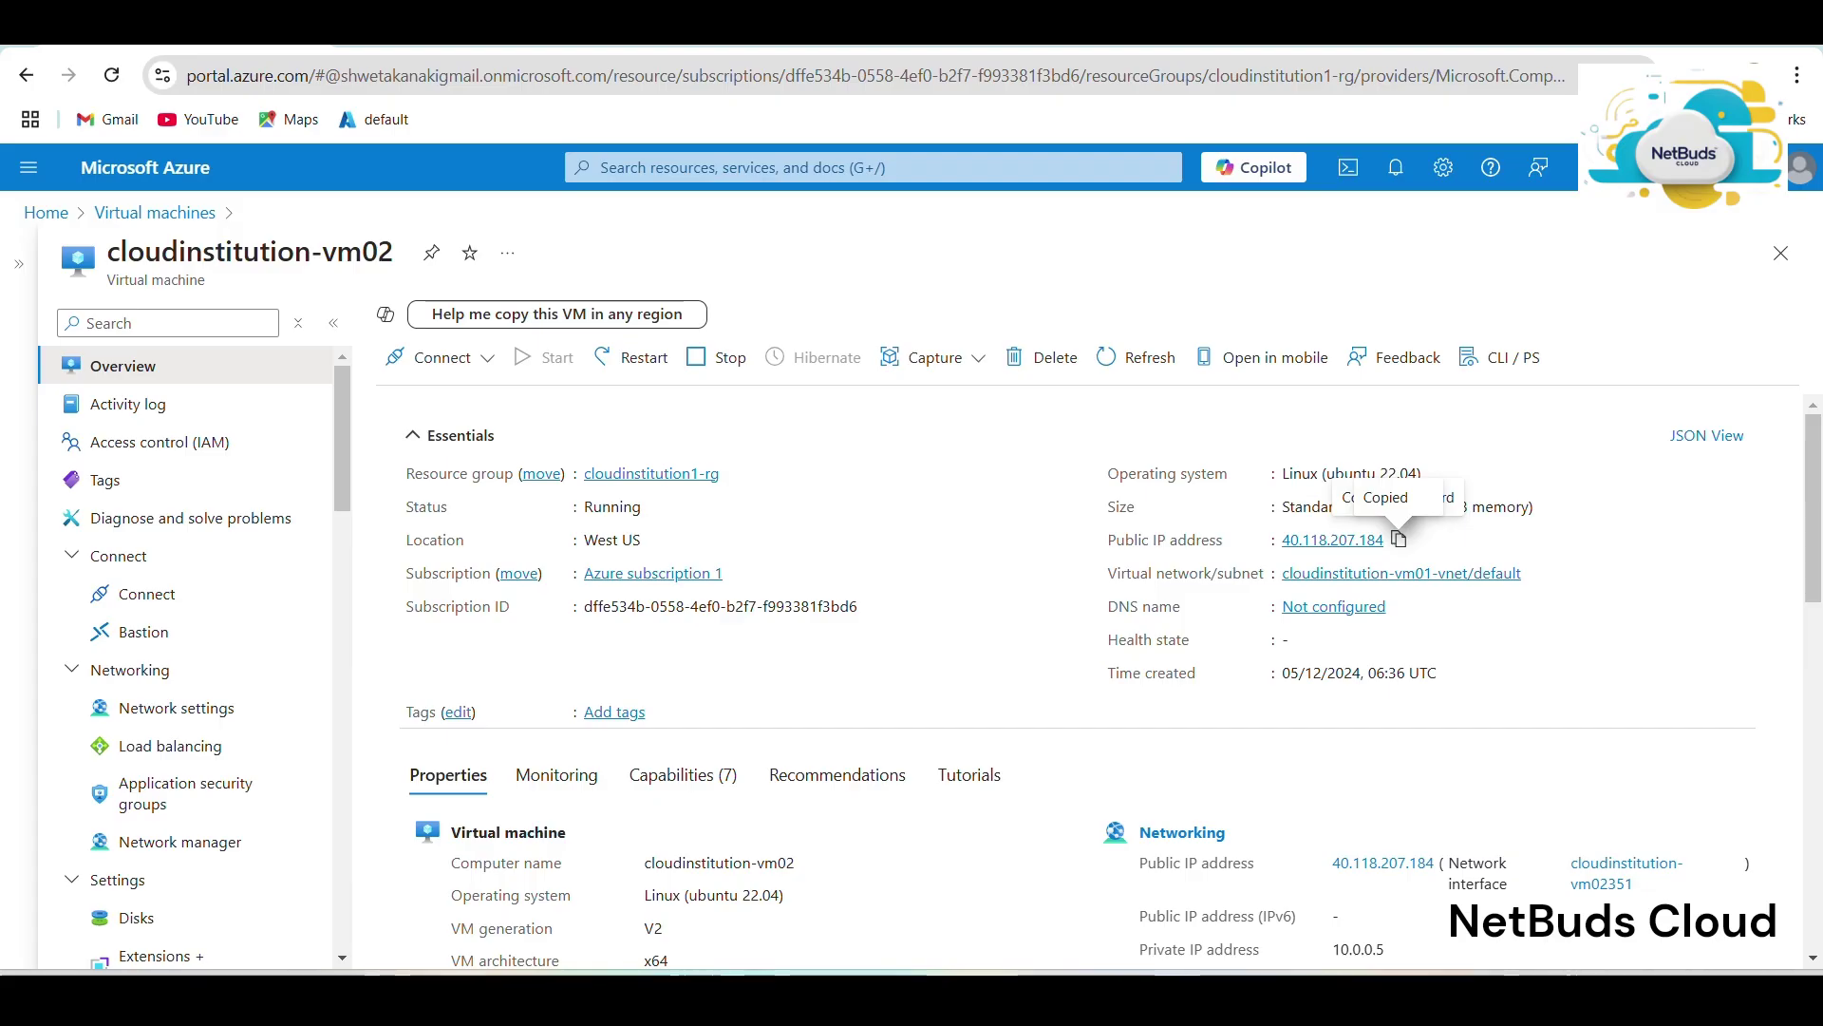
Return to the Azure portal home page via the Home breadcrumb.
click(47, 216)
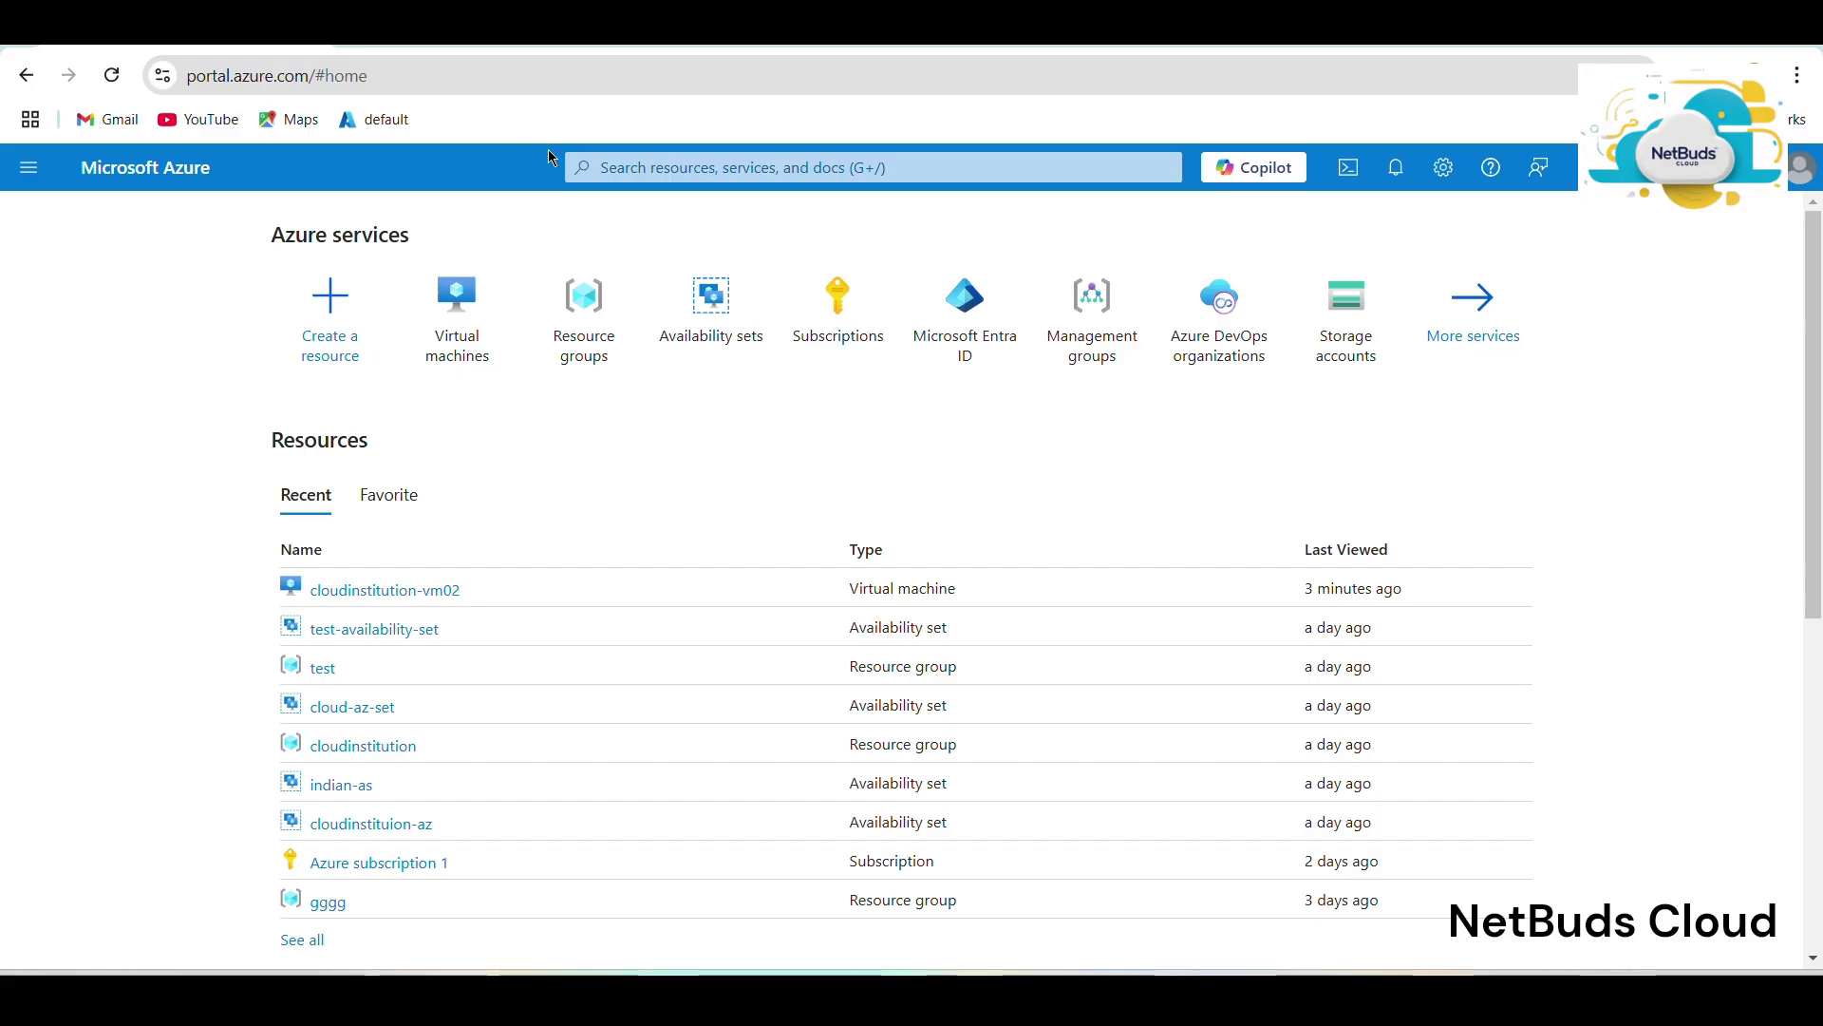
Search 'load', open Load balancers, and start a new load balancer with + Create.
click(653, 157)
text(load)
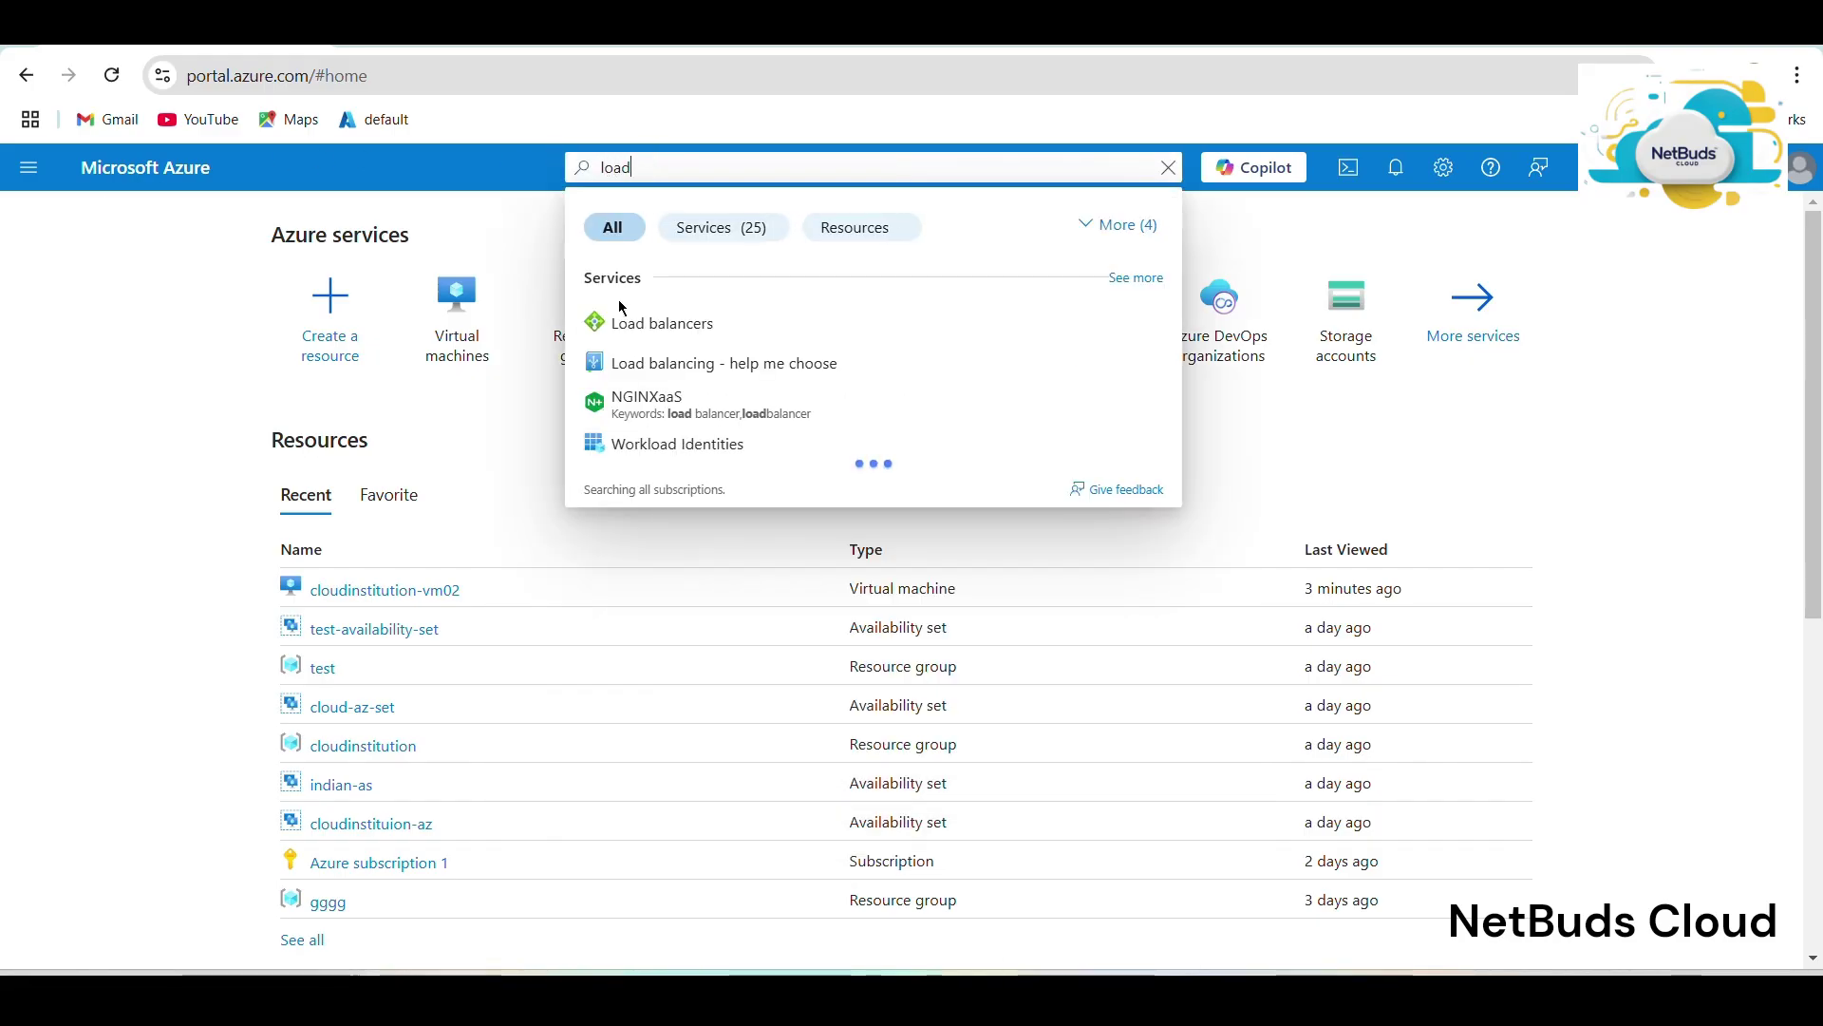
click(659, 323)
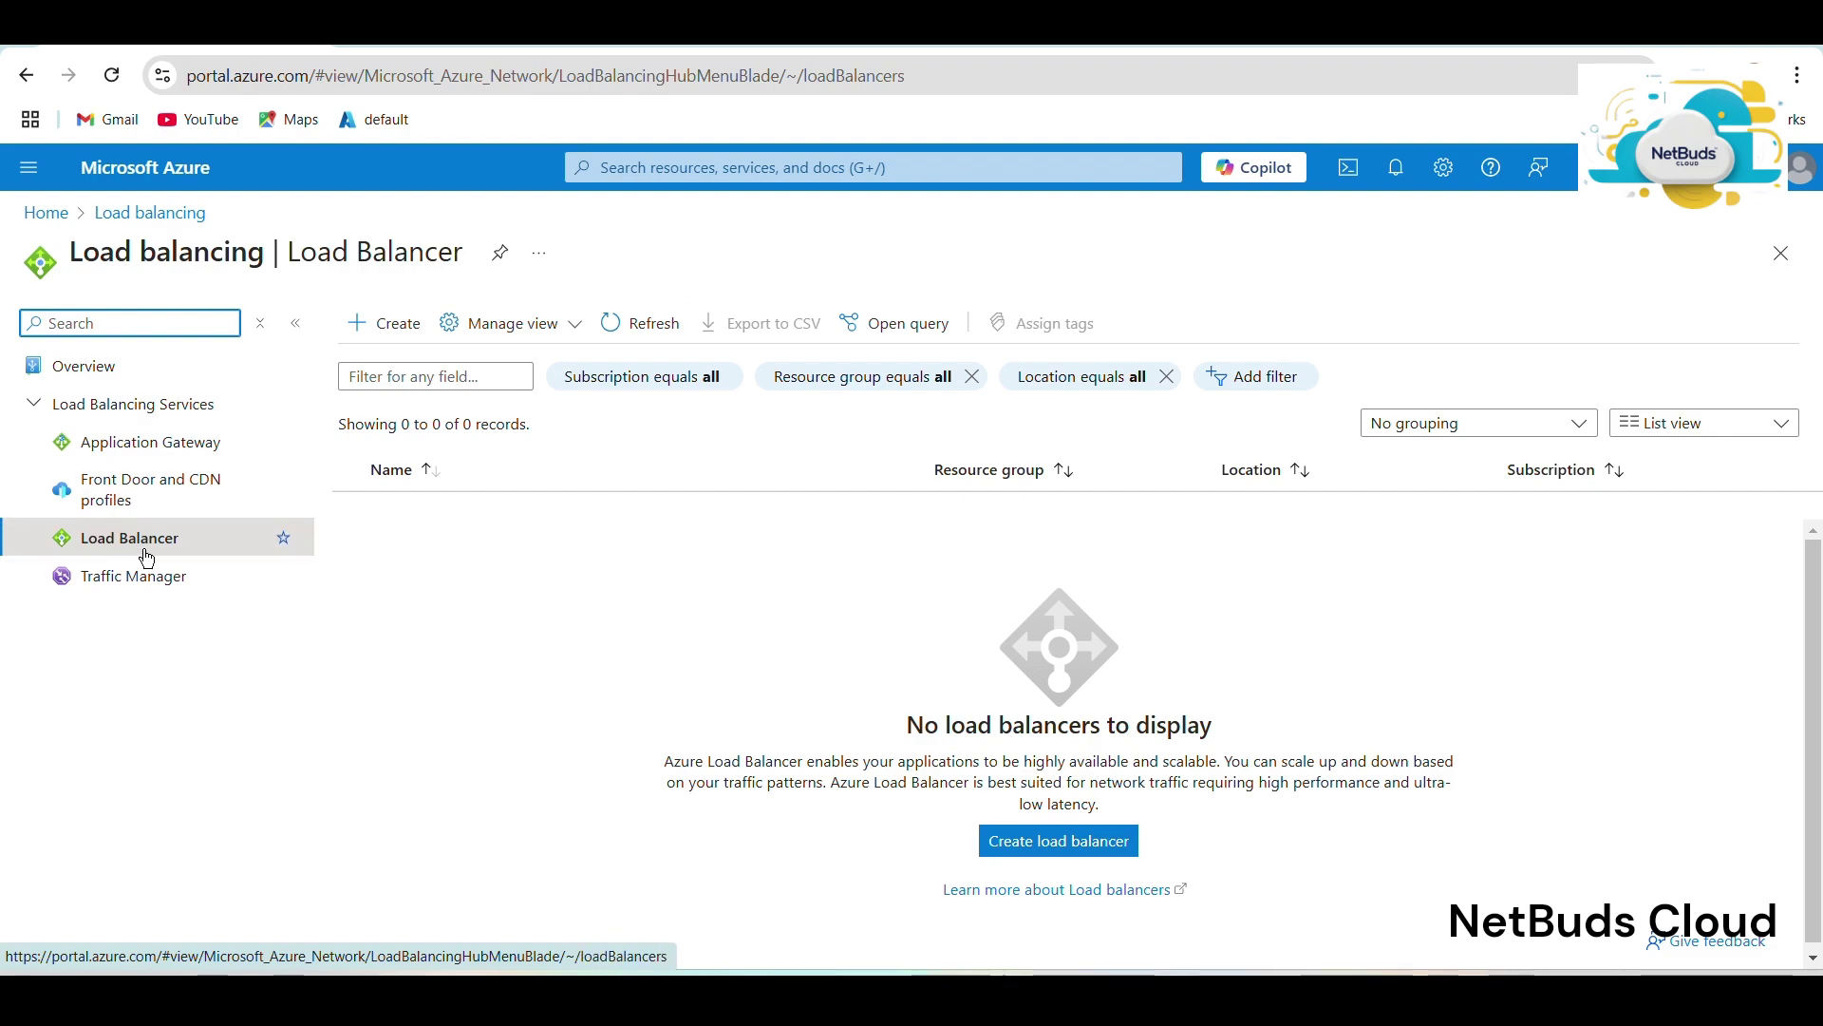
click(180, 538)
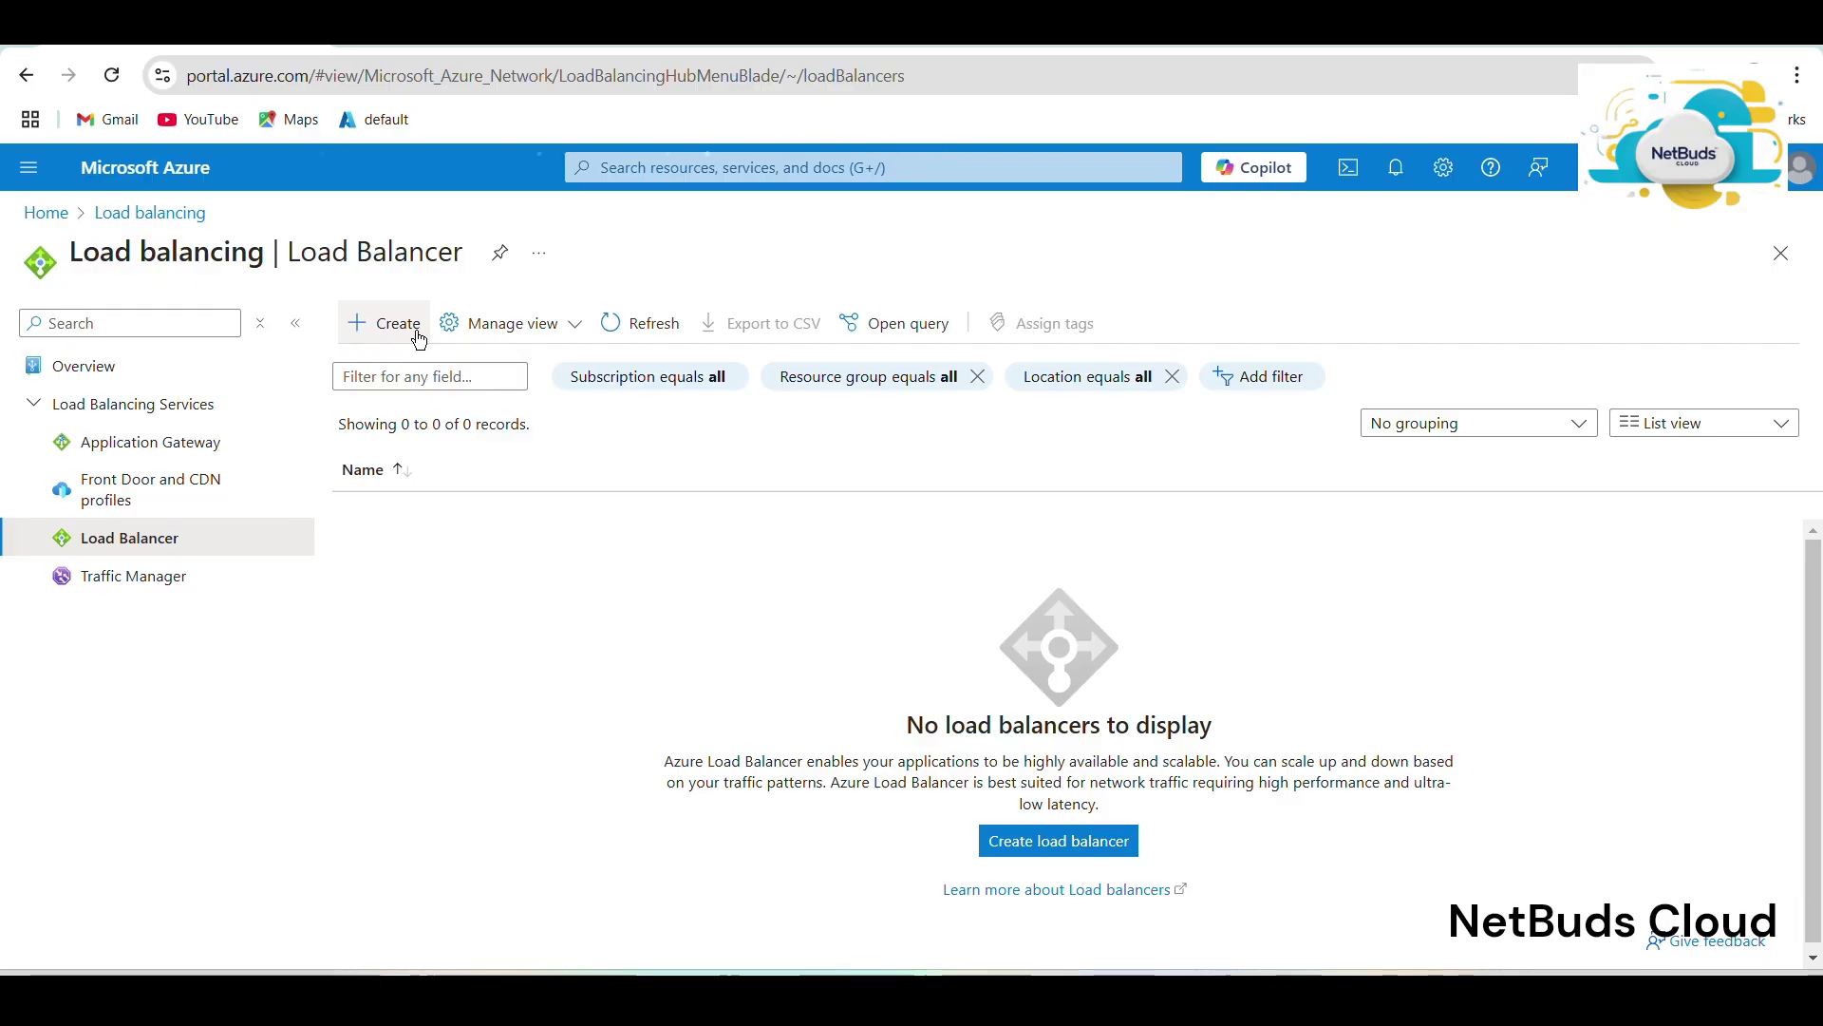
click(418, 339)
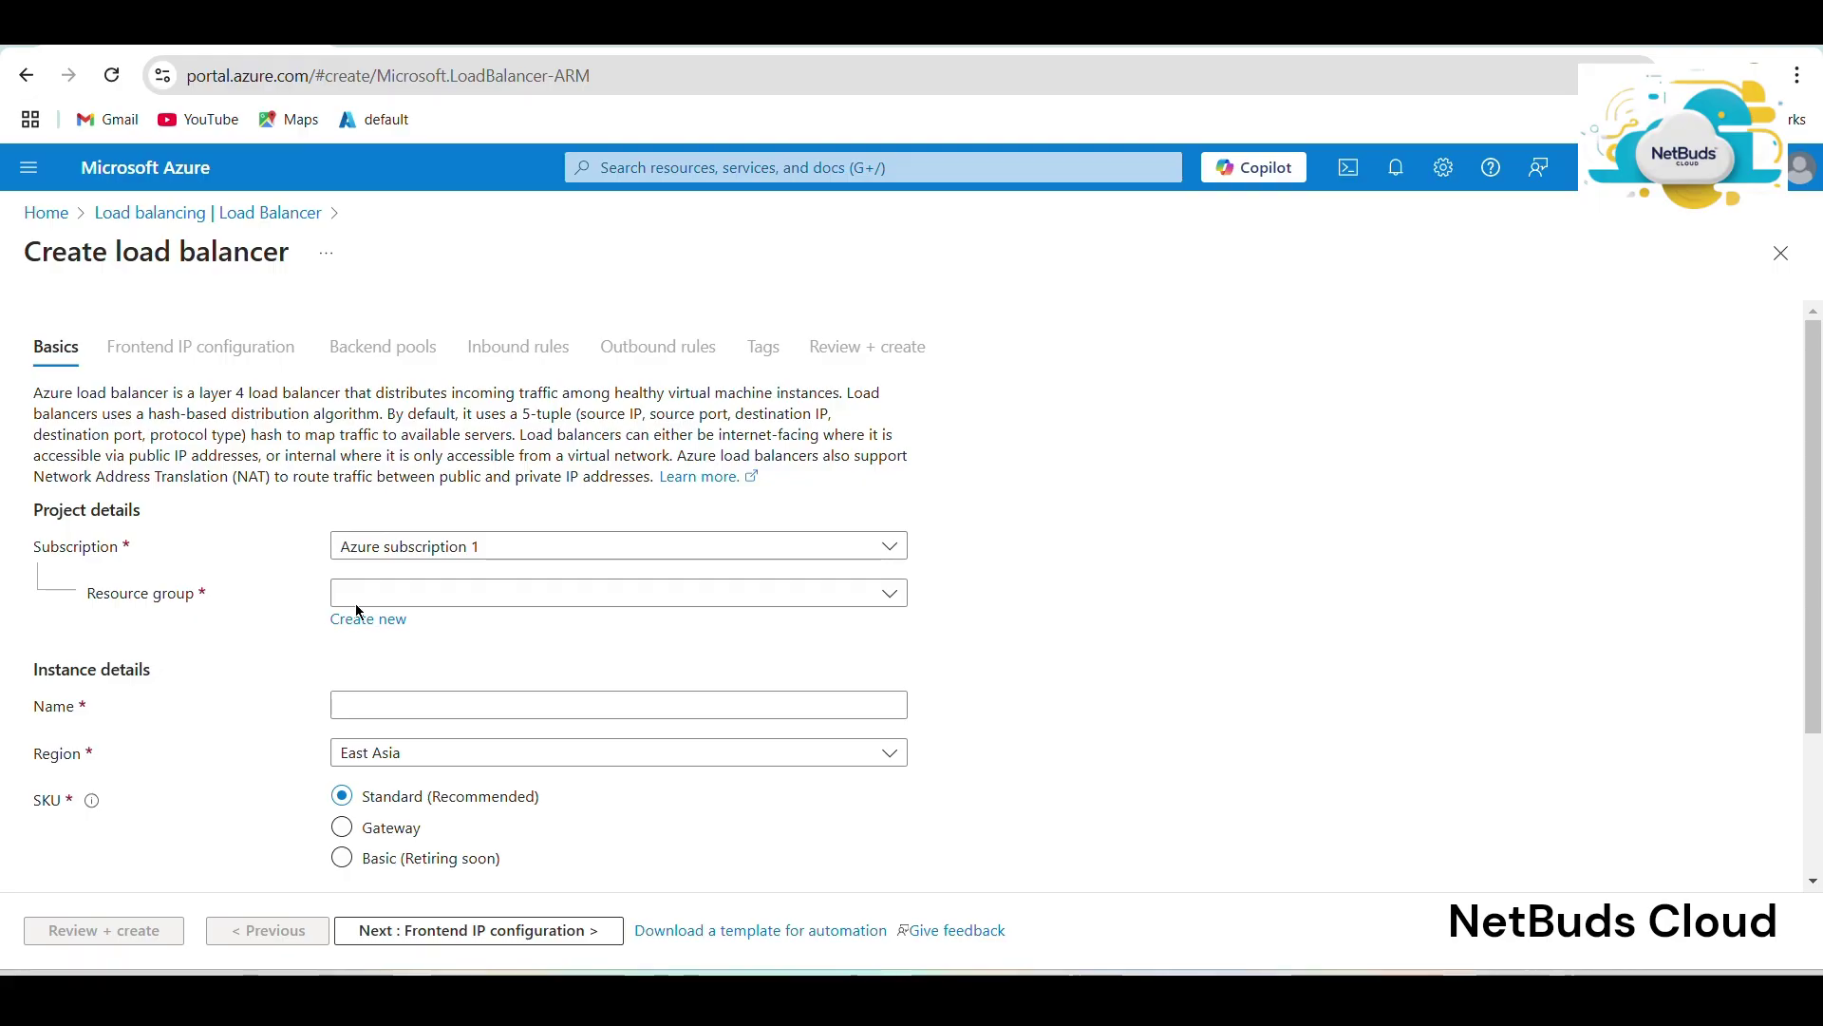
Put the new load balancer in cloudinstitution1-rg and name it 'load'.
click(403, 598)
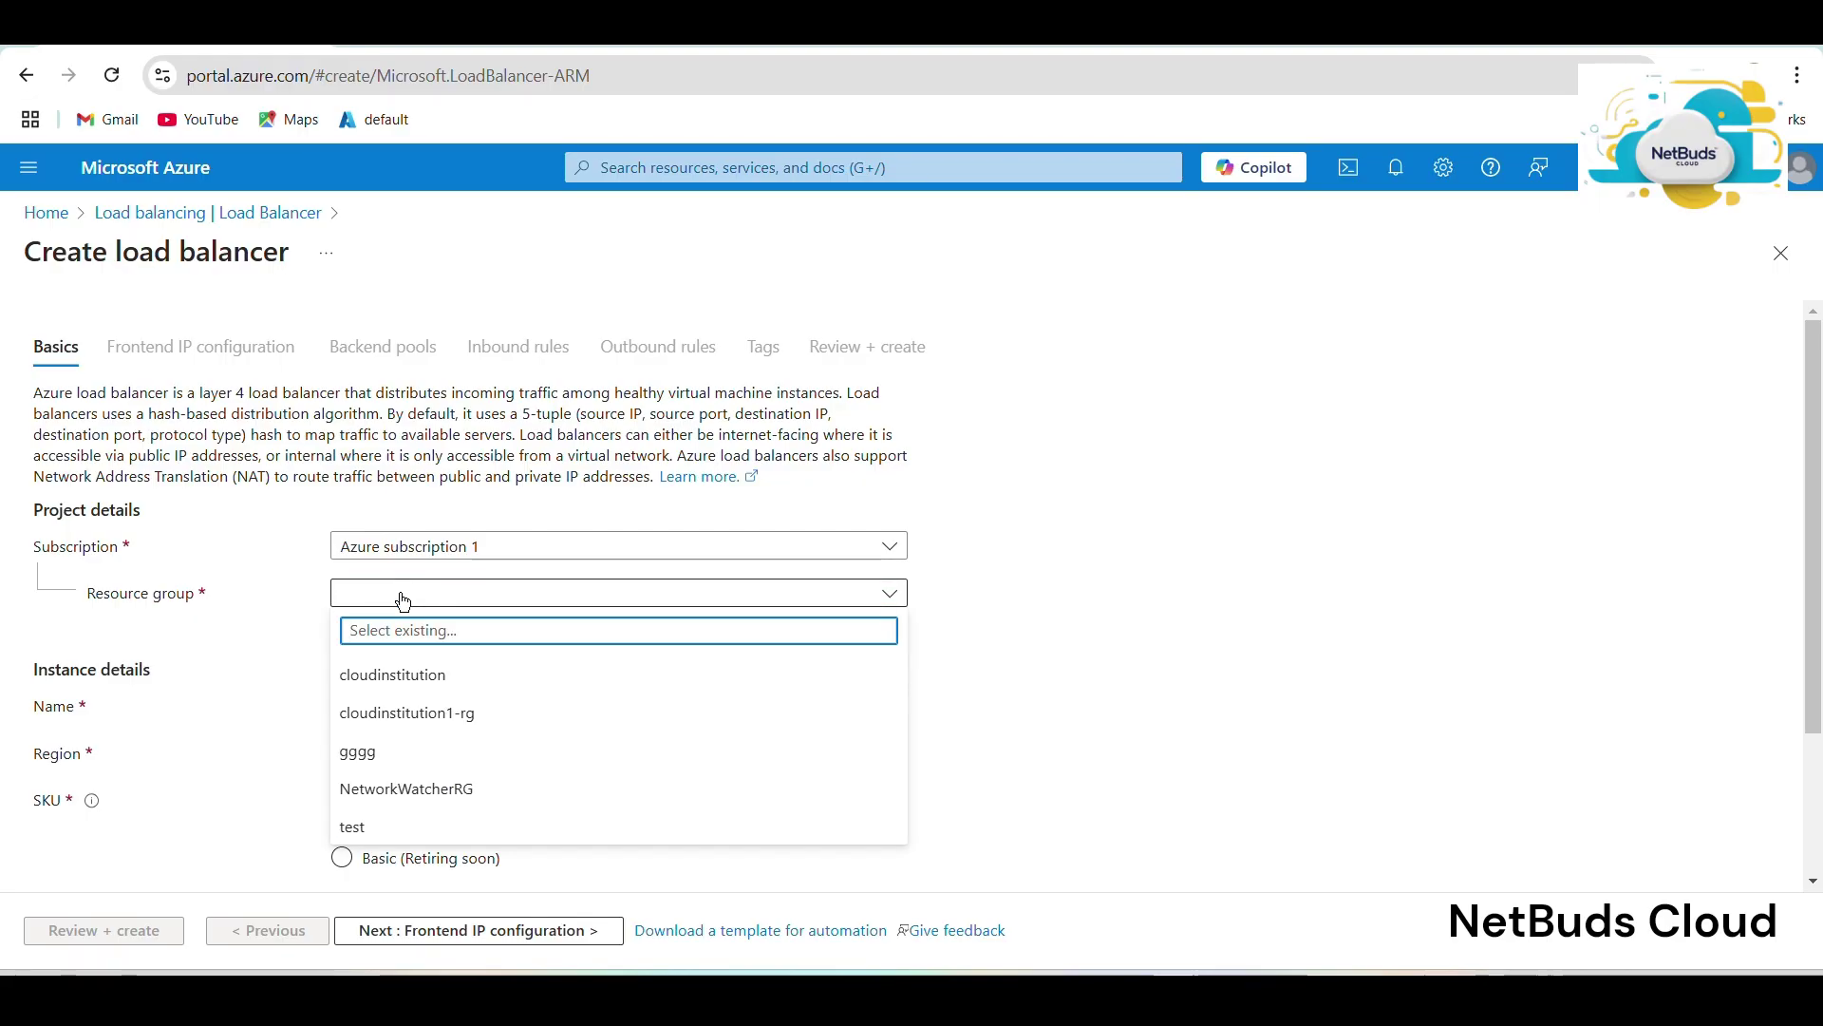
click(394, 714)
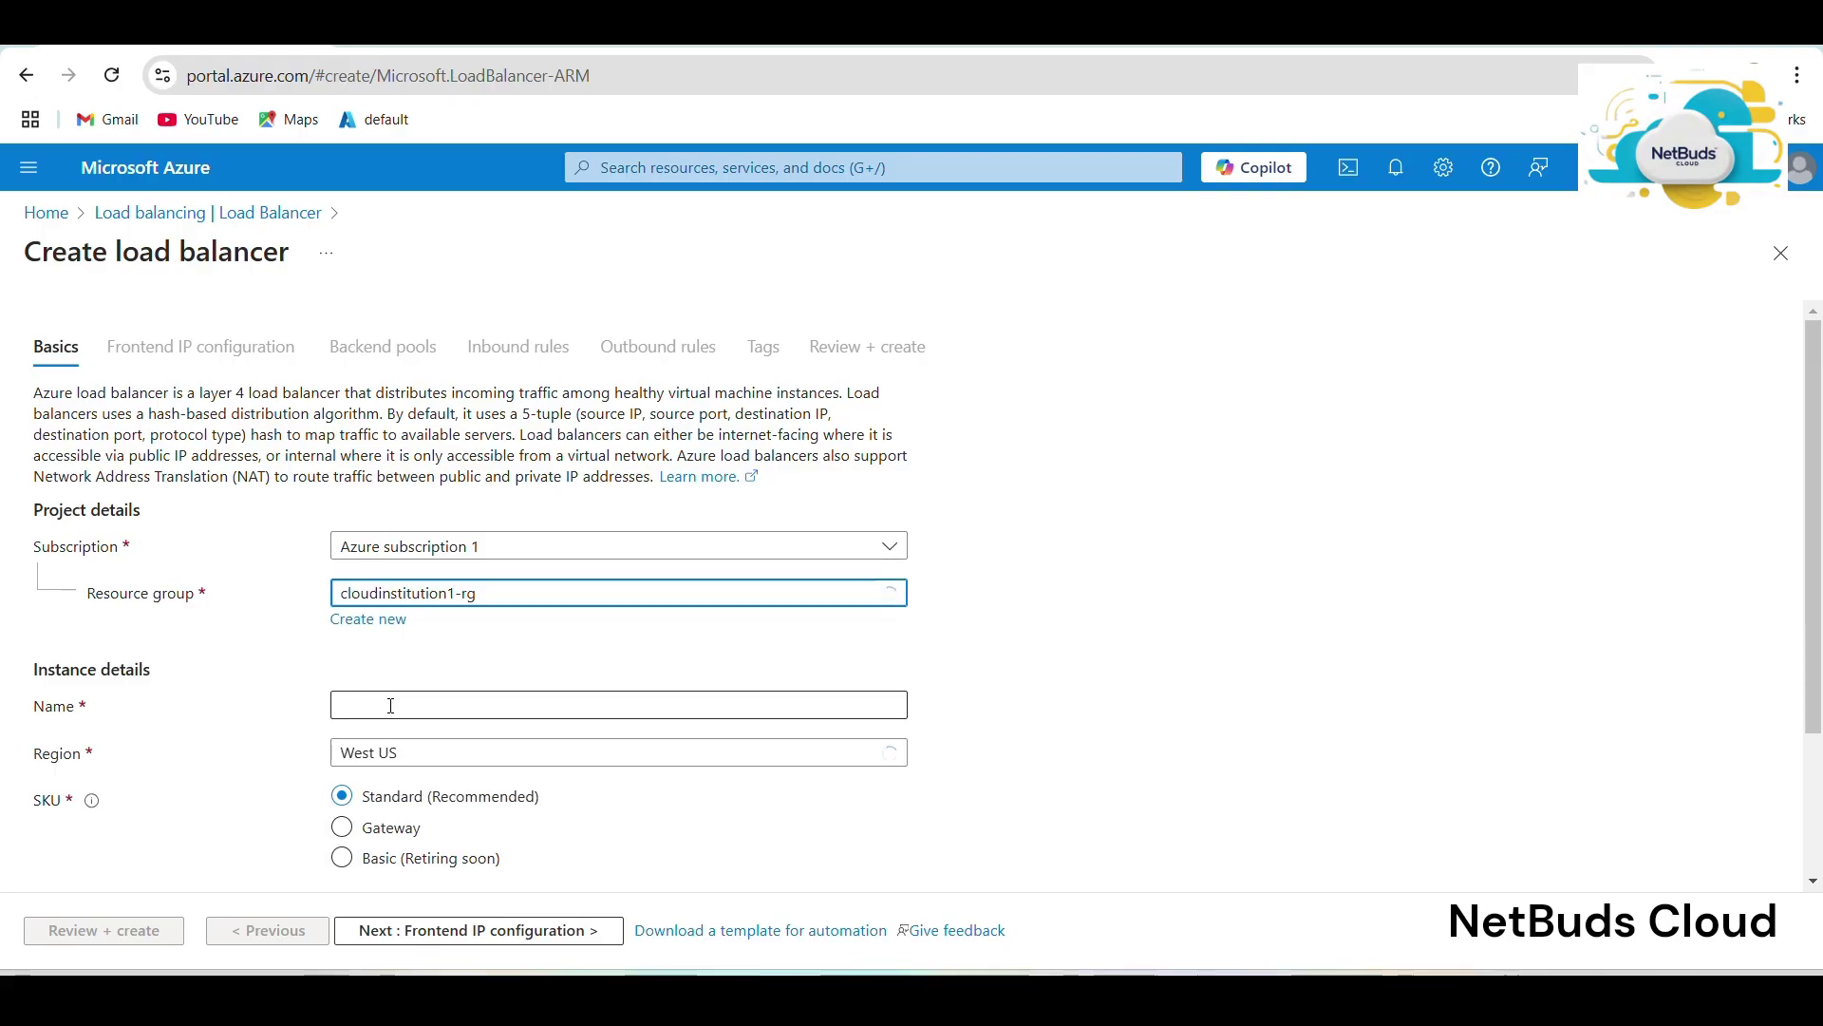
click(385, 711)
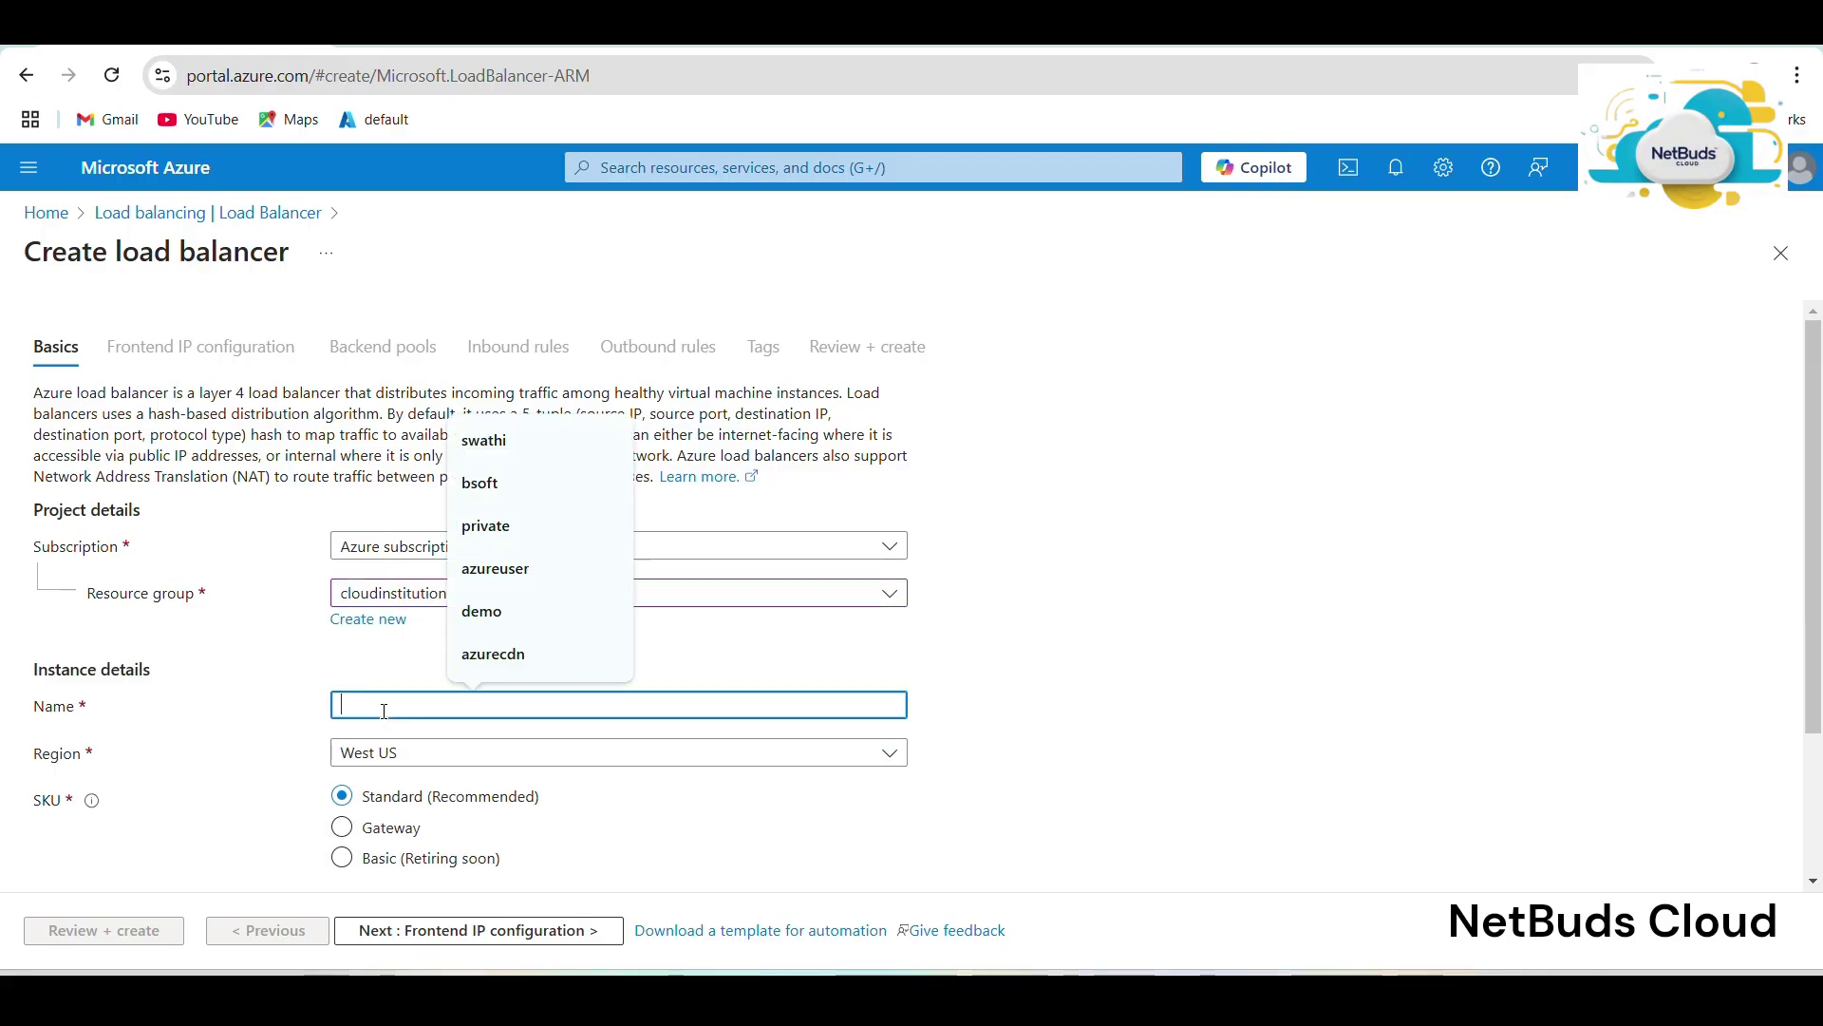
text(load)
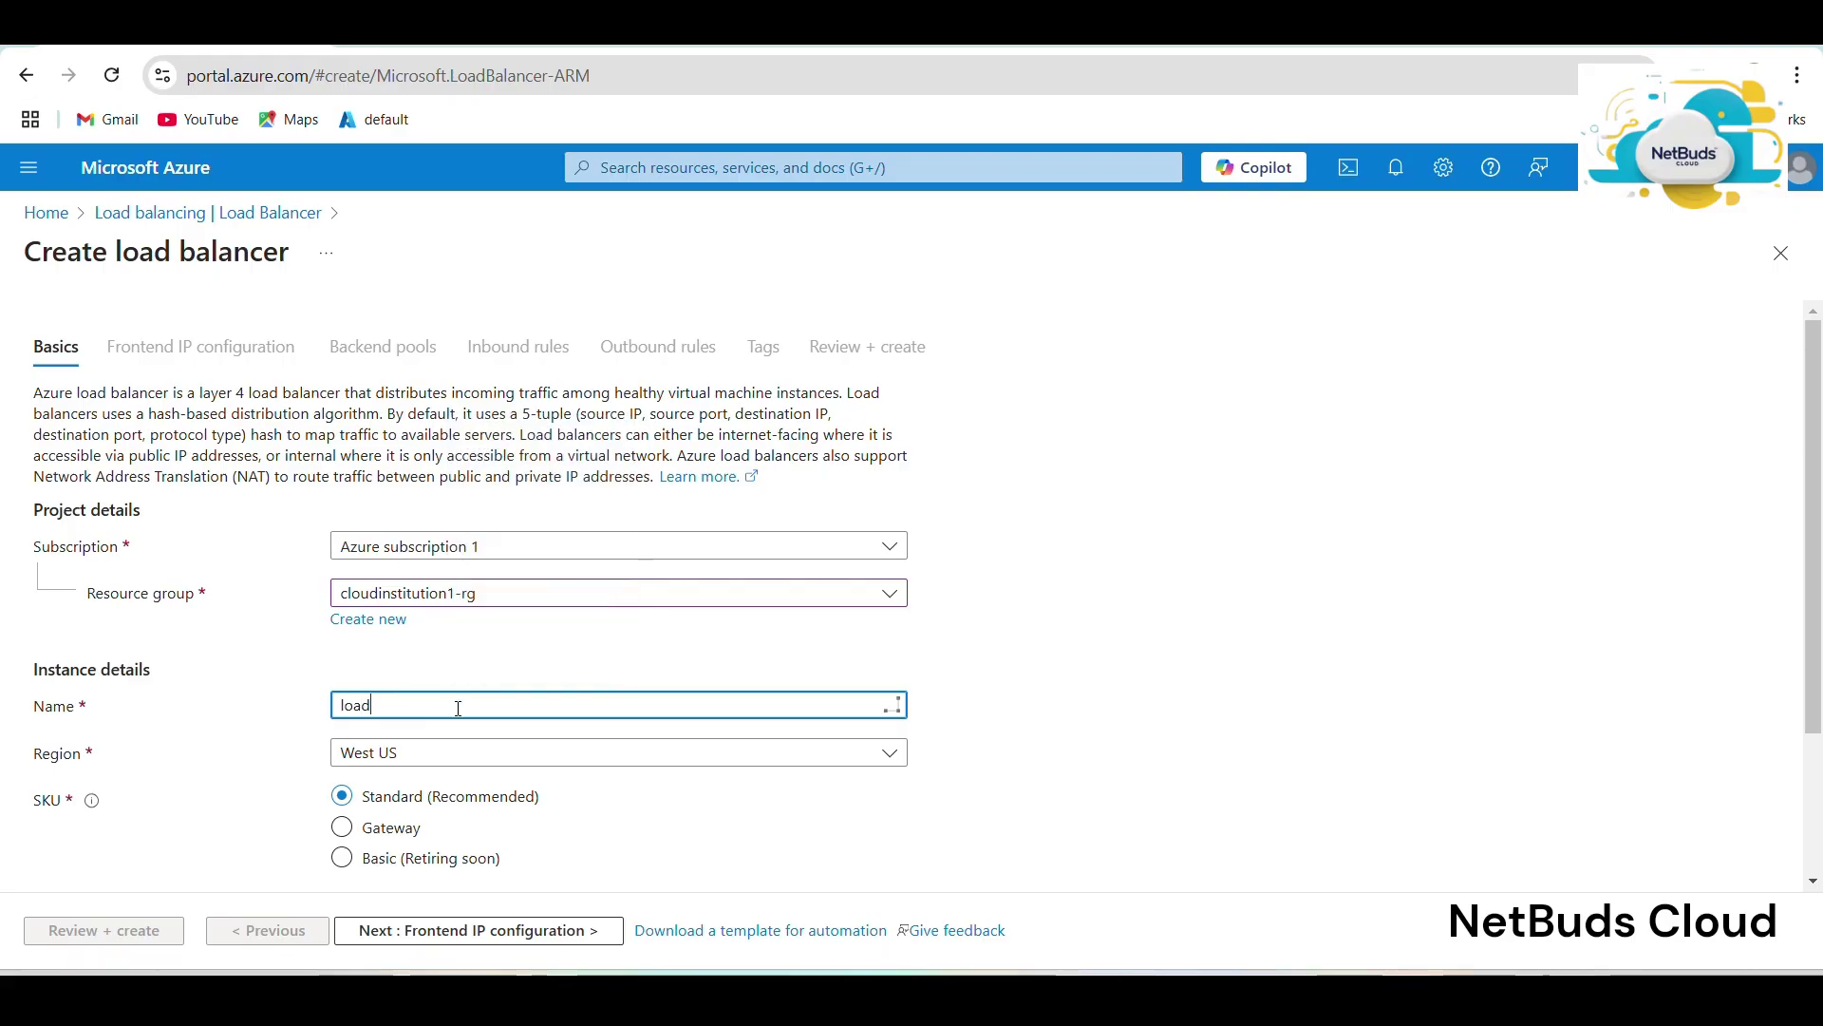
Make the load balancer public and proceed to the frontend IP configuration step.
scroll(465, 692, down, 2)
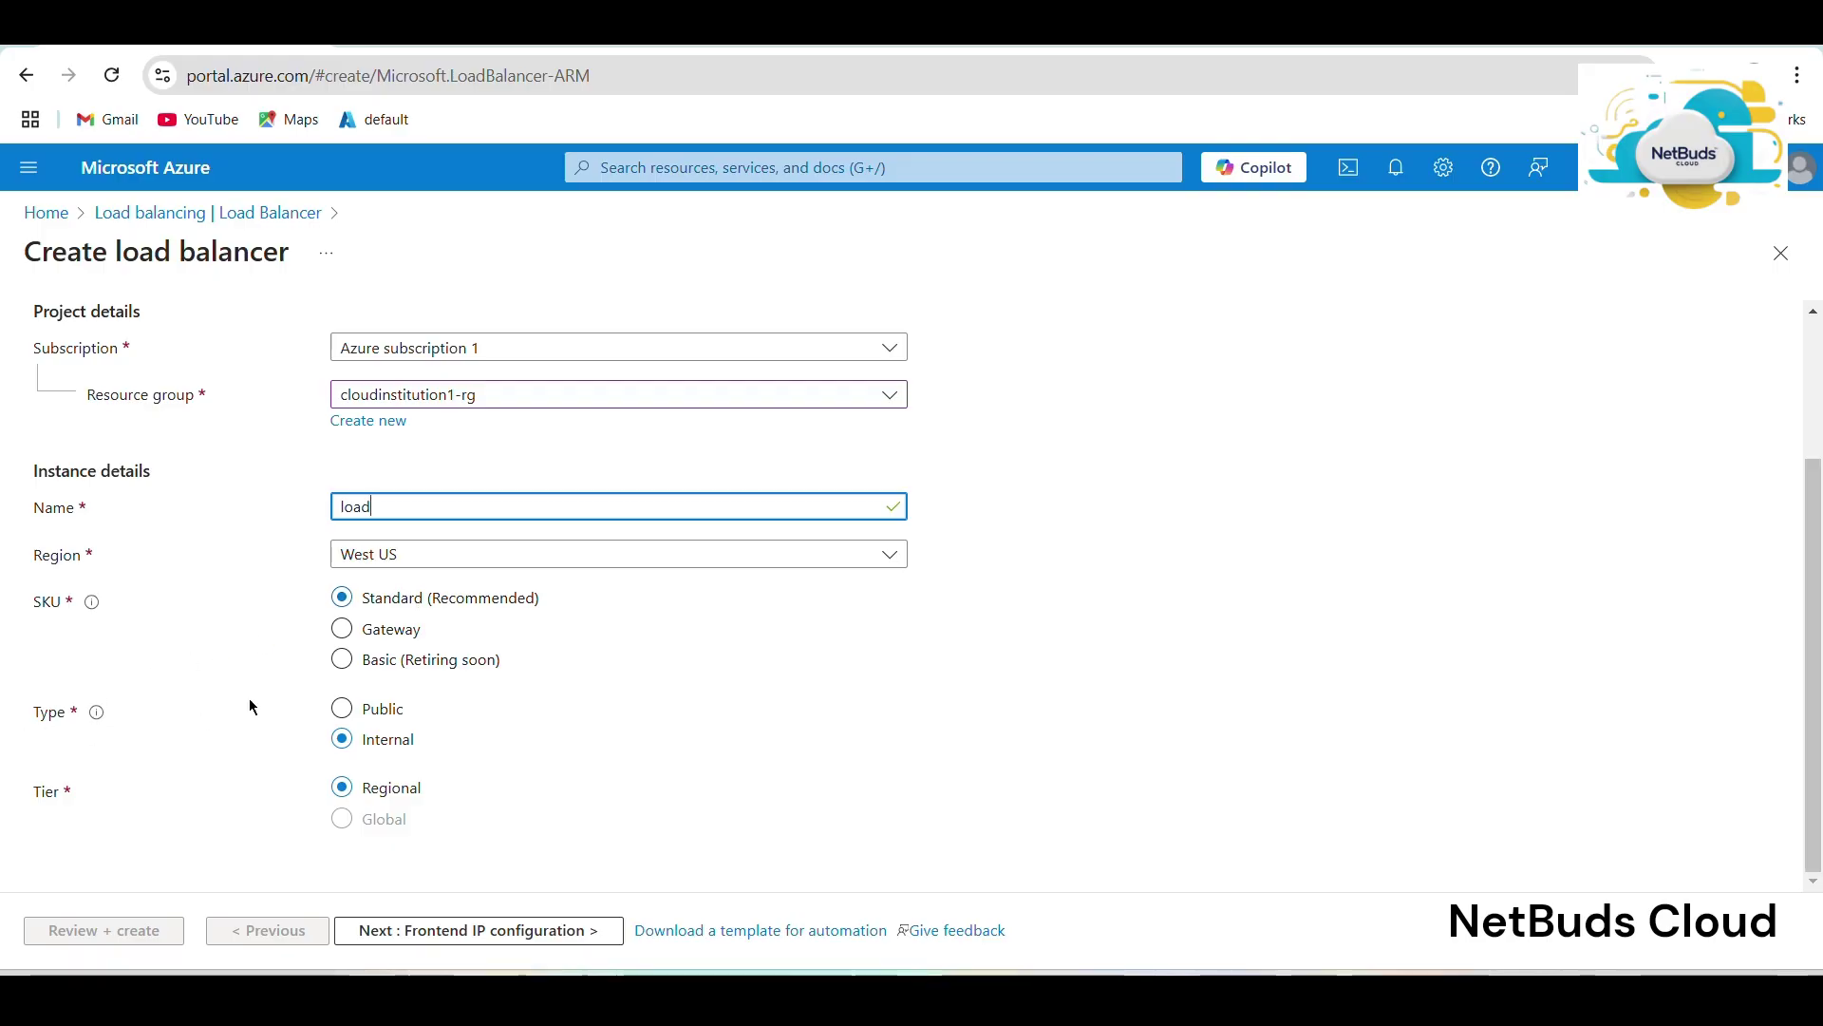
click(368, 719)
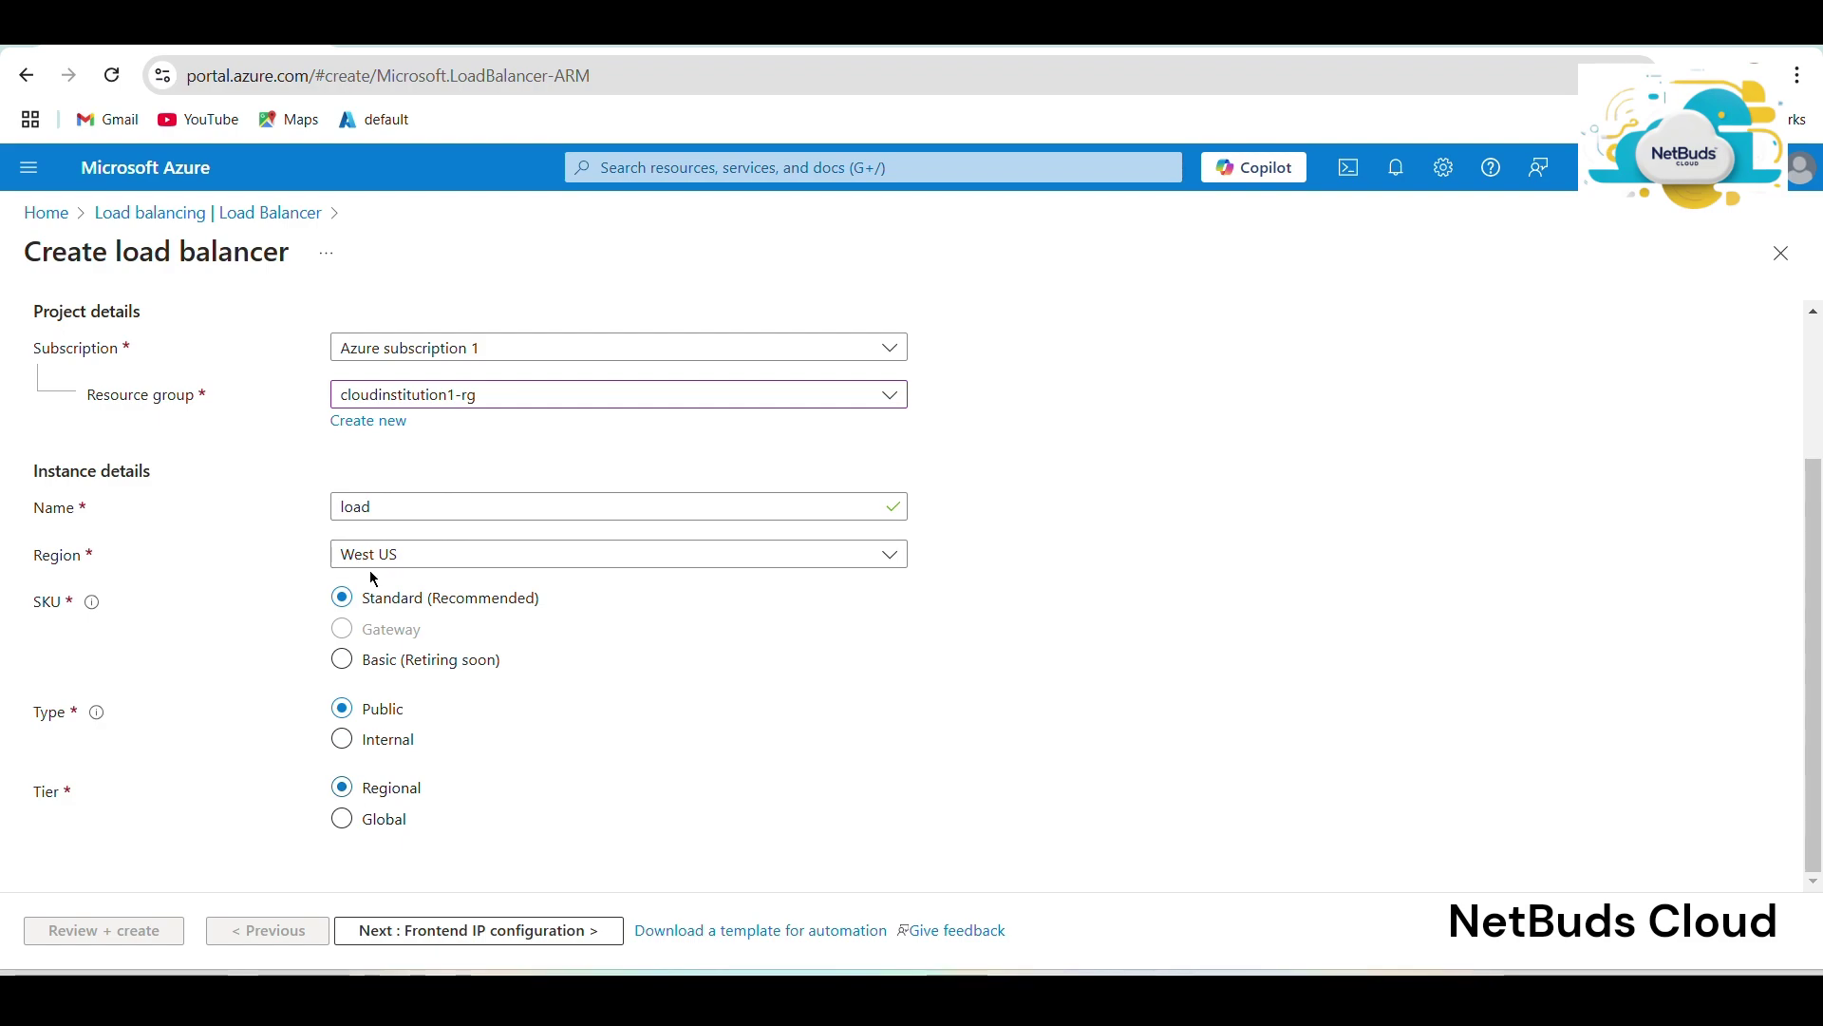
scroll(370, 570, up, 2)
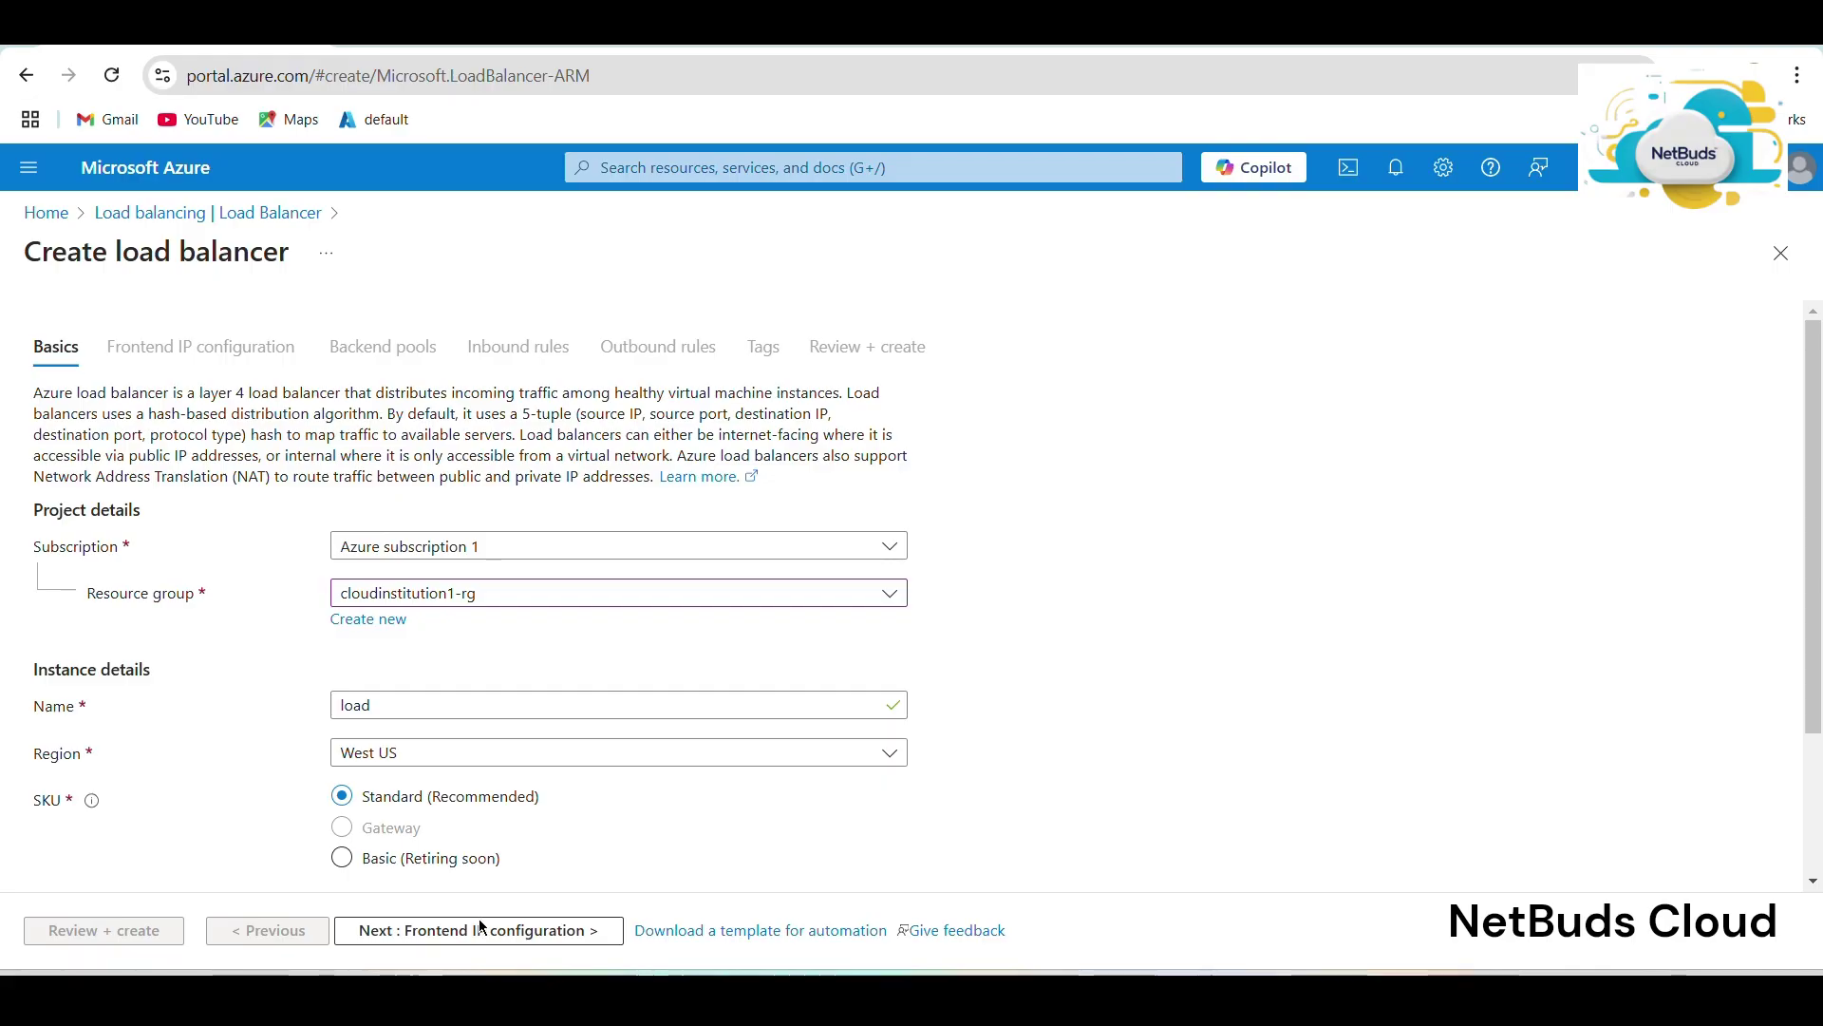
click(486, 930)
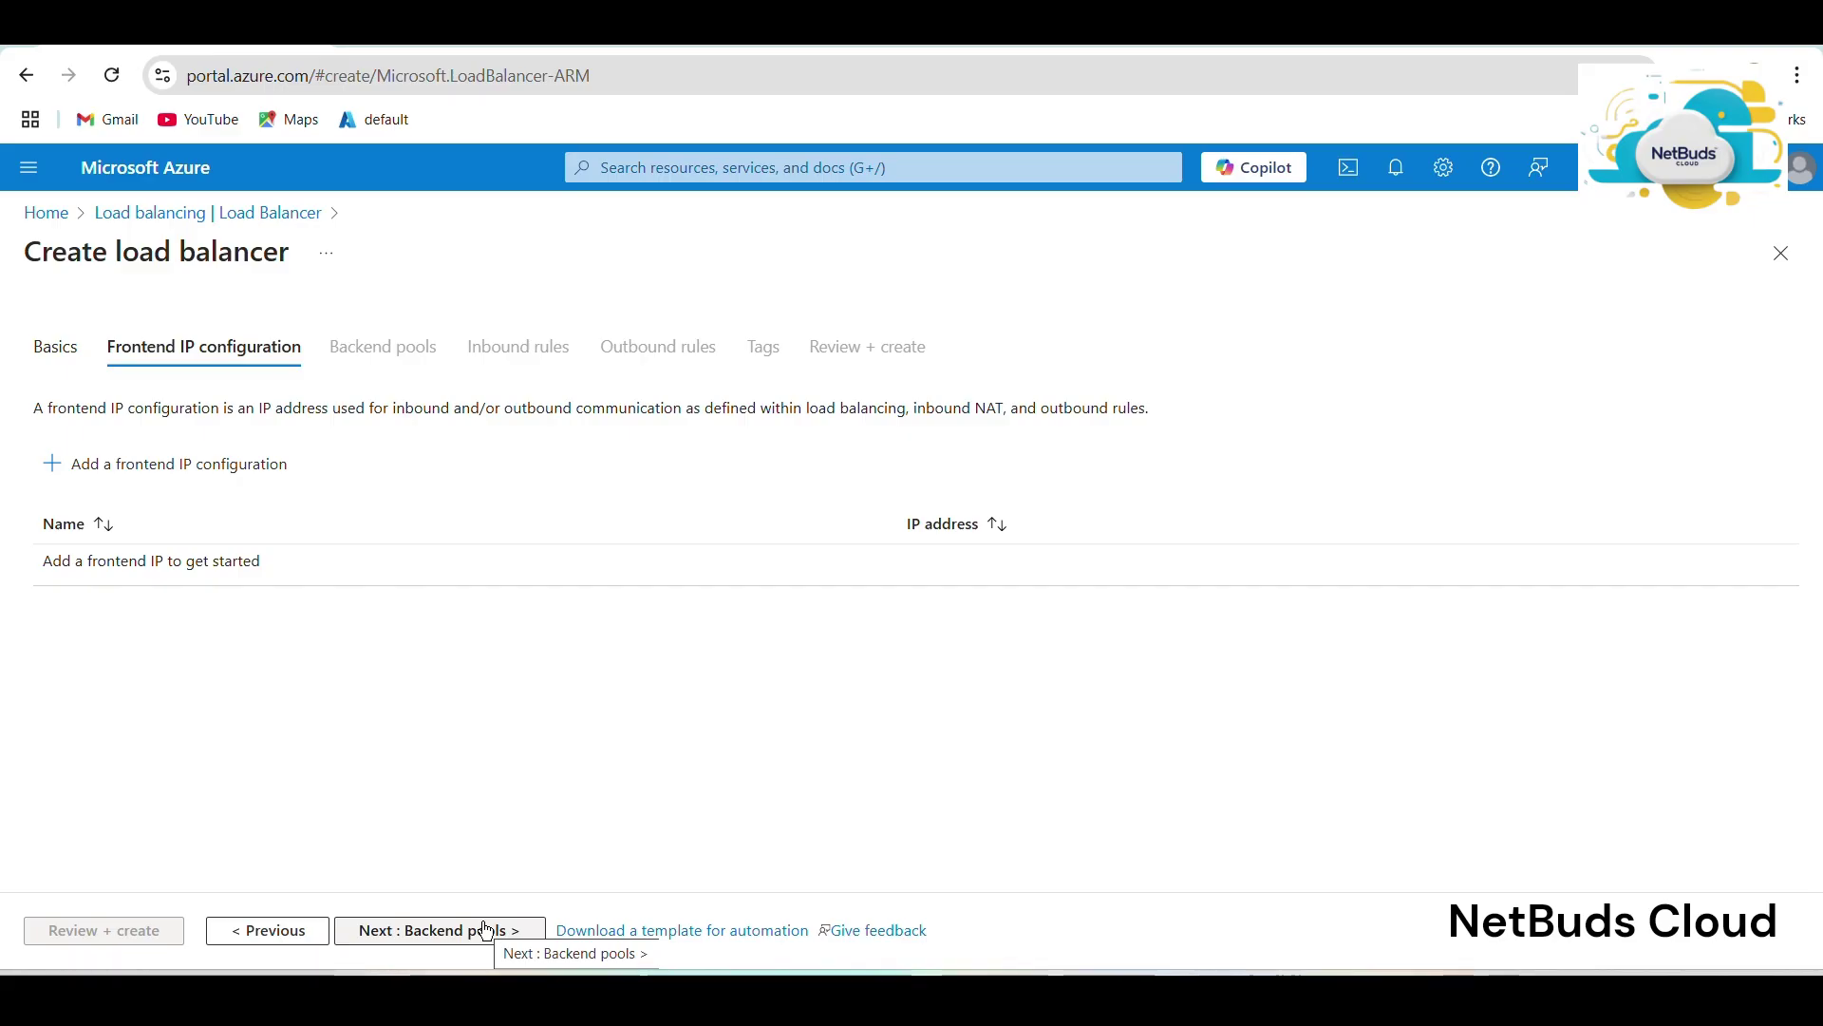
Add frontend IP configuration 'ipload' backed by a newly created public IP named 'ip'.
click(167, 458)
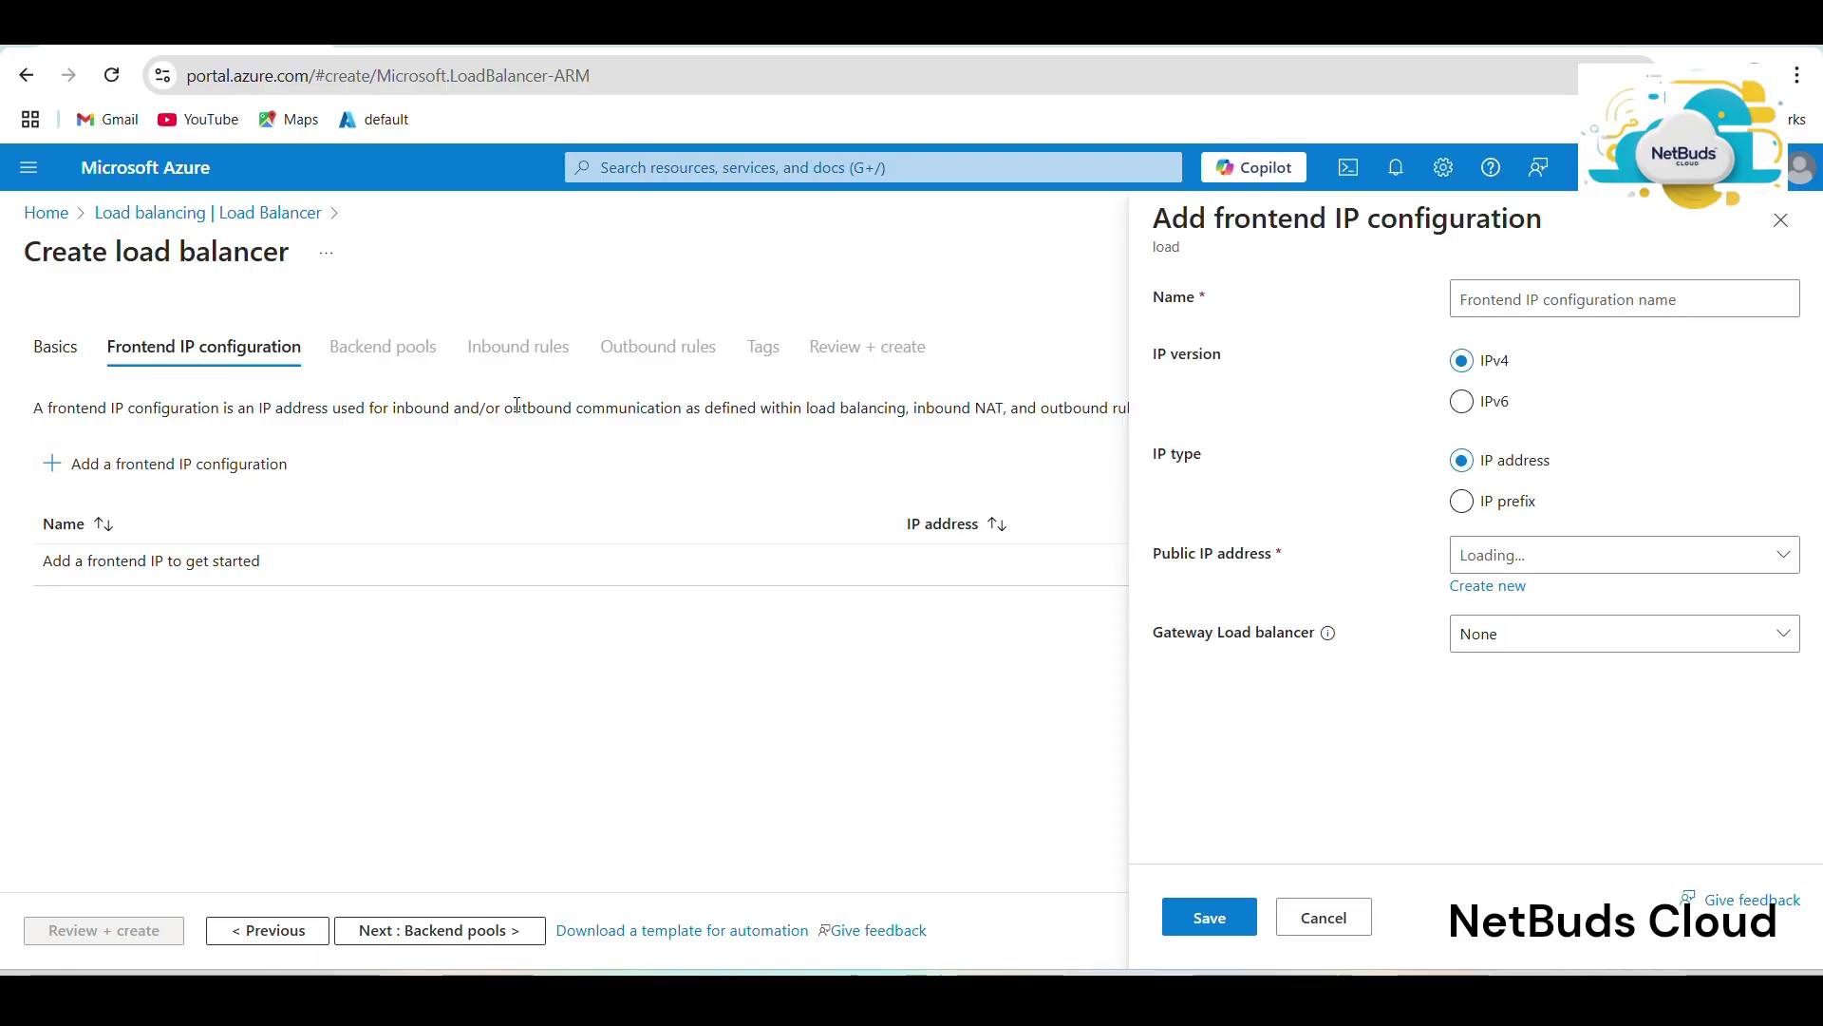
click(1577, 301)
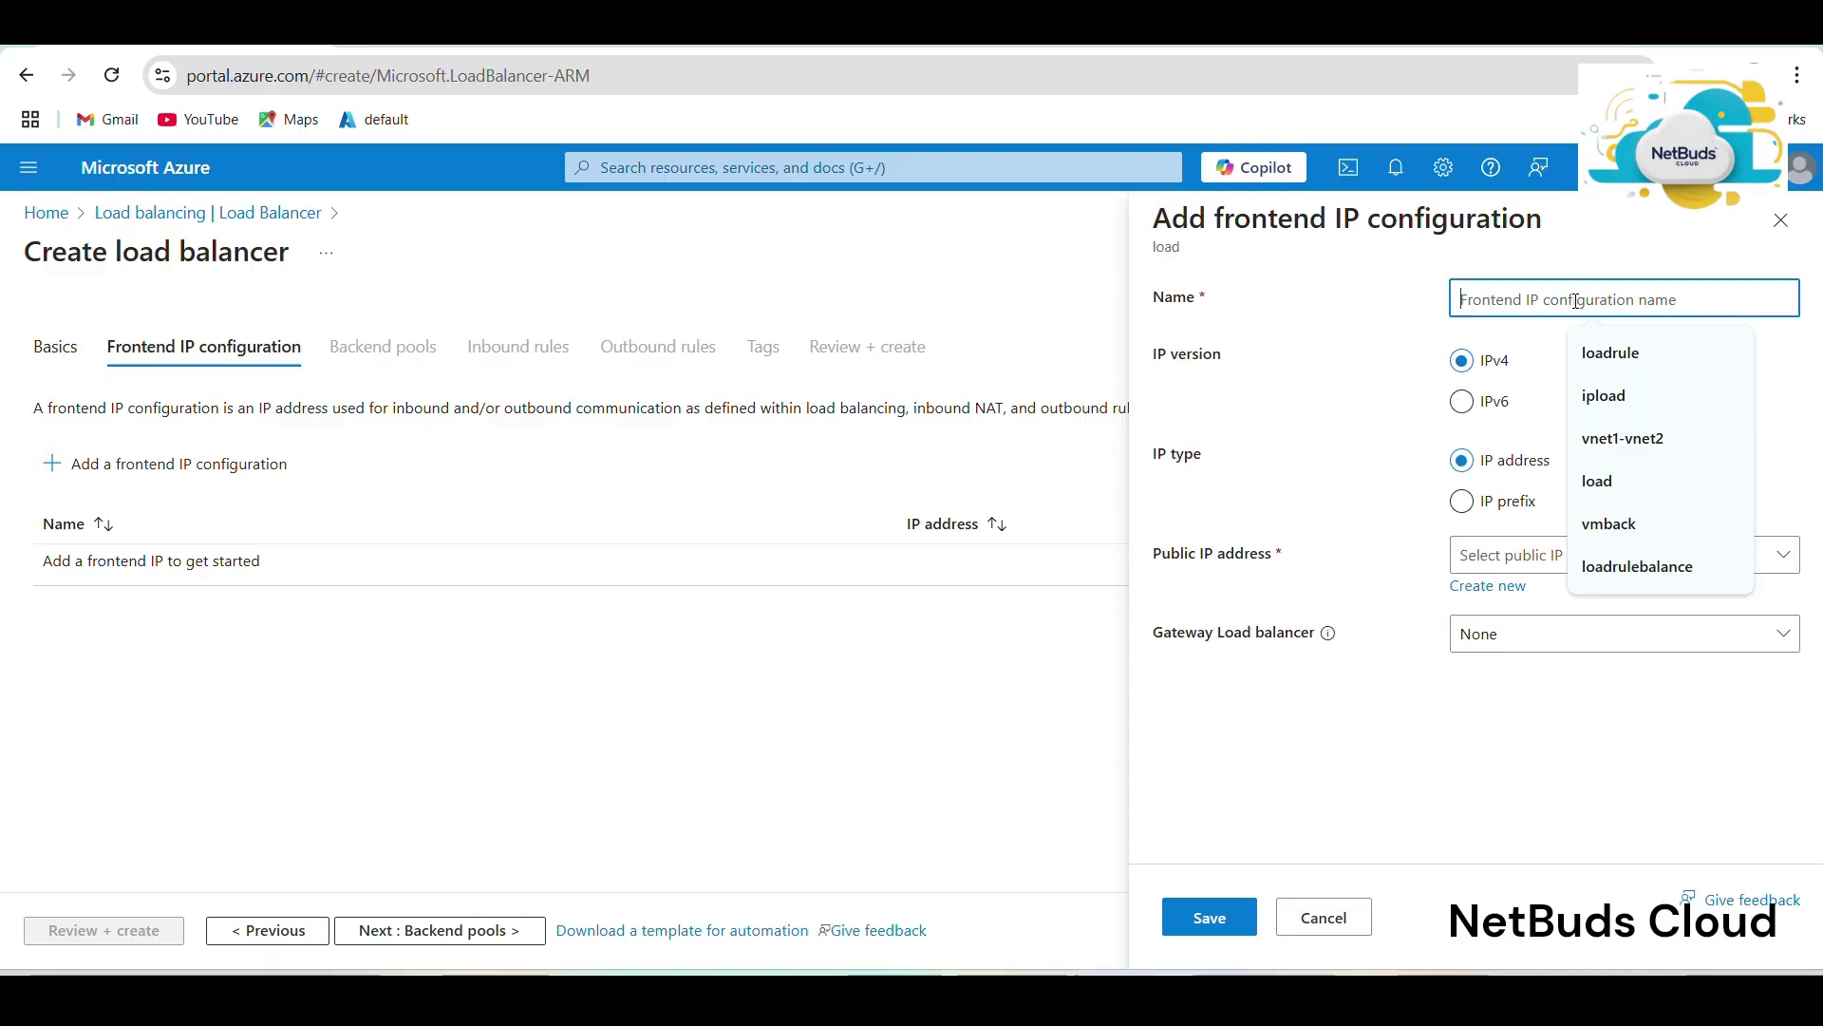
click(1603, 395)
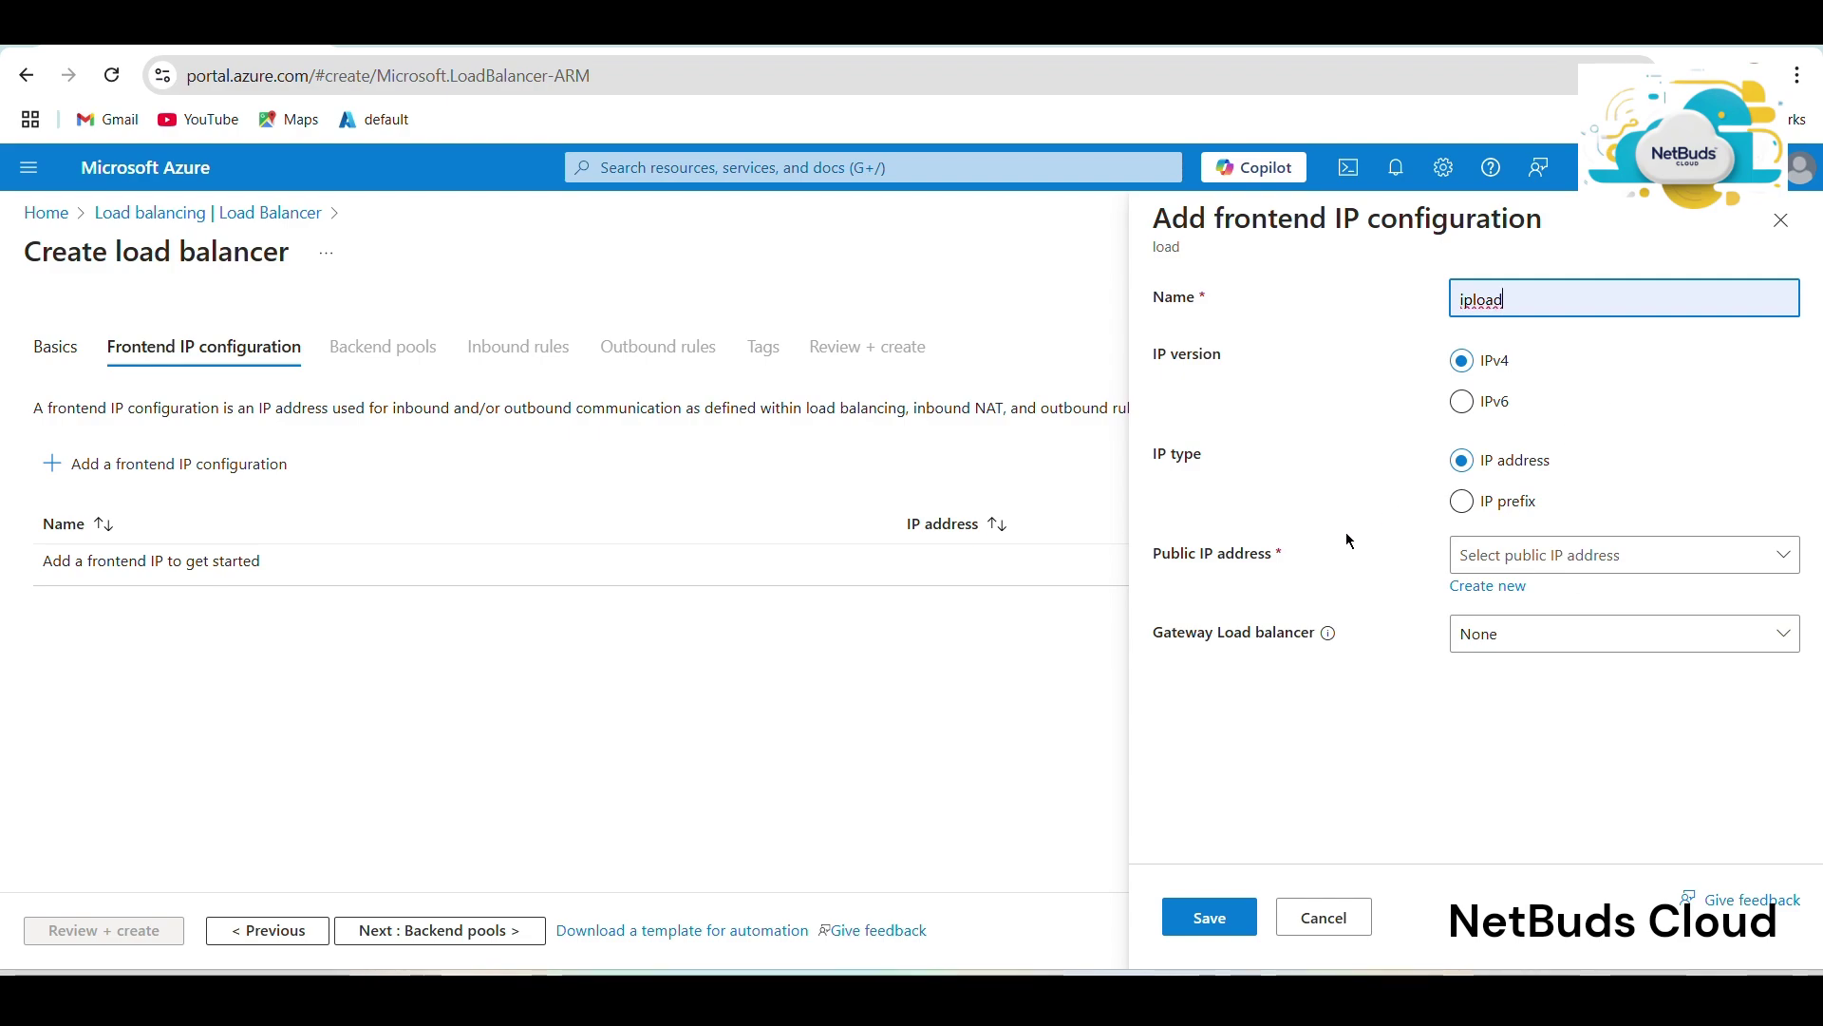
click(1496, 553)
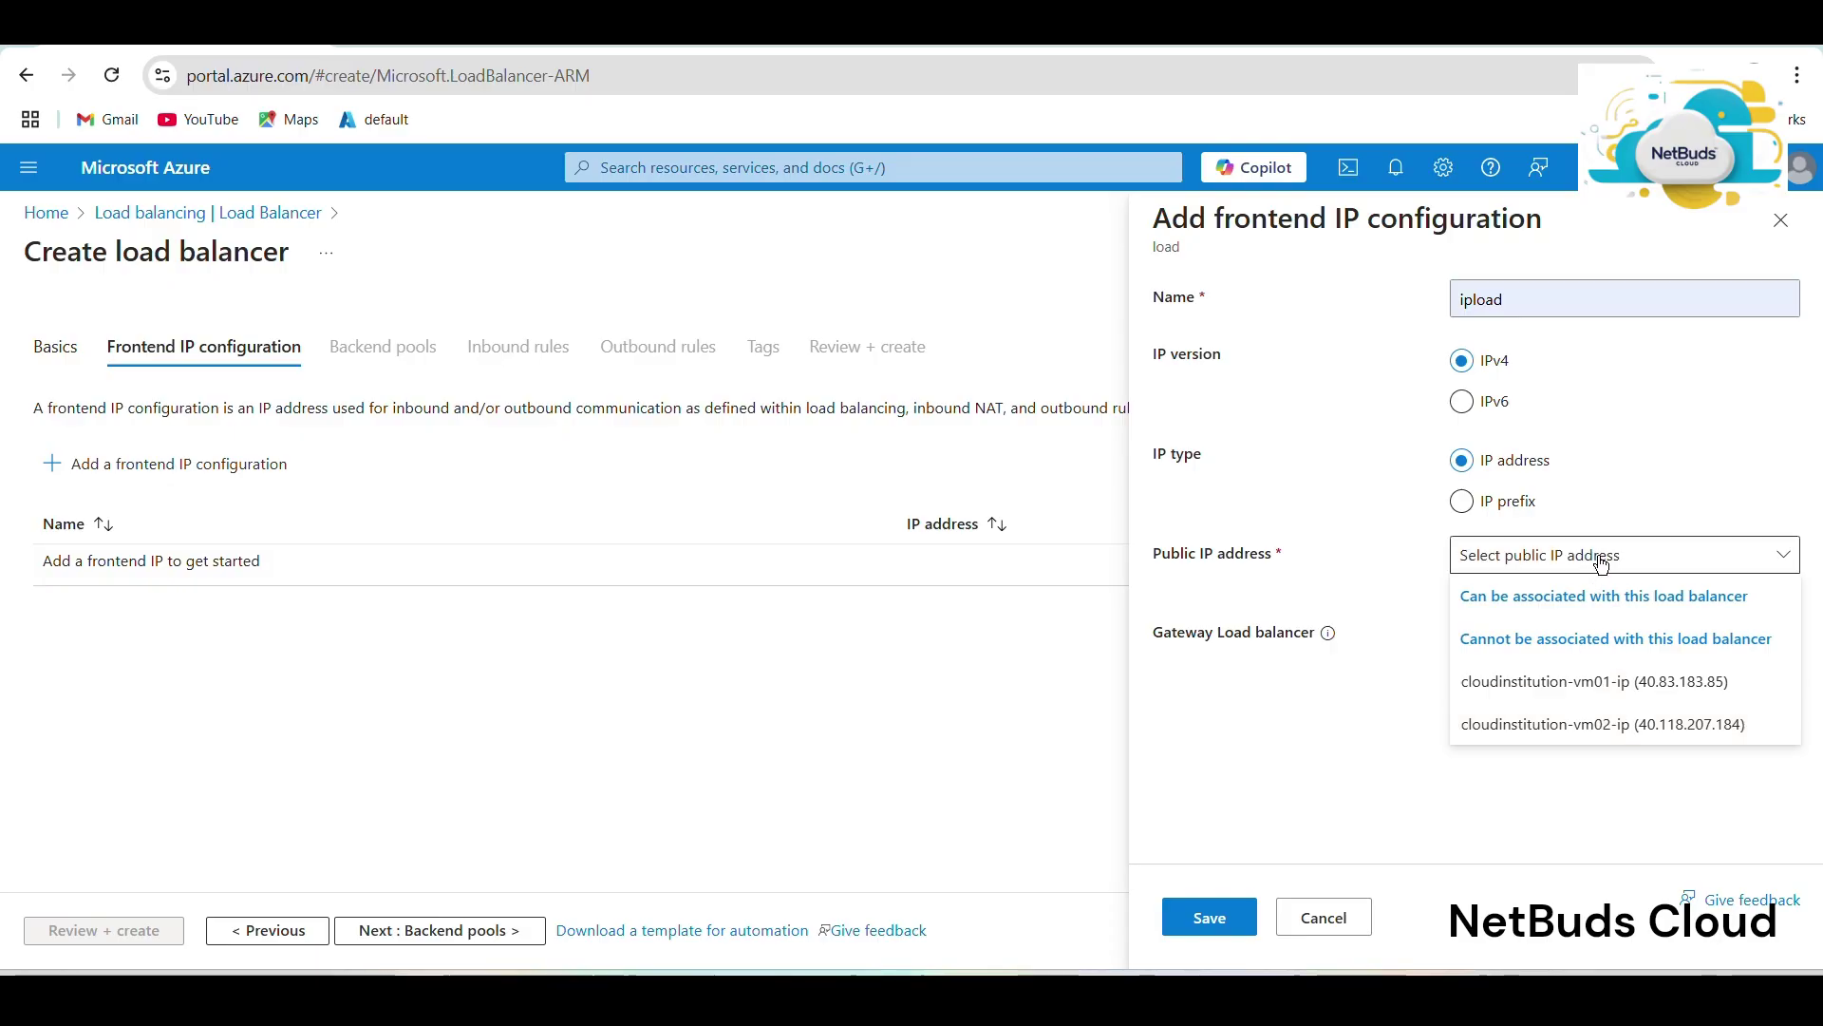
click(1359, 564)
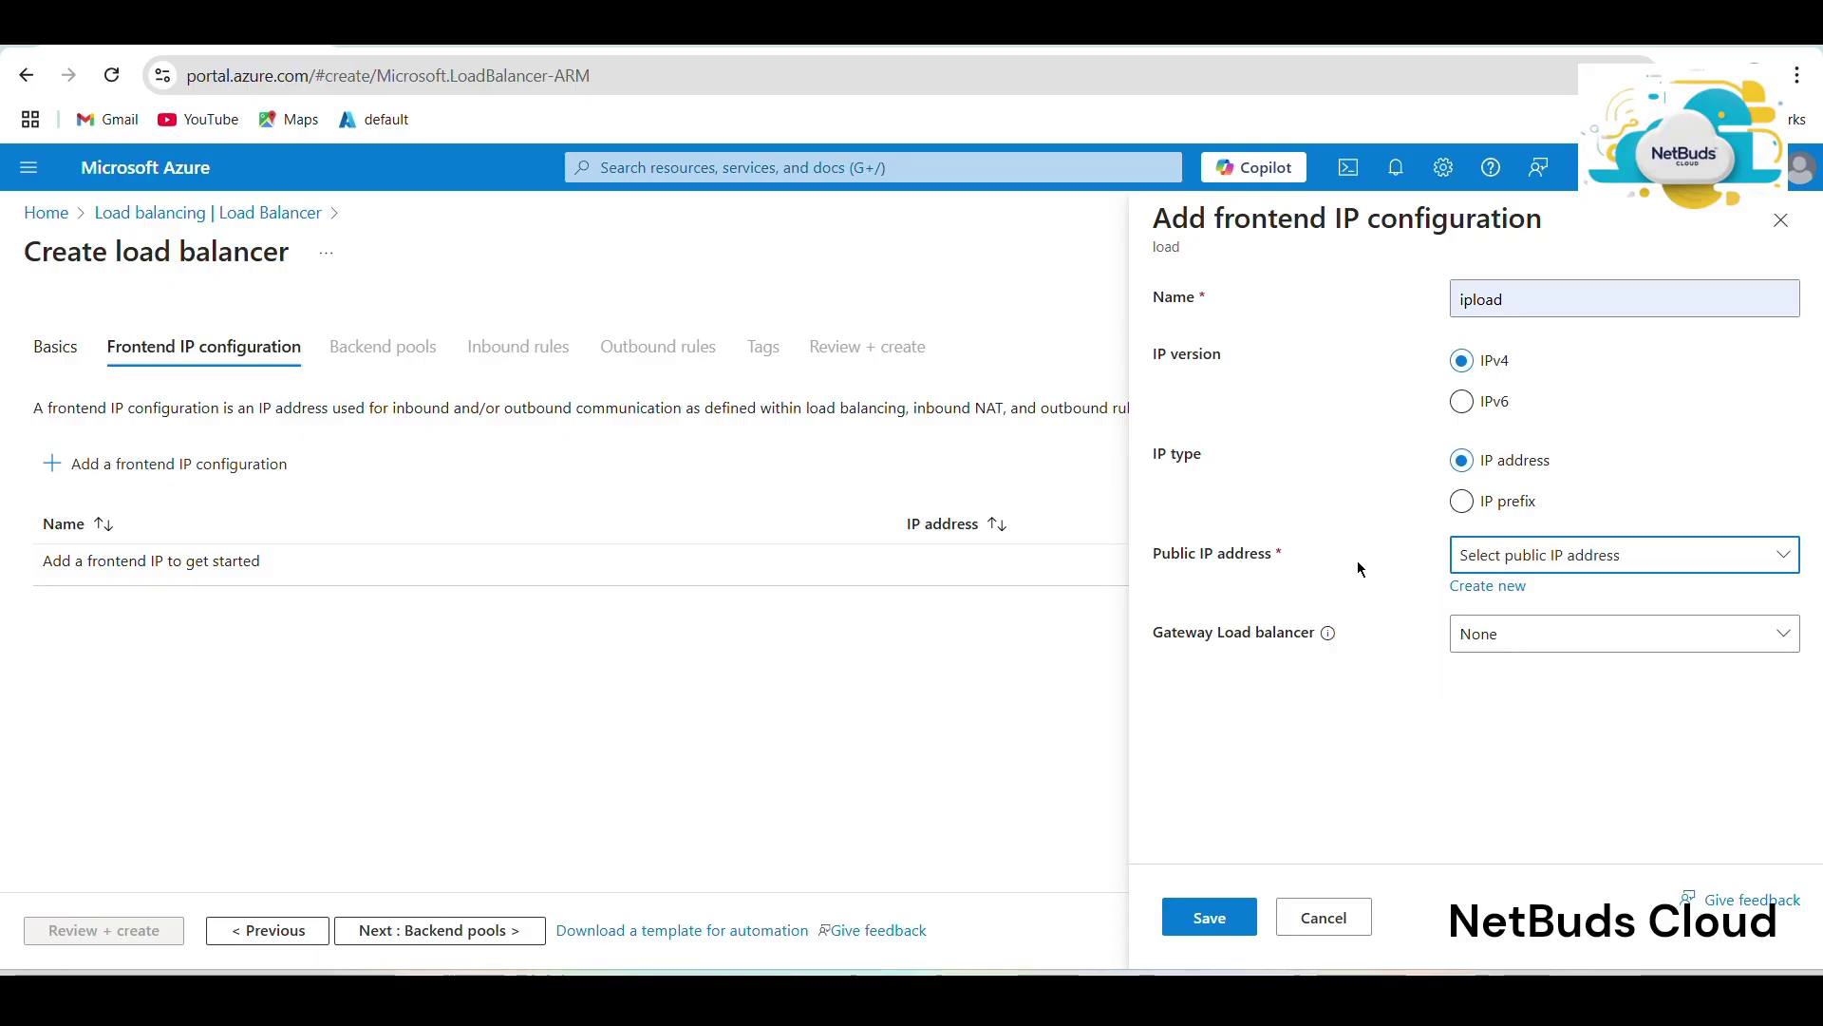
click(1488, 585)
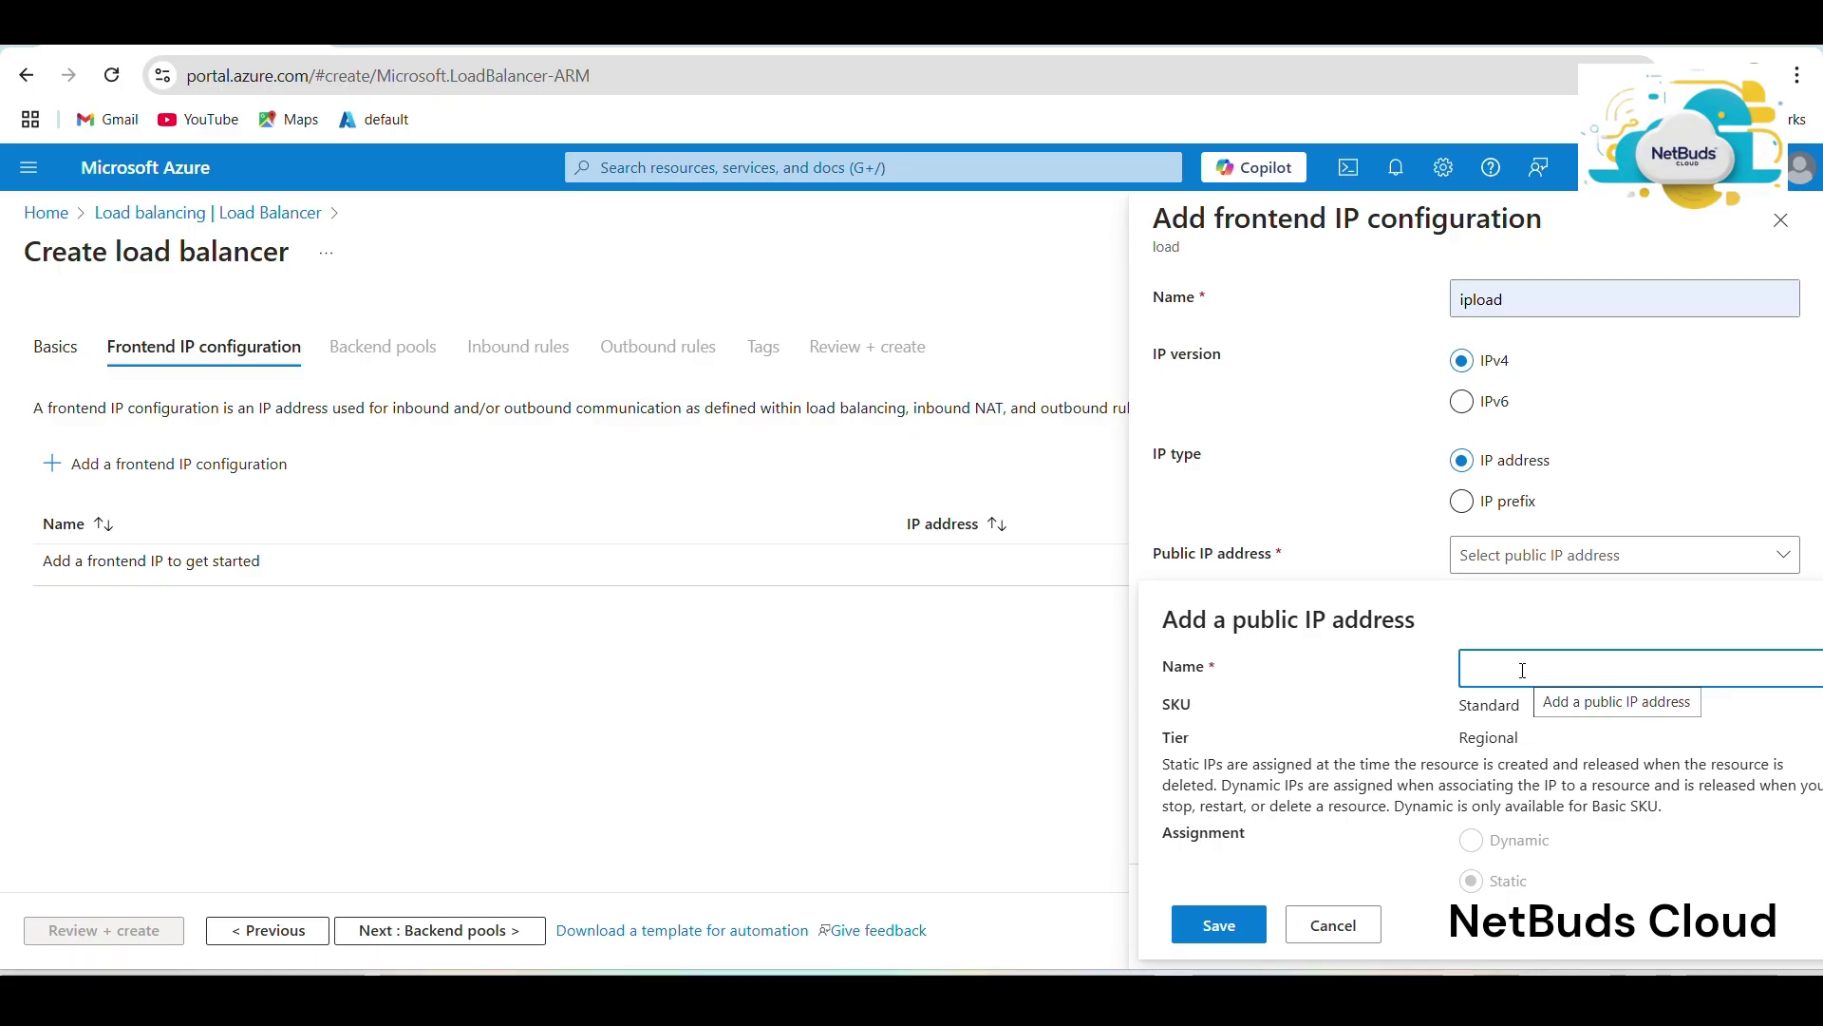
text(ip)
click(1224, 923)
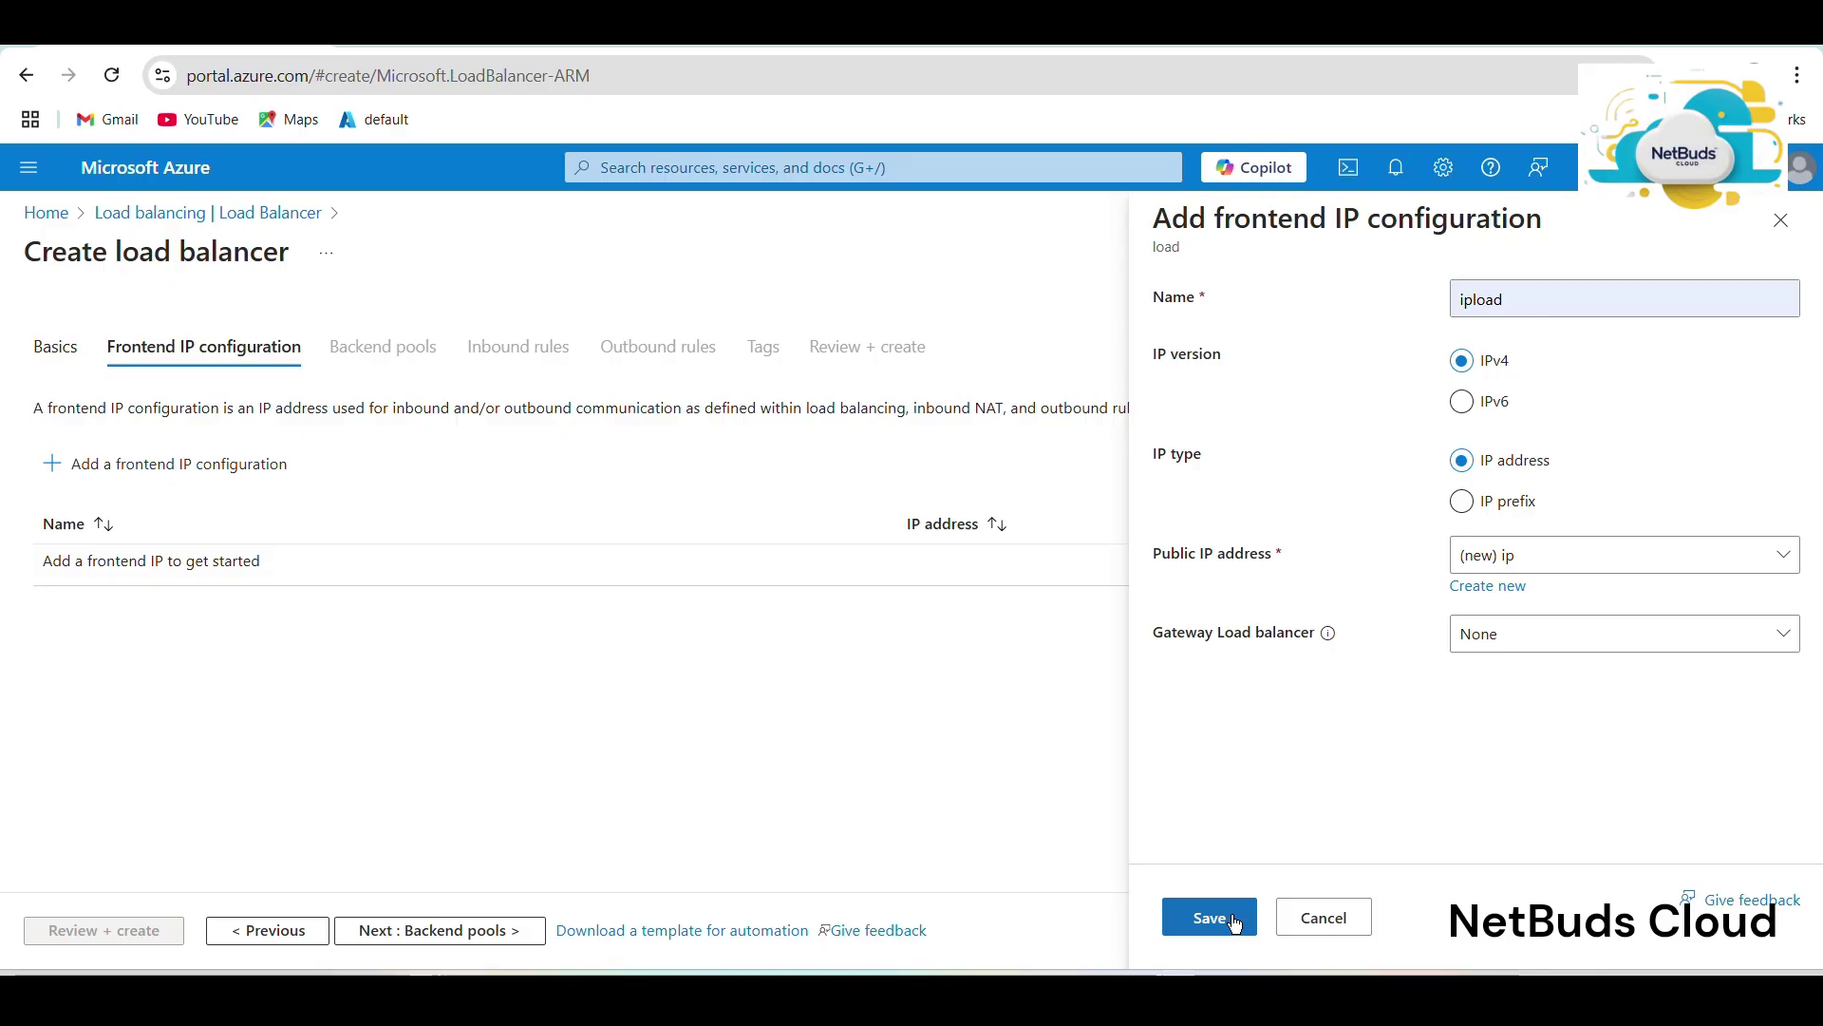
click(1225, 919)
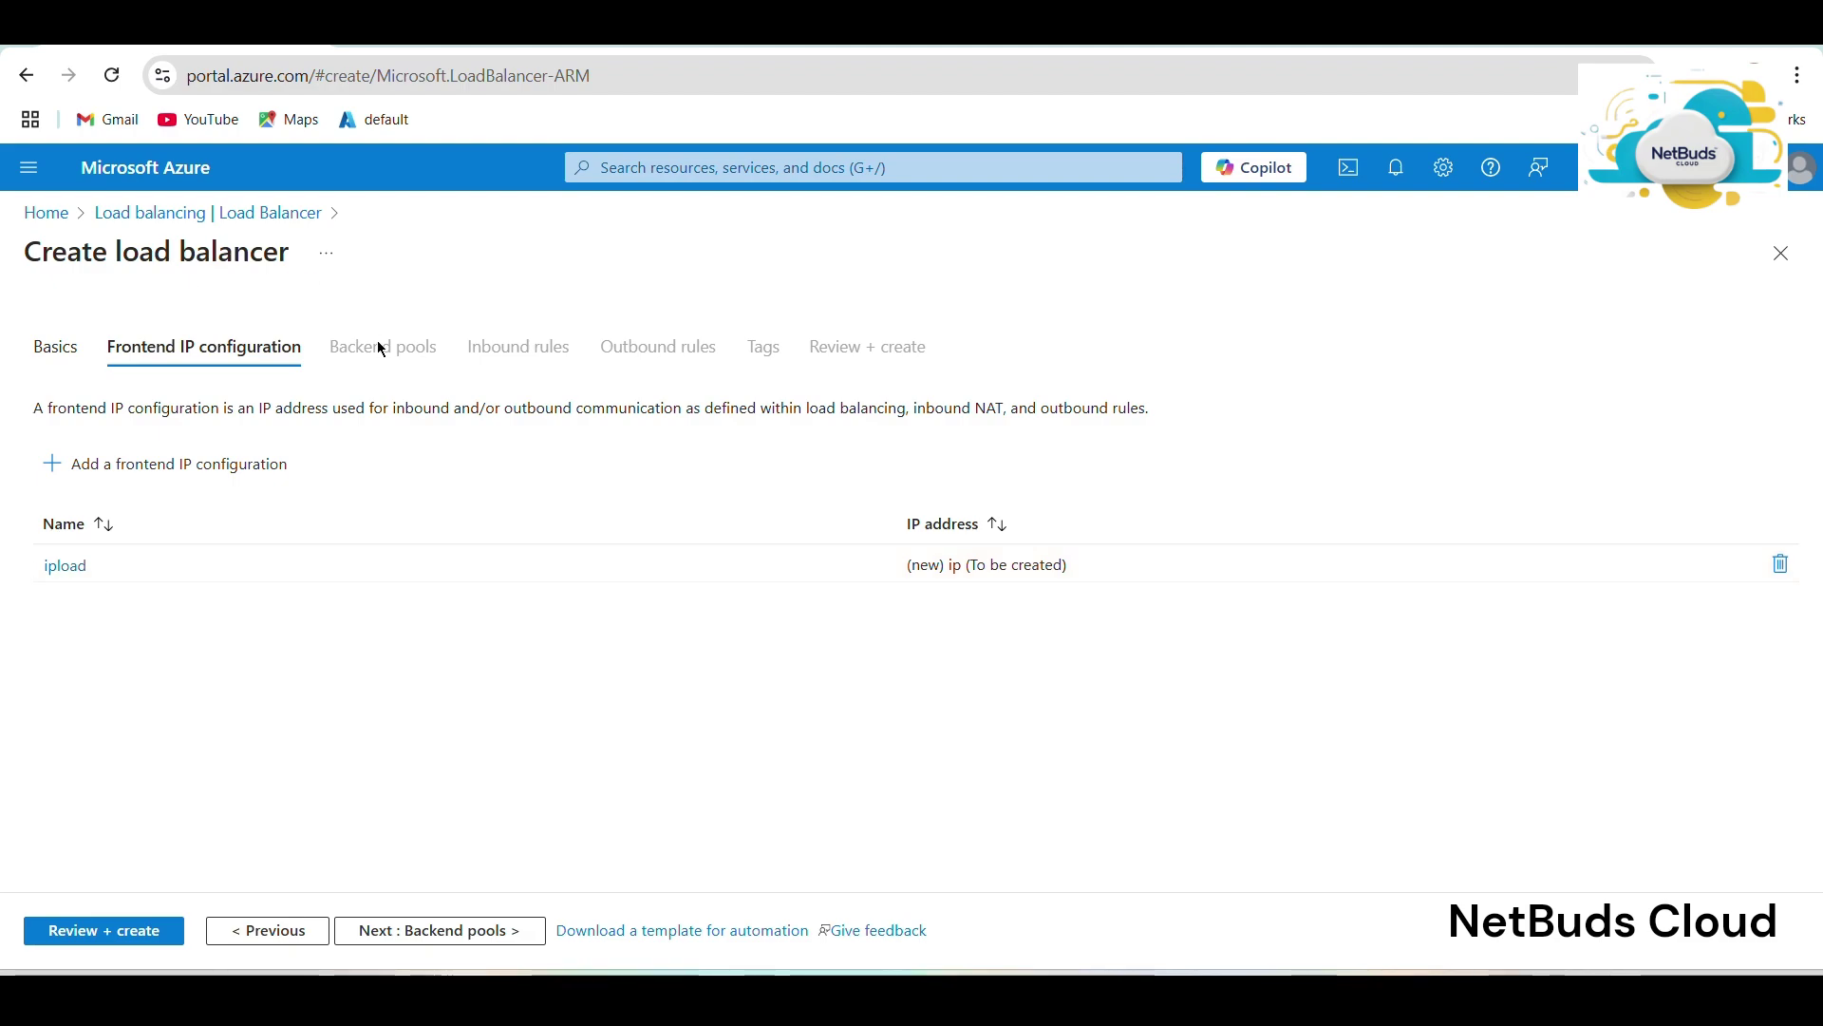
Start a new backend pool and name it 'loadback'.
click(414, 943)
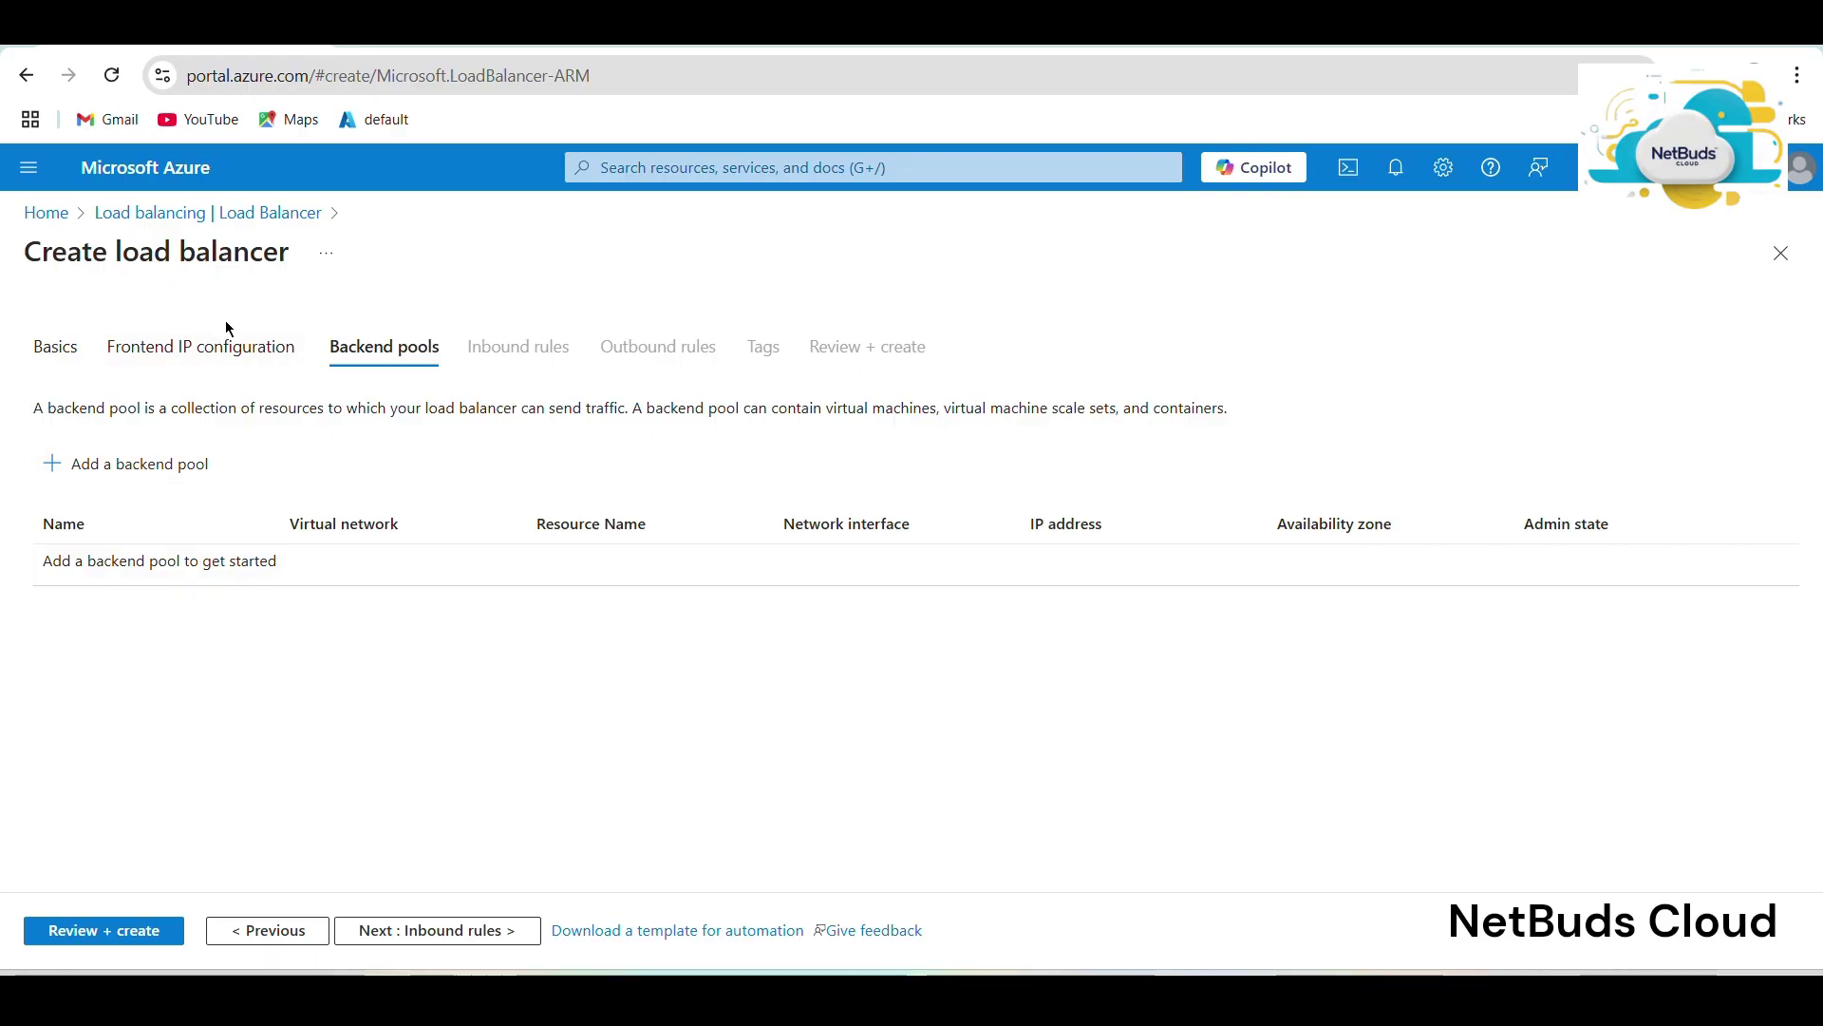
click(139, 466)
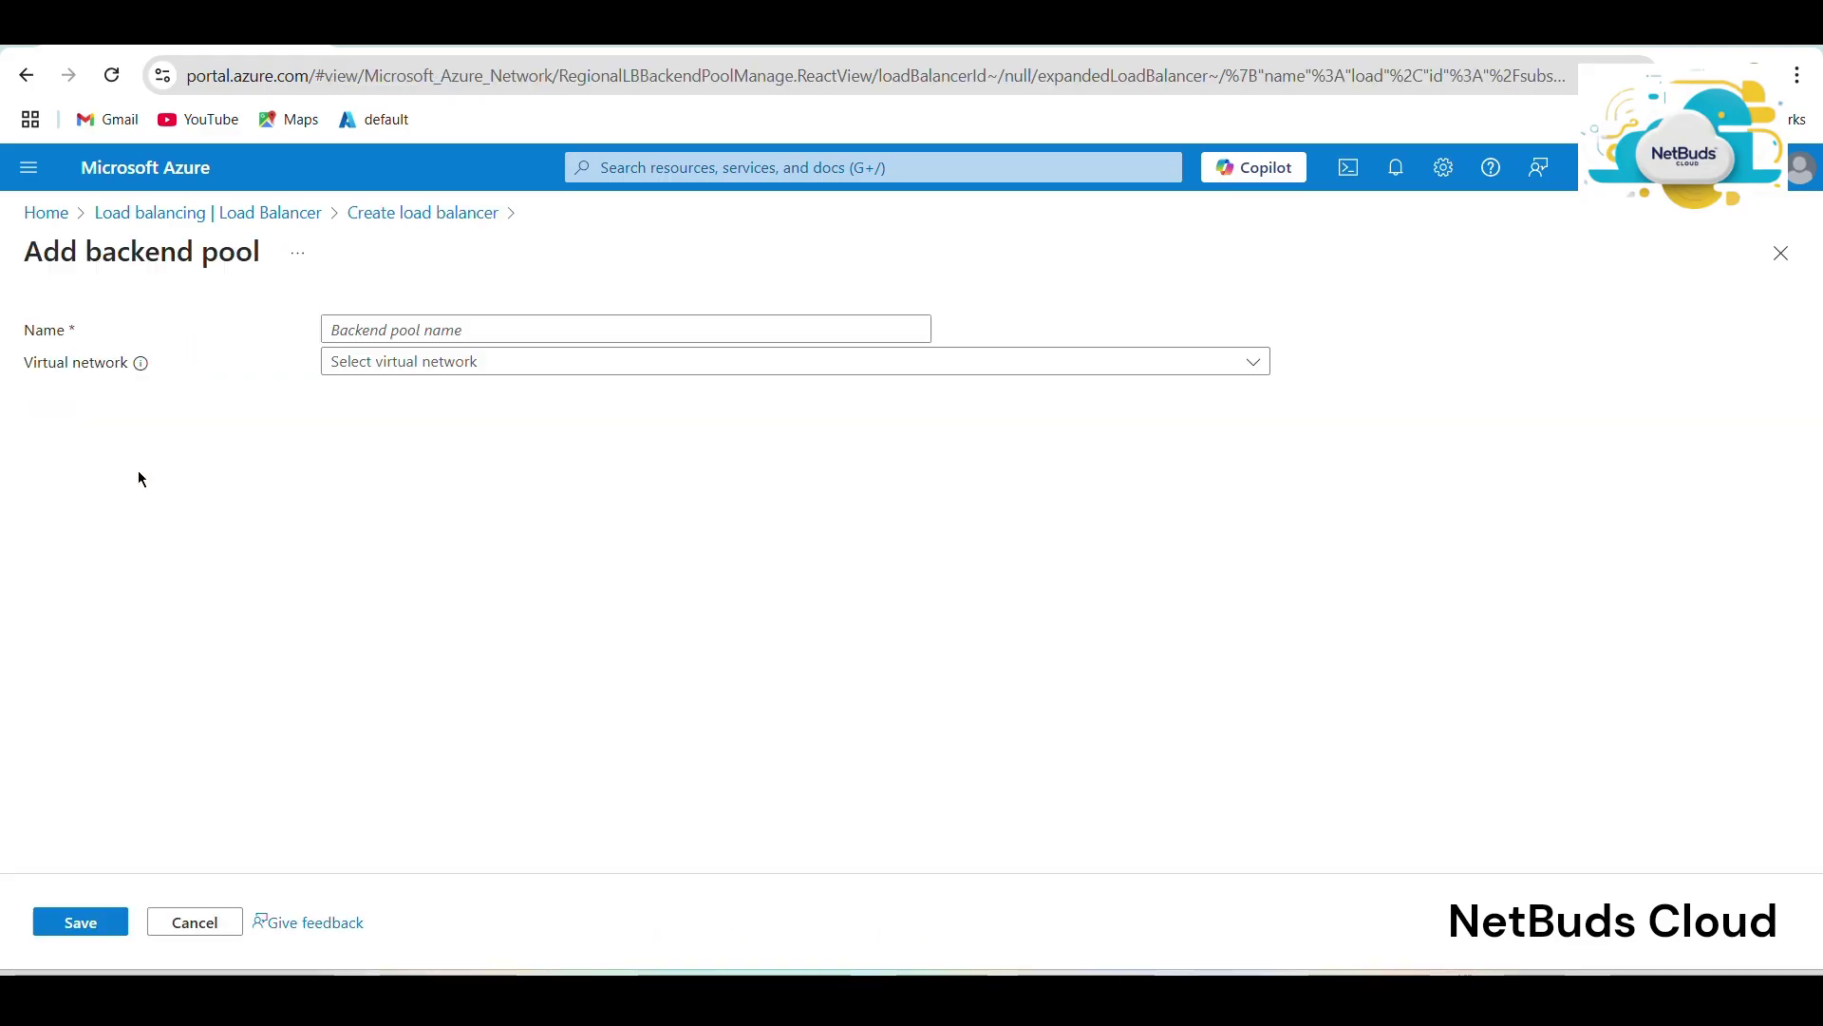
click(514, 319)
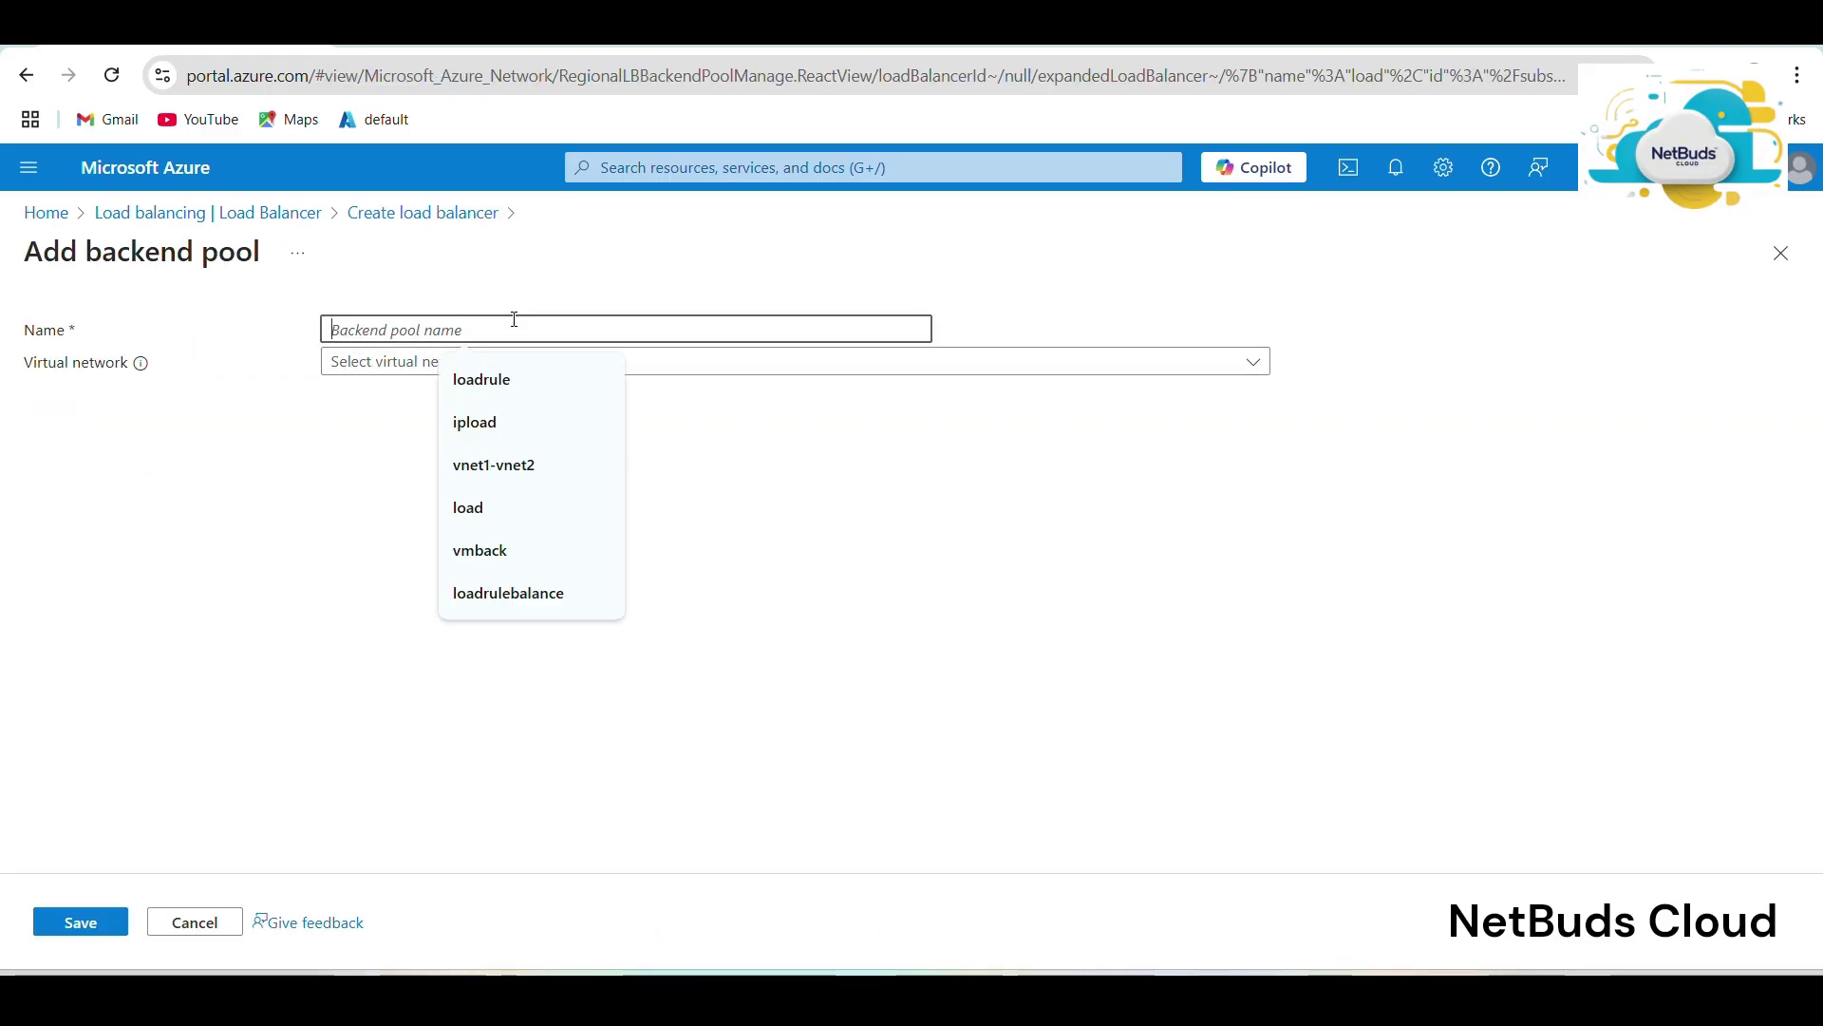
click(525, 390)
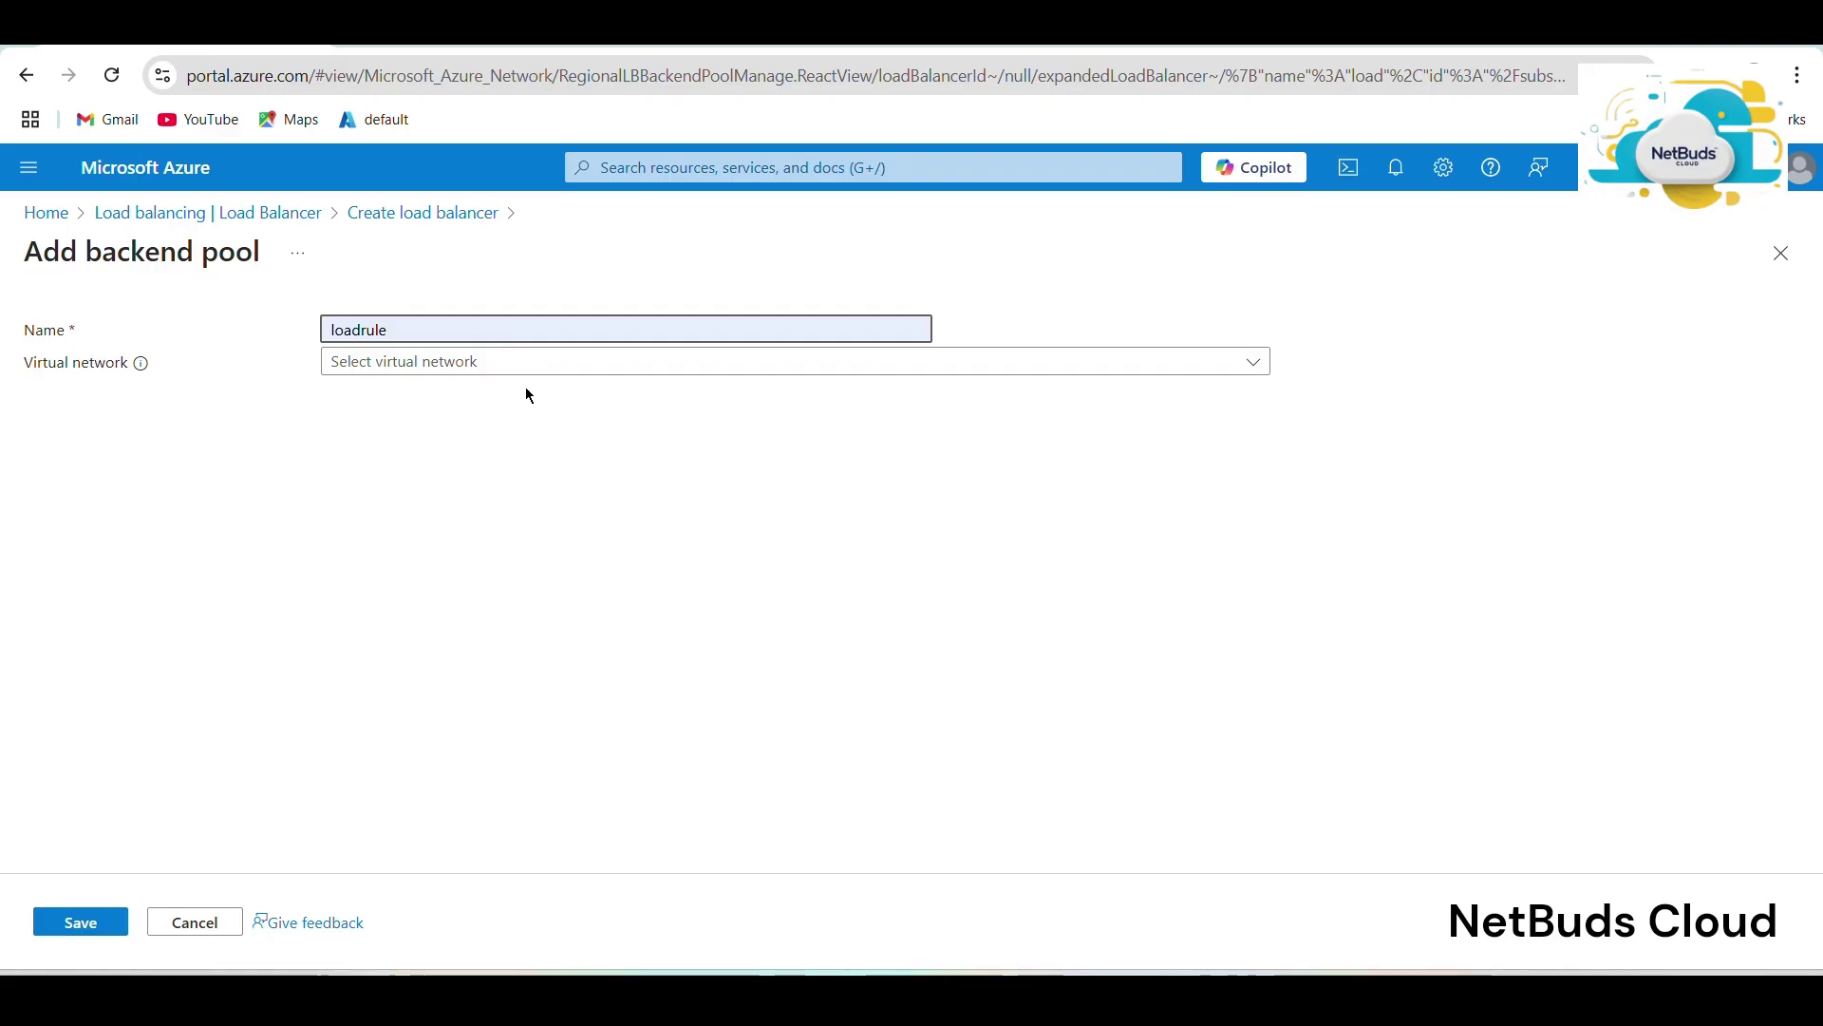
click(496, 334)
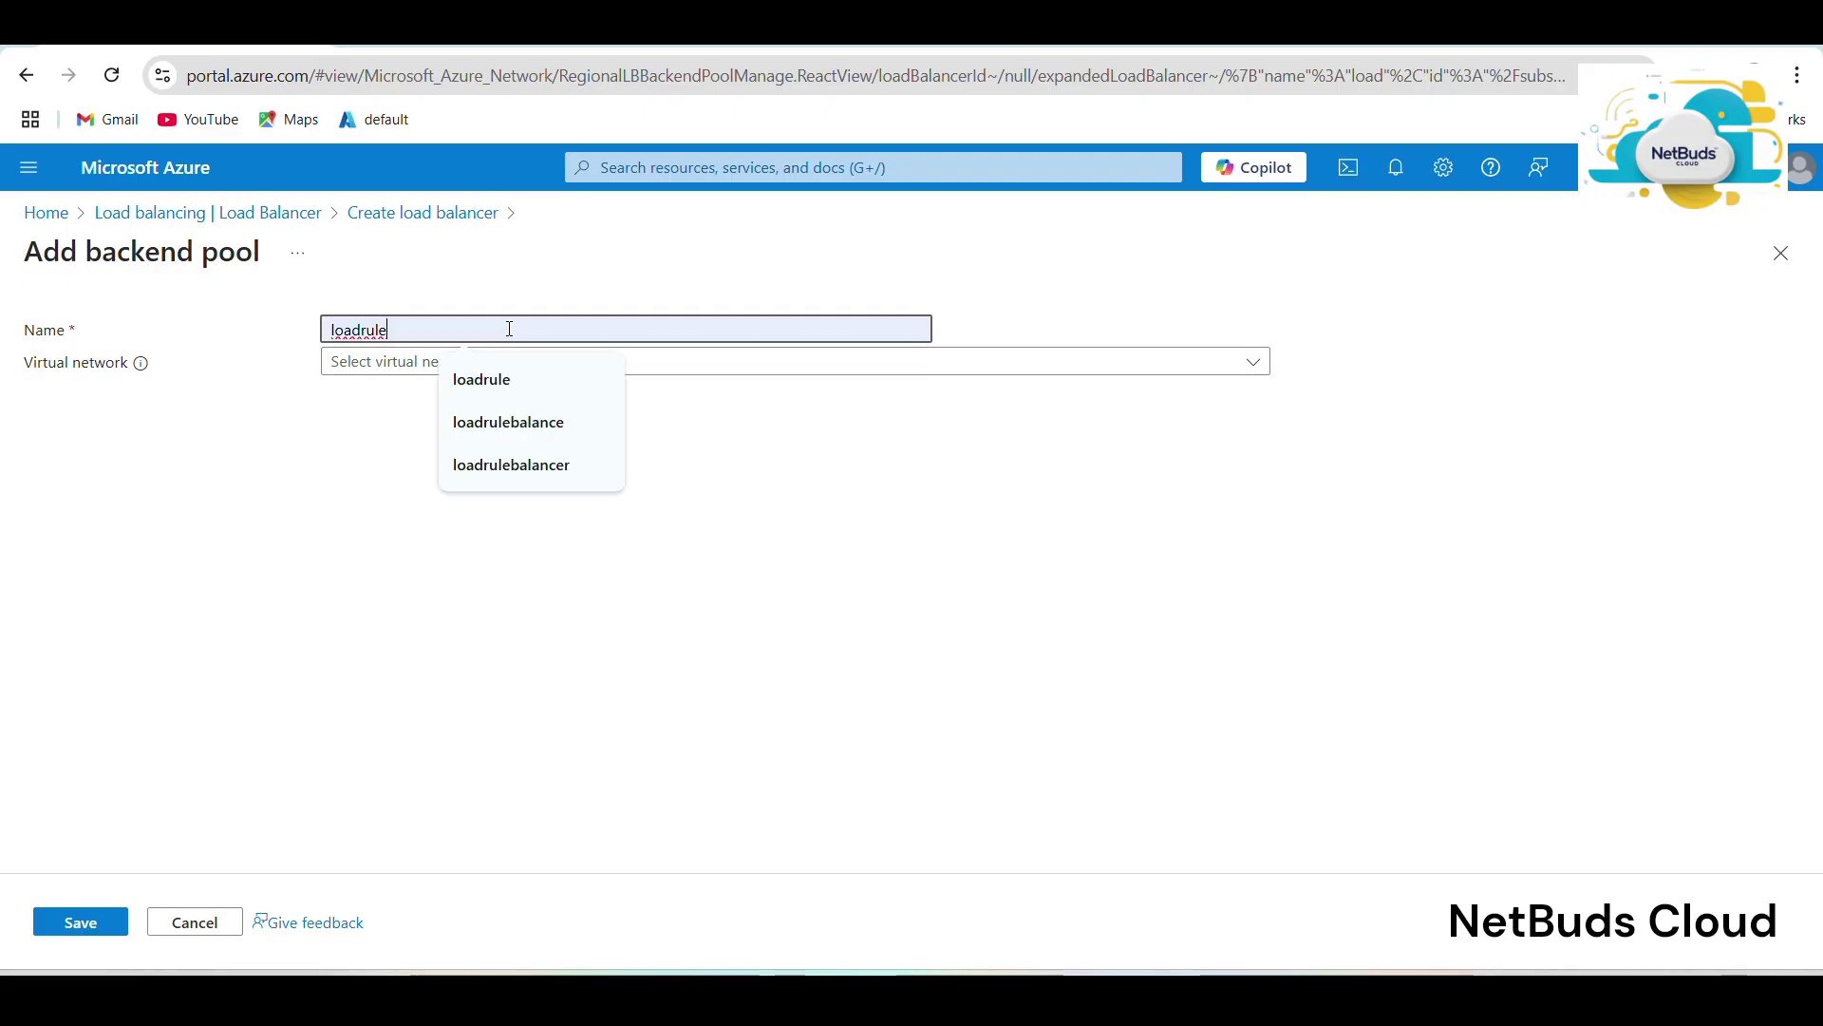
key(BackSpace)
key(BackSpace)
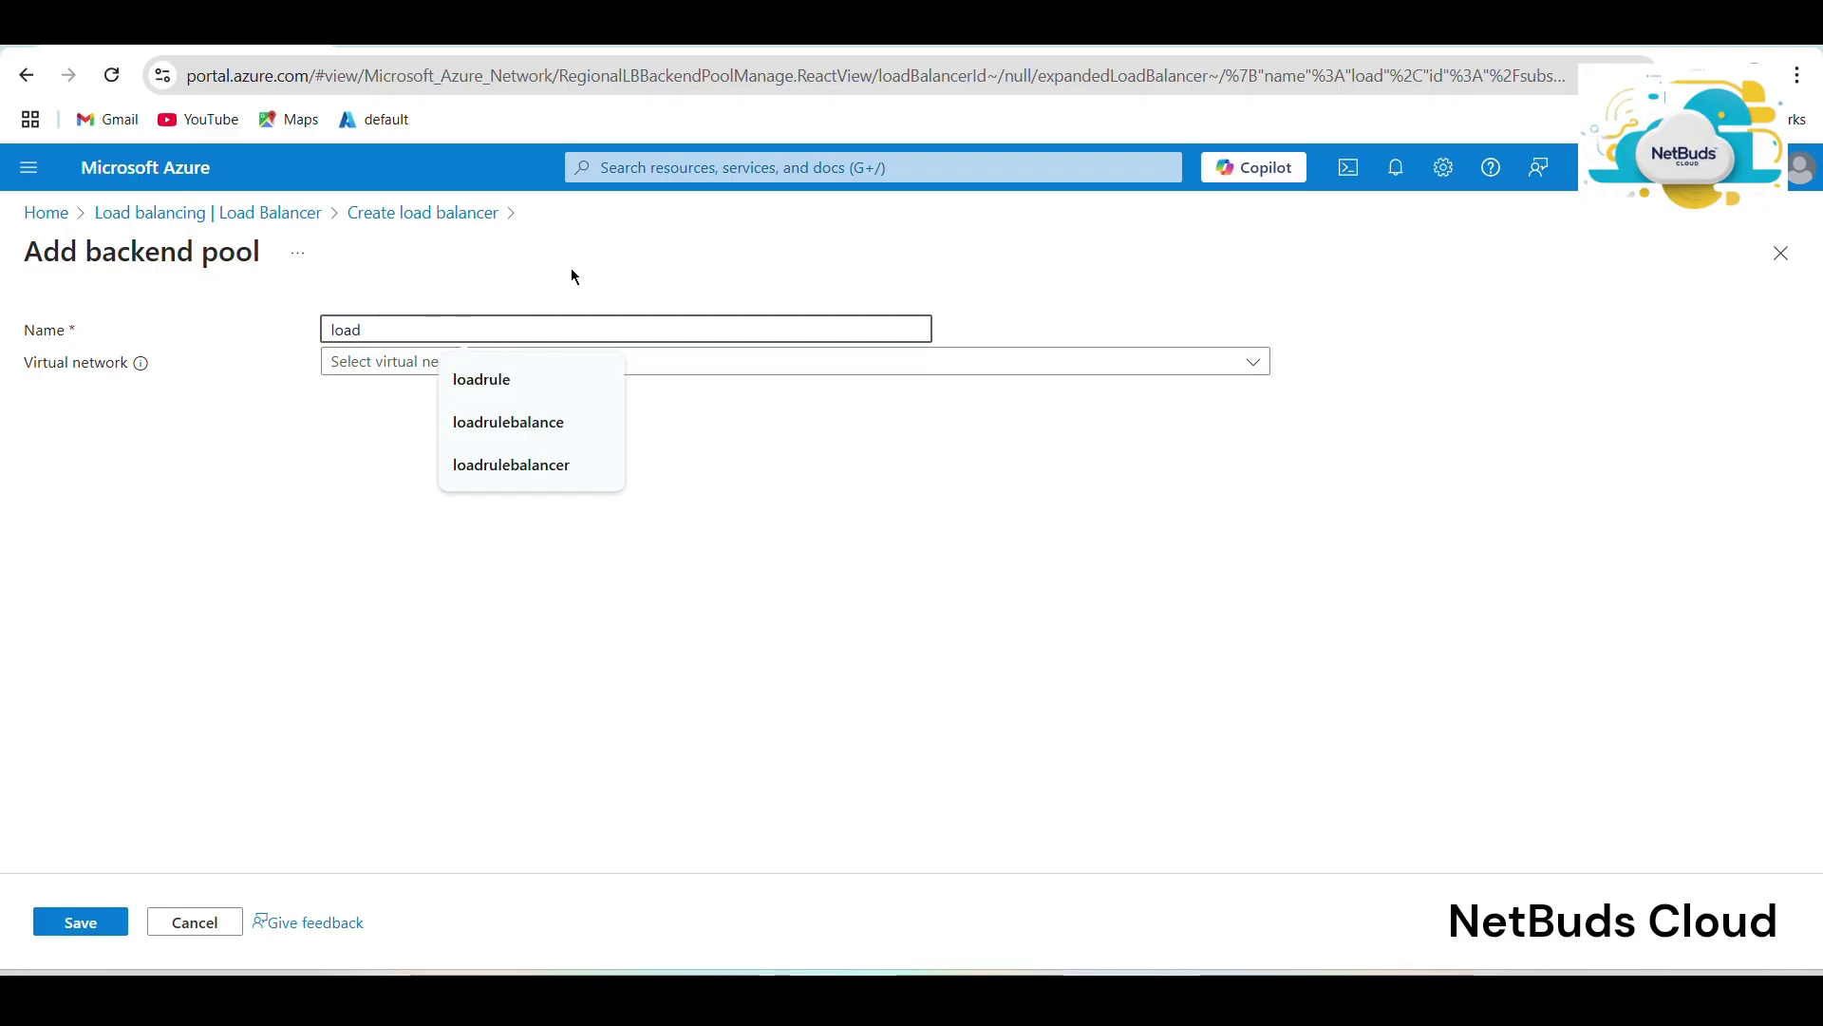
text(bac)
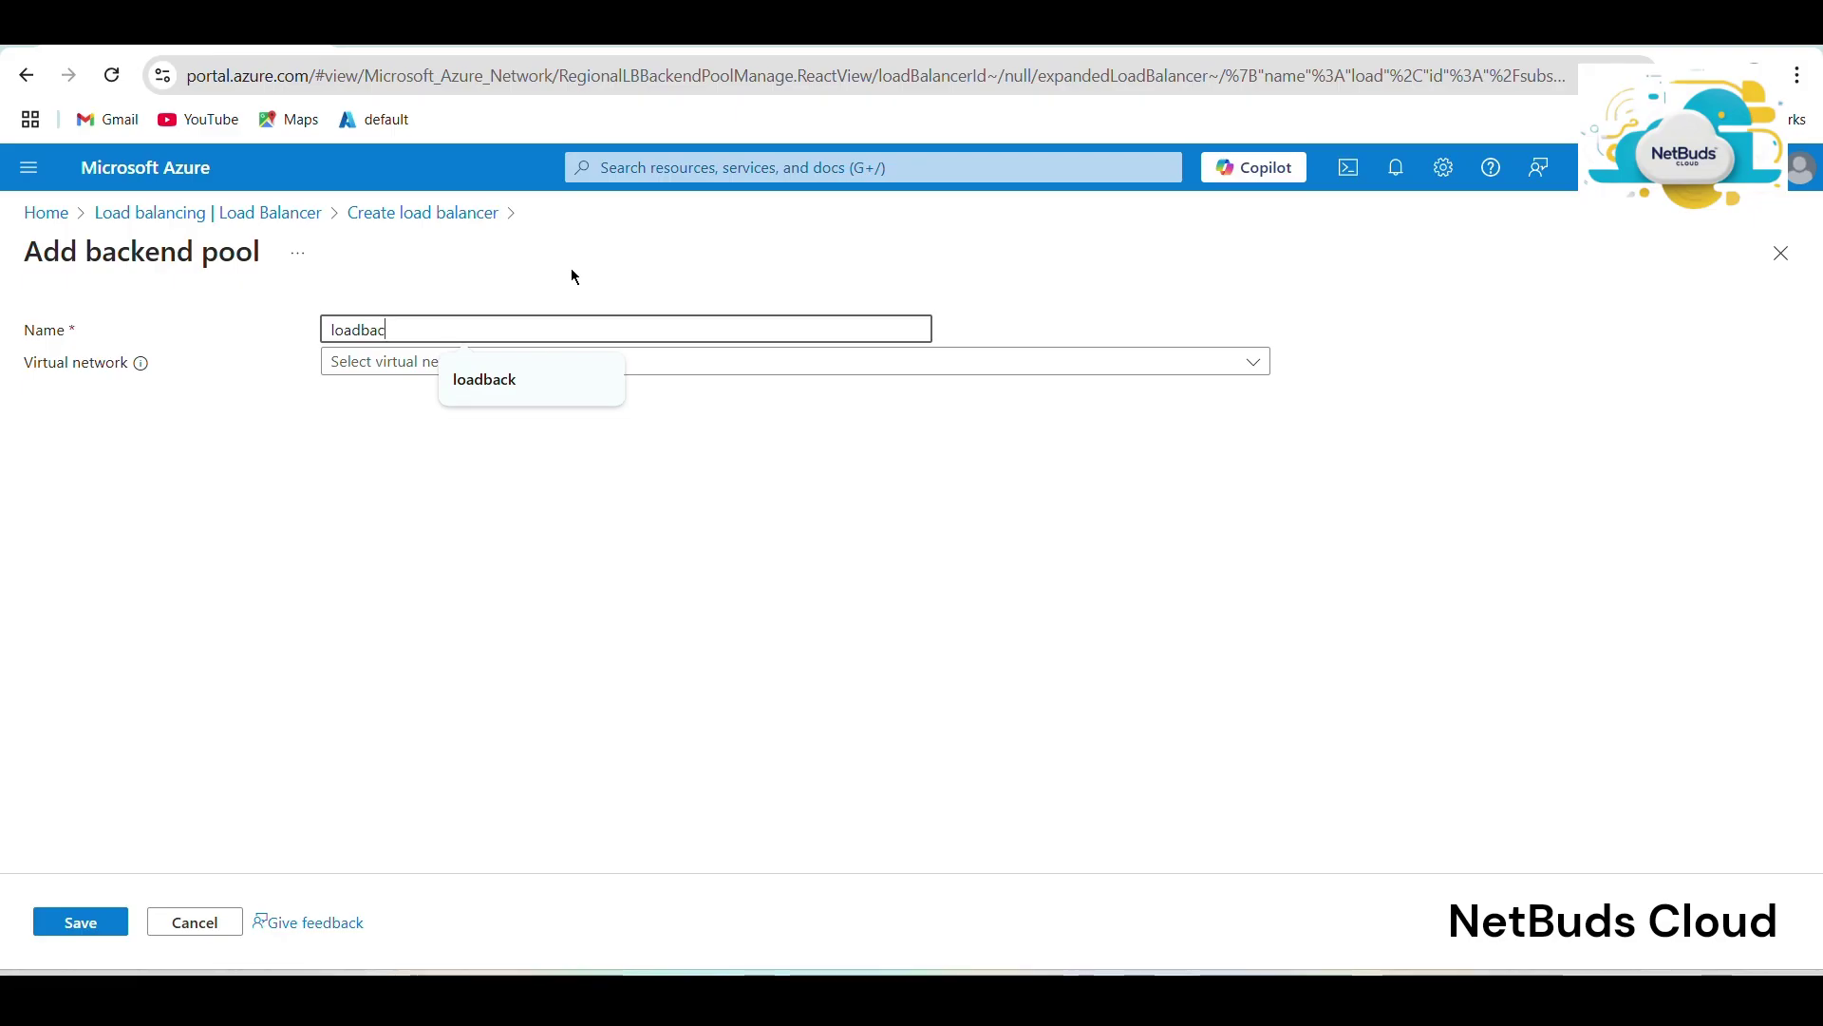
text(k)
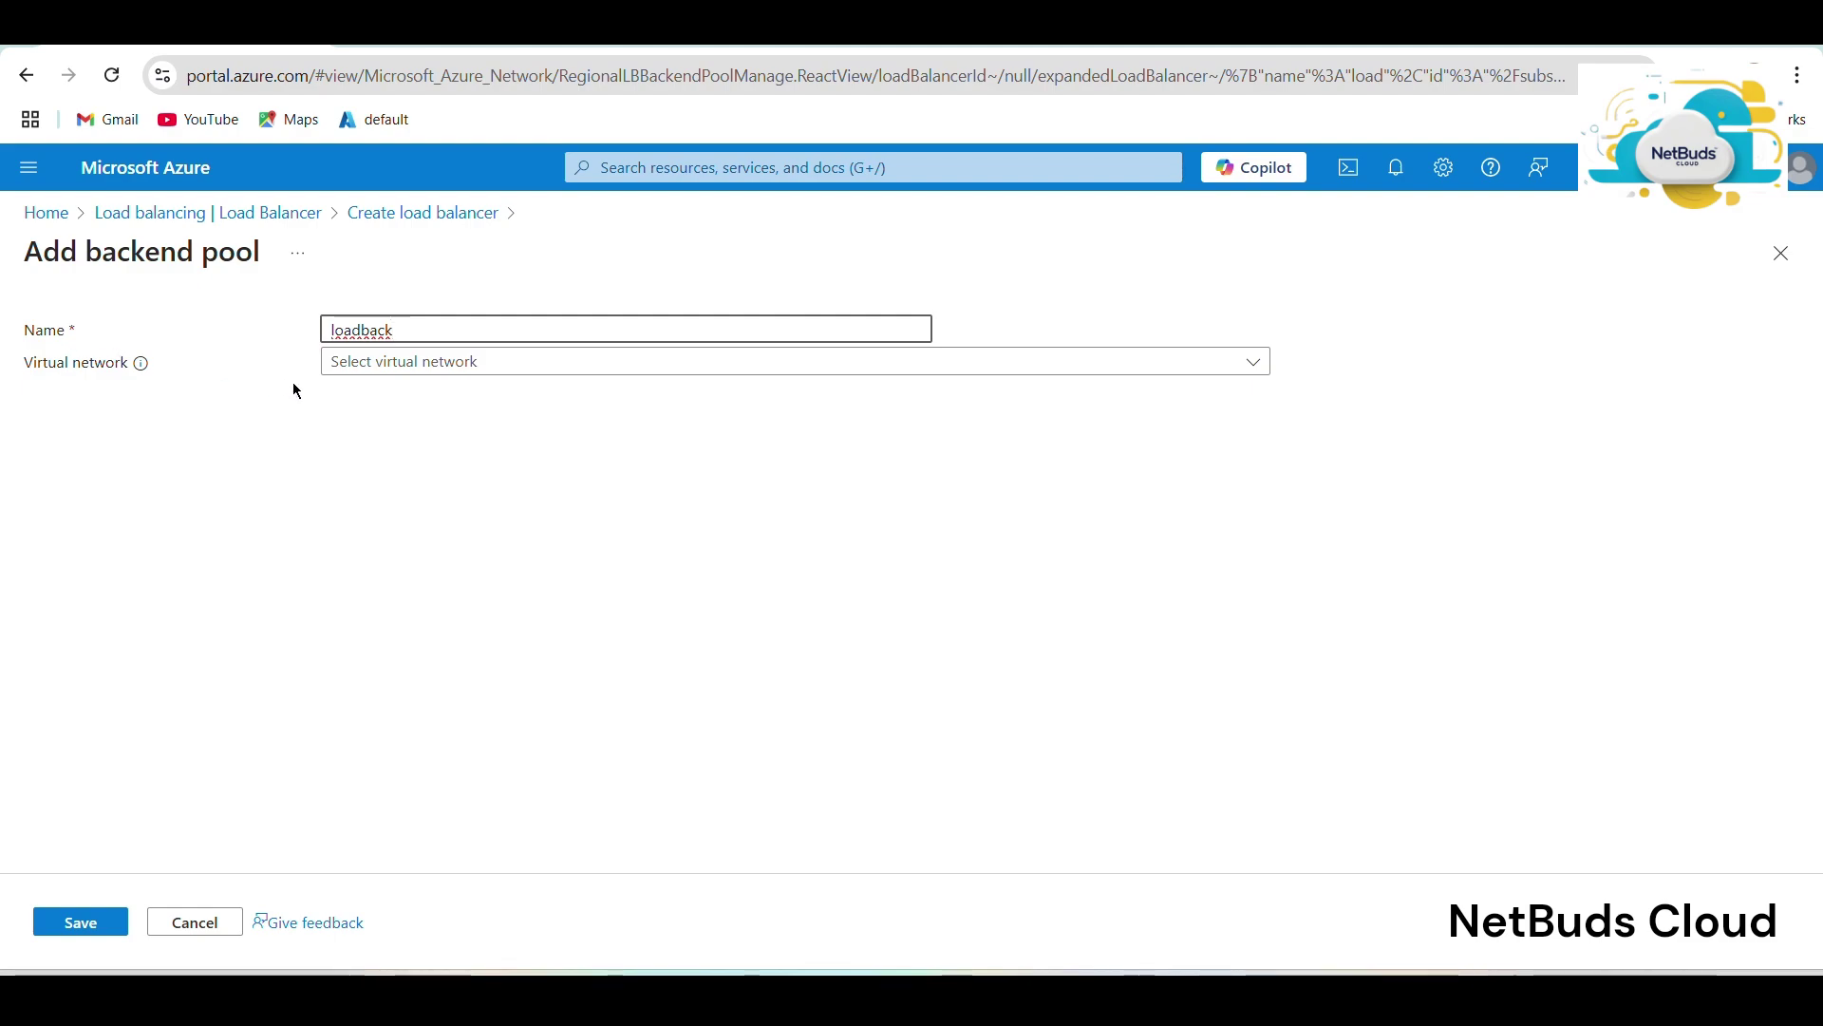
Link the pool to cloudinstitution-vm01-vnet, add both VMs' IP configurations, and save it.
click(429, 369)
click(429, 368)
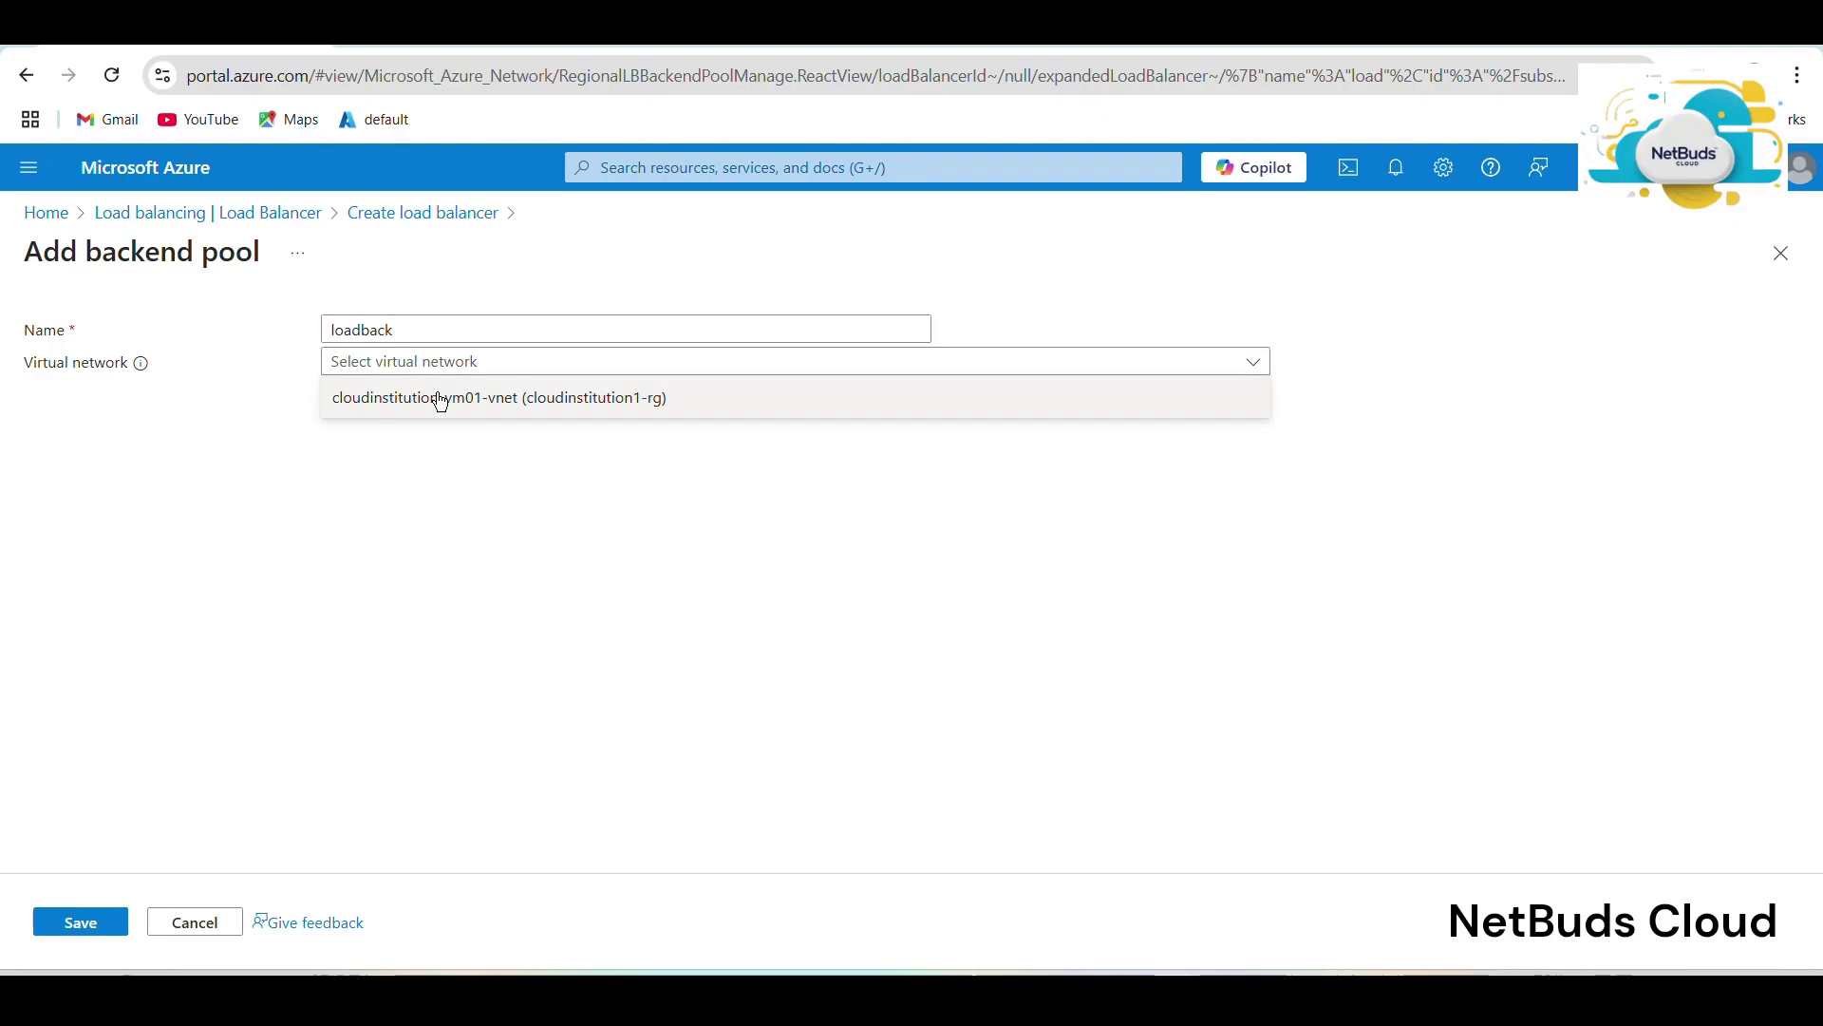
click(498, 399)
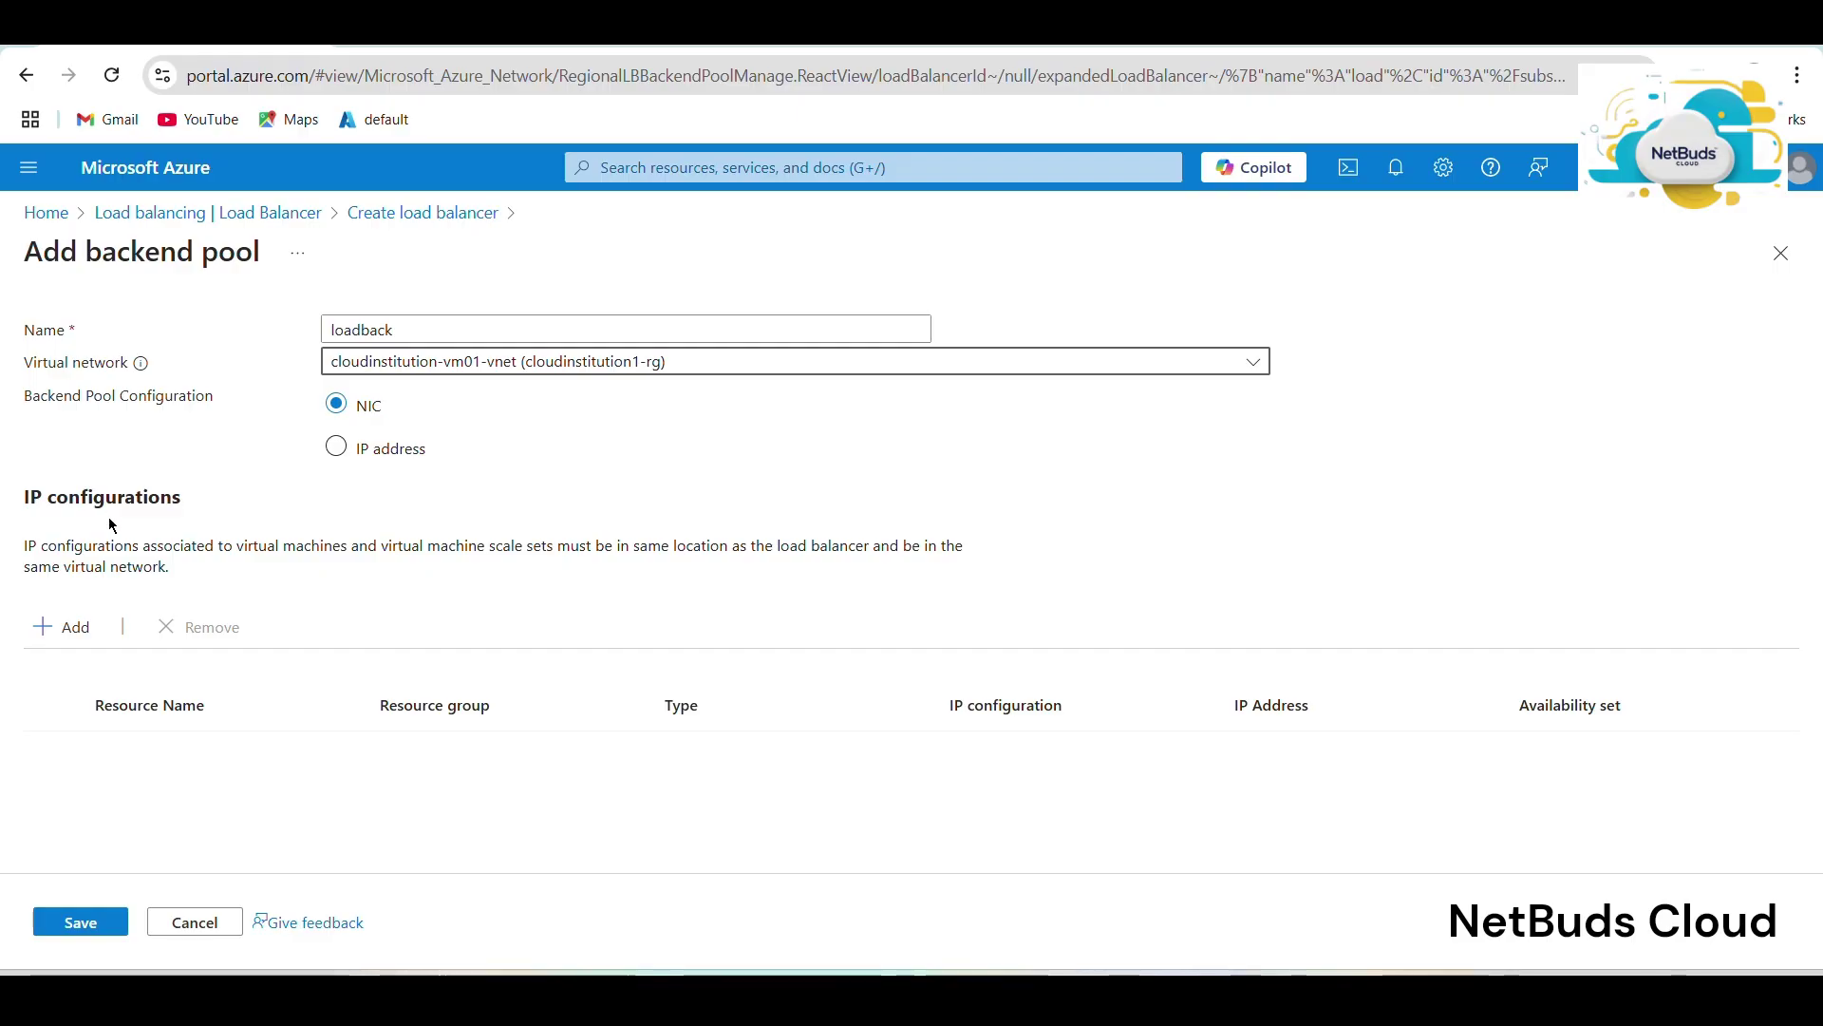
click(70, 631)
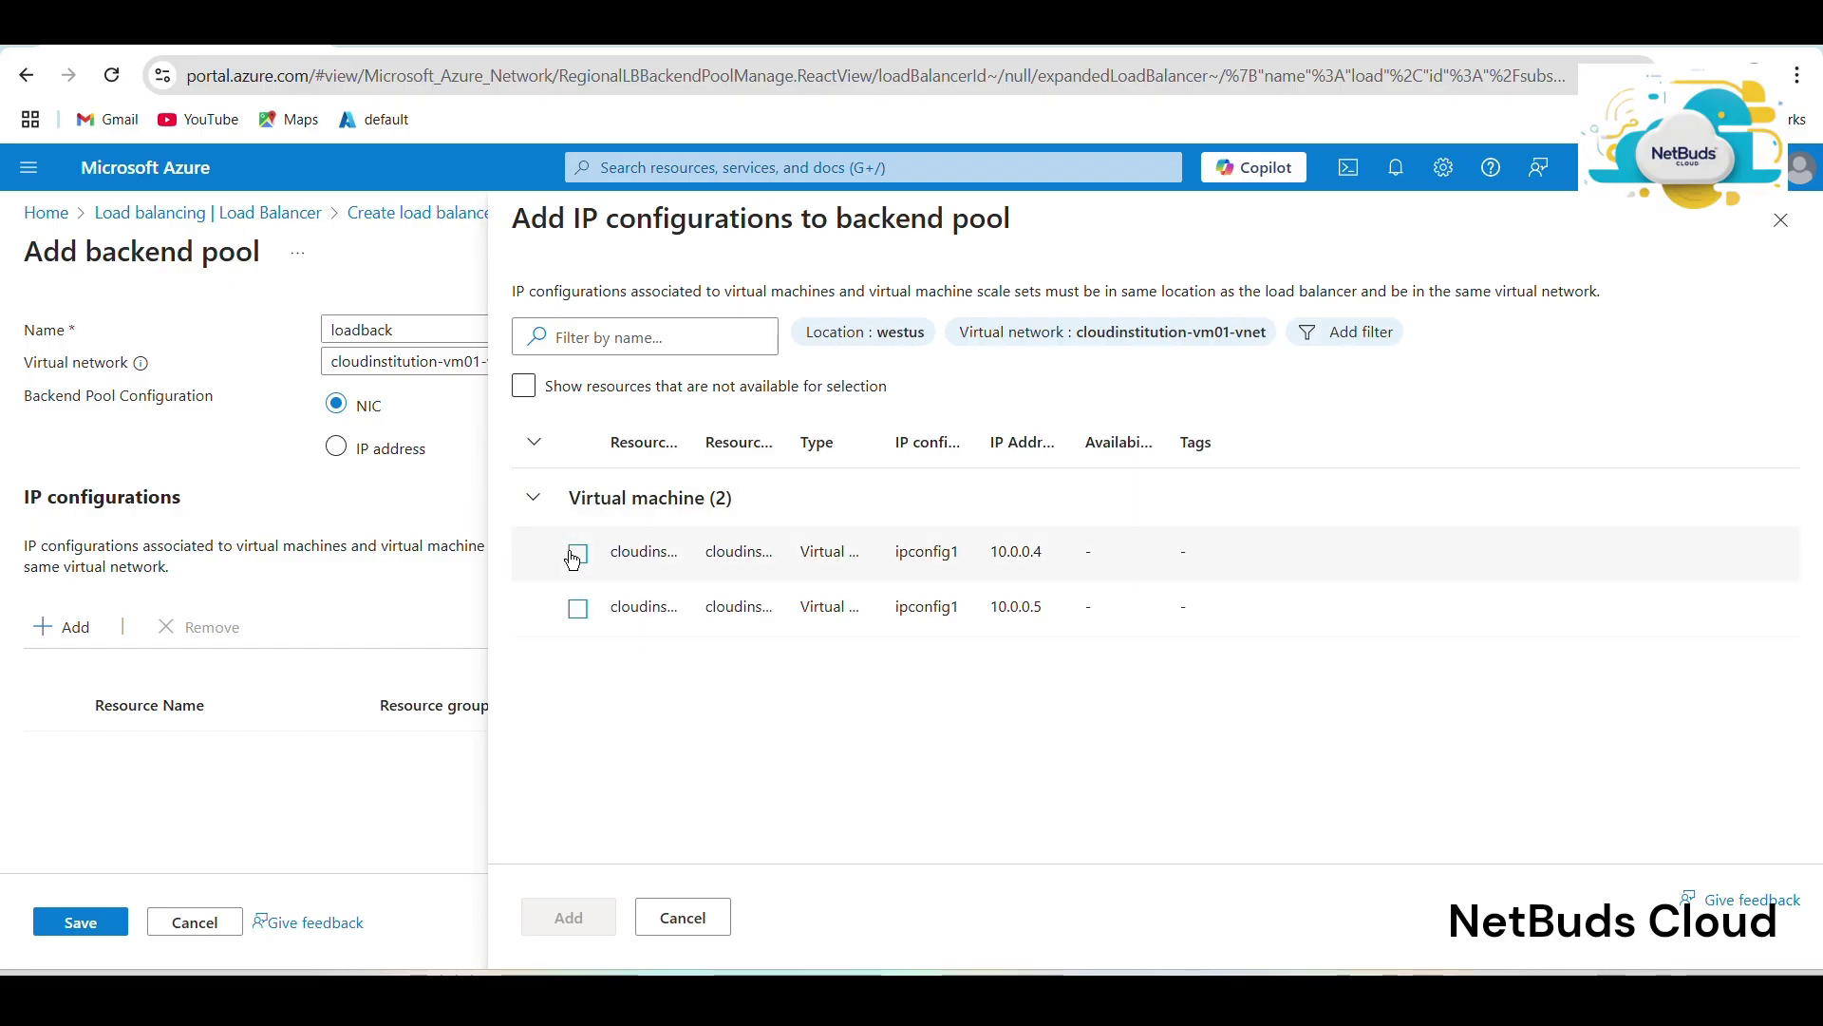
click(574, 555)
click(581, 611)
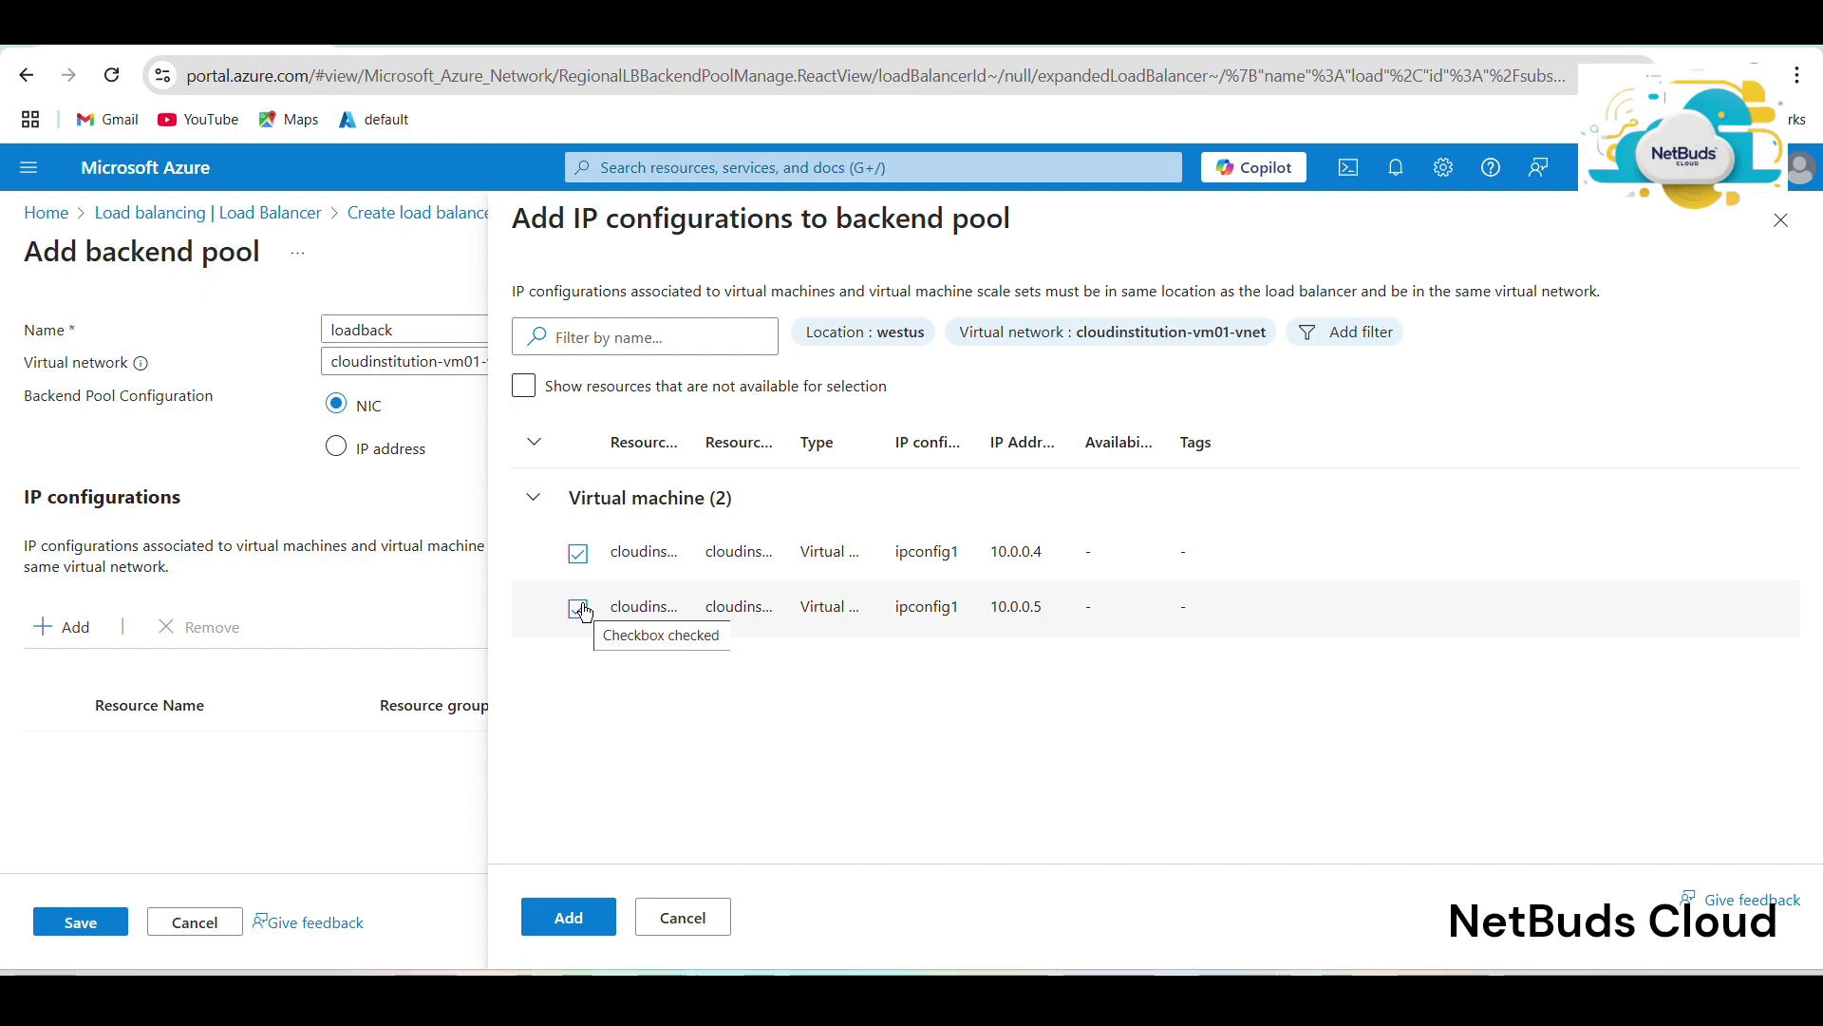
click(571, 917)
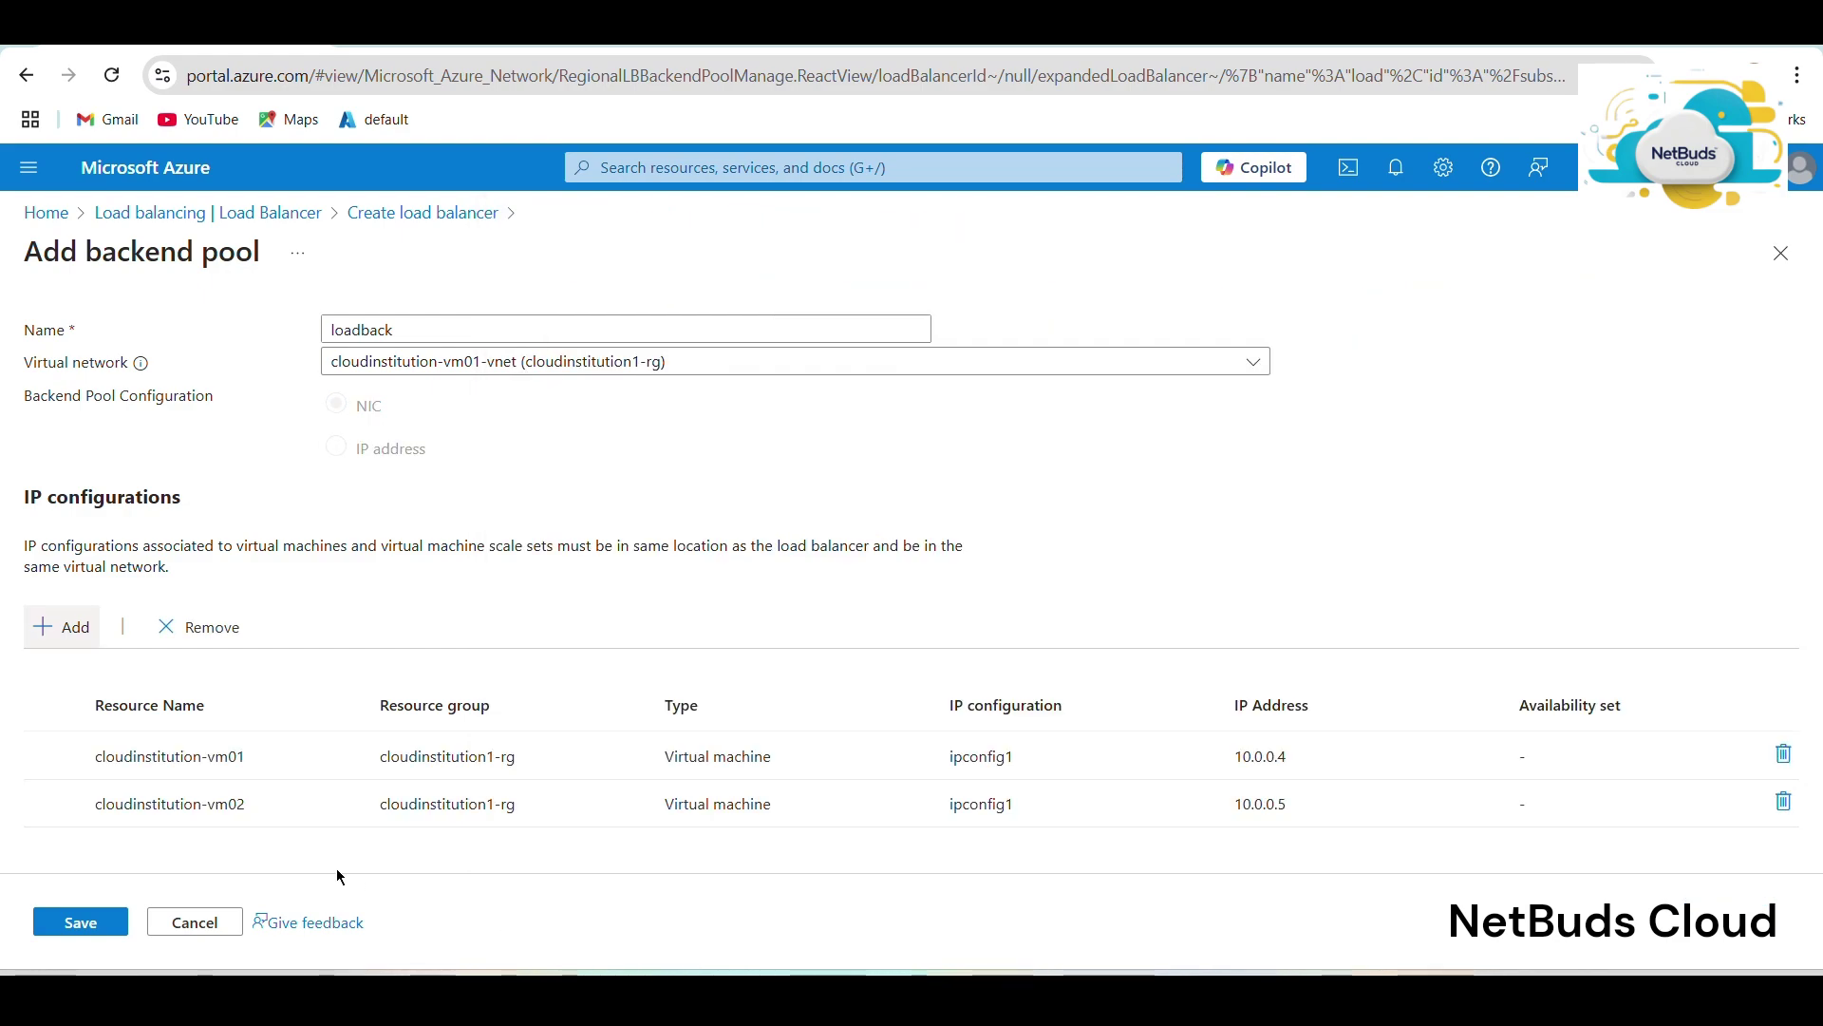
click(105, 929)
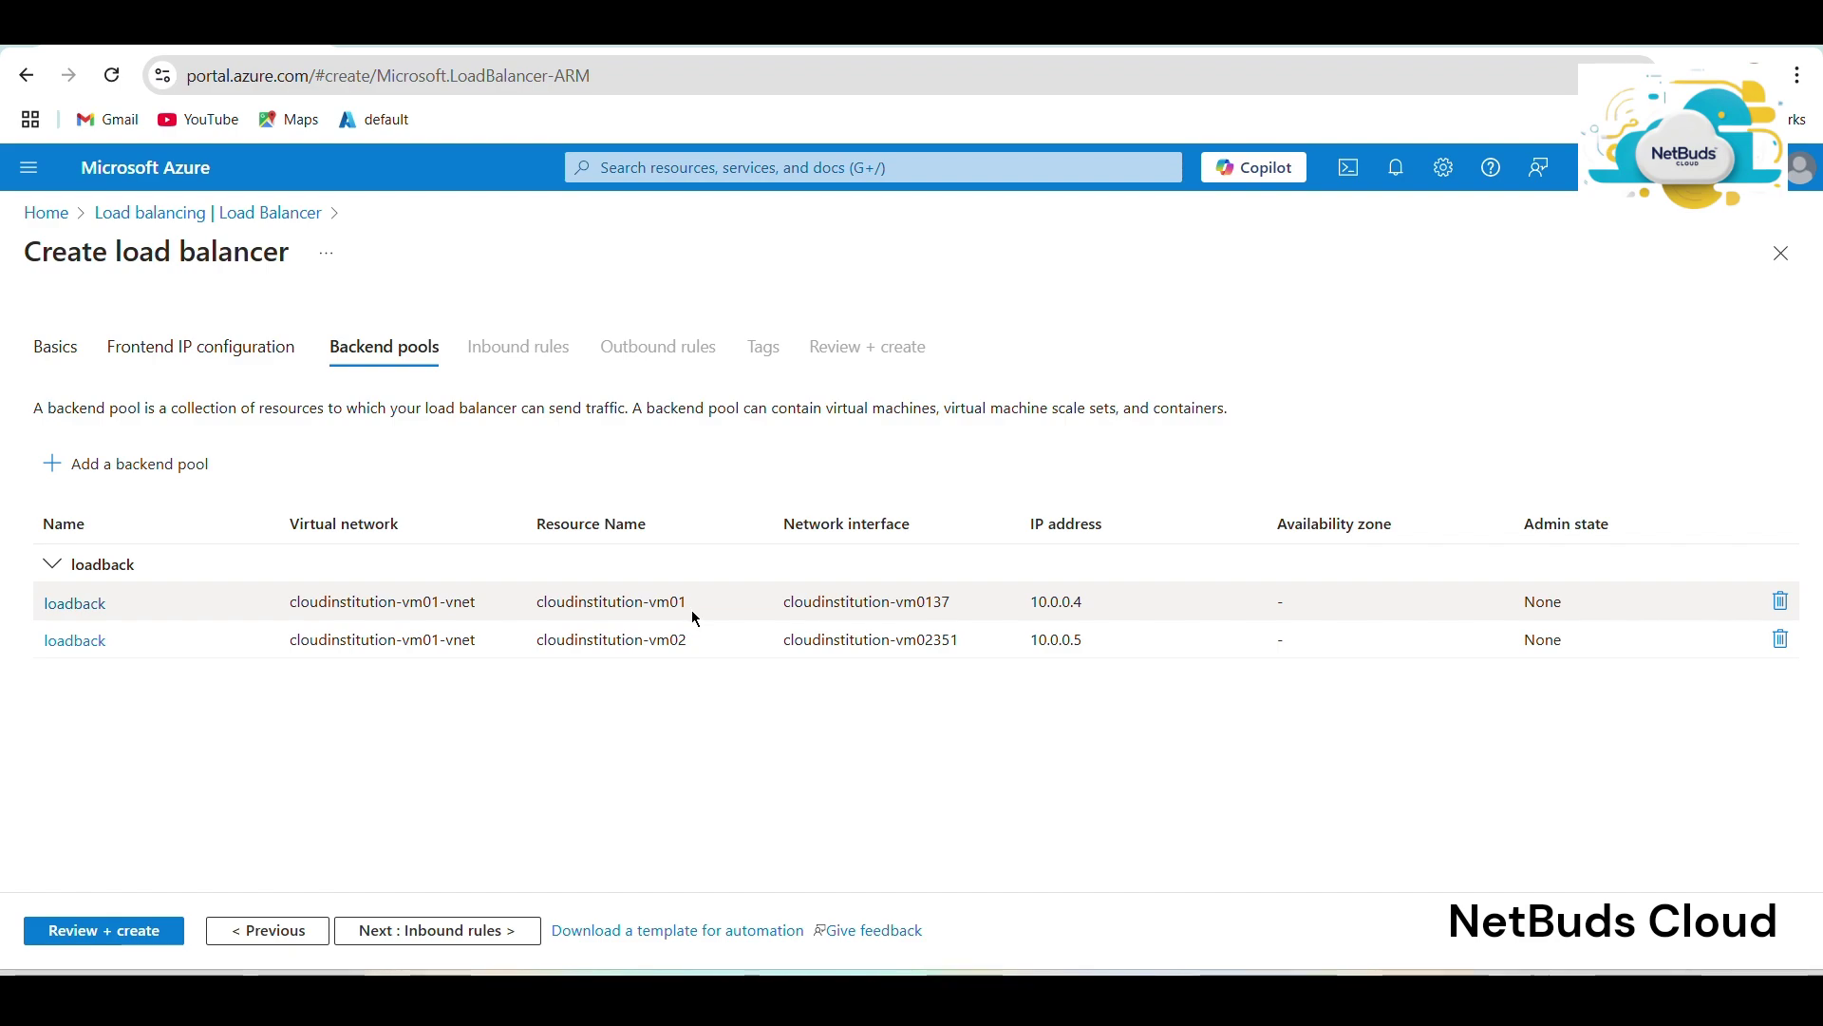
click(393, 942)
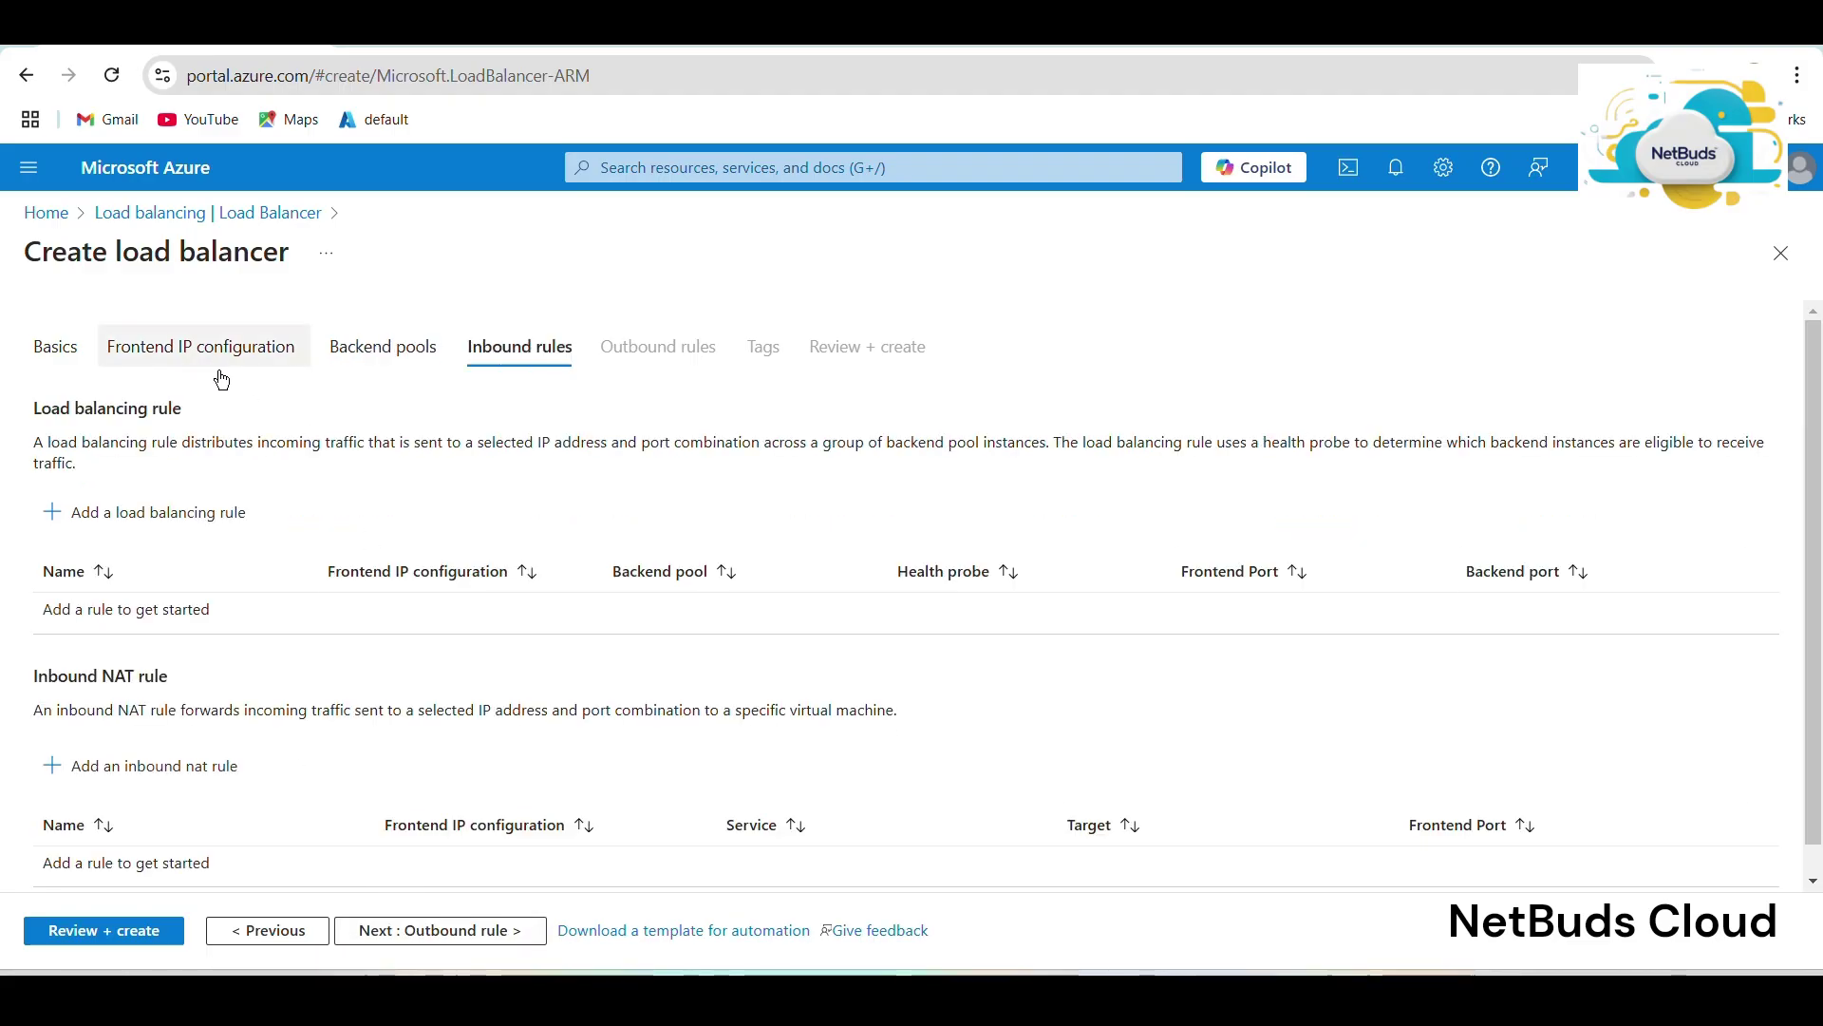
Add load balancing rule 'loadrule' using frontend ipload and backend pool loadback.
click(224, 524)
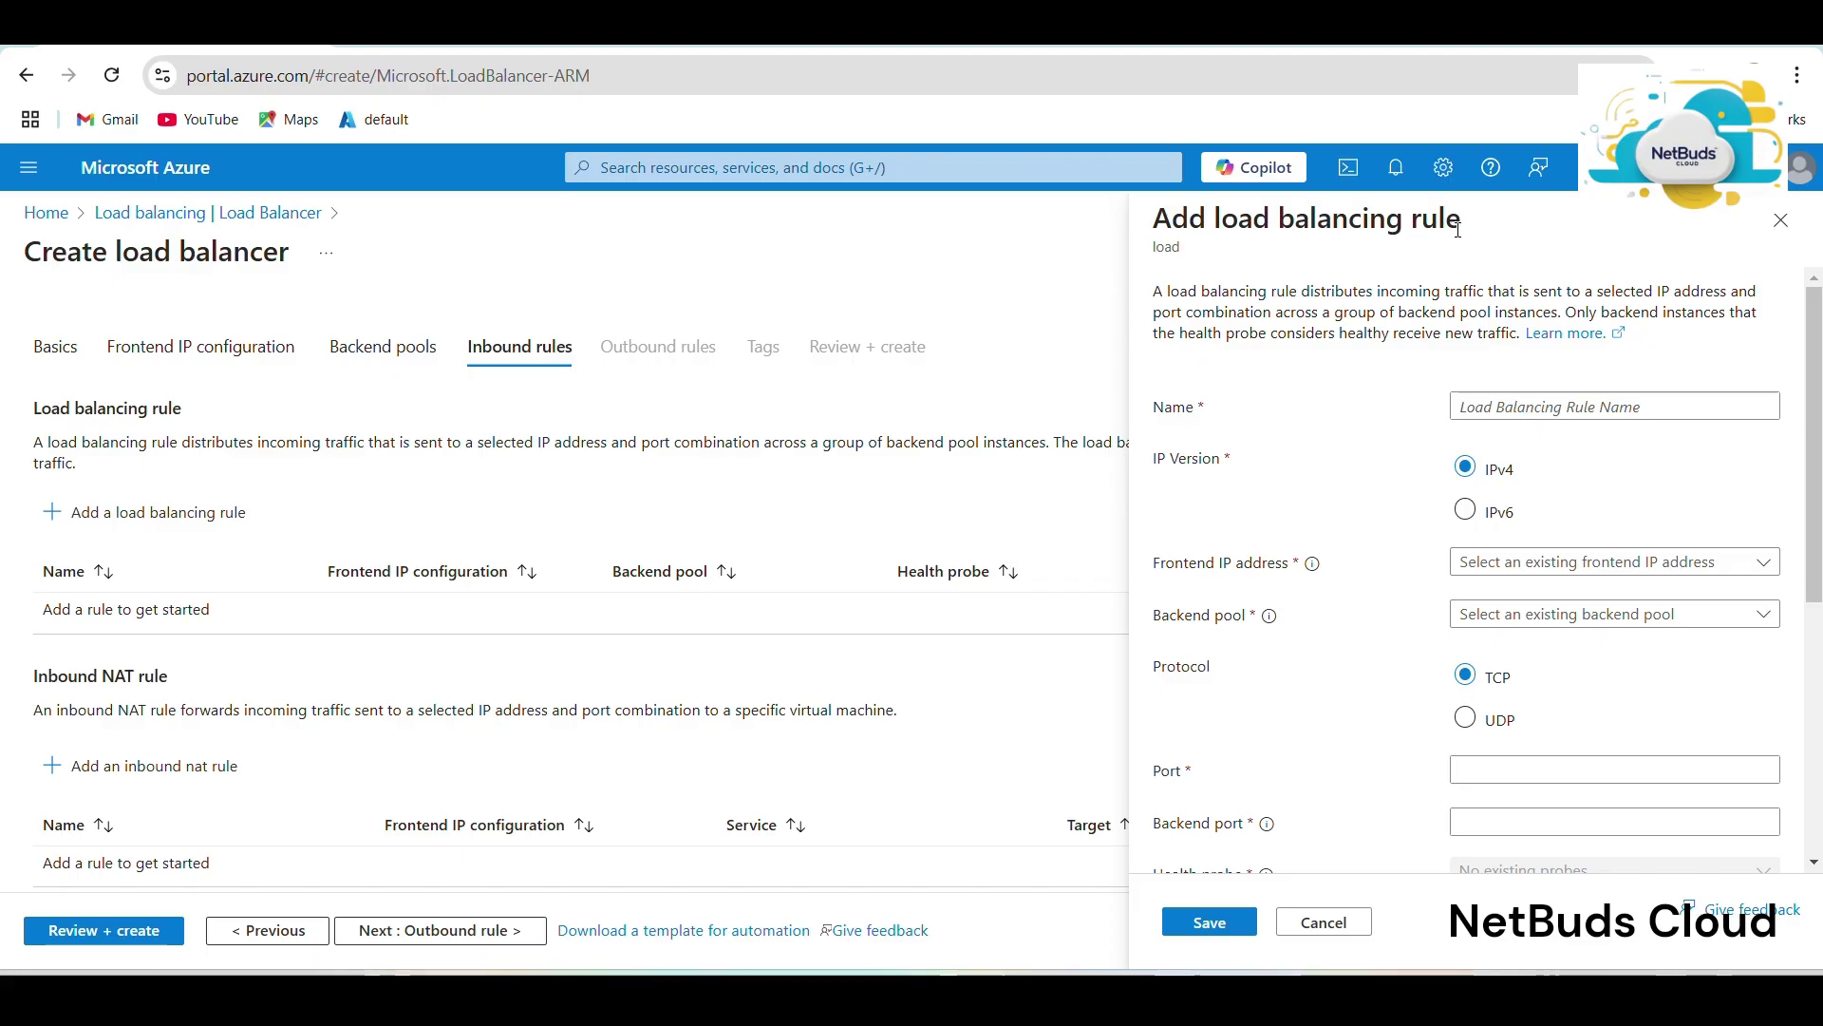
click(1558, 407)
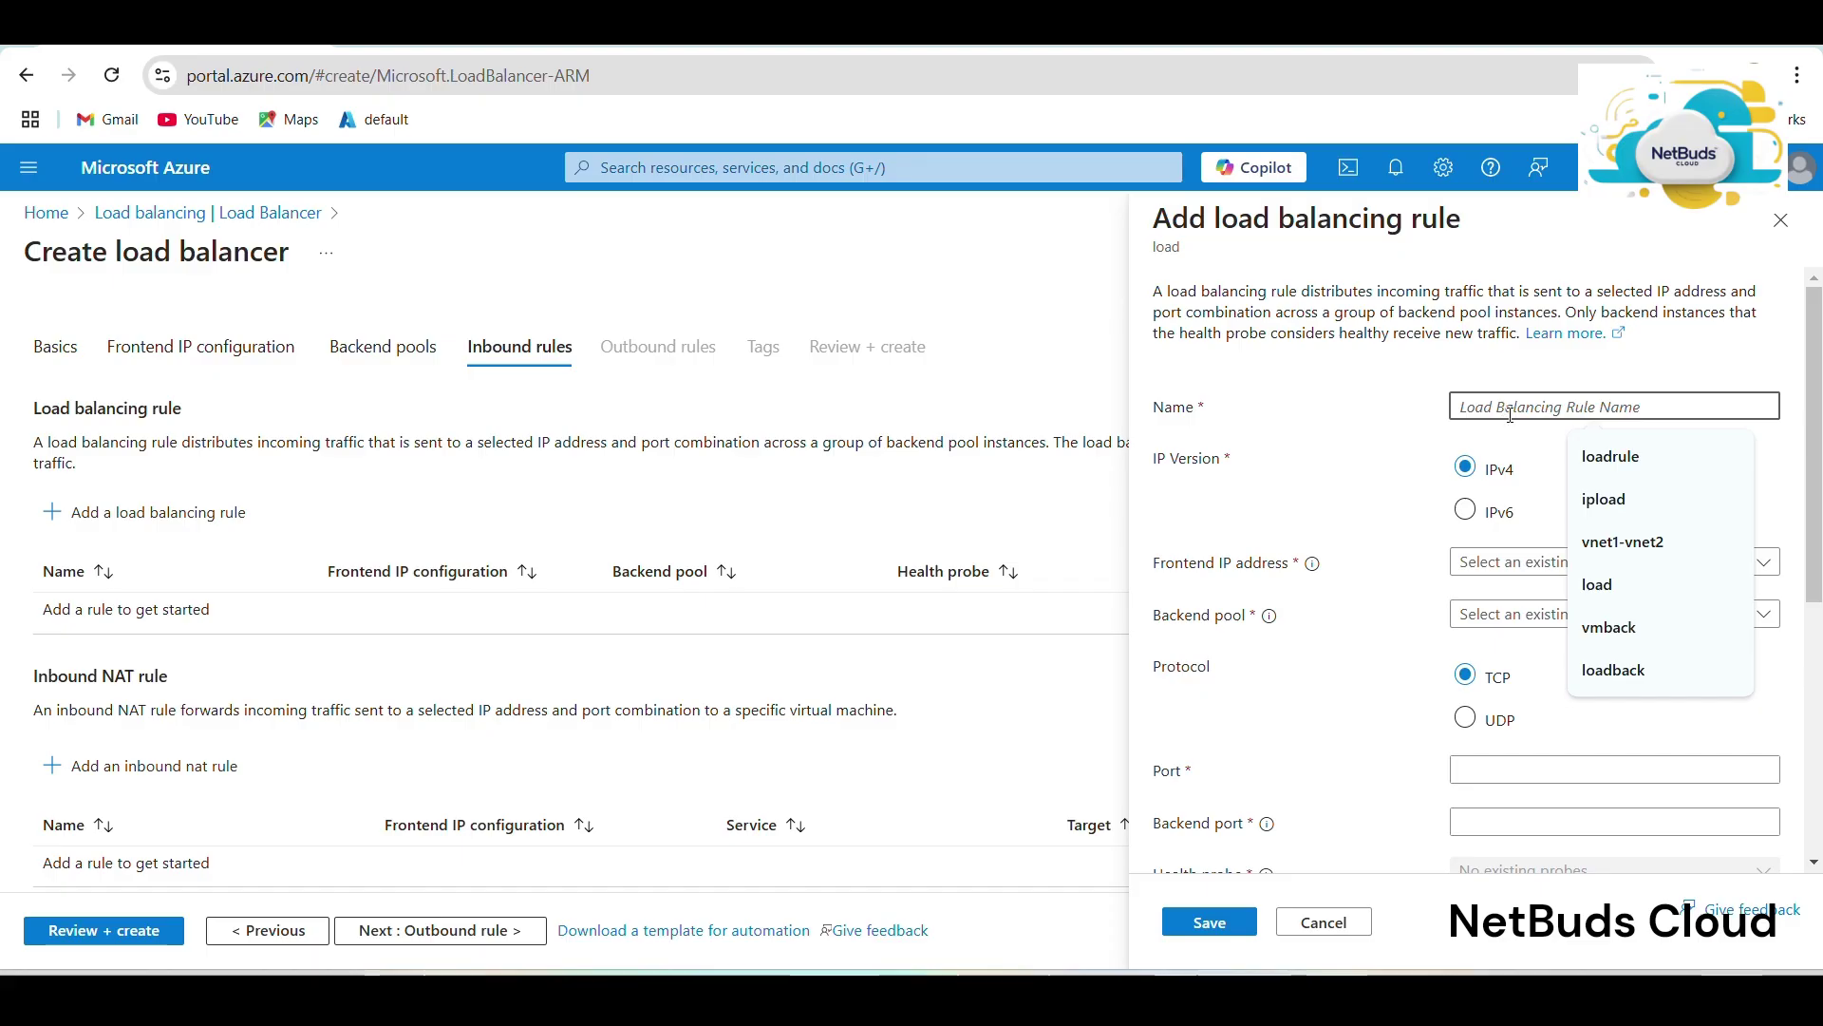
click(1651, 462)
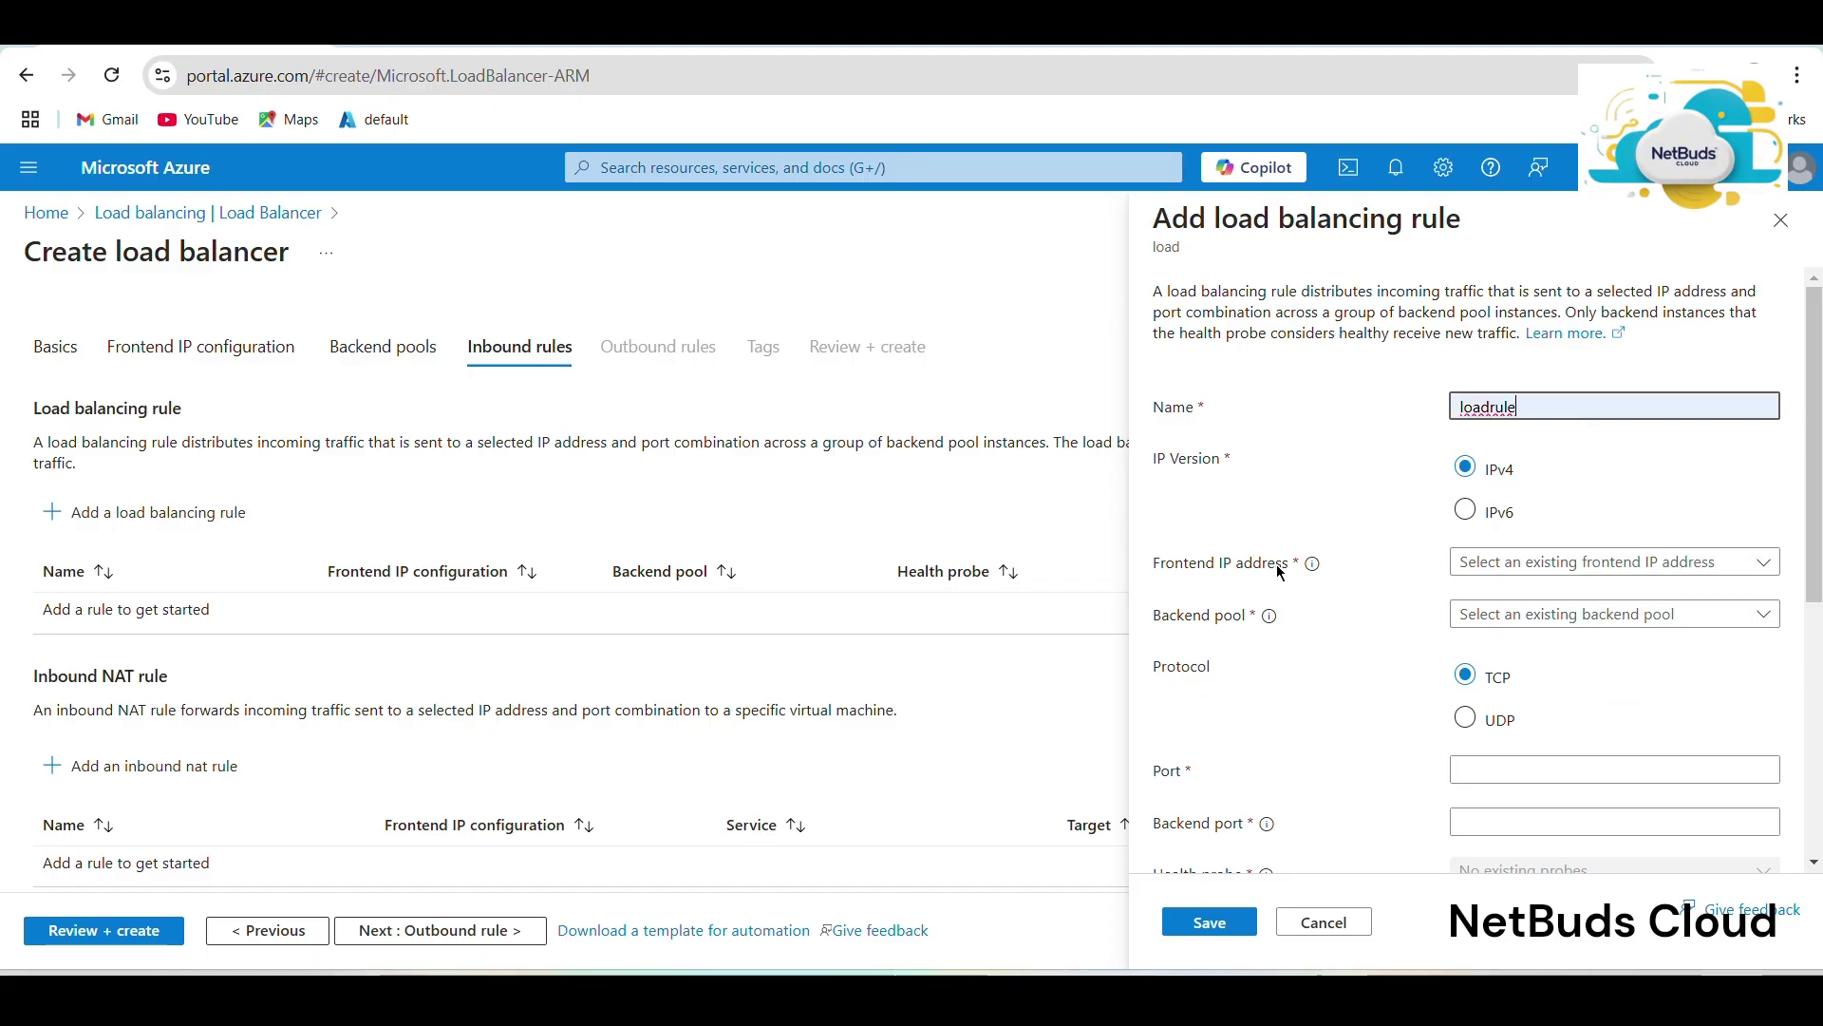
click(1598, 563)
click(1588, 598)
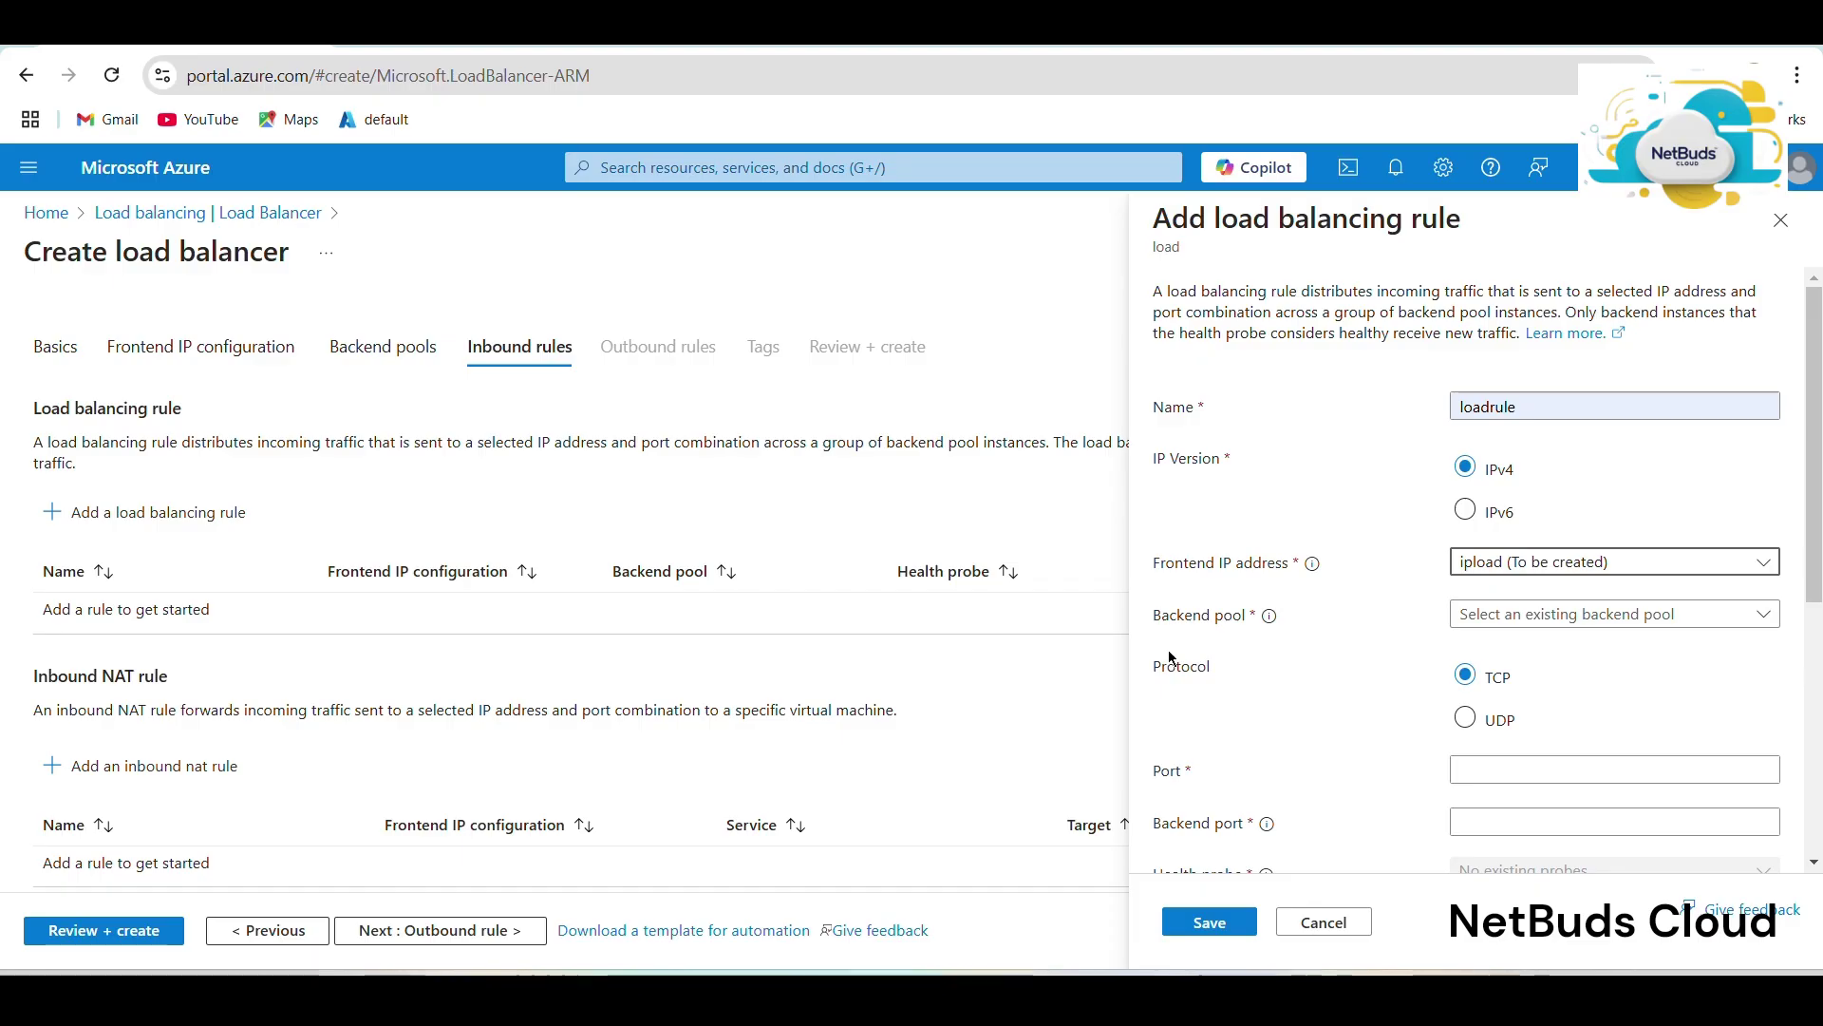
click(1524, 619)
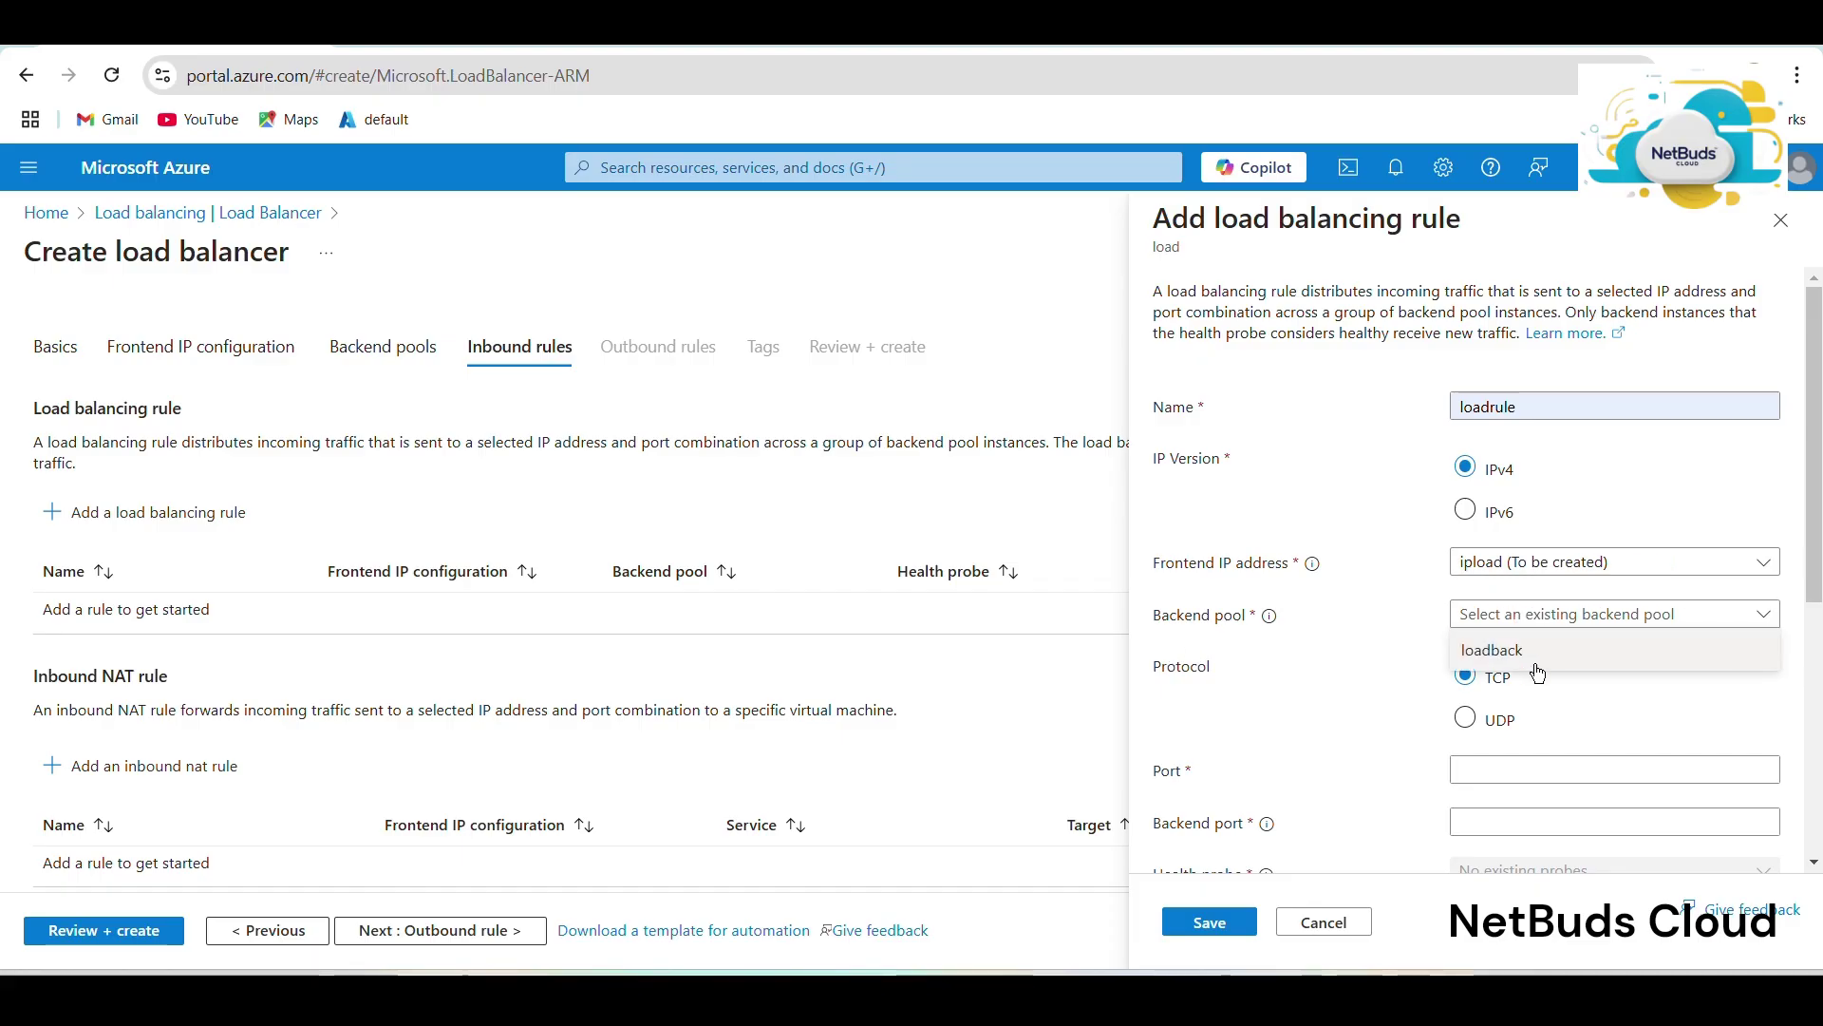
click(1539, 671)
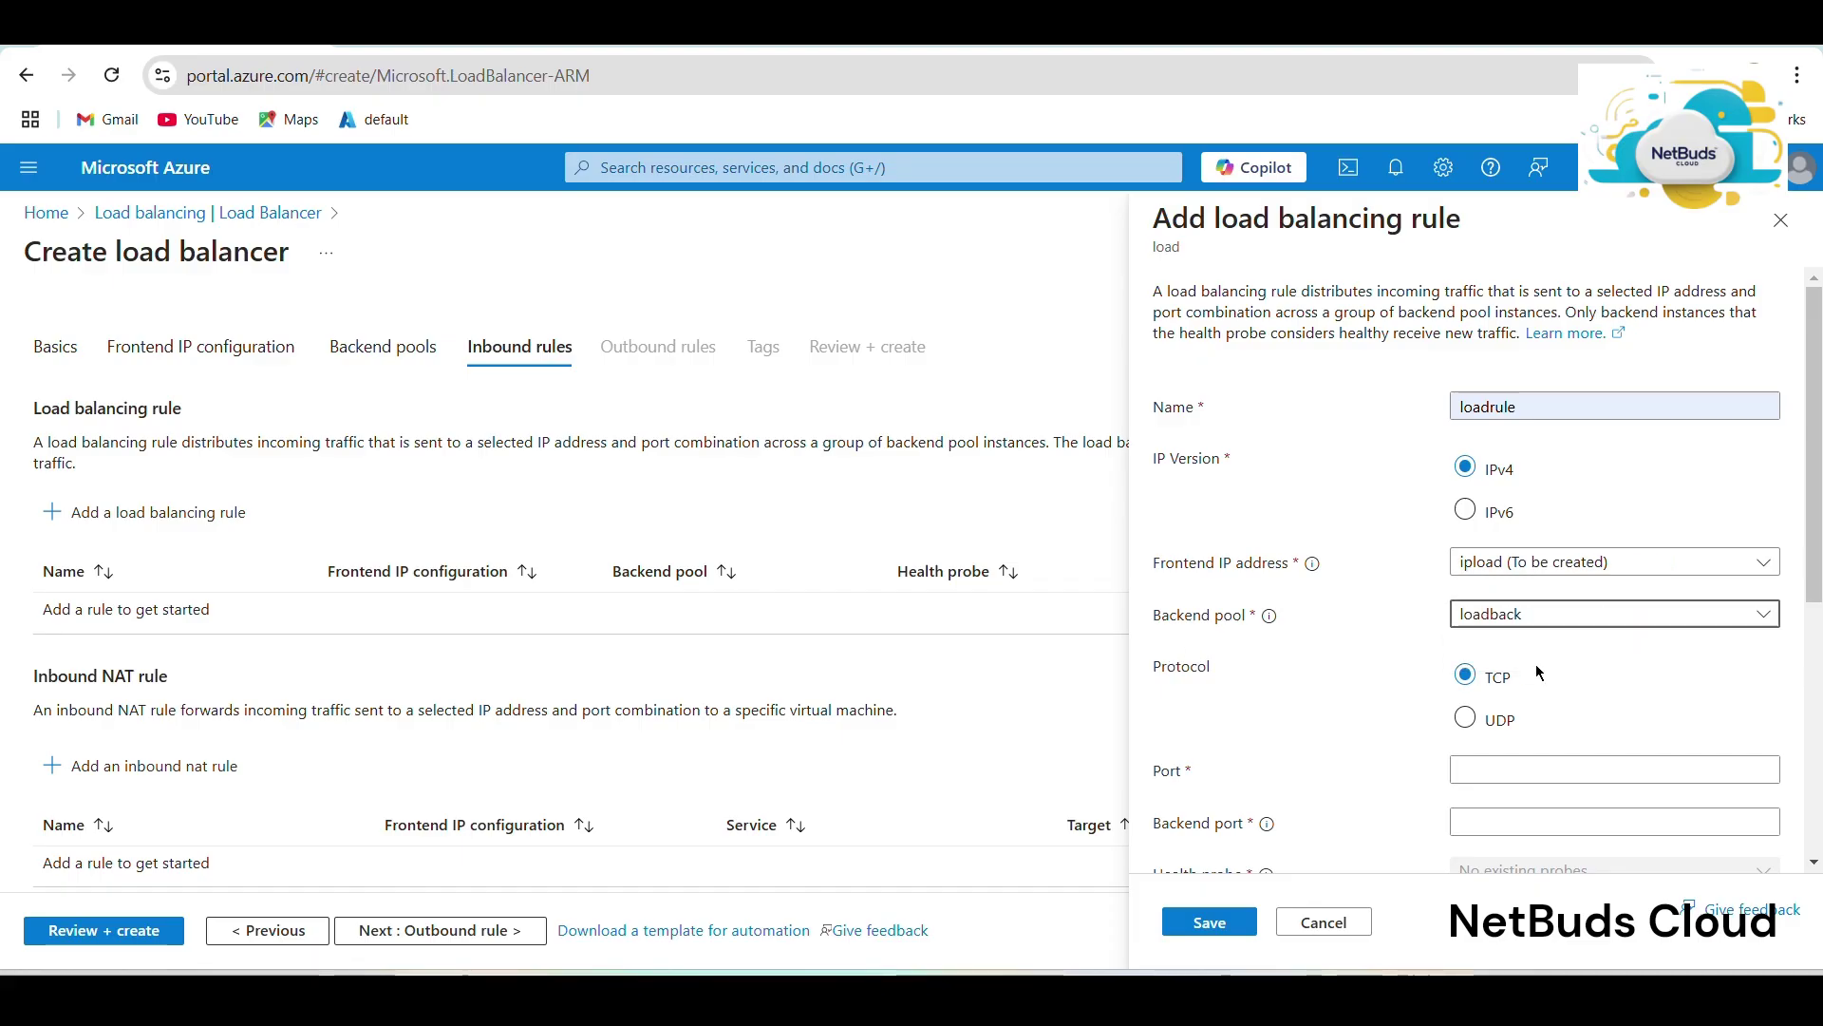
Set the rule's frontend port and backend port both to 80.
scroll(1519, 664, down, 5)
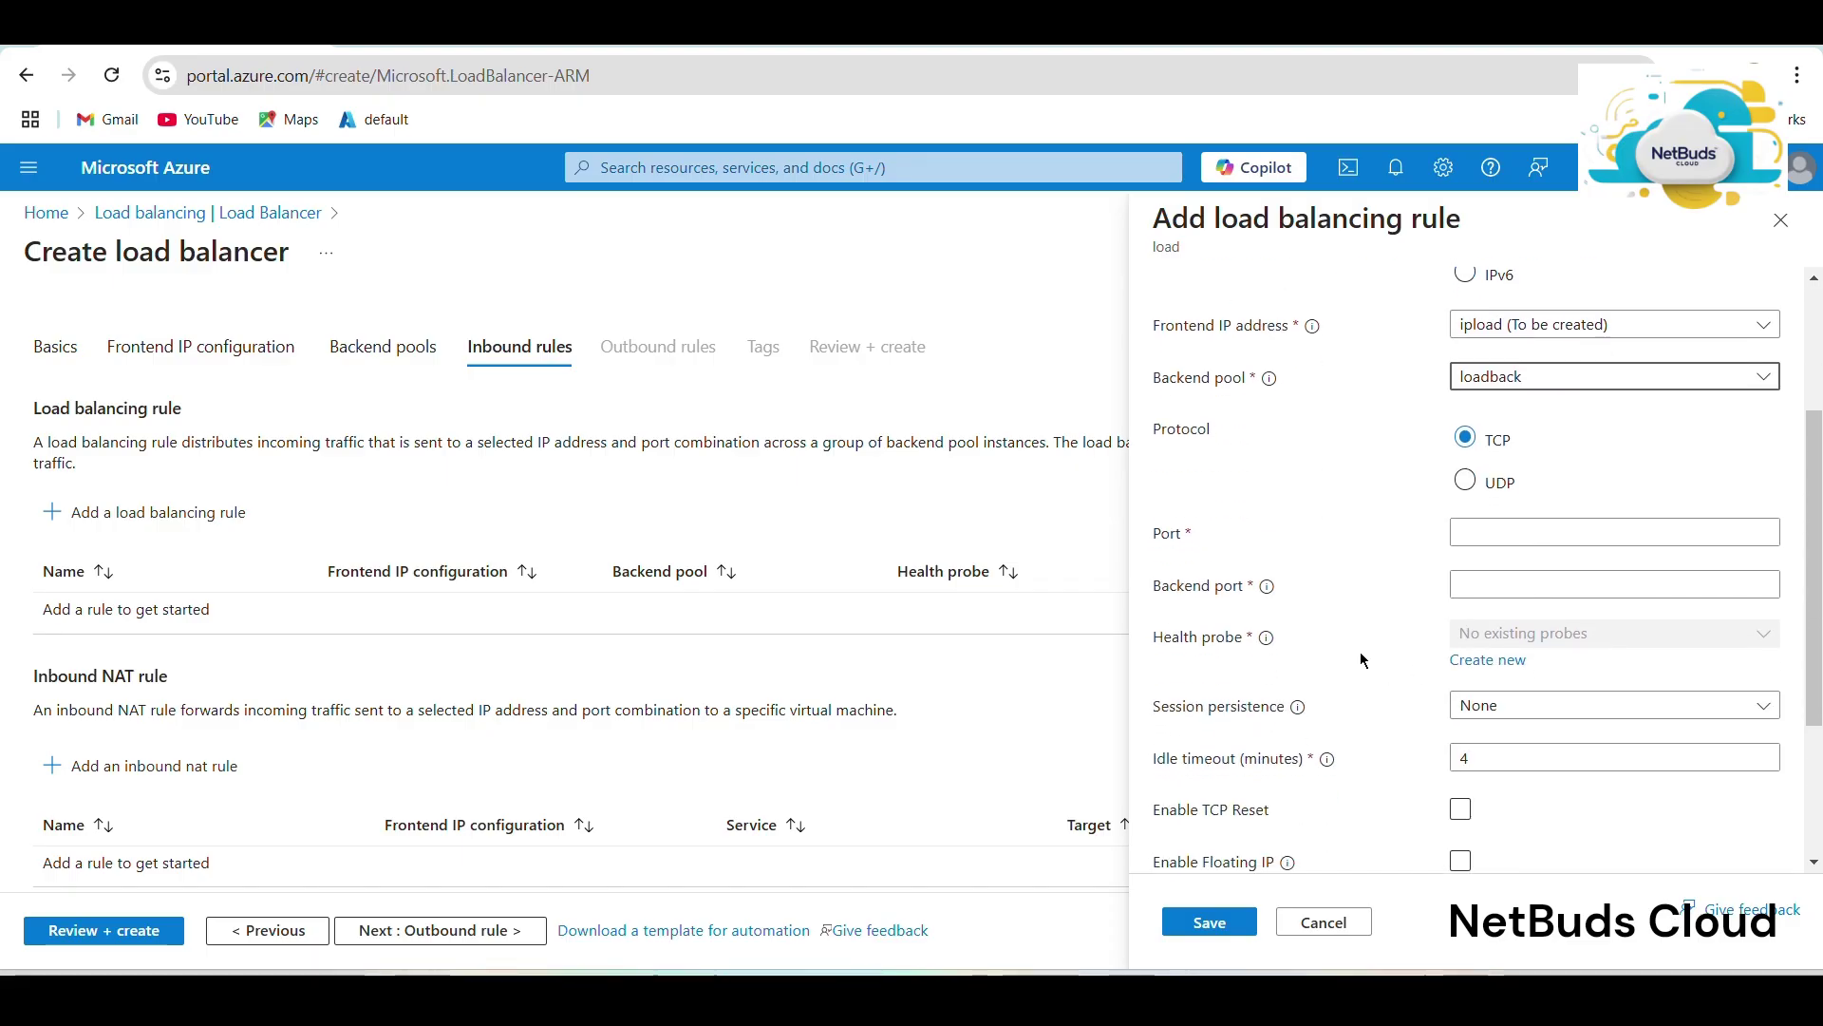
click(1547, 534)
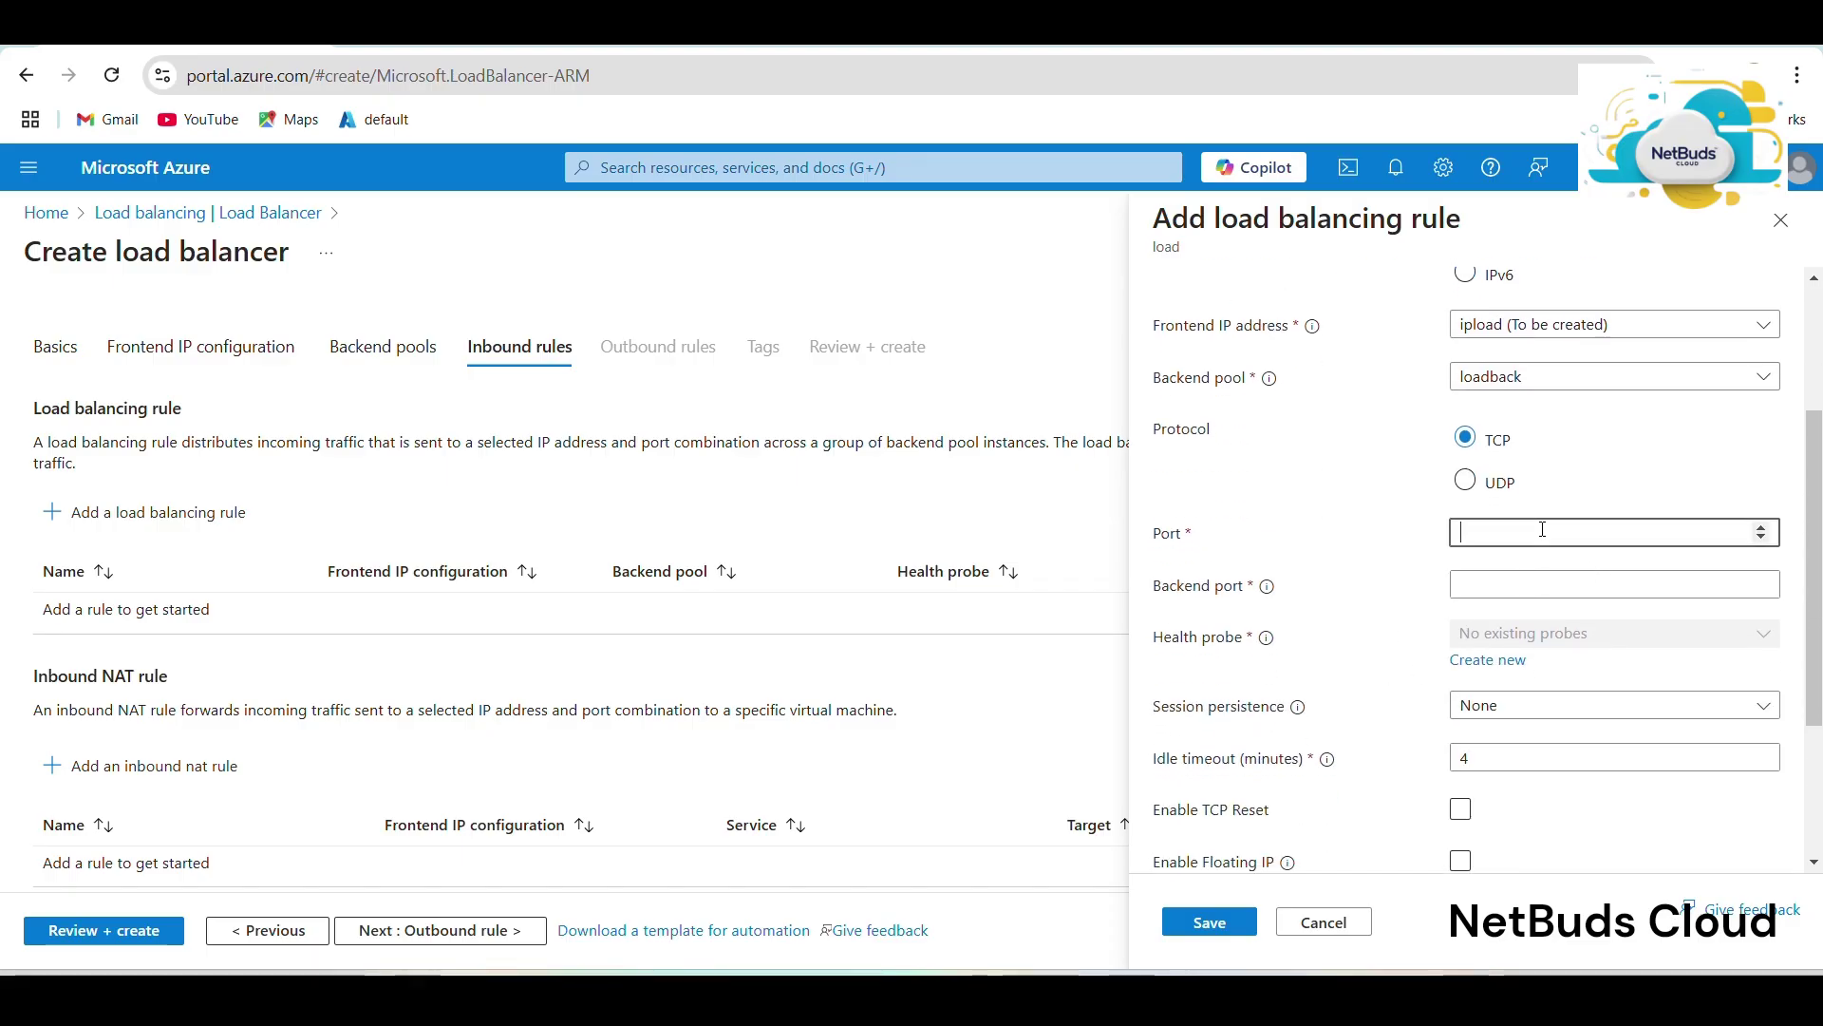
text(80)
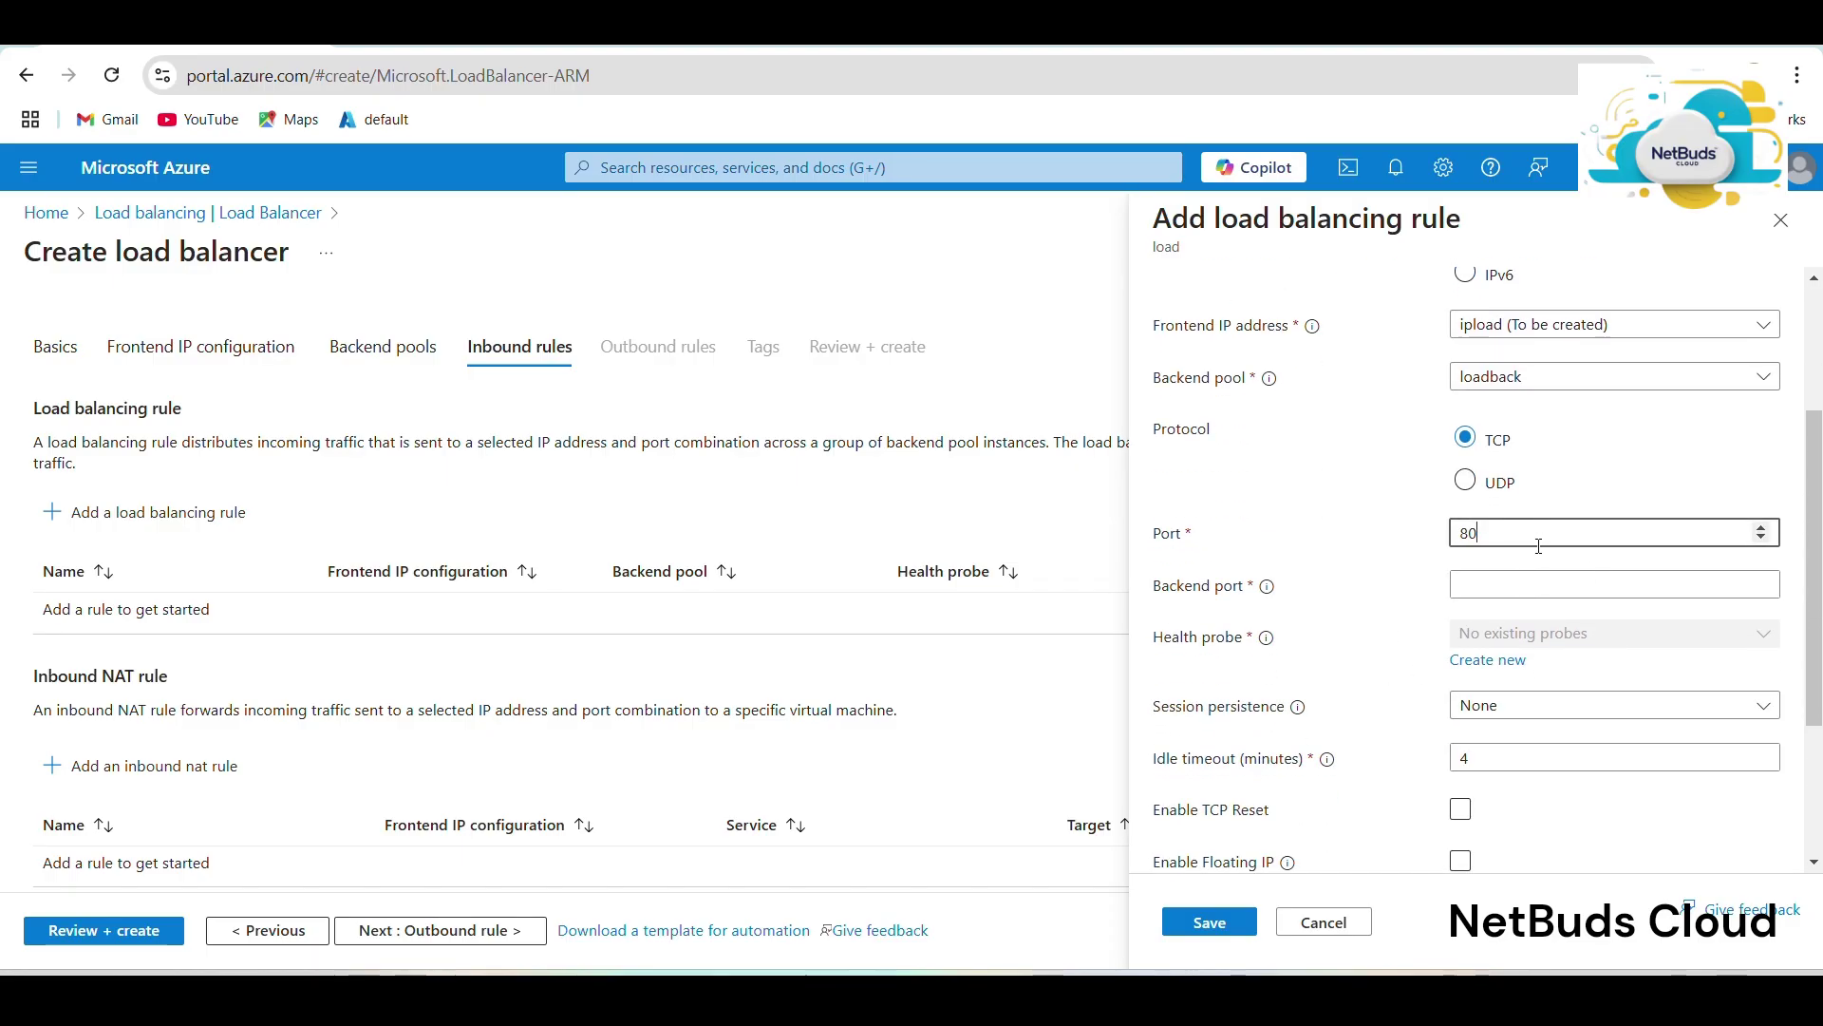
click(1516, 586)
text(80)
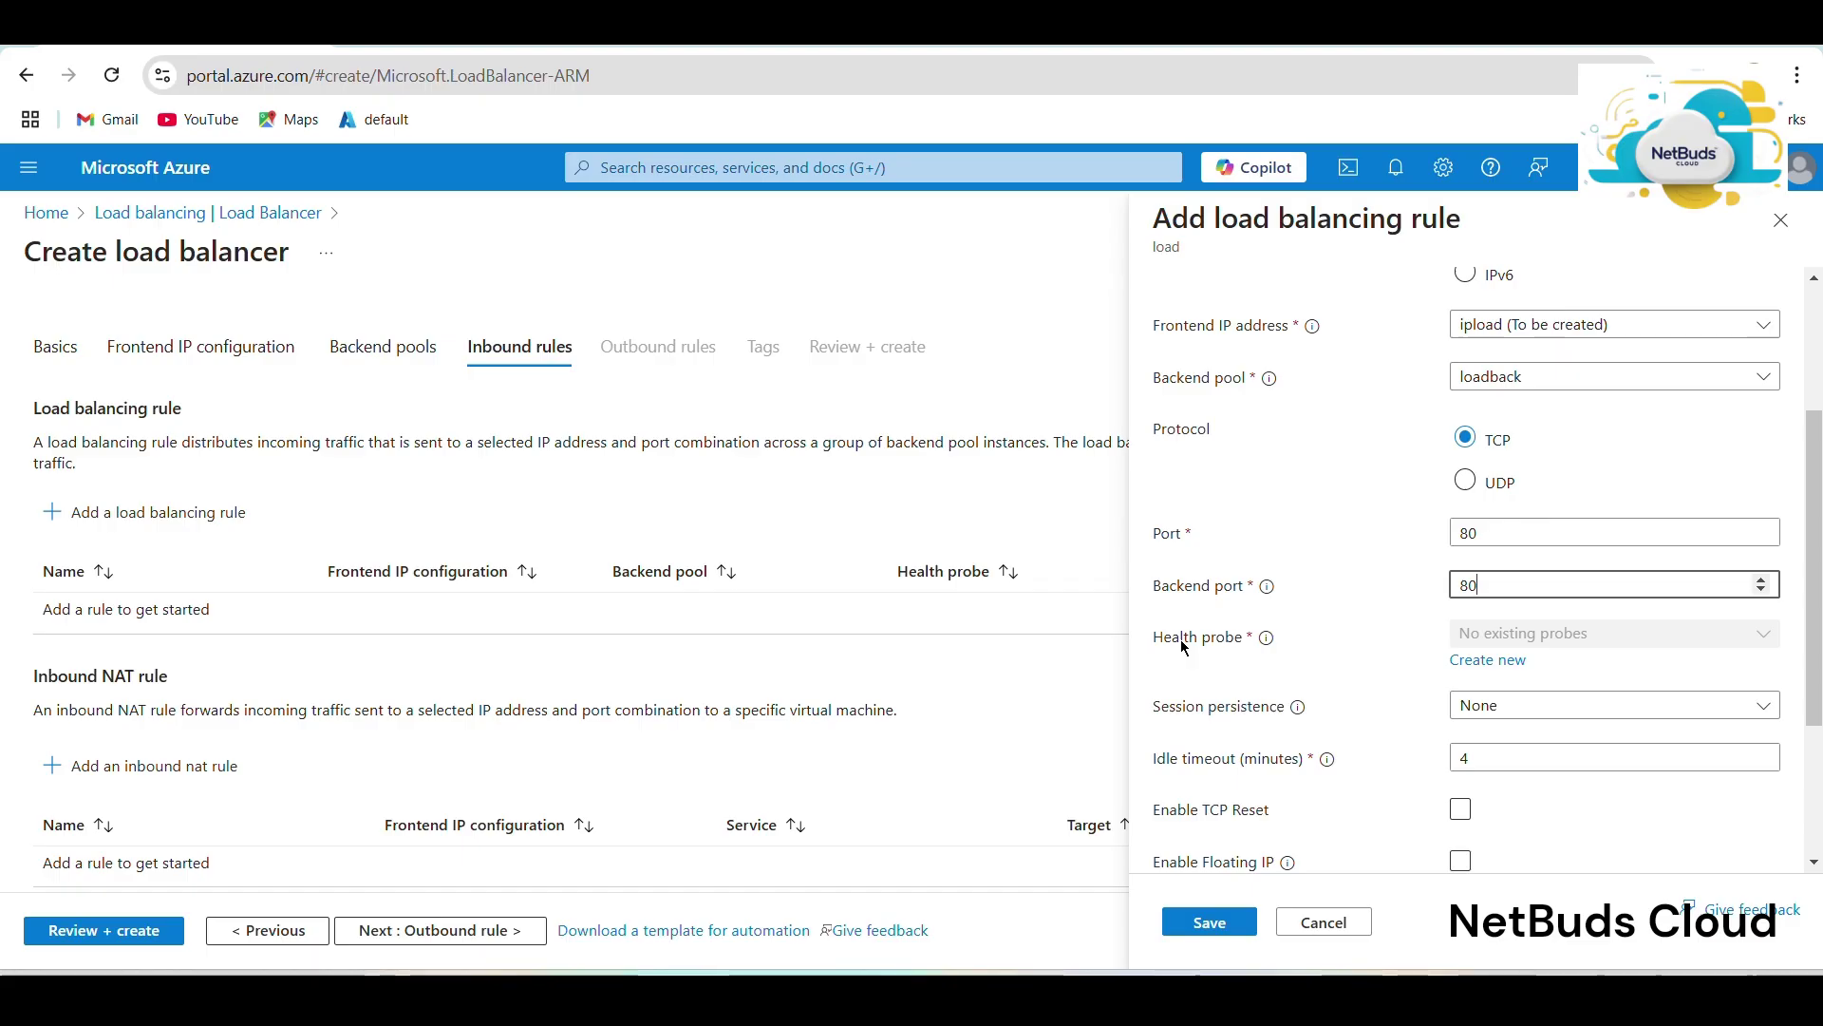
Create a new HTTP health probe named 'health' for loadrule, then save the rule.
click(1484, 660)
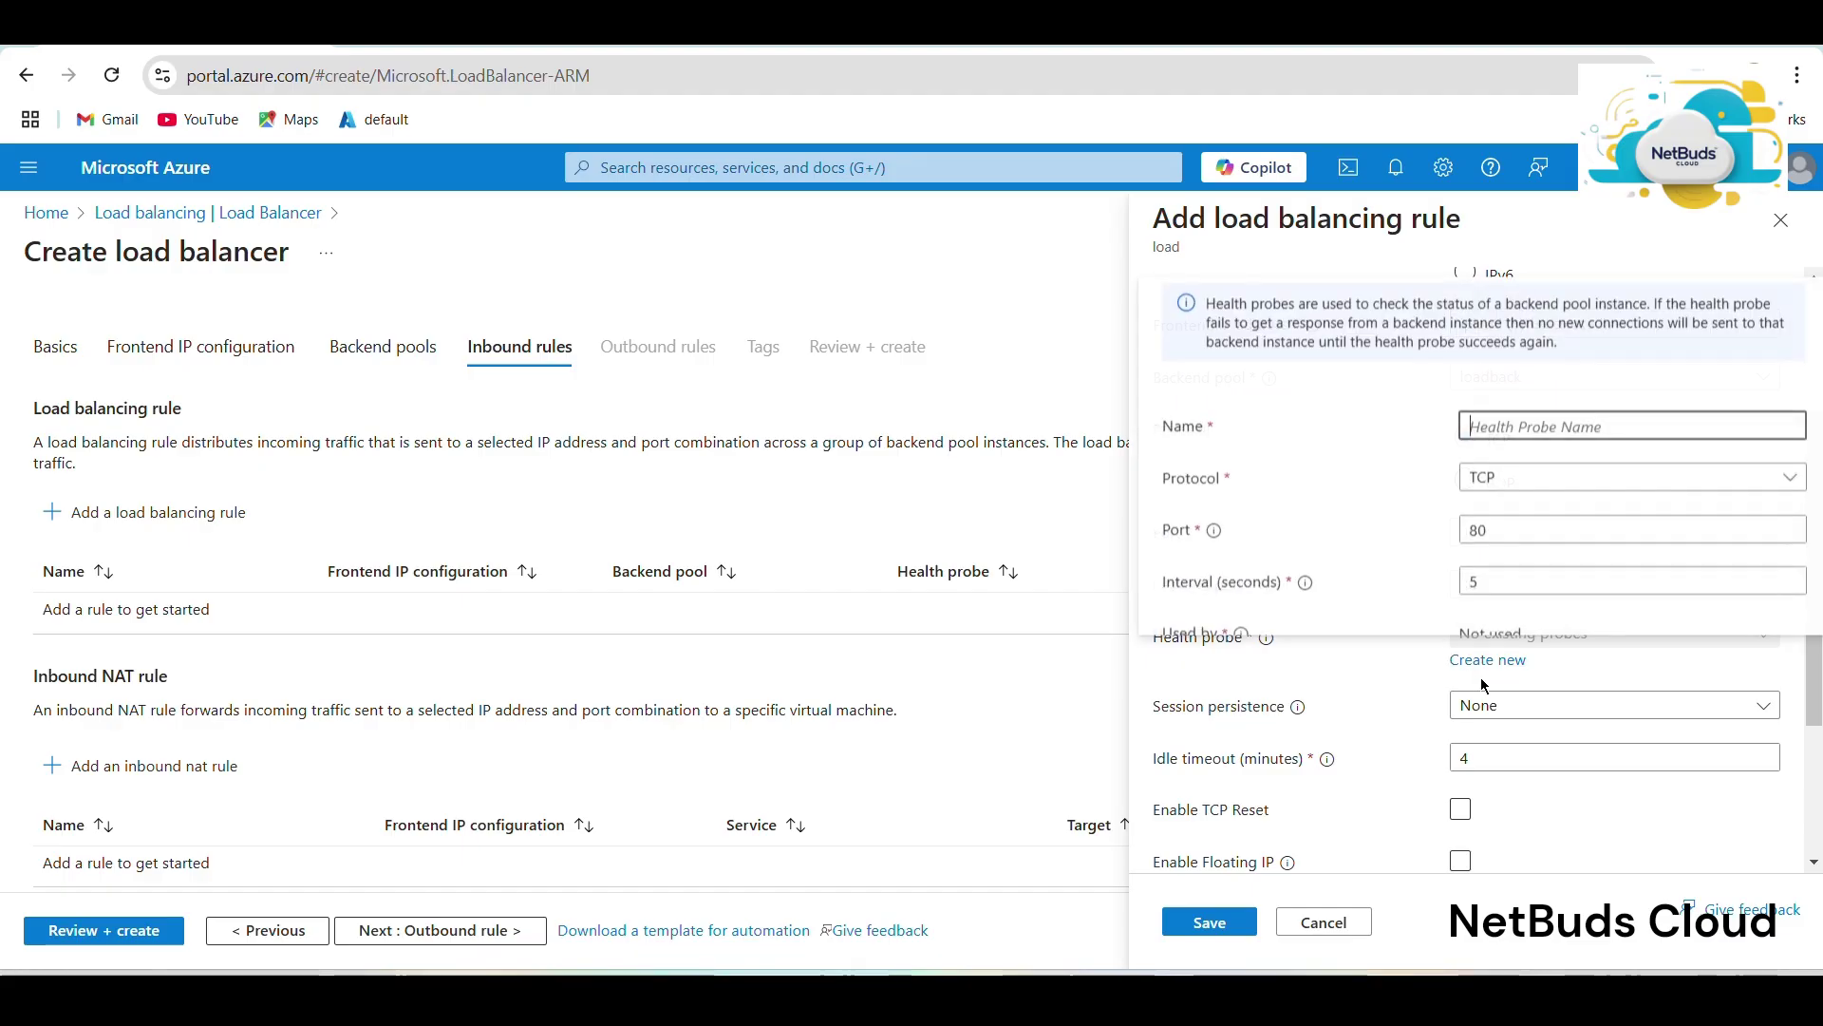
click(1496, 426)
text(health)
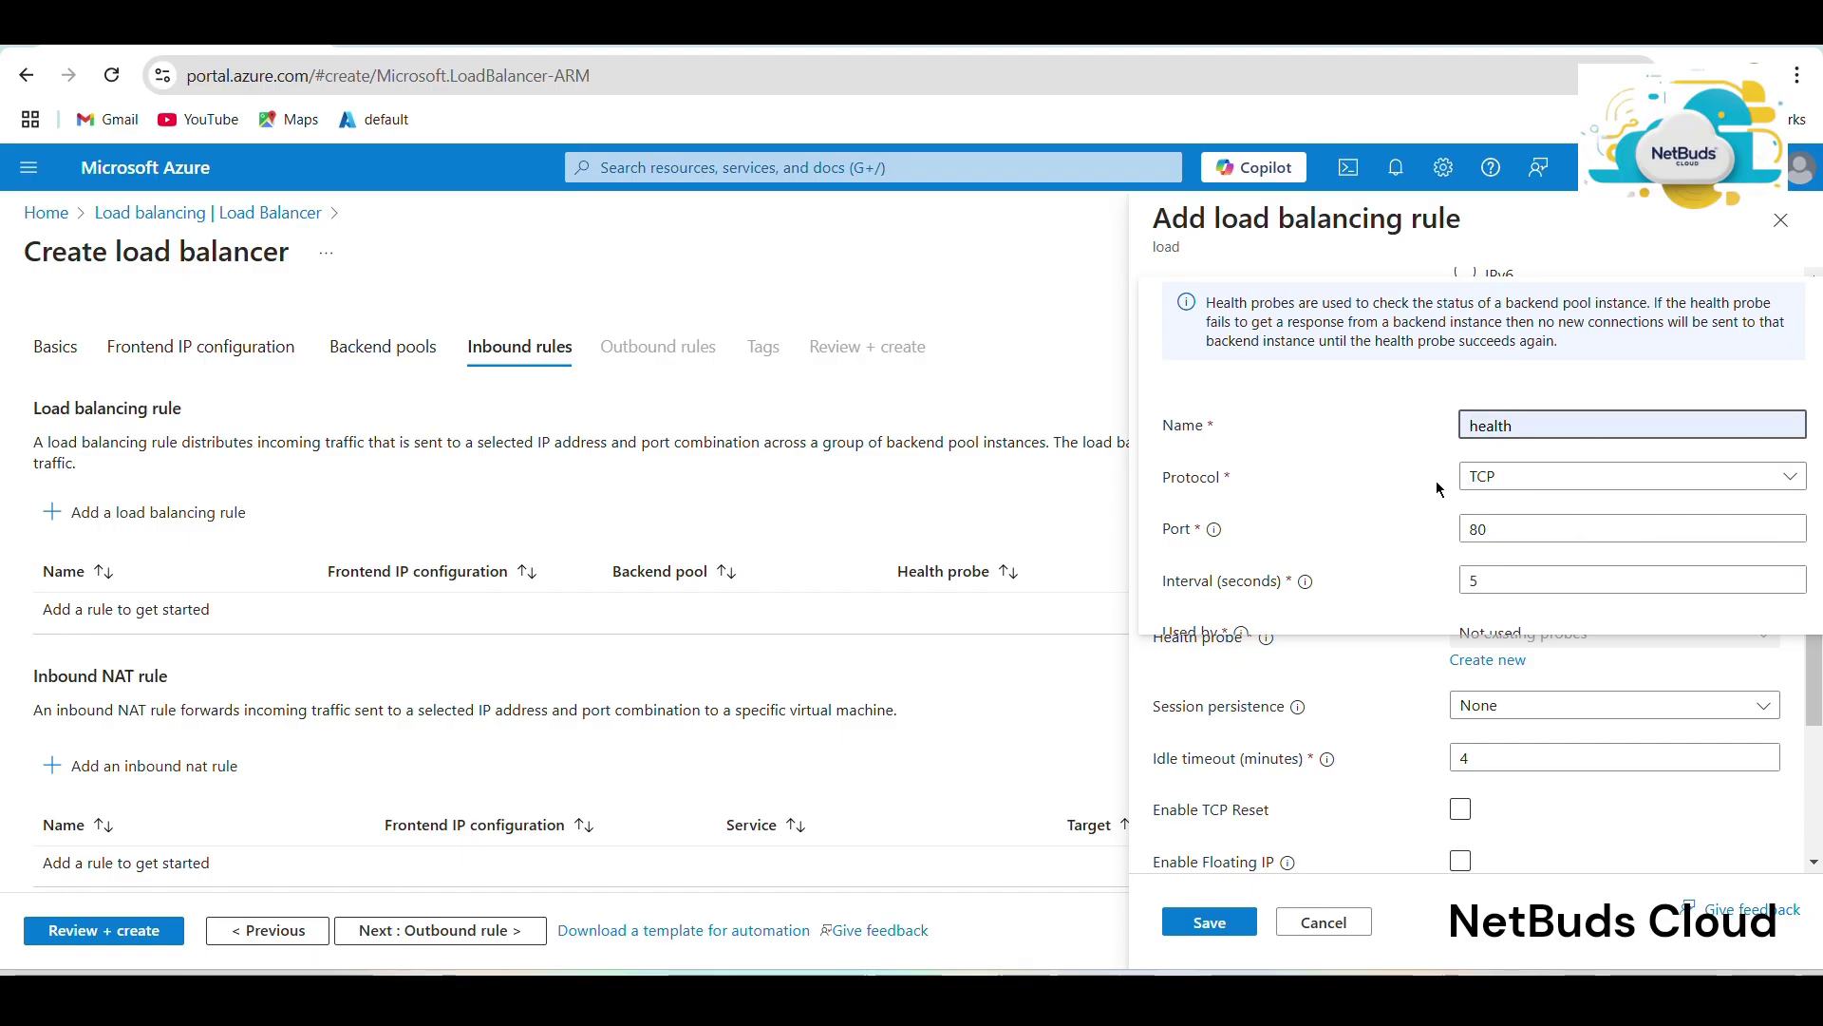
click(1510, 477)
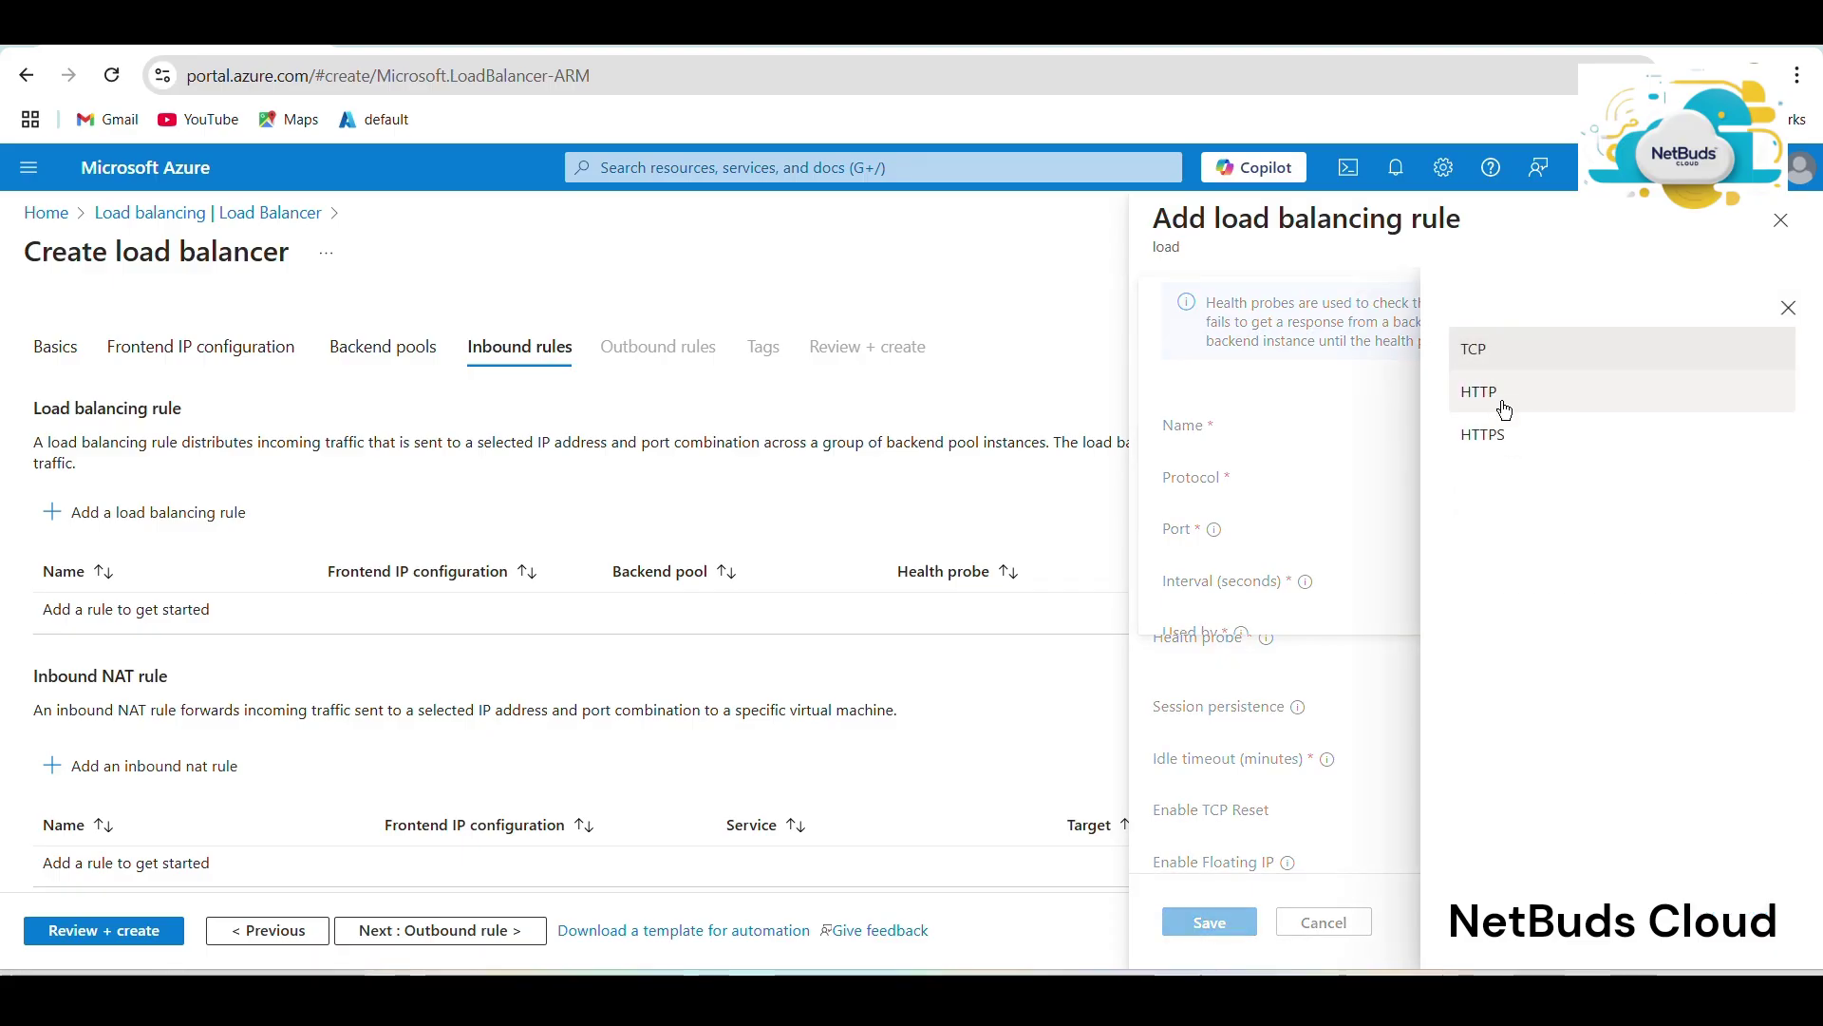
click(1502, 407)
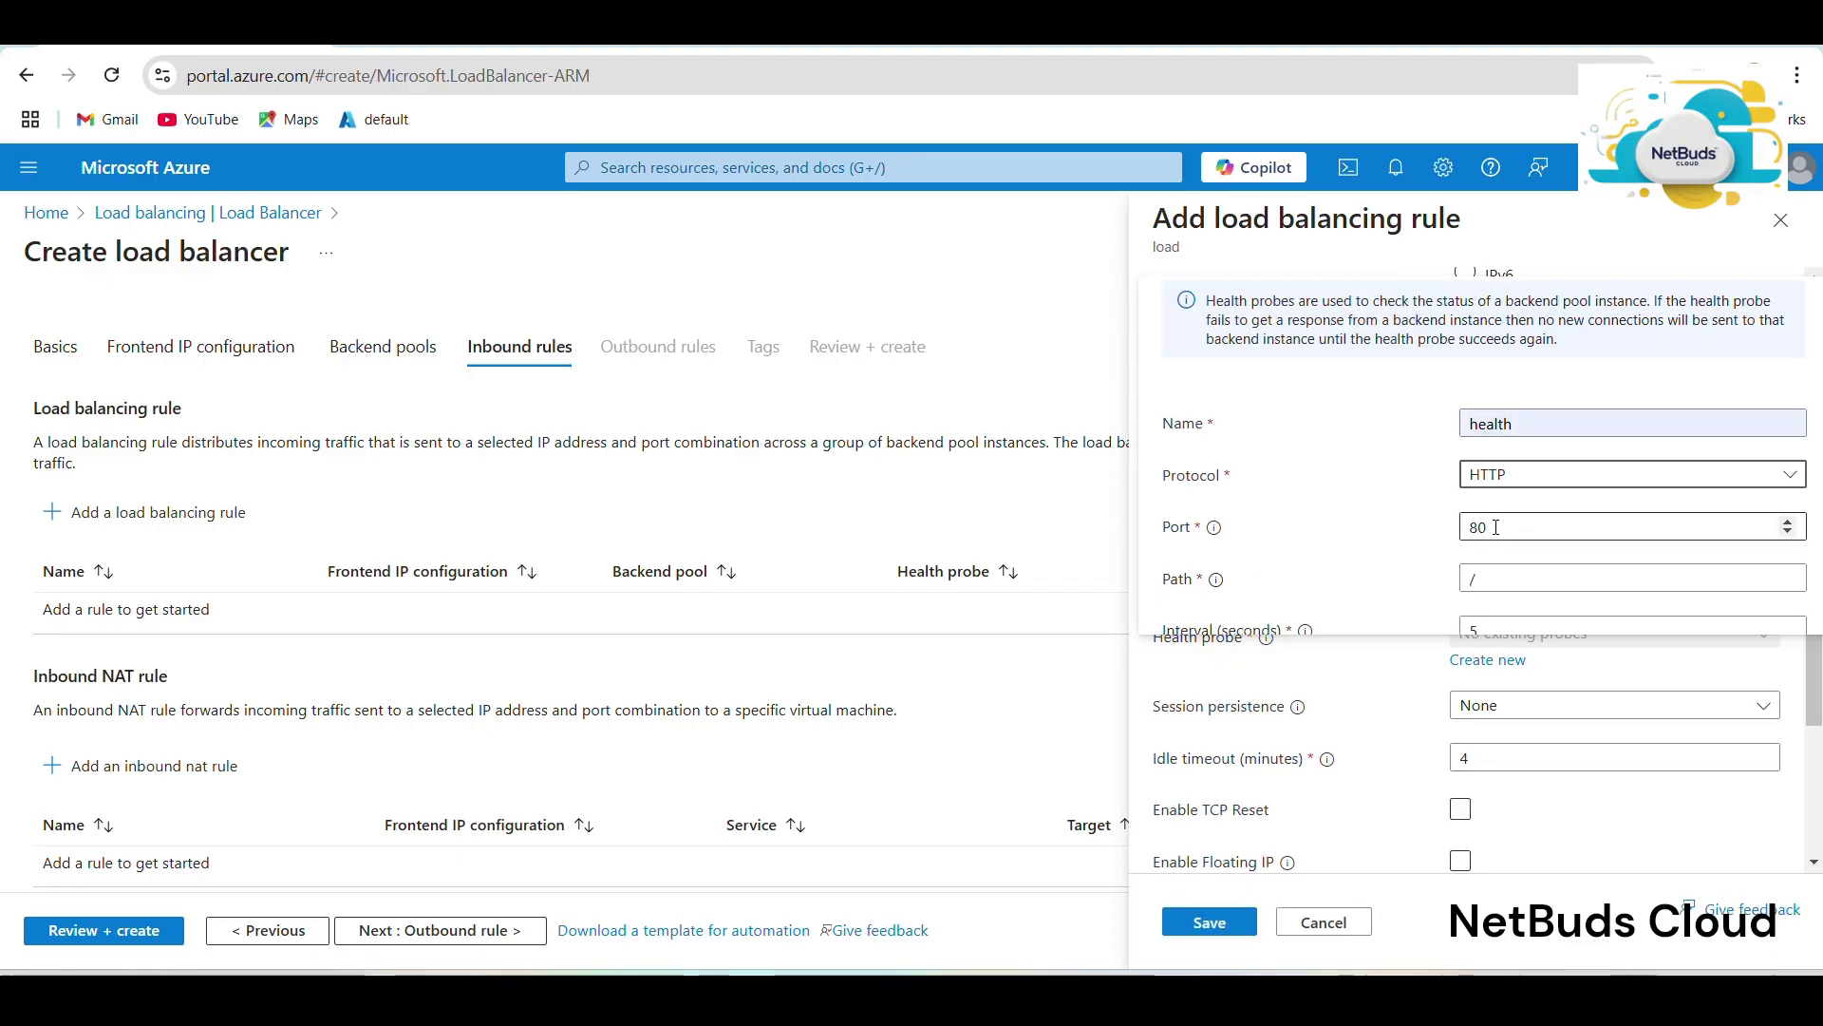
scroll(1496, 527, down, 1)
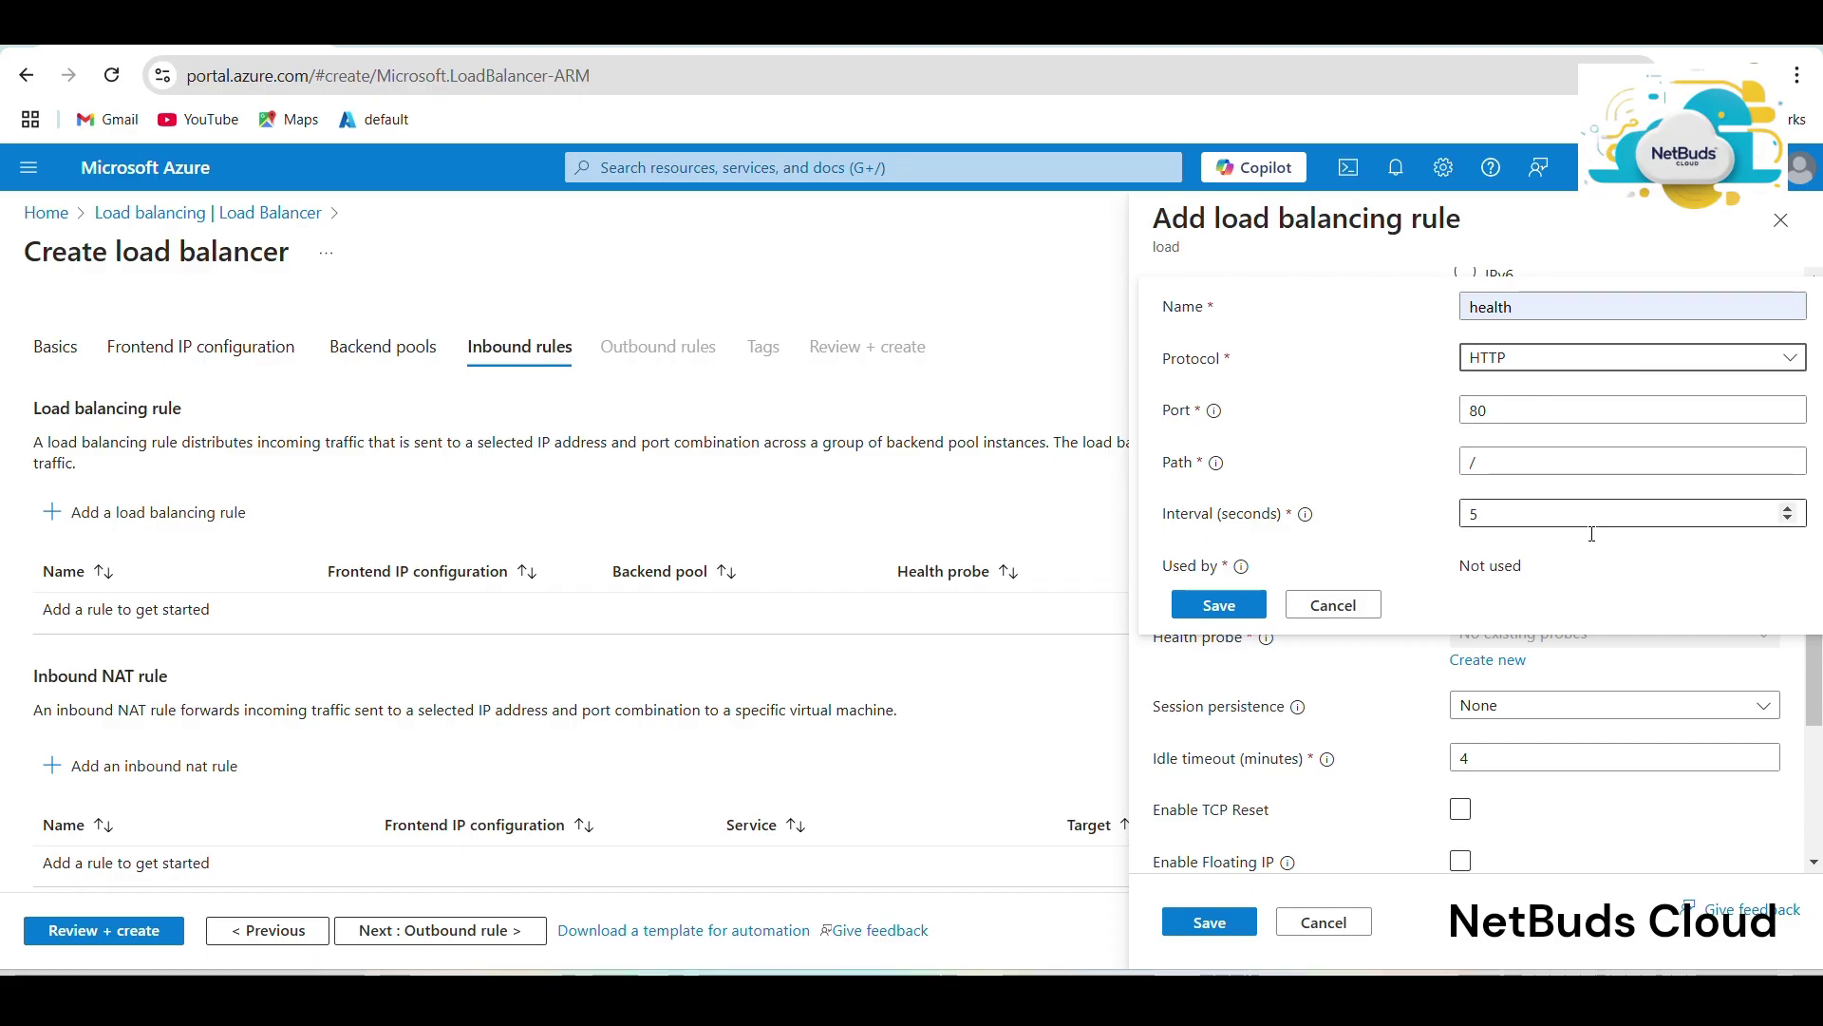
click(1234, 613)
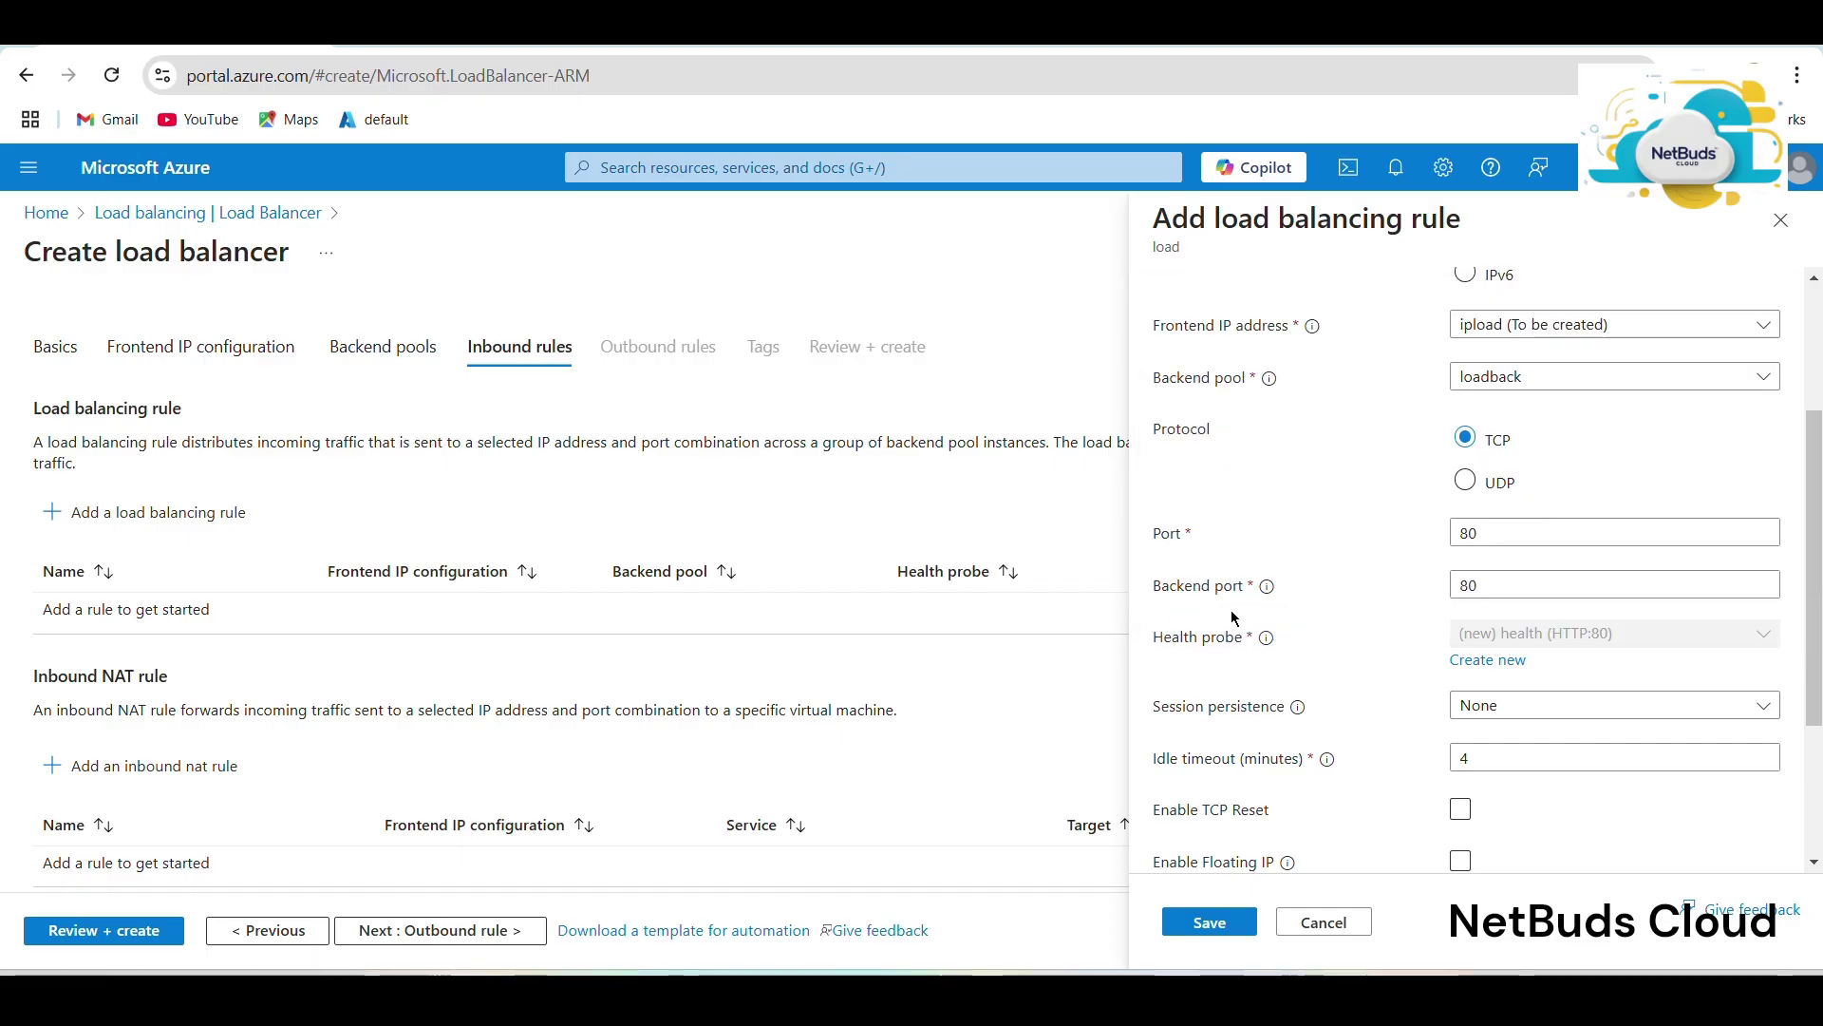
click(1206, 923)
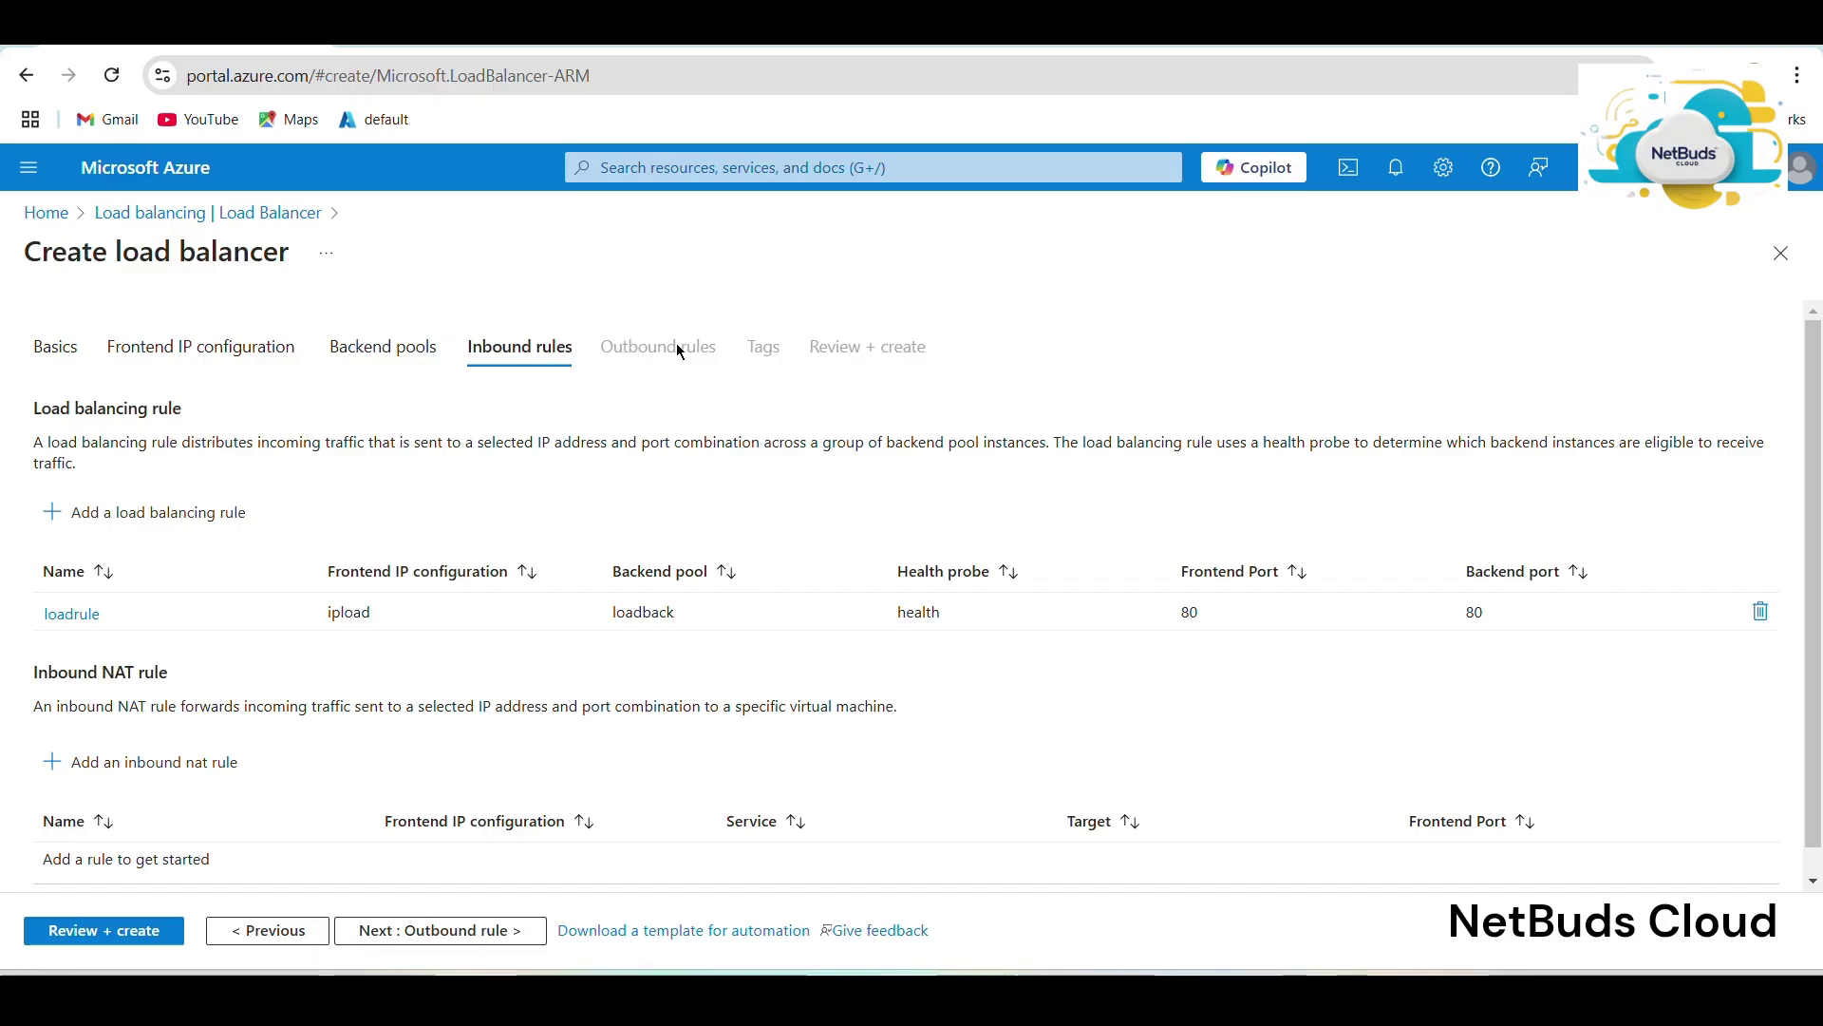
Run Review + create and create the load balancer once validation passes.
click(128, 948)
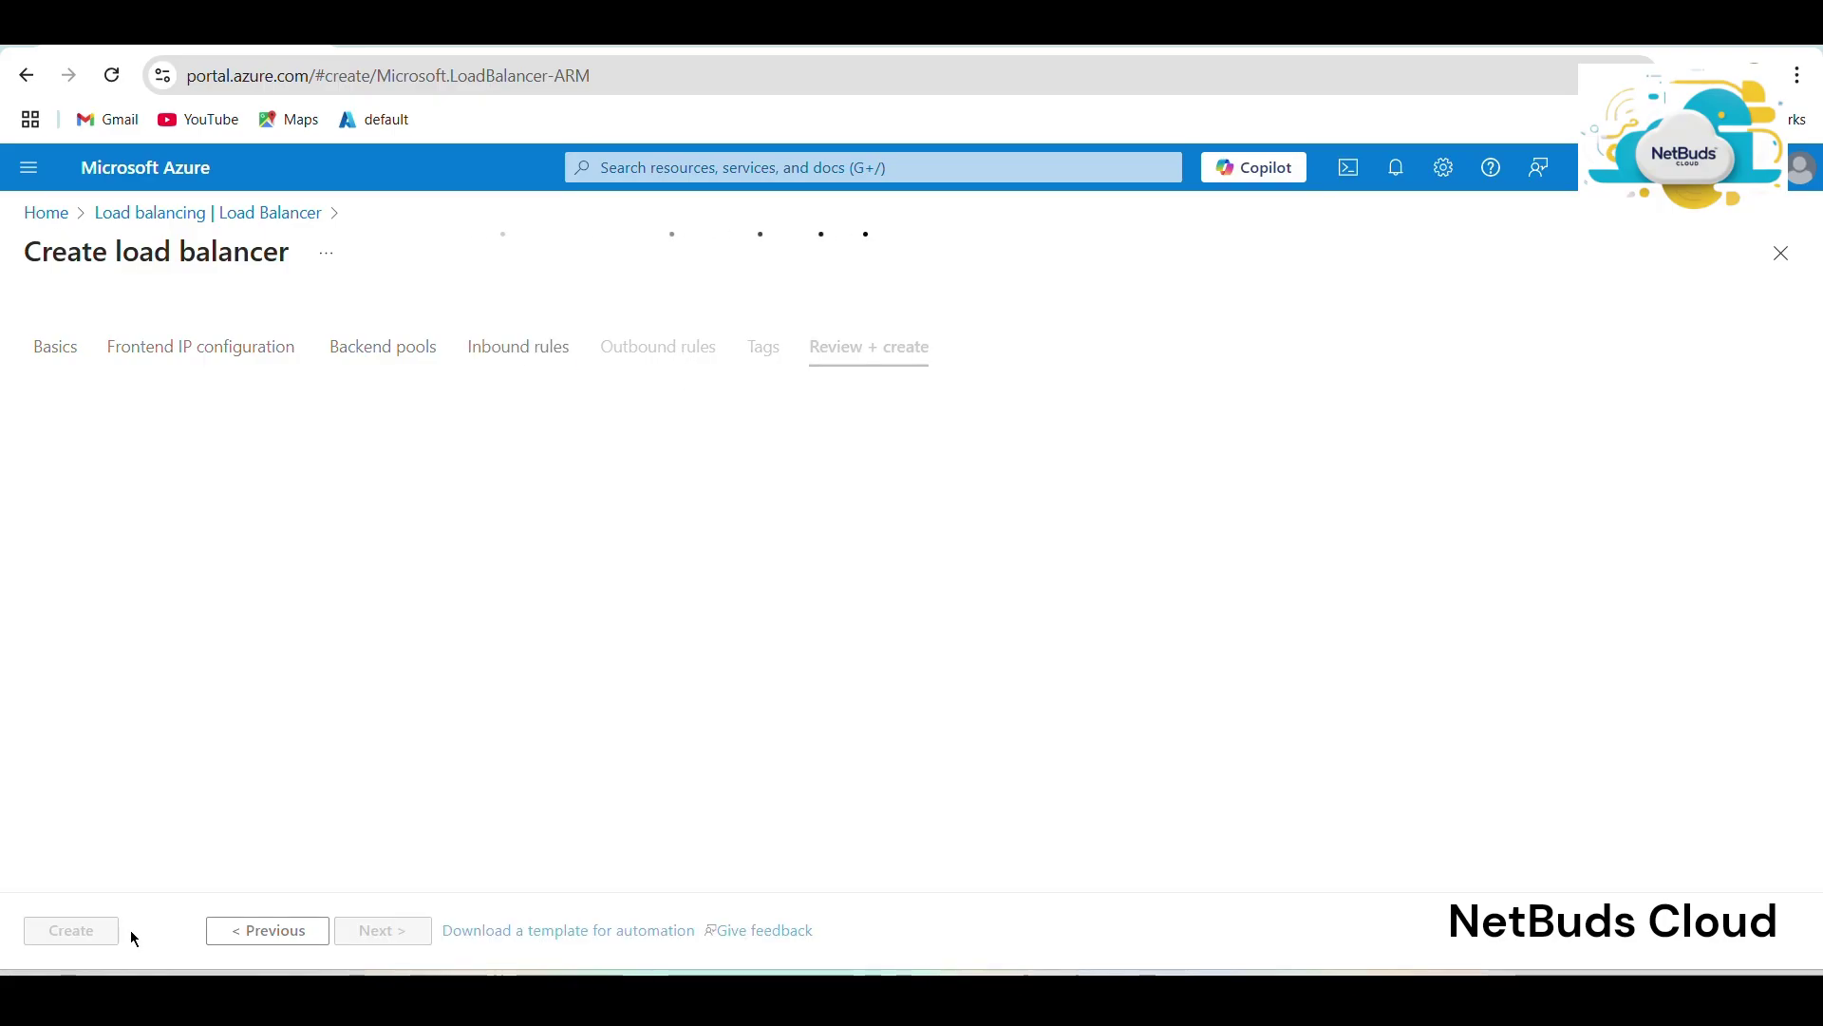
click(41, 932)
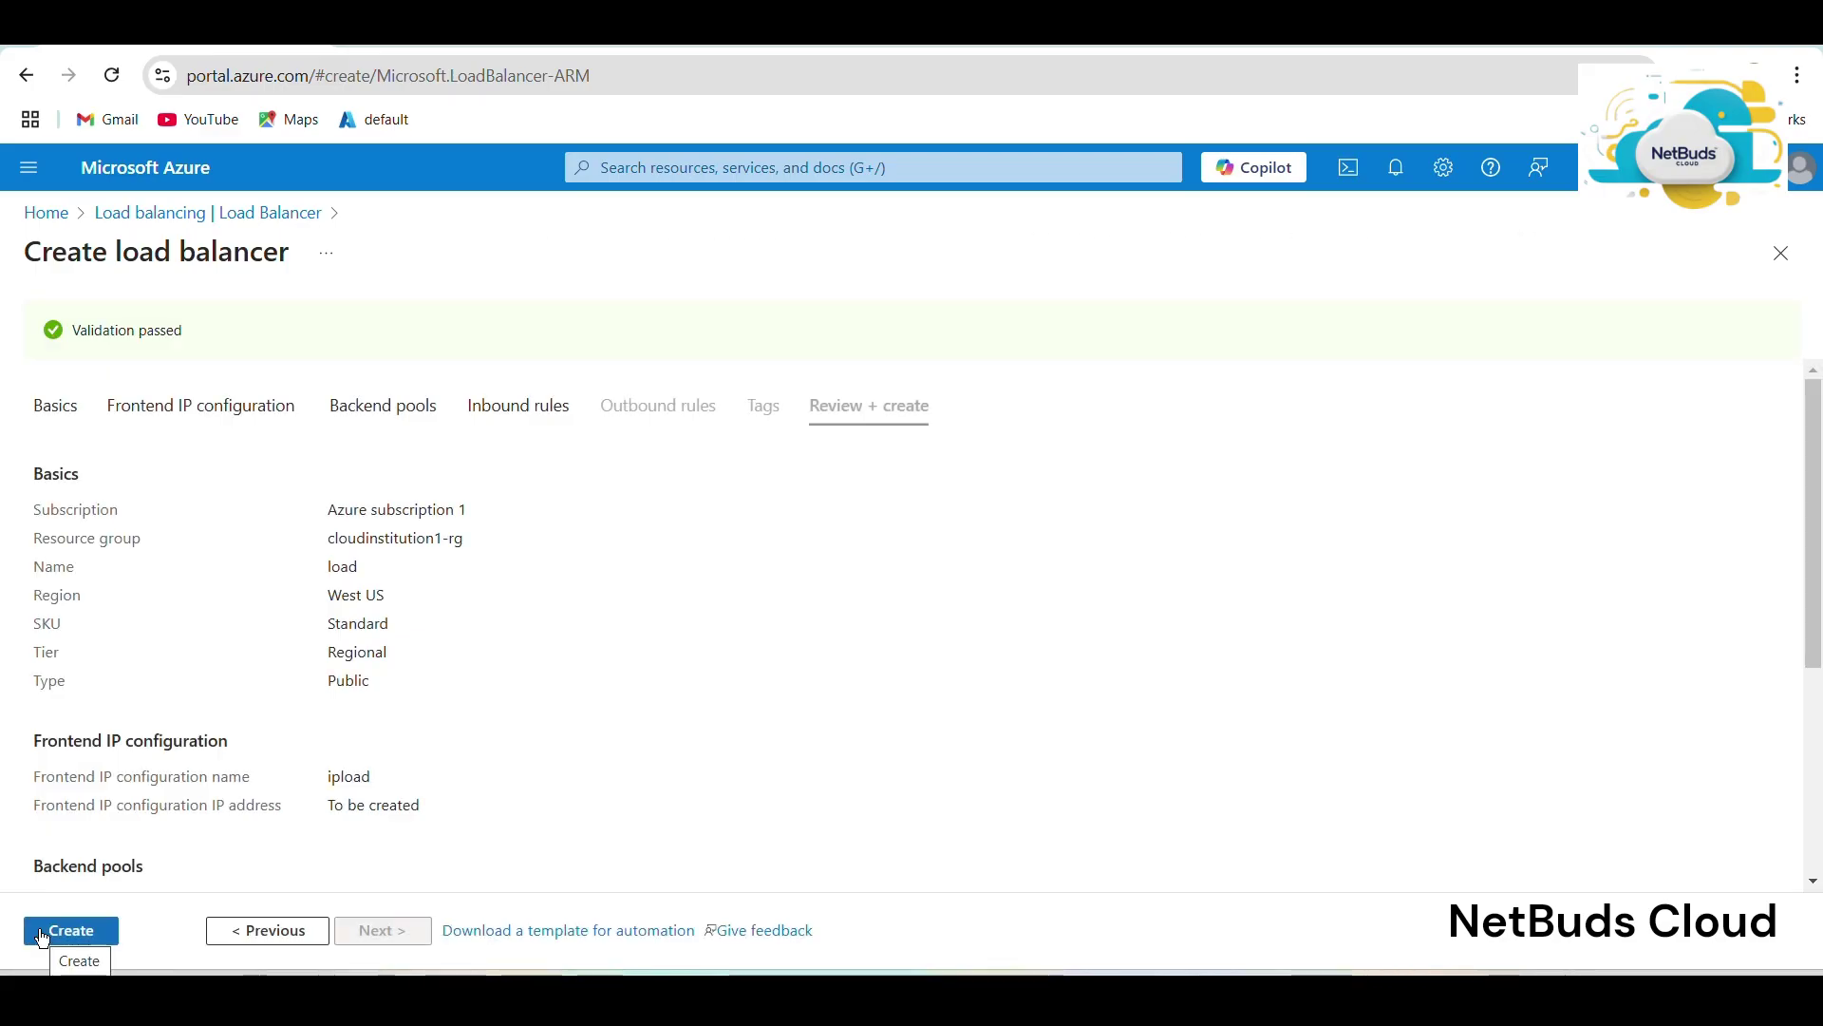
click(42, 938)
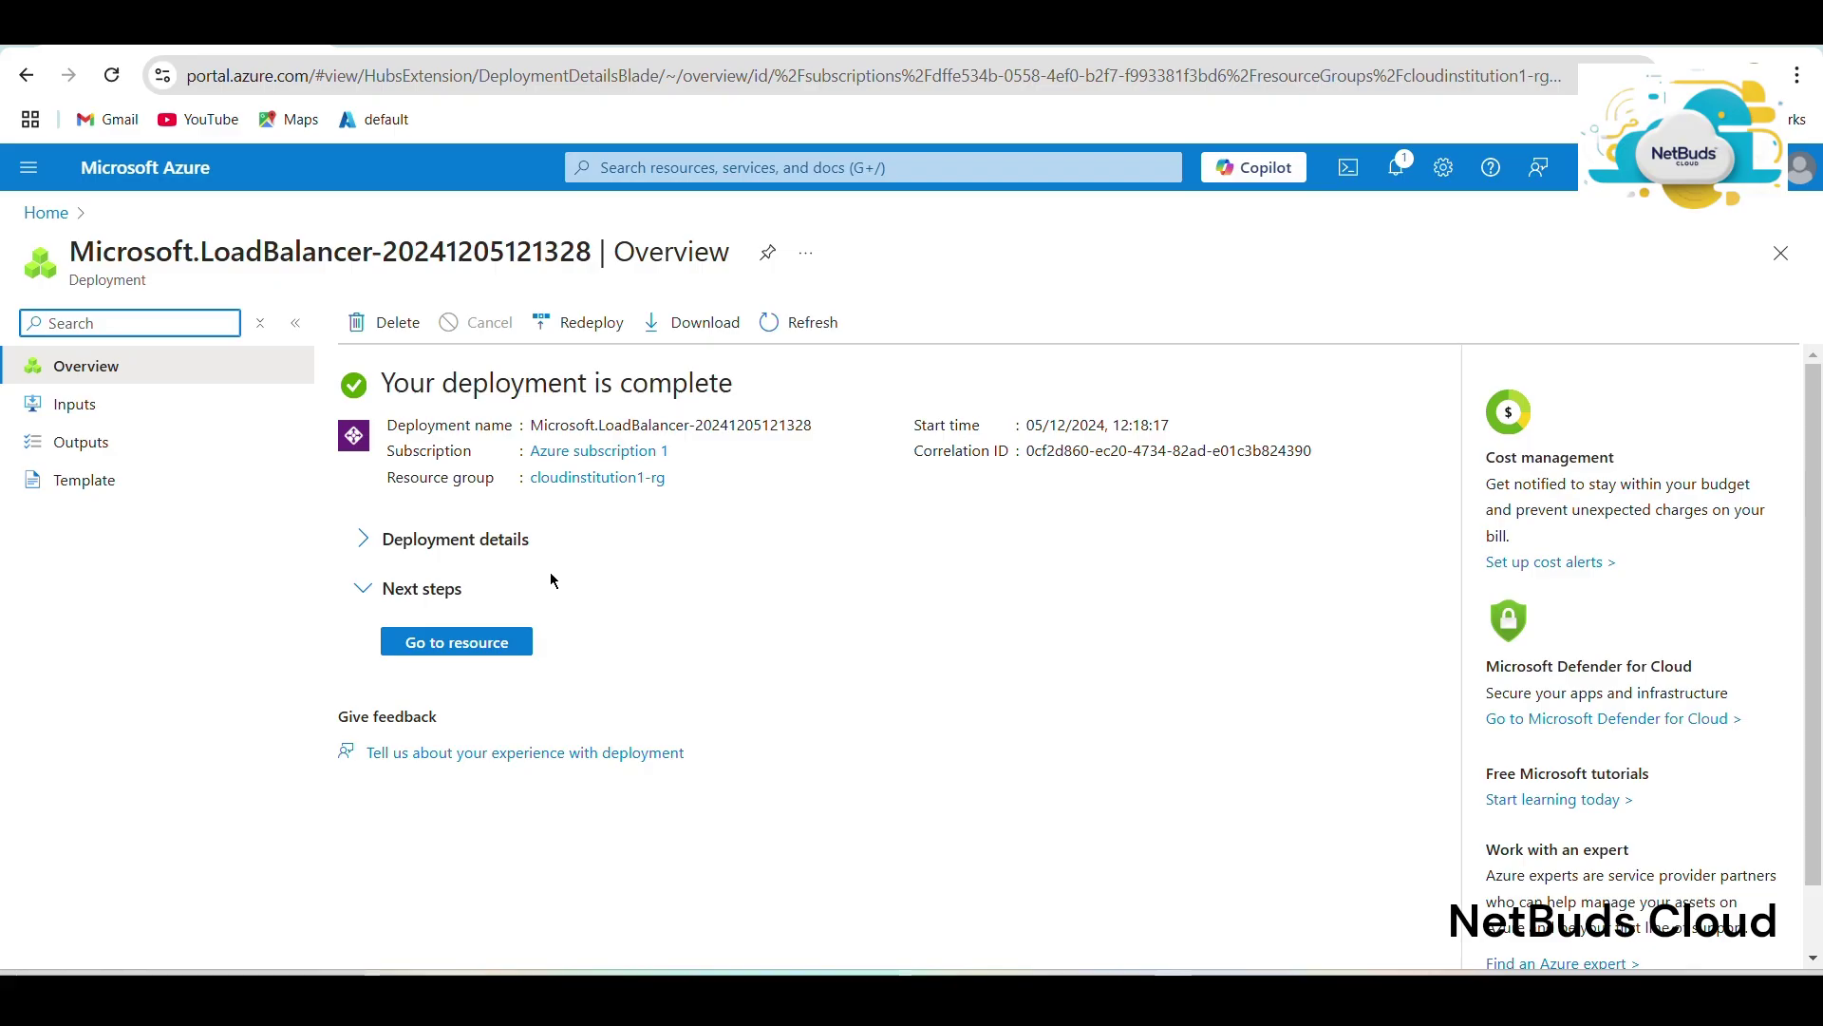
Open the deployed 'load' resource, copy its public IP 40.112.170.48, and open a new tab.
click(479, 646)
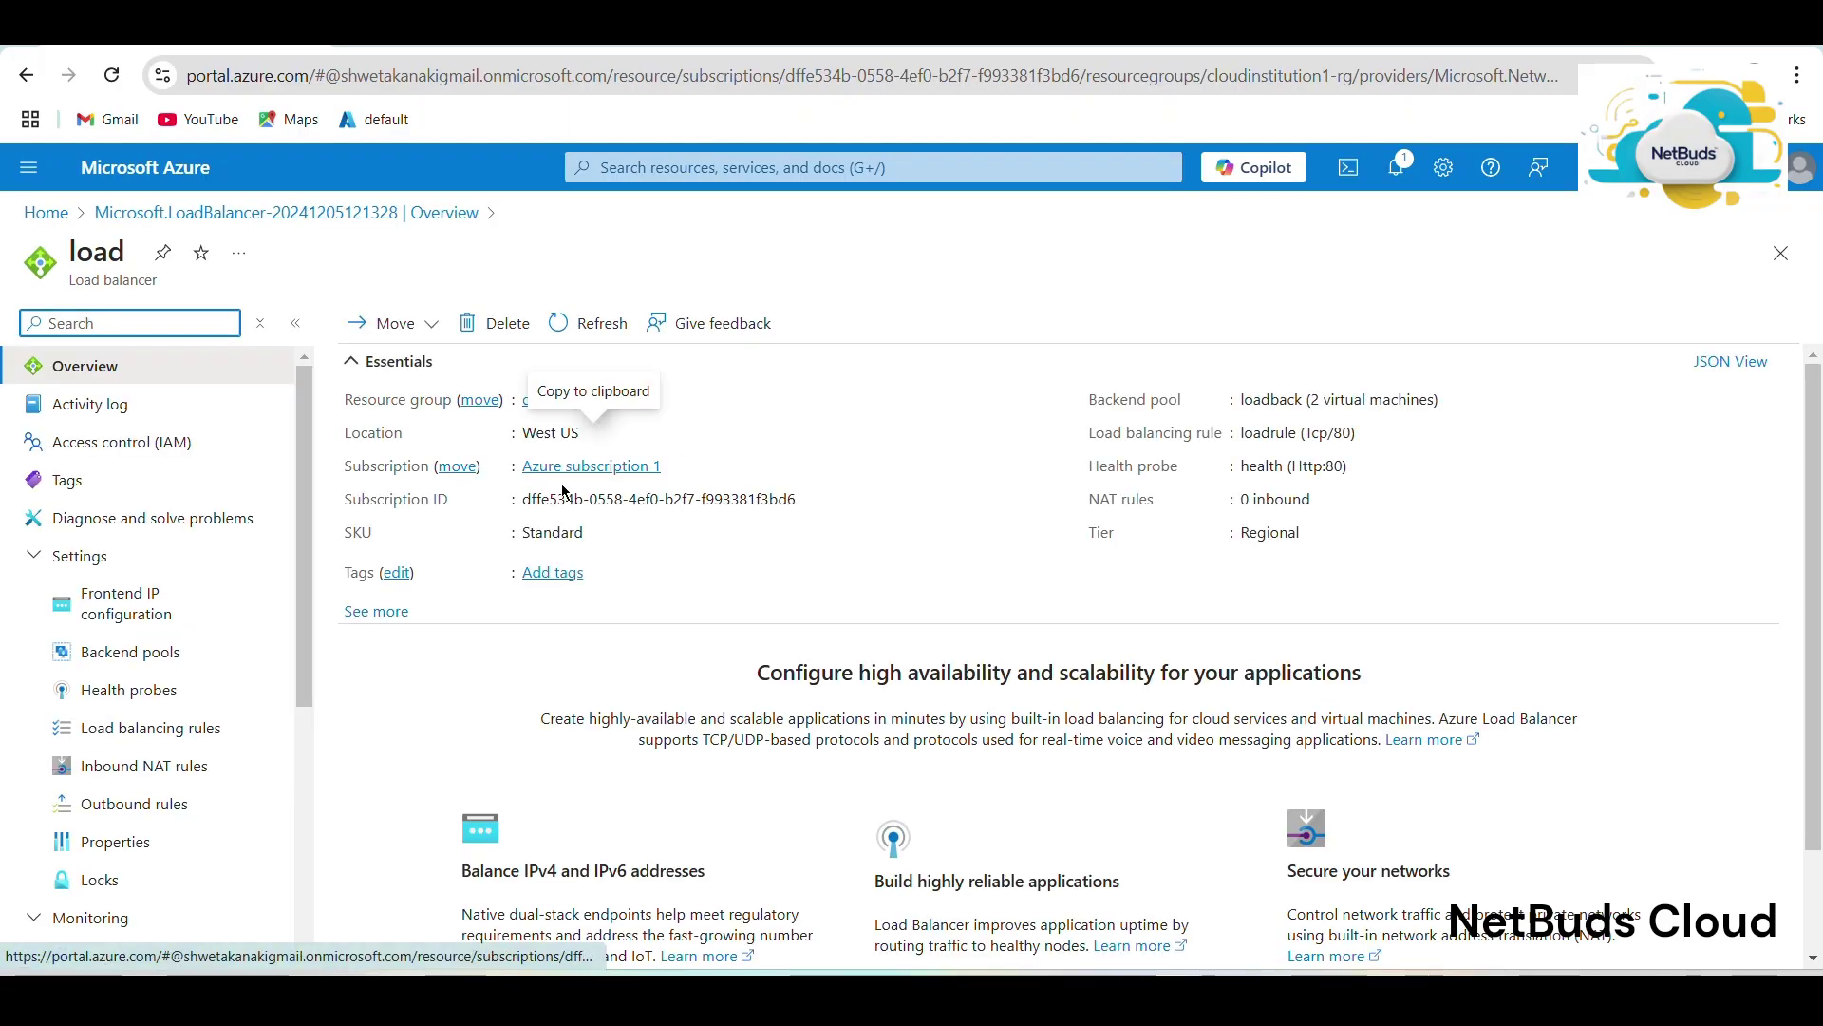
click(404, 620)
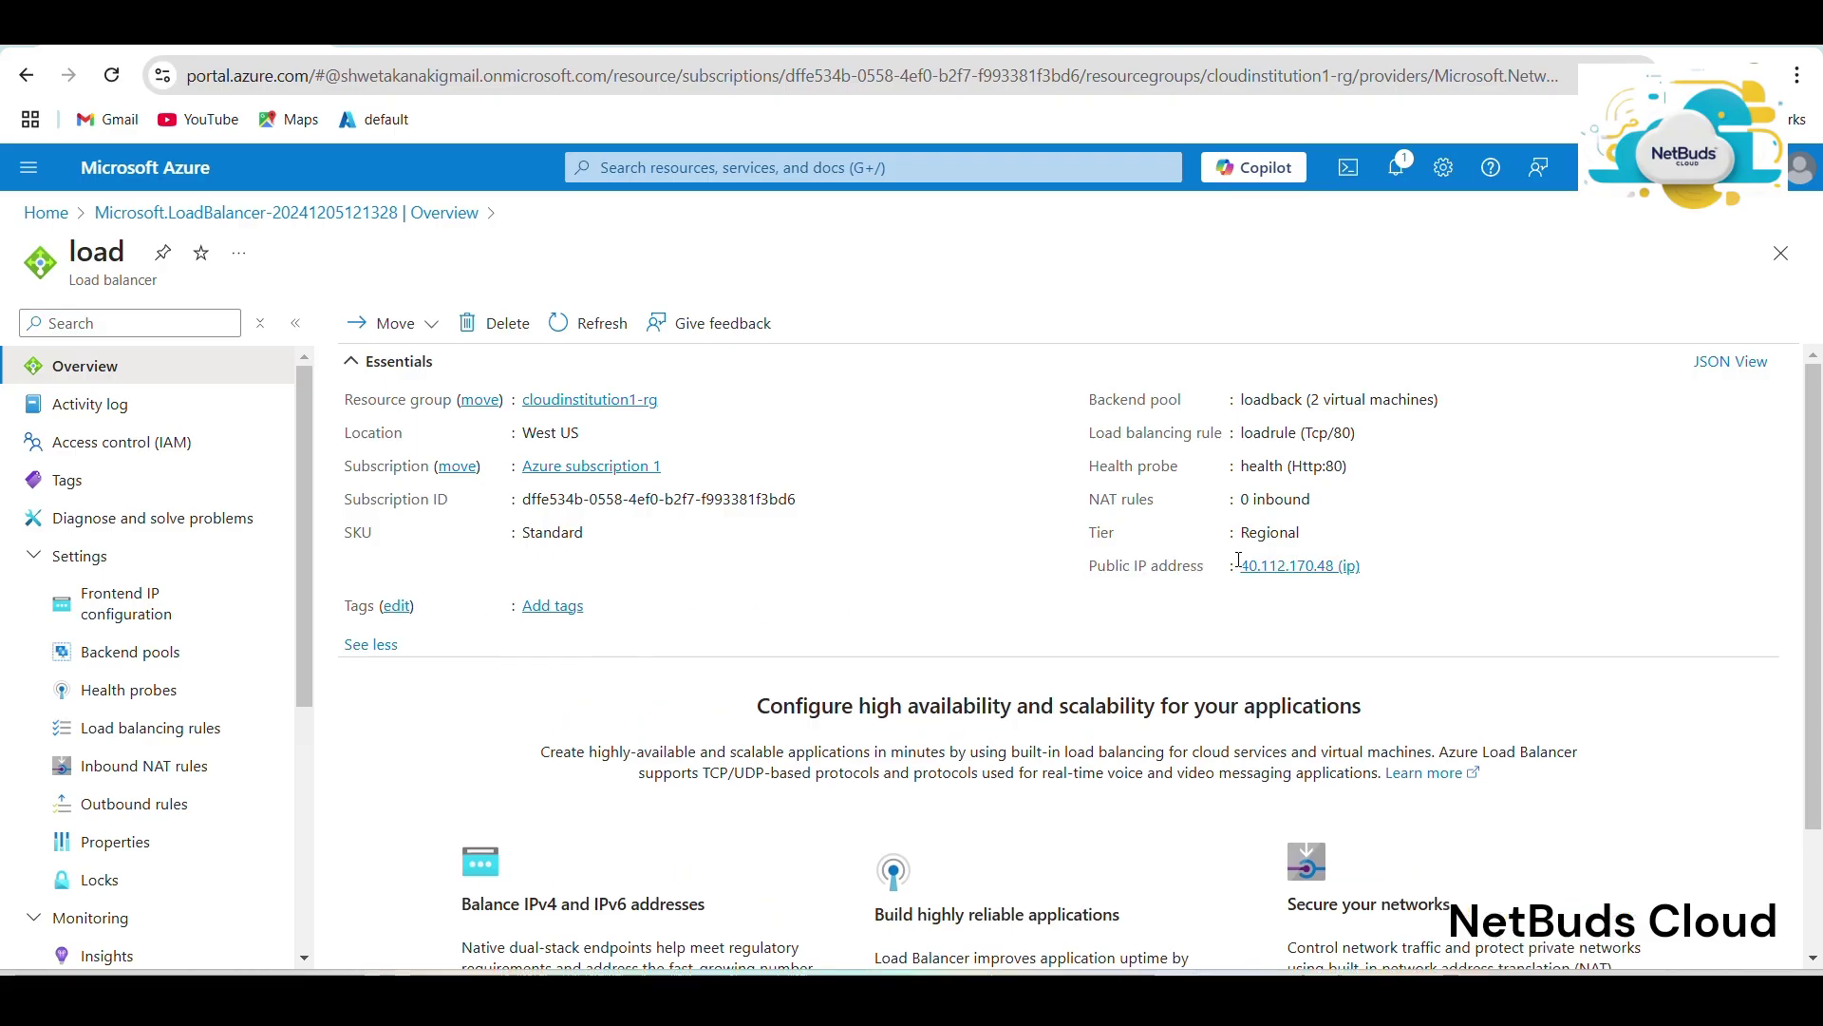
click(1375, 567)
click(355, 29)
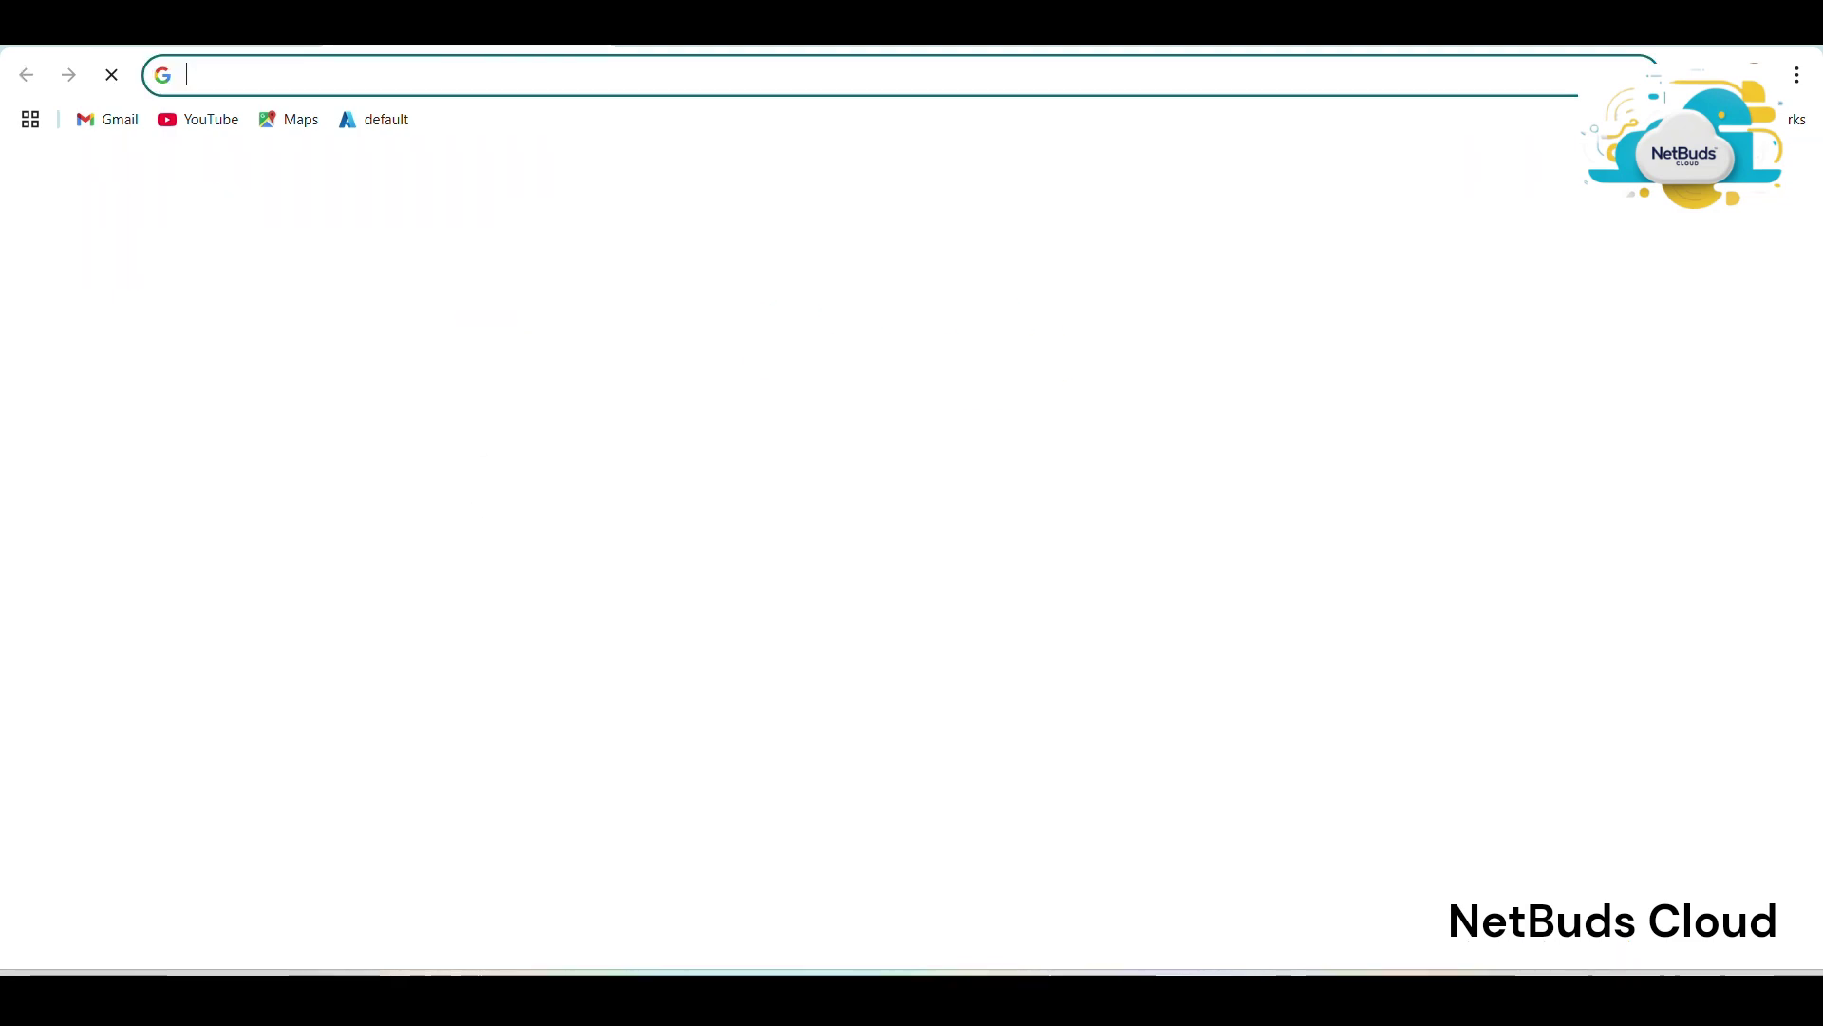
Browse to 40.112.170.48 and screenshot the 'helllo' page that loads.
click(397, 76)
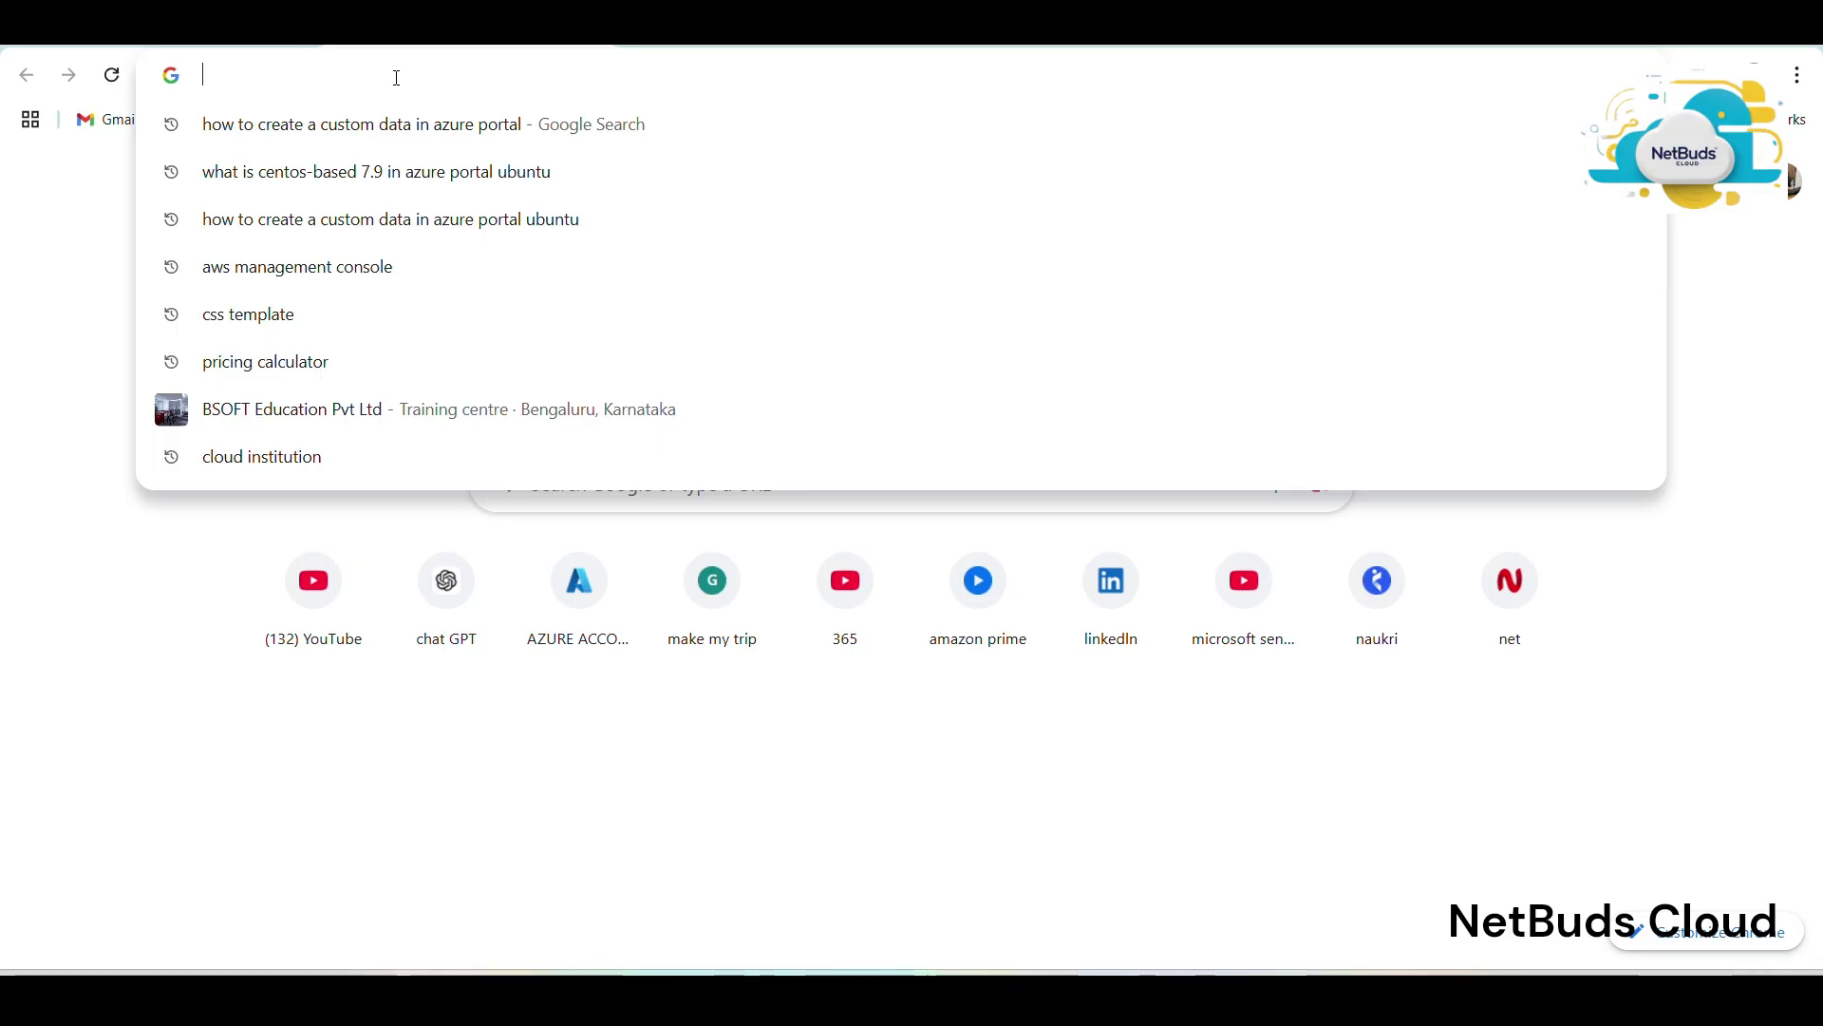
key(ctrl+v)
key(BackSpace)
key(BackSpace)
key(BackSpace)
key(BackSpace)
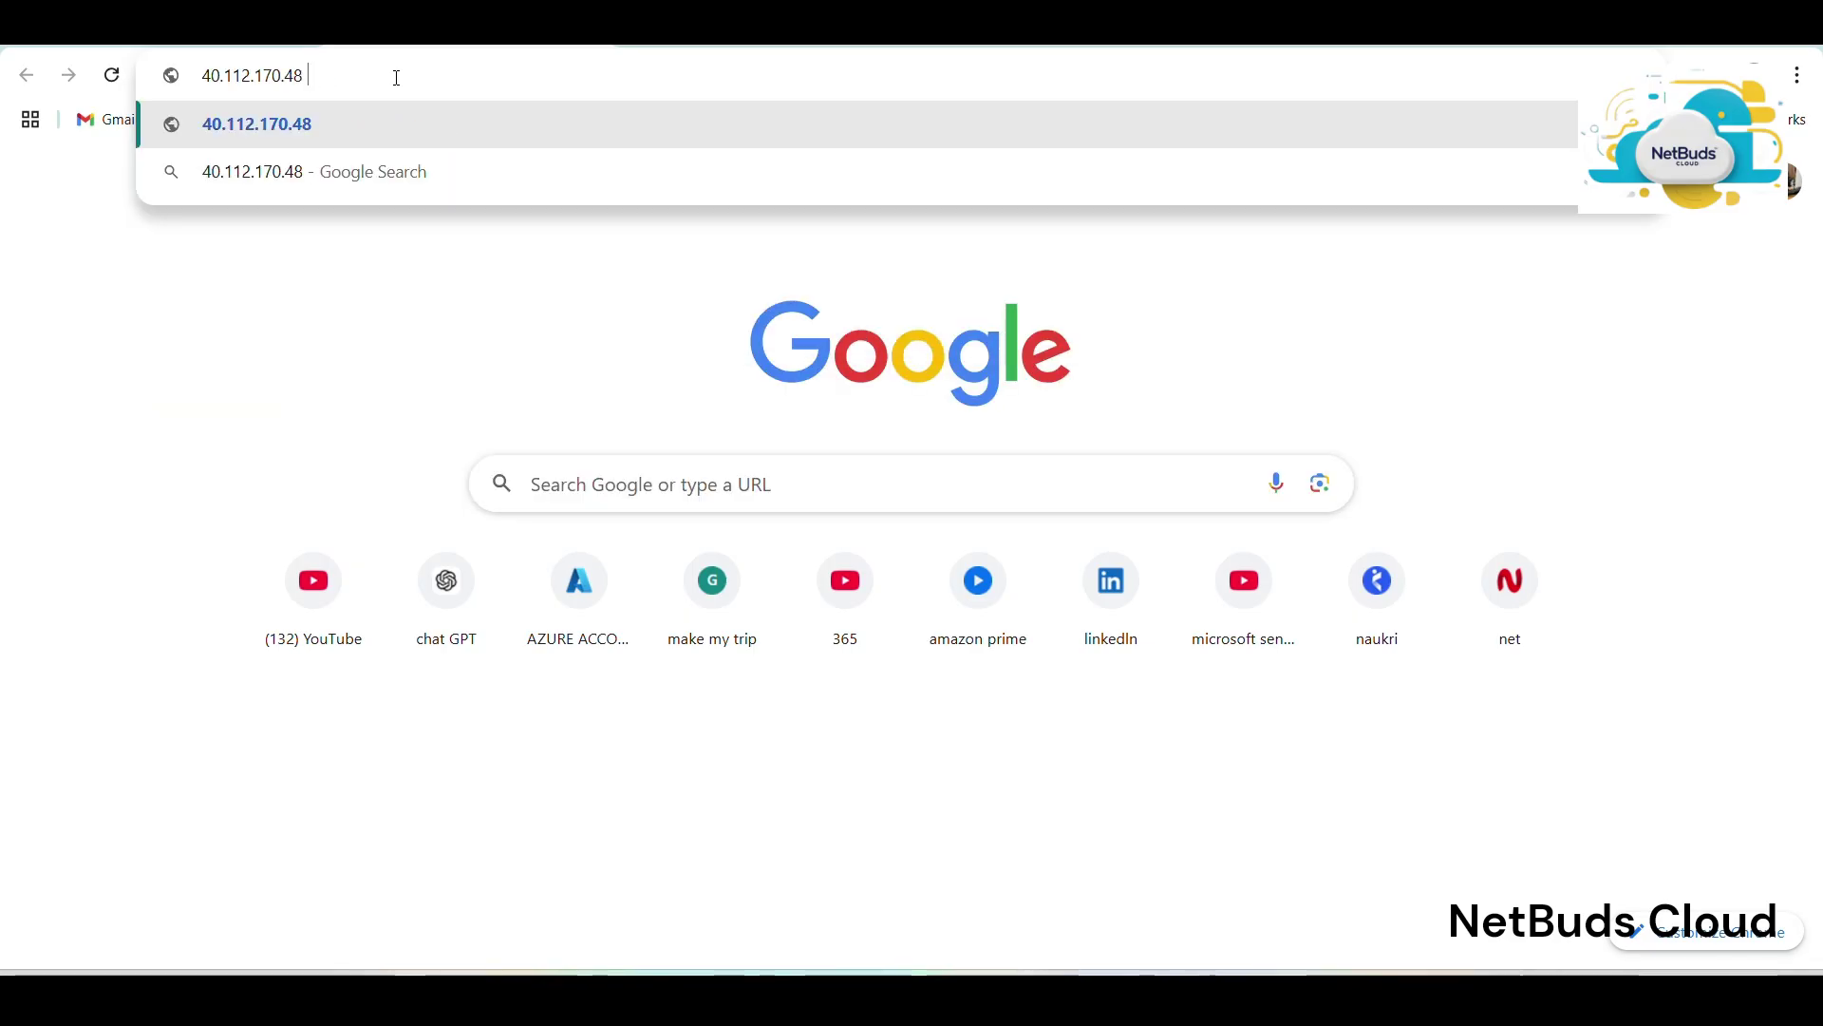
key(Return)
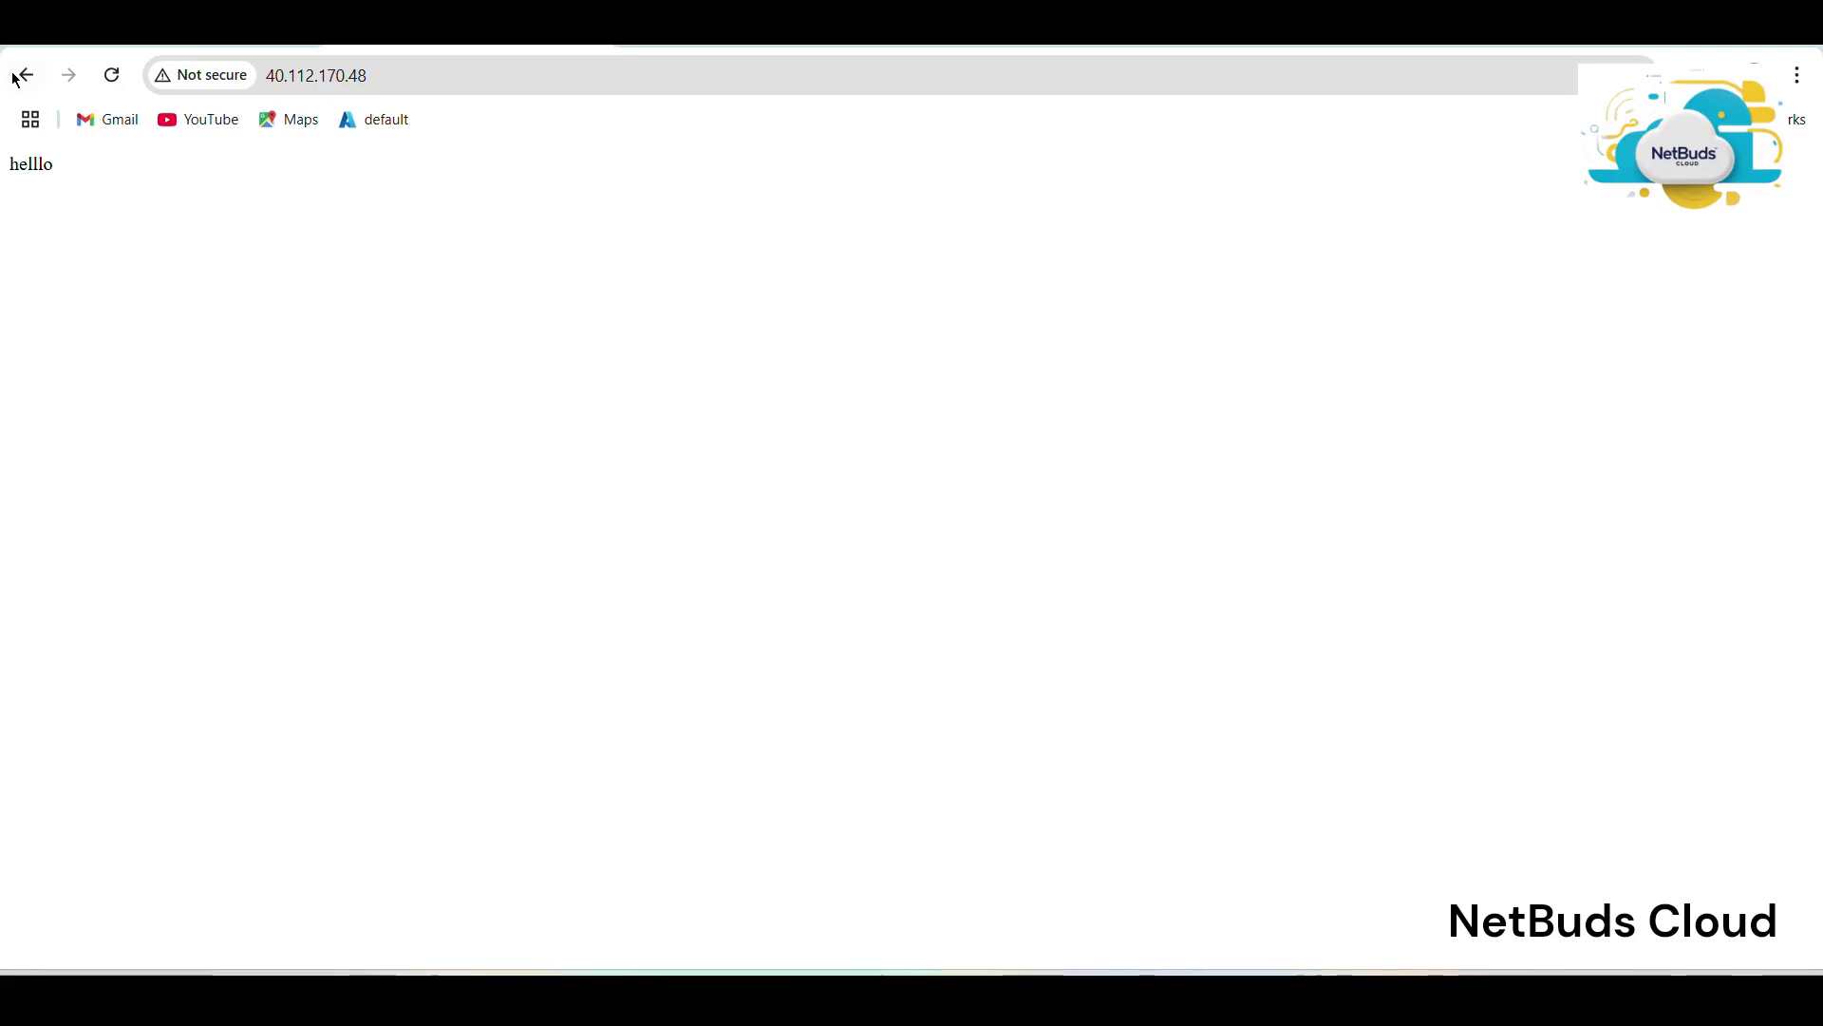
key(super+shift+s)
drag(2, 59, 1818, 371)
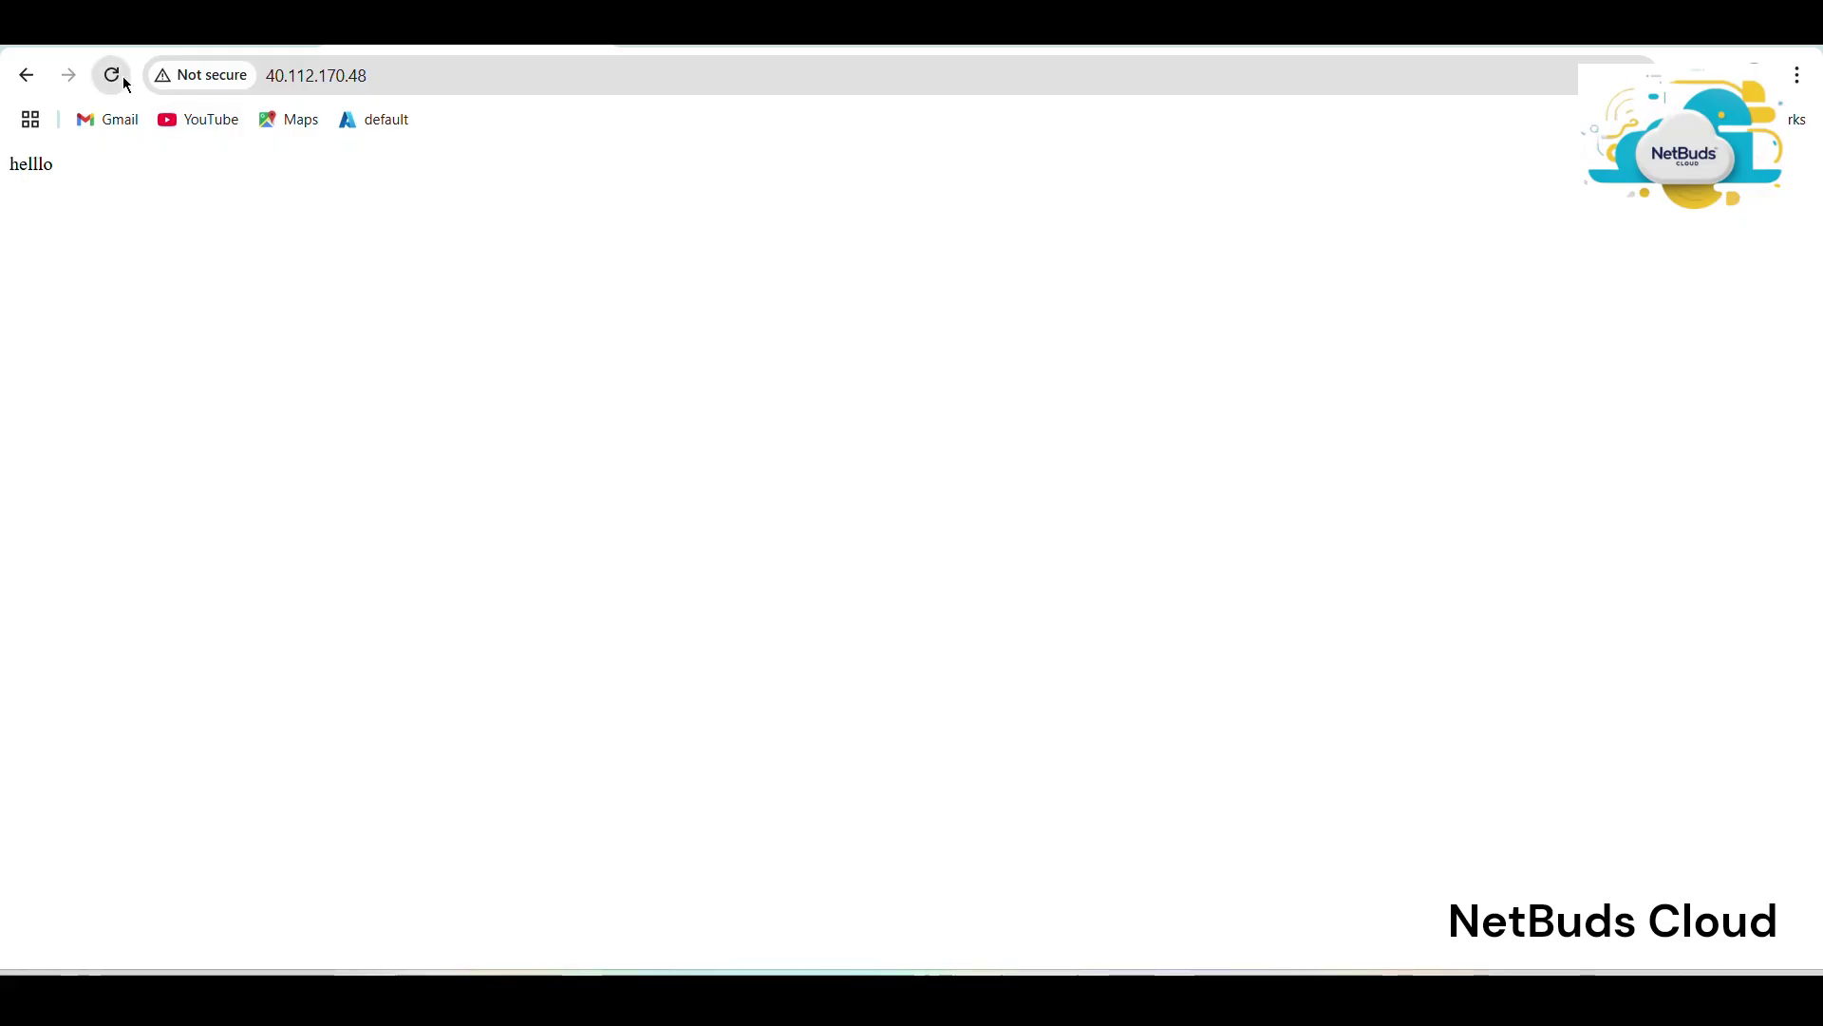
Reload repeatedly, screenshotting the 'hai' page and then the returning 'helllo' page.
click(123, 79)
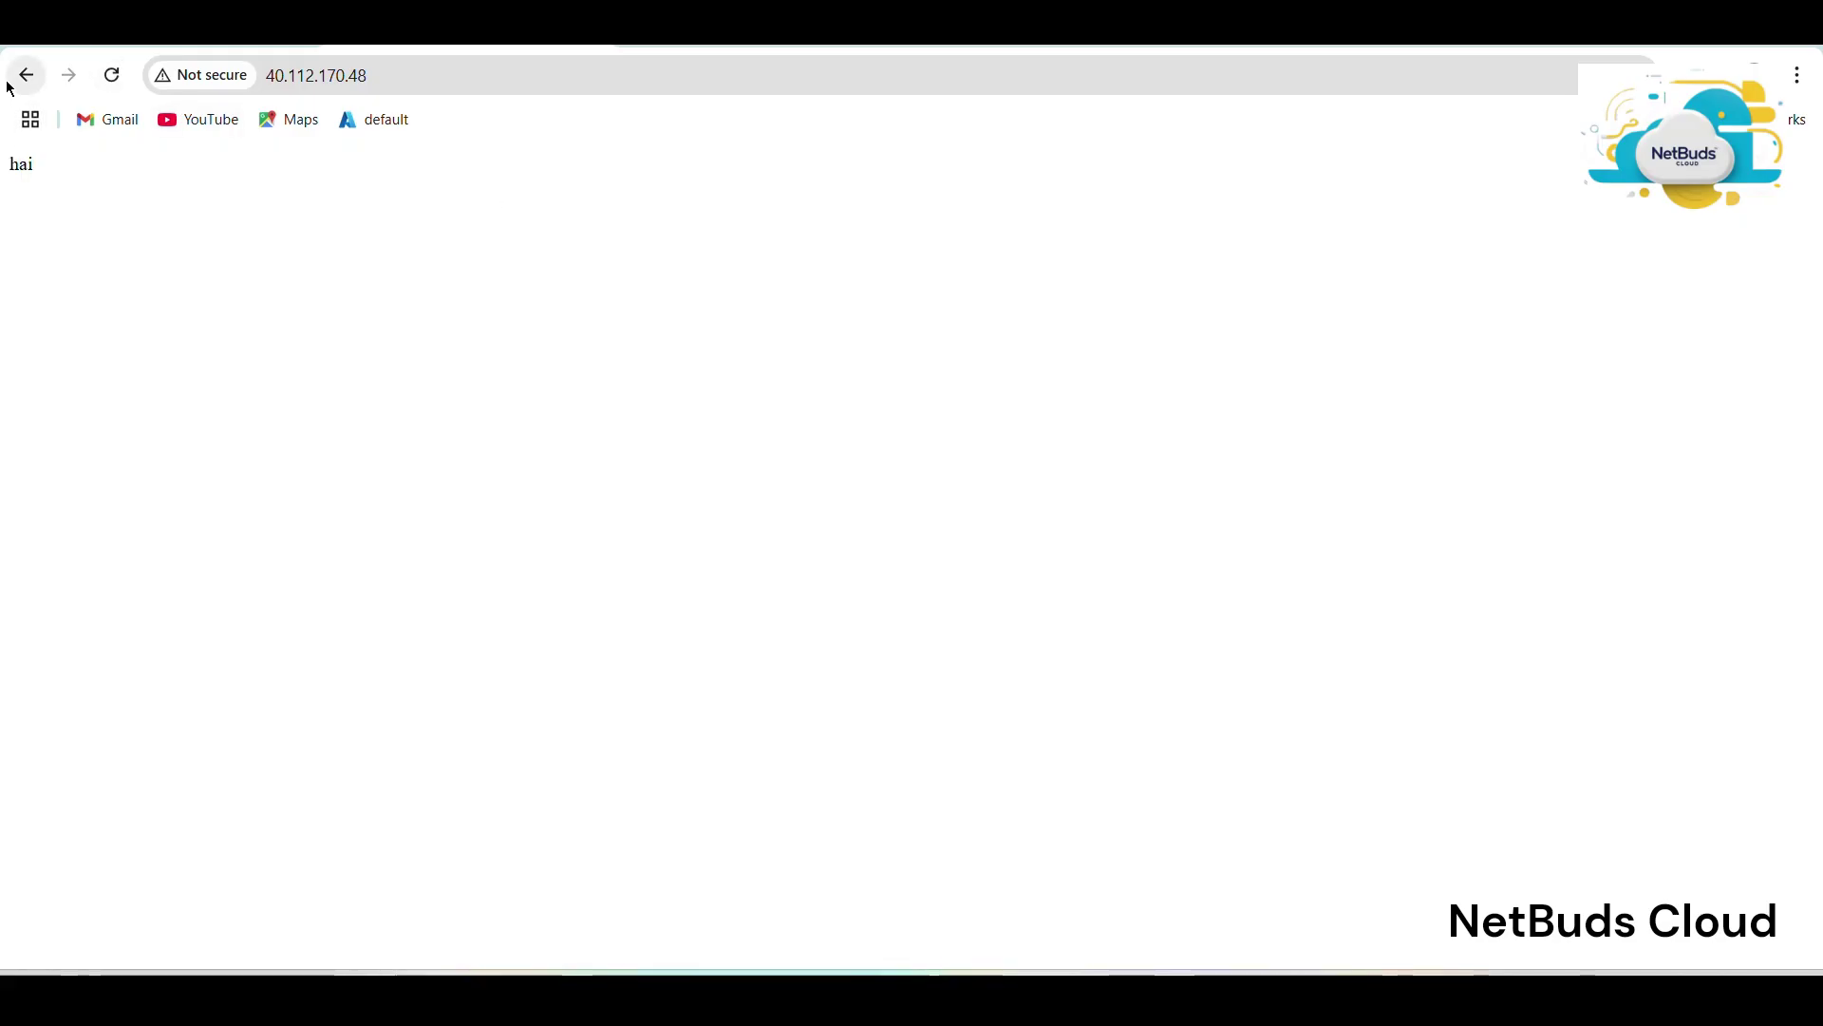
key(super+shift+s)
drag(2, 44, 1819, 390)
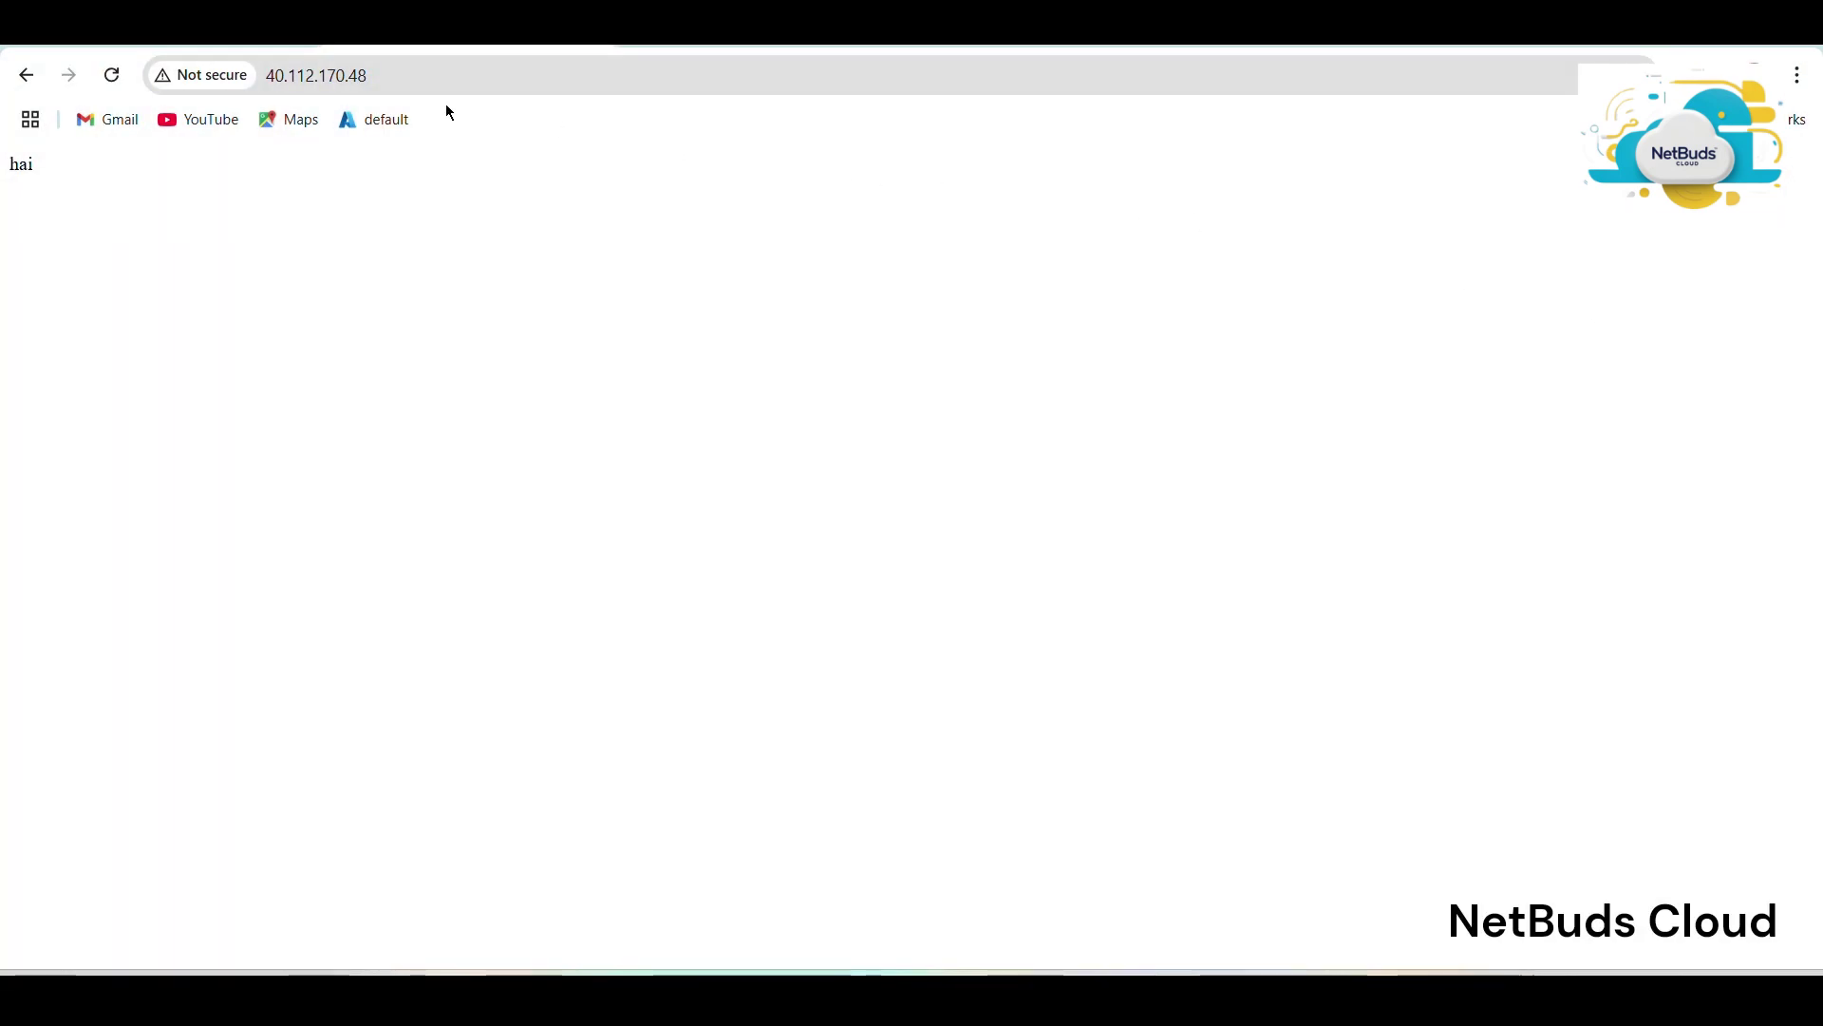
click(100, 78)
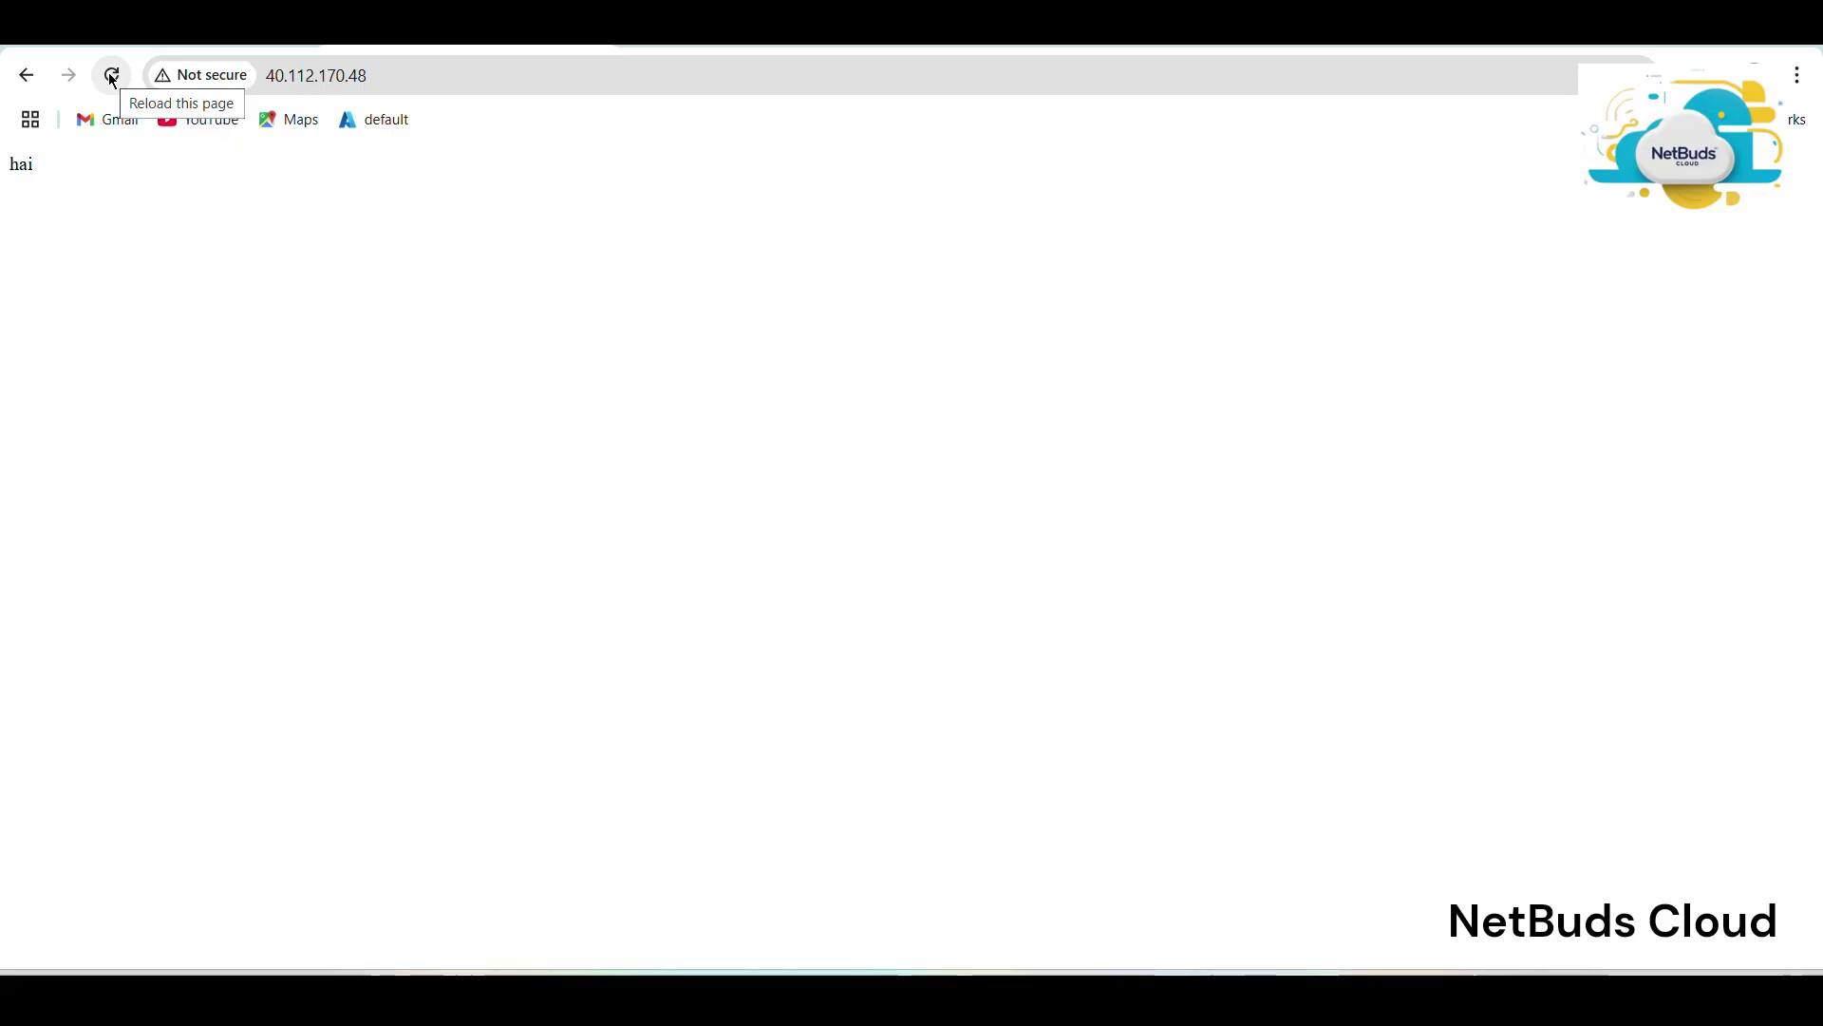
click(112, 78)
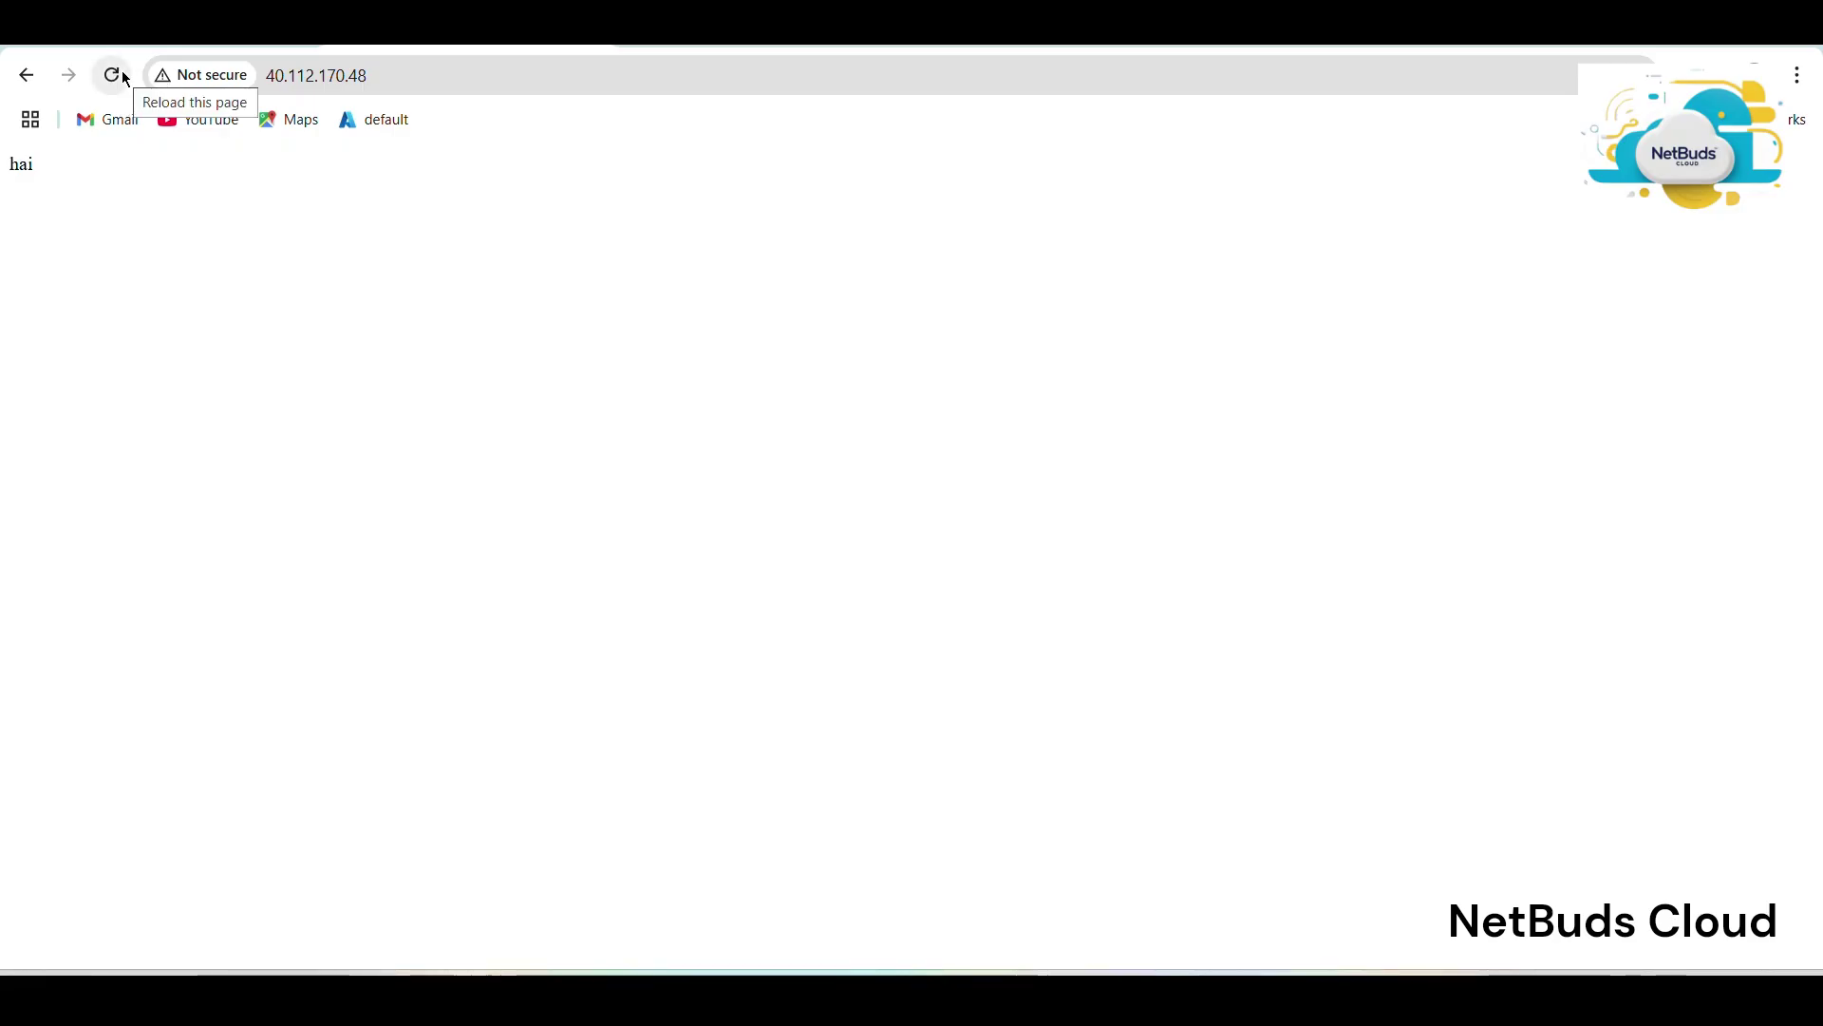
click(114, 76)
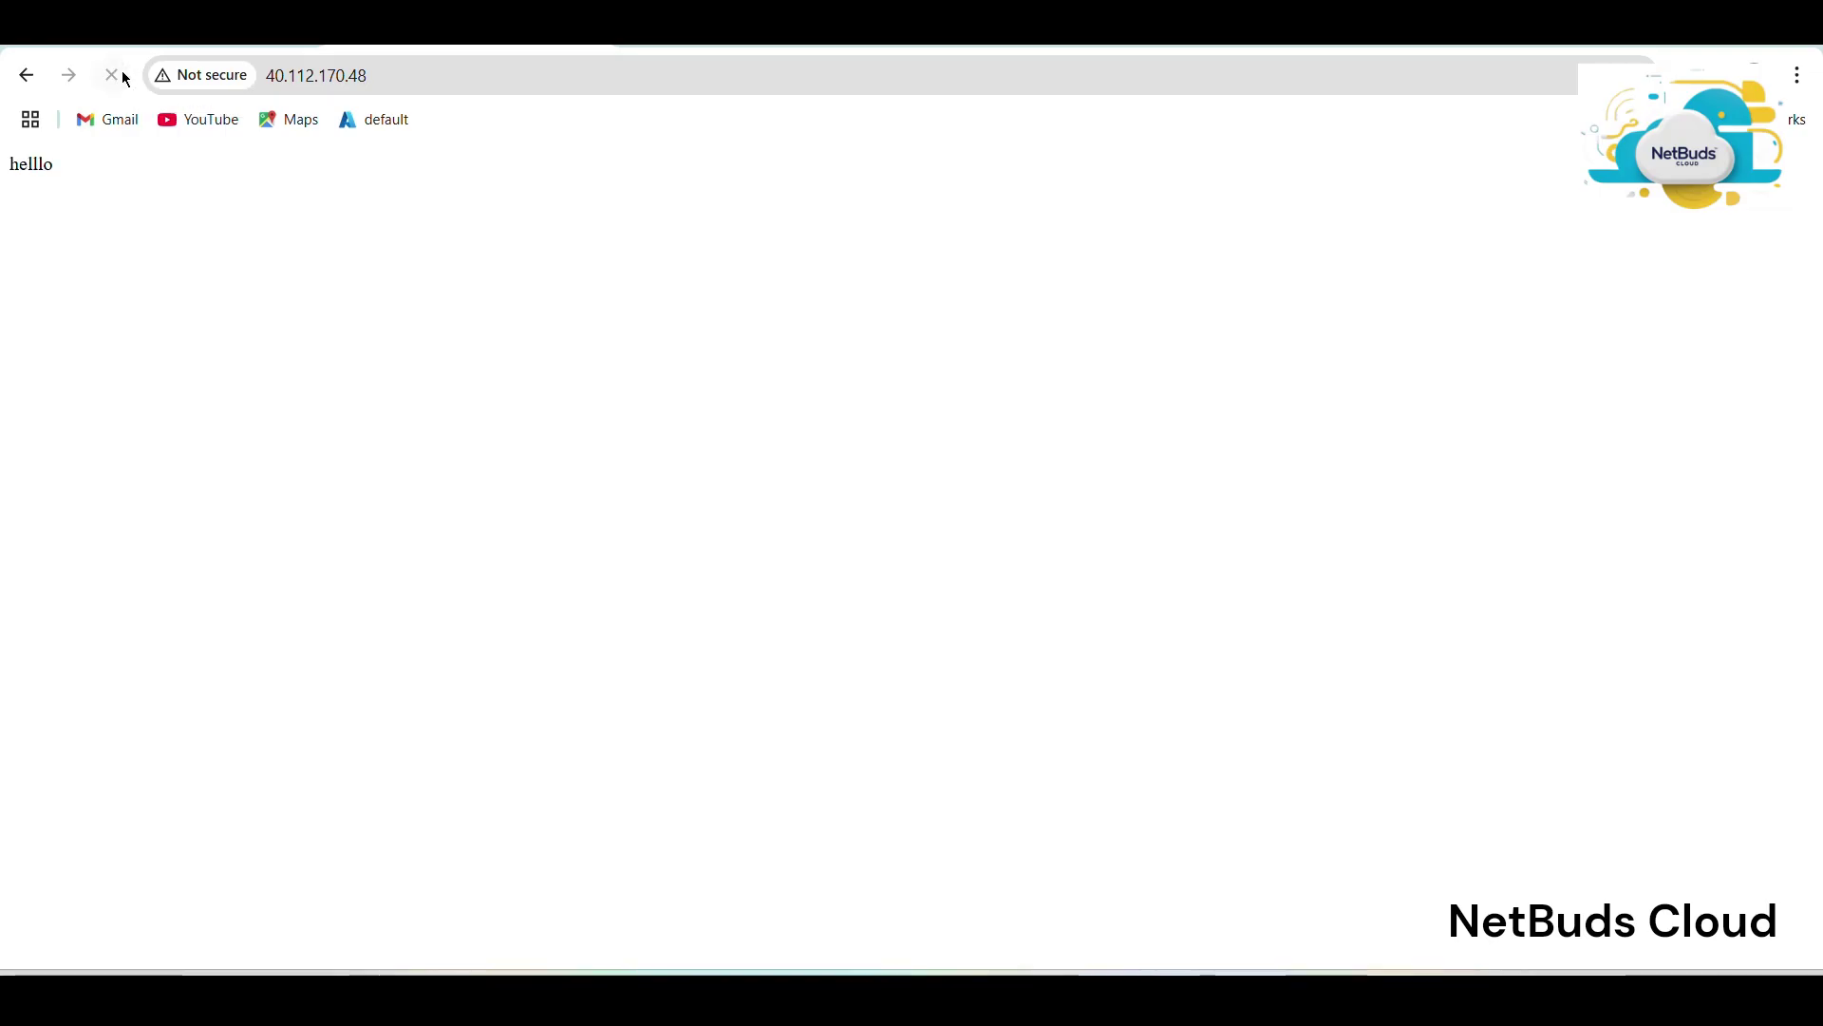
key(super+shift+s)
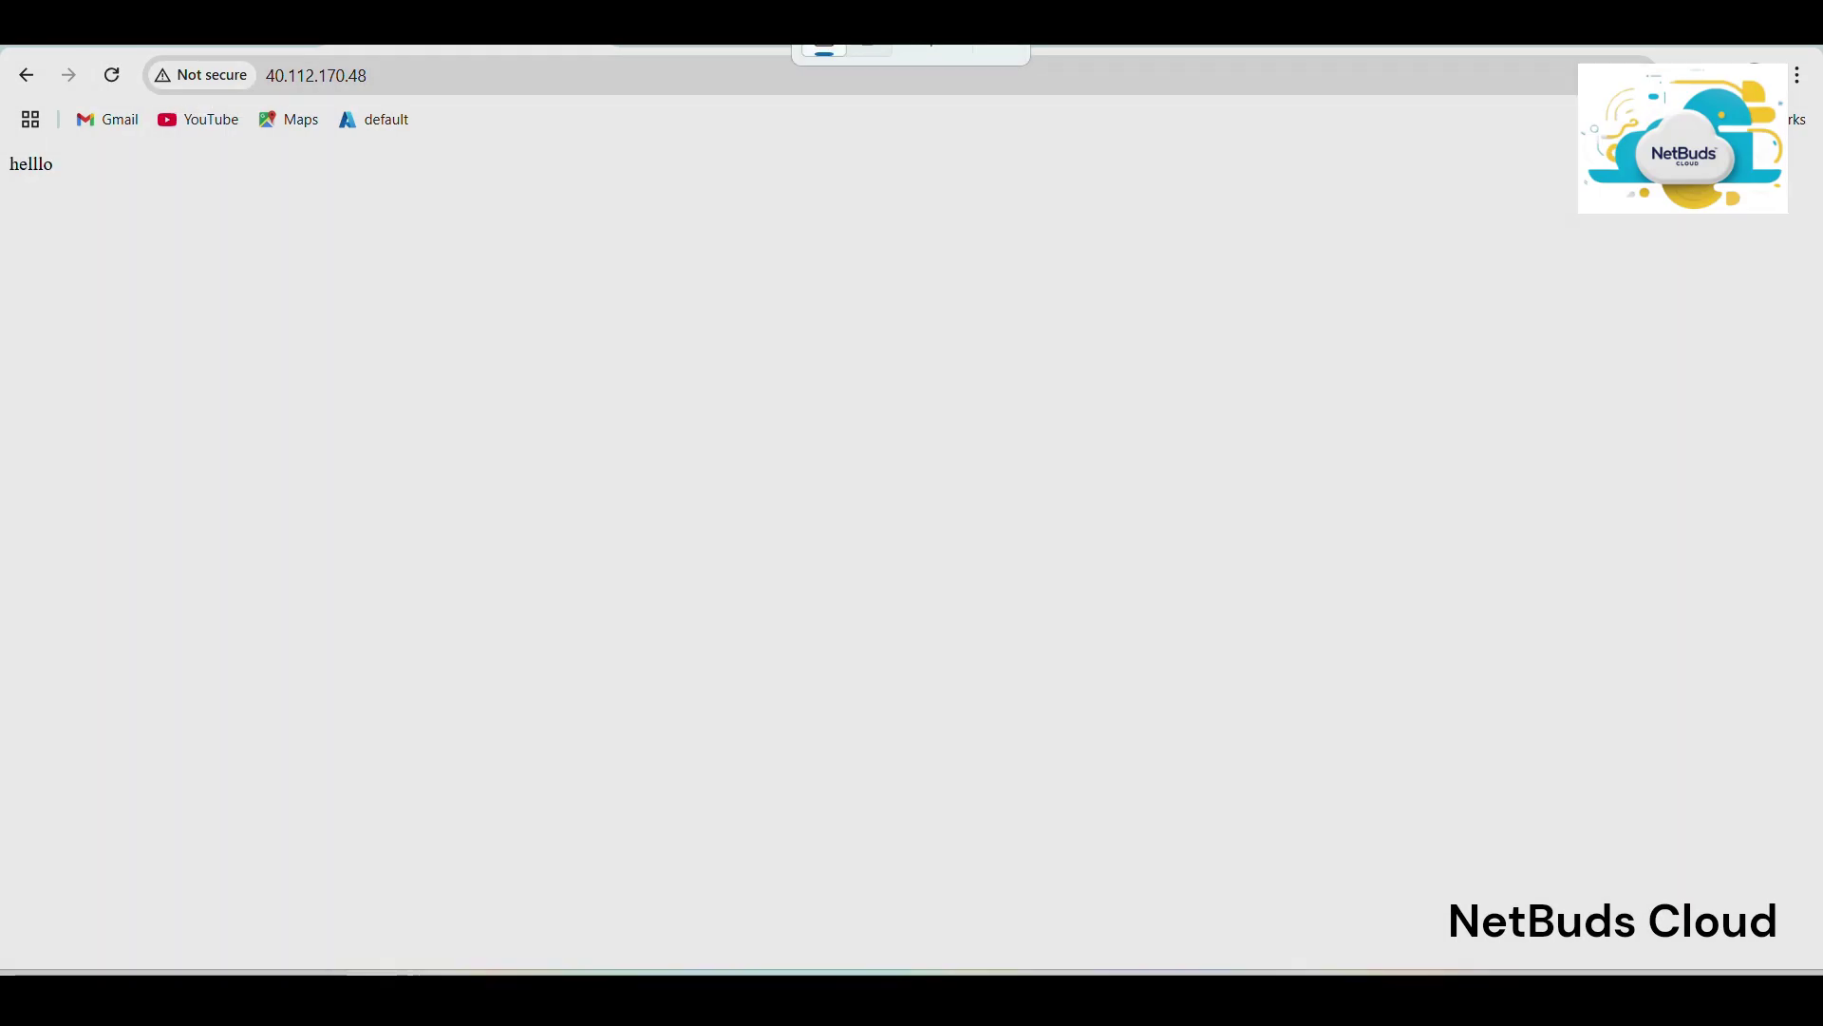
drag(2, 45, 1821, 346)
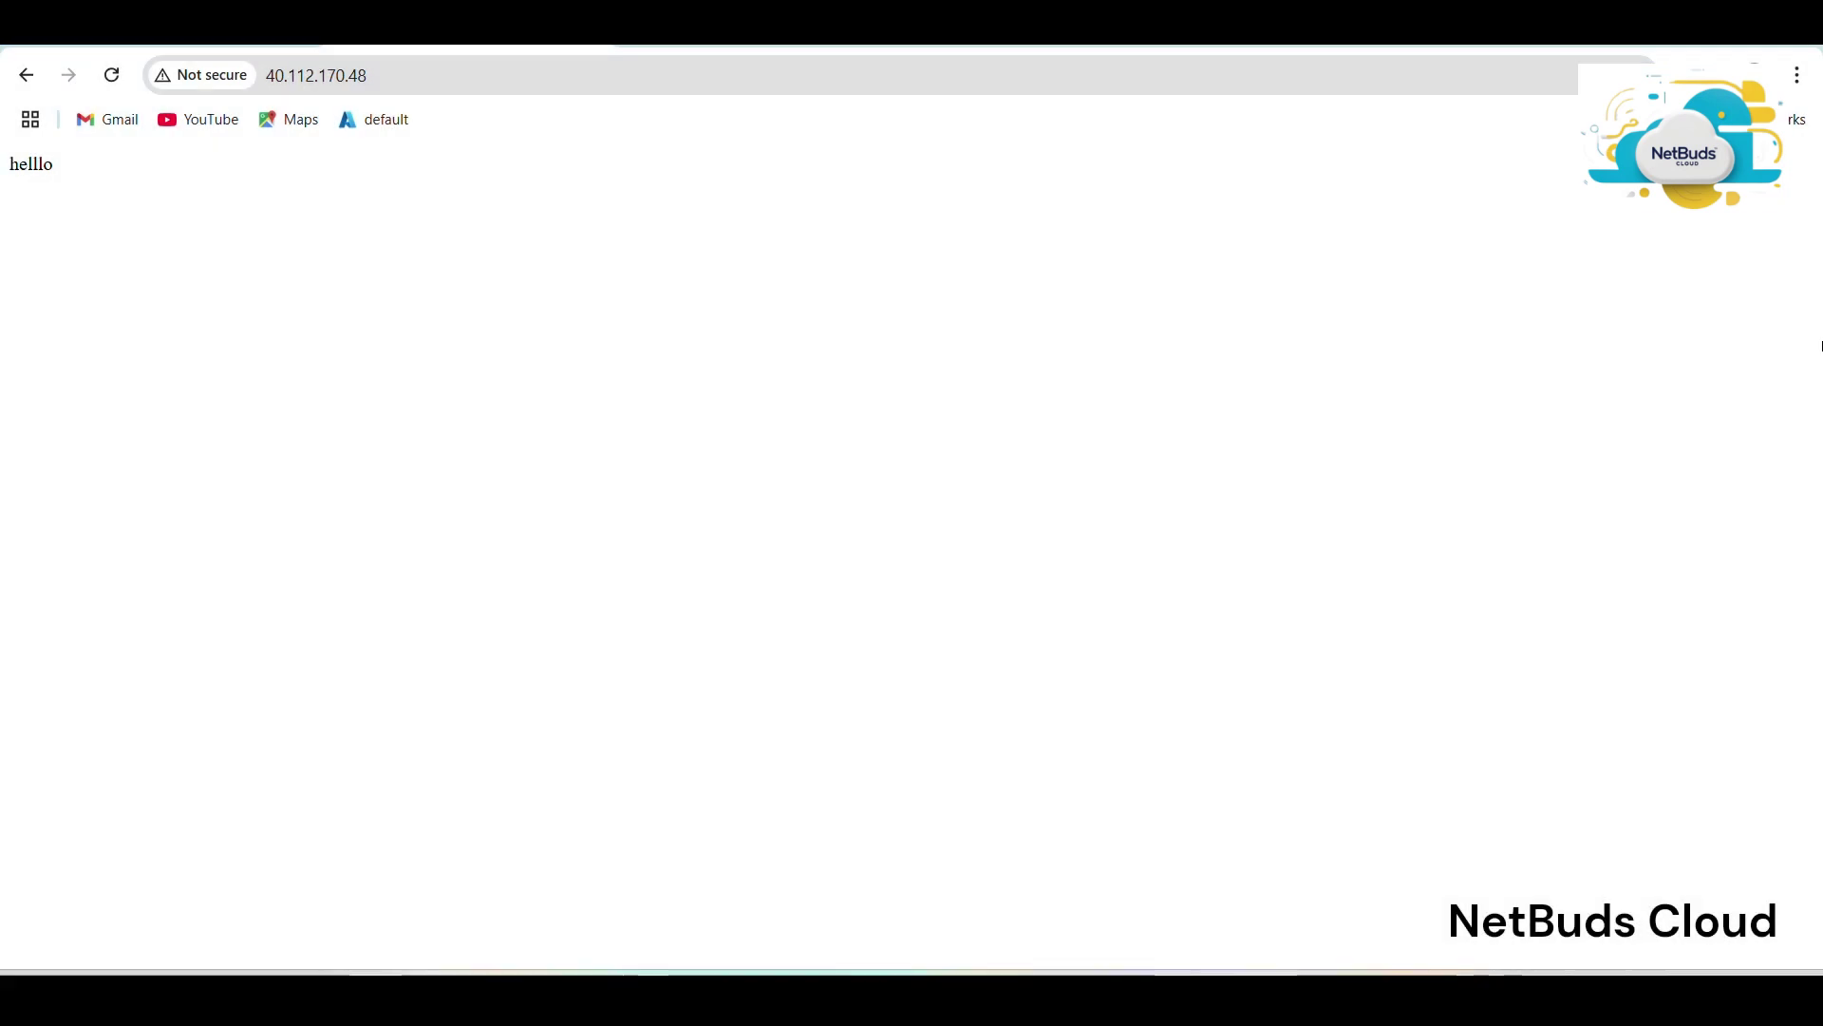